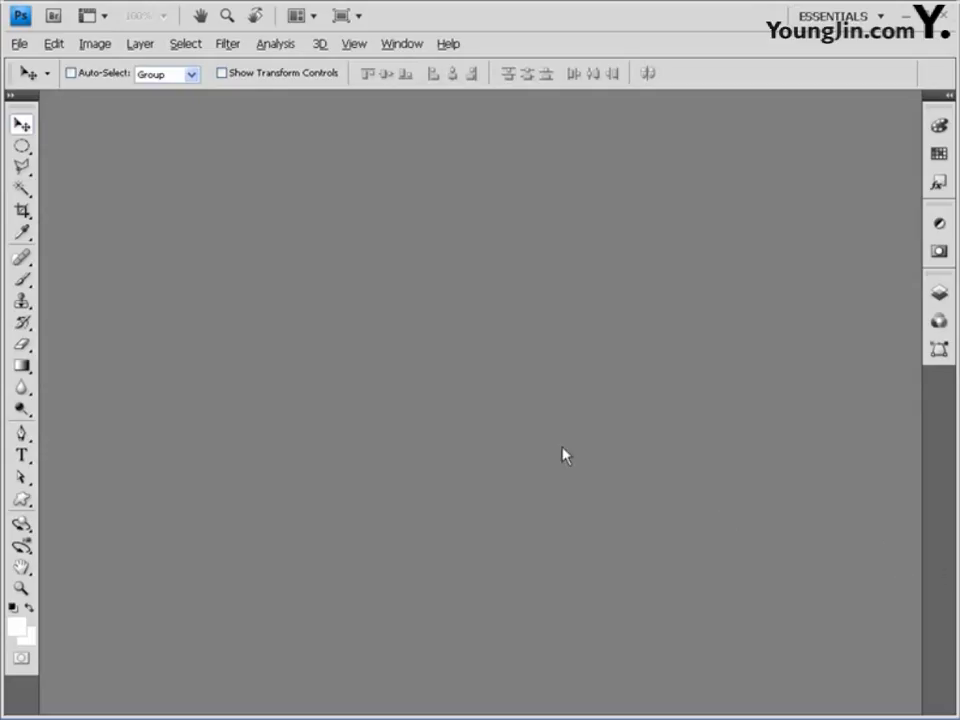
# - Create a new 80 × 80 pixel RGB document at 72 pixels/inch with a white background and float its window
pyautogui.click(18, 44)
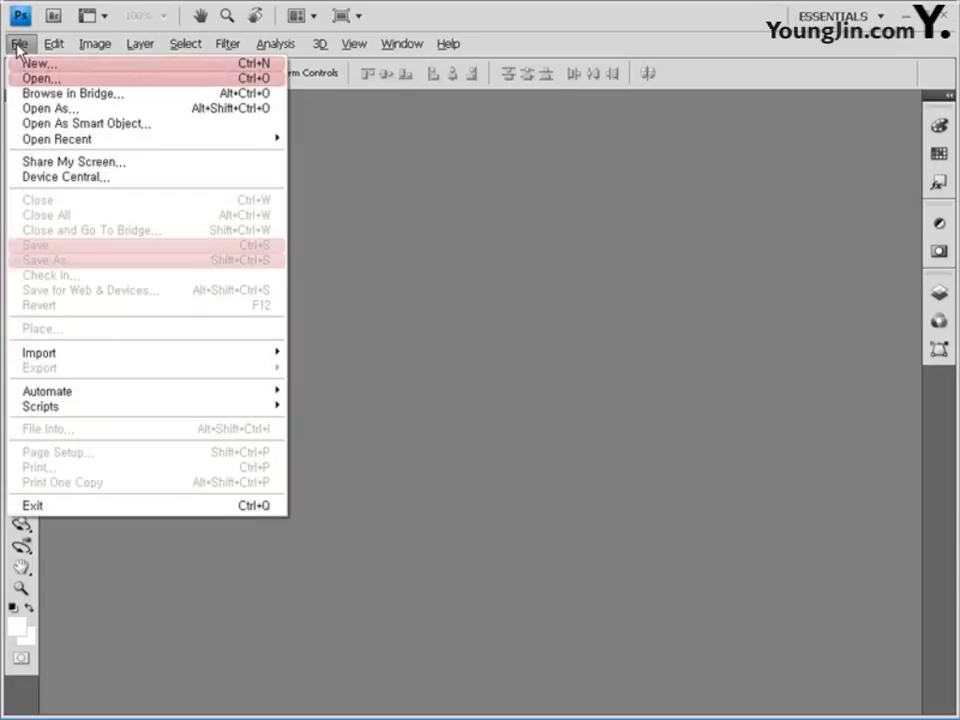
pyautogui.click(17, 64)
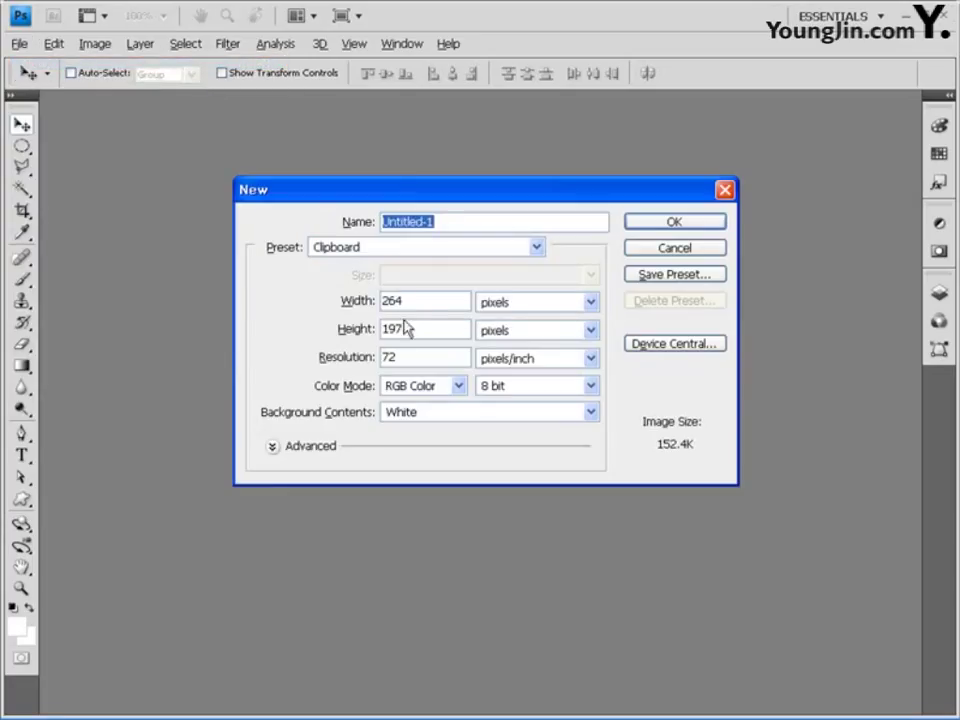
pyautogui.moveTo(420, 302); pyautogui.dragTo(296, 313)
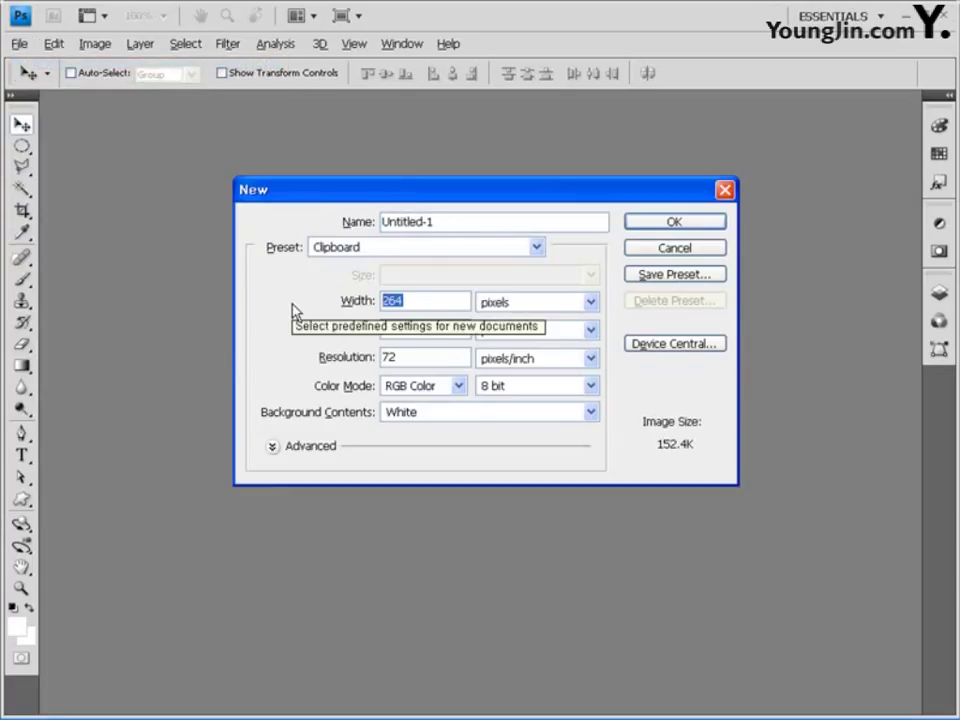
pyautogui.write('80')
pyautogui.press('Tab')
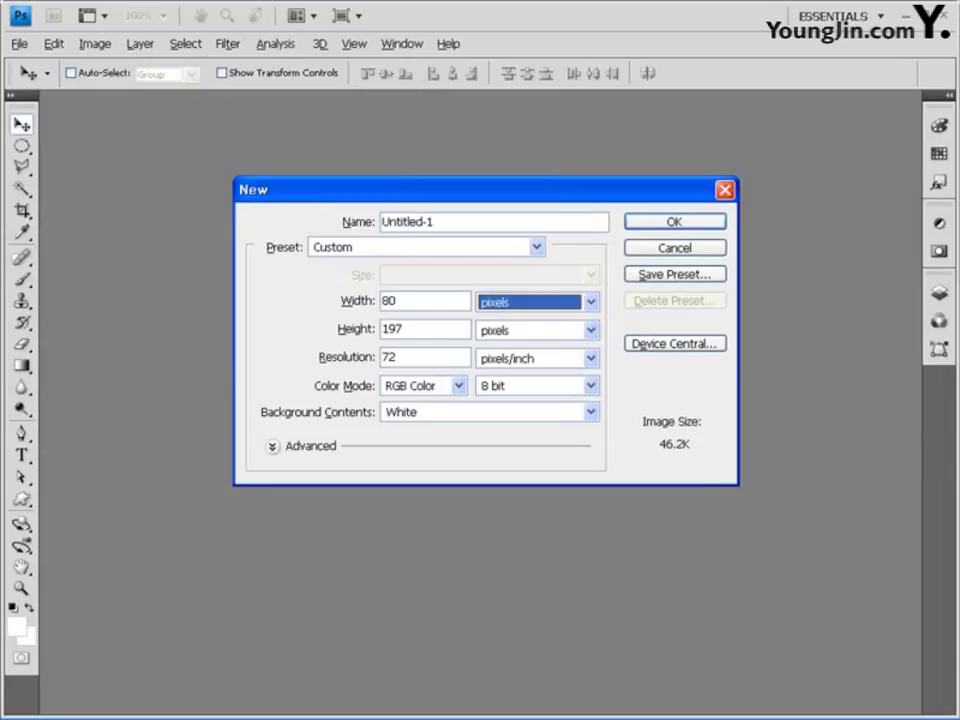
pyautogui.press('Tab')
pyautogui.write('80')
pyautogui.press('Tab')
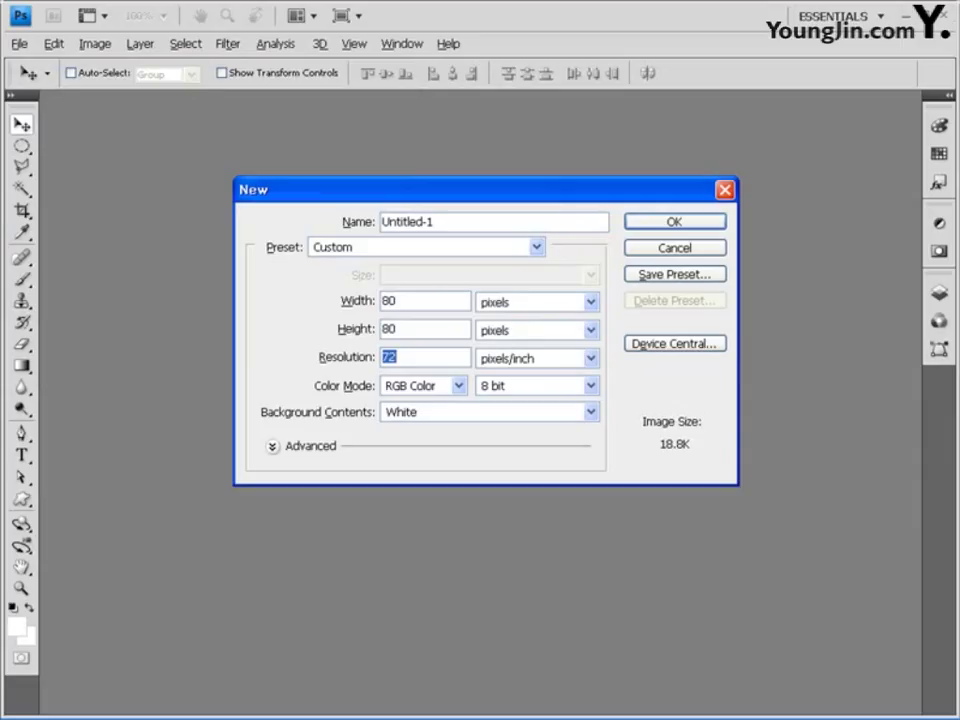
pyautogui.click(668, 222)
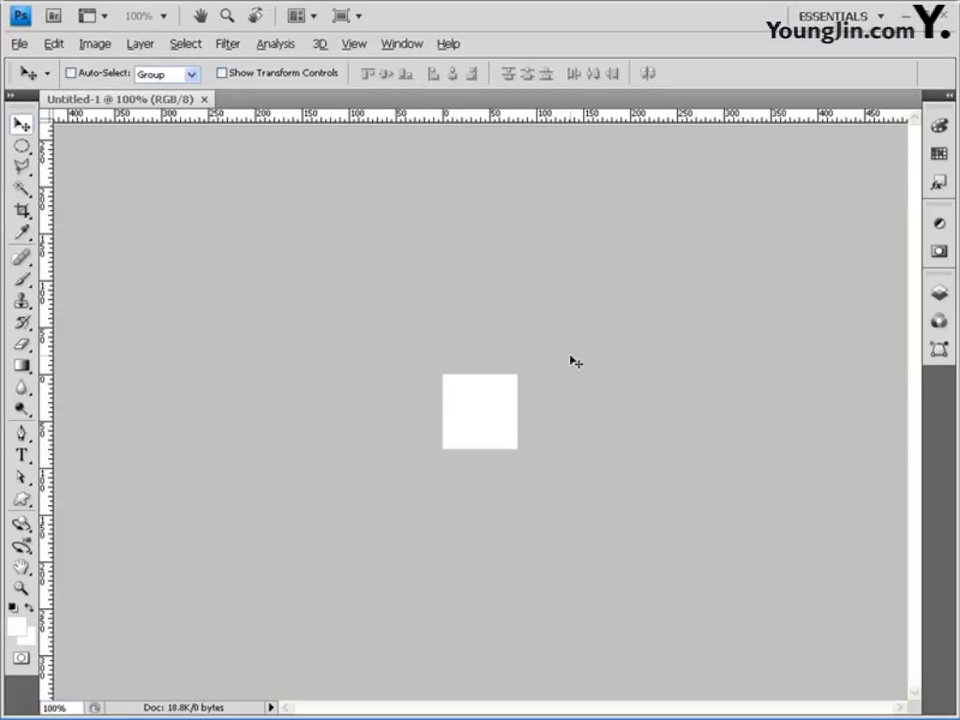
pyautogui.moveTo(158, 100); pyautogui.dragTo(389, 172)
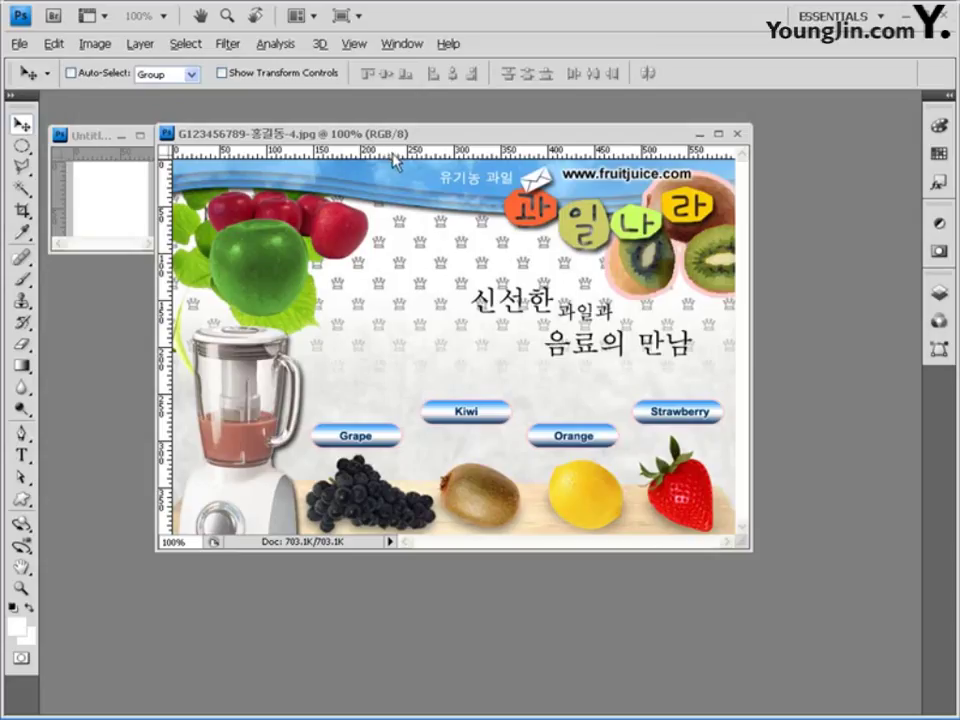
# - Gauge the horizontal spacing of the crown pattern in the fruit image with two vertical guides, and close that image
pyautogui.moveTo(166, 236); pyautogui.dragTo(399, 253)
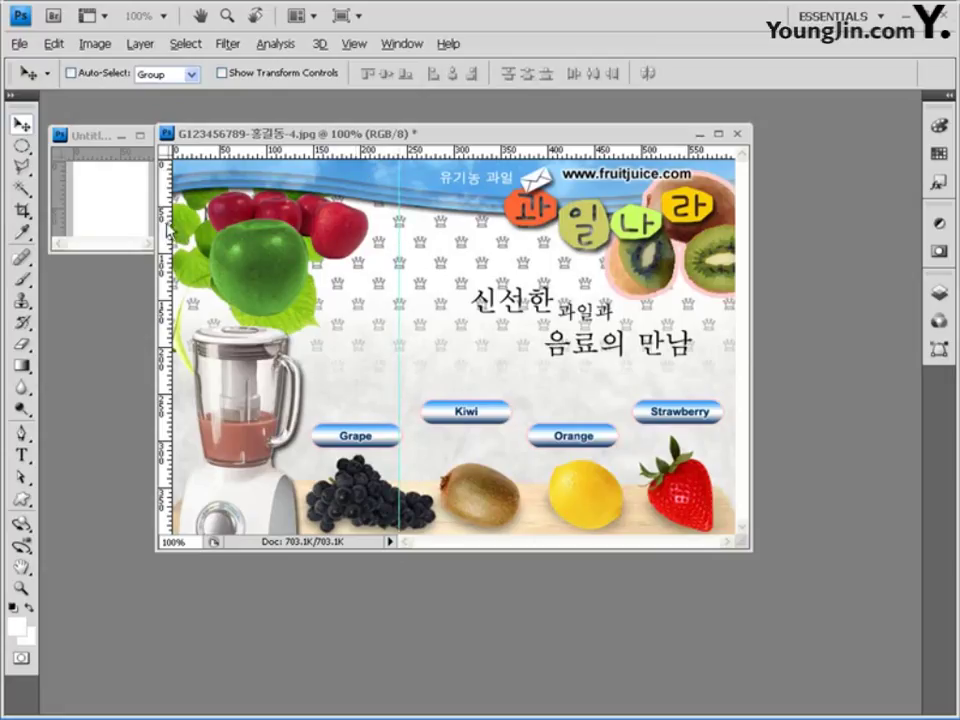
pyautogui.moveTo(166, 232); pyautogui.dragTo(440, 229)
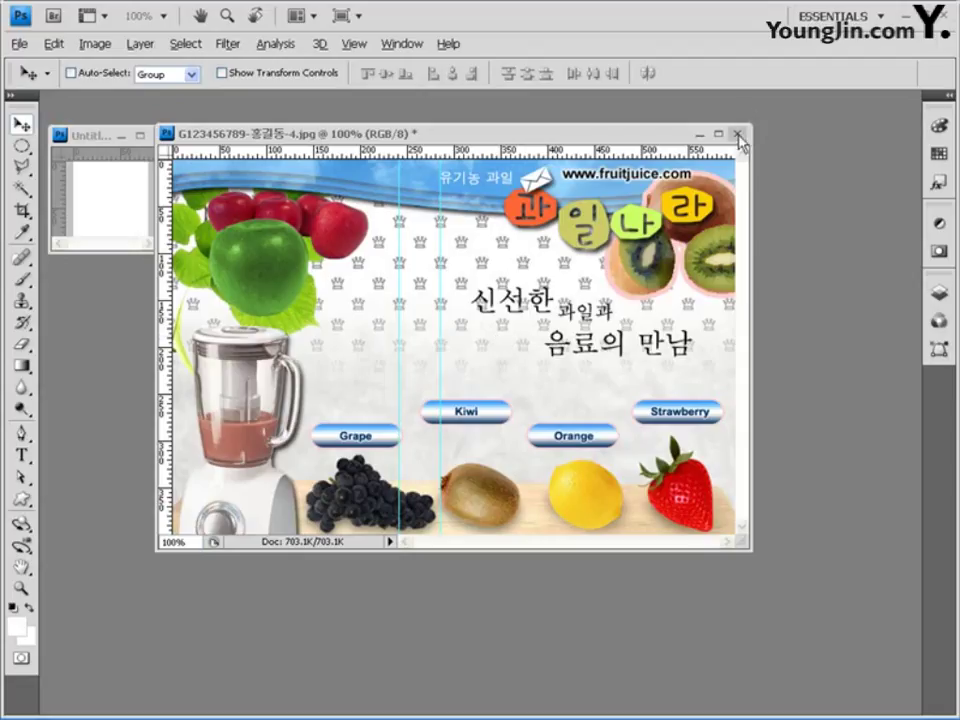
pyautogui.click(738, 140)
pyautogui.click(479, 301)
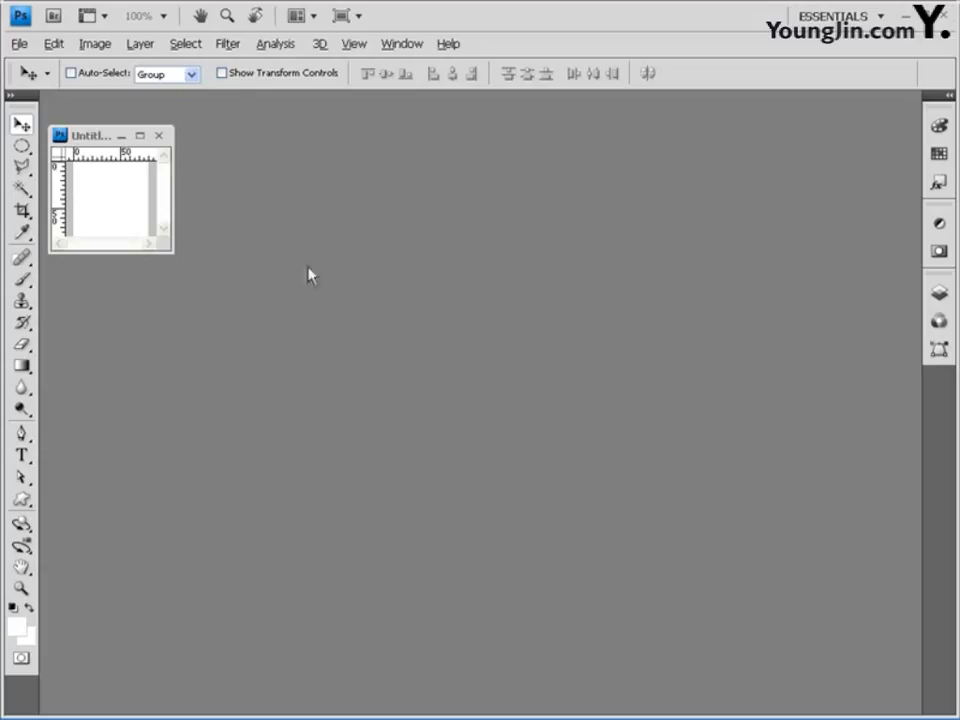
# - Move and enlarge the blank document's window, and add one horizontal and one vertical guide through the canvas centre
pyautogui.moveTo(96, 137); pyautogui.dragTo(294, 148)
pyautogui.moveTo(366, 263); pyautogui.dragTo(456, 355)
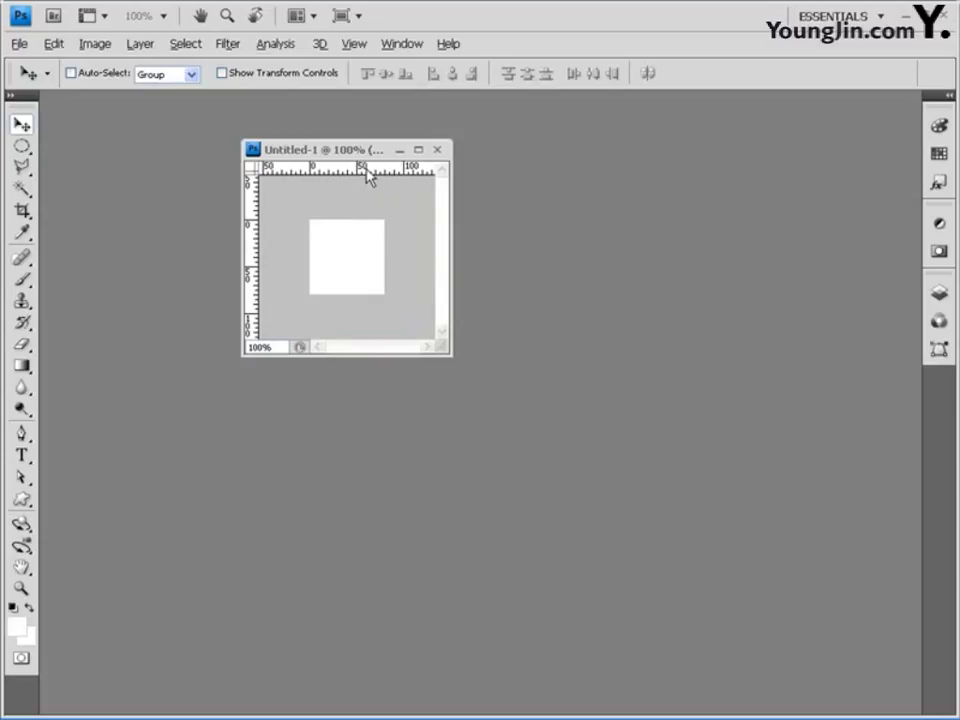
pyautogui.moveTo(367, 175); pyautogui.dragTo(361, 257)
pyautogui.moveTo(252, 240); pyautogui.dragTo(345, 240)
# - Make a square rectangular marquee selection about 50 px wide, centred on the crossing of the two guides
pyautogui.click(21, 146)
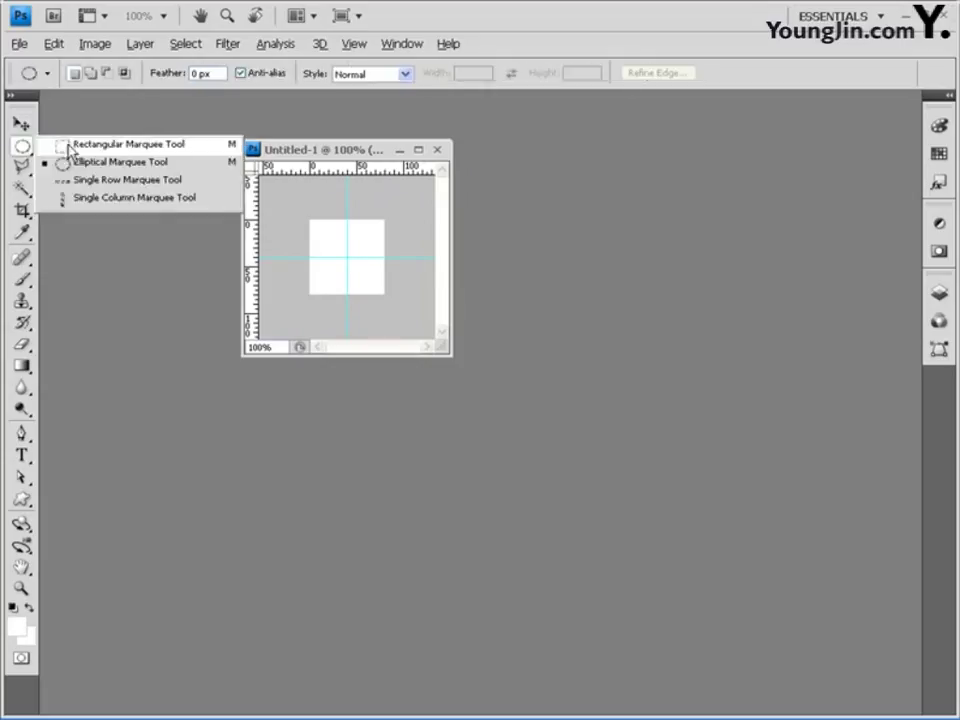
pyautogui.click(100, 143)
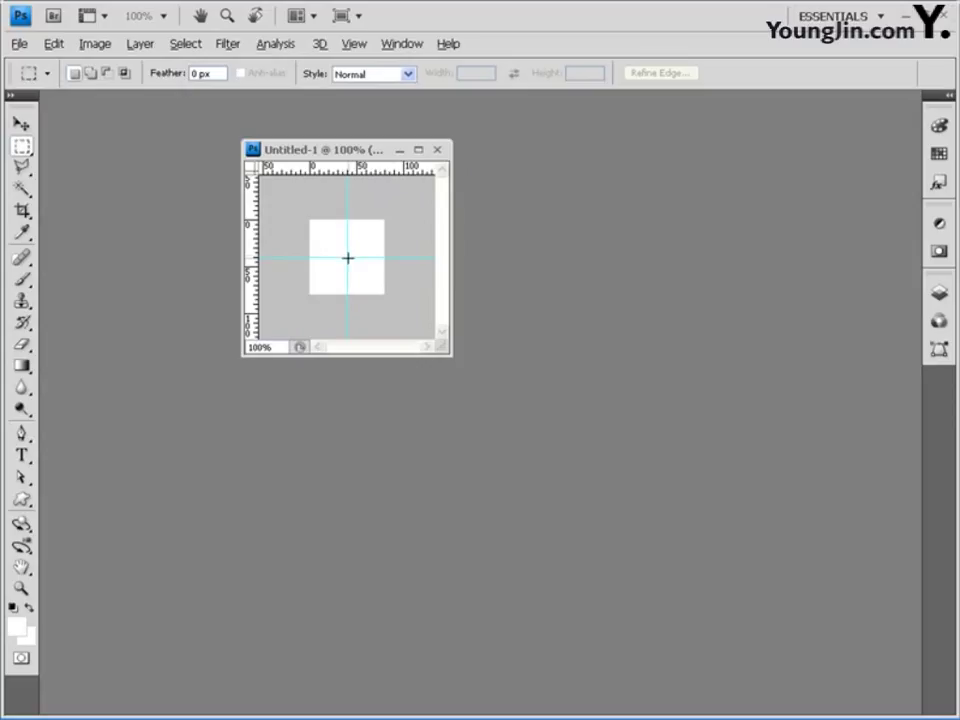
pyautogui.moveTo(347, 258); pyautogui.dragTo(376, 233)
pyautogui.moveTo(375, 234); pyautogui.dragTo(376, 233)
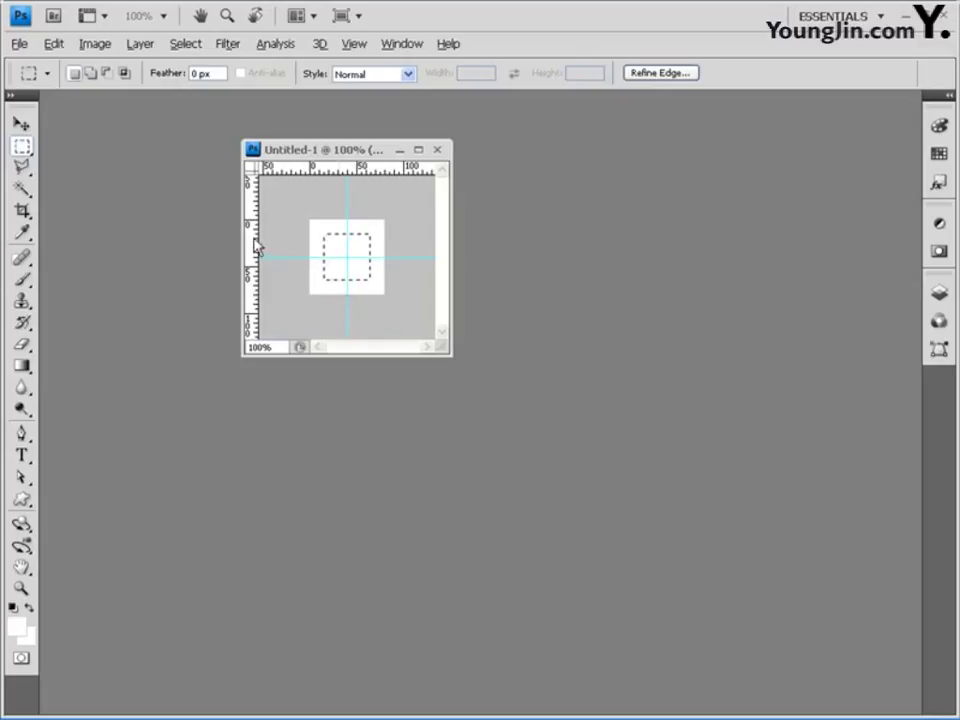
# - Add horizontal and vertical guides along all four edges of the square selection, and deselect it
pyautogui.moveTo(253, 242); pyautogui.dragTo(346, 234)
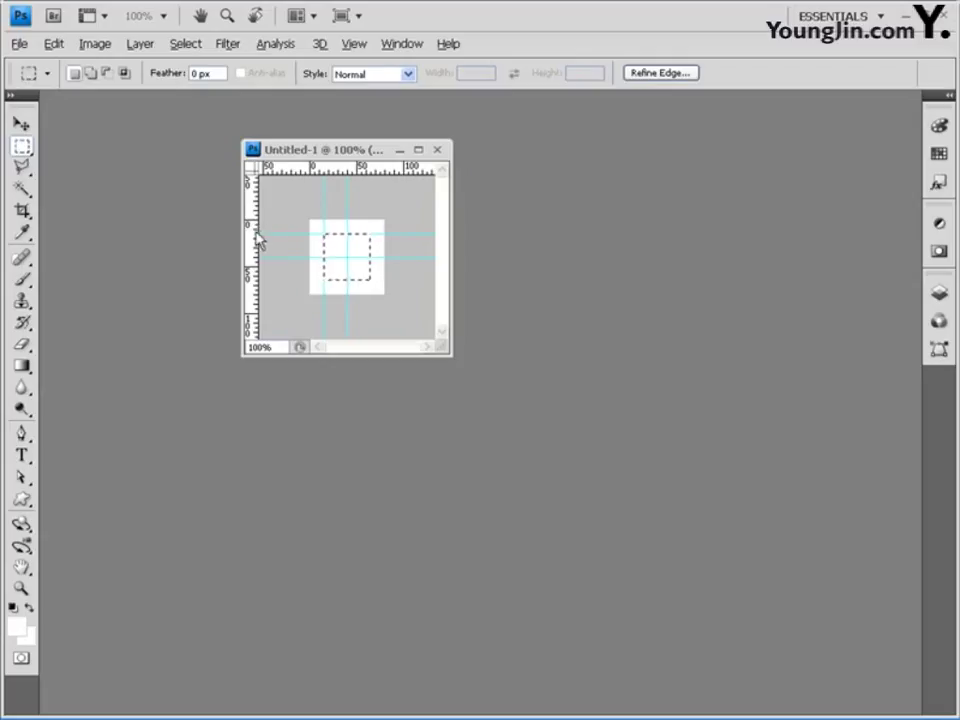
pyautogui.moveTo(253, 242); pyautogui.dragTo(371, 238)
pyautogui.moveTo(374, 171); pyautogui.dragTo(373, 279)
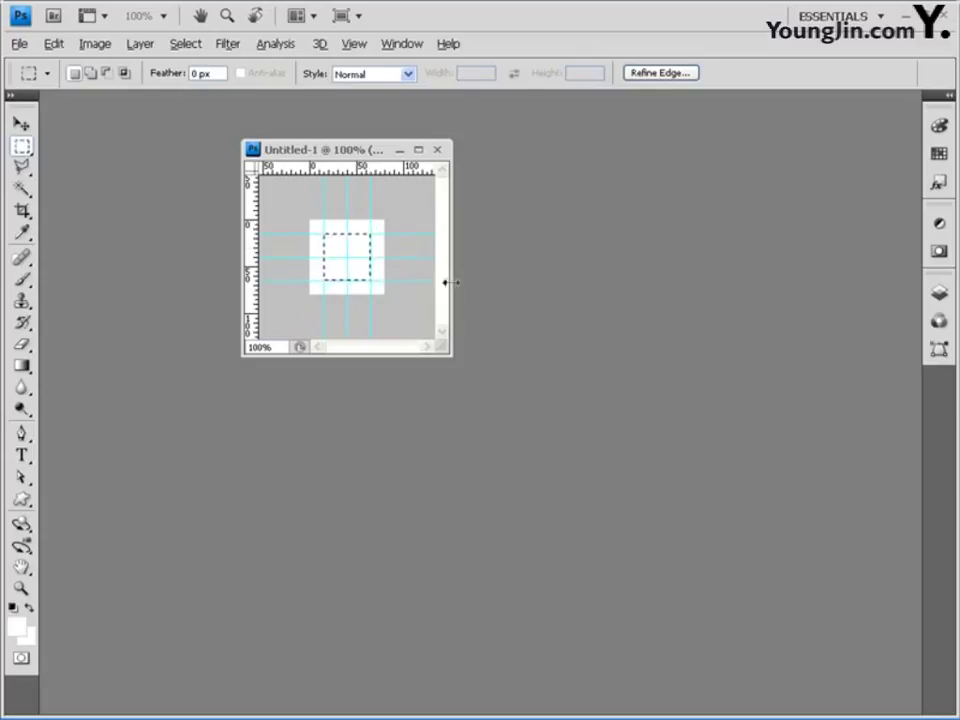
pyautogui.click(413, 245)
# - Add a new layer above the background and set the Custom Shape tool to fill pixels with the Leaf 5 shape
pyautogui.click(939, 292)
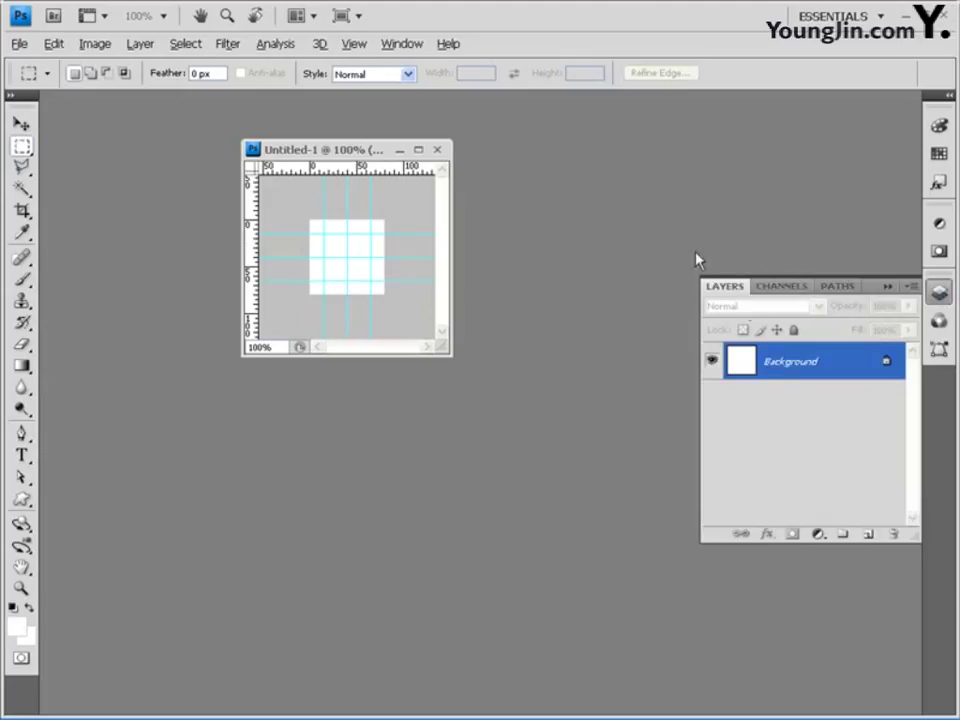
pyautogui.click(865, 535)
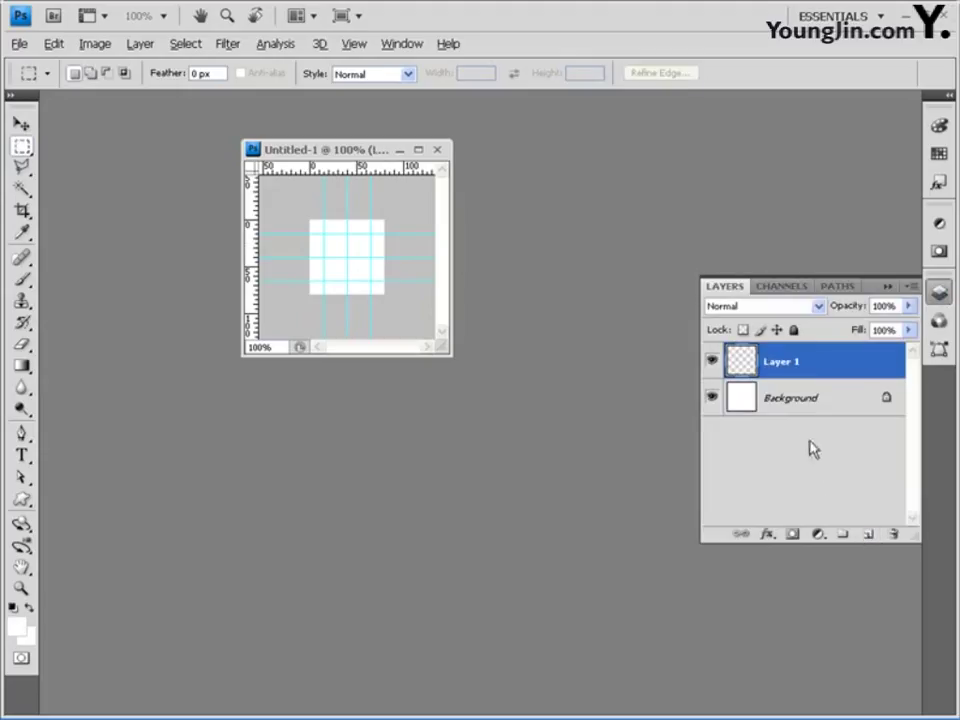
pyautogui.click(21, 499)
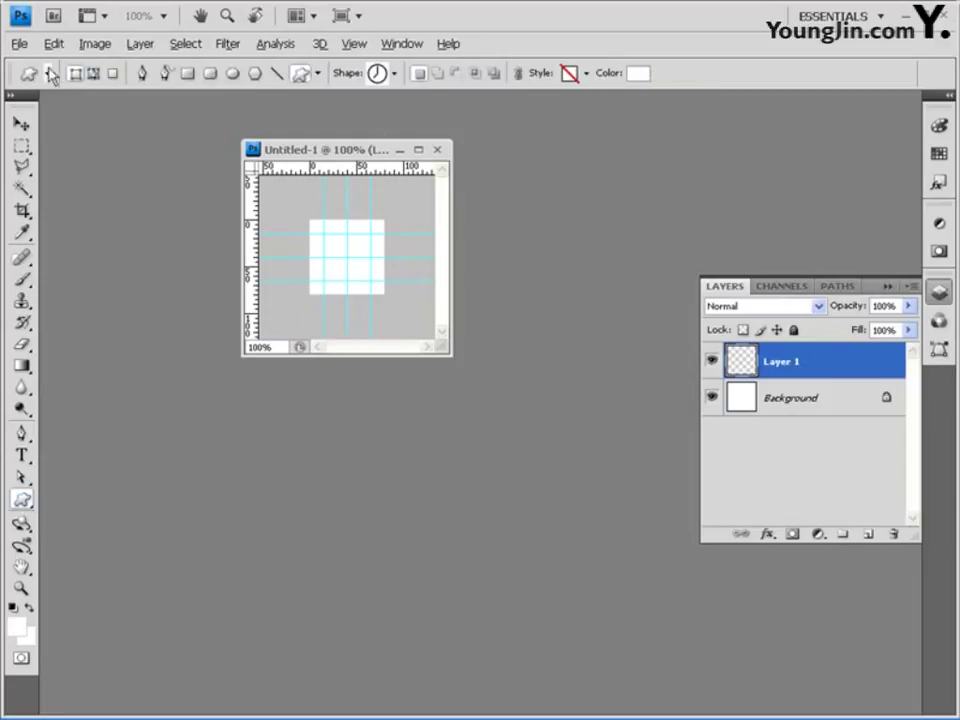
pyautogui.click(113, 74)
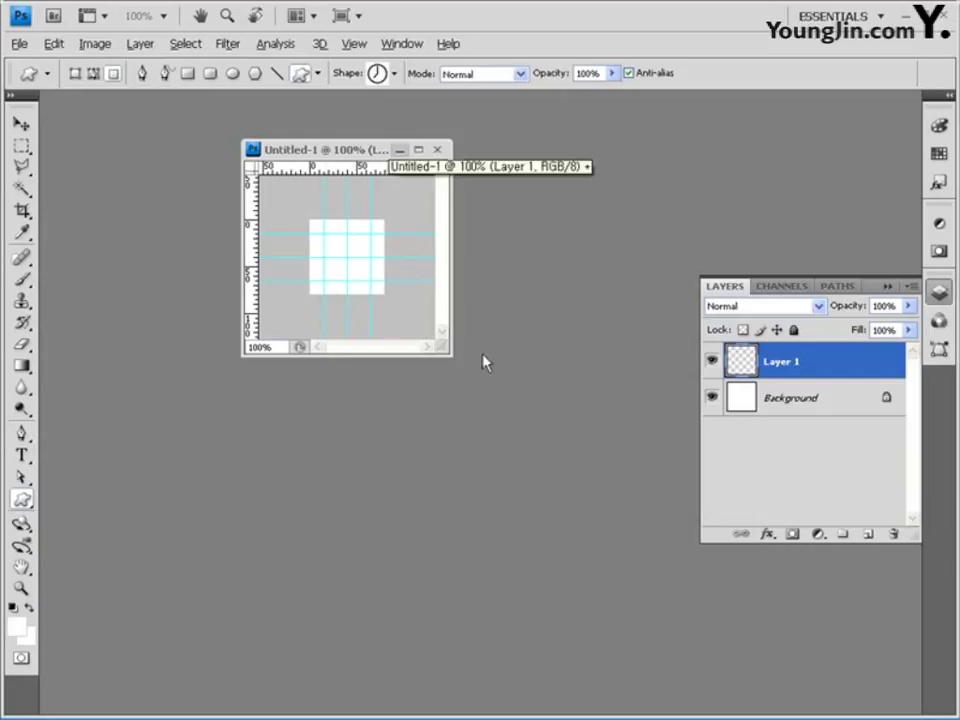
pyautogui.click(114, 74)
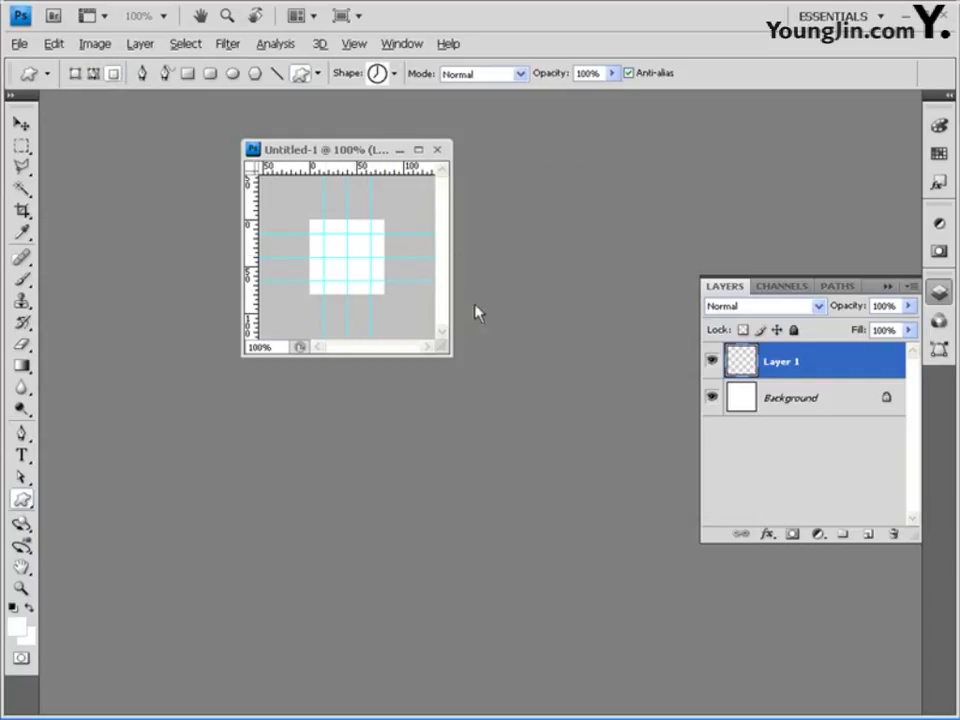
pyautogui.click(395, 76)
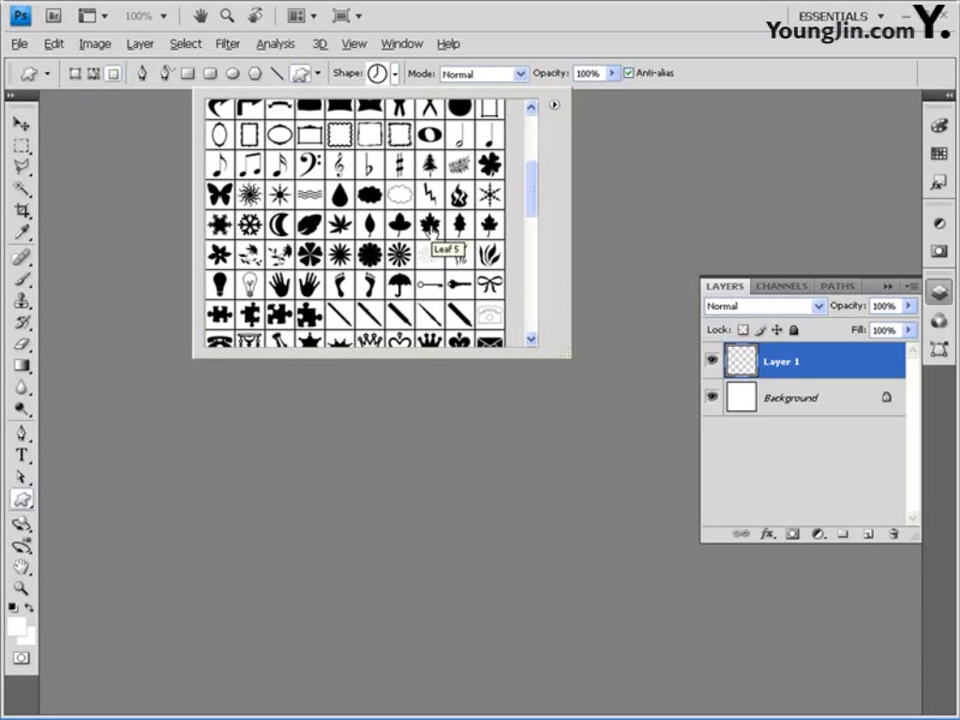
pyautogui.click(429, 227)
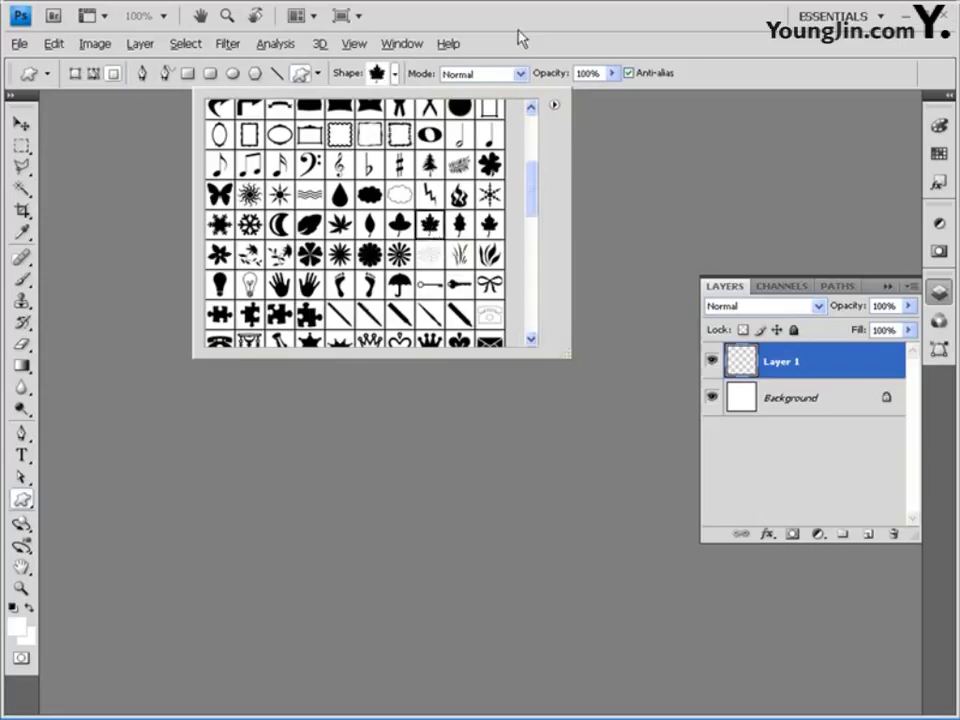
pyautogui.click(556, 201)
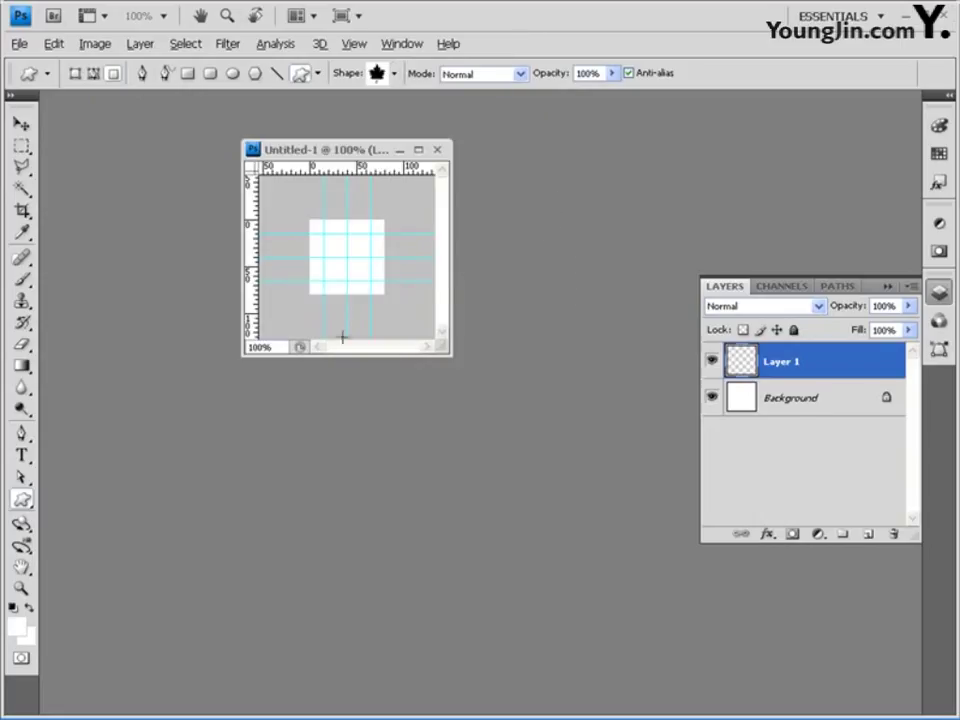
# - Set the foreground color to red, ff0000
pyautogui.click(16, 627)
pyautogui.click(729, 587)
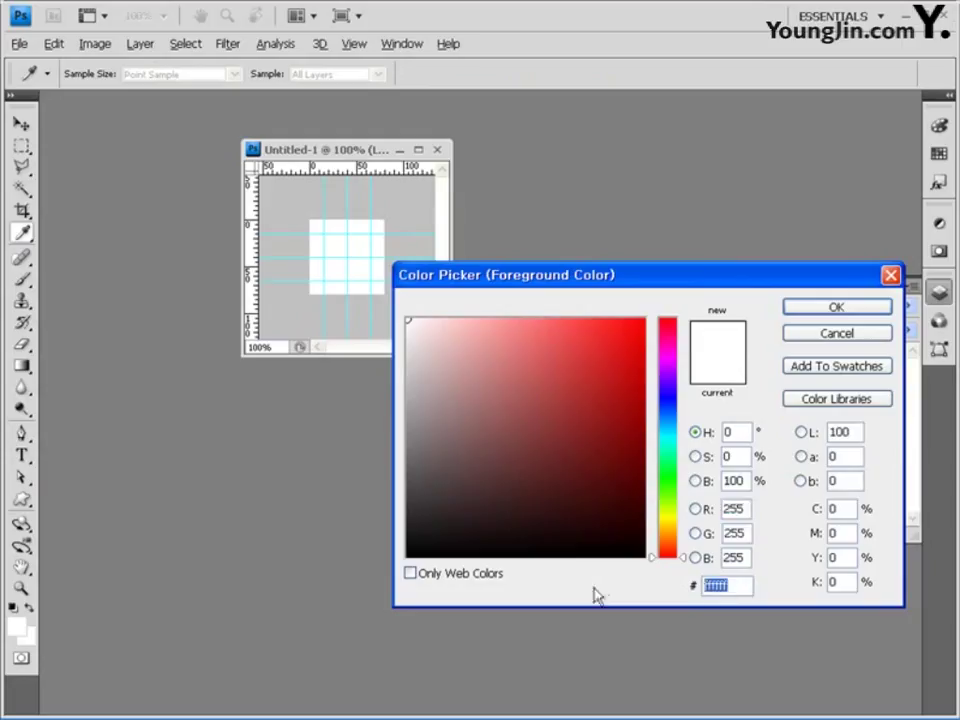
pyautogui.write('ff0000')
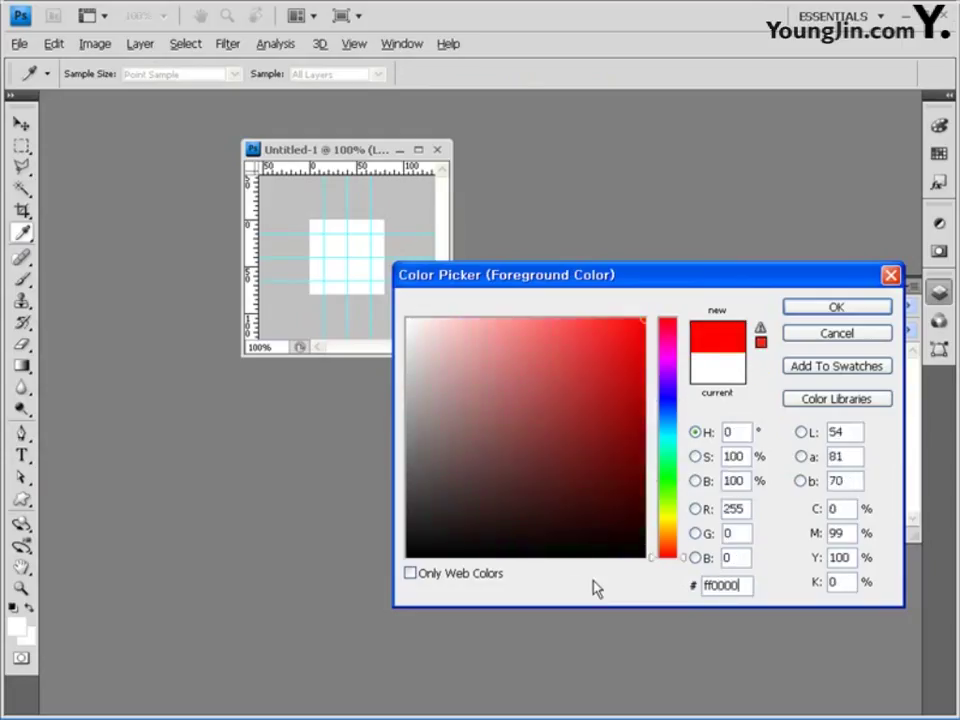
pyautogui.press('Return')
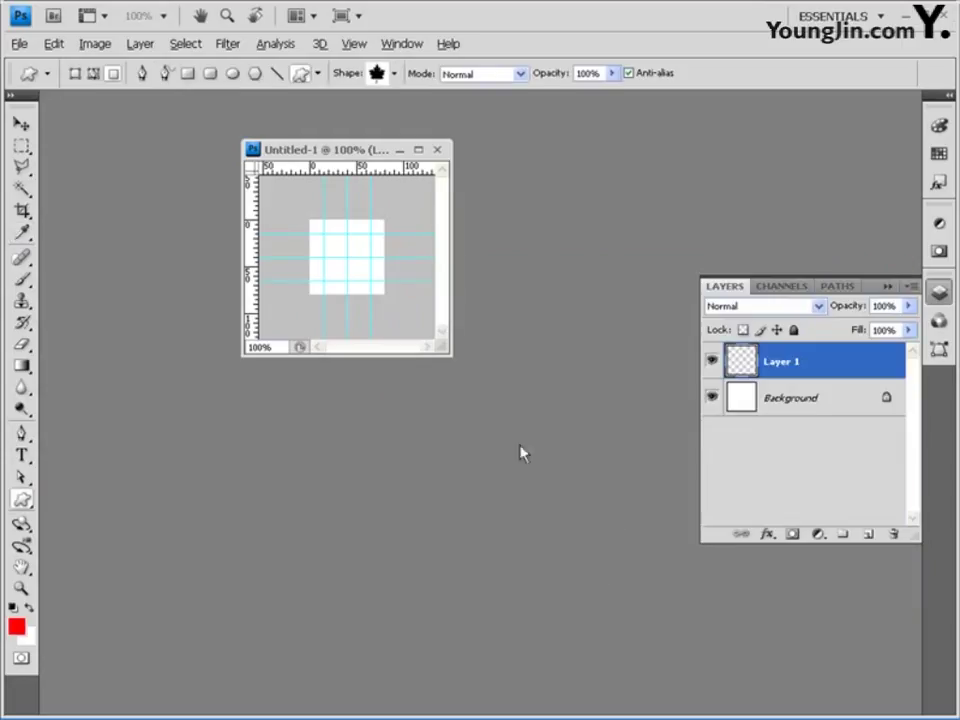
# - Draw a red leaf about 15 px wide centred on the middle guide crossing on Layer 1, and activate the Move tool
pyautogui.click(358, 268)
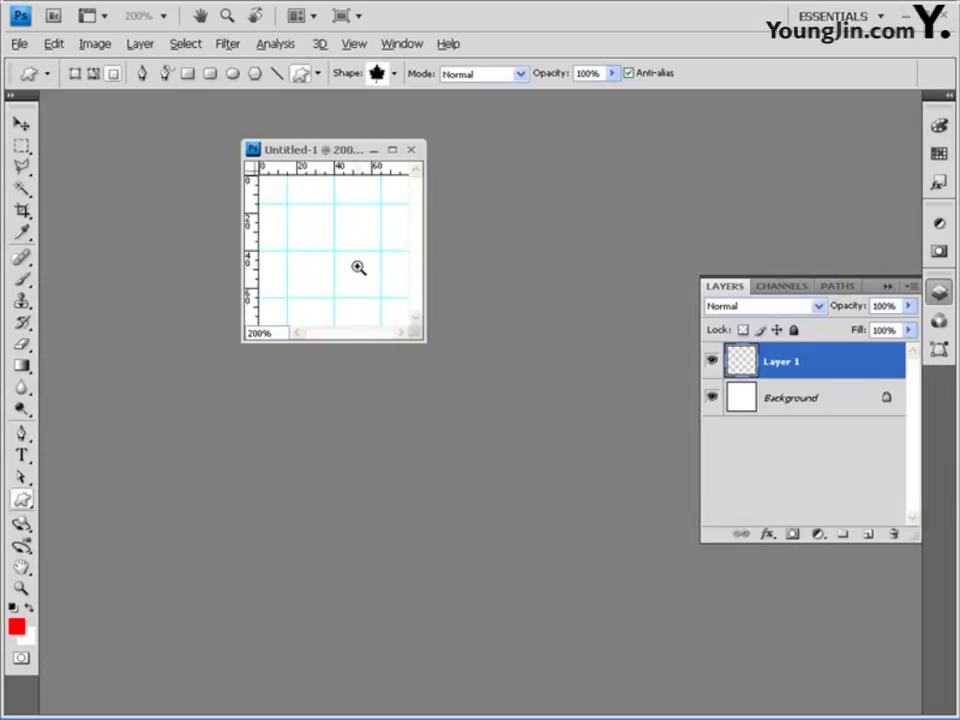
pyautogui.click(424, 331)
pyautogui.moveTo(497, 416); pyautogui.dragTo(537, 466)
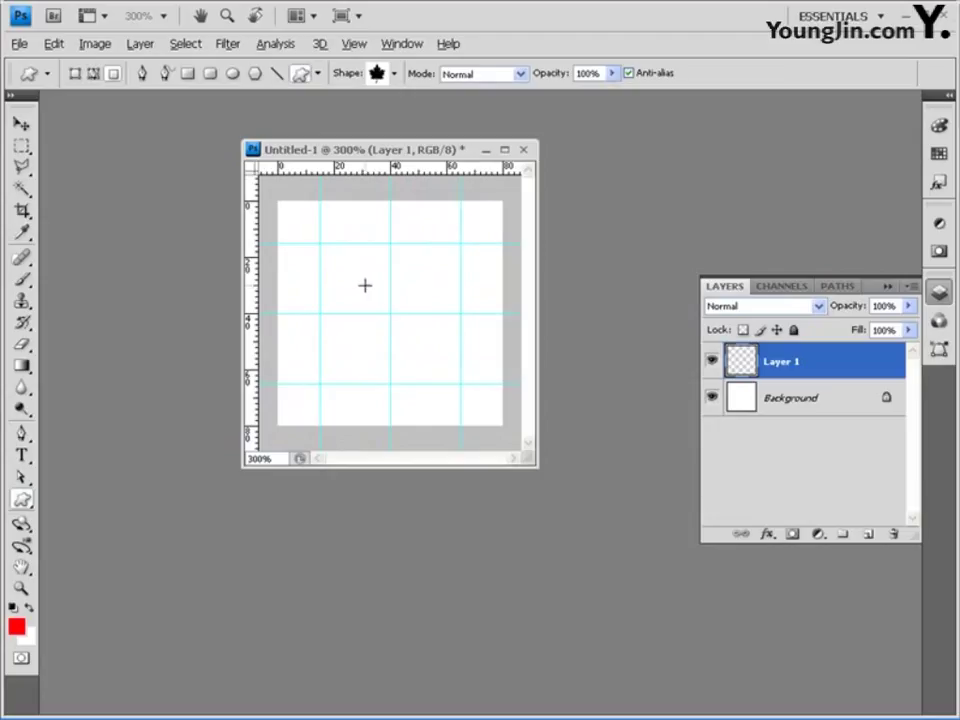
pyautogui.moveTo(365, 286); pyautogui.dragTo(408, 320)
pyautogui.click(20, 122)
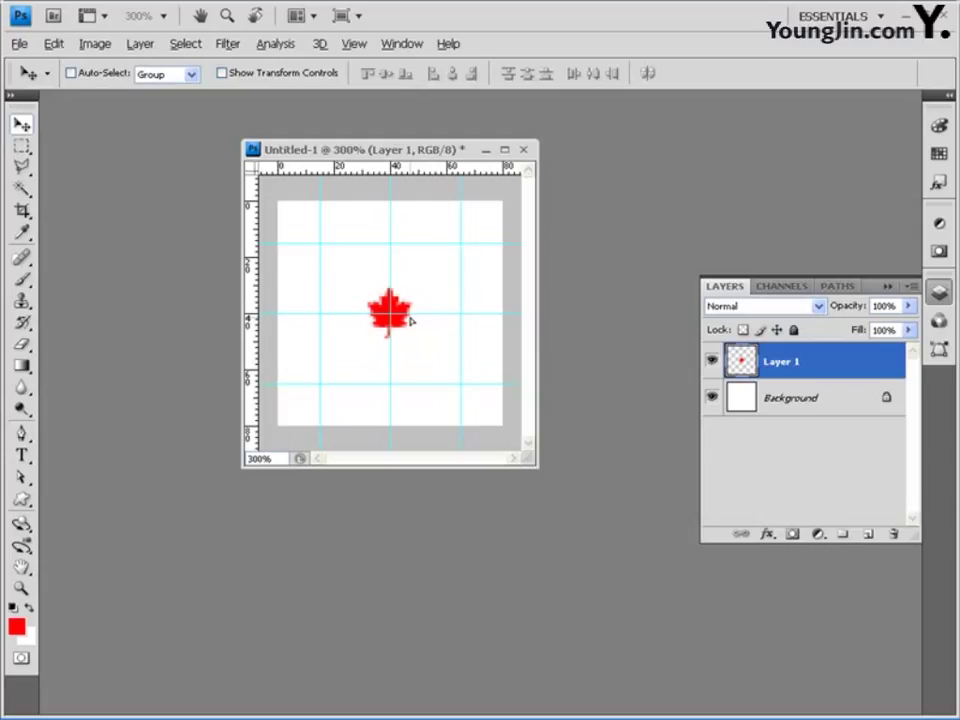
pyautogui.doubleClick(21, 588)
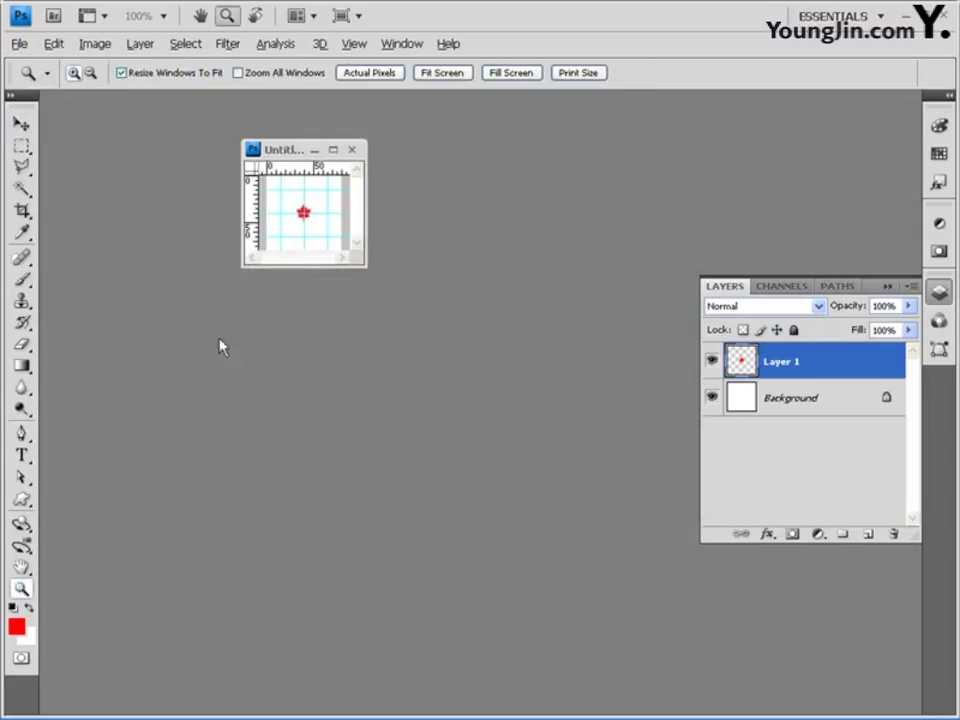
pyautogui.click(315, 225)
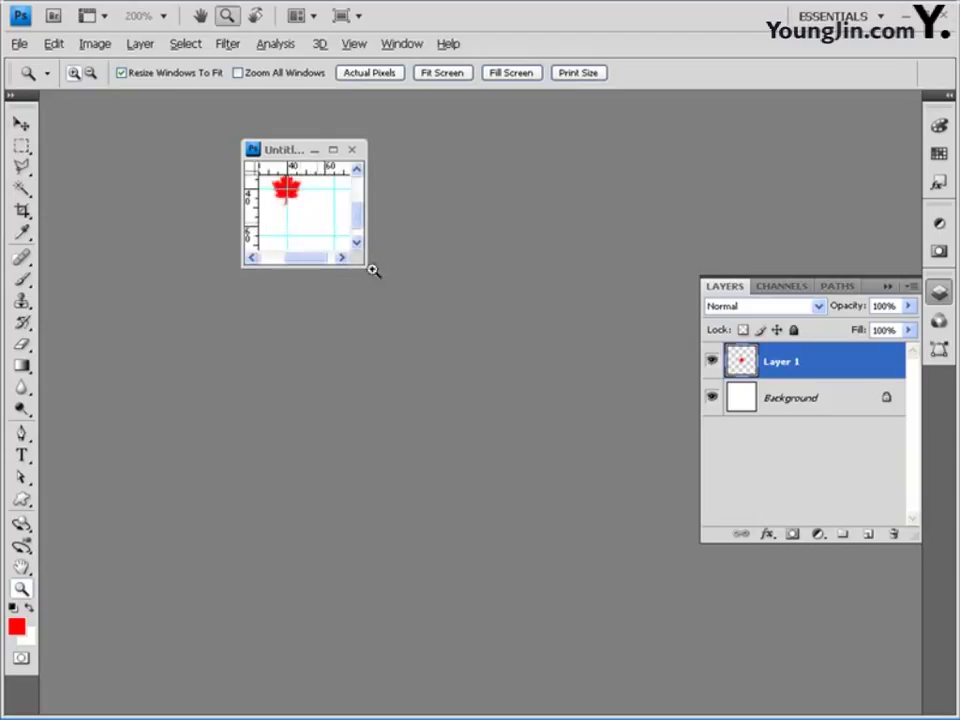
pyautogui.hotkey('ctrl', '+')
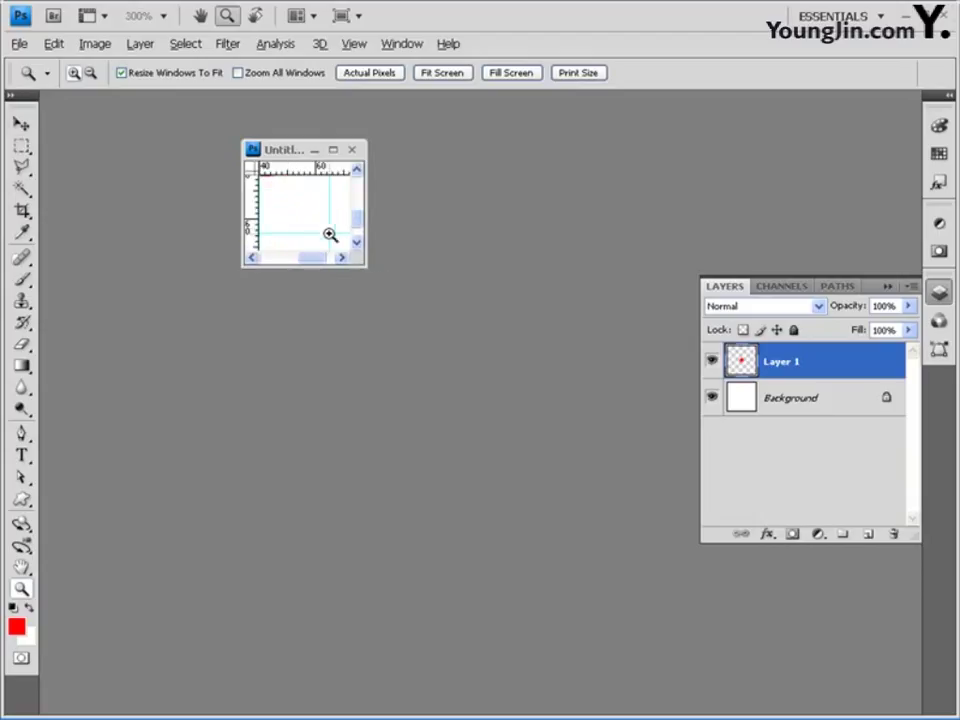
pyautogui.hotkey('ctrl', '+')
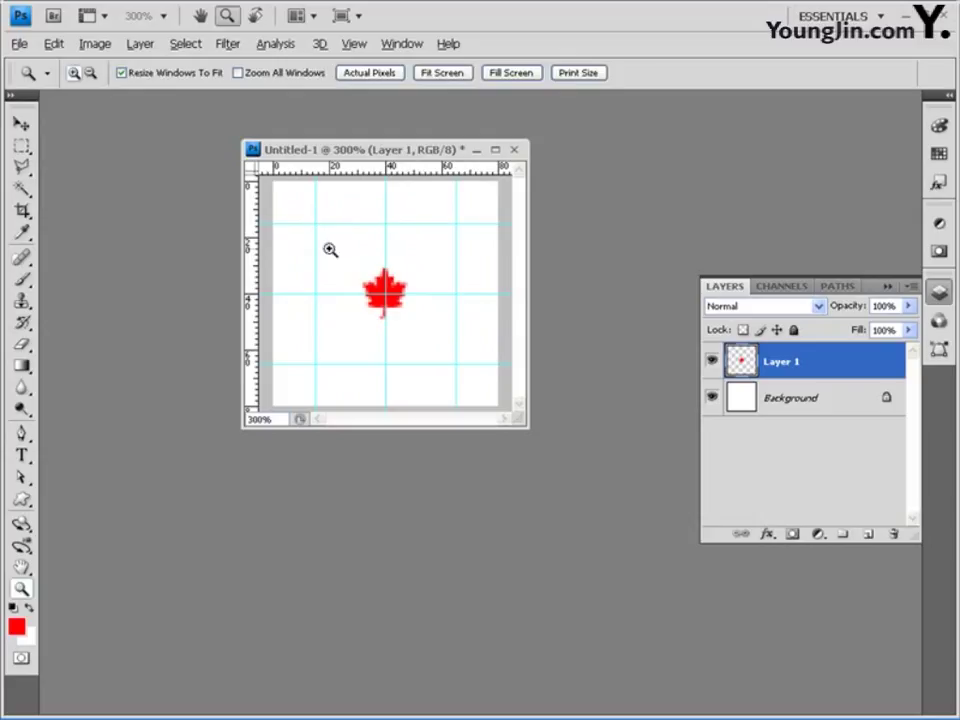
pyautogui.click(21, 122)
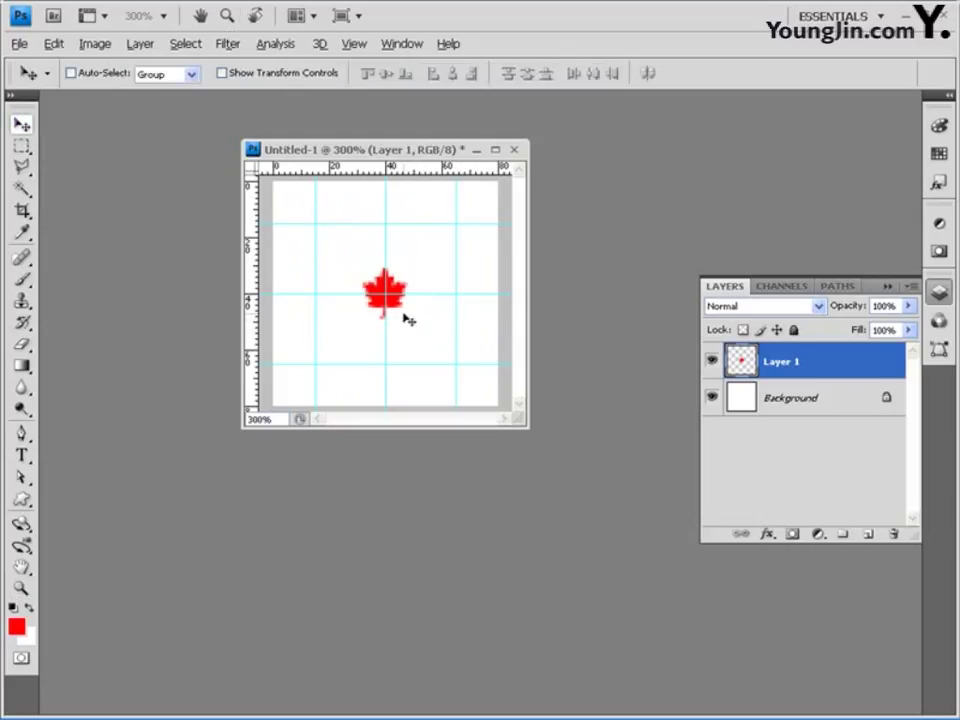
# - Duplicate the centre leaf onto the four outer guide crossings, one copy at each corner of the guide square
pyautogui.moveTo(400, 310); pyautogui.dragTo(337, 246)
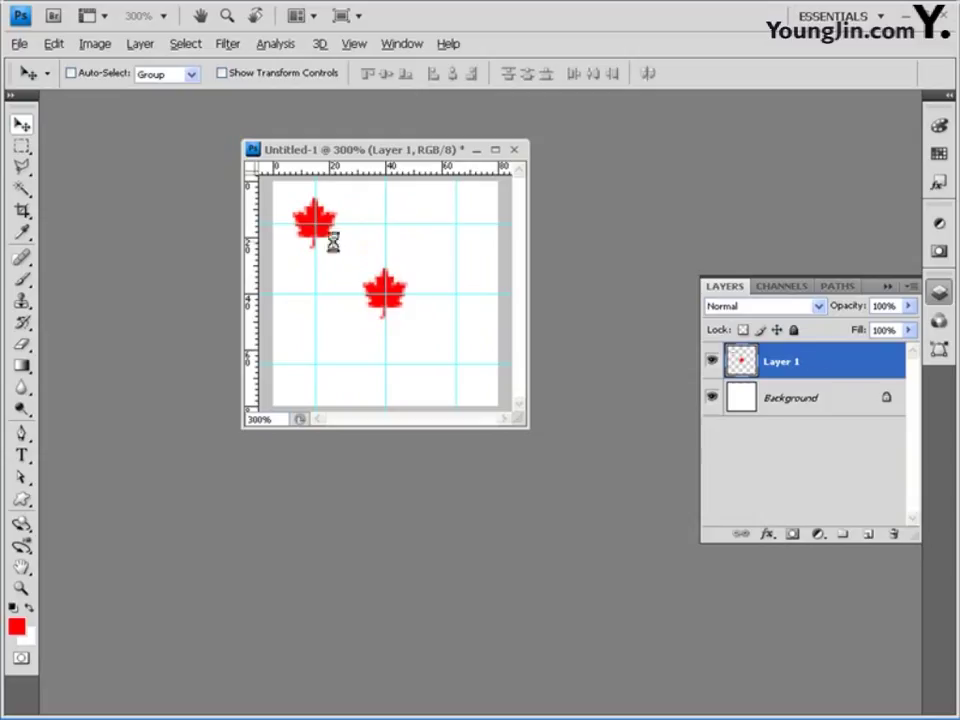
pyautogui.moveTo(330, 235); pyautogui.dragTo(330, 374)
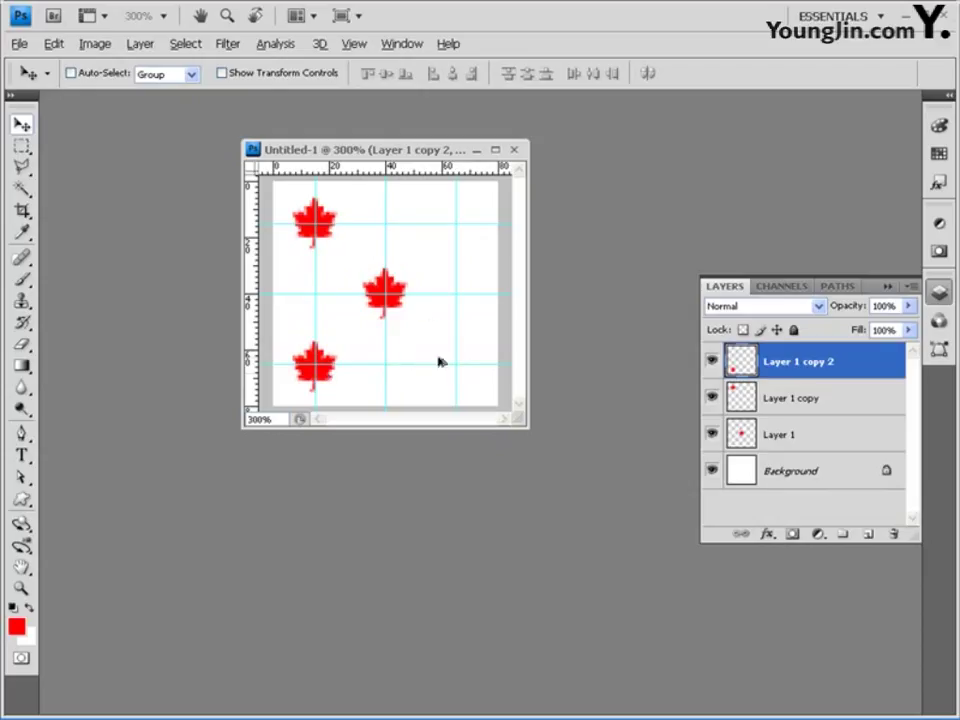
pyautogui.moveTo(438, 362); pyautogui.dragTo(467, 246)
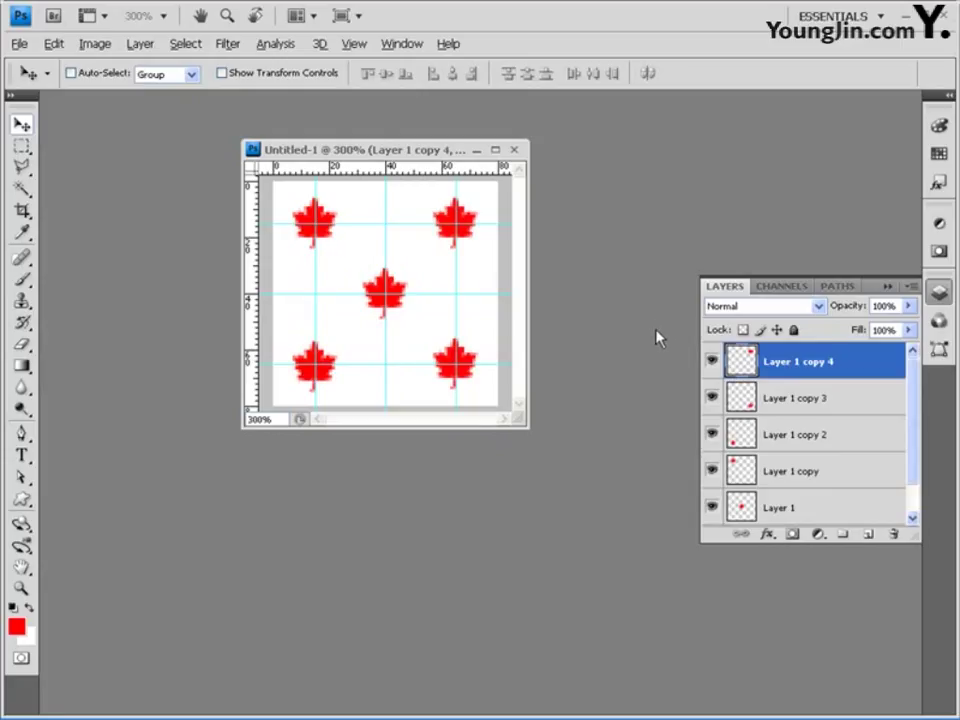
# - Hide the Background layer and make a rectangular selection between the outer guides, with its corners on the centres of the four outer leaves
pyautogui.moveTo(909, 450); pyautogui.dragTo(903, 492)
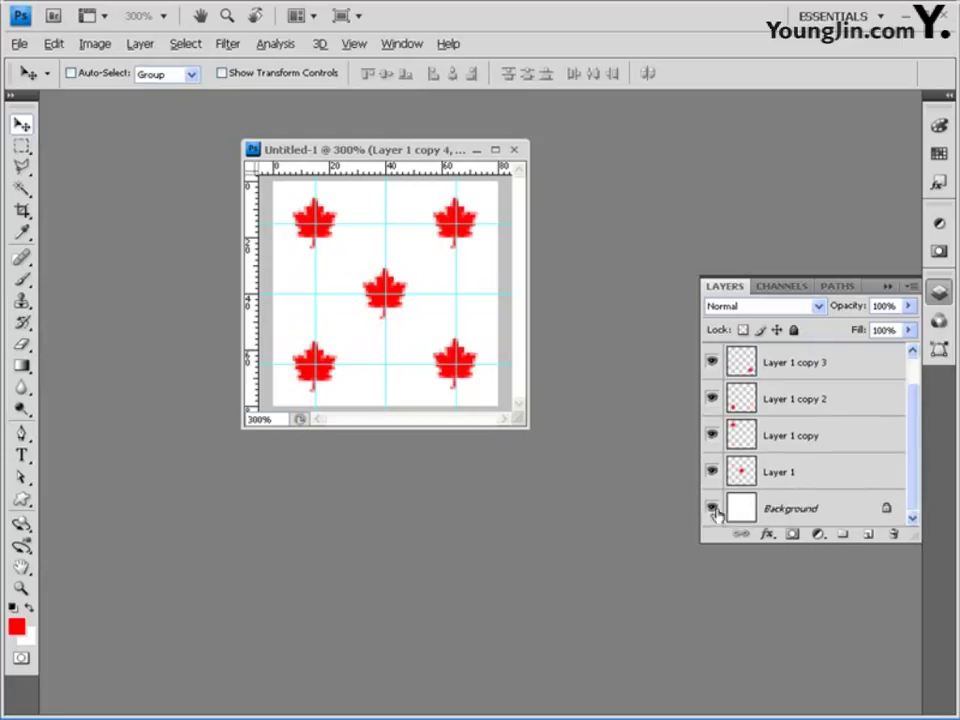
pyautogui.click(711, 508)
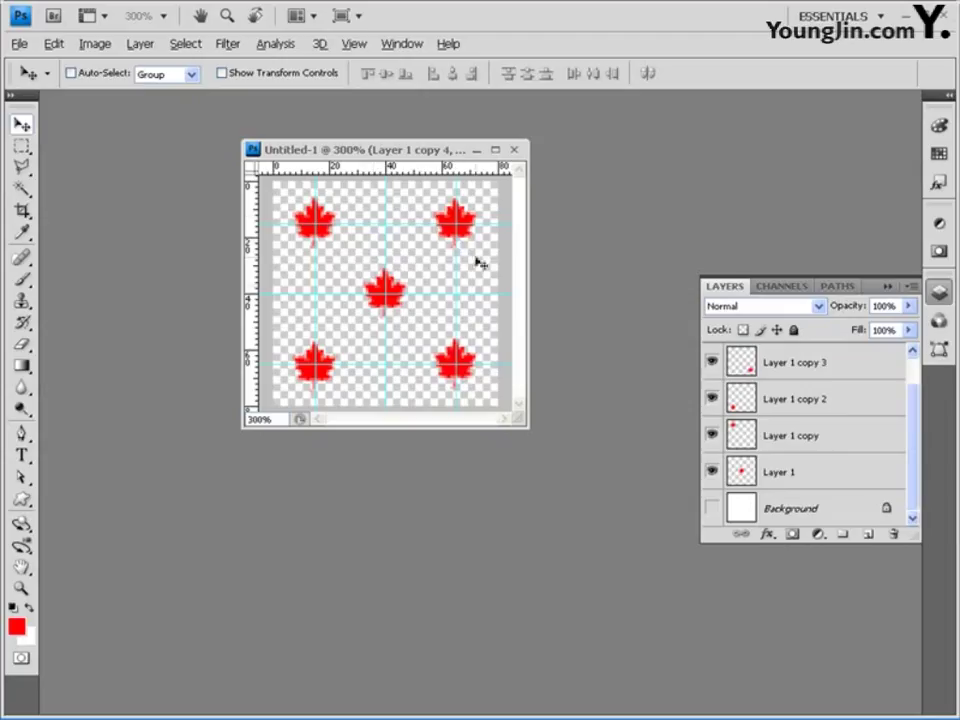
pyautogui.click(22, 147)
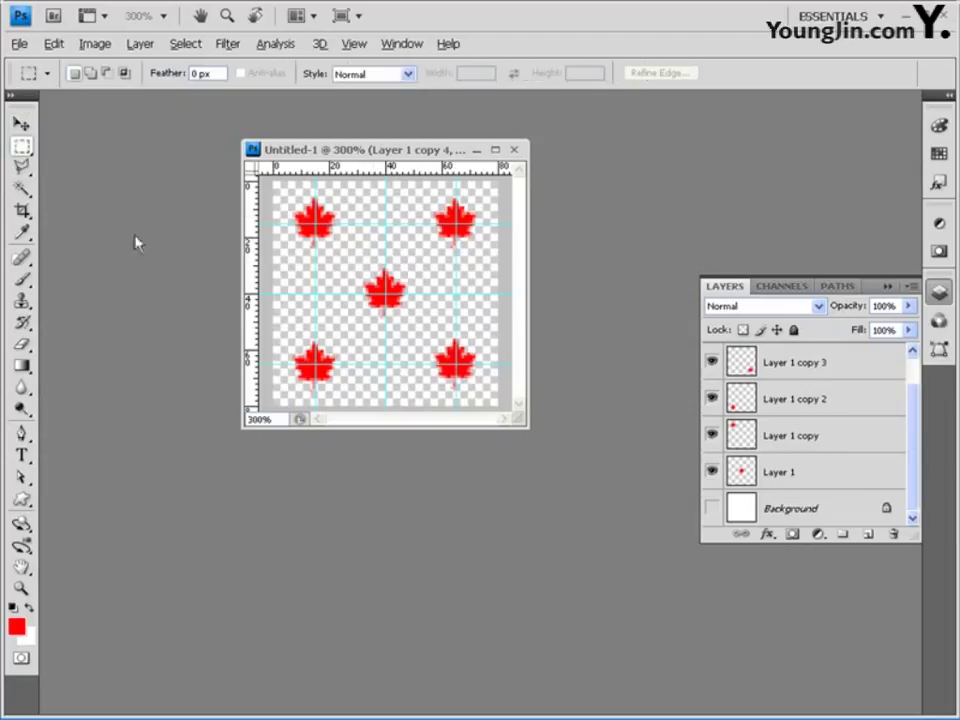
pyautogui.moveTo(318, 225); pyautogui.dragTo(457, 363)
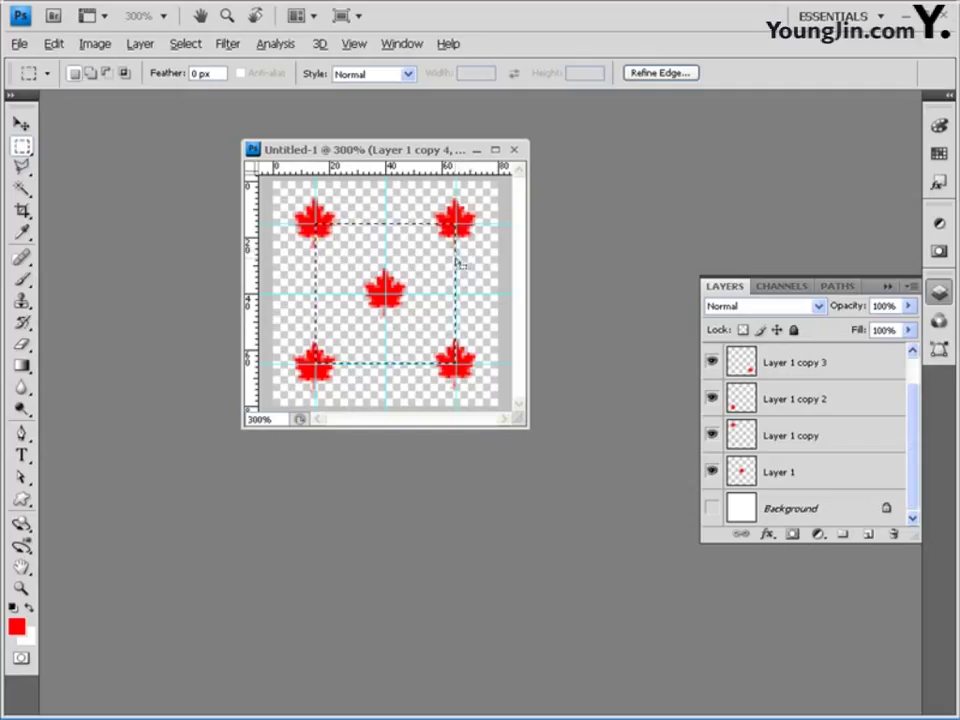
# - Define the selected area as a pattern named 잎
pyautogui.click(53, 44)
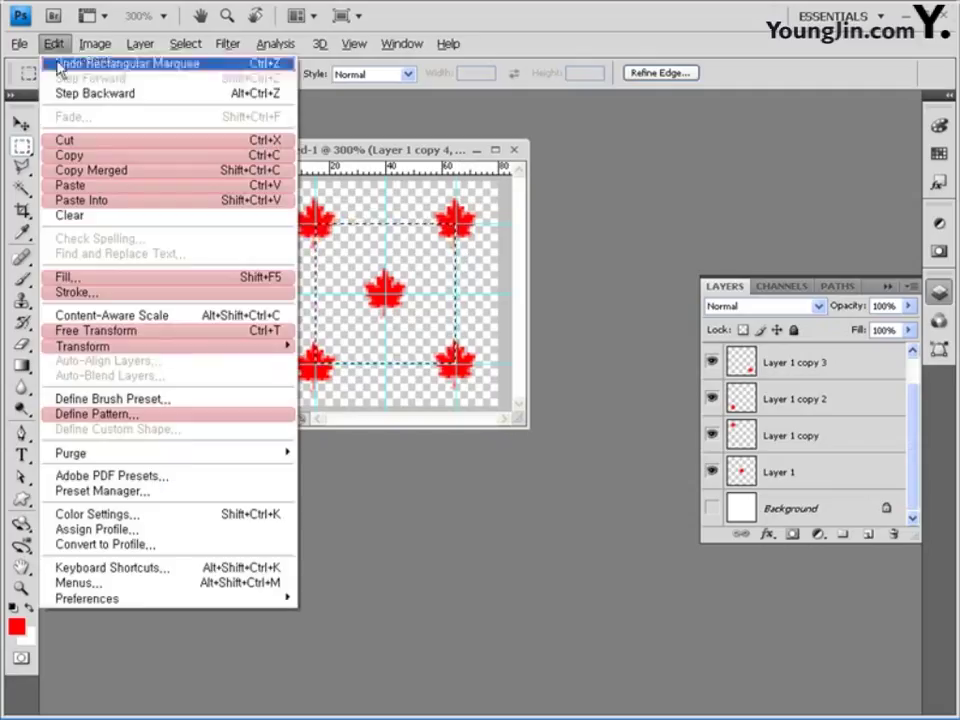
pyautogui.click(91, 413)
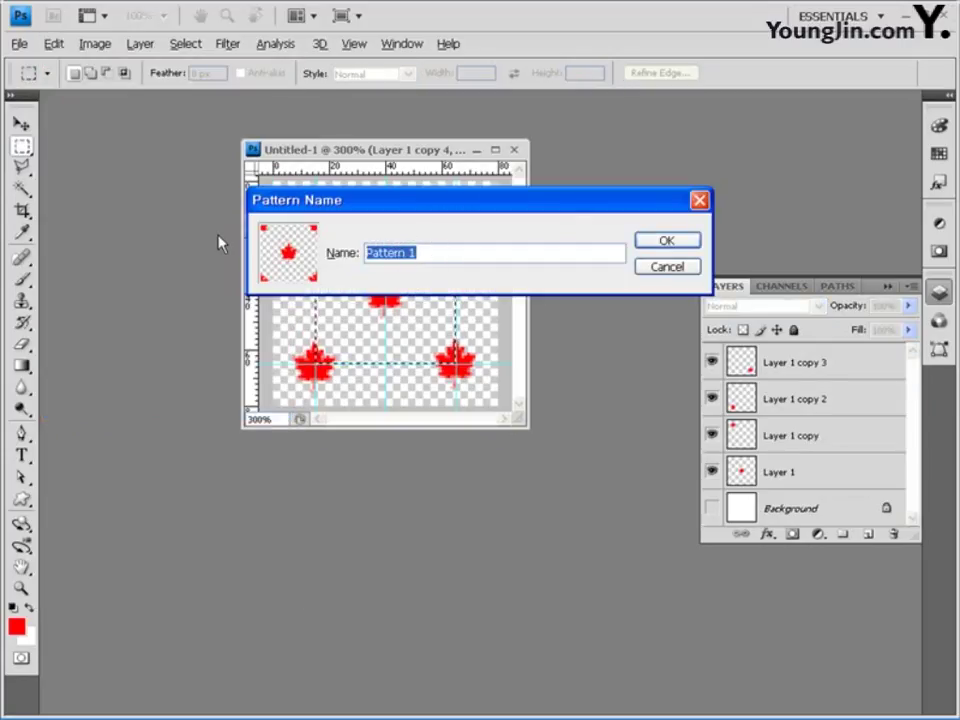
pyautogui.write('d')
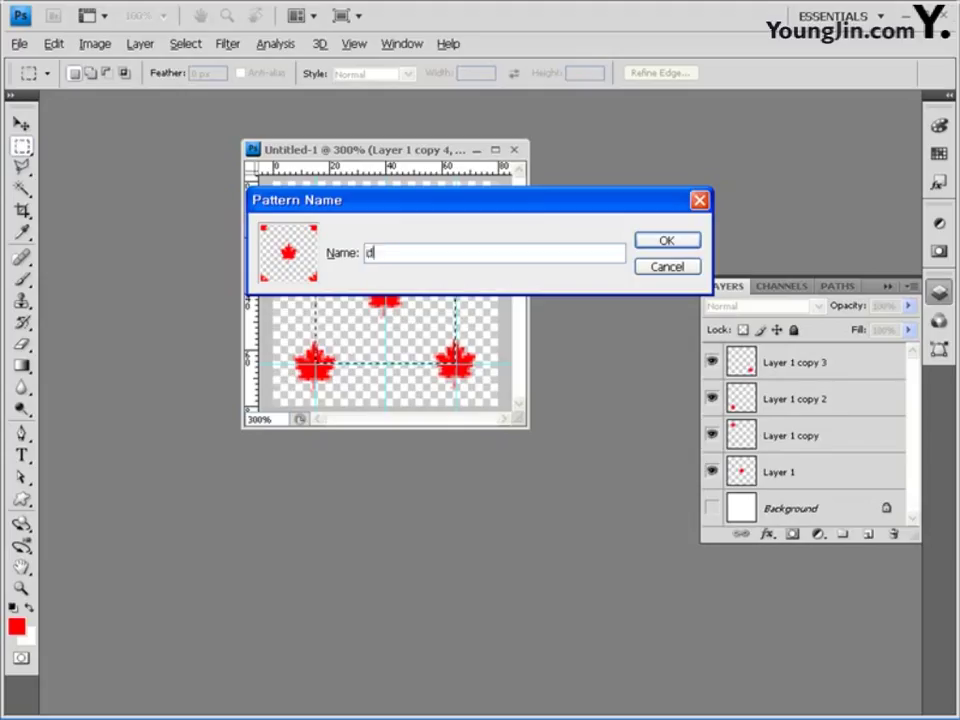
pyautogui.press('BackSpace')
pyautogui.write('ㅇㅣㅍ')
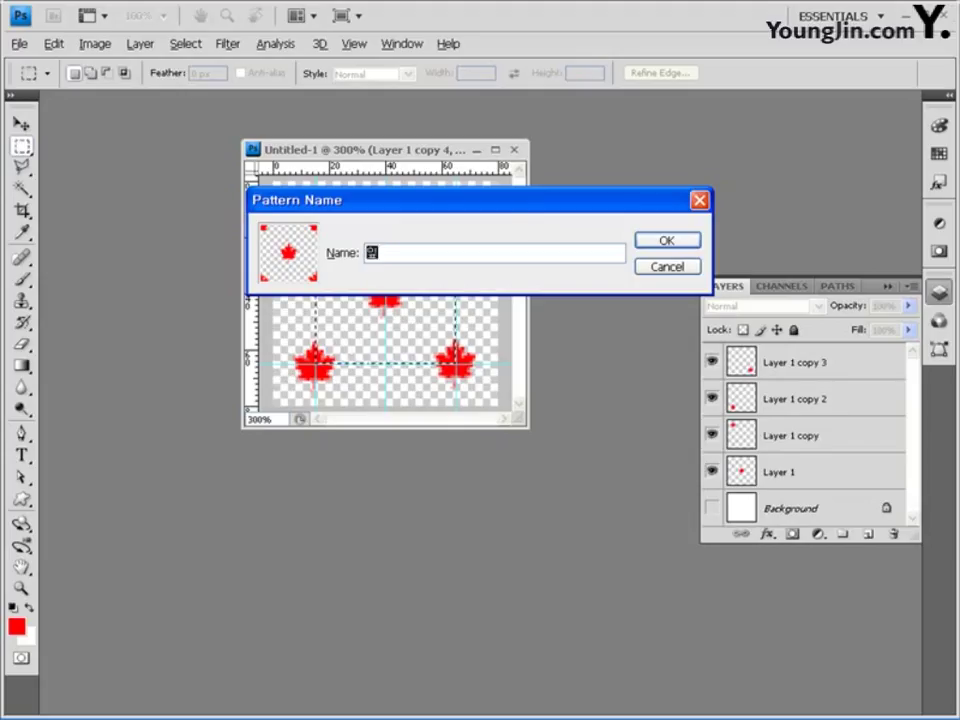
pyautogui.click(668, 241)
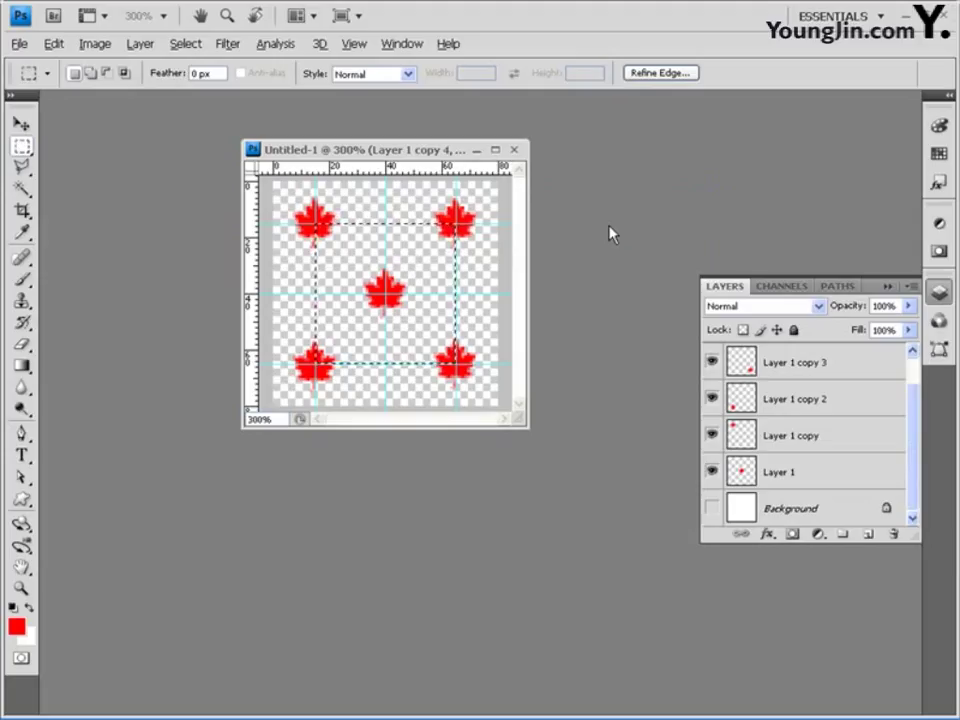
# - Create a new 450 × 450 pixel RGB document at 72 pixels/inch with a white background and place it in its own window
pyautogui.moveTo(432, 160); pyautogui.dragTo(260, 174)
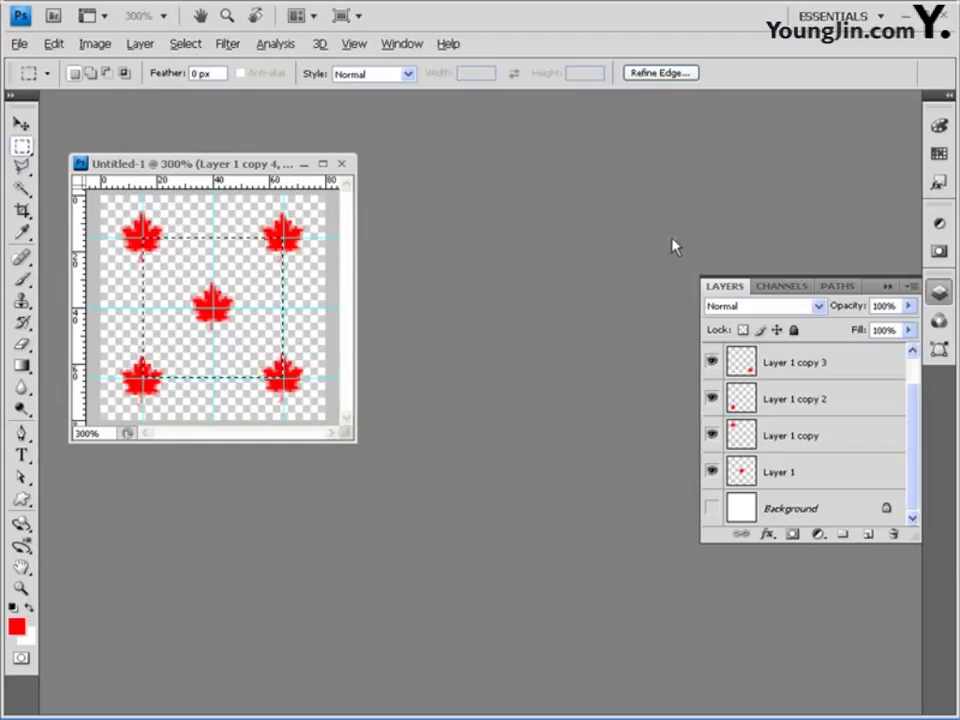
pyautogui.click(18, 44)
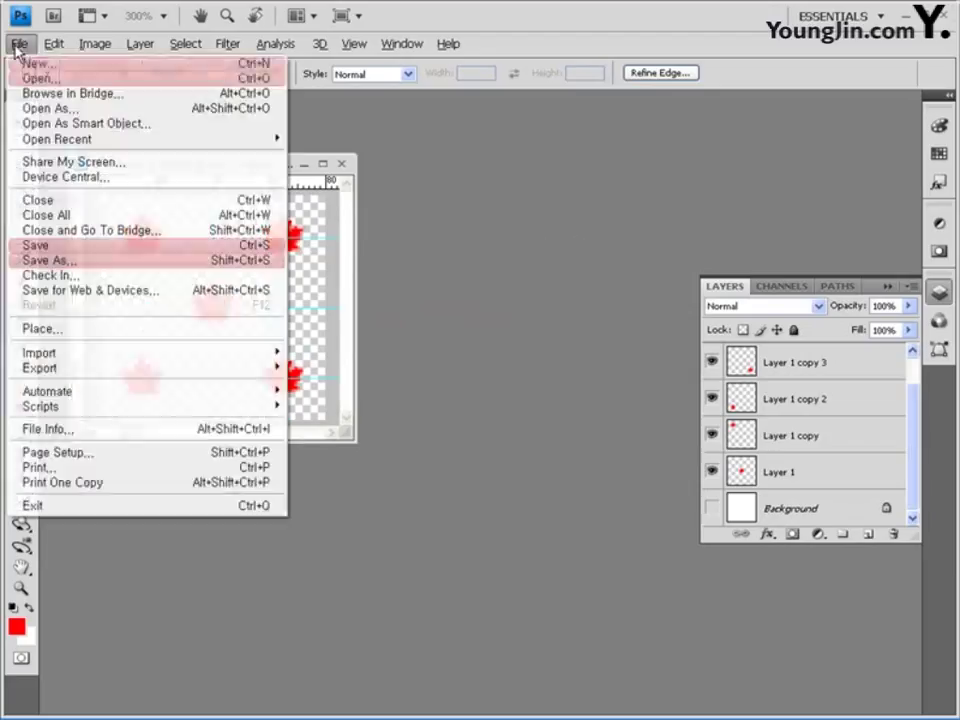
pyautogui.click(35, 62)
pyautogui.doubleClick(420, 301)
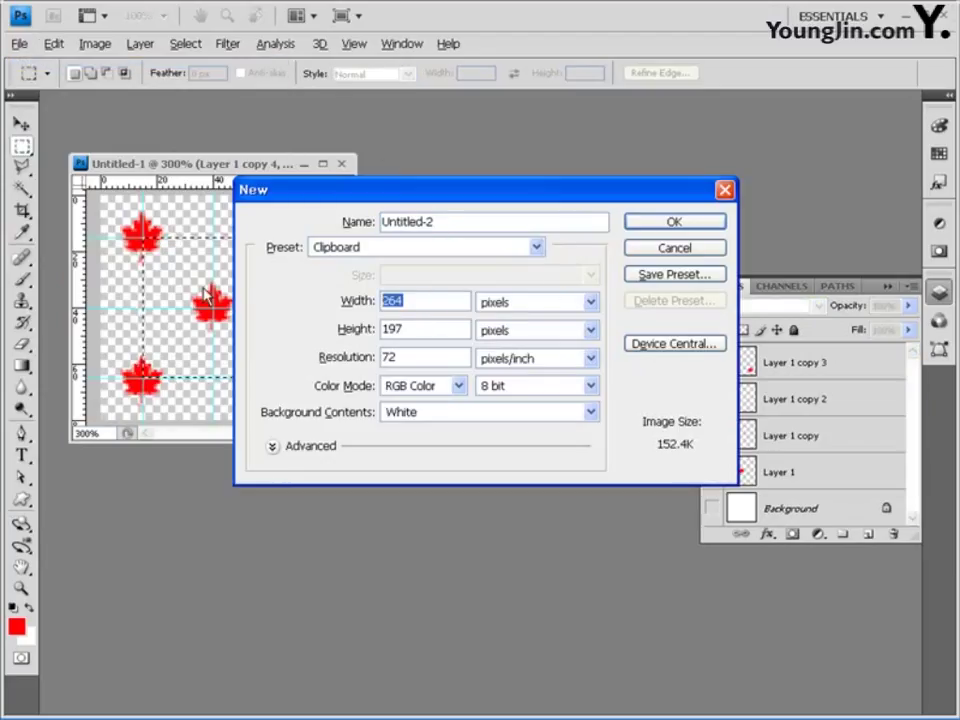
pyautogui.write('450')
pyautogui.press('Tab')
pyautogui.press('Tab')
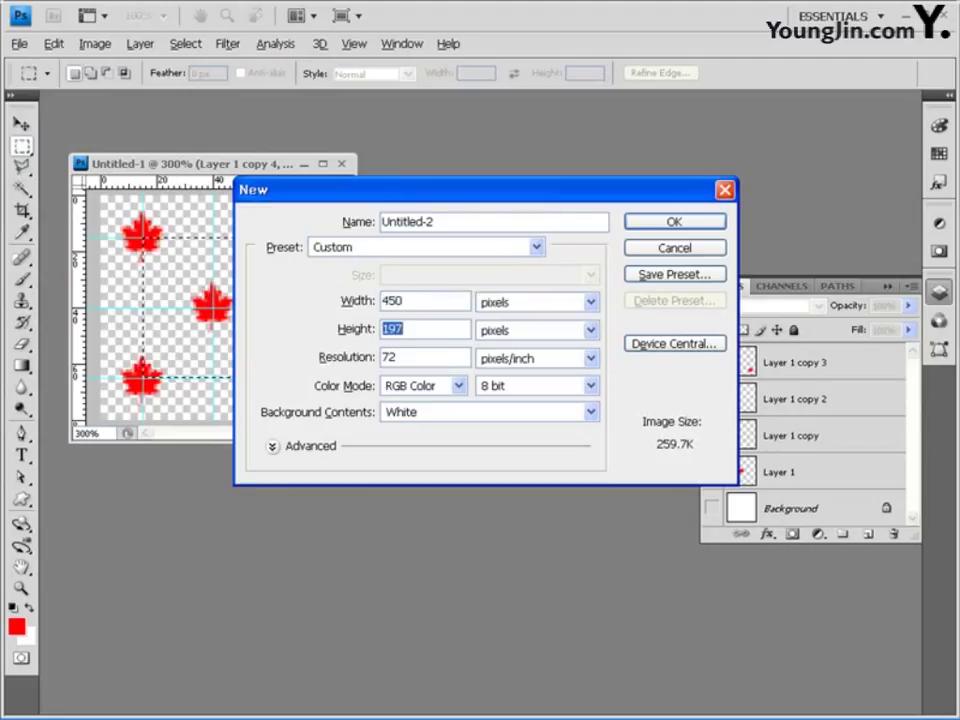
pyautogui.write('450')
pyautogui.press('Tab')
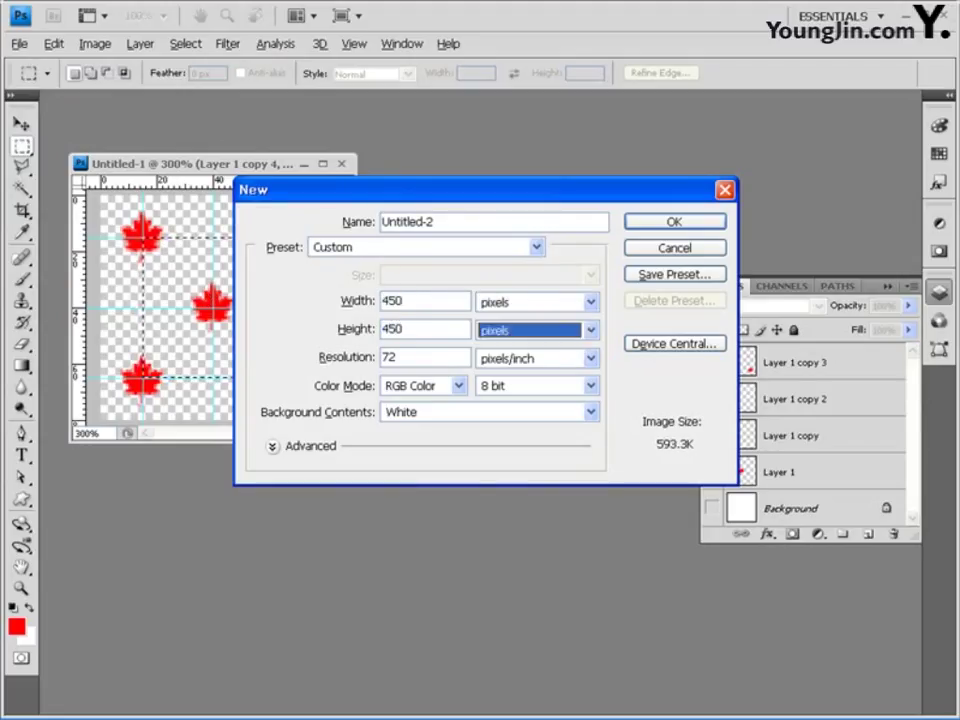
pyautogui.press('Tab')
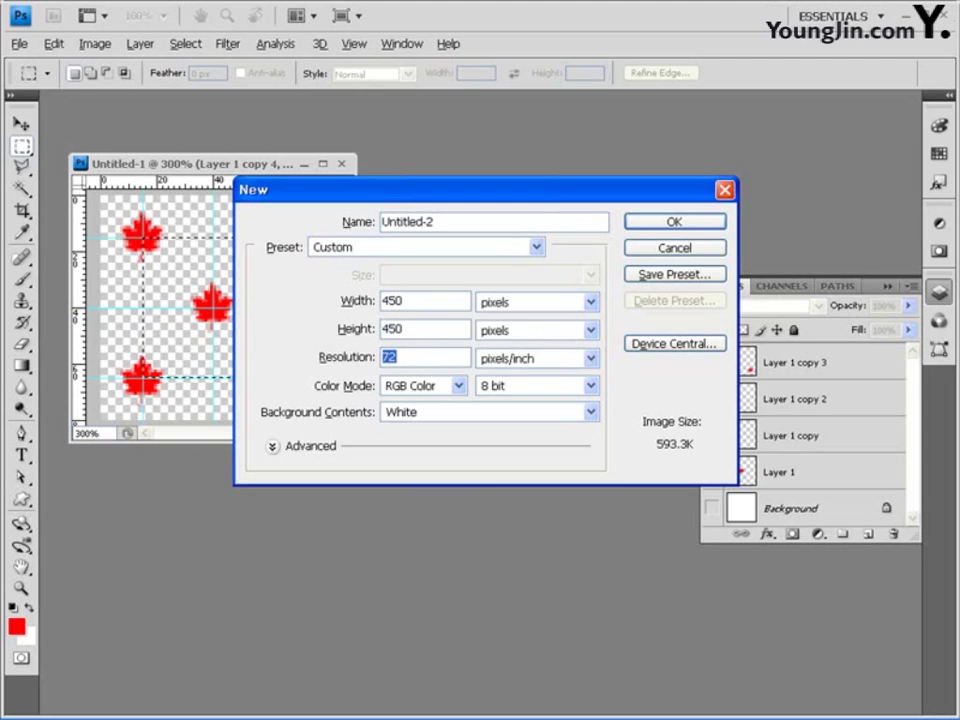
pyautogui.click(672, 224)
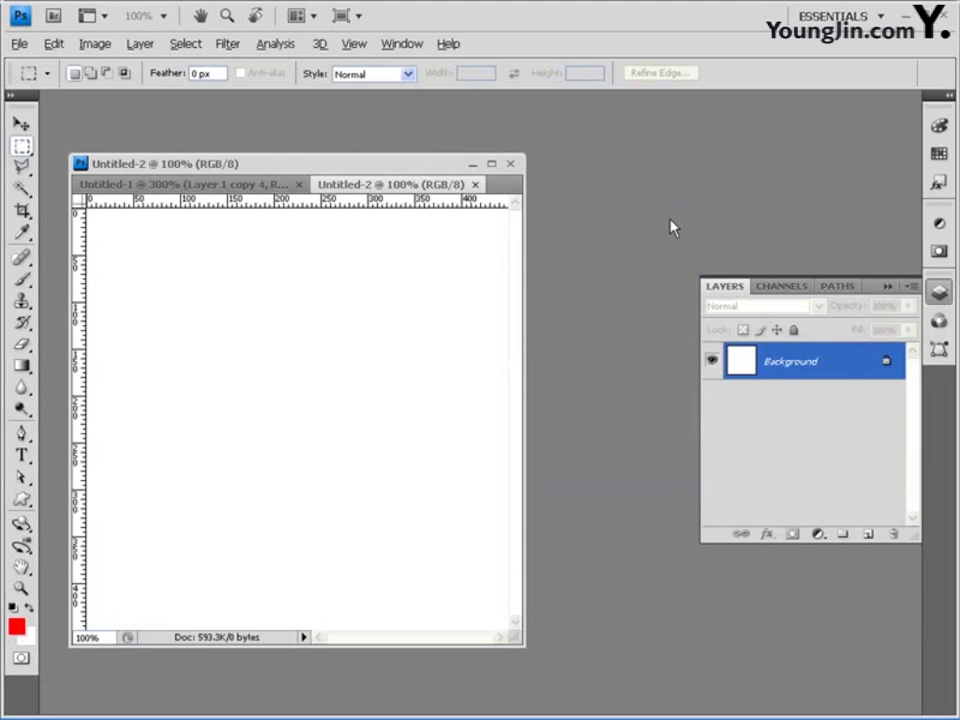
pyautogui.moveTo(448, 197); pyautogui.dragTo(531, 182)
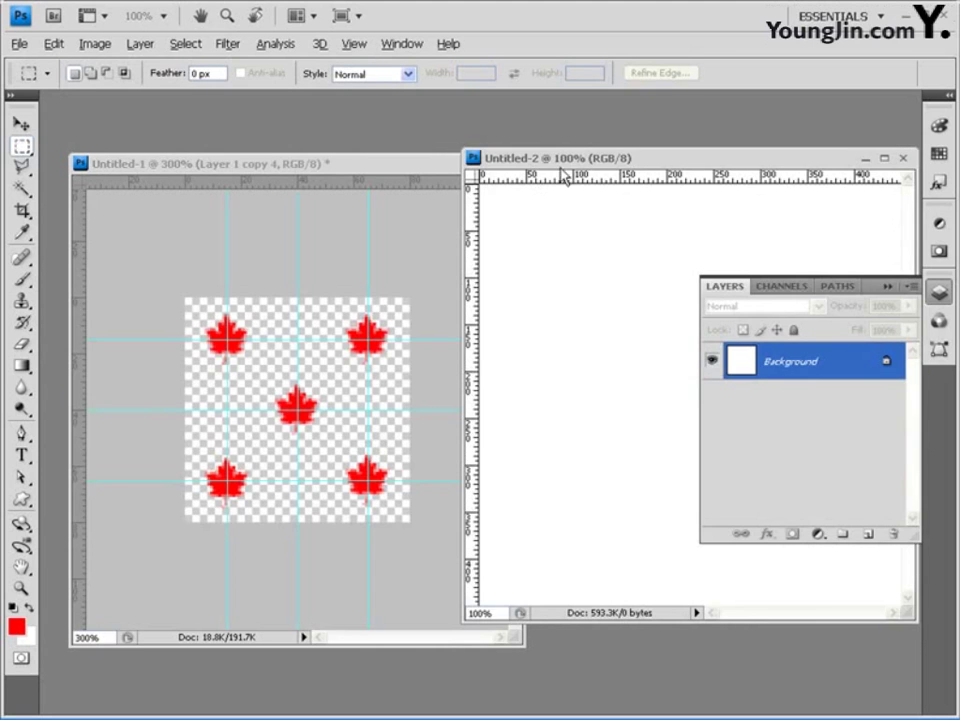
pyautogui.moveTo(592, 160); pyautogui.dragTo(467, 158)
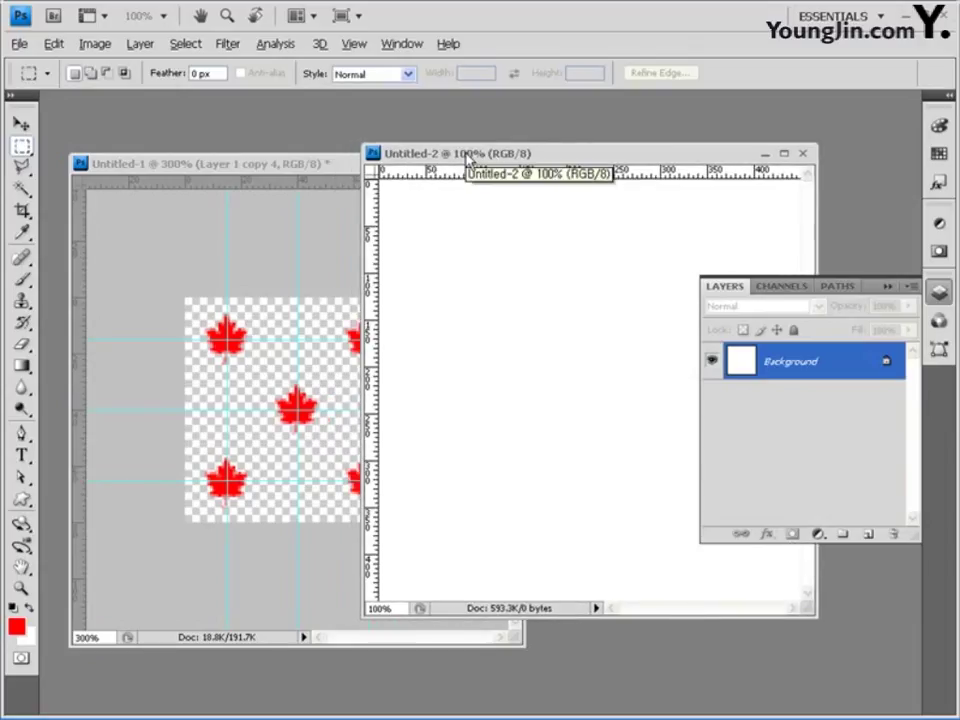
# - Open the image 초원 from the Chapter04 folder inside Part03
pyautogui.doubleClick(270, 131)
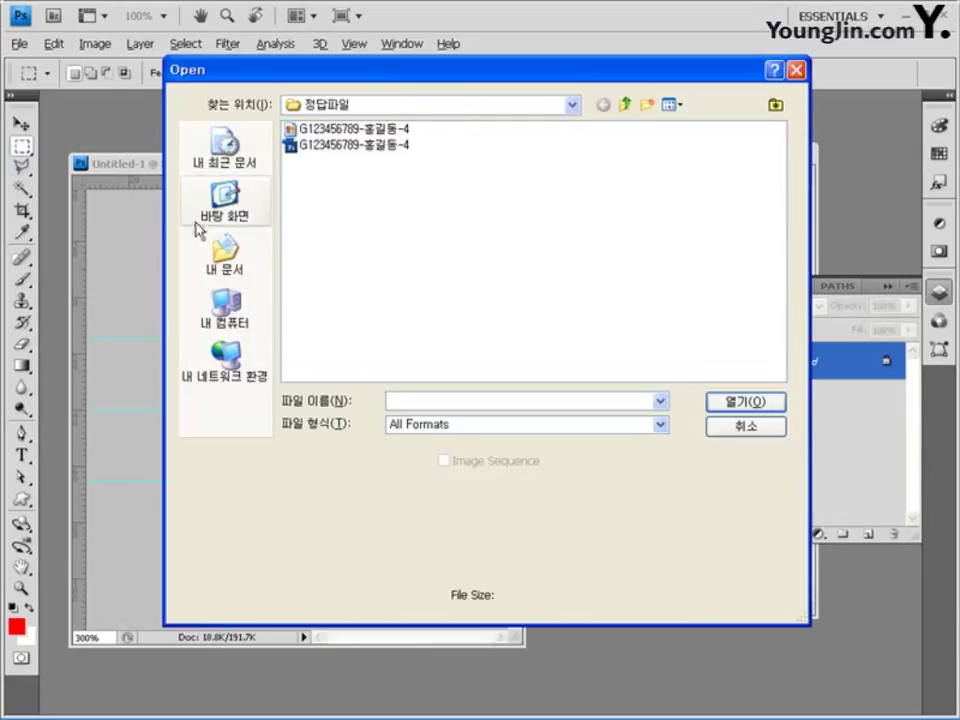
pyautogui.click(222, 258)
pyautogui.doubleClick(316, 178)
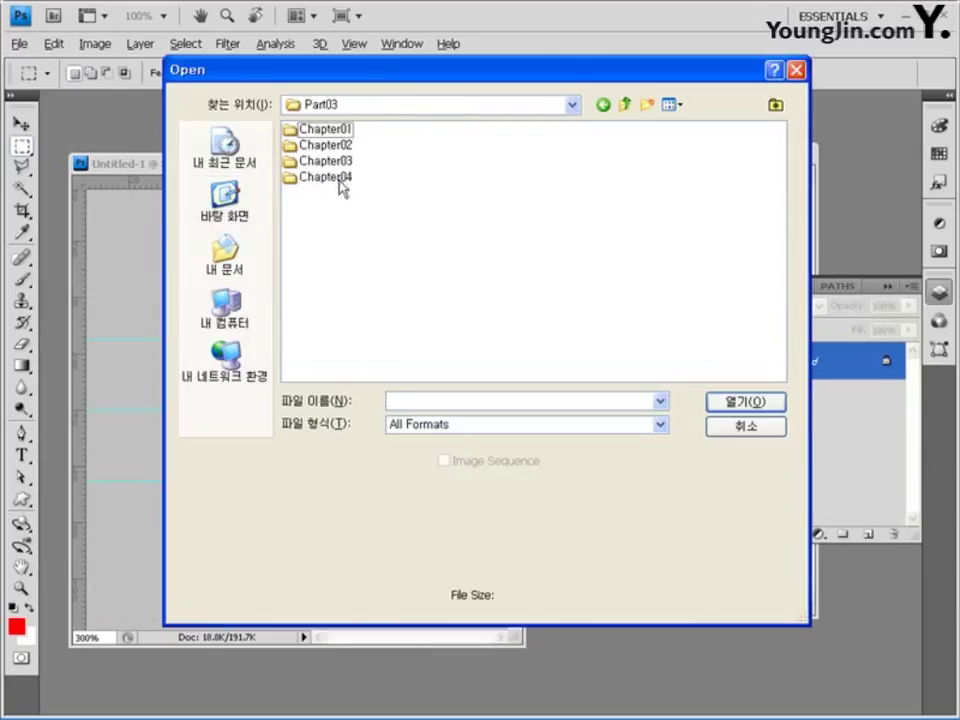
pyautogui.doubleClick(336, 177)
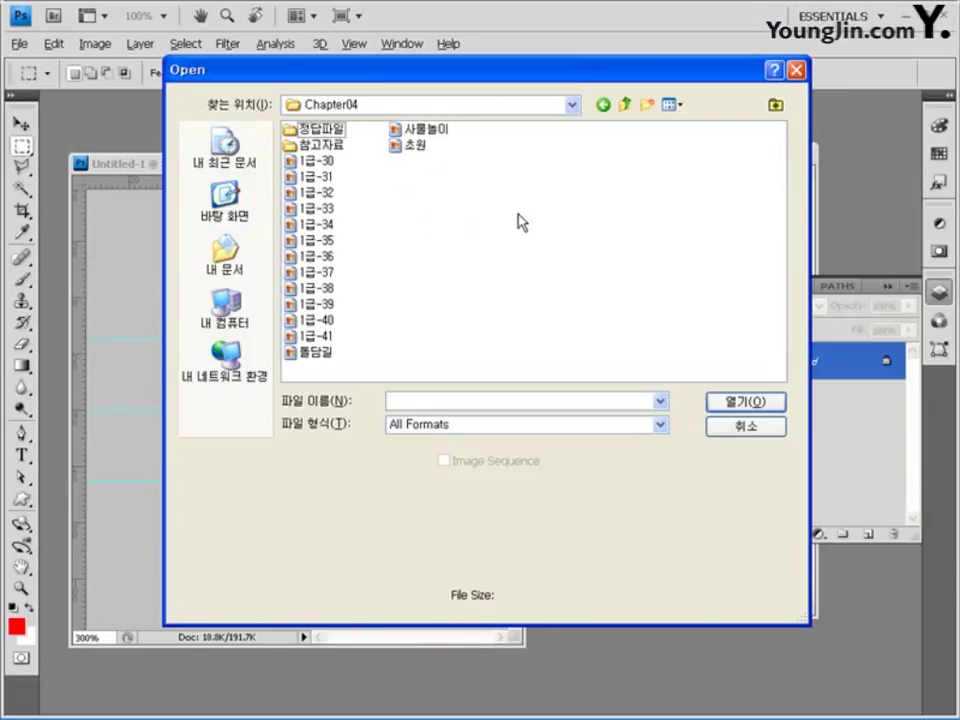
pyautogui.doubleClick(415, 146)
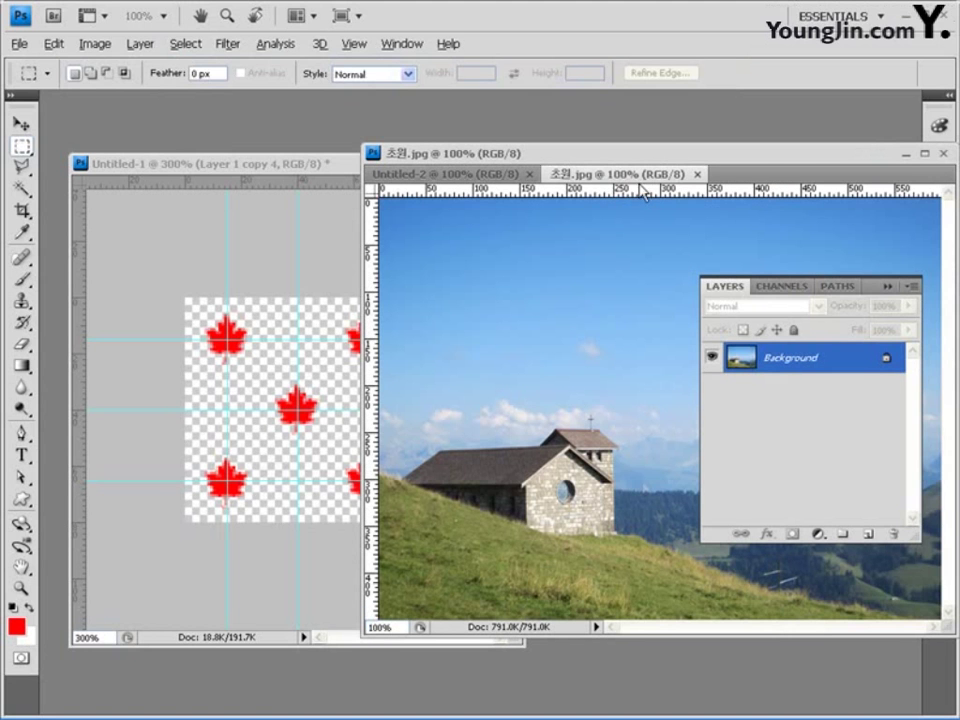
# - Copy the entire 초원.jpg photo, move its window out of the way, and paste the photo into Untitled-2 as a new layer
pyautogui.hotkey('ctrl', 'a')
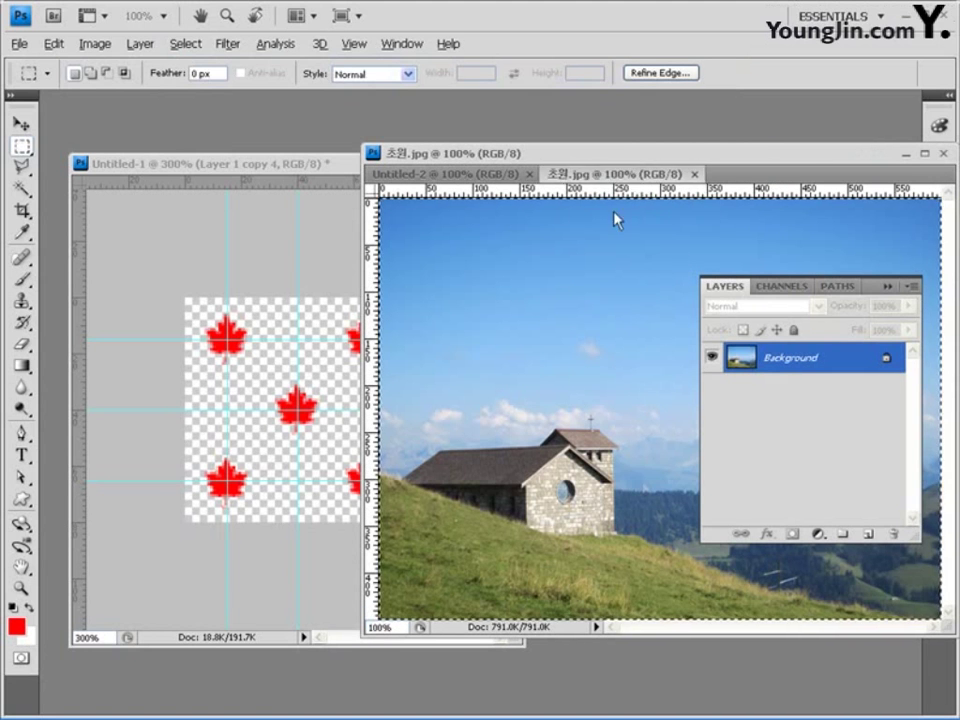
pyautogui.moveTo(615, 174); pyautogui.dragTo(180, 240)
pyautogui.click(632, 158)
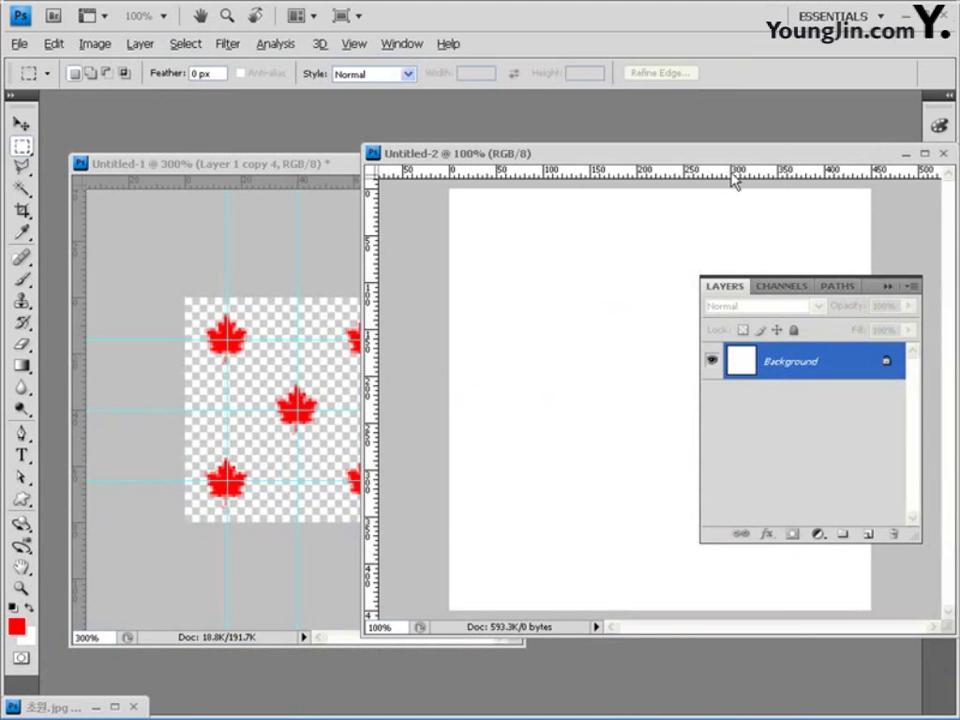
pyautogui.hotkey('ctrl', 'v')
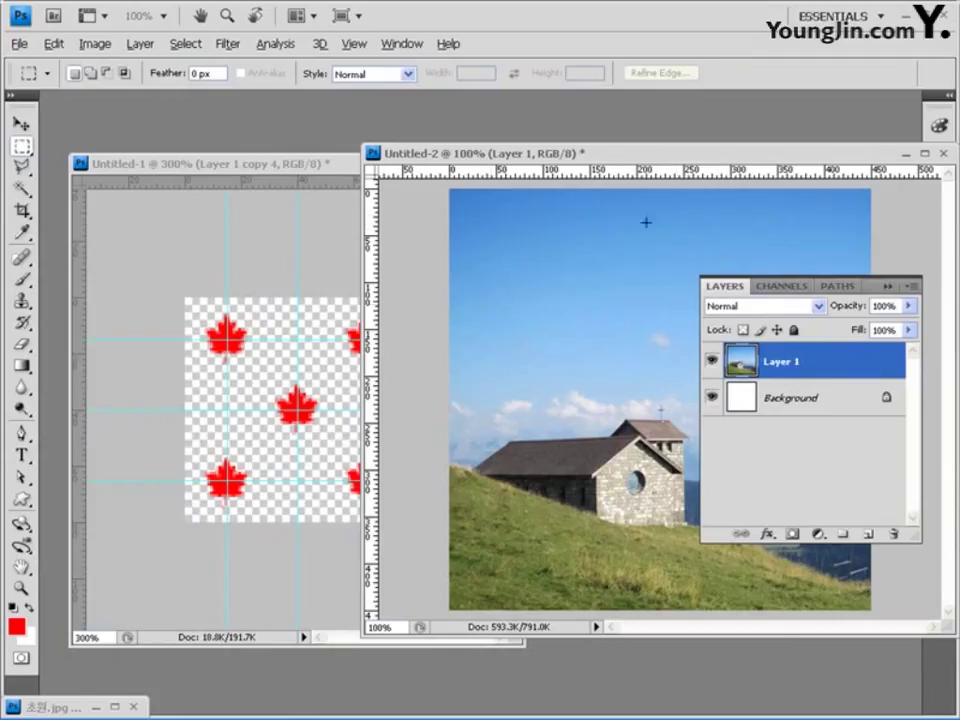
# - Apply the Tiles filter to the photo layer with 10 tiles, 10% maximum offset and empty areas filled with the white background color
pyautogui.click(30, 636)
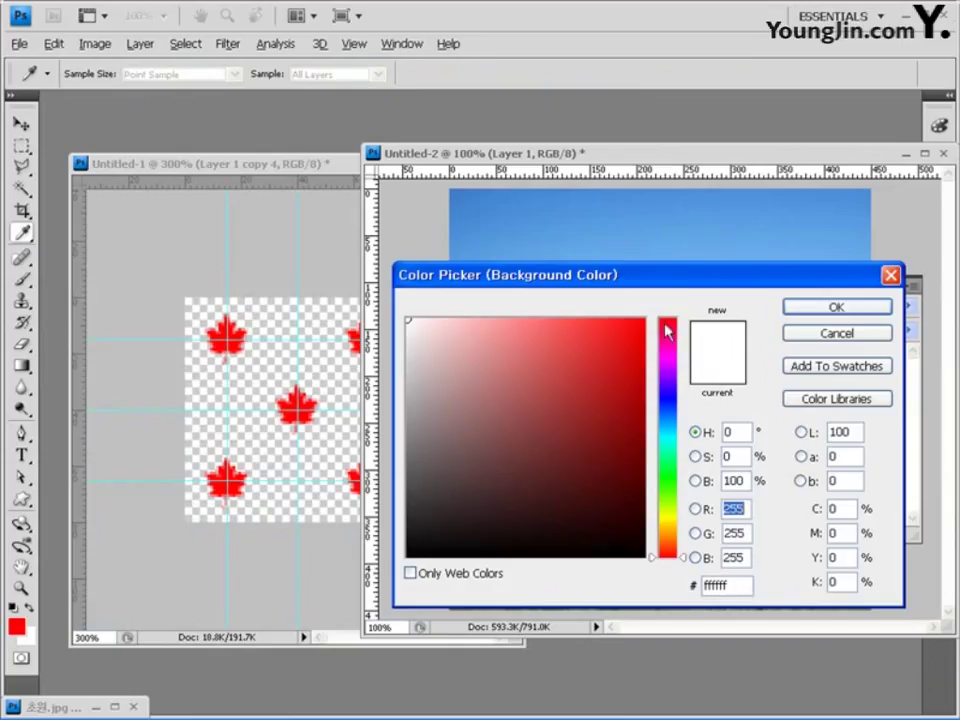
pyautogui.click(836, 307)
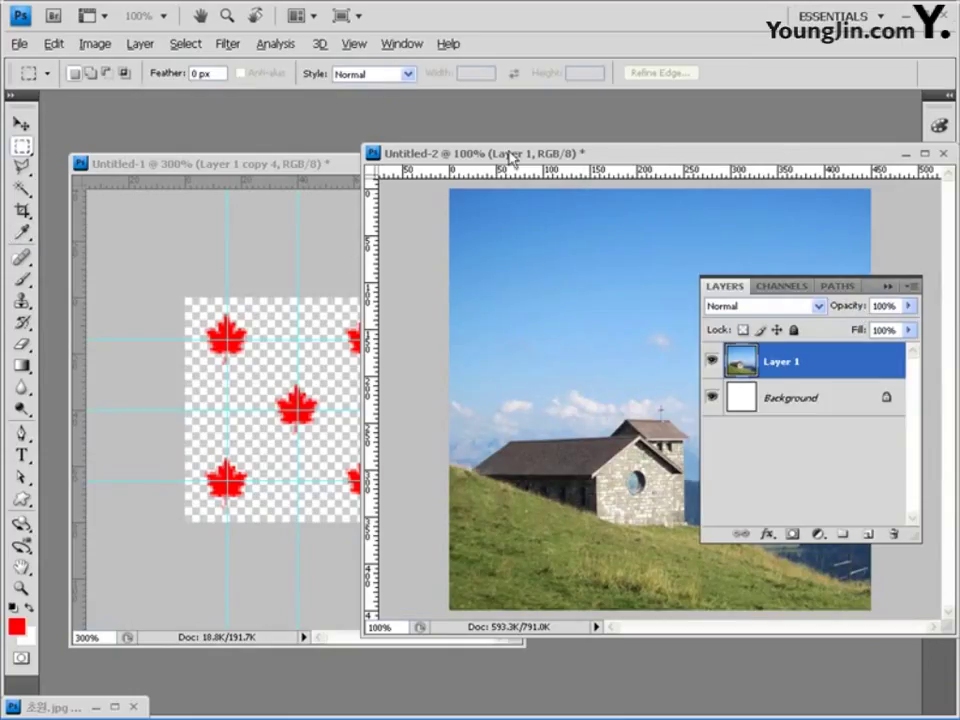
pyautogui.click(224, 45)
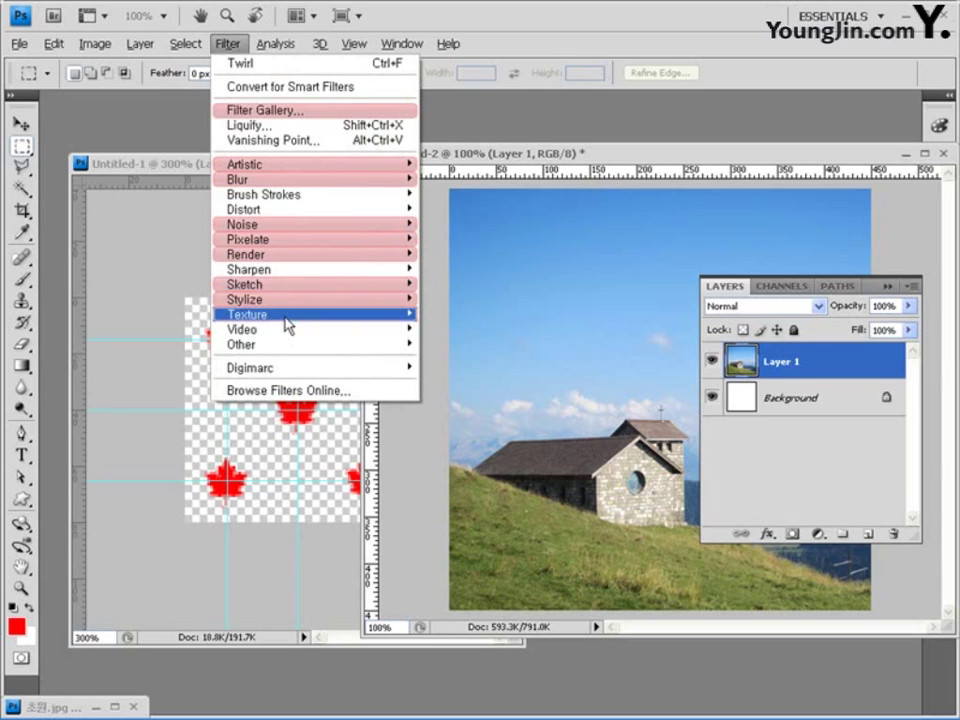
pyautogui.moveTo(291, 298)
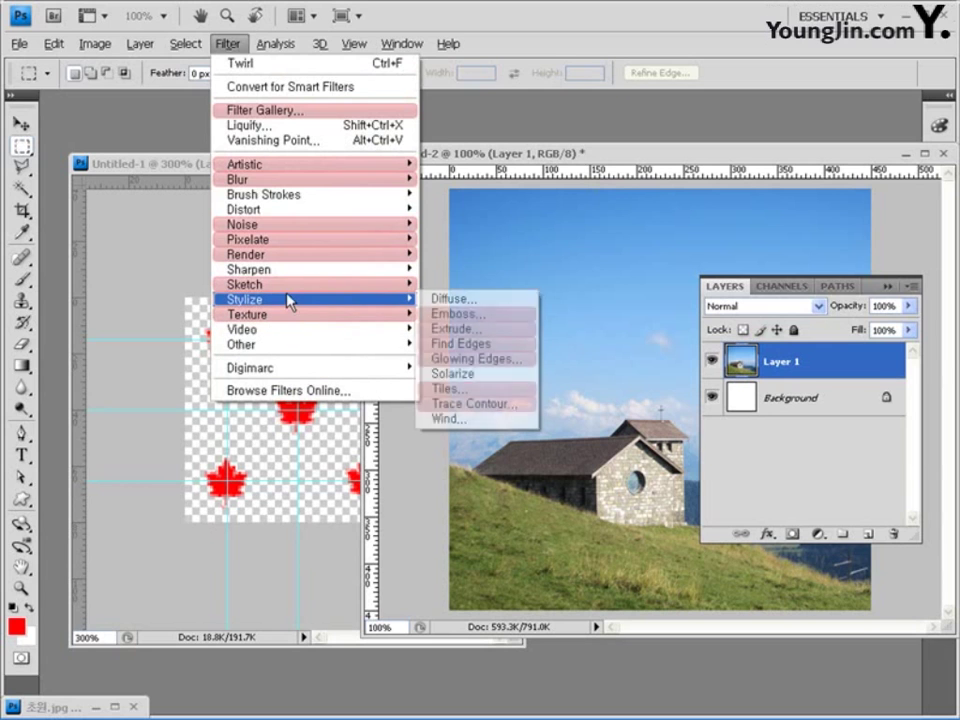
pyautogui.click(467, 391)
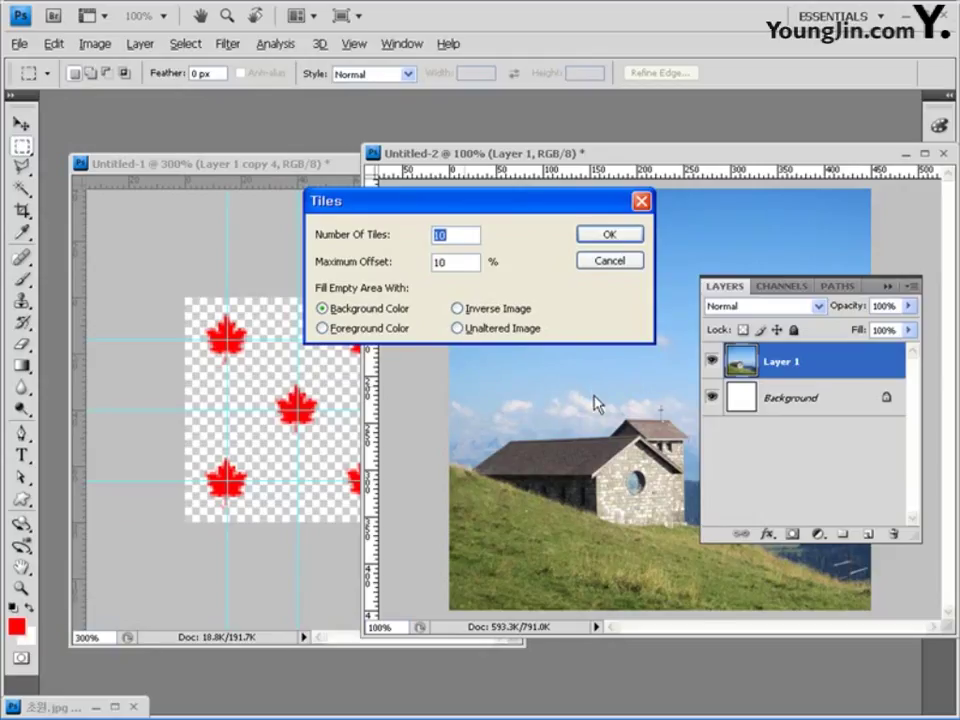
pyautogui.click(324, 328)
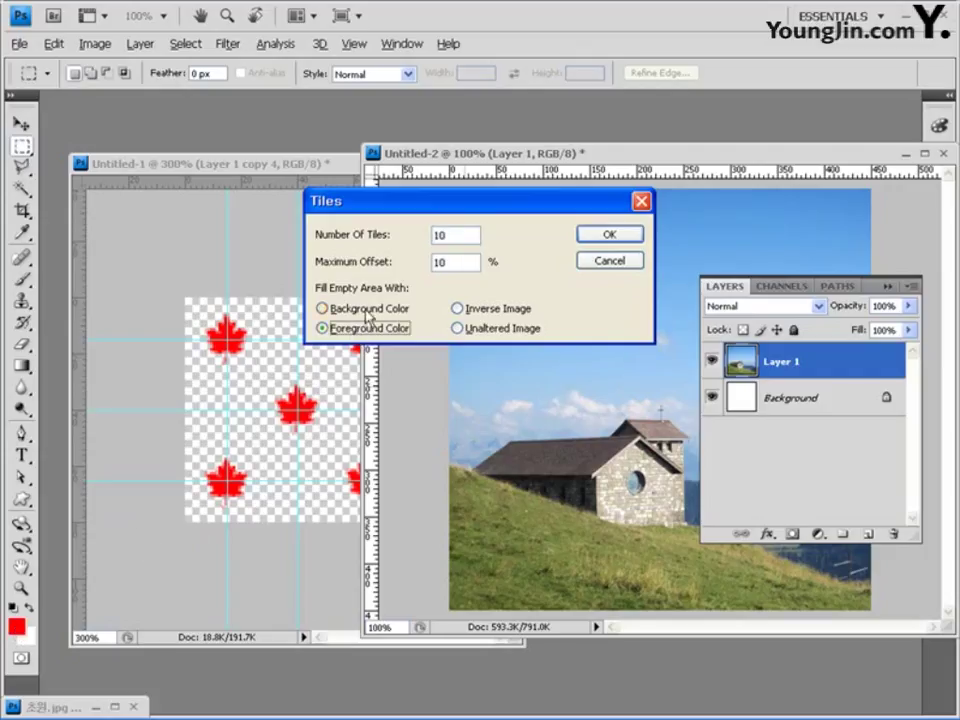
pyautogui.click(322, 308)
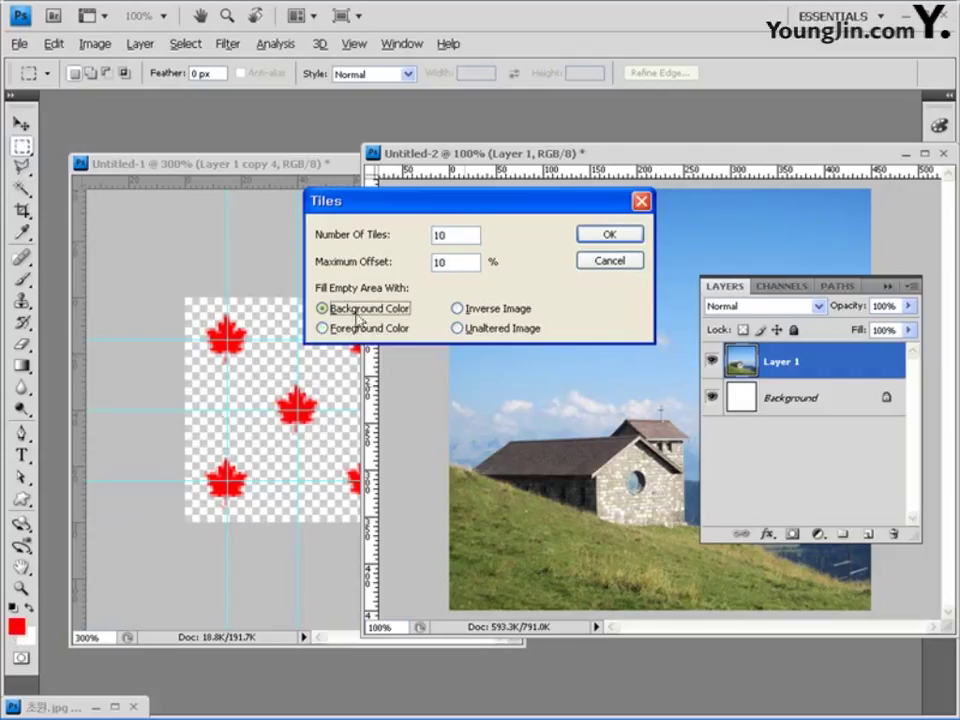
pyautogui.click(610, 234)
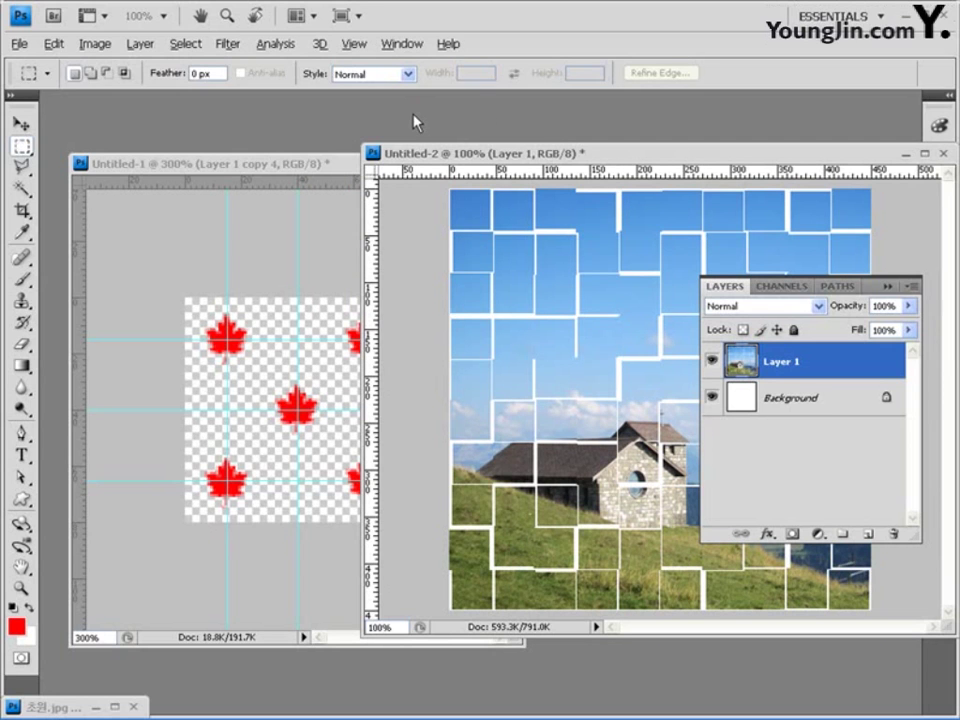
# - Draw a maple-leaf custom shape as a shape layer in yellow ffff00, about 325 × 380 pixels, centered over the tiled photo
pyautogui.moveTo(549, 153); pyautogui.dragTo(348, 128)
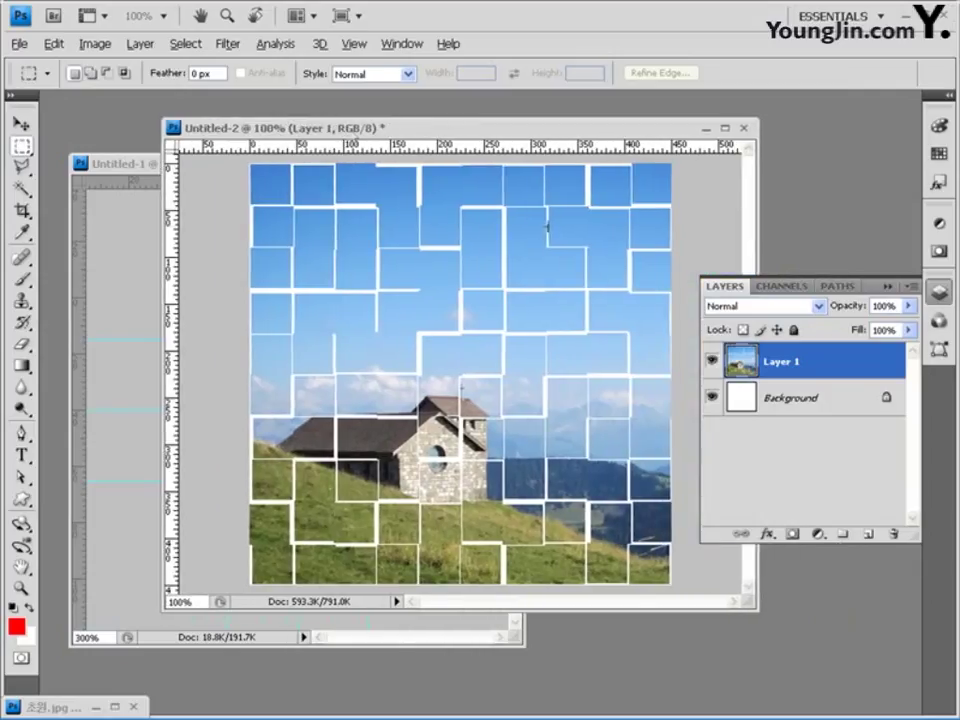
pyautogui.click(23, 501)
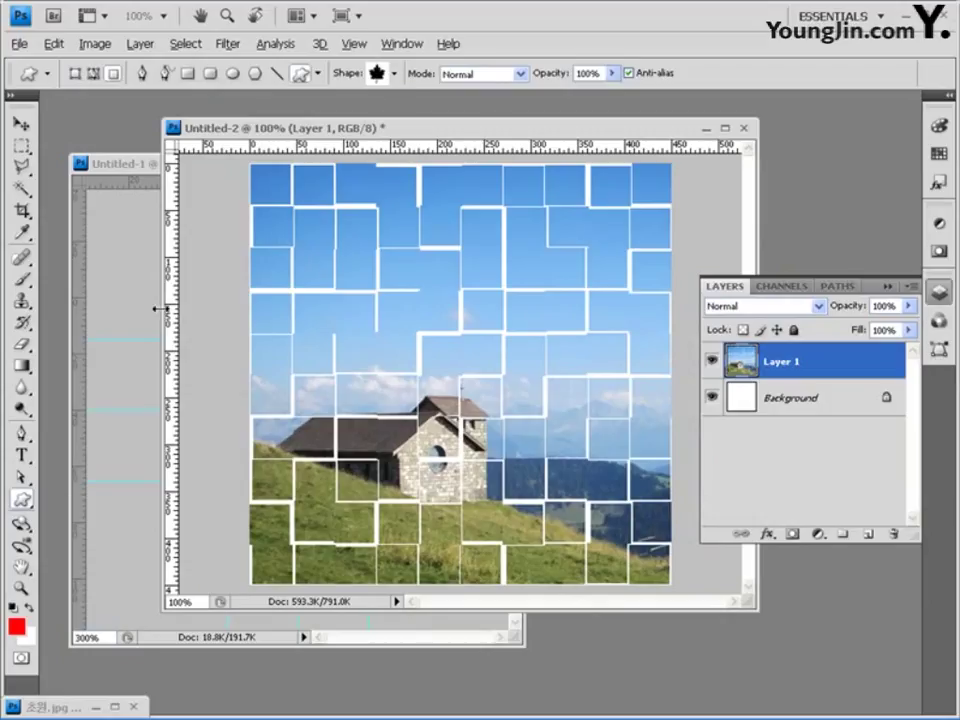
pyautogui.click(75, 74)
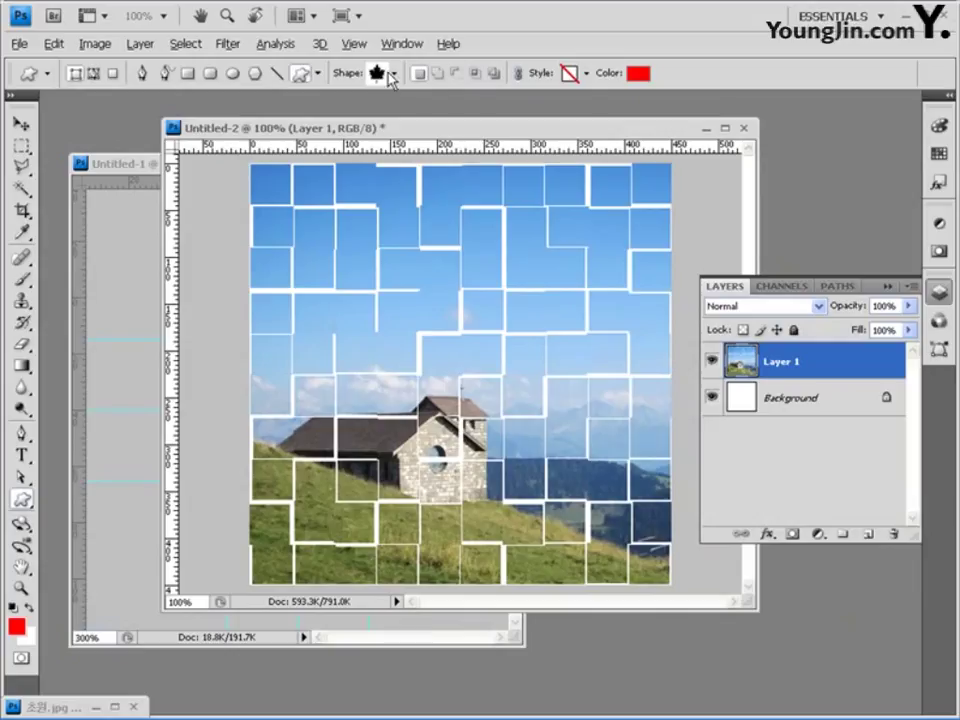
pyautogui.click(638, 73)
pyautogui.moveTo(746, 584); pyautogui.dragTo(621, 596)
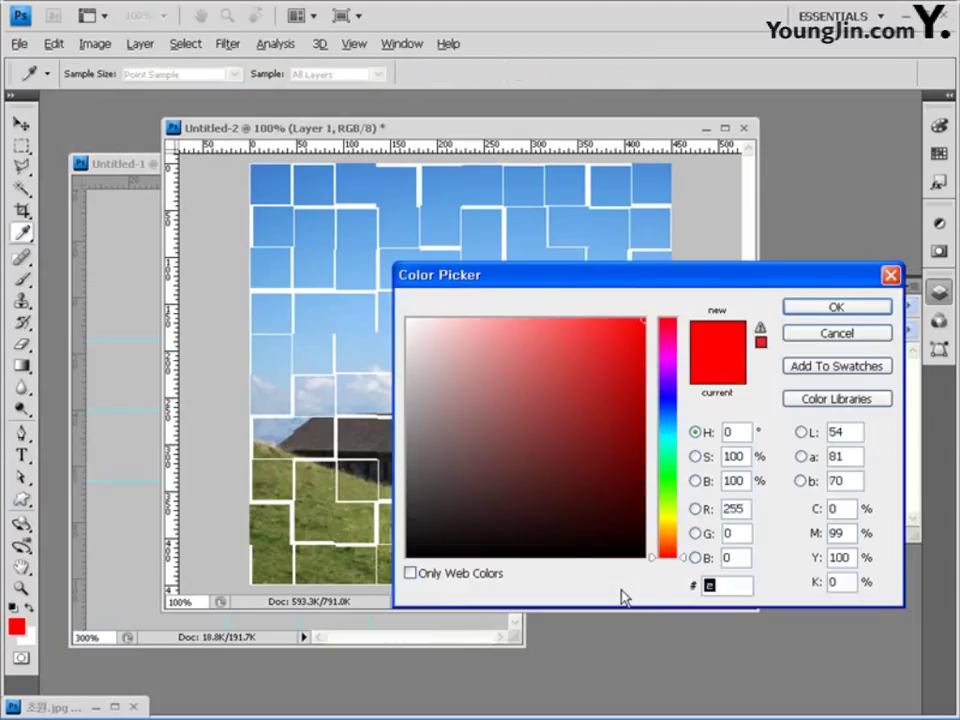
pyautogui.press('Delete')
pyautogui.write('ffff00')
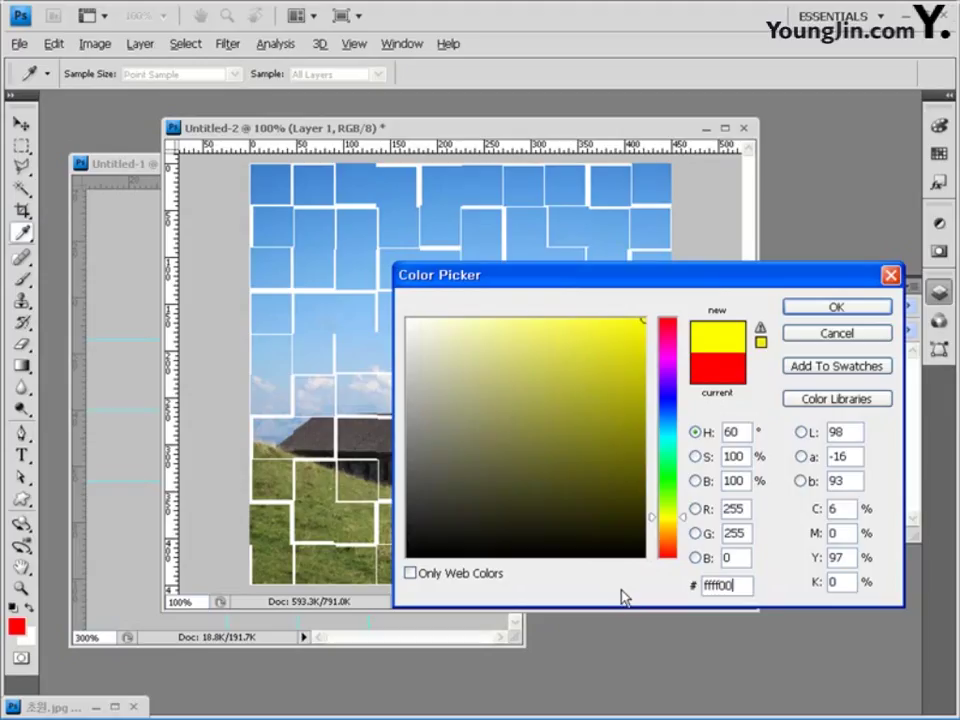
pyautogui.click(836, 307)
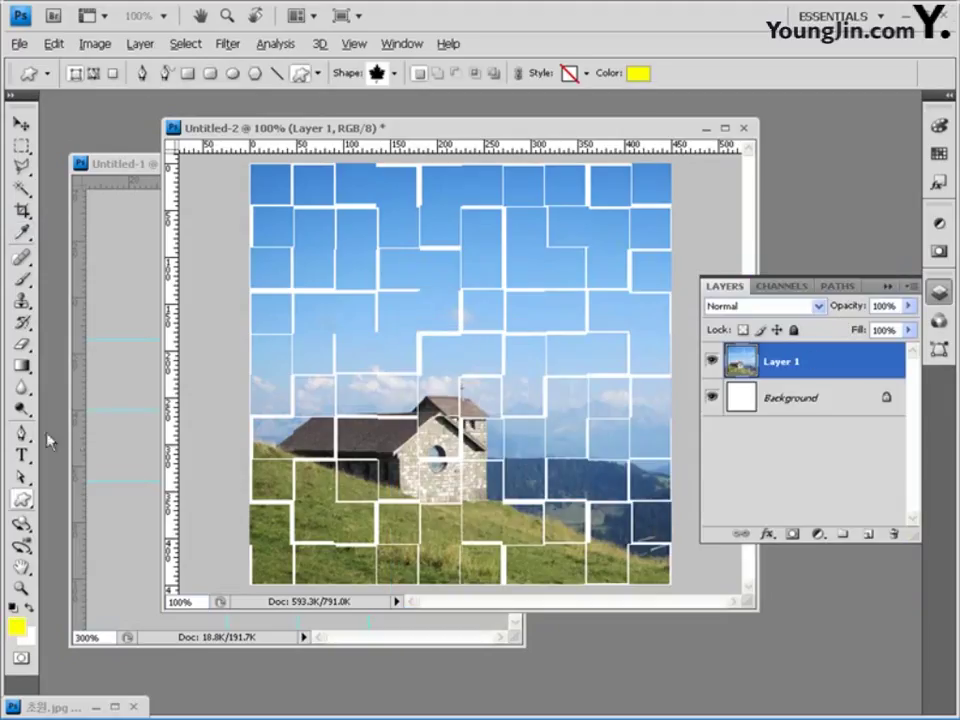
pyautogui.moveTo(496, 382); pyautogui.dragTo(626, 557)
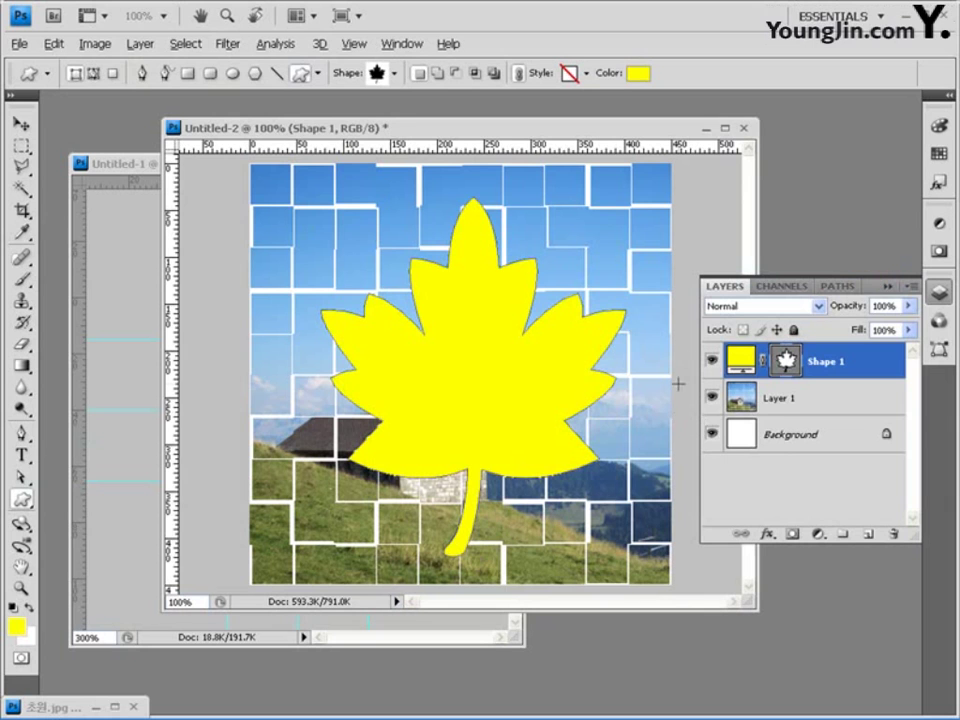
# - Add a 3 px outside stroke in red ff0000 and a drop shadow with default settings to the leaf shape
pyautogui.click(768, 533)
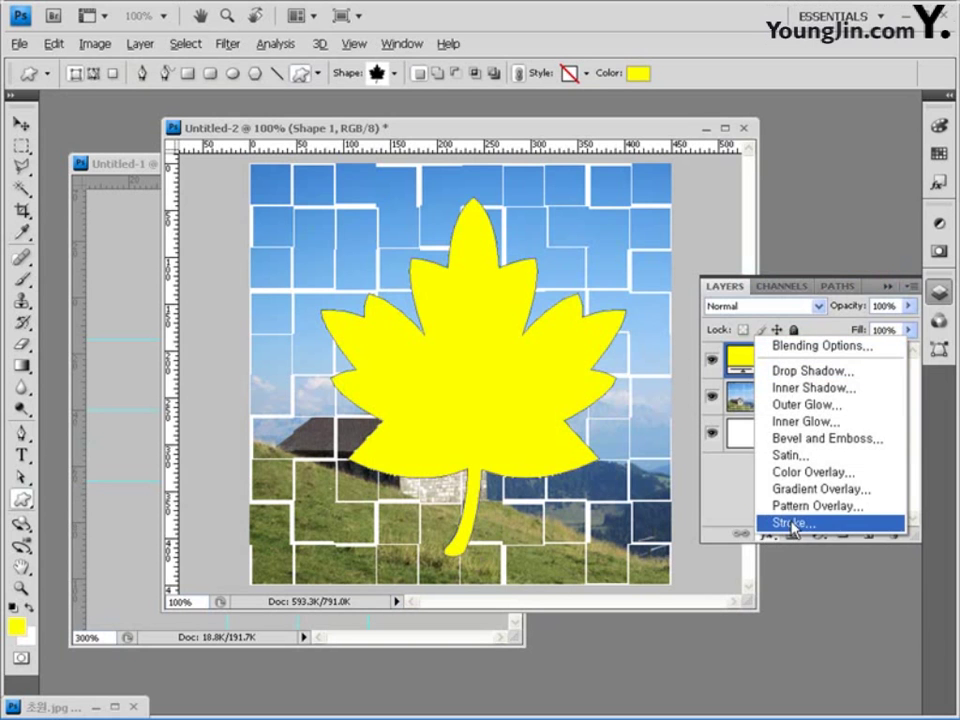
pyautogui.click(775, 520)
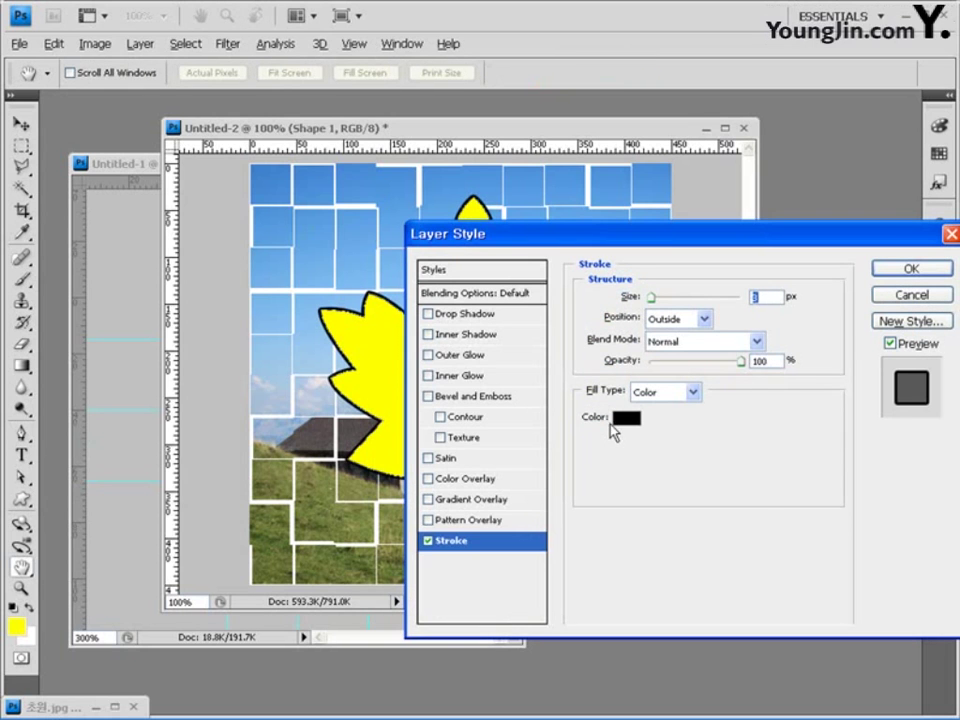
pyautogui.click(626, 418)
pyautogui.moveTo(716, 586); pyautogui.dragTo(703, 586)
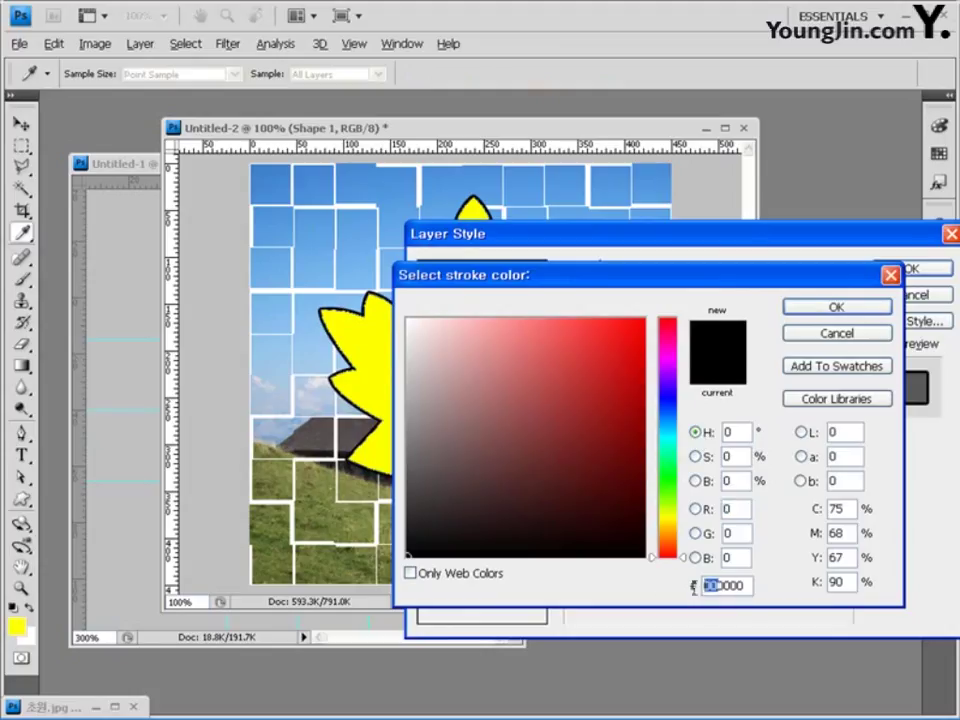
pyautogui.write('ff')
pyautogui.click(857, 308)
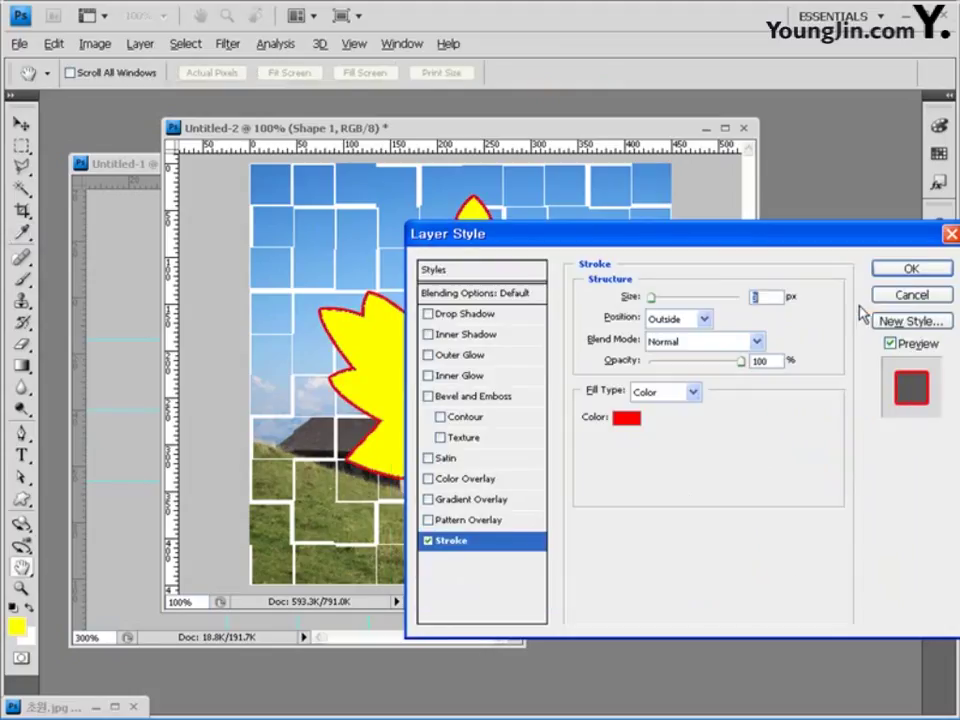
pyautogui.click(446, 315)
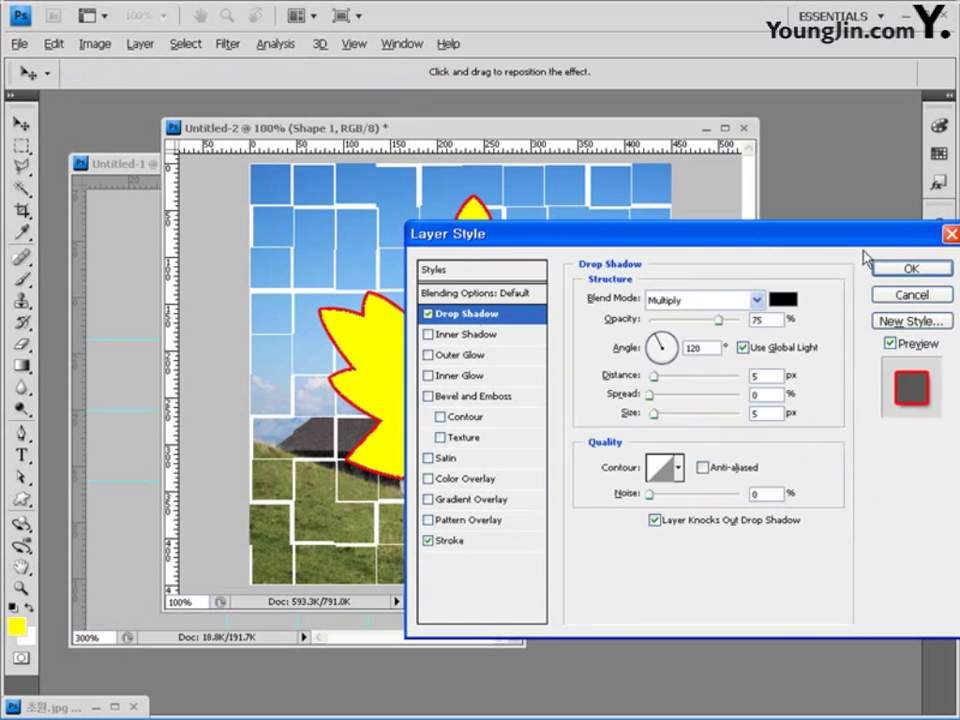
pyautogui.moveTo(849, 241); pyautogui.dragTo(417, 20)
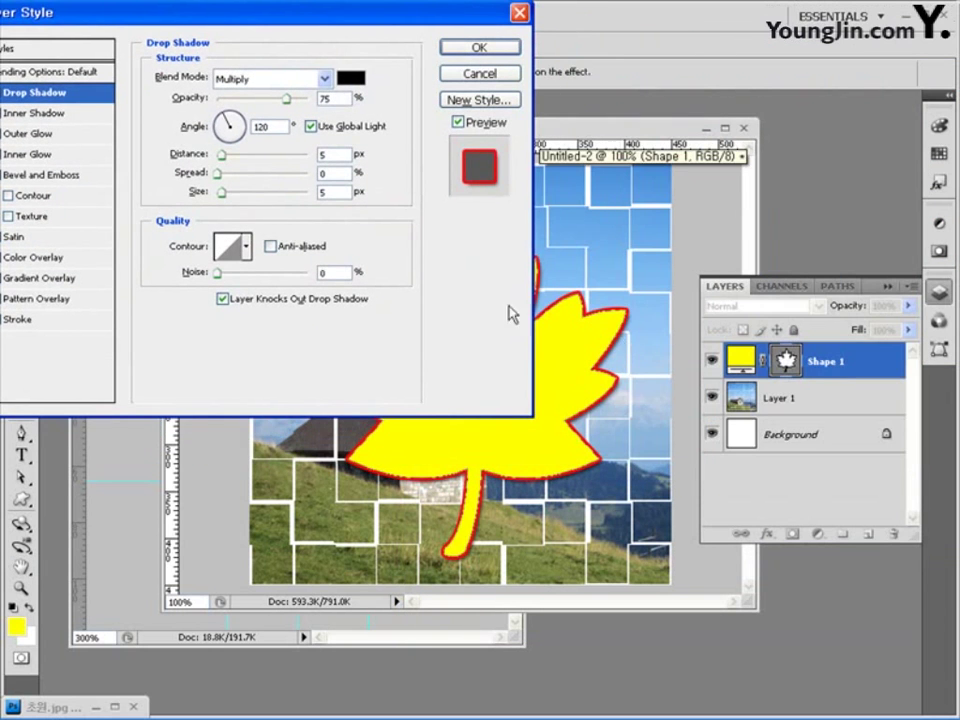
# - Try a 10 px stroke and a drop shadow with 21 px distance and 9 px size on the leaf
pyautogui.click(28, 319)
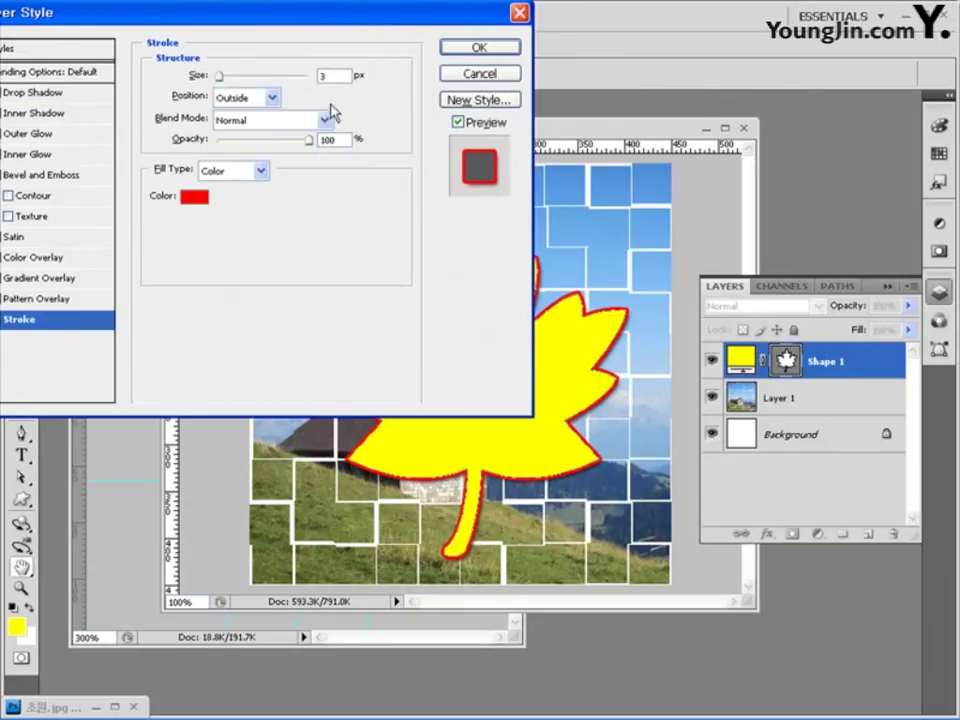
pyautogui.moveTo(220, 80); pyautogui.dragTo(226, 78)
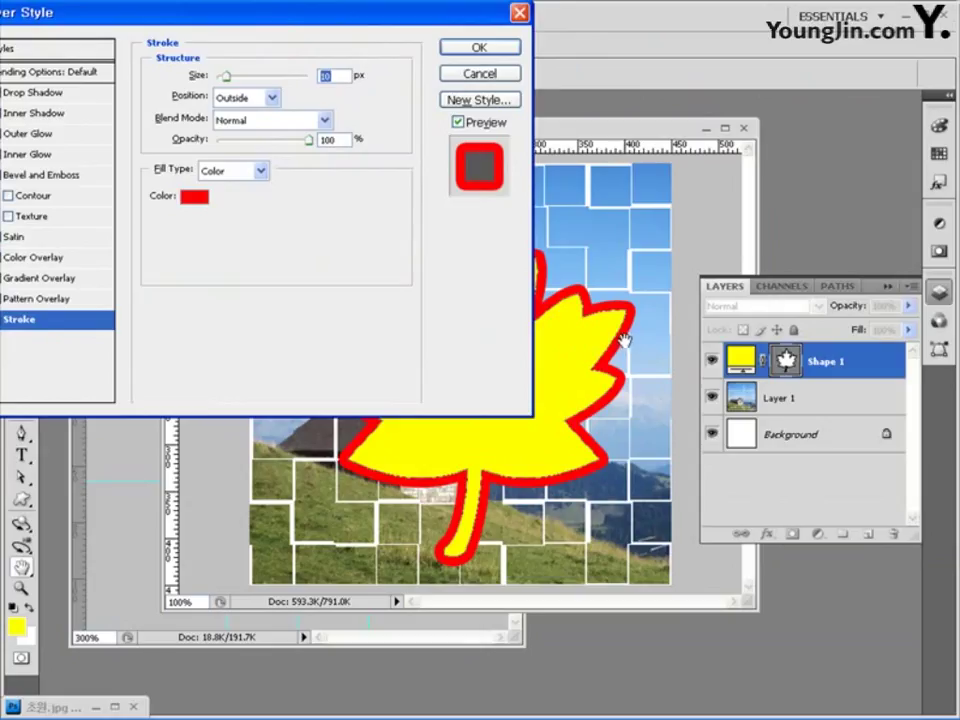
pyautogui.moveTo(272, 22); pyautogui.dragTo(304, 22)
pyautogui.click(62, 92)
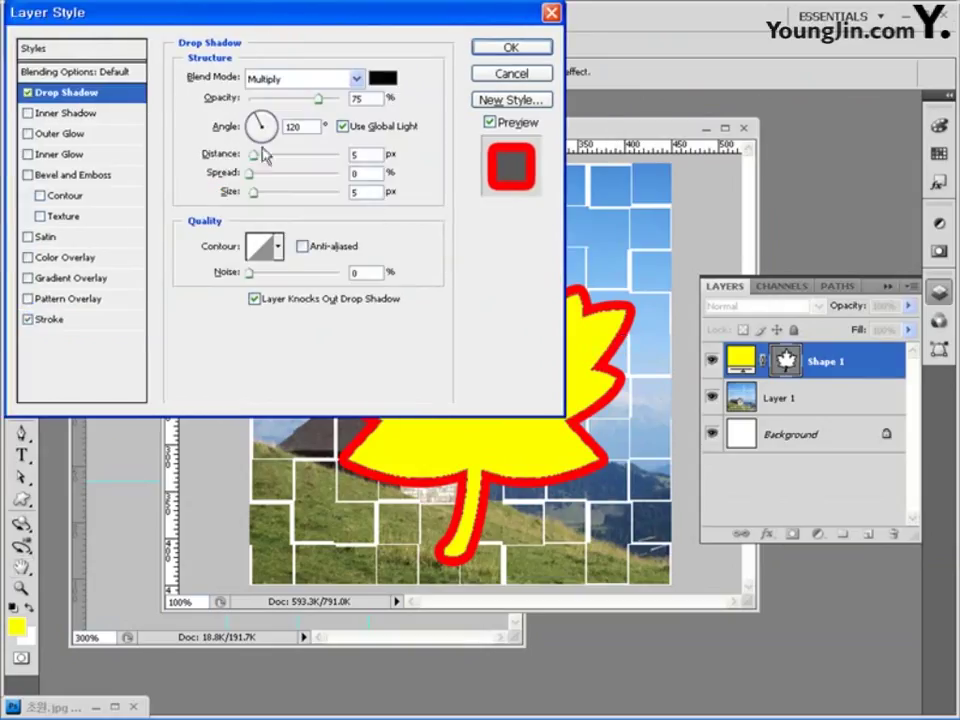
pyautogui.moveTo(253, 193); pyautogui.dragTo(262, 158)
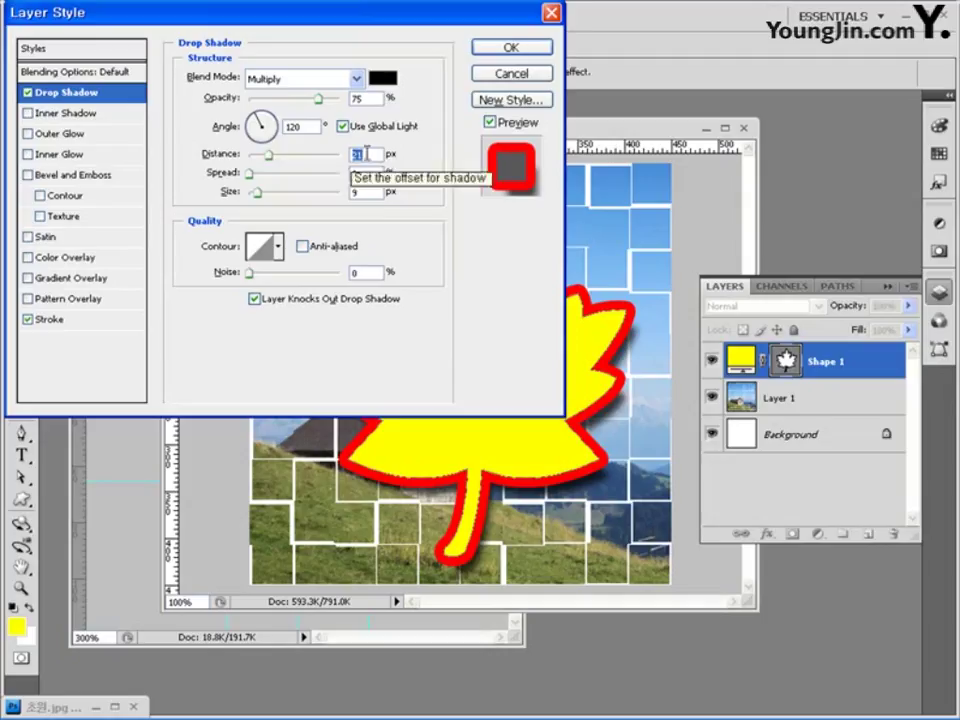
pyautogui.hotkey('ctrl', 'z')
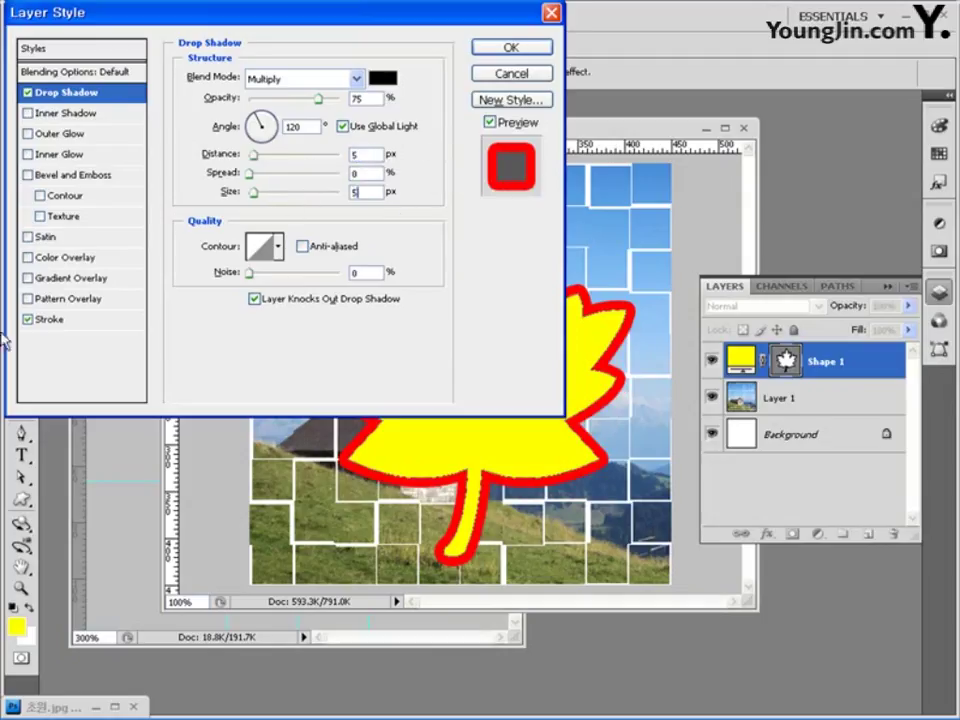
# - Set the leaf's stroke size to 3 px and apply the layer style
pyautogui.click(48, 320)
pyautogui.moveTo(375, 76); pyautogui.dragTo(334, 80)
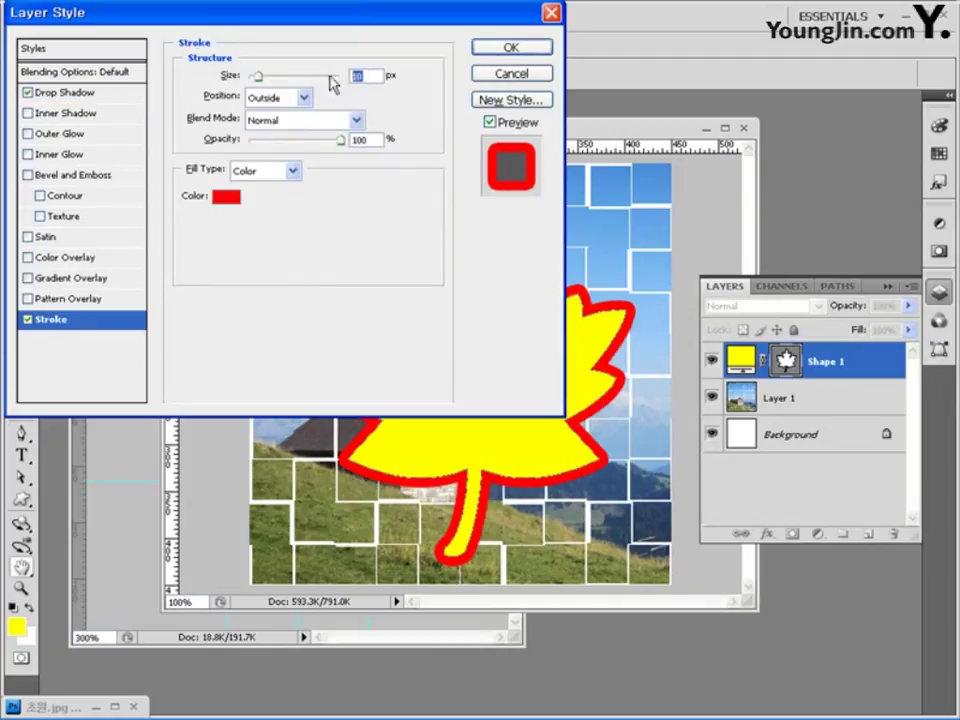
pyautogui.write('3')
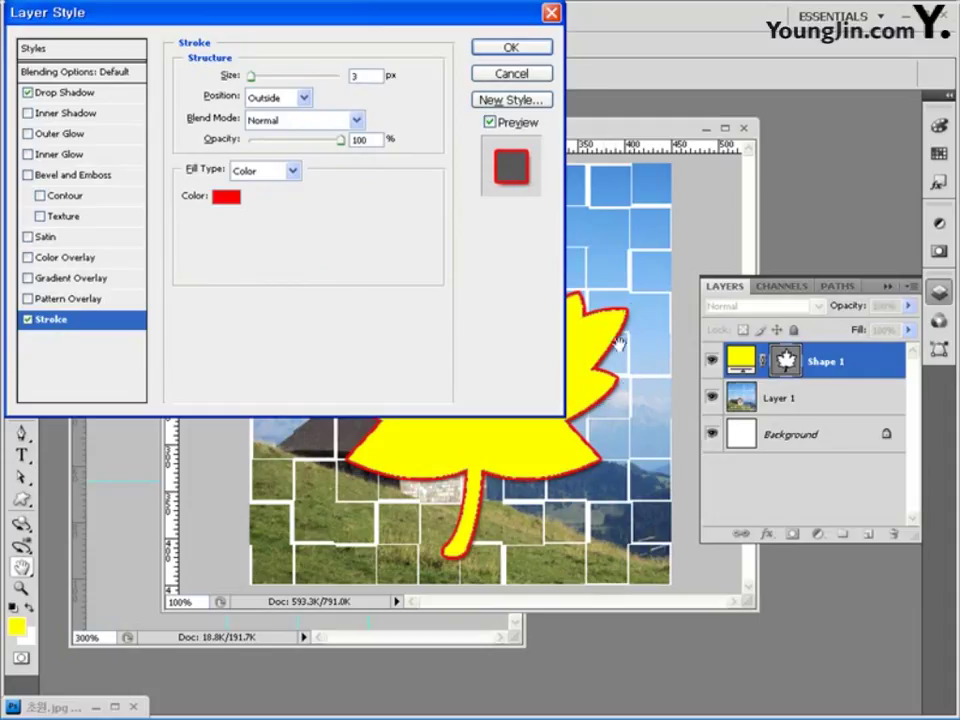
pyautogui.click(511, 48)
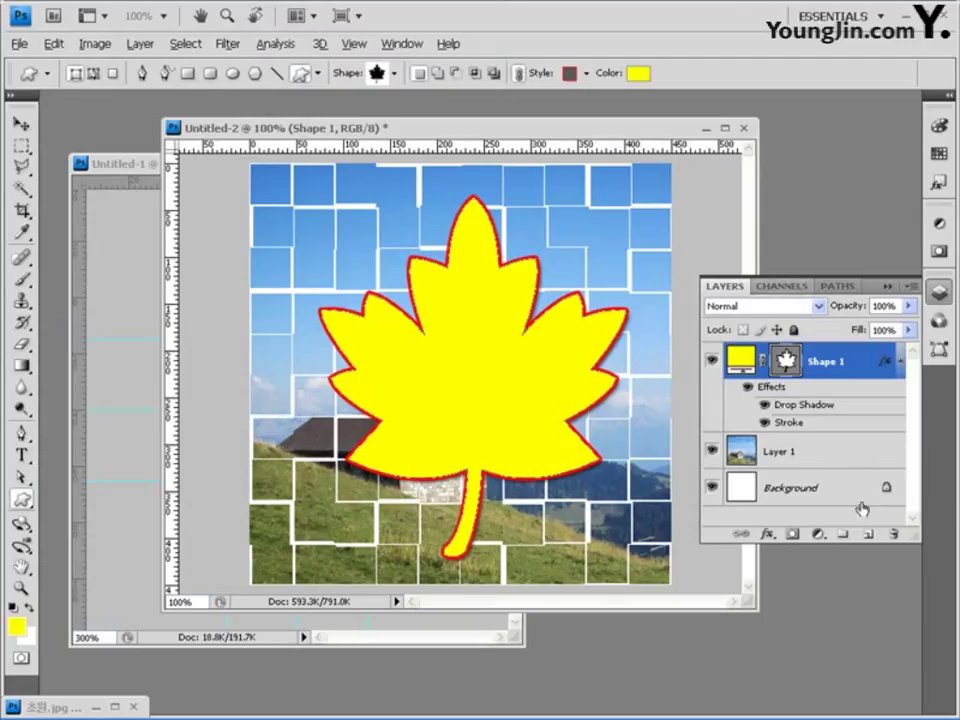
# - Fill a new layer above the yellow leaf with the red maple-leaf pattern in Normal mode at 100% opacity and clip it to the leaf shape
pyautogui.click(868, 536)
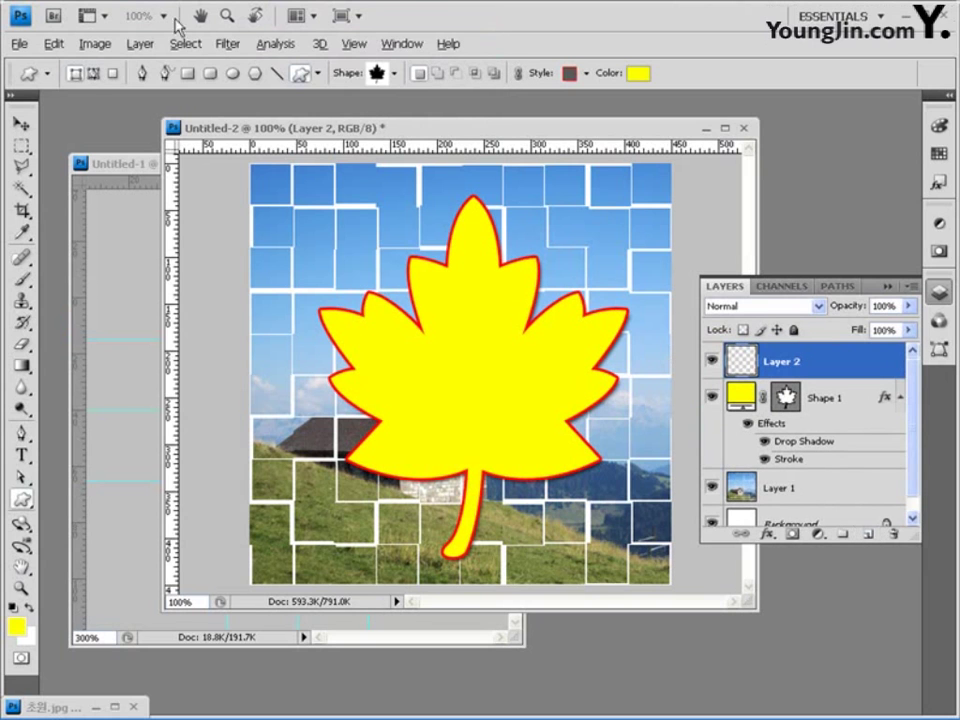
pyautogui.click(53, 43)
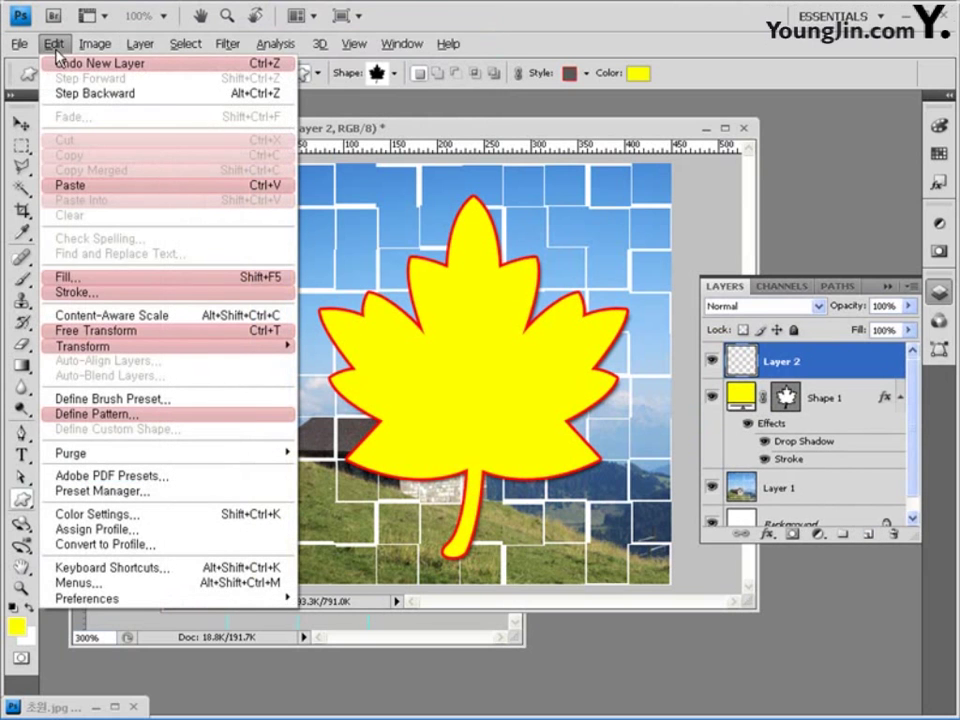
pyautogui.click(138, 280)
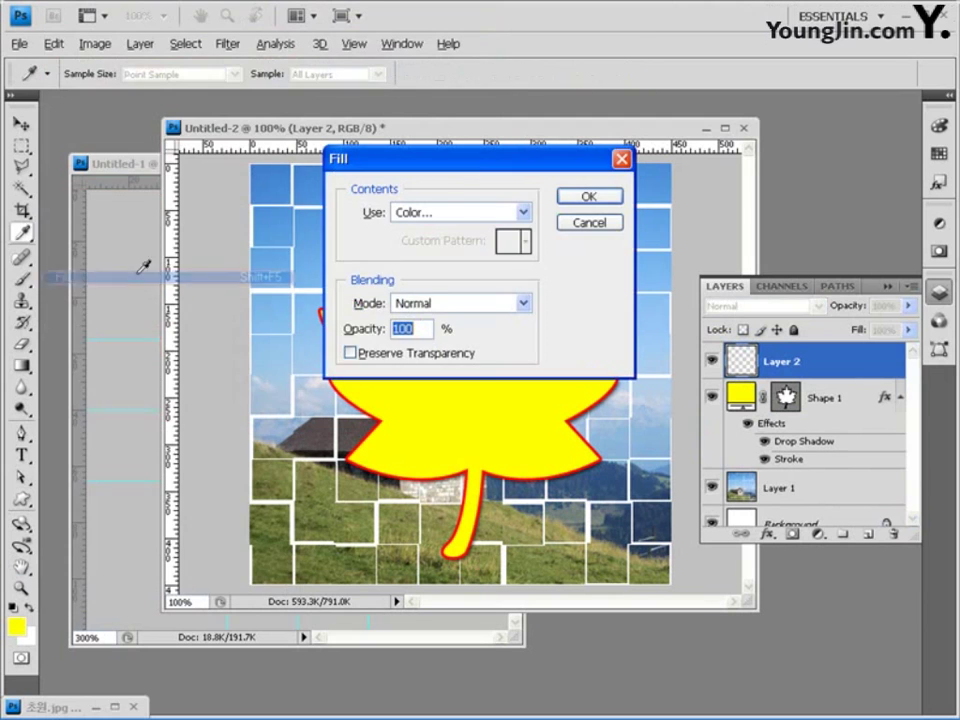
pyautogui.moveTo(472, 165); pyautogui.dragTo(263, 128)
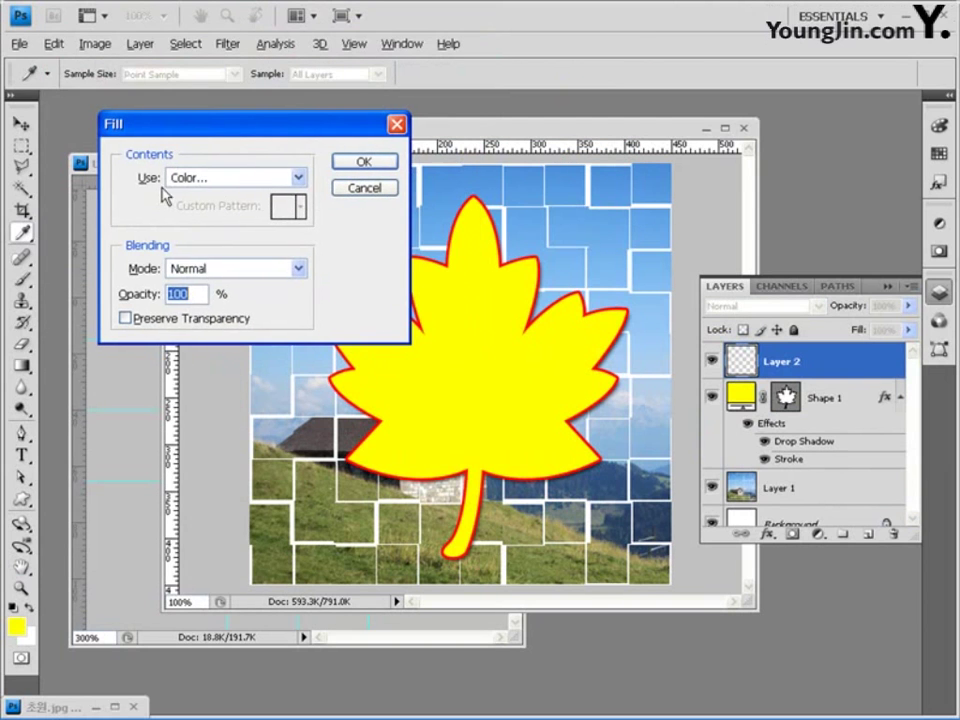
pyautogui.click(240, 178)
pyautogui.click(203, 258)
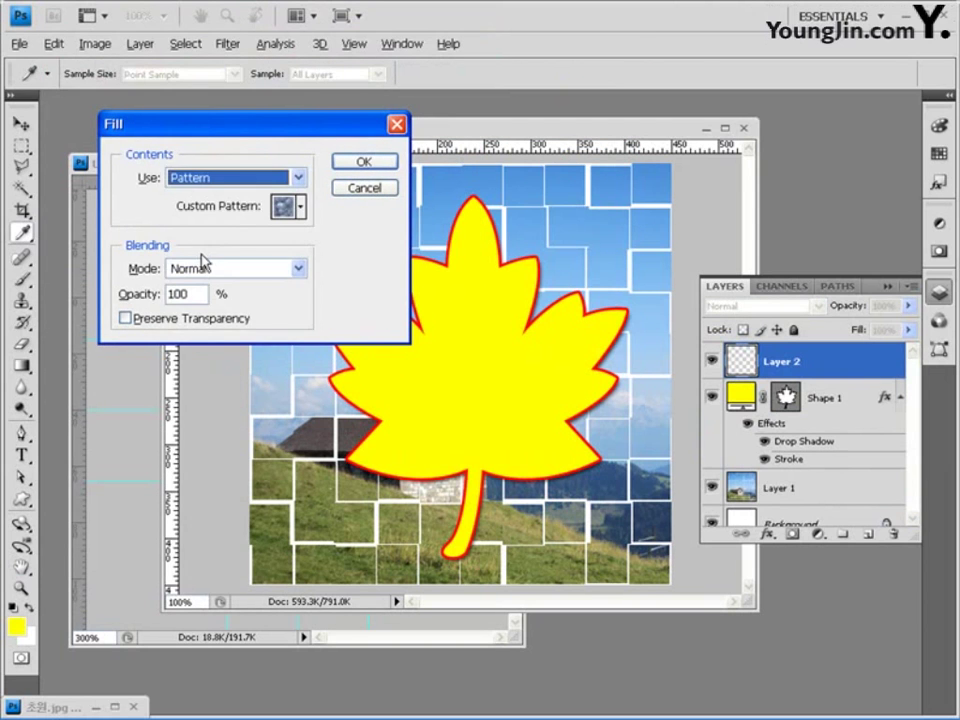
pyautogui.click(303, 207)
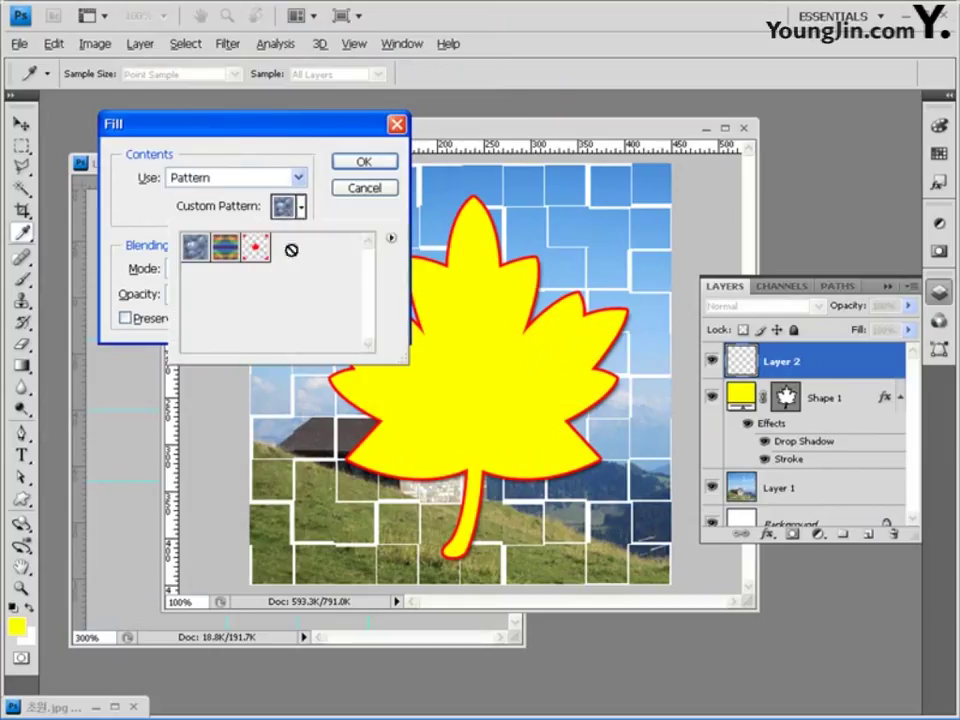
pyautogui.click(256, 246)
pyautogui.click(295, 133)
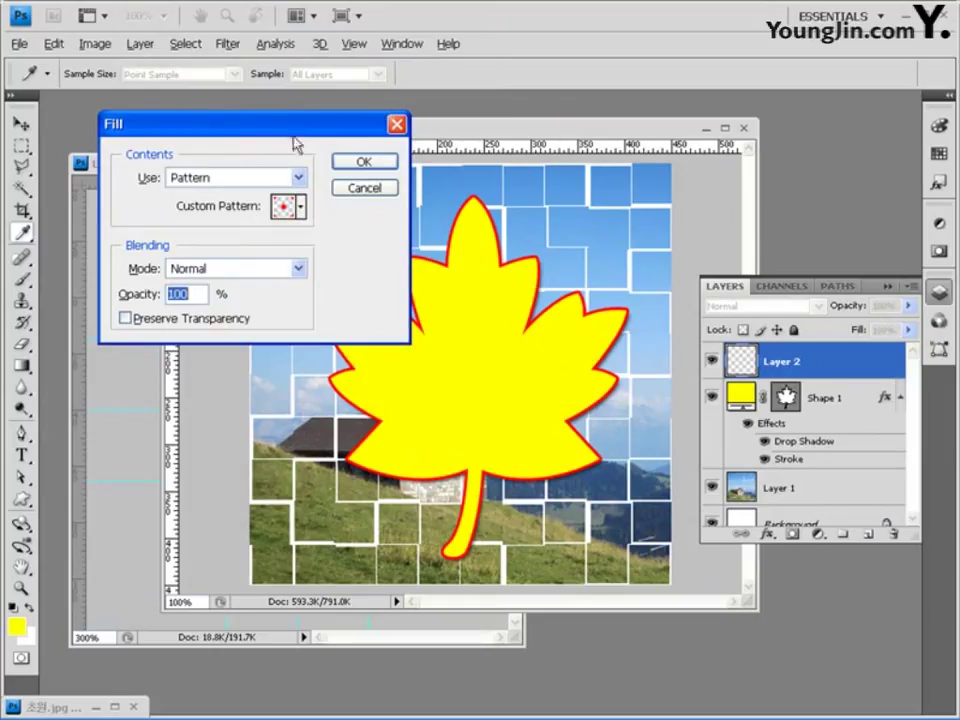
pyautogui.click(145, 320)
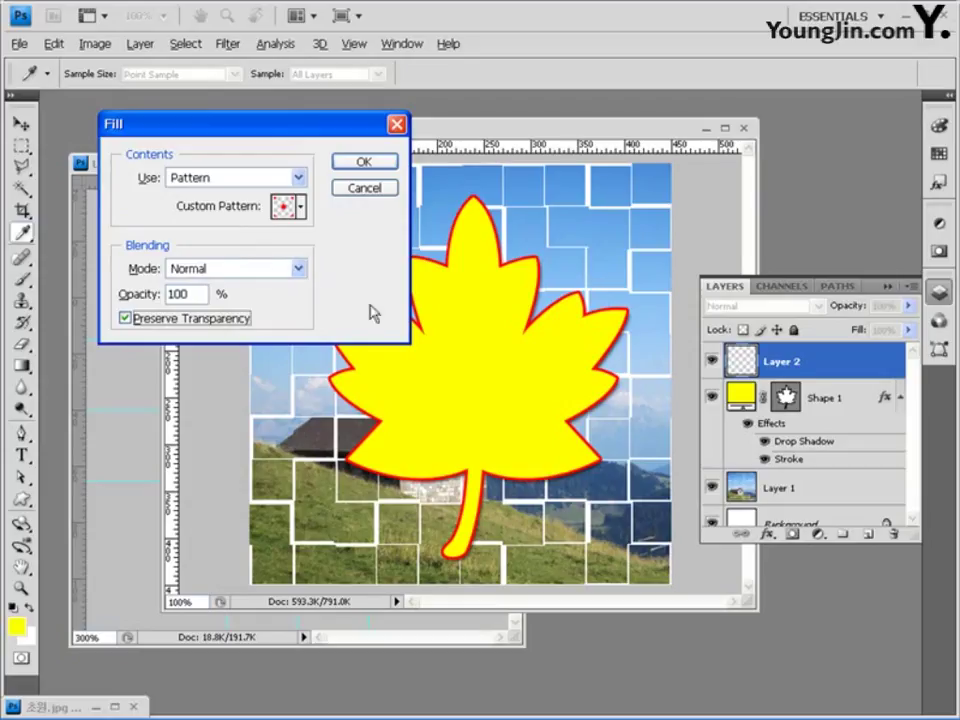
pyautogui.click(230, 320)
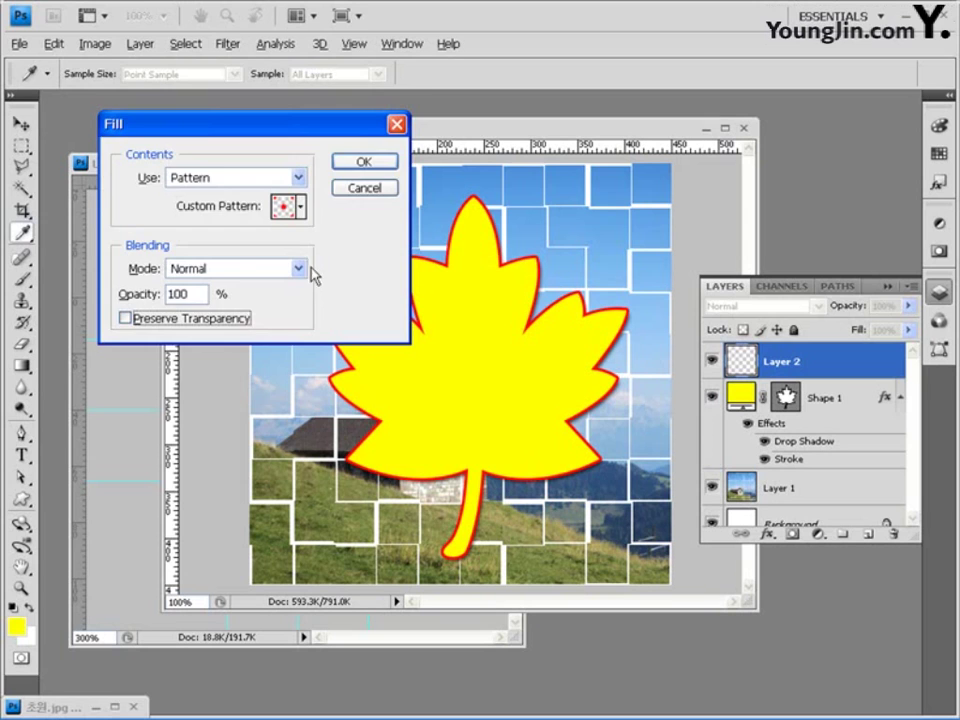
pyautogui.click(376, 164)
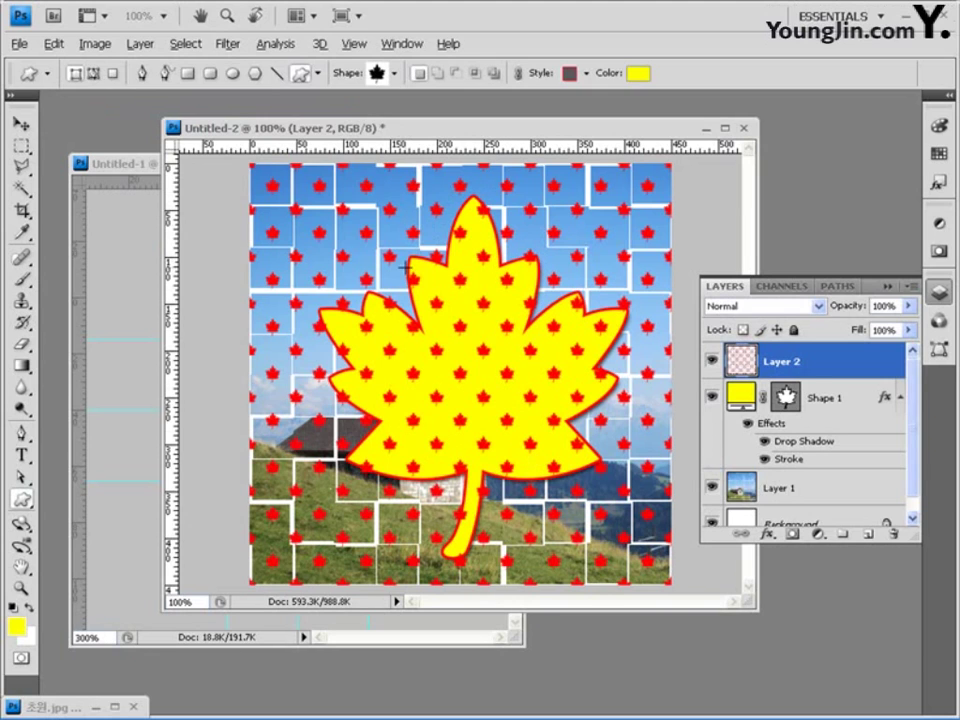
pyautogui.keyDown('alt'); pyautogui.click(843, 379); pyautogui.keyUp('alt')
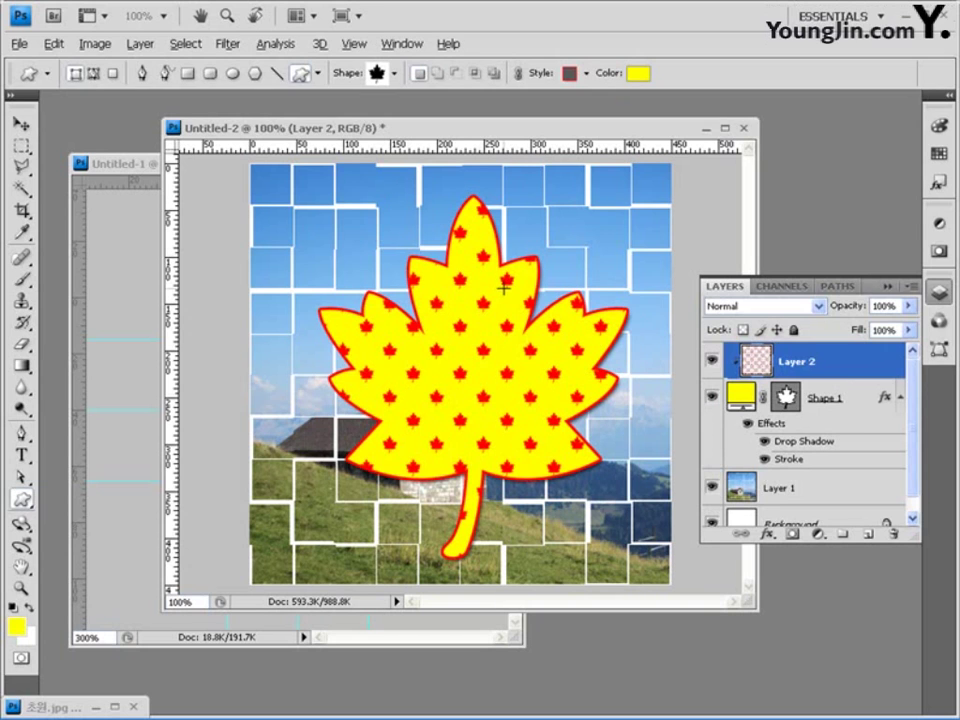
pyautogui.click(133, 164)
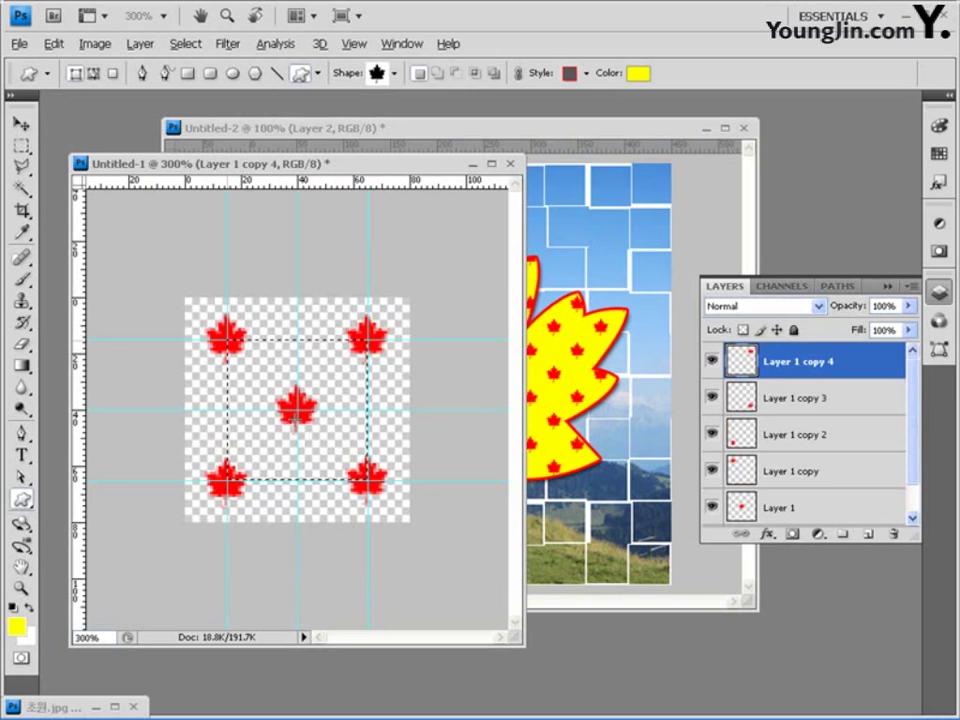
pyautogui.moveTo(365, 476); pyautogui.dragTo(343, 467)
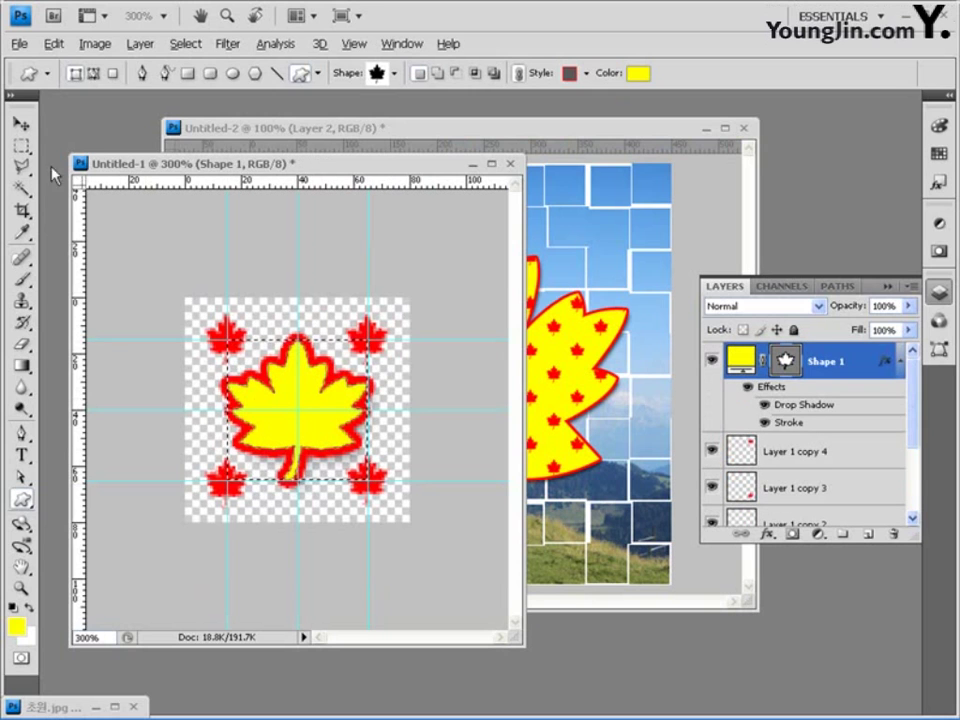
pyautogui.hotkey('ctrl', 'z')
pyautogui.click(22, 148)
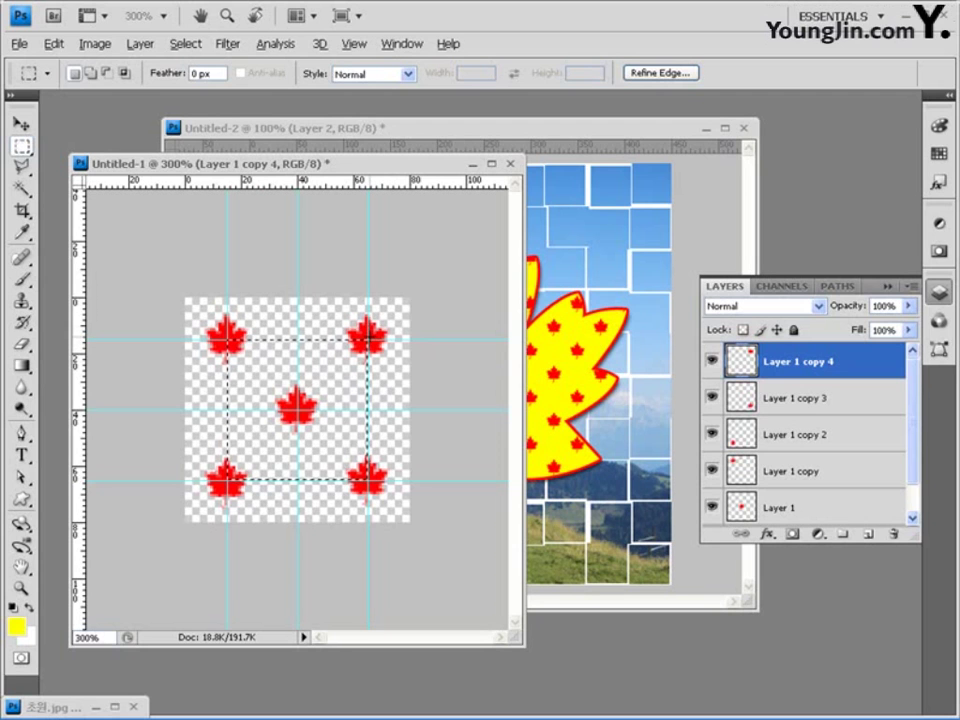
pyautogui.click(553, 127)
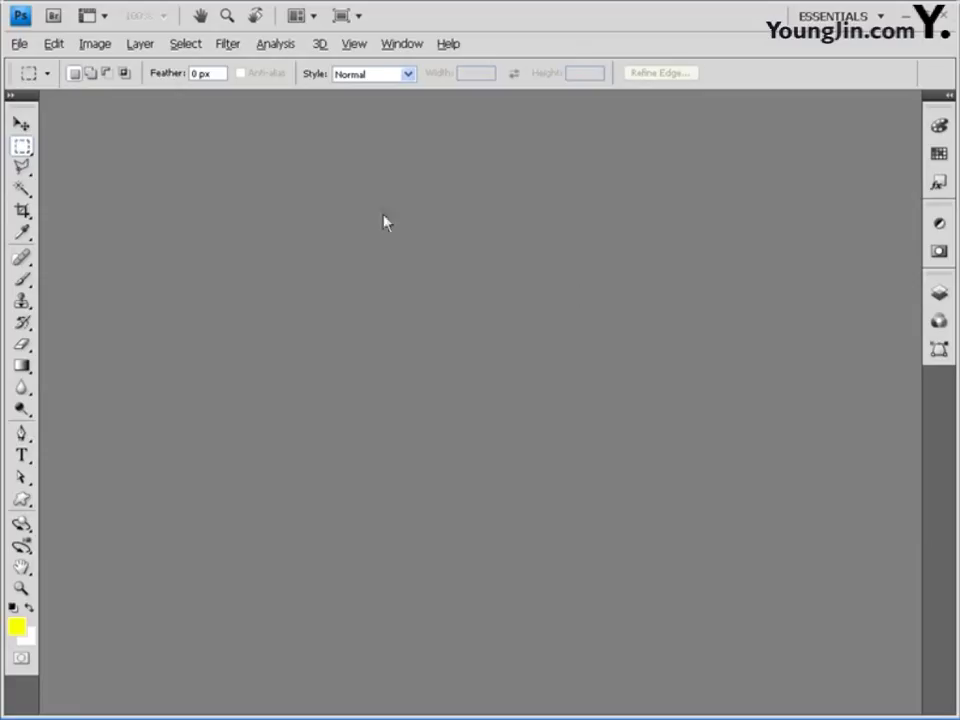
# - Create a 600 × 310 pixel RGB document at 72 pixels/inch with a white background, in a floating window
pyautogui.click(19, 43)
pyautogui.click(40, 62)
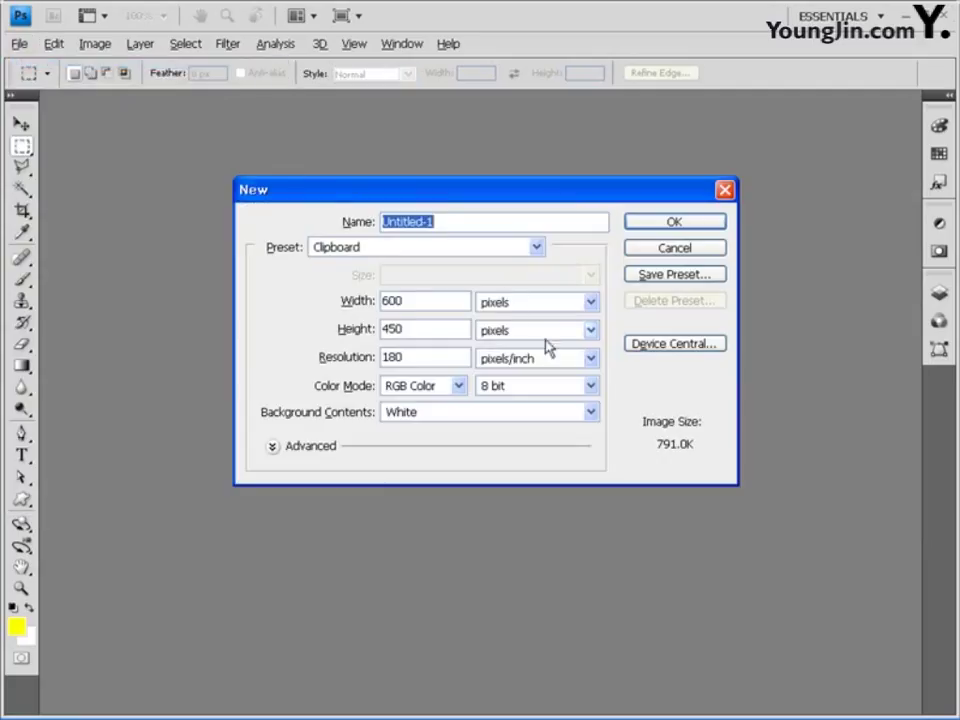
pyautogui.doubleClick(423, 302)
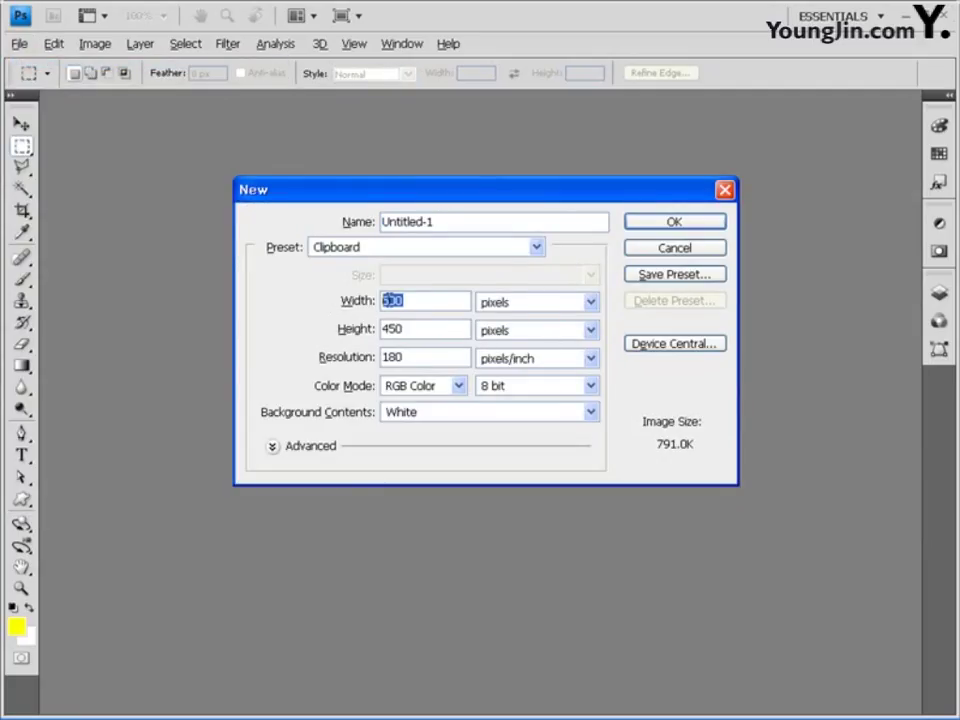
pyautogui.doubleClick(408, 330)
pyautogui.write('310')
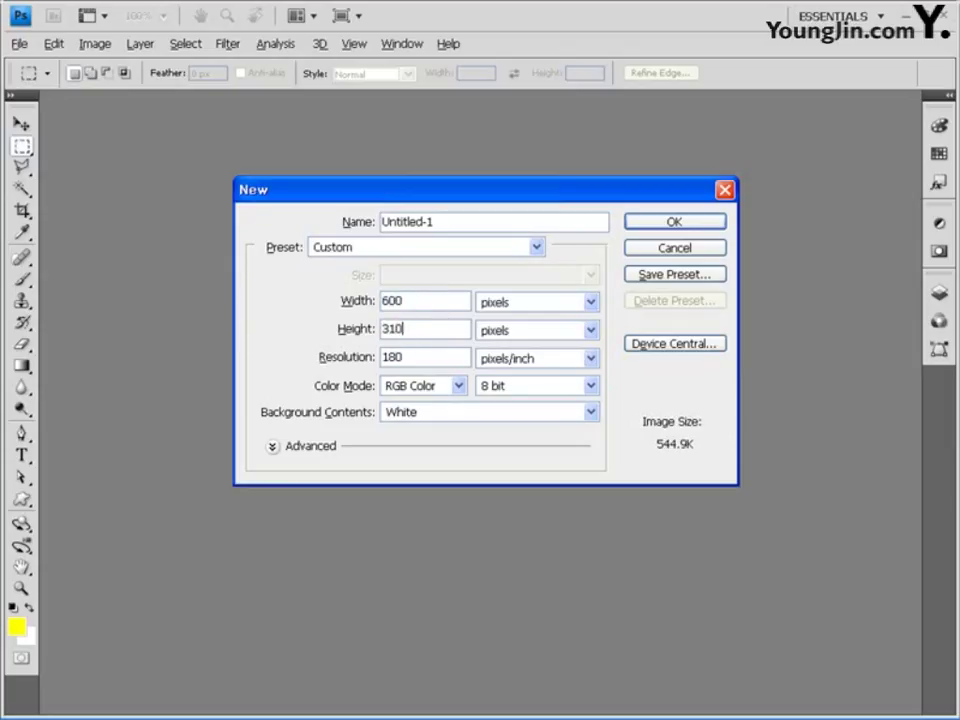
pyautogui.press('Tab')
pyautogui.write('72')
pyautogui.click(689, 220)
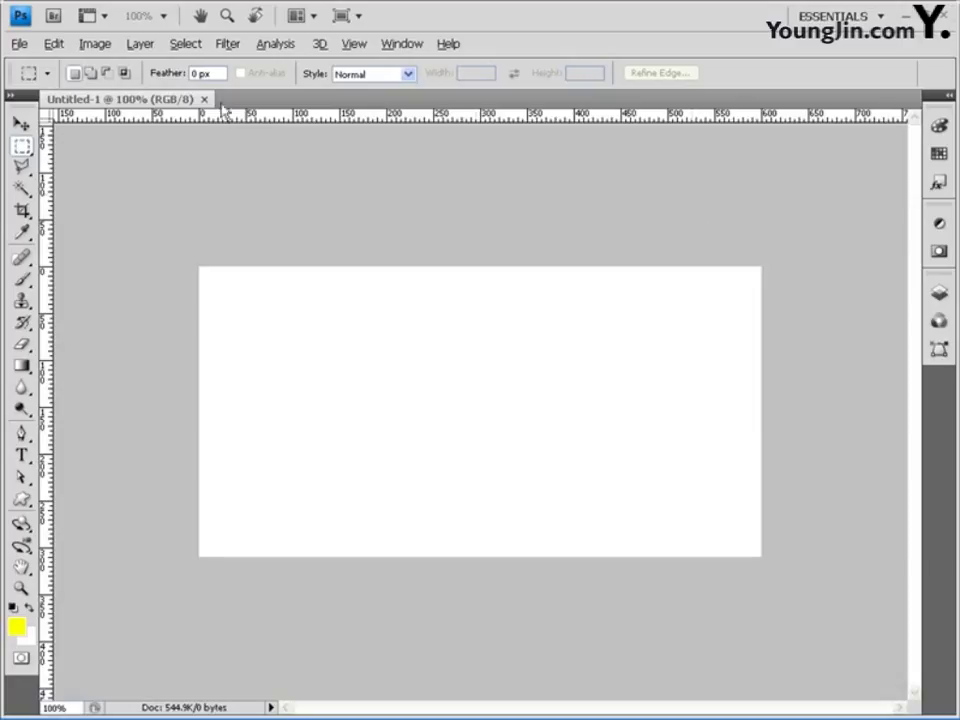
pyautogui.moveTo(149, 99); pyautogui.dragTo(182, 140)
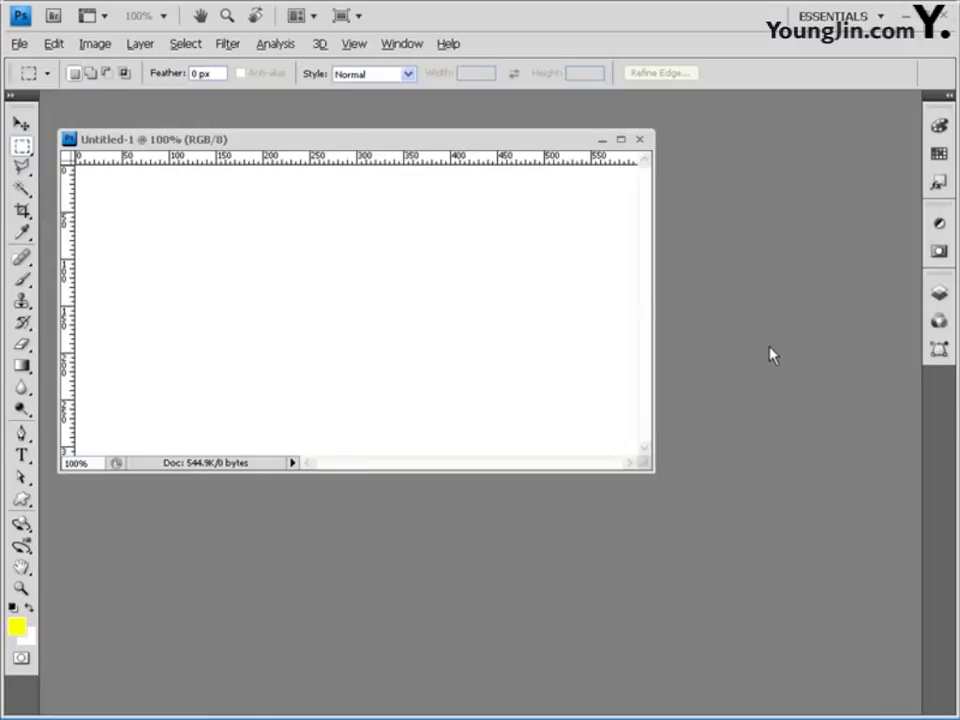
# - Open the photos 돌담길.jpg and 사물놀이.jpg from the Chapter04 folder
pyautogui.doubleClick(758, 274)
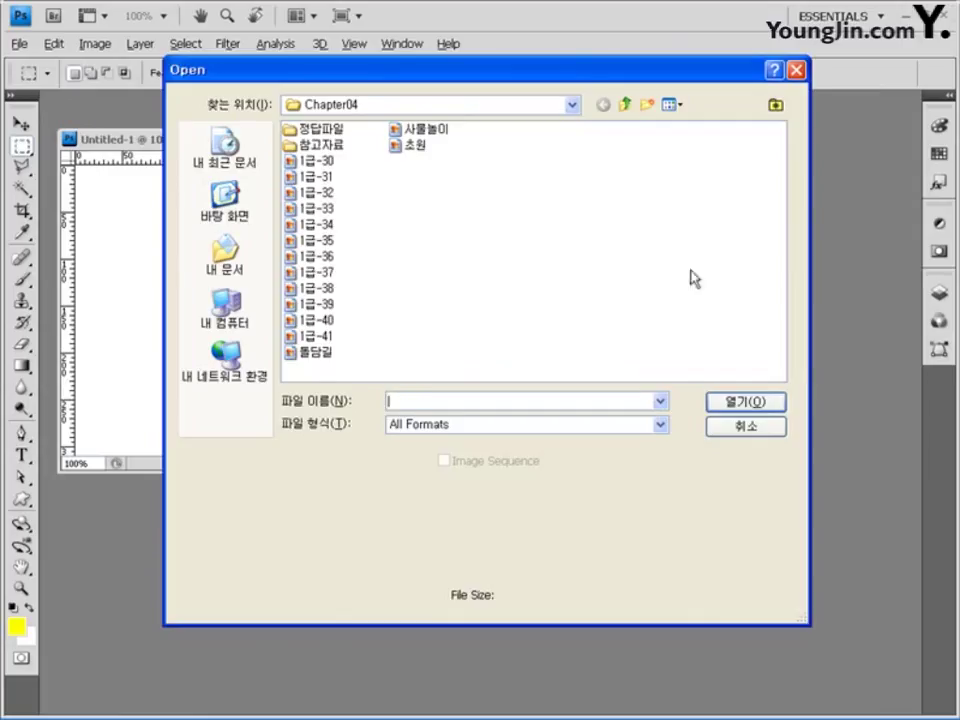
pyautogui.click(317, 354)
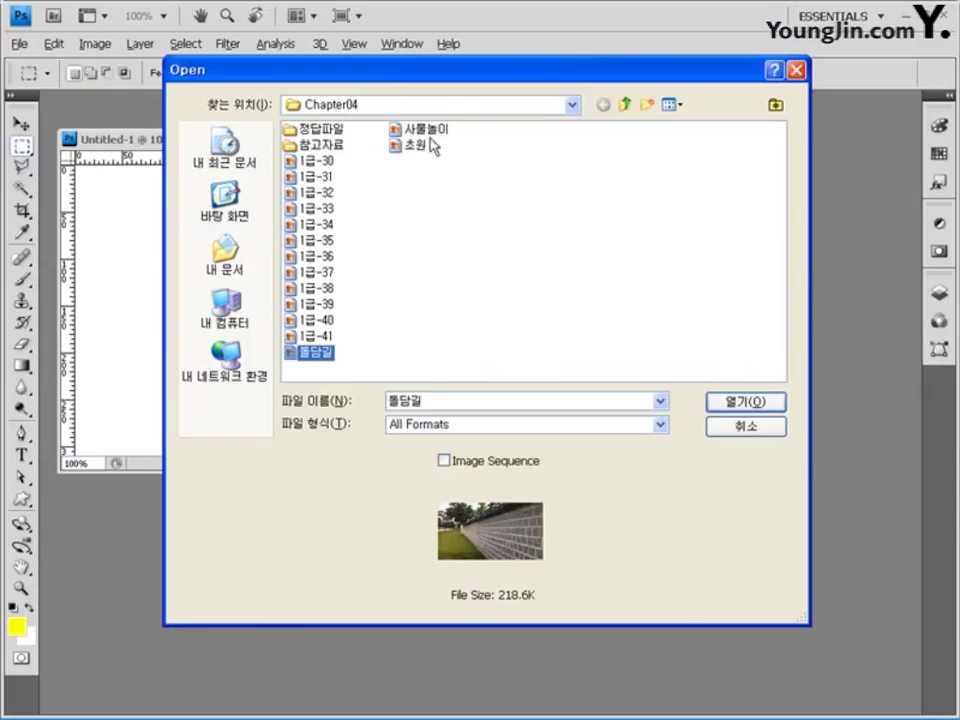
pyautogui.keyDown('ctrl'); pyautogui.click(422, 130); pyautogui.keyUp('ctrl')
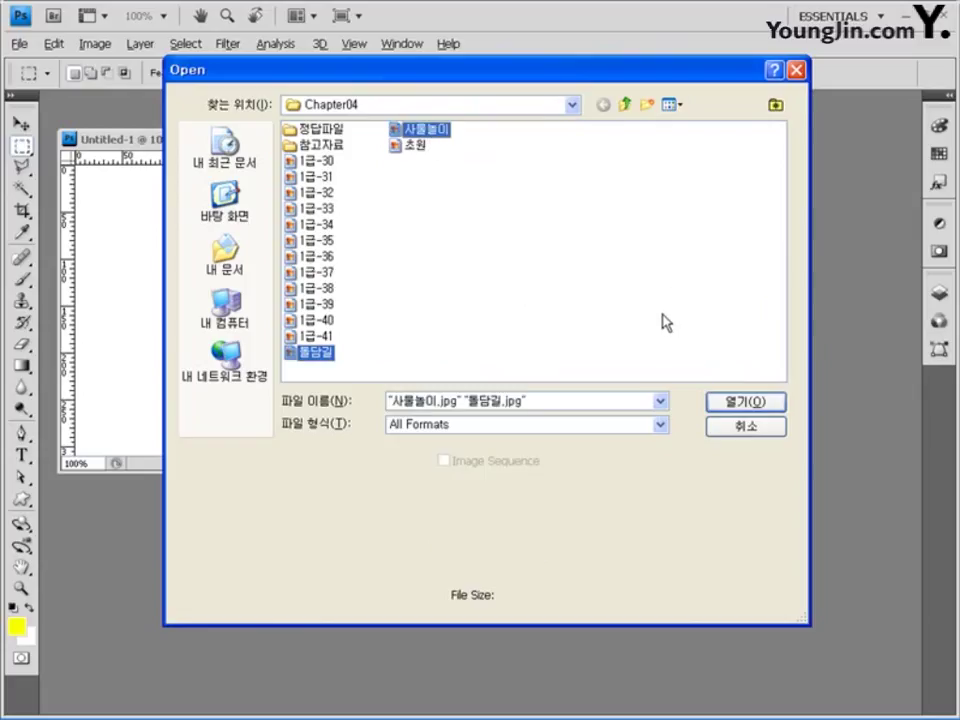
pyautogui.click(758, 401)
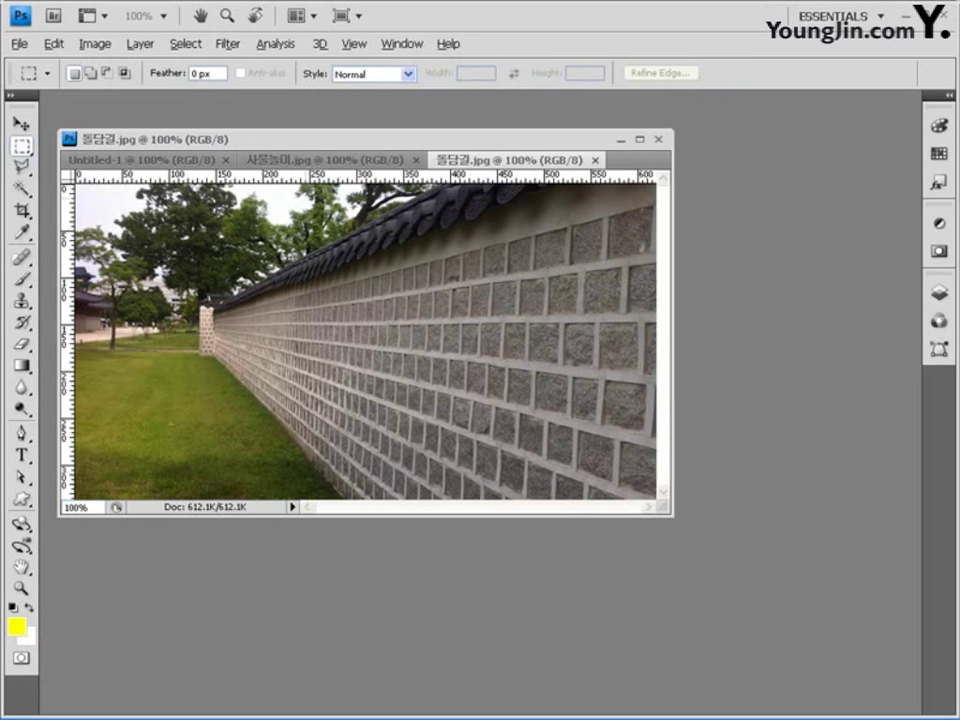
# - Separate the blank document from the photo windows and copy the entire 돌담길.jpg stone-wall photo into it
pyautogui.moveTo(360, 143); pyautogui.dragTo(536, 133)
pyautogui.moveTo(300, 150); pyautogui.dragTo(196, 204)
pyautogui.click(540, 142)
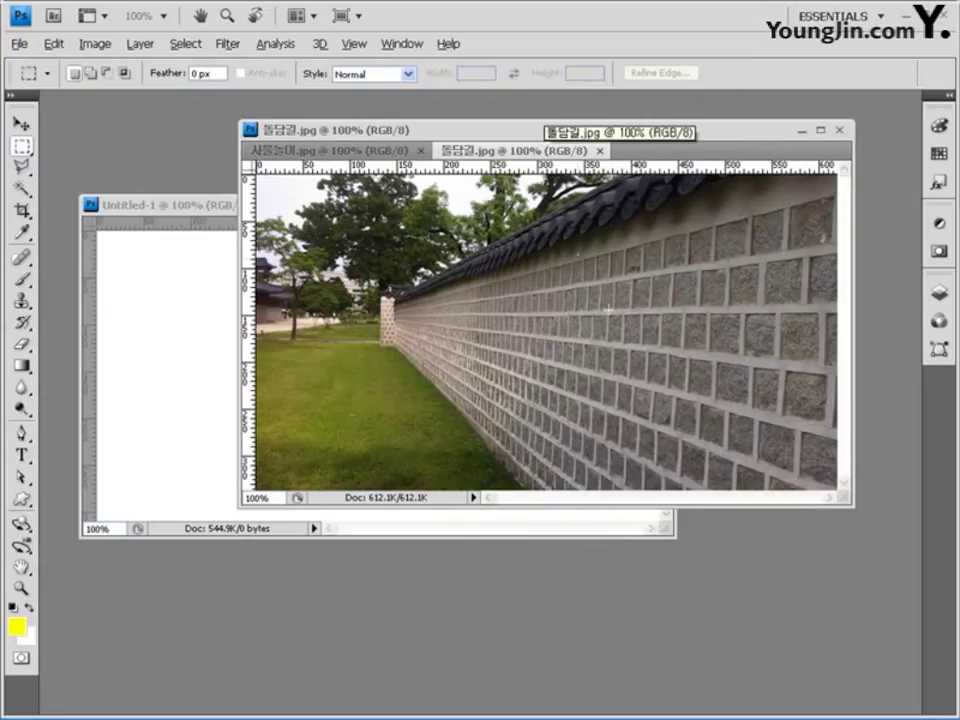
pyautogui.hotkey('ctrl', 'a')
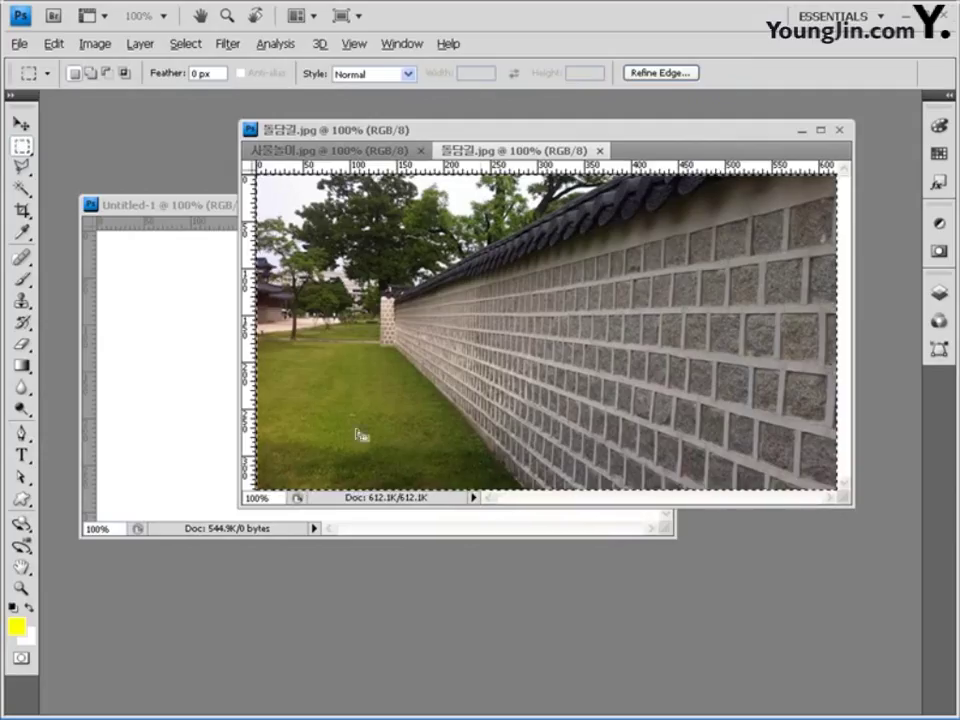
pyautogui.click(193, 325)
pyautogui.hotkey('ctrl', 'v')
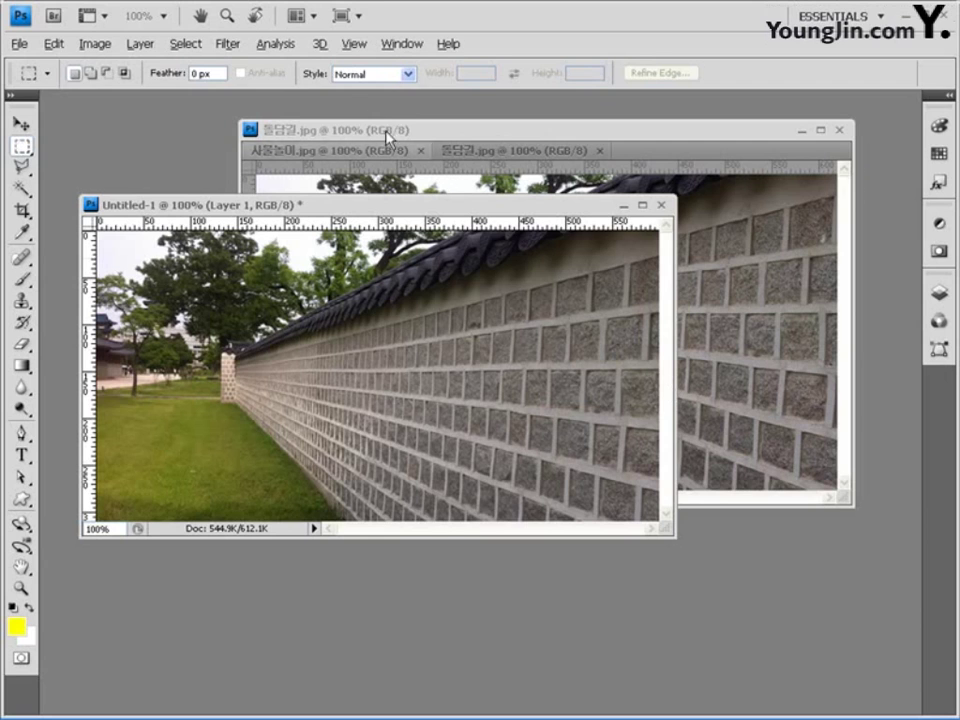
# - Apply the Poster Edges filter to the wall layer with edge thickness 2, edge intensity 1 and posterization 2
pyautogui.click(228, 44)
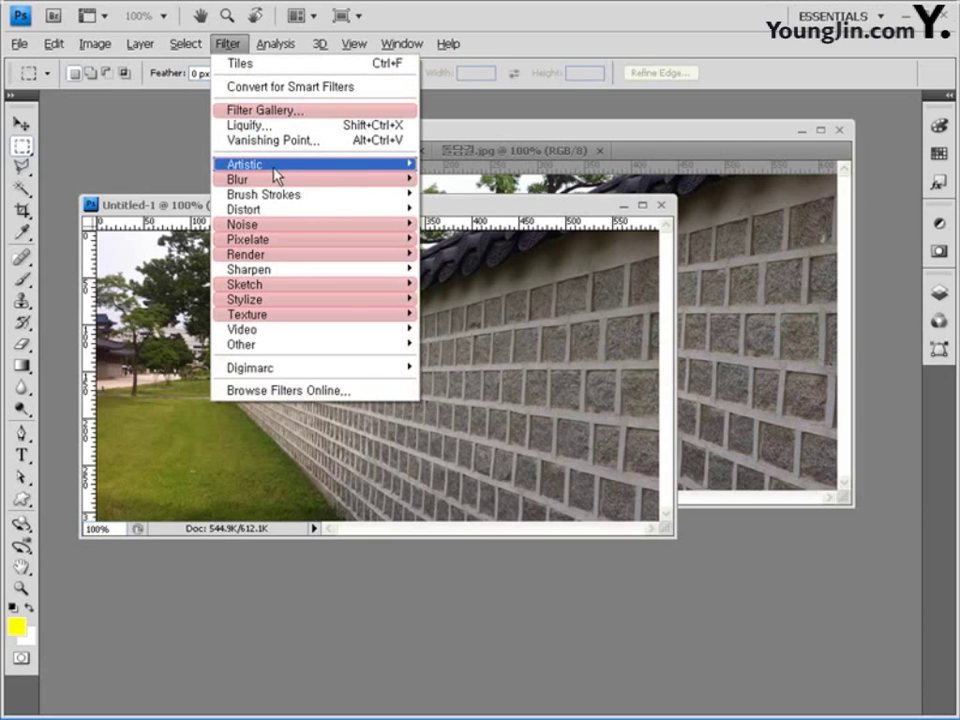
pyautogui.moveTo(280, 166)
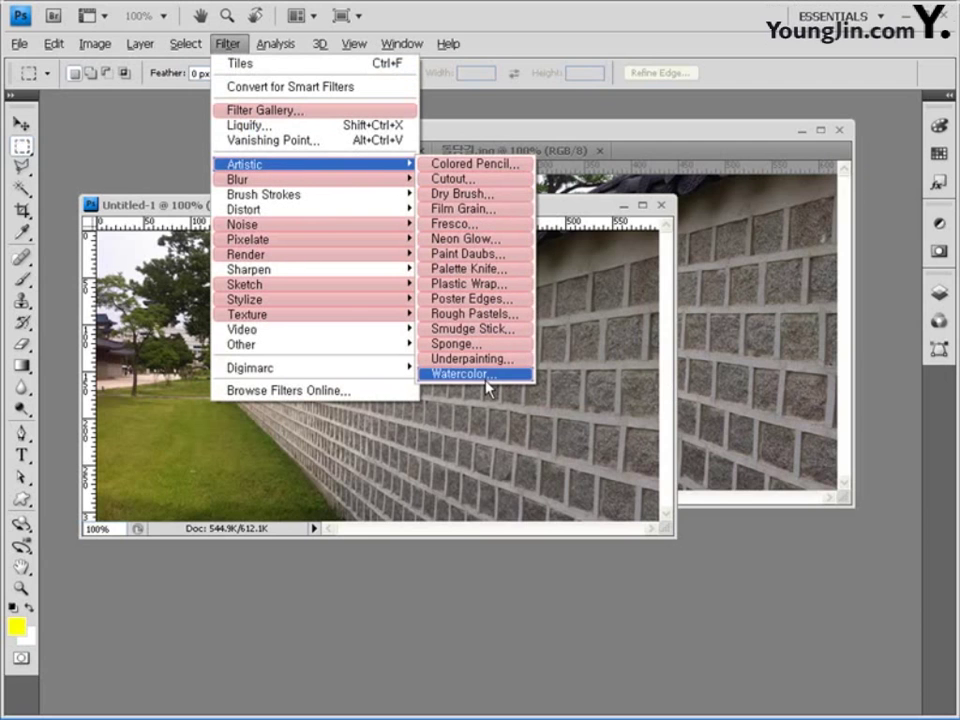
pyautogui.click(488, 298)
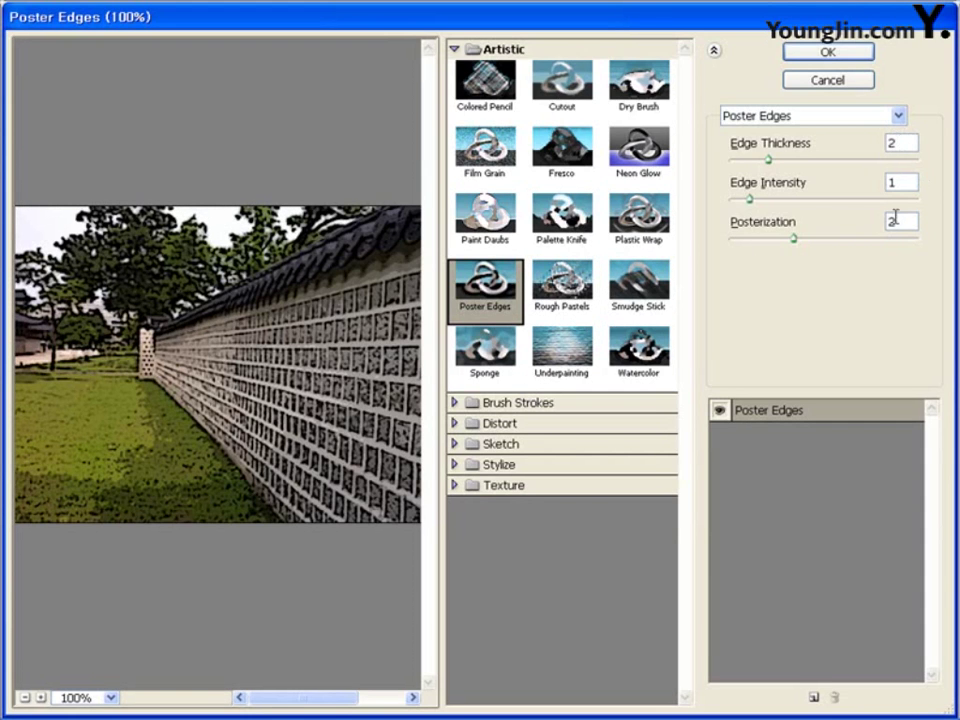
pyautogui.click(836, 52)
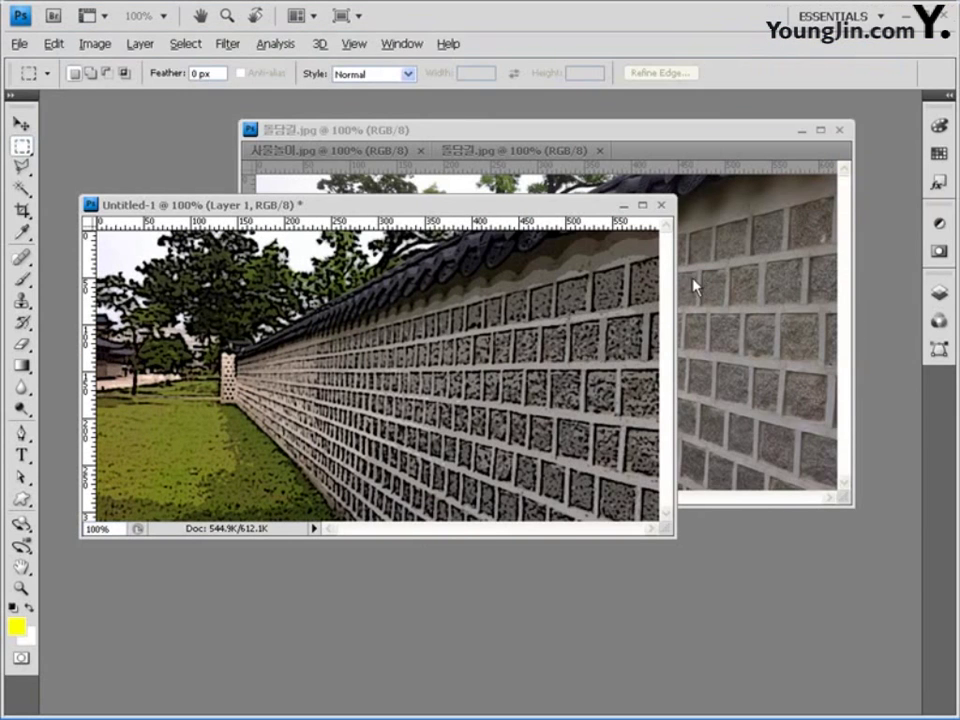
# - Copy the entire 사물놀이.jpg photo into the wall composition and move it left until its right edge sits at about 385 px
pyautogui.click(330, 149)
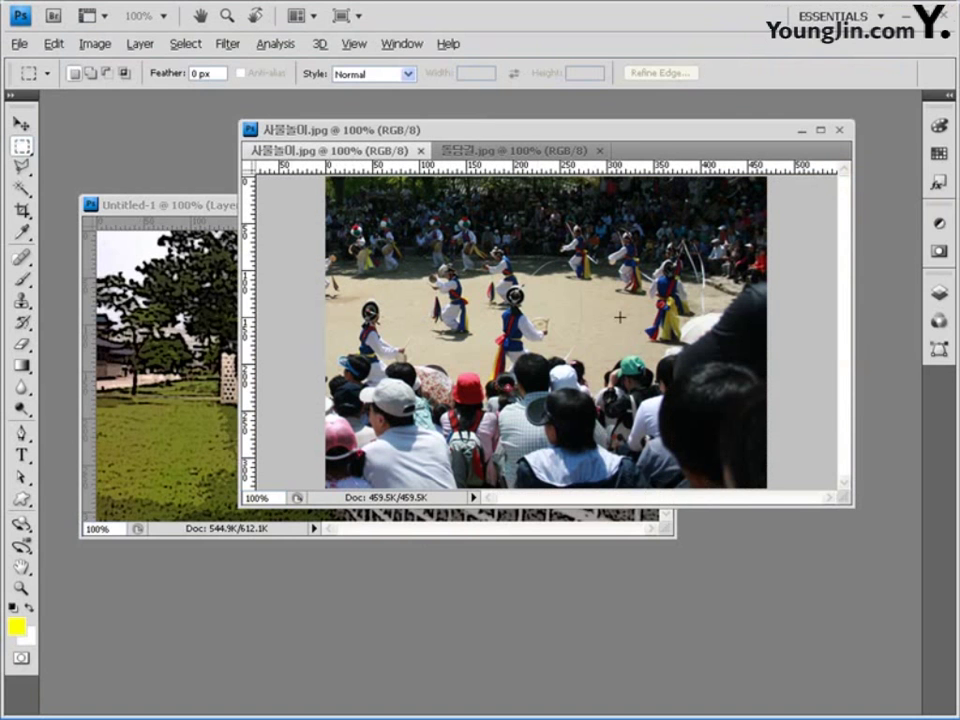
pyautogui.hotkey('ctrl', 'a')
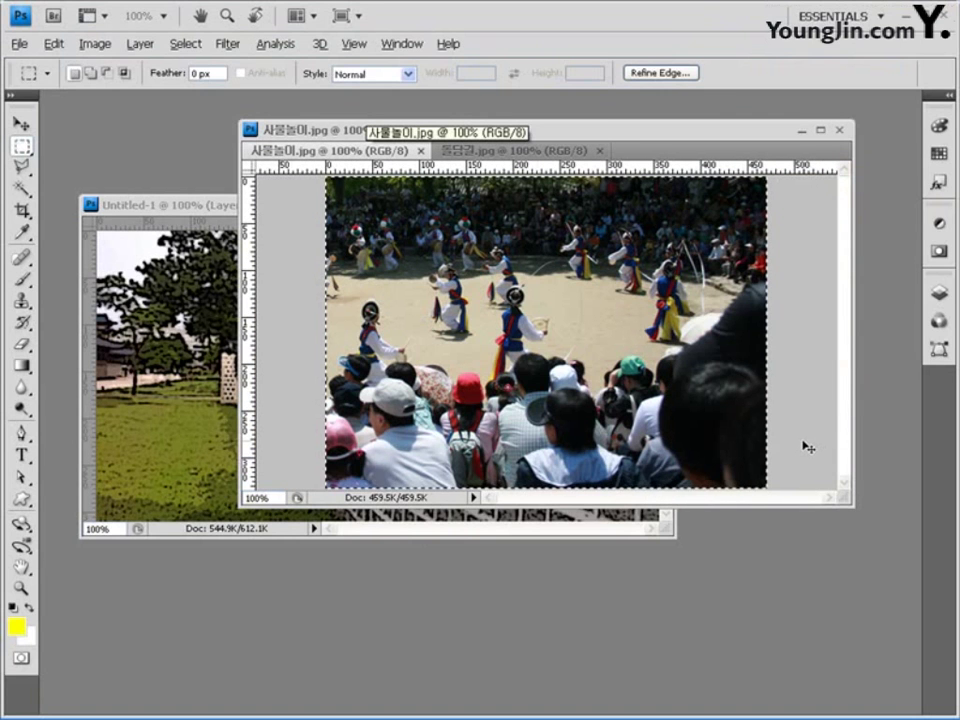
pyautogui.hotkey('ctrl', 'c')
pyautogui.click(218, 410)
pyautogui.hotkey('ctrl', 'v')
pyautogui.press('v')
pyautogui.moveTo(555, 347); pyautogui.dragTo(410, 347)
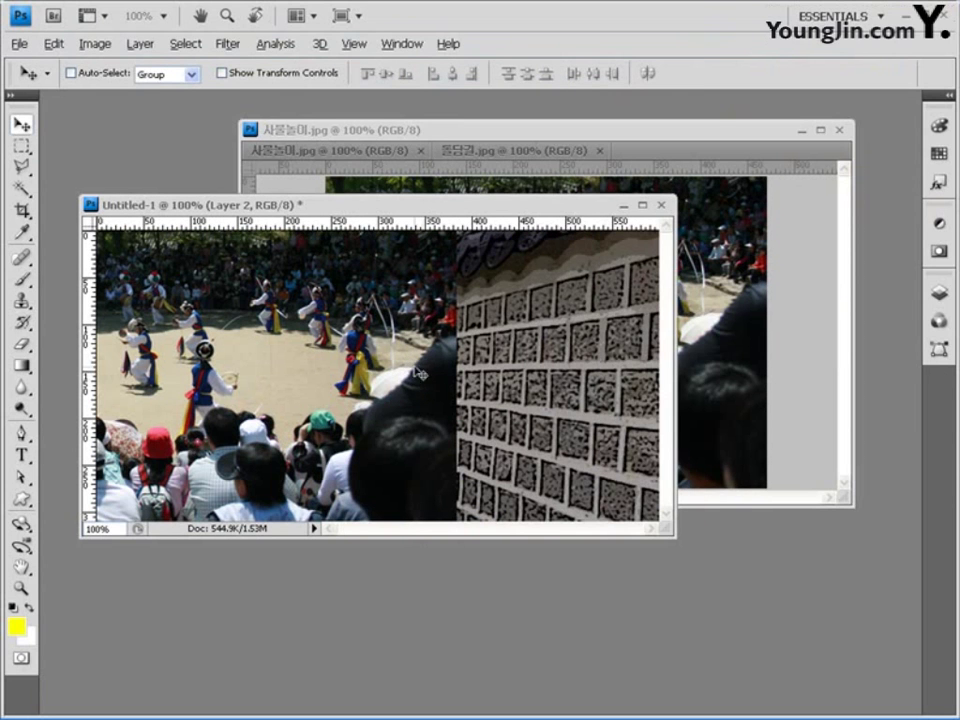
pyautogui.click(939, 292)
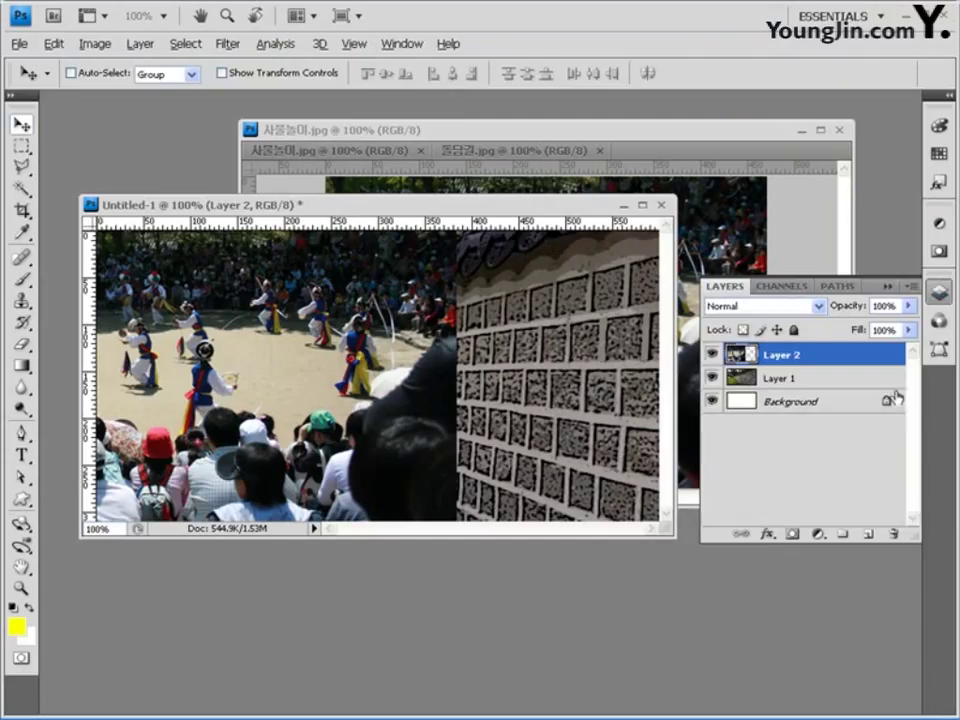
# - Add a layer mask to the 사물놀이 photo and fade its right side into the wall with a linear black-to-white gradient
pyautogui.click(790, 535)
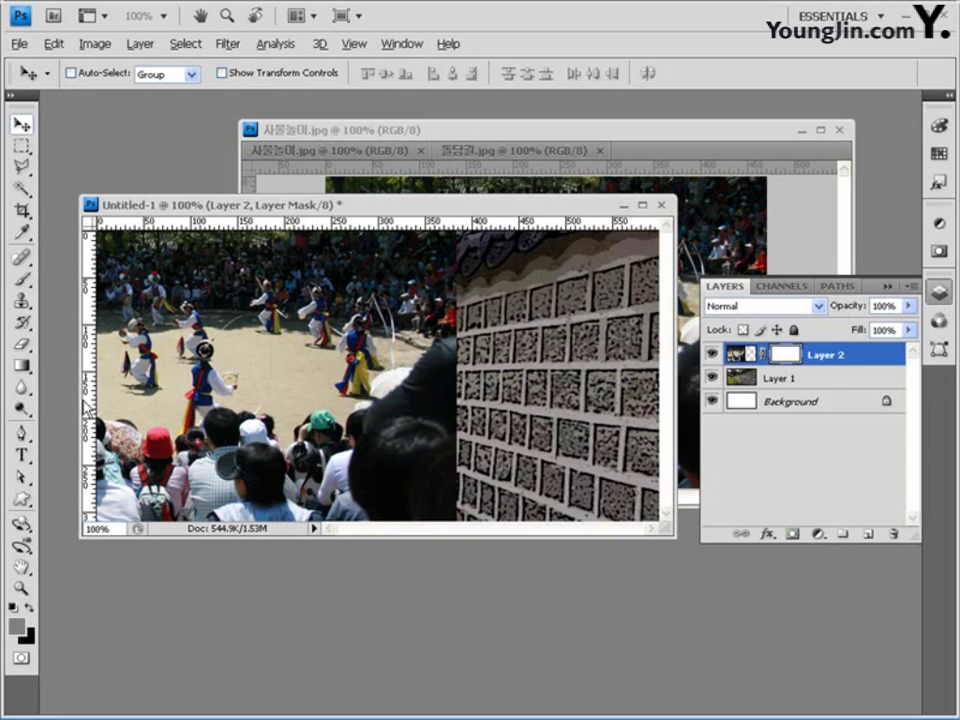
pyautogui.click(21, 366)
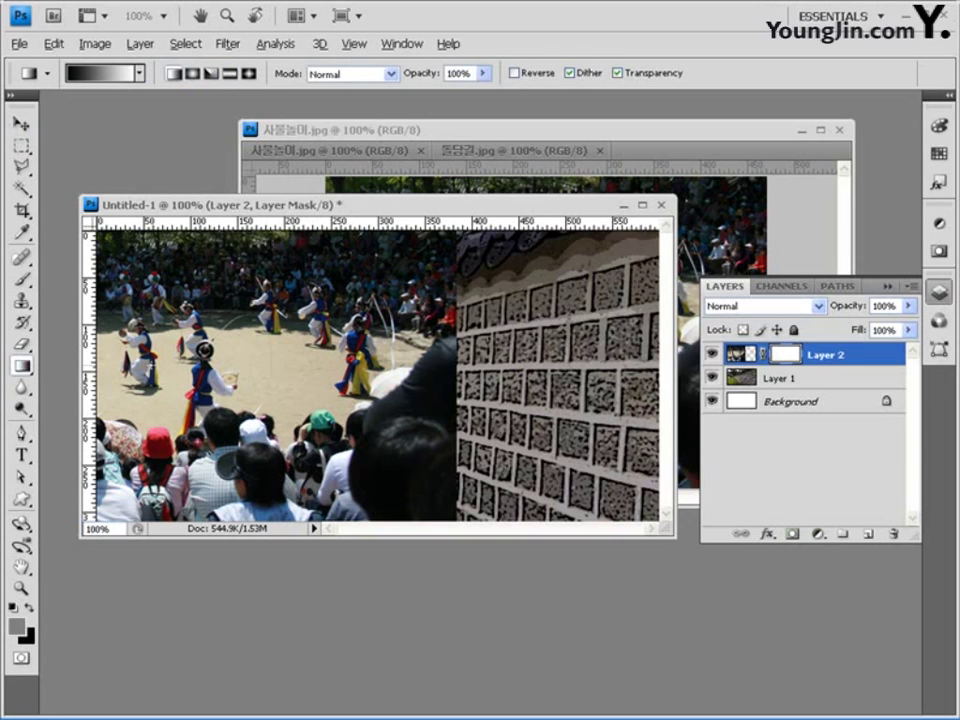
pyautogui.click(139, 72)
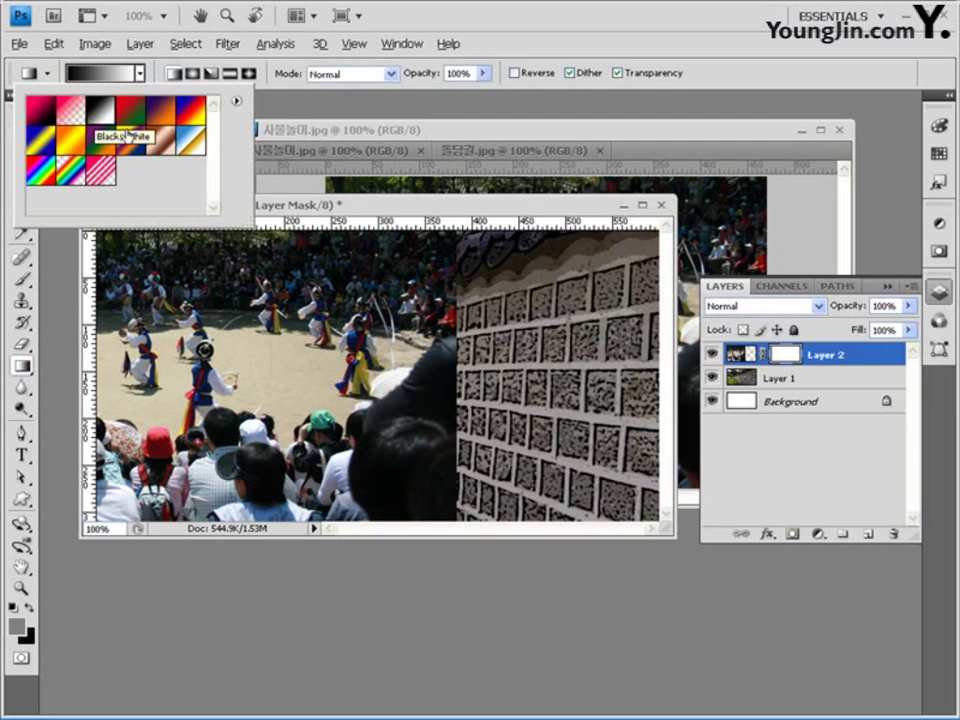
pyautogui.click(176, 74)
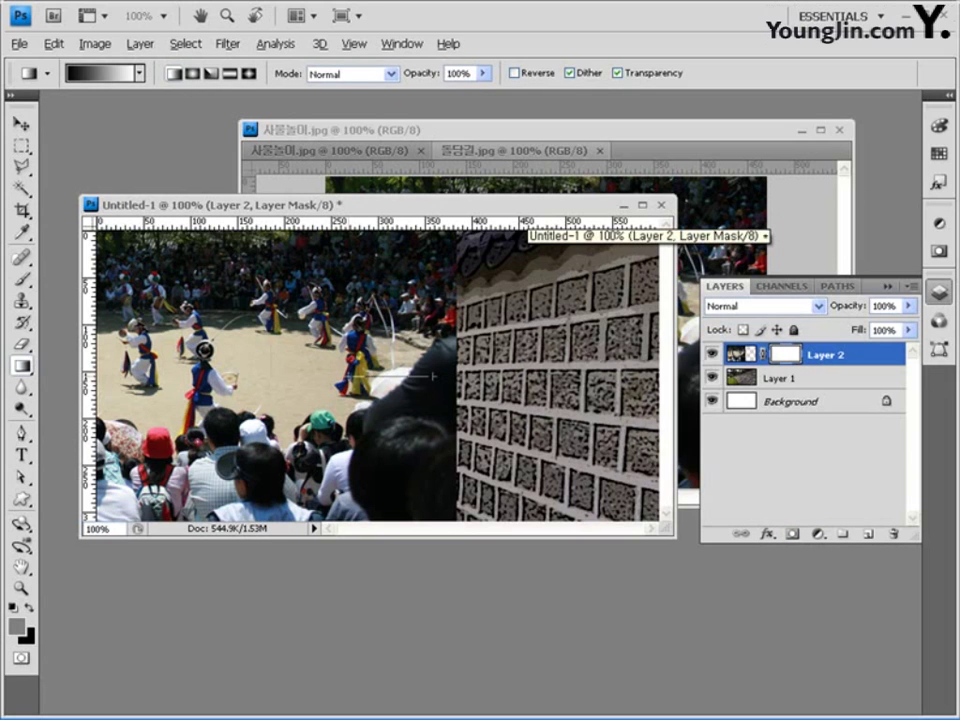
pyautogui.moveTo(305, 376); pyautogui.dragTo(316, 375)
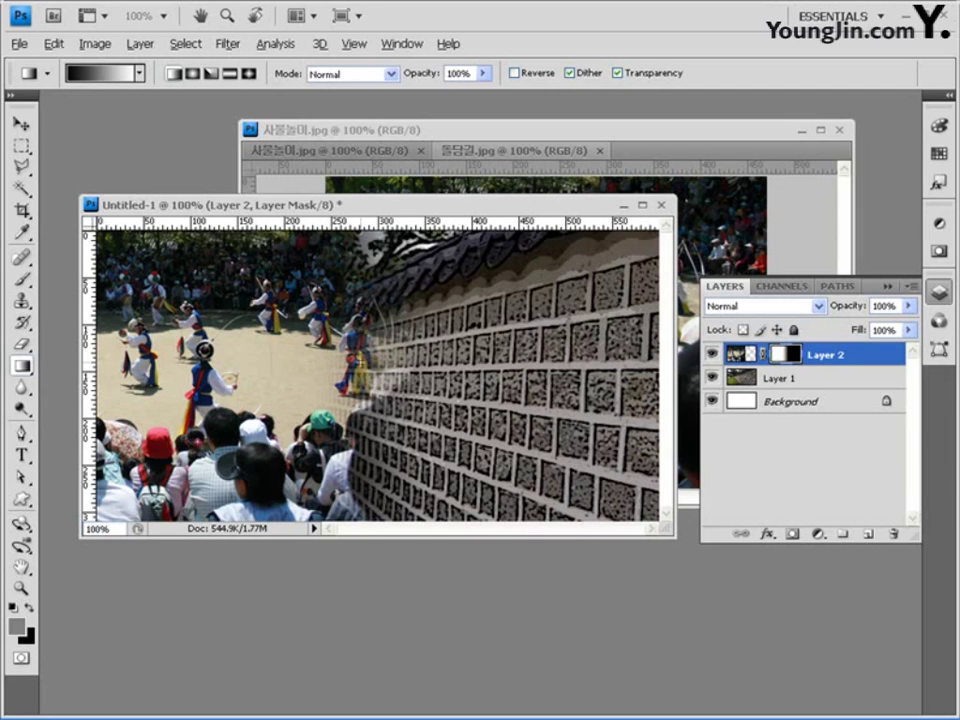
# - Select a full-width rectangular strip across the lower part of the composition, from about 175 px down to the bottom edge
pyautogui.click(22, 147)
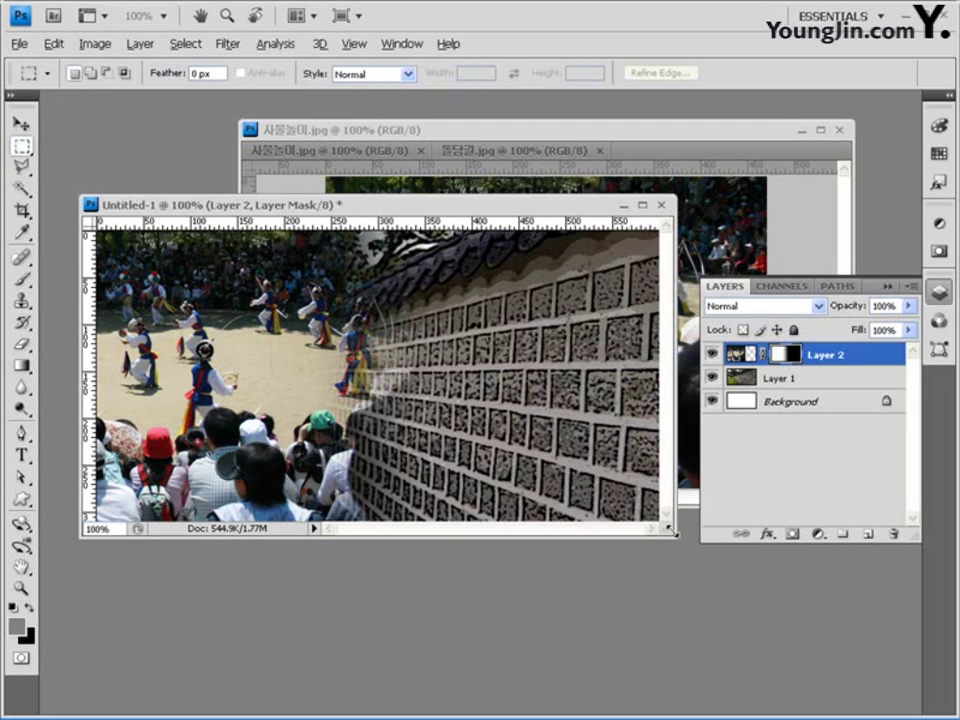
pyautogui.moveTo(673, 537); pyautogui.dragTo(704, 563)
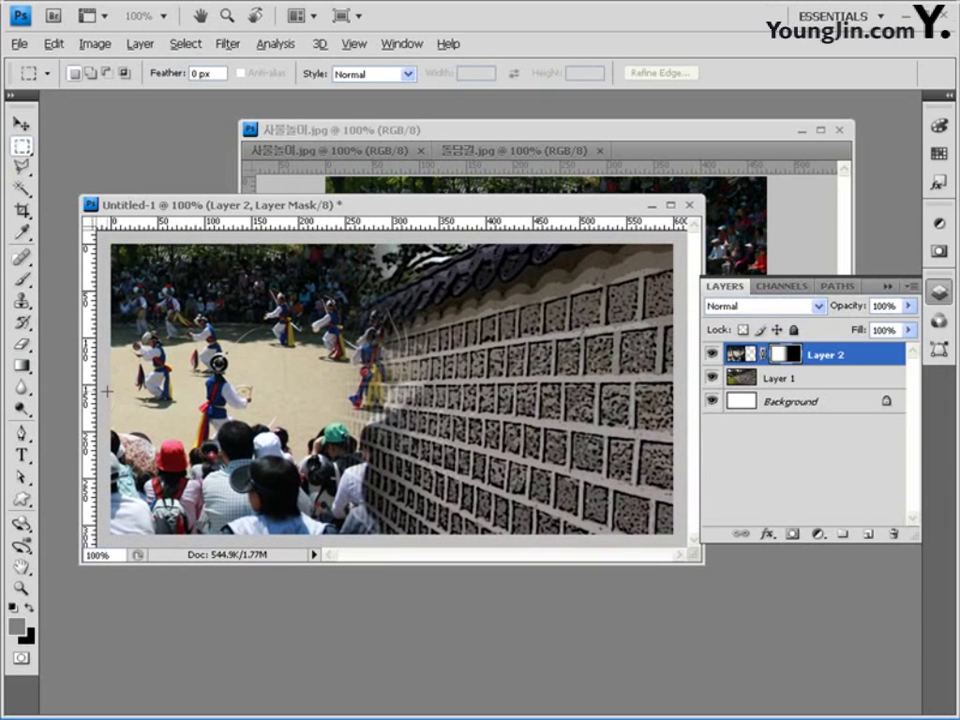
pyautogui.moveTo(690, 555); pyautogui.dragTo(713, 577)
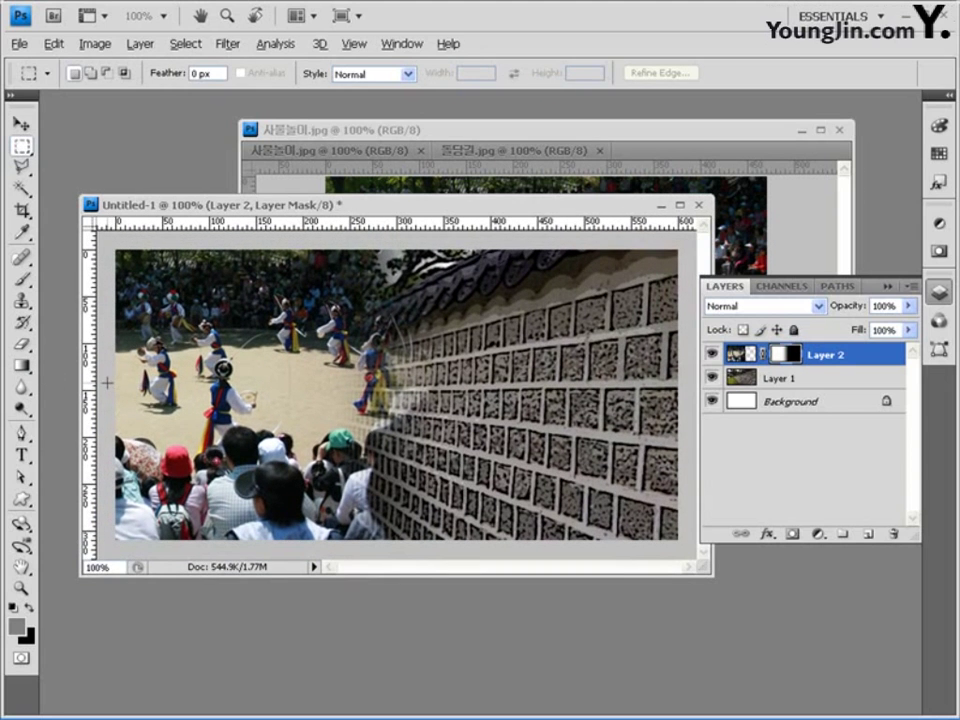
pyautogui.moveTo(115, 383); pyautogui.dragTo(690, 560)
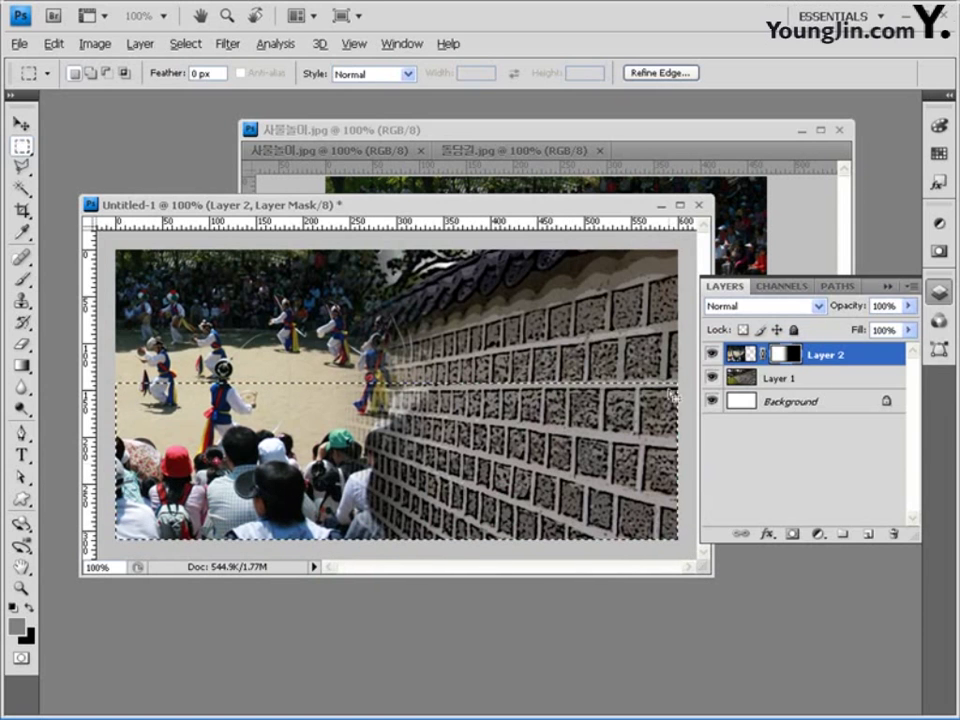
pyautogui.click(105, 412)
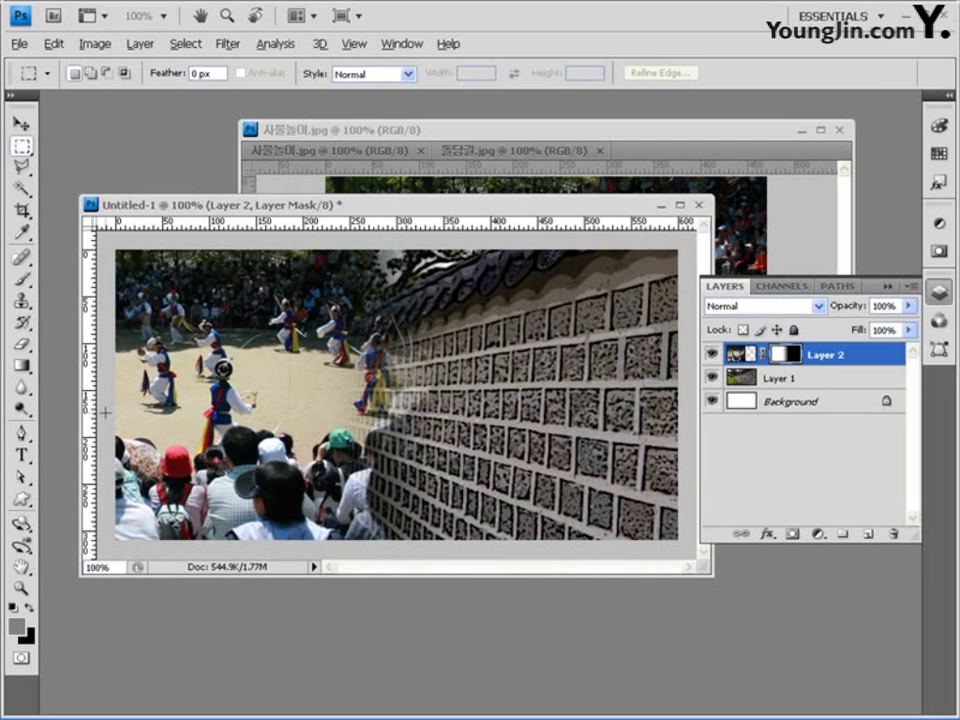
pyautogui.moveTo(105, 412); pyautogui.dragTo(703, 553)
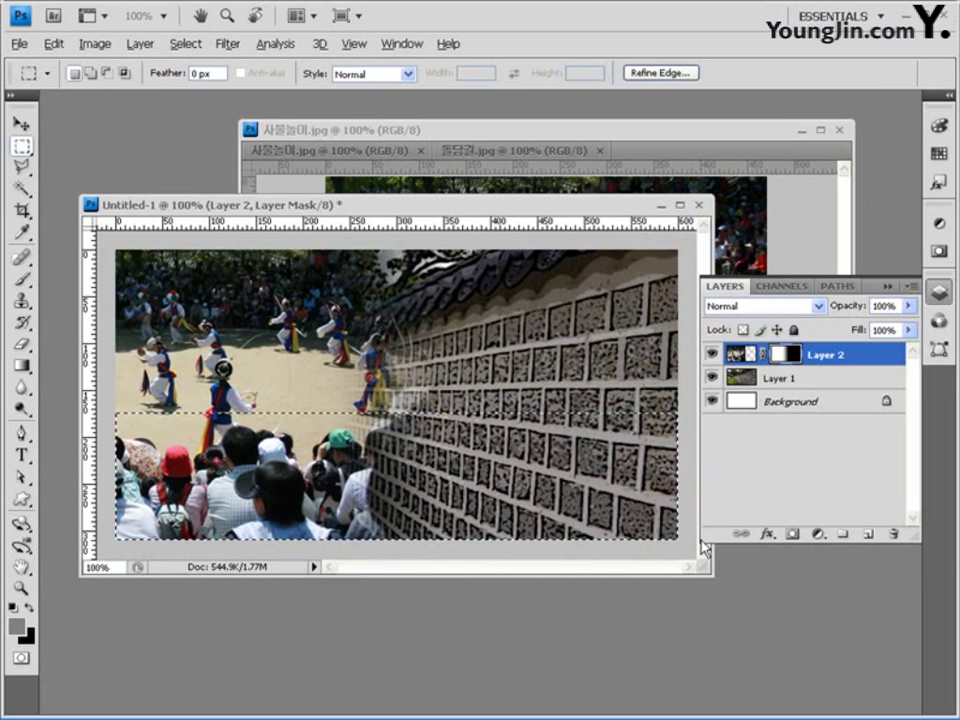
# - Create a new layer and fill the selected strip with white (ffffff)
pyautogui.click(868, 538)
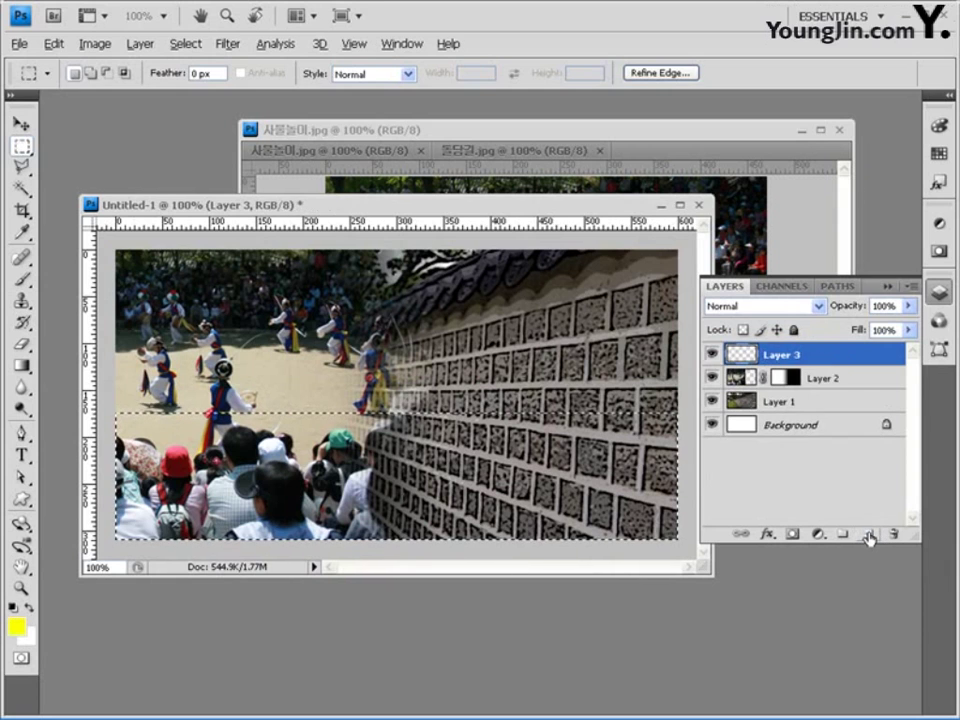
pyautogui.click(16, 626)
pyautogui.click(408, 320)
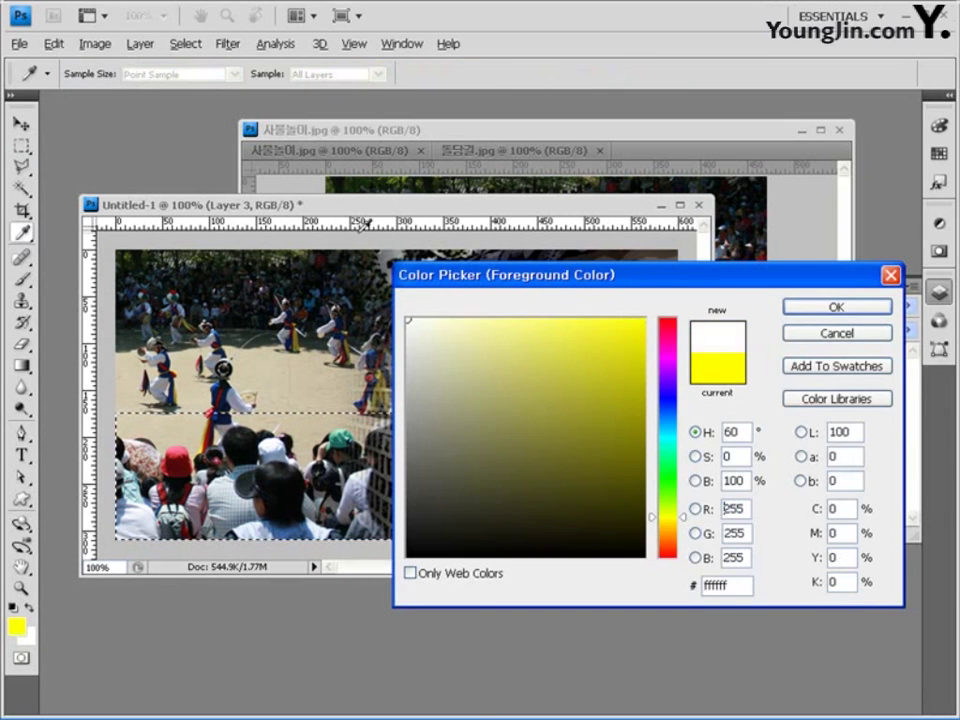
pyautogui.click(822, 307)
pyautogui.hotkey('alt', 'BackSpace')
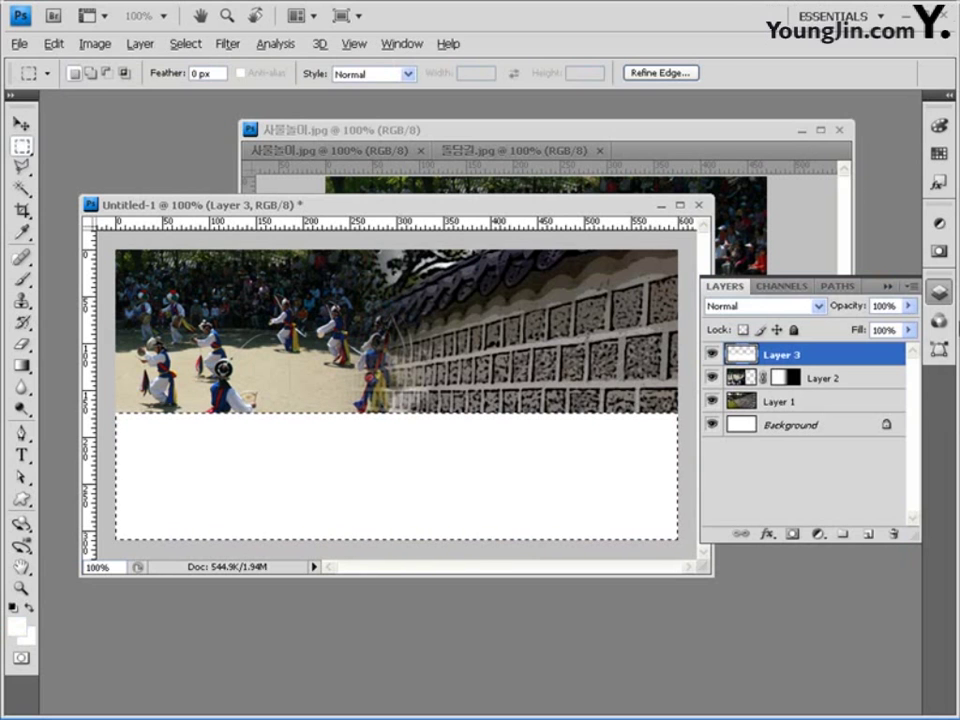
# - Set the white strip layer's opacity to 80% and clear the selection
pyautogui.click(881, 306)
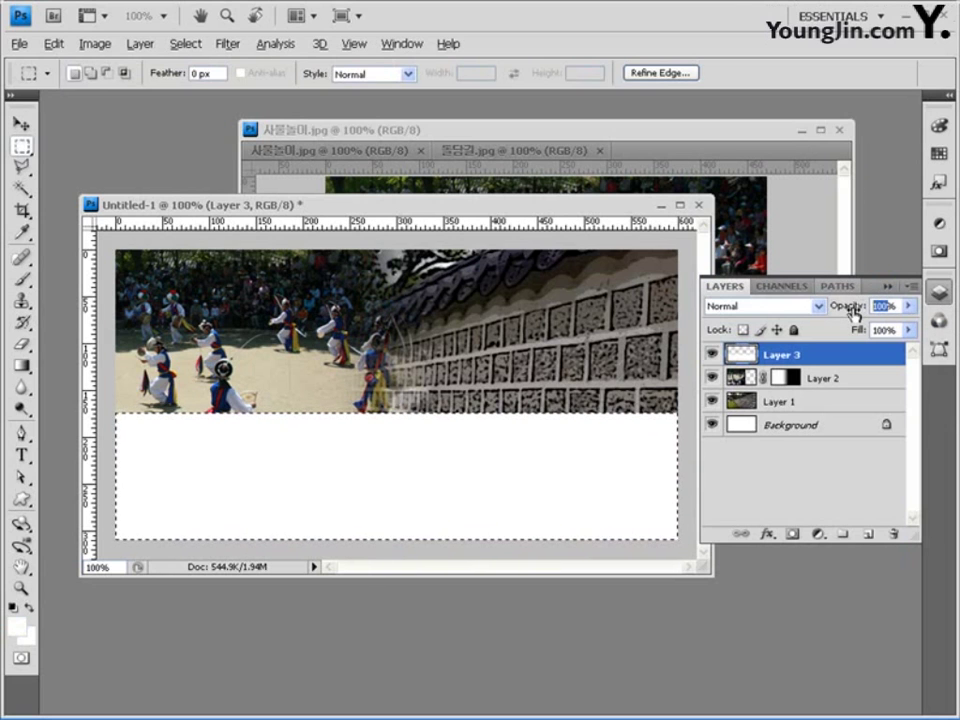
pyautogui.write('0')
pyautogui.press('Return')
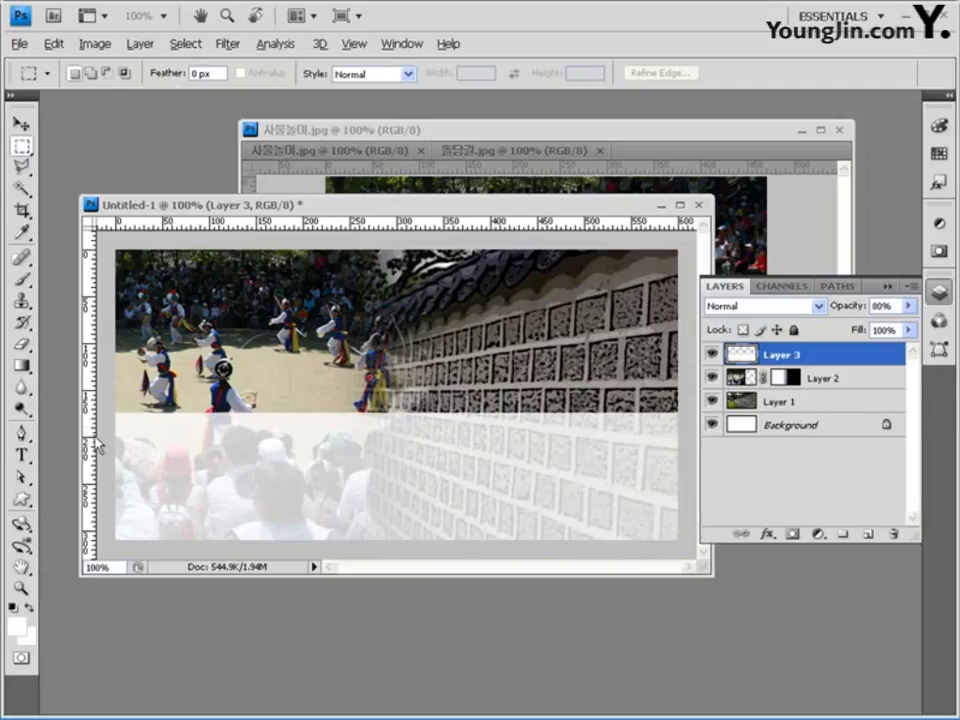
# - Draw a black (000000) rounded rectangle with 40 px radius and no style, about 560 × 42 px, over the white strip's upper edge
pyautogui.click(22, 499)
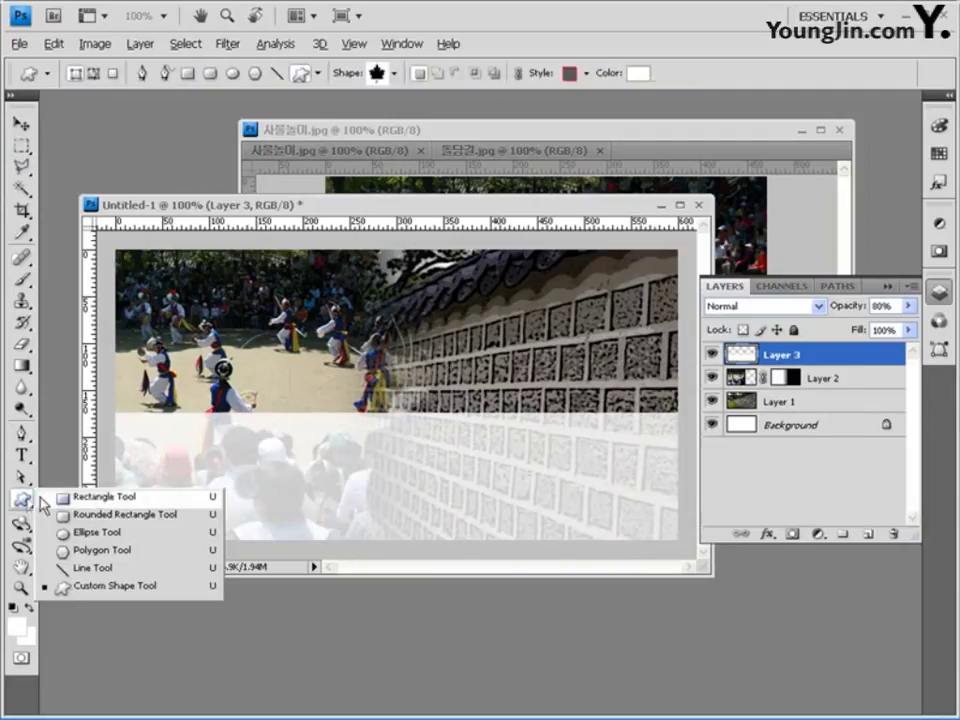
pyautogui.click(100, 515)
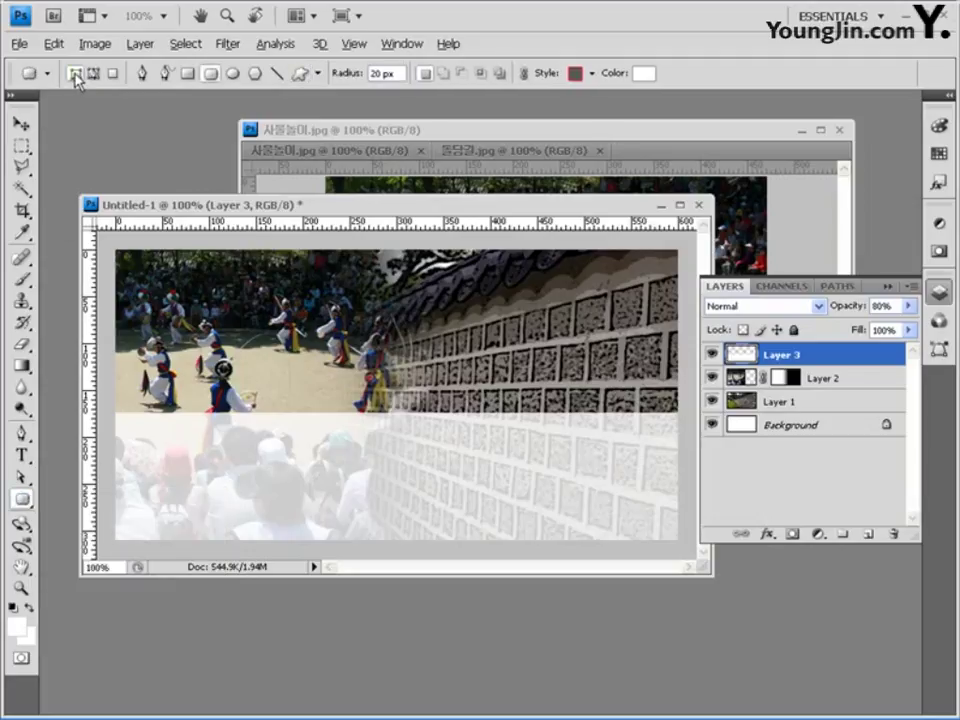
pyautogui.doubleClick(385, 73)
pyautogui.write('40')
pyautogui.click(592, 73)
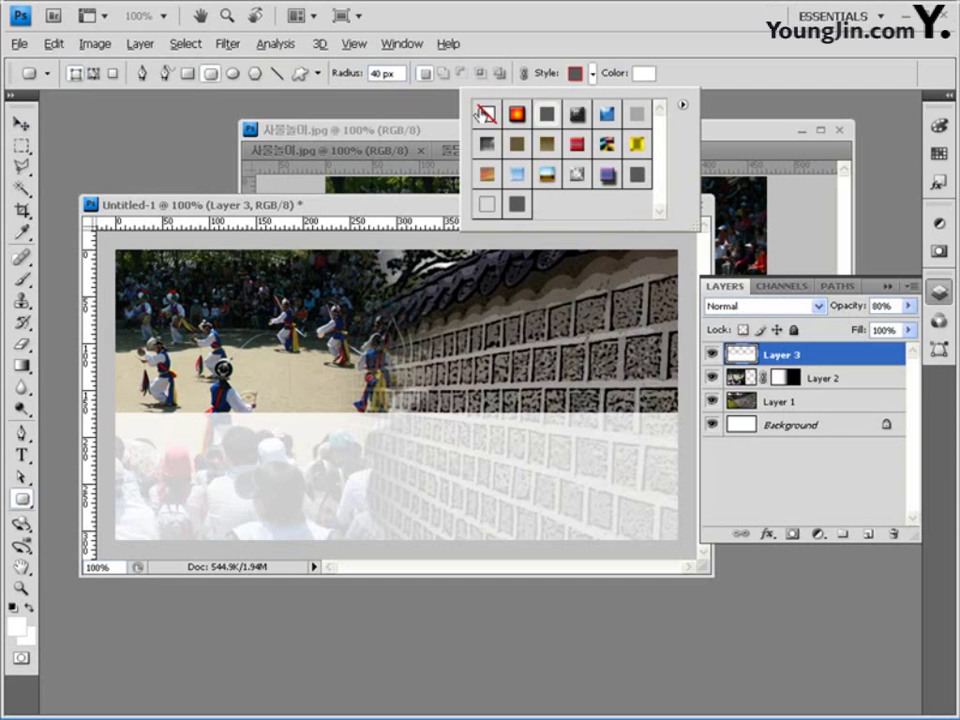
pyautogui.click(484, 111)
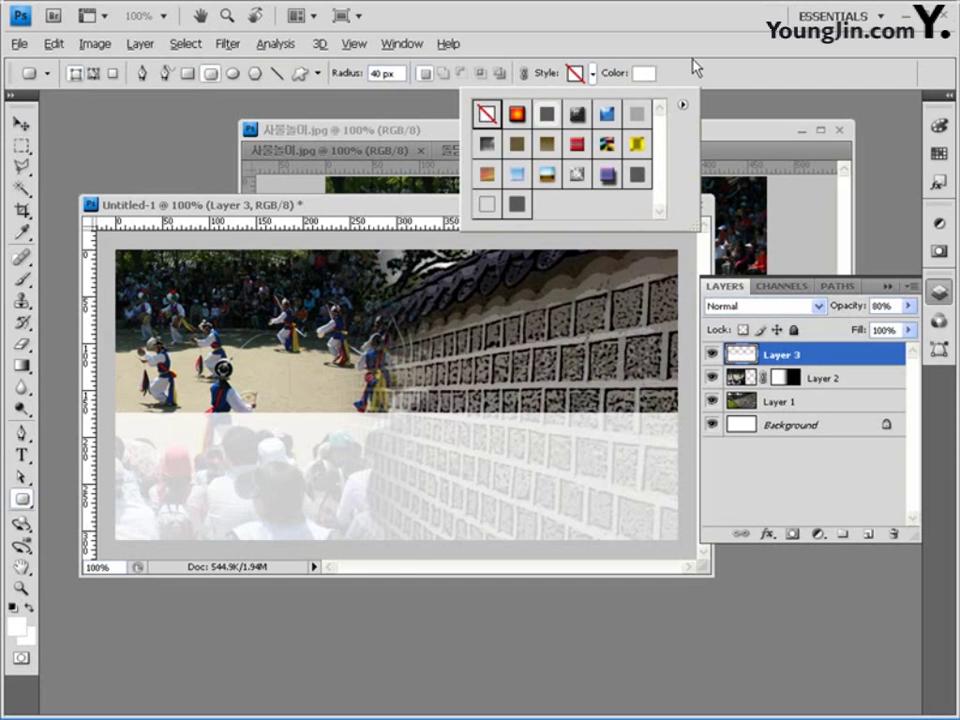
pyautogui.click(645, 76)
pyautogui.doubleClick(730, 584)
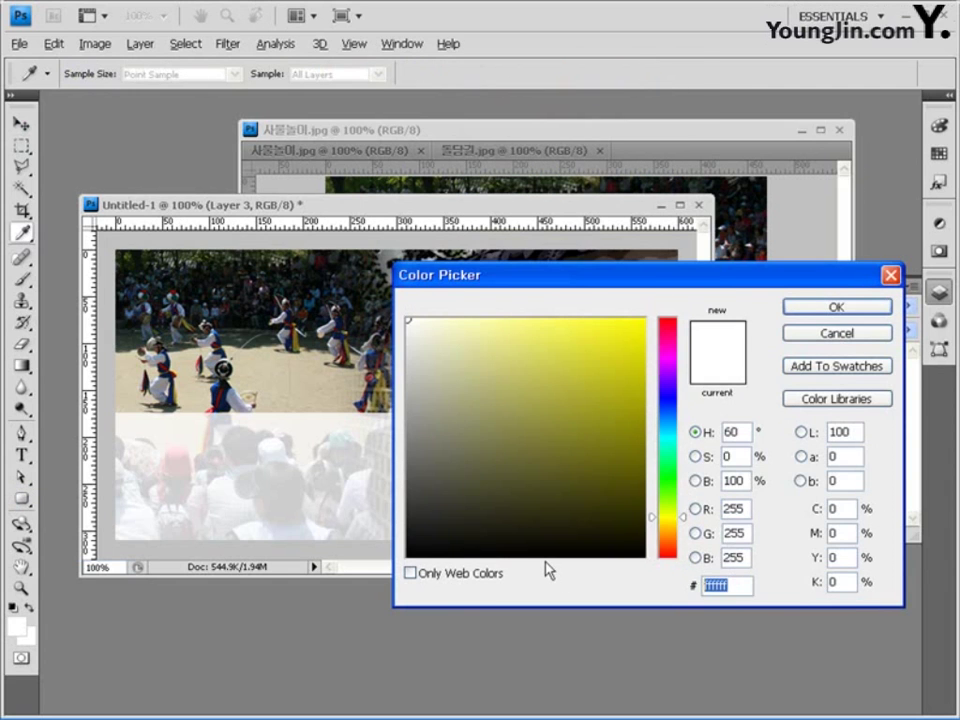
pyautogui.write('000000')
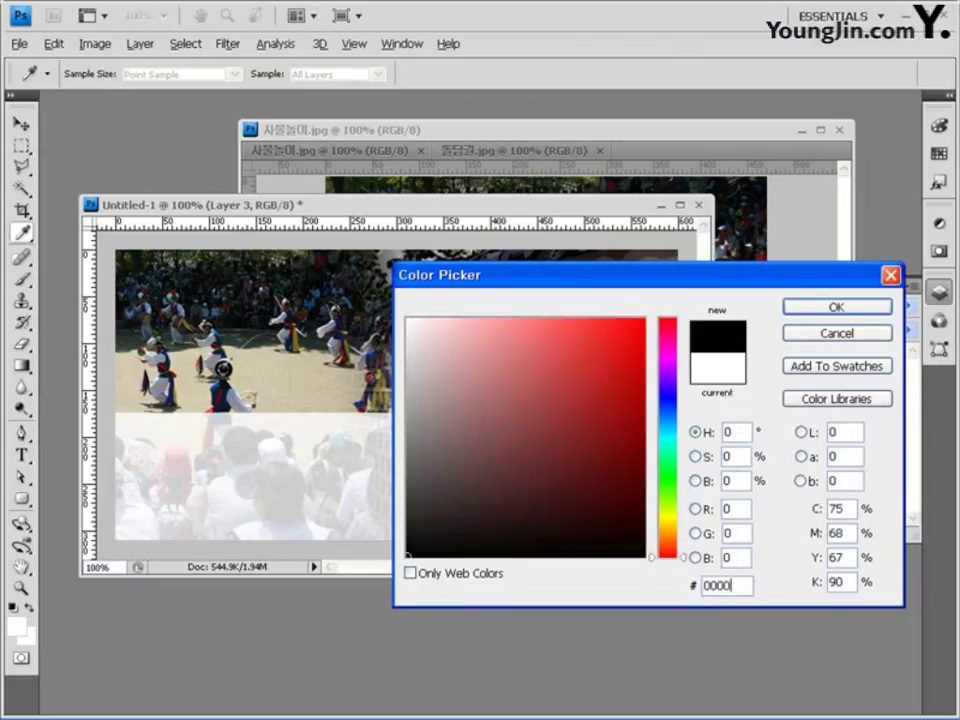
pyautogui.click(836, 307)
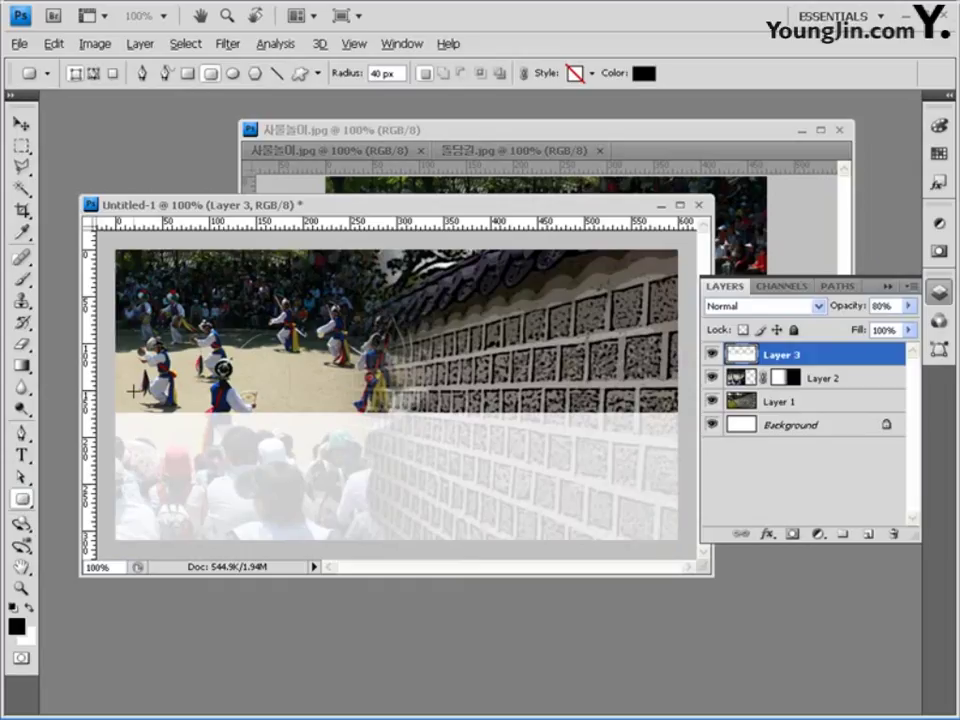
pyautogui.moveTo(133, 391); pyautogui.dragTo(656, 428)
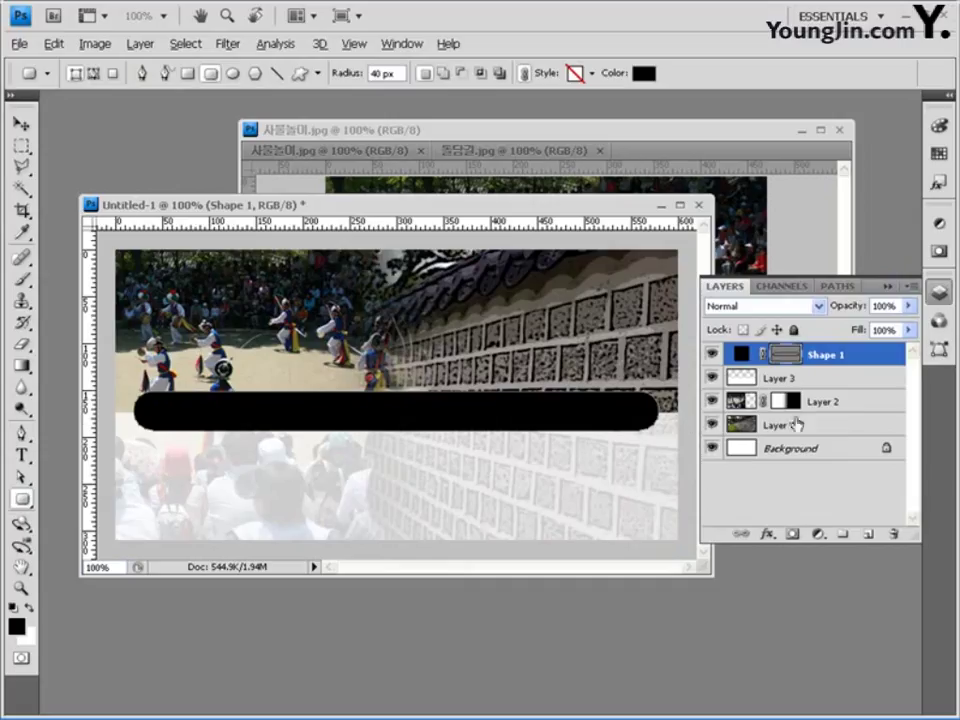
# - Give the rounded bar a 2 px outside stroke in color debf9d
pyautogui.click(767, 533)
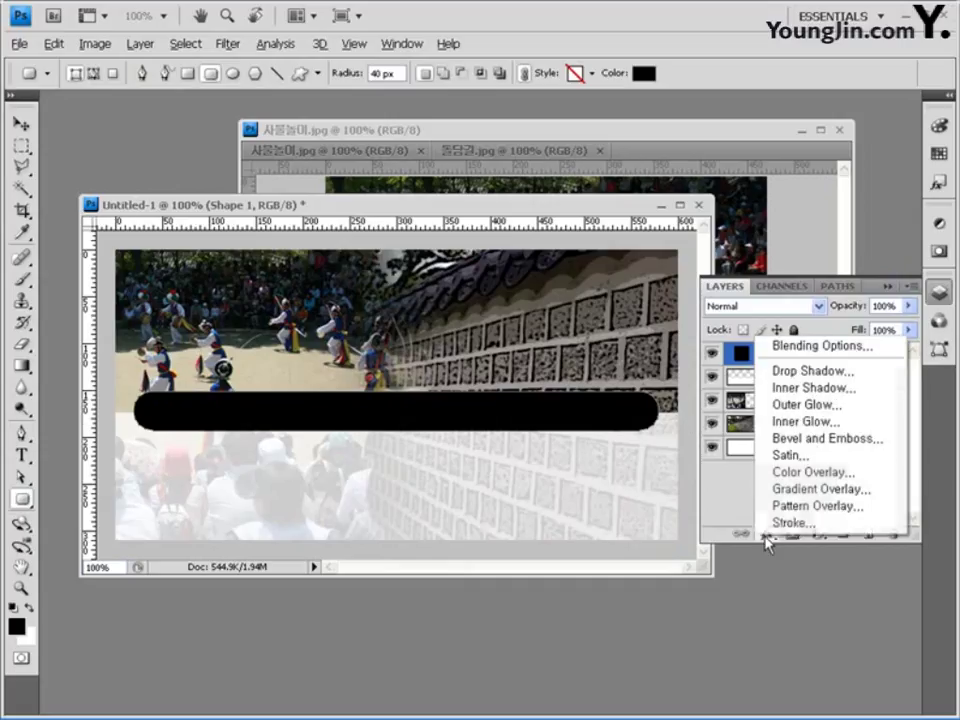
pyautogui.click(818, 526)
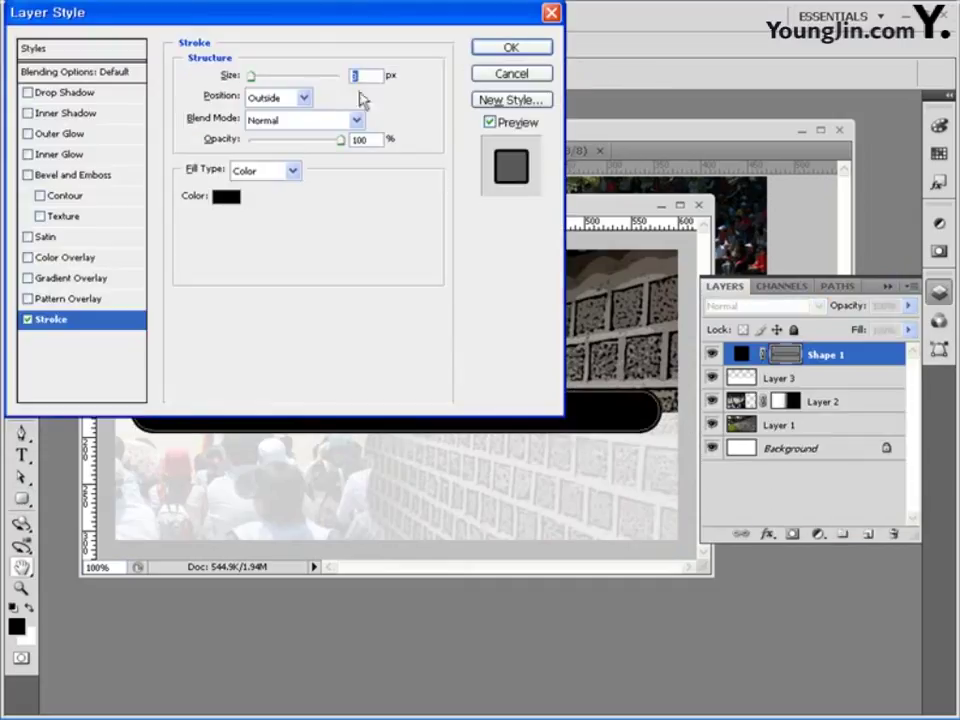
pyautogui.write('2')
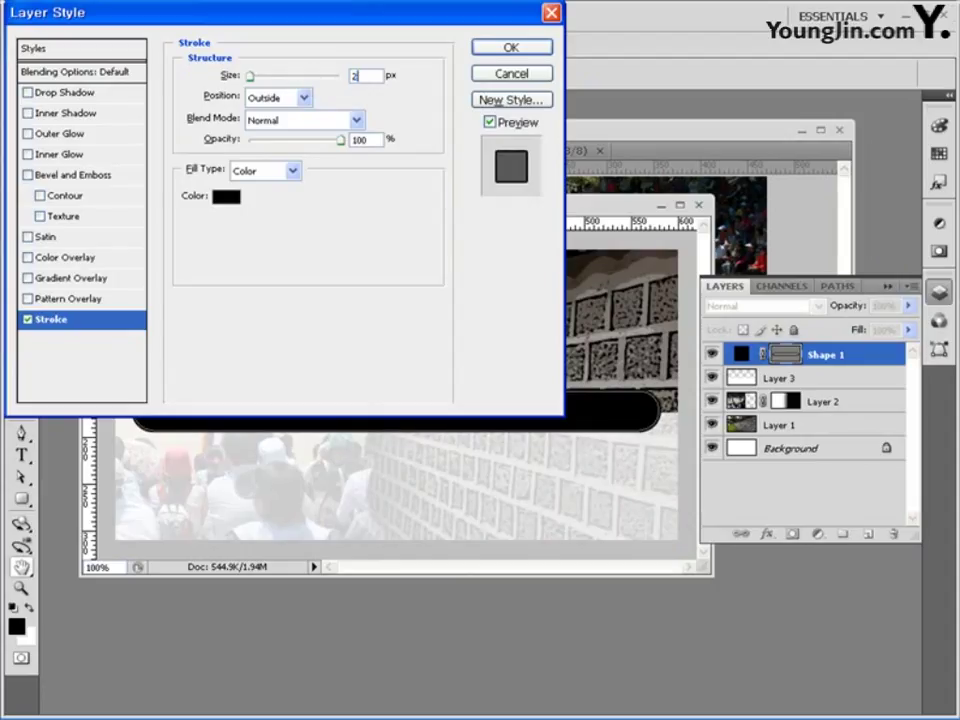
pyautogui.click(228, 199)
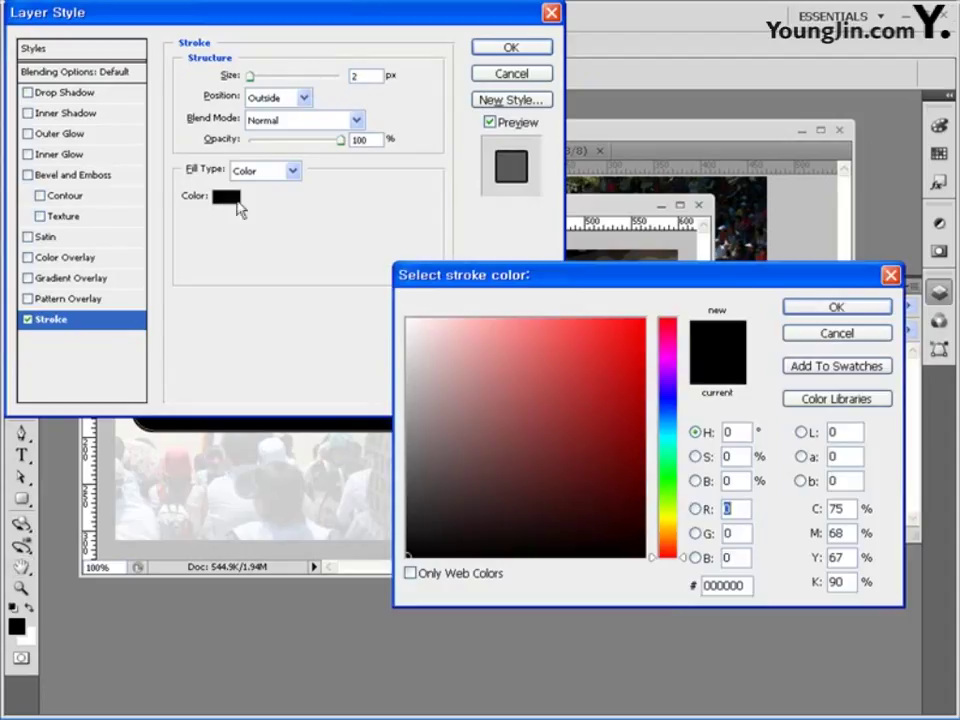
pyautogui.write('de')
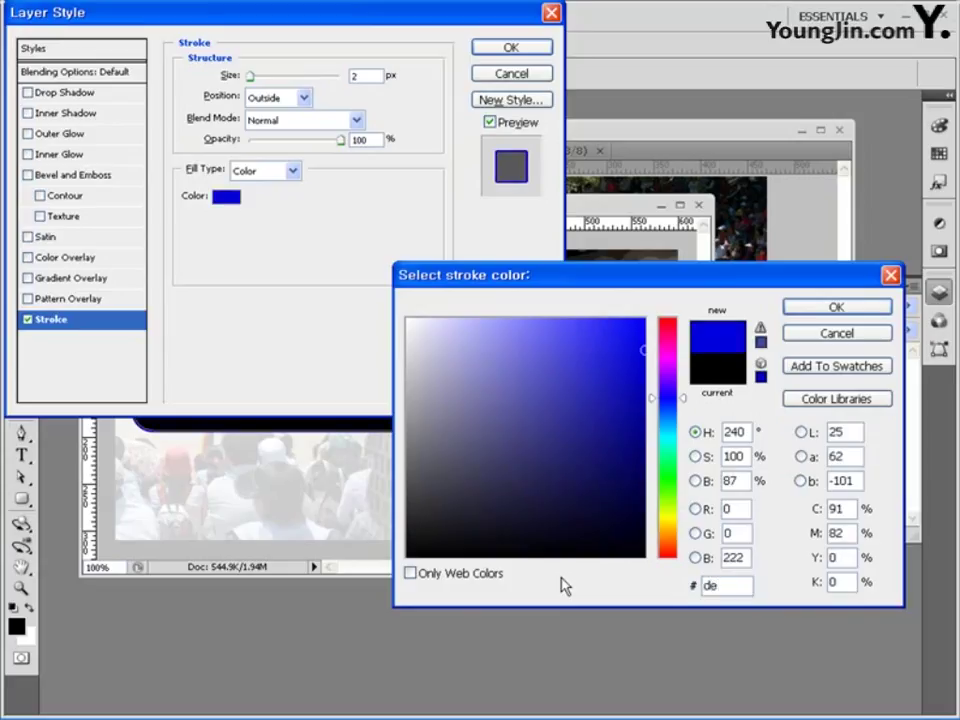
pyautogui.write('bf9d')
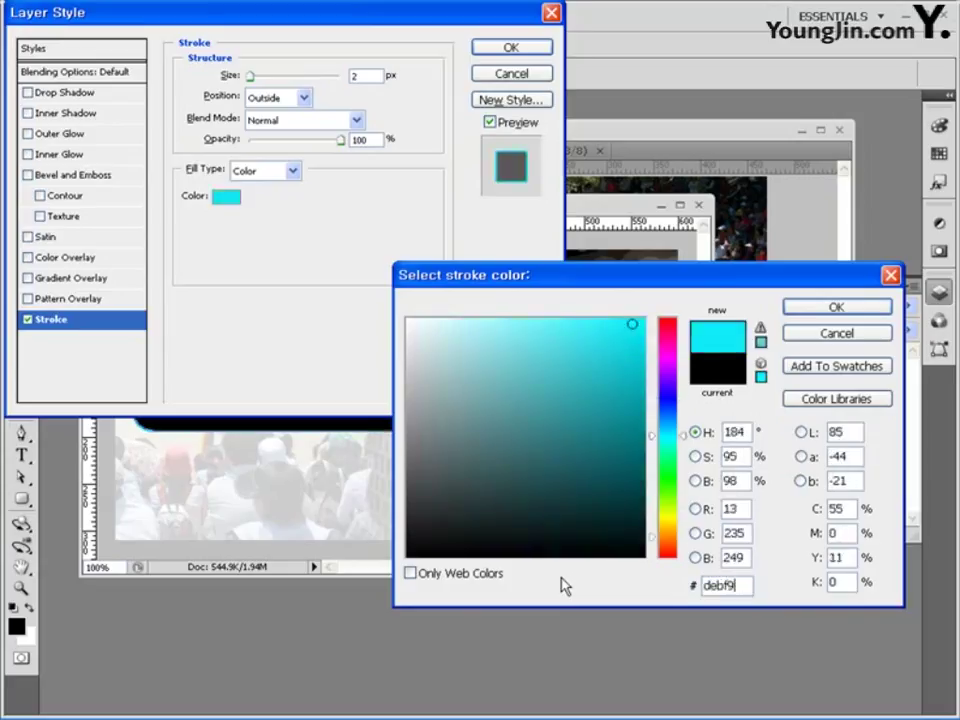
pyautogui.click(846, 307)
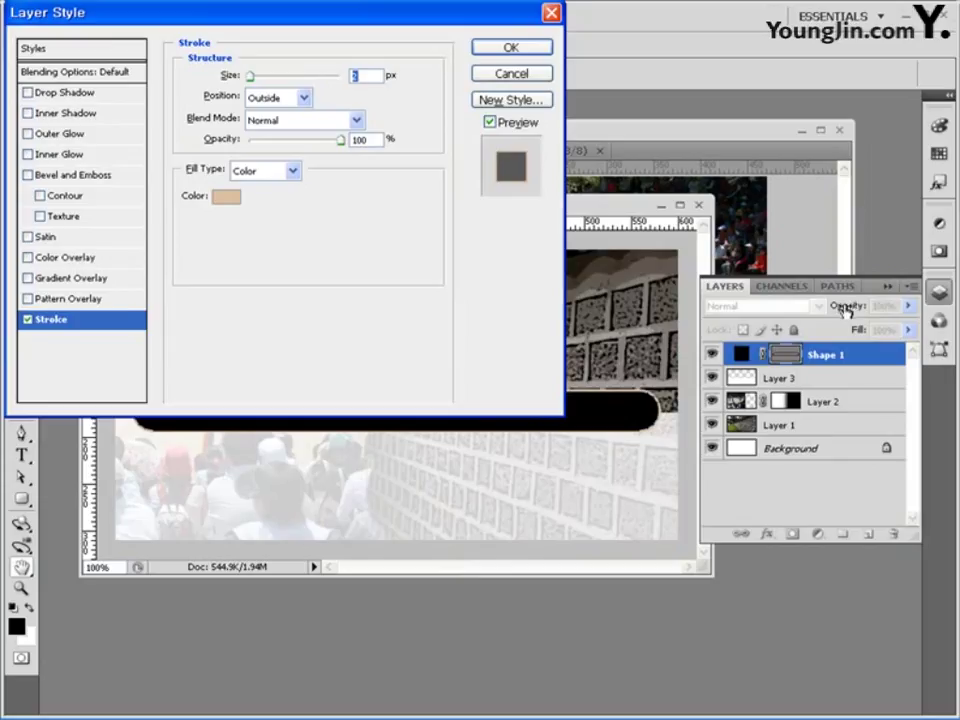
# - Add a gradient overlay to the rounded bar and set the gradient's starting color stop to 755225
pyautogui.click(80, 278)
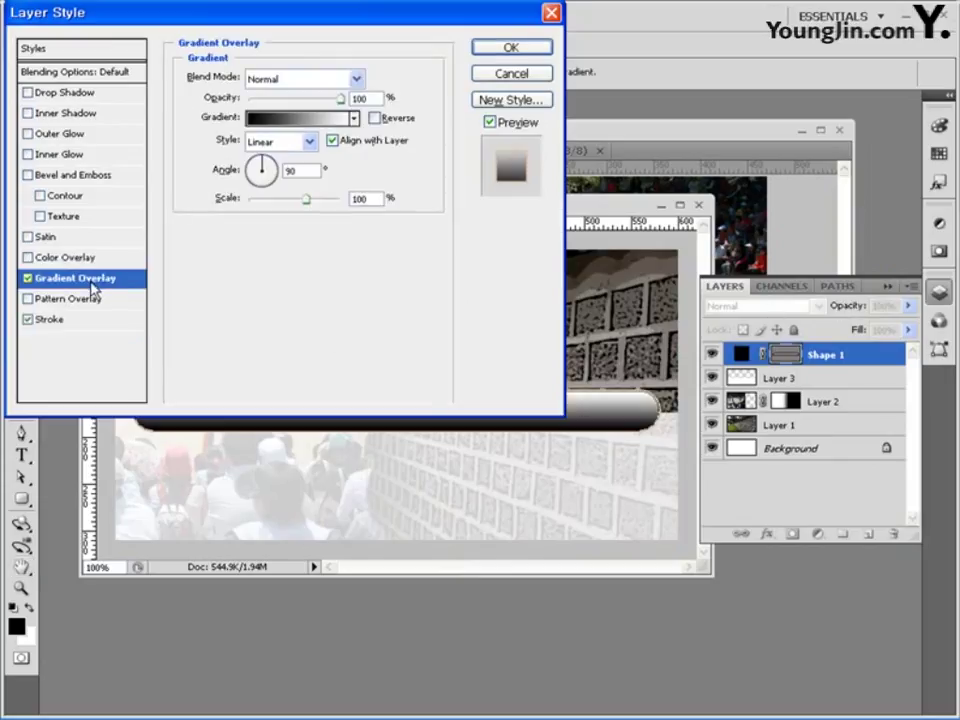
pyautogui.click(305, 122)
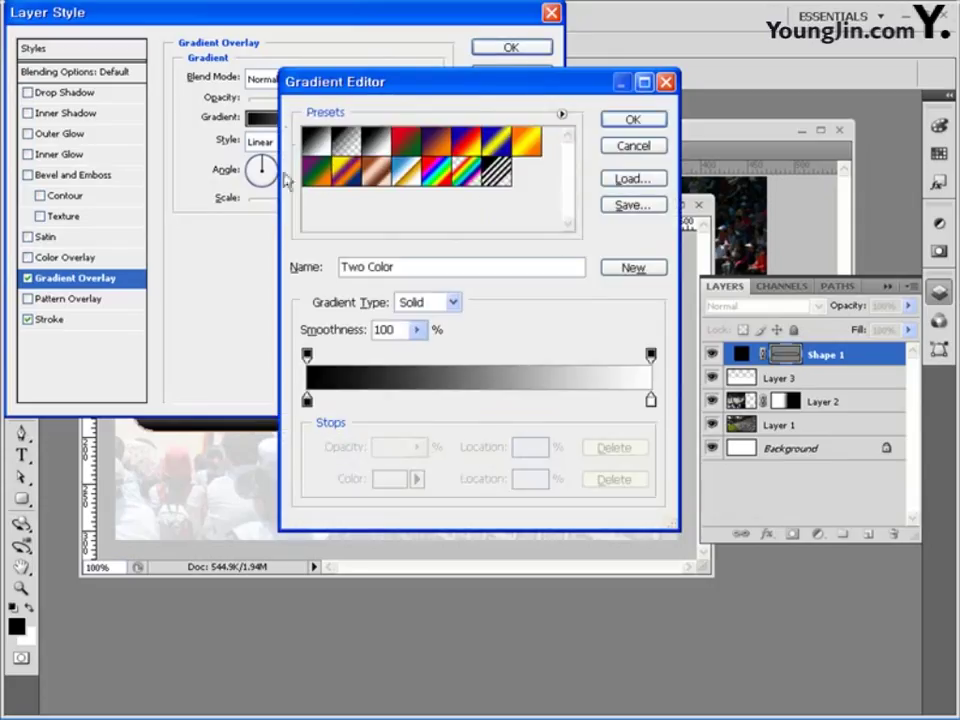
pyautogui.click(306, 401)
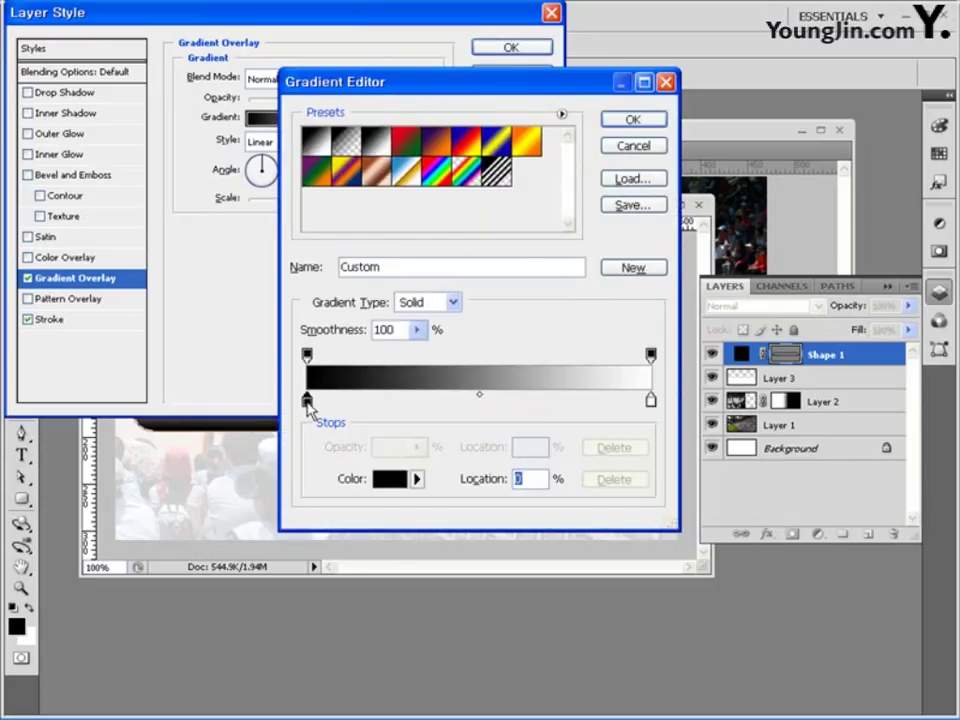
pyautogui.doubleClick(307, 401)
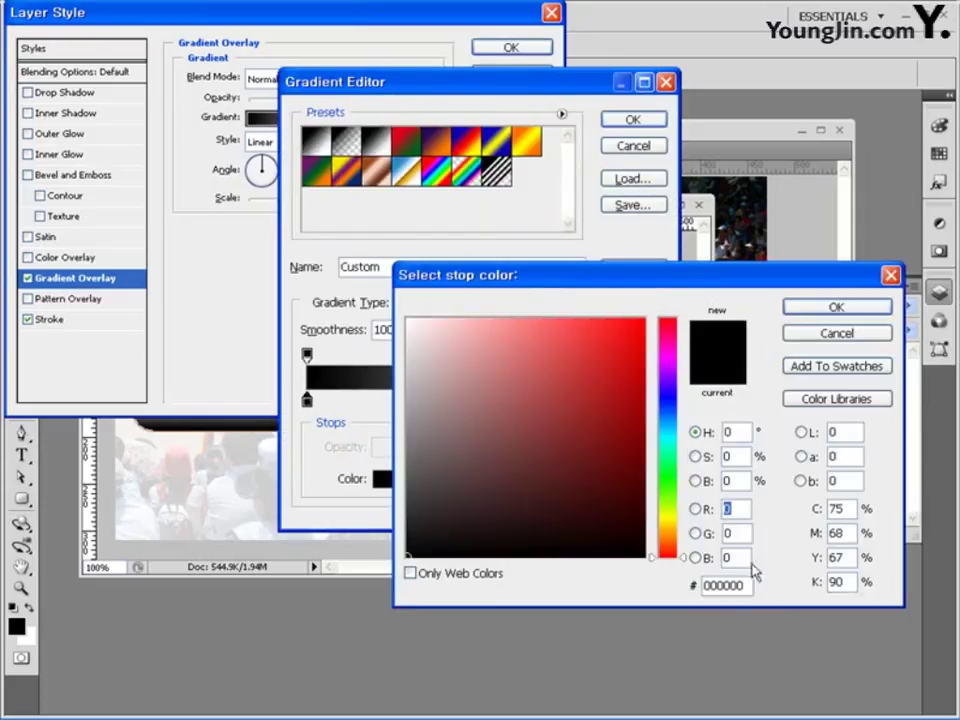
pyautogui.write('7')
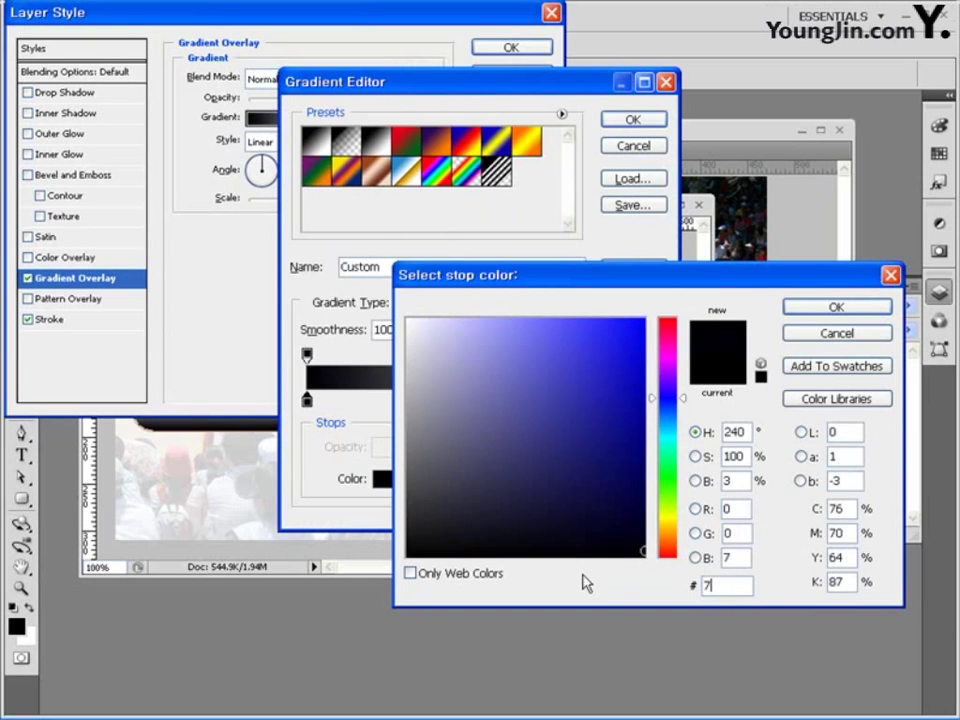
pyautogui.write('55225')
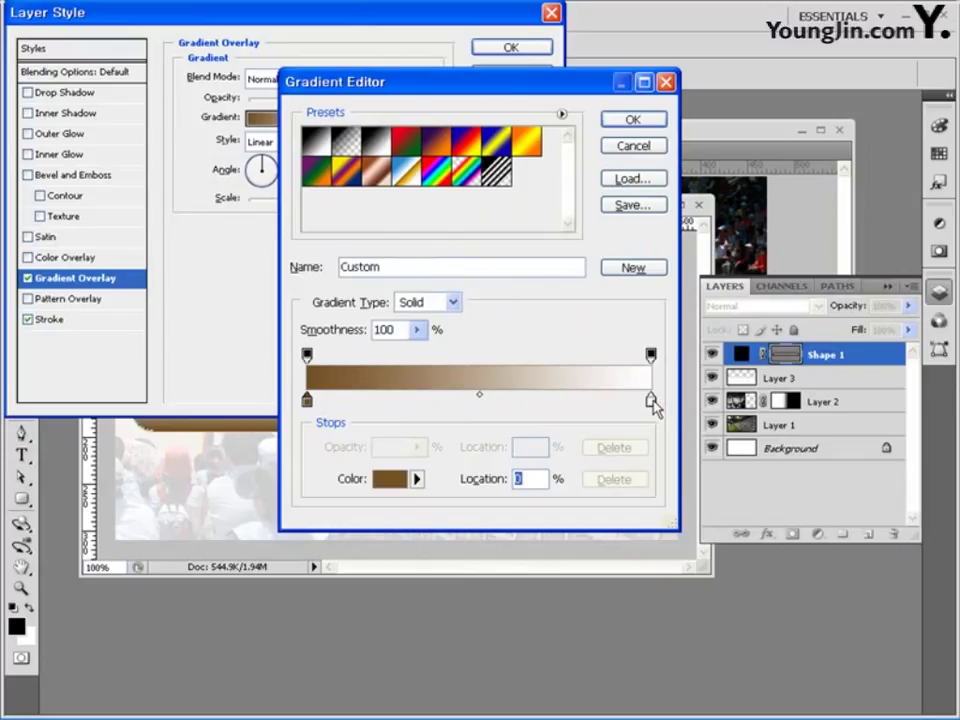
# - Set the gradient's end color stop to d79a58 and apply the layer style to the rounded bar
pyautogui.click(651, 400)
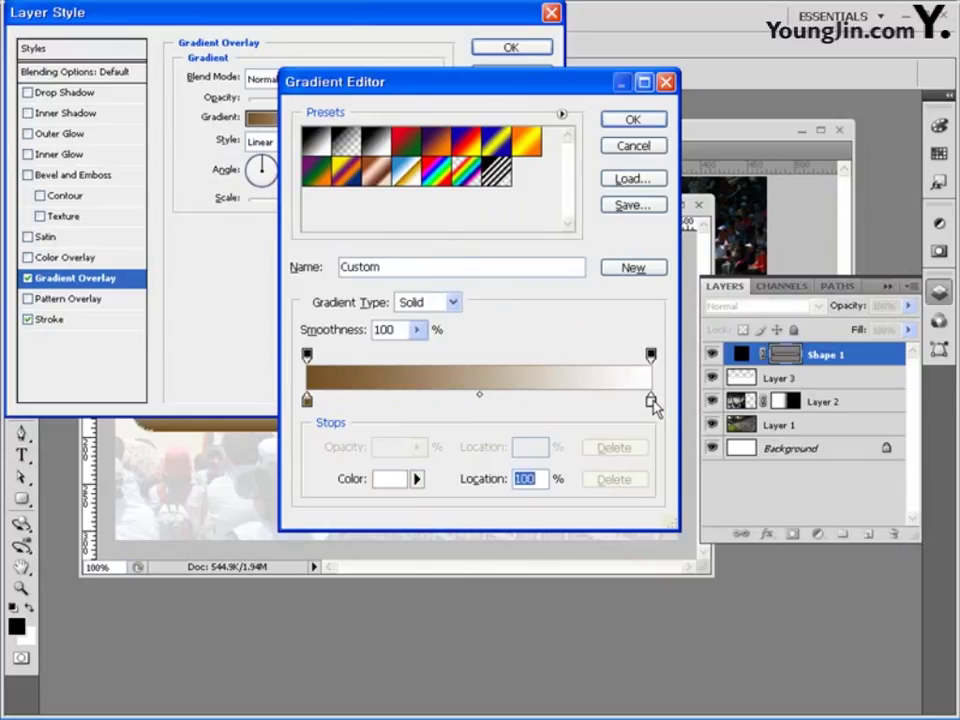
pyautogui.doubleClick(651, 400)
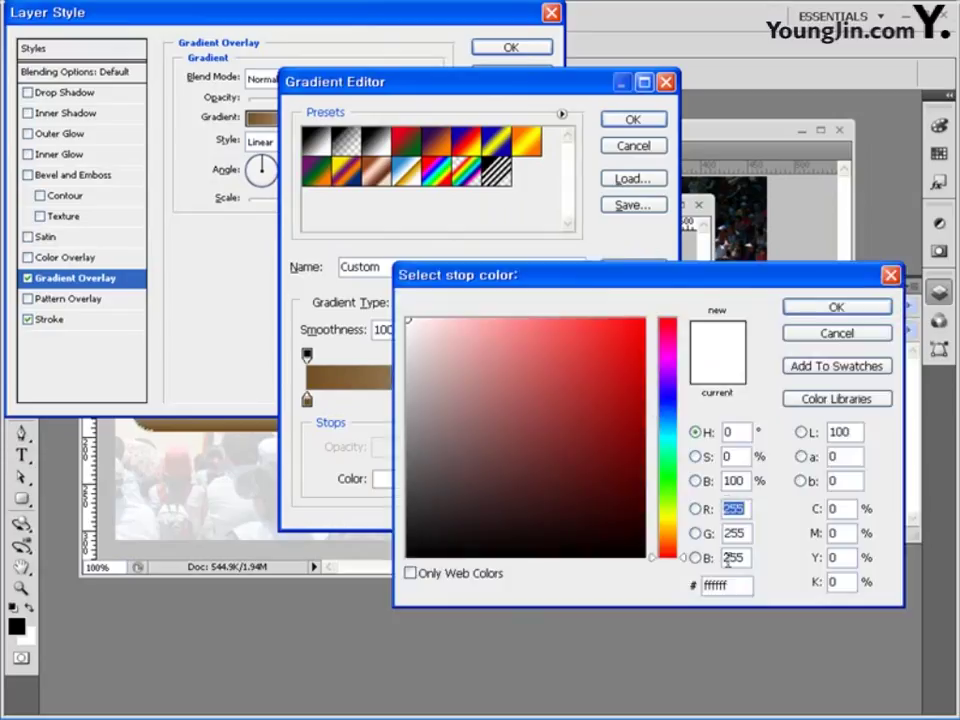
pyautogui.doubleClick(737, 584)
pyautogui.write('d')
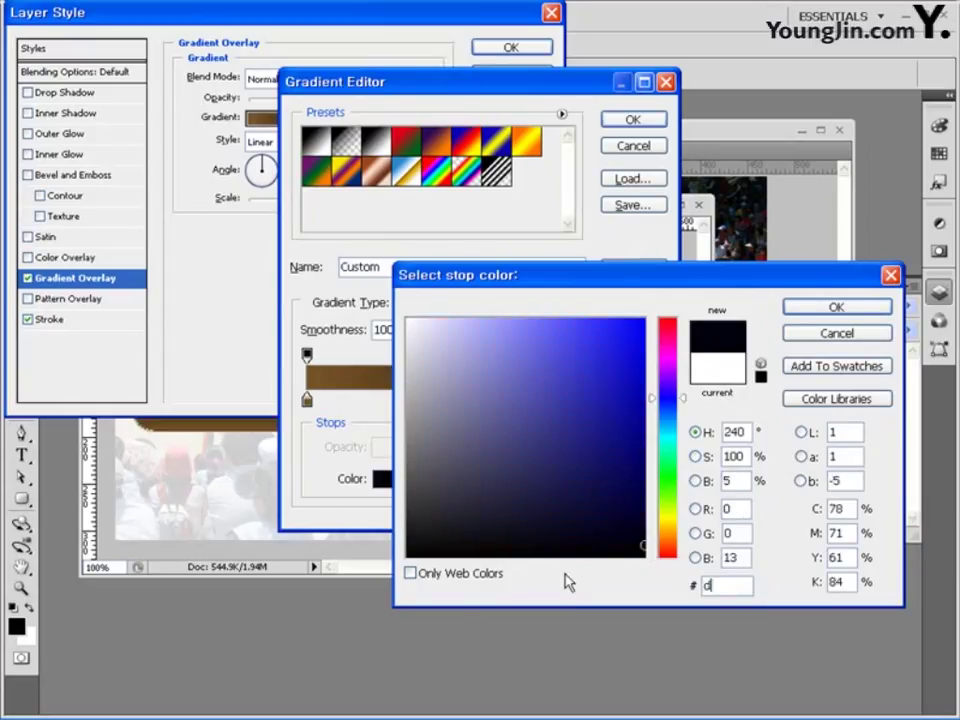
pyautogui.write('79a58')
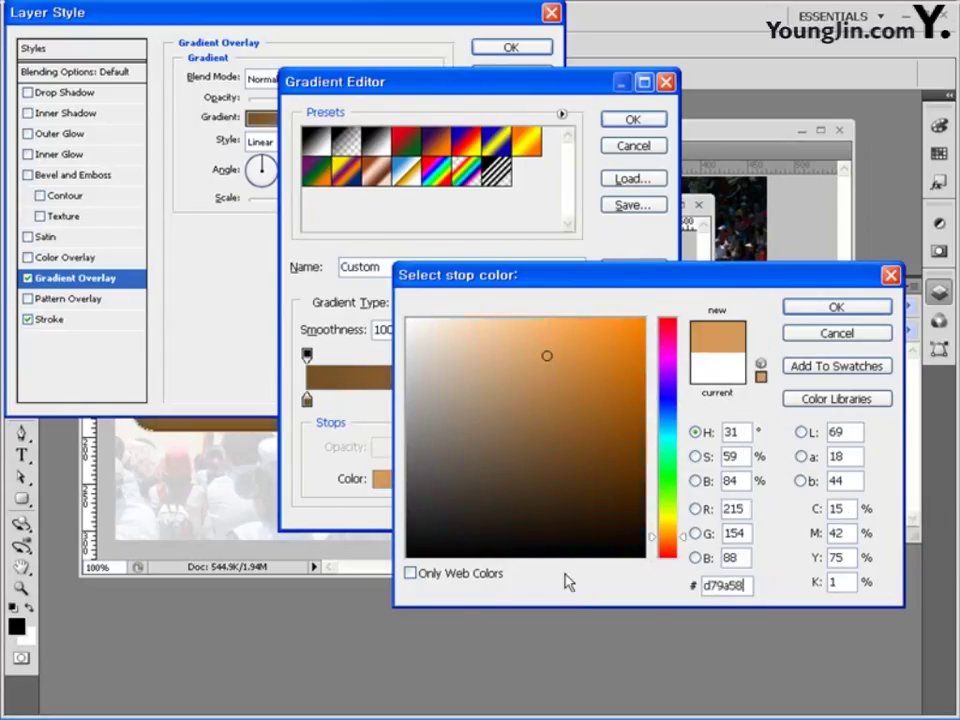
pyautogui.click(849, 309)
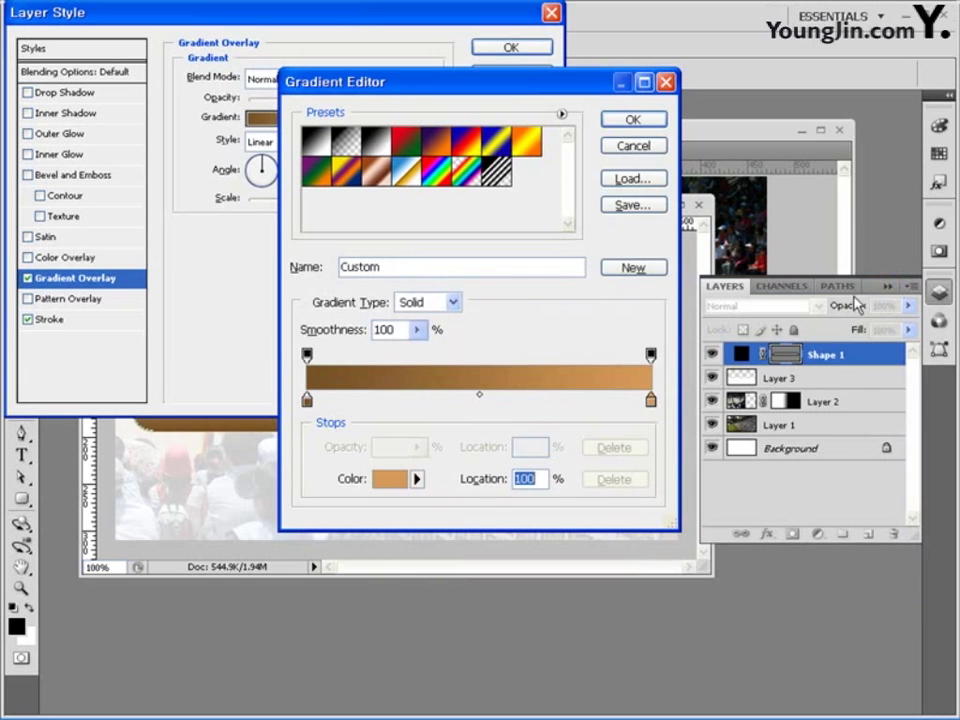
pyautogui.click(618, 119)
pyautogui.moveTo(440, 17); pyautogui.dragTo(376, 5)
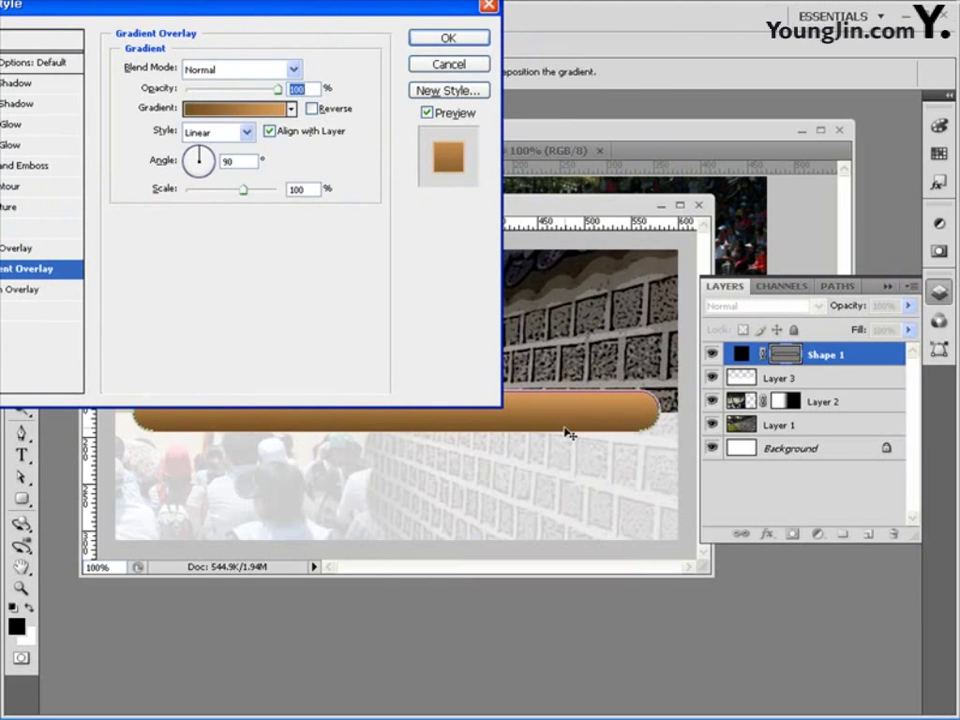
pyautogui.click(448, 38)
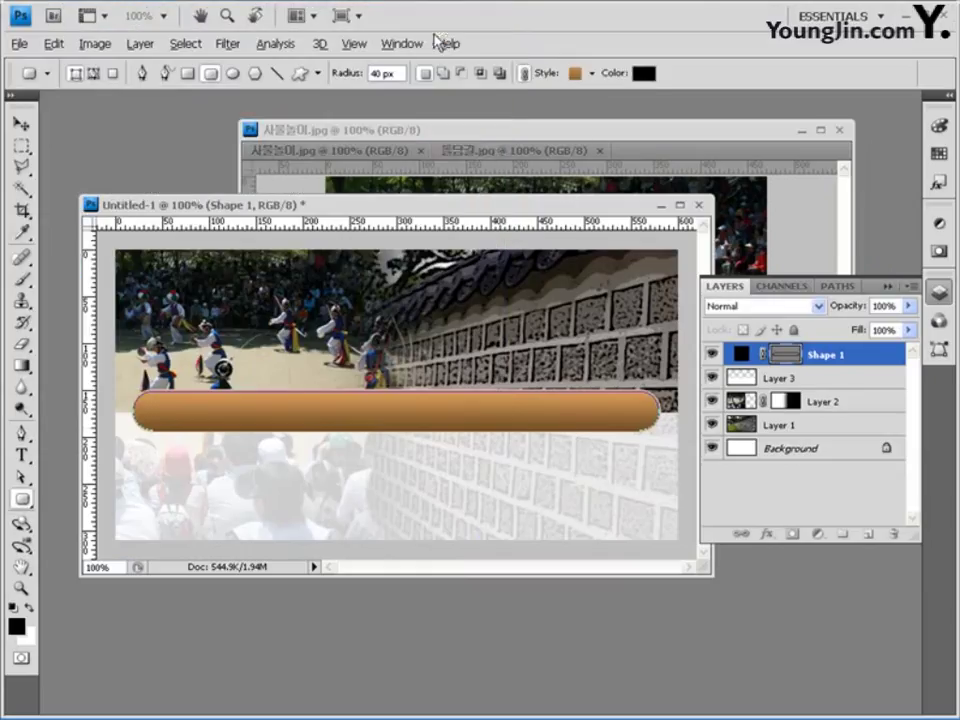
pyautogui.click(815, 433)
pyautogui.click(818, 355)
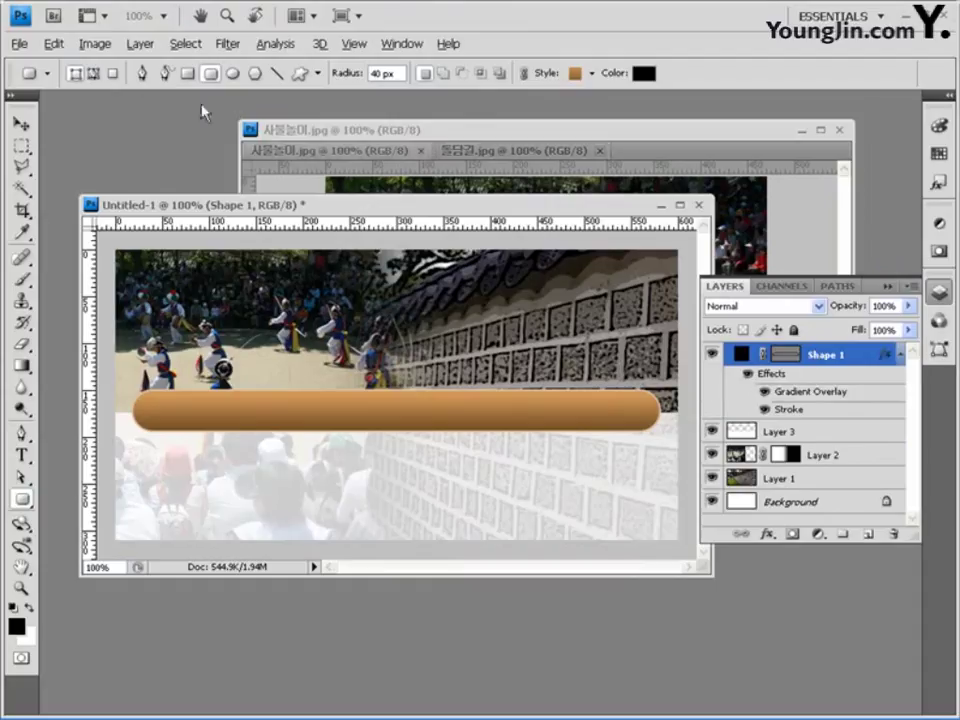
# - Create a new 50 × 50 pixel document with a white background at 72 pixels/inch in RGB Color
pyautogui.click(19, 43)
pyautogui.click(30, 60)
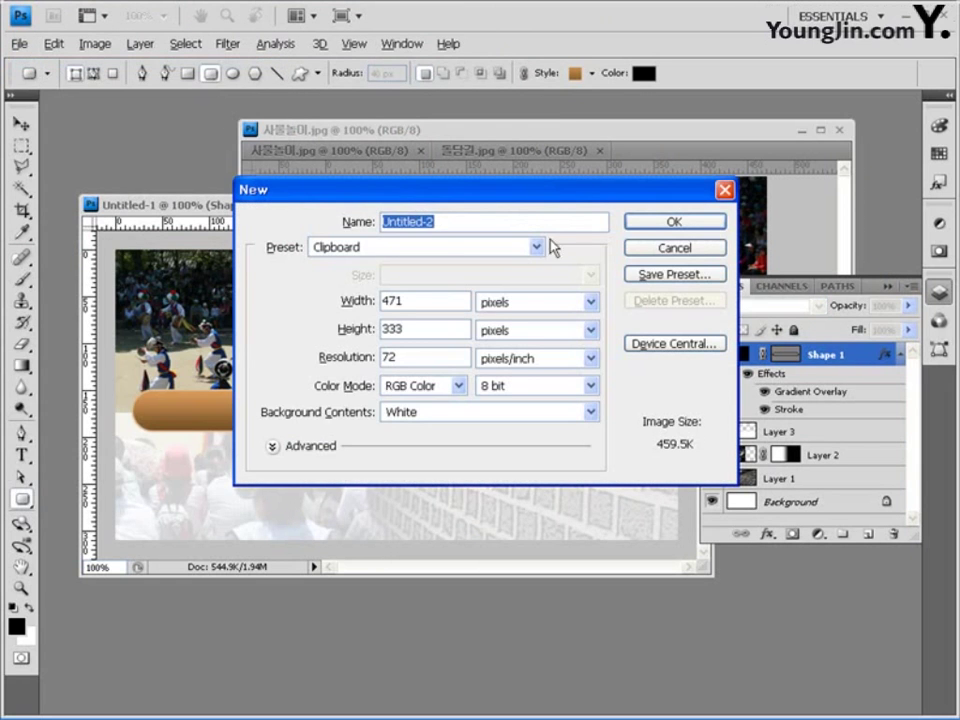
pyautogui.doubleClick(414, 301)
pyautogui.write('50')
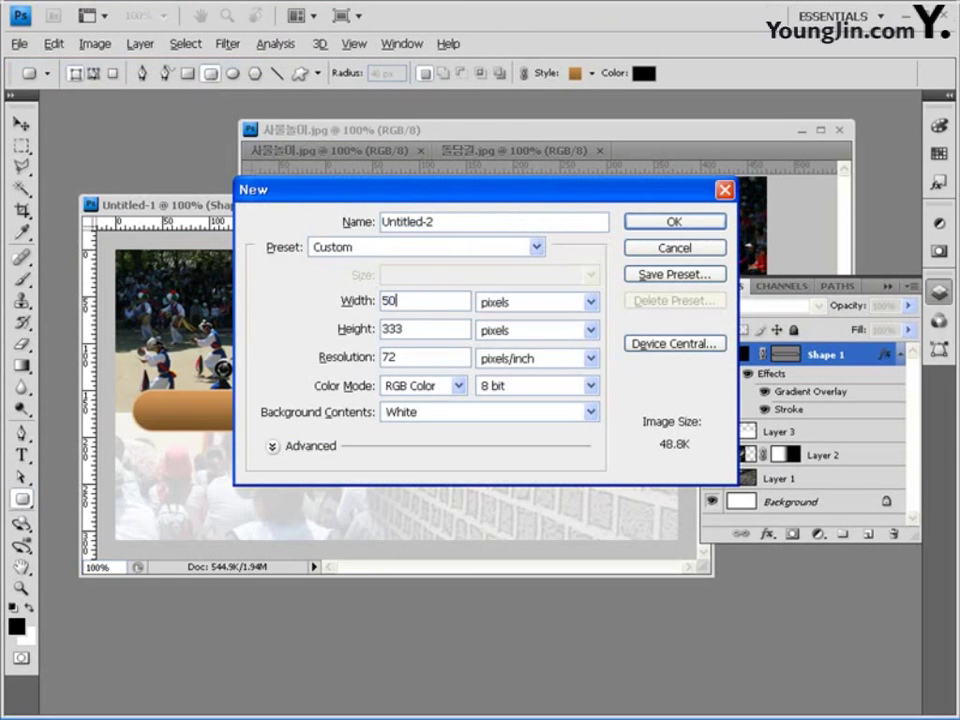
pyautogui.press('Tab')
pyautogui.write('50')
pyautogui.click(688, 221)
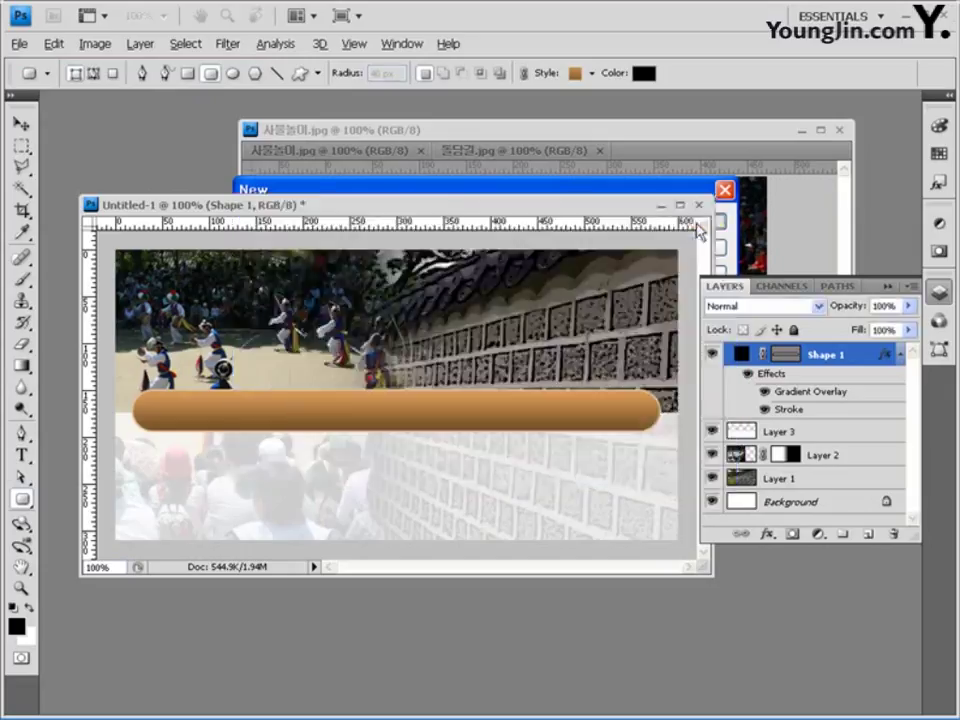
# - Separate the composition window from the 50 × 50 pixel document's window and add a new layer to the small document
pyautogui.moveTo(420, 226); pyautogui.dragTo(296, 288)
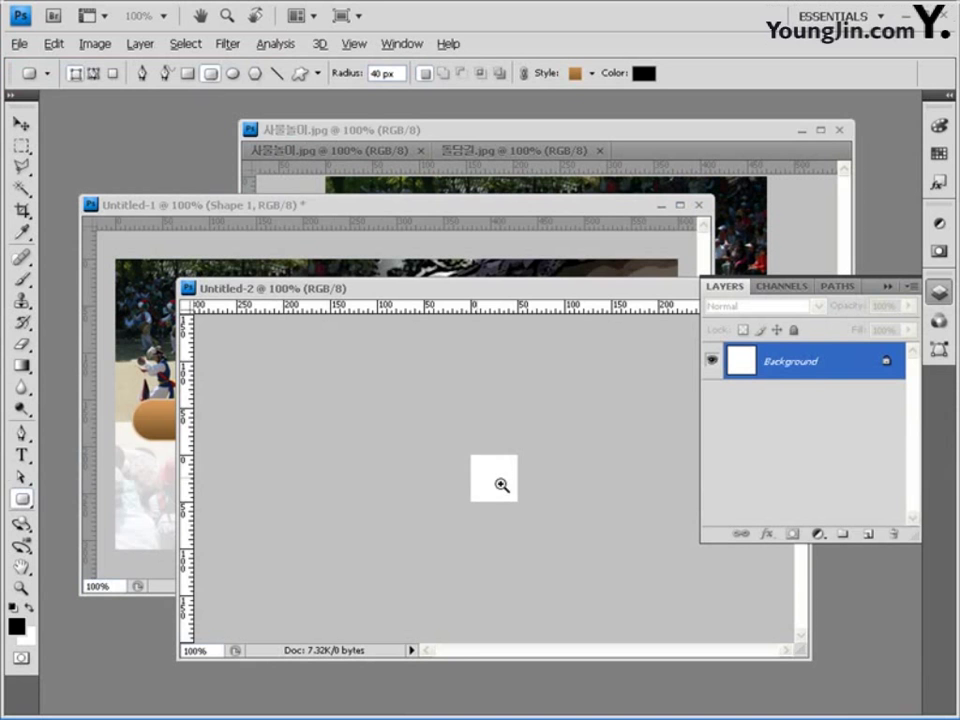
pyautogui.hotkey('ctrl', 'w')
pyautogui.moveTo(413, 206); pyautogui.dragTo(545, 368)
pyautogui.moveTo(232, 288); pyautogui.dragTo(243, 190)
pyautogui.keyDown('ctrl'); pyautogui.click(212, 227); pyautogui.keyUp('ctrl')
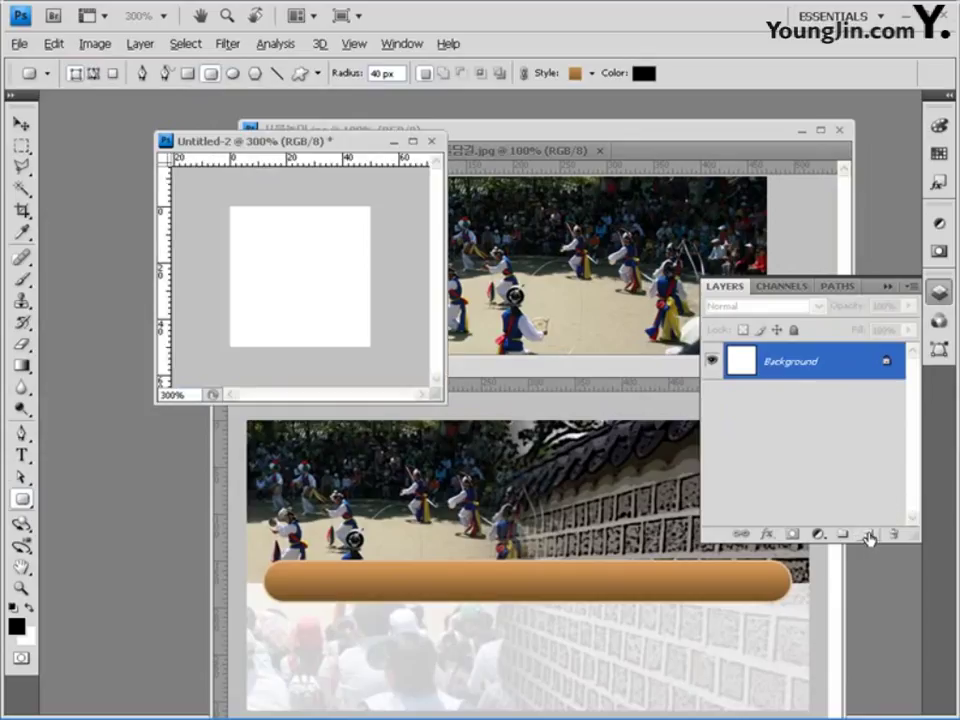
pyautogui.click(868, 535)
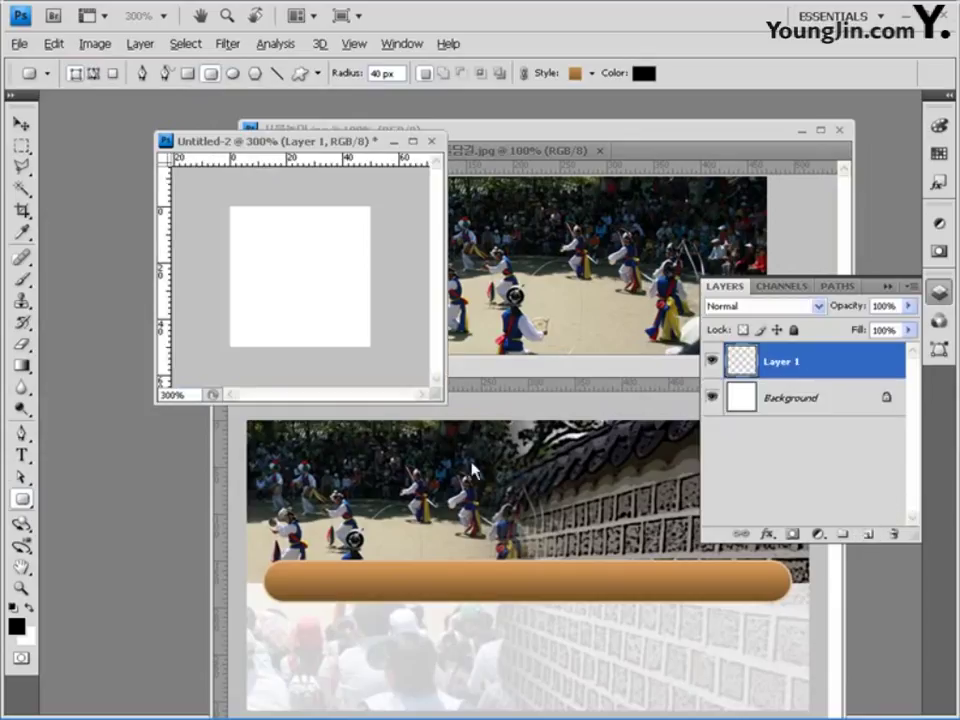
# - Set the Custom Shape tool to fill pixels and choose the square four-petal ornament with small diamonds
pyautogui.click(21, 498)
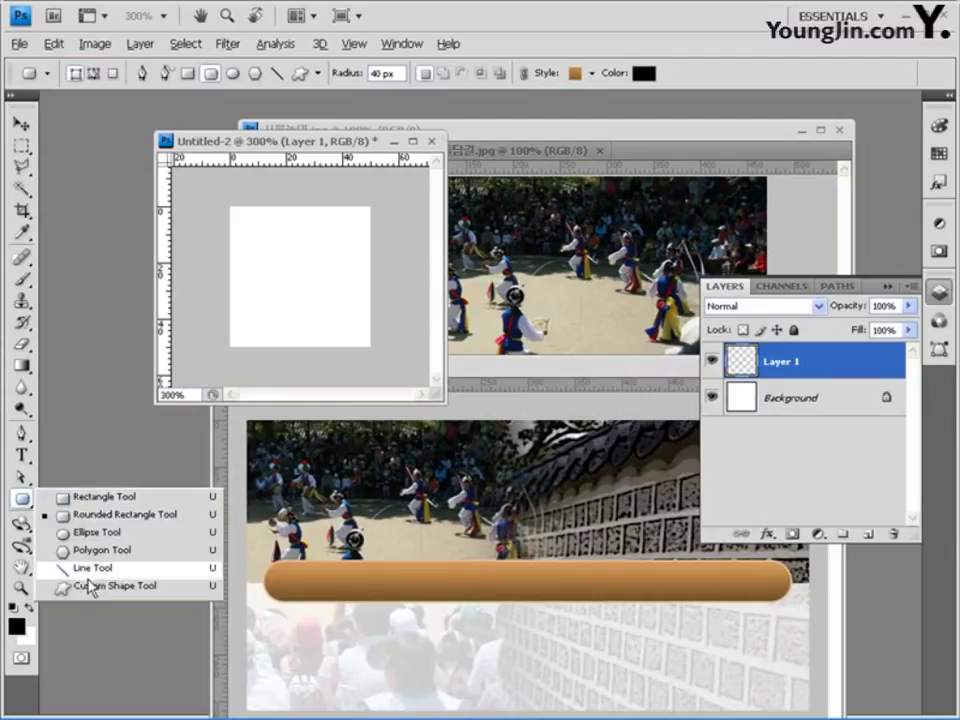
pyautogui.click(97, 588)
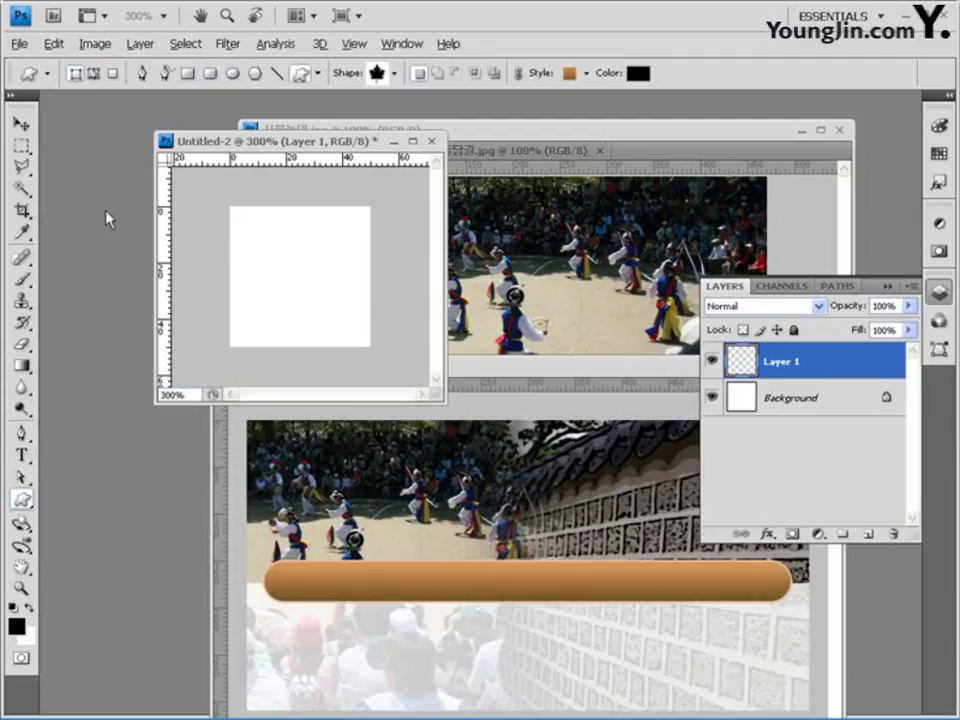
pyautogui.click(114, 74)
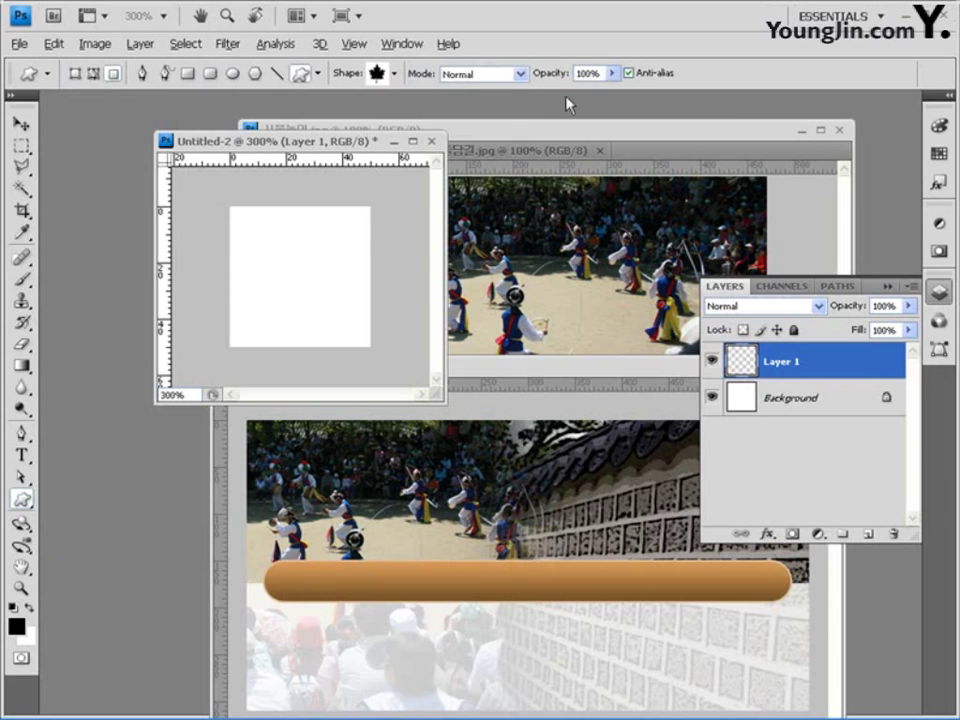
pyautogui.click(396, 74)
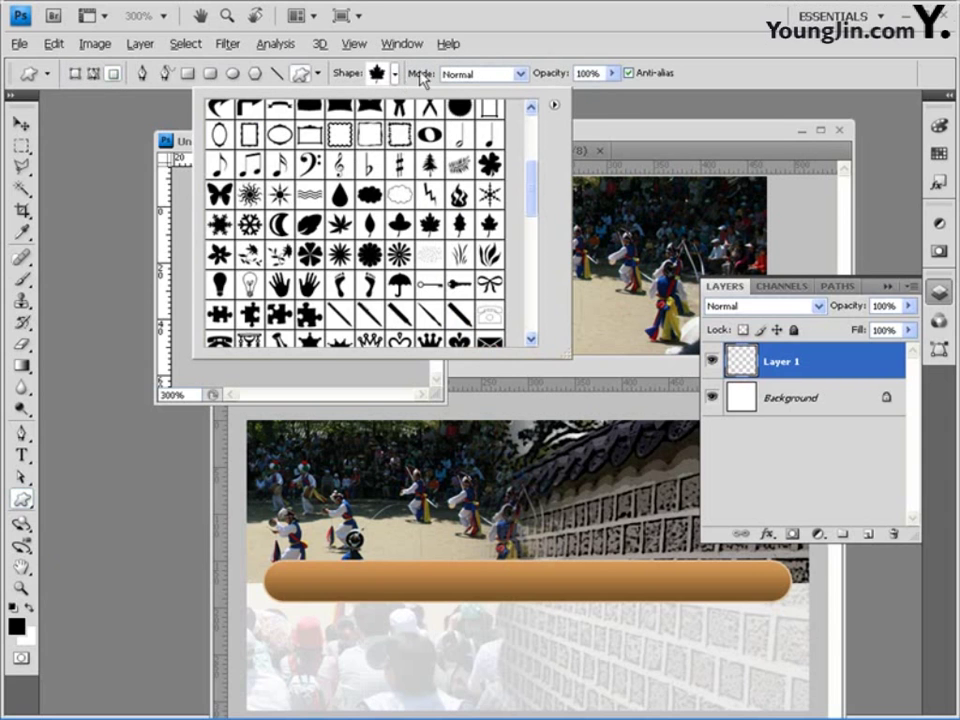
pyautogui.scroll(-3, 365, 220)
pyautogui.click(220, 216)
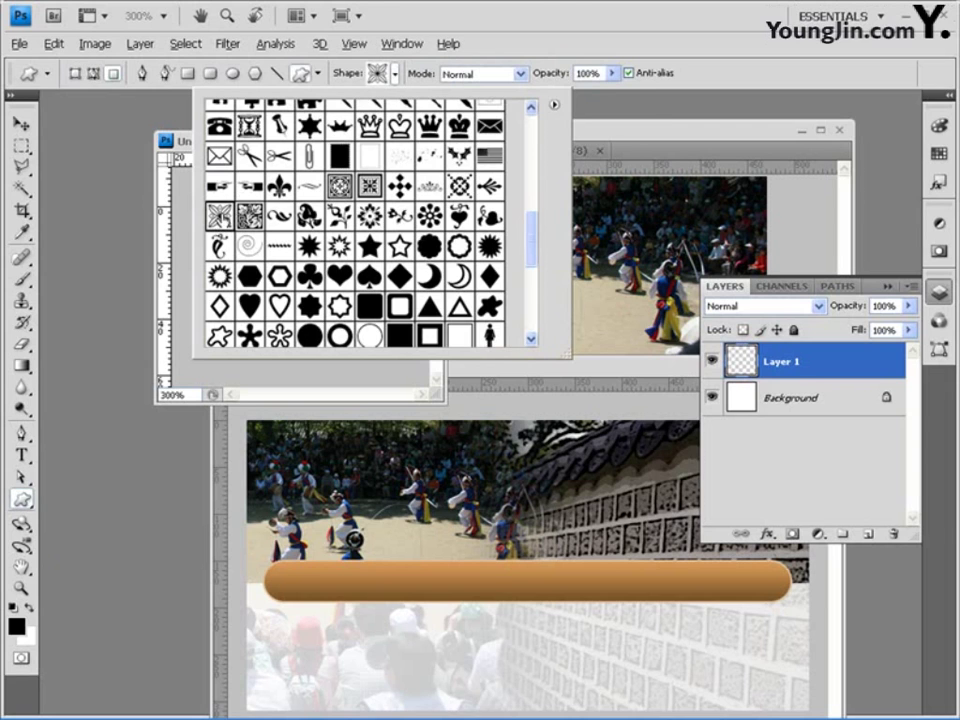
pyautogui.click(563, 18)
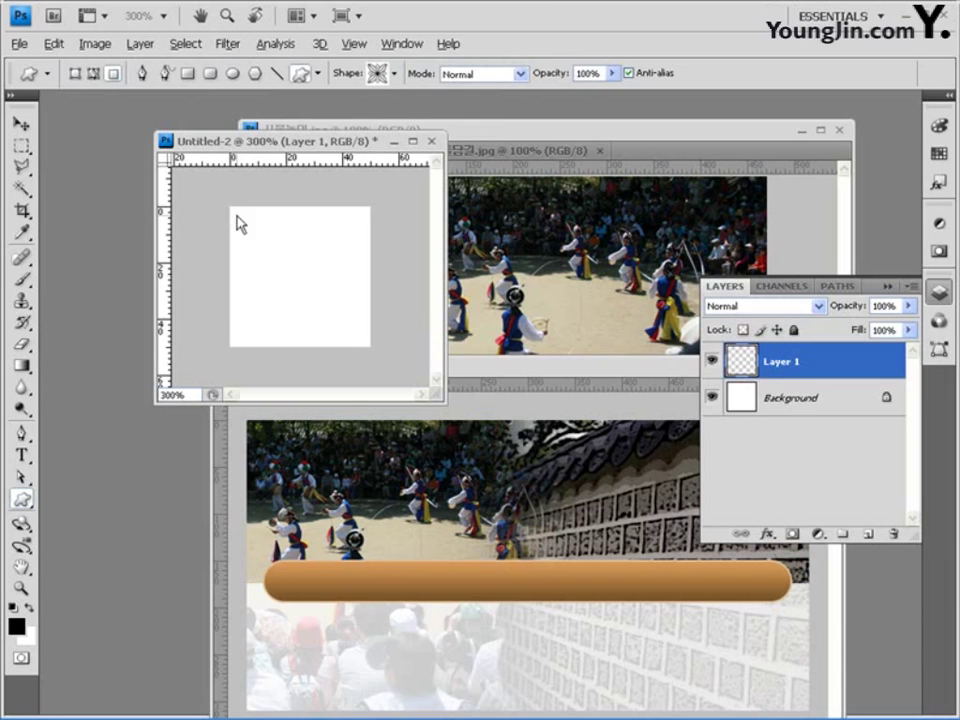
# - Set the foreground color to 6c5128 and draw the four-petal ornament about 43 × 43 px, centered on the new layer
pyautogui.moveTo(236, 214); pyautogui.dragTo(359, 355)
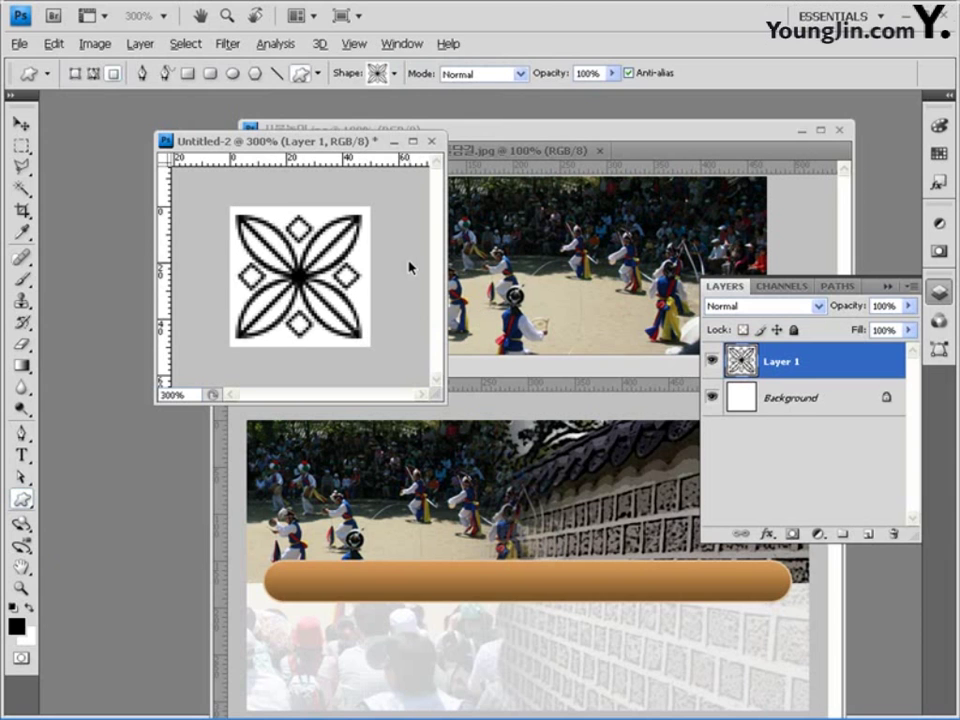
pyautogui.hotkey('ctrl', 'z')
pyautogui.click(17, 626)
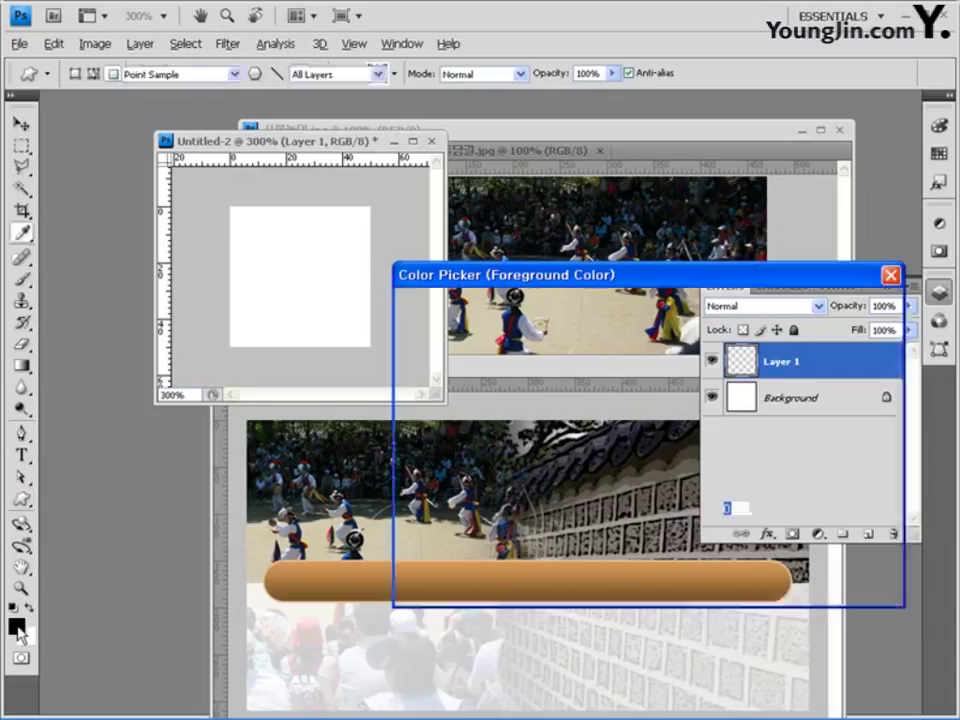
pyautogui.moveTo(744, 585); pyautogui.dragTo(606, 595)
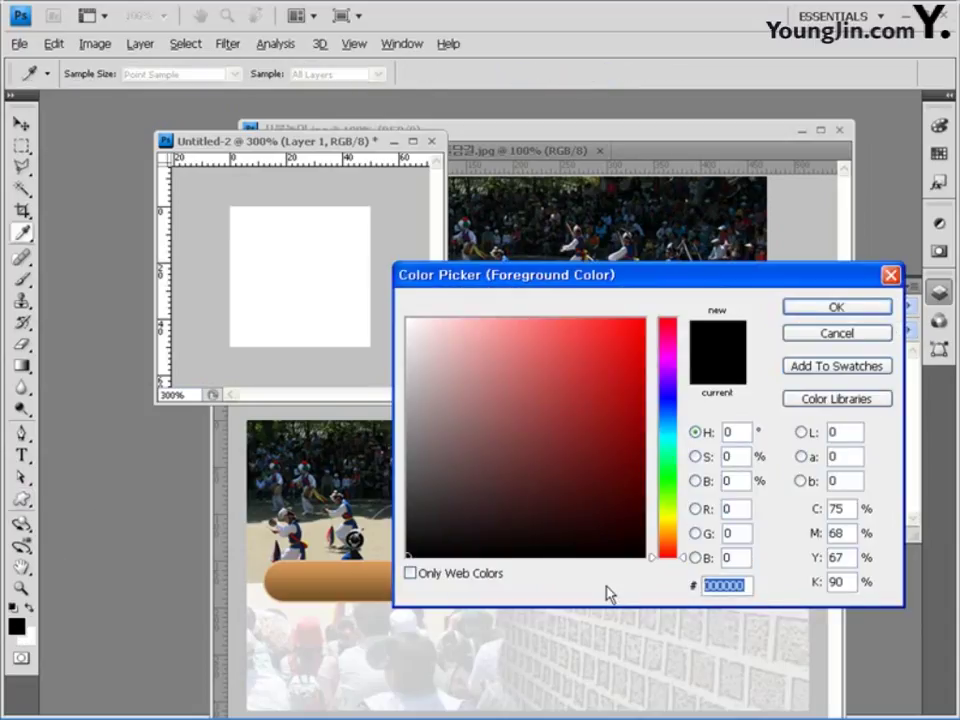
pyautogui.write('6c')
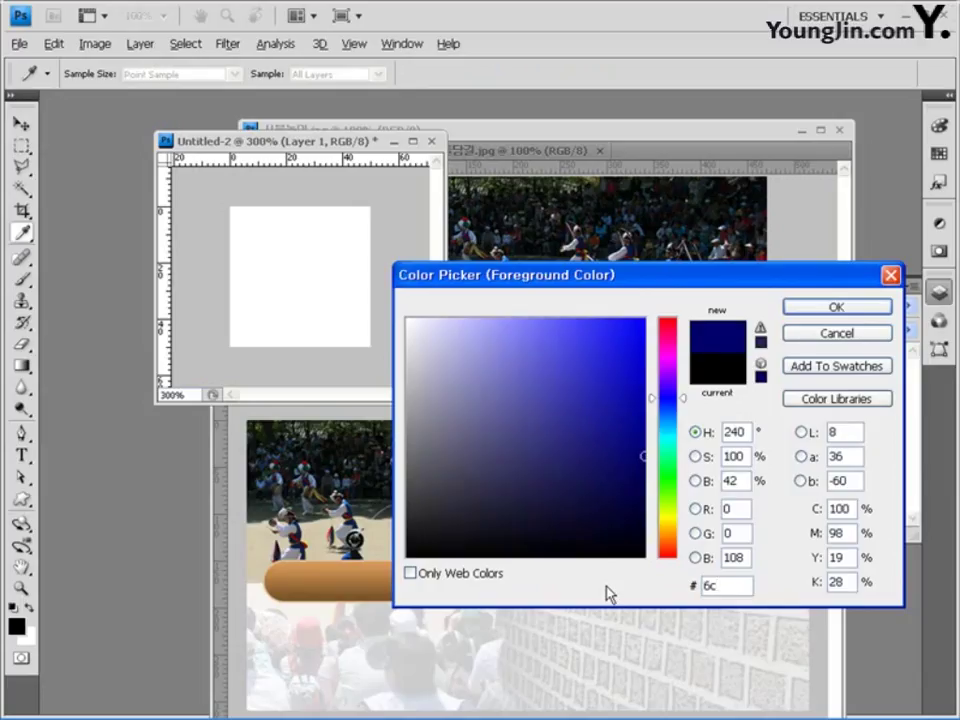
pyautogui.write('5128')
pyautogui.press('Return')
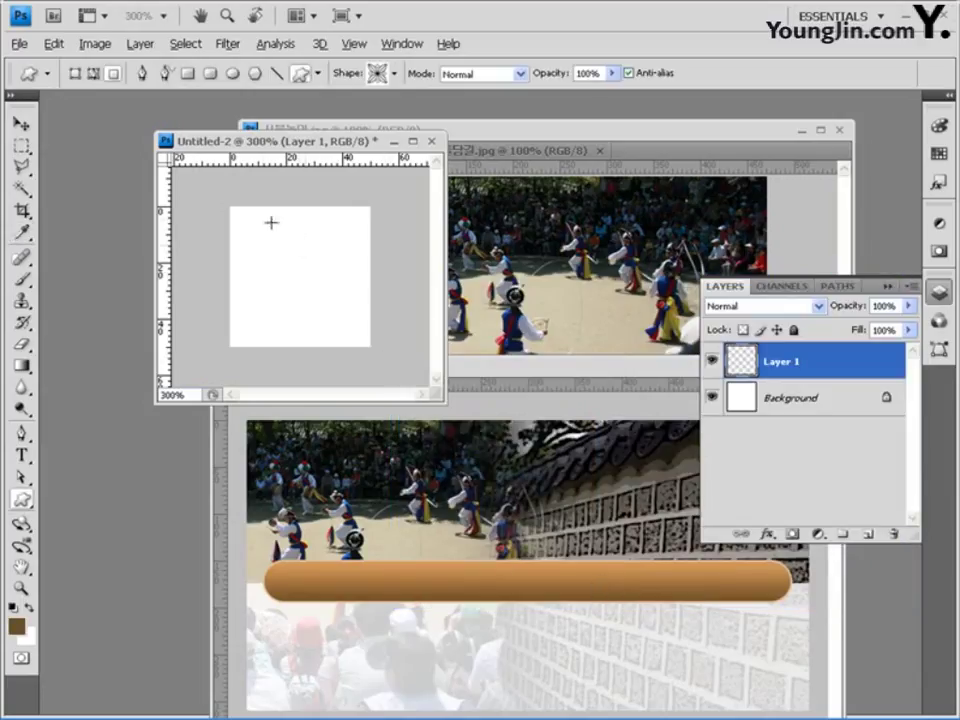
pyautogui.moveTo(240, 216); pyautogui.dragTo(362, 338)
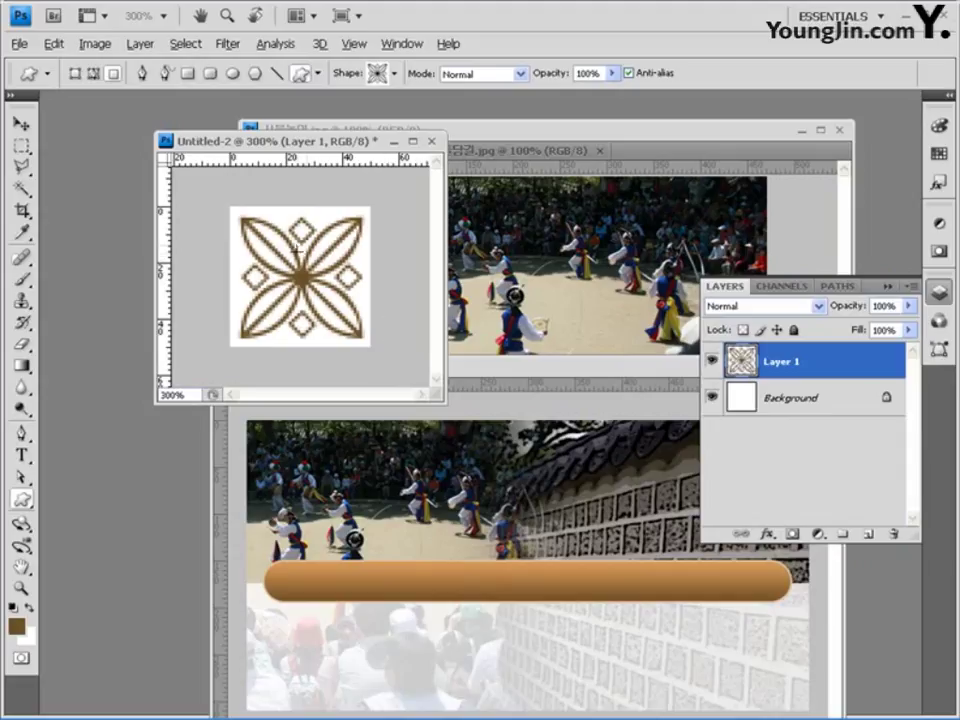
# - Hide the Background layer of the 50 × 50 pixel document, leaving only the ornament layer shown
pyautogui.click(712, 398)
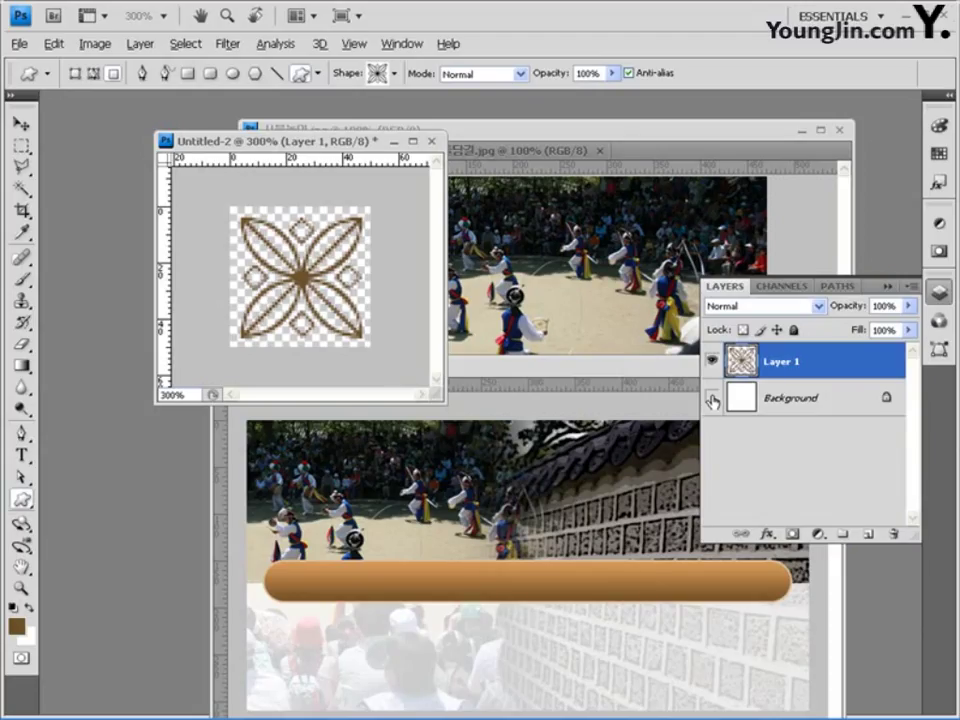
pyautogui.click(712, 398)
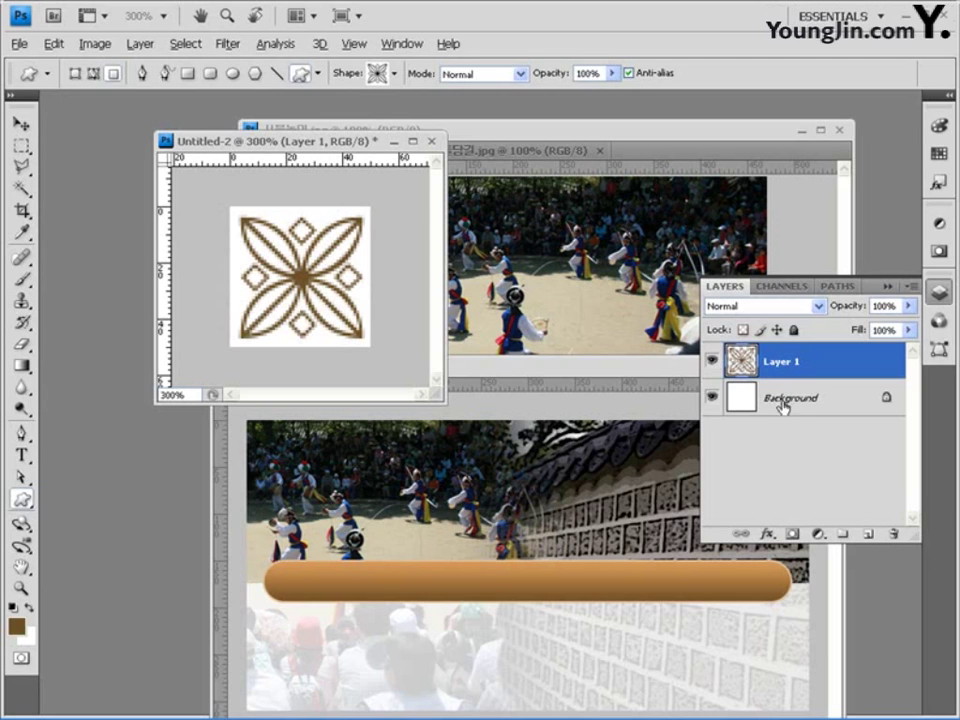
pyautogui.click(712, 398)
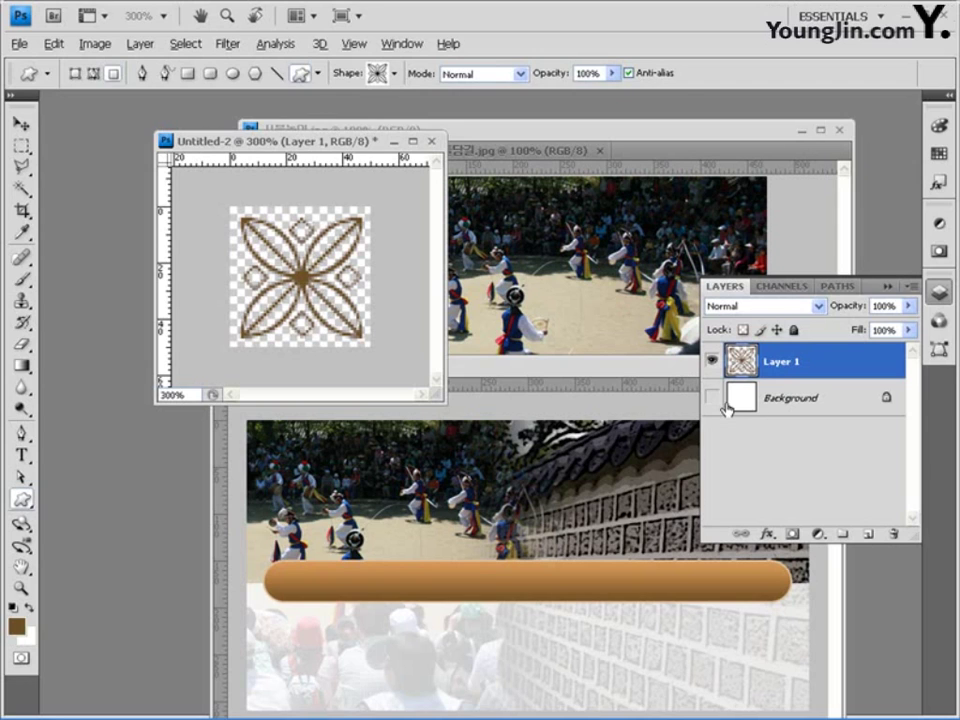
# - Select the whole canvas of the ornament document and define it as a pattern named 문양
pyautogui.hotkey('ctrl', 'a')
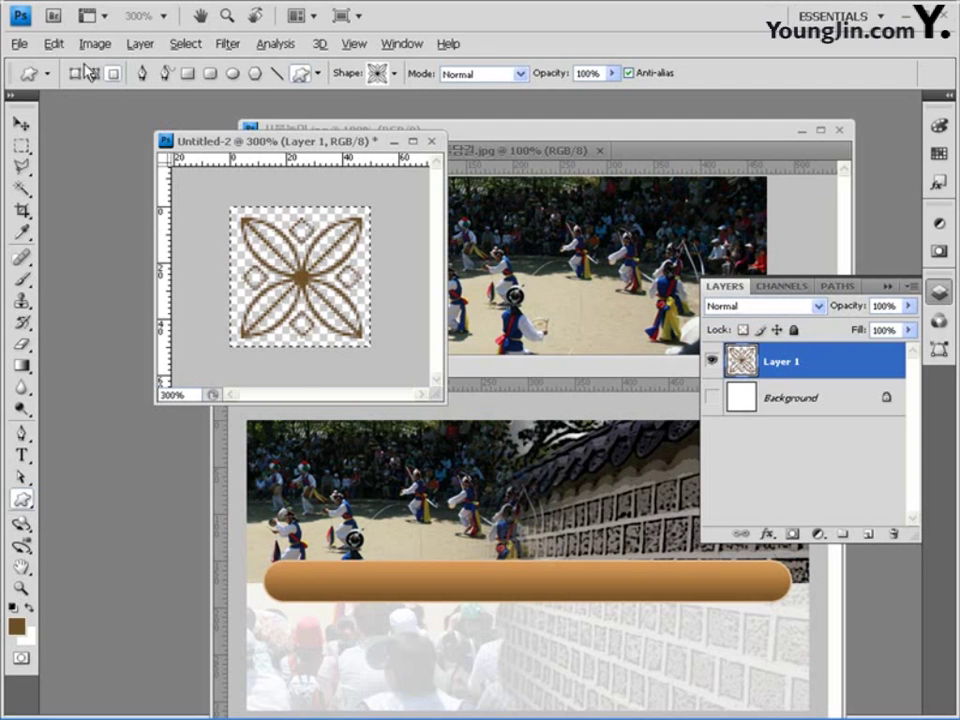
pyautogui.click(54, 45)
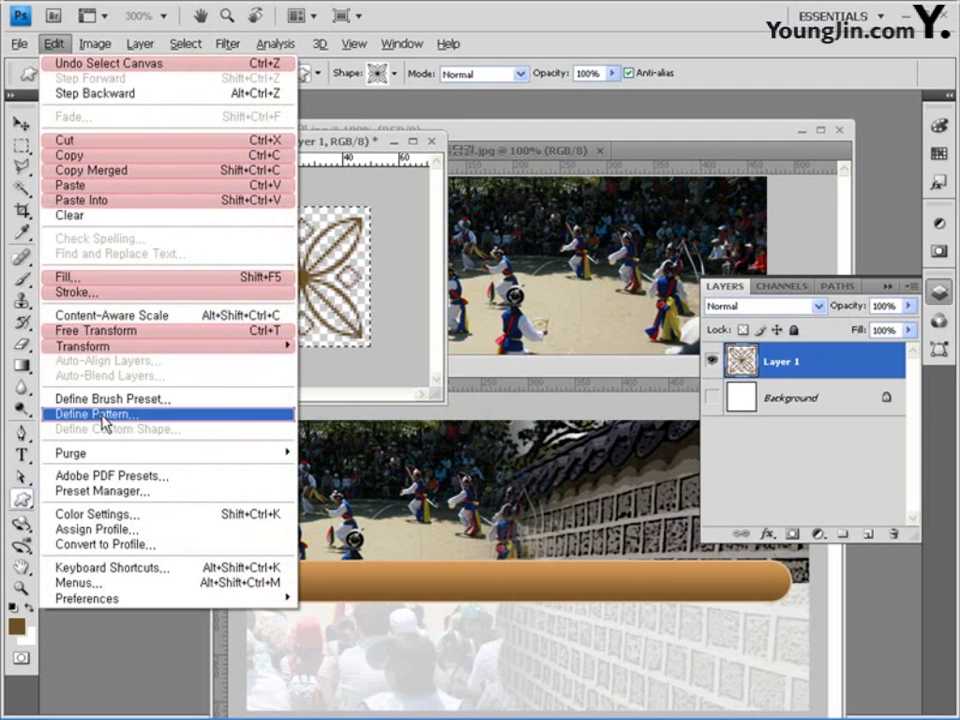
pyautogui.click(104, 415)
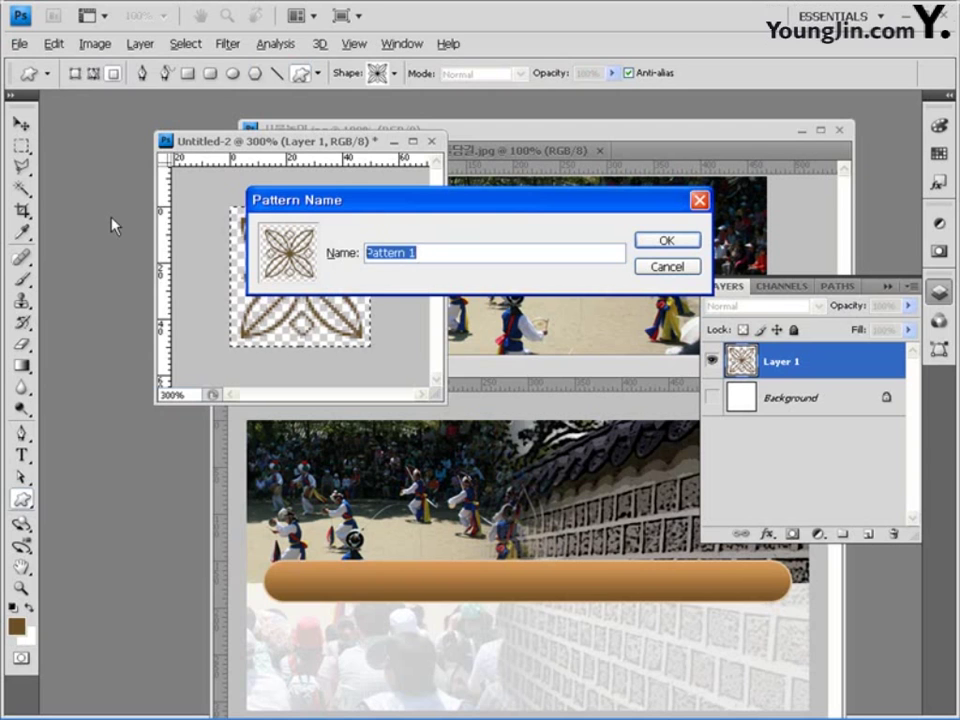
pyautogui.write('a')
pyautogui.press('BackSpace')
pyautogui.write('문양')
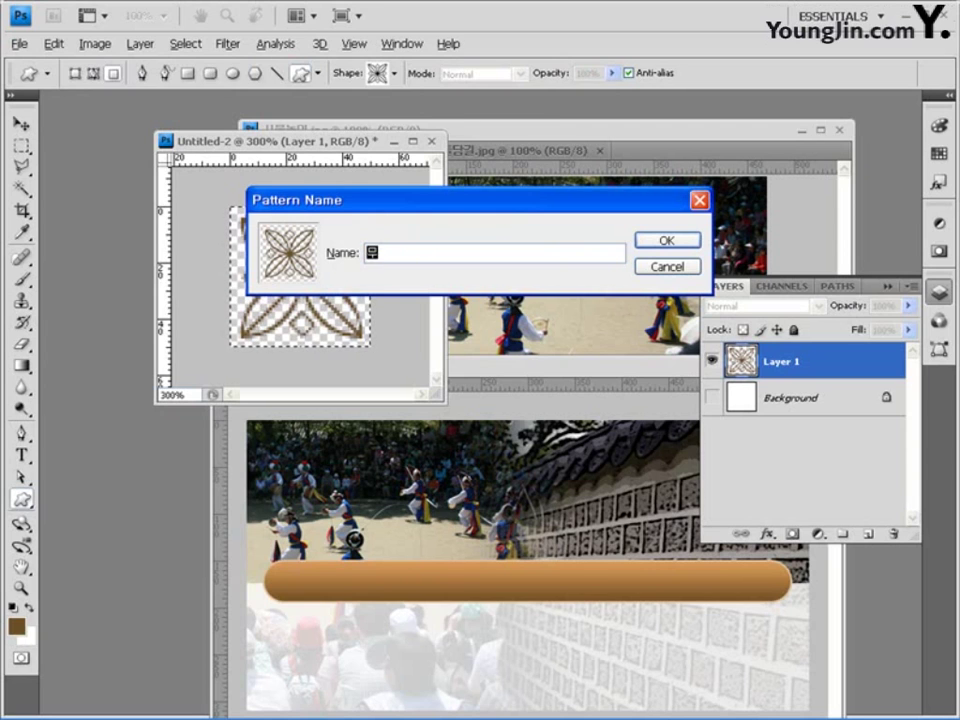
pyautogui.click(669, 245)
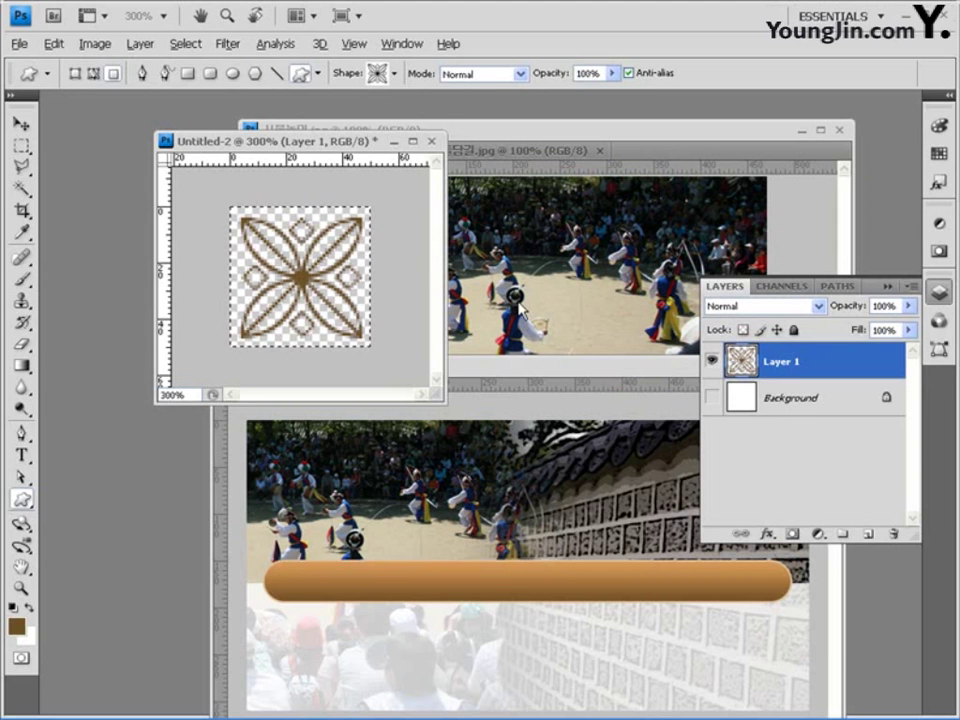
# - Minimize the ornament and 사물놀이 document windows and move the composition window up into the cleared workspace
pyautogui.click(396, 141)
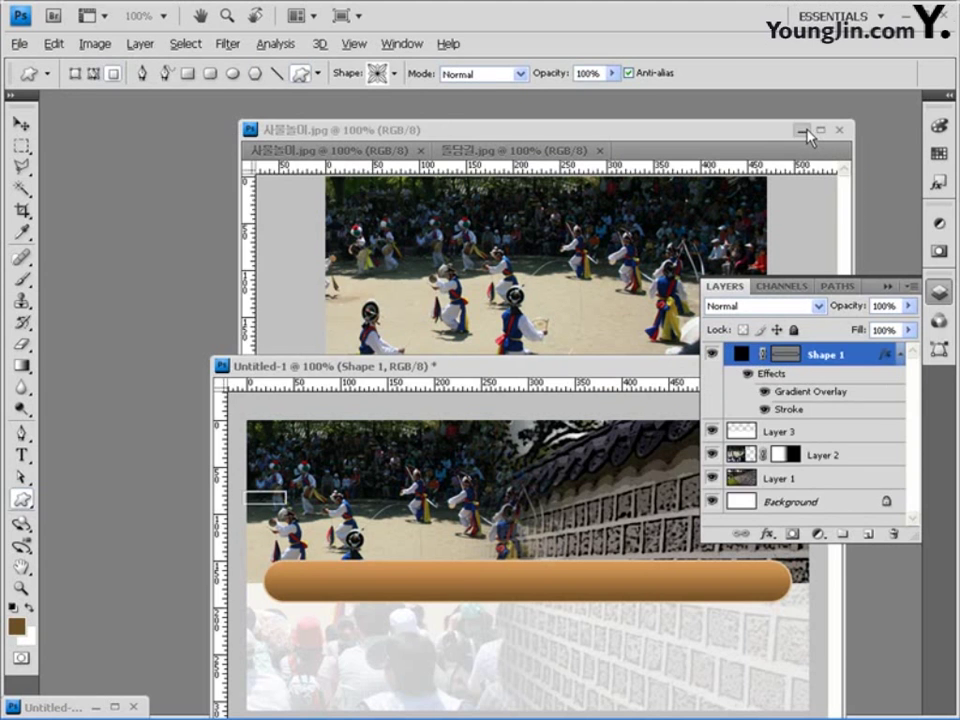
pyautogui.click(802, 130)
pyautogui.moveTo(582, 370); pyautogui.dragTo(452, 143)
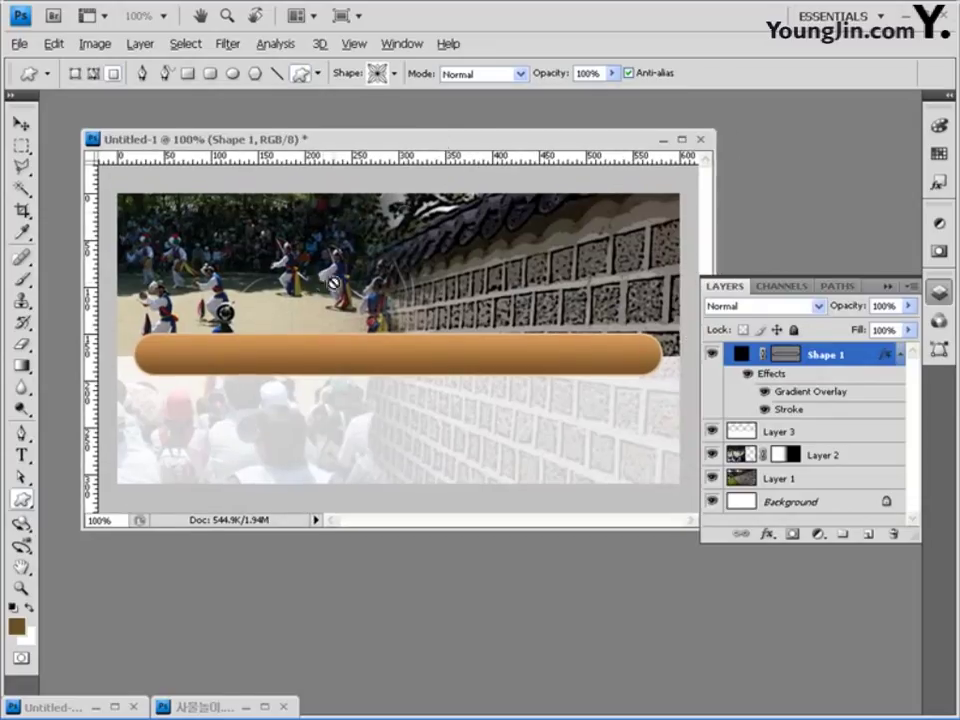
# - Select a full-width rectangle about 600 × 110 px below the menu bar and add a new layer
pyautogui.click(20, 147)
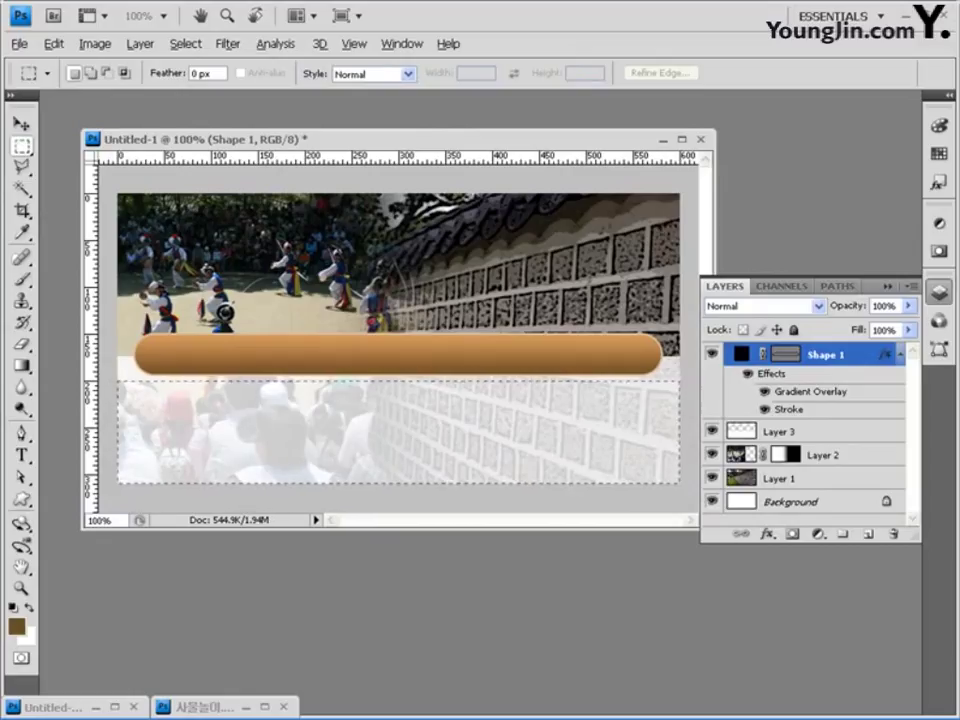
pyautogui.moveTo(110, 381); pyautogui.dragTo(685, 486)
pyautogui.click(868, 534)
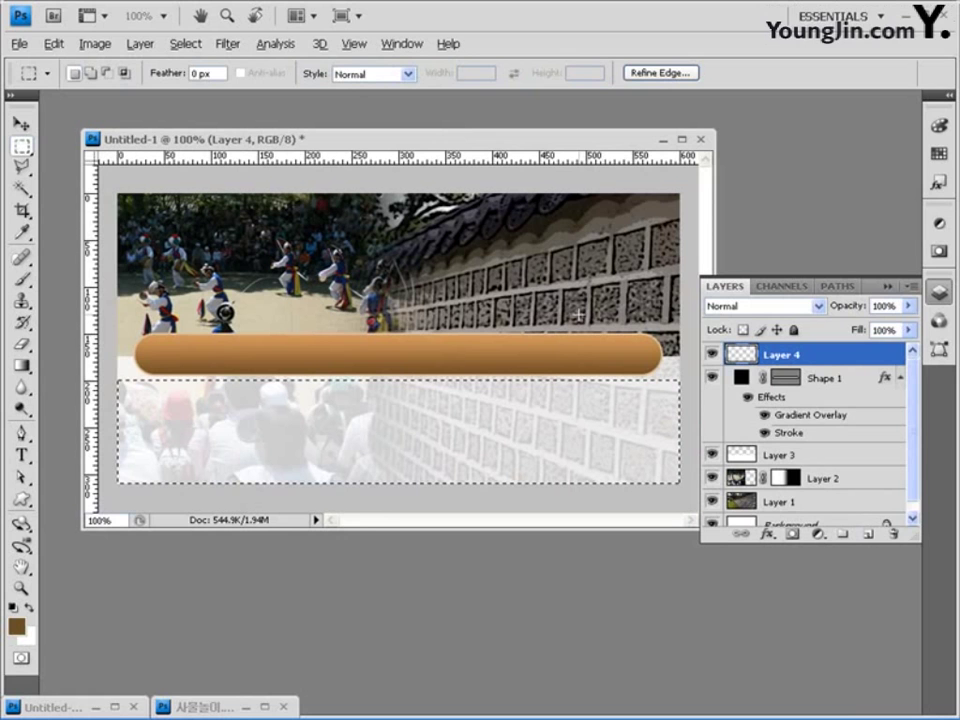
# - Fill the selection on the new layer with the custom ornament pattern in Normal mode at 100% opacity
pyautogui.click(53, 43)
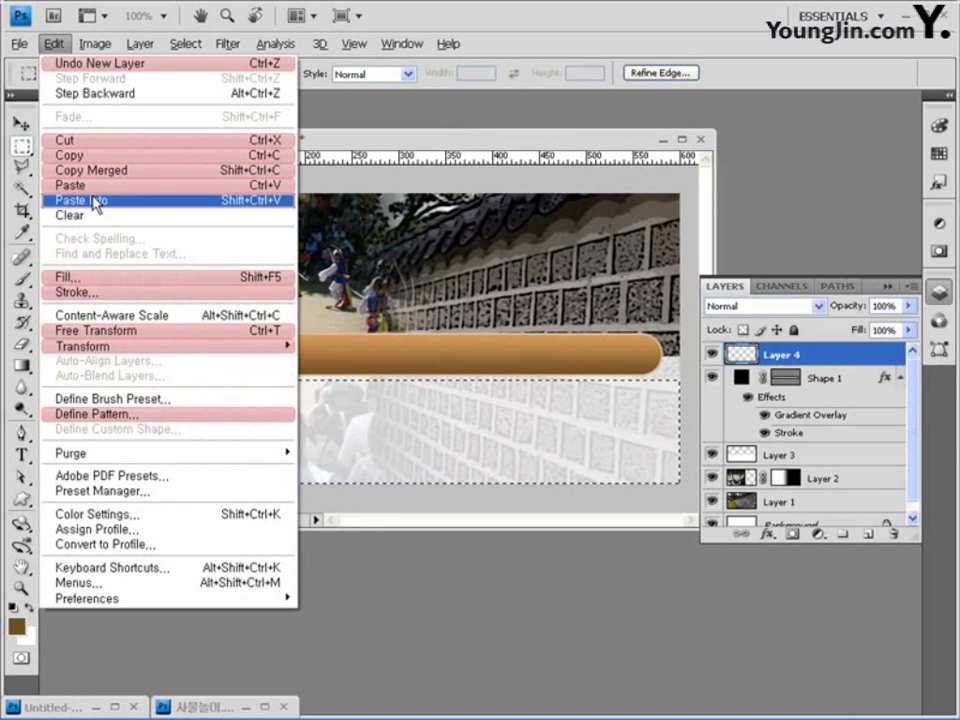
pyautogui.click(108, 278)
pyautogui.click(229, 178)
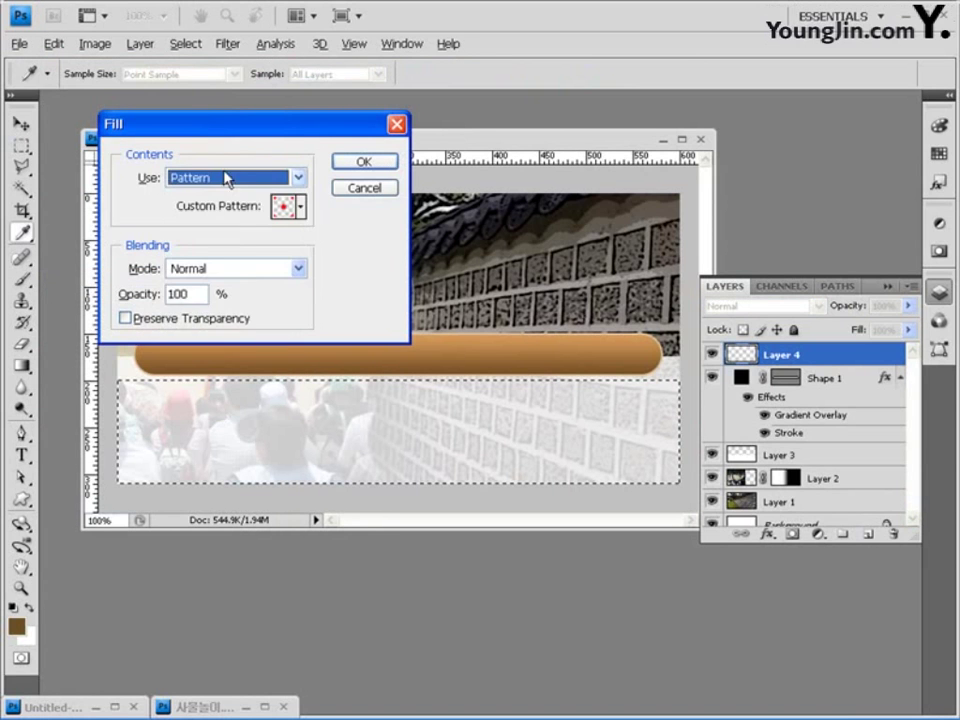
pyautogui.click(301, 209)
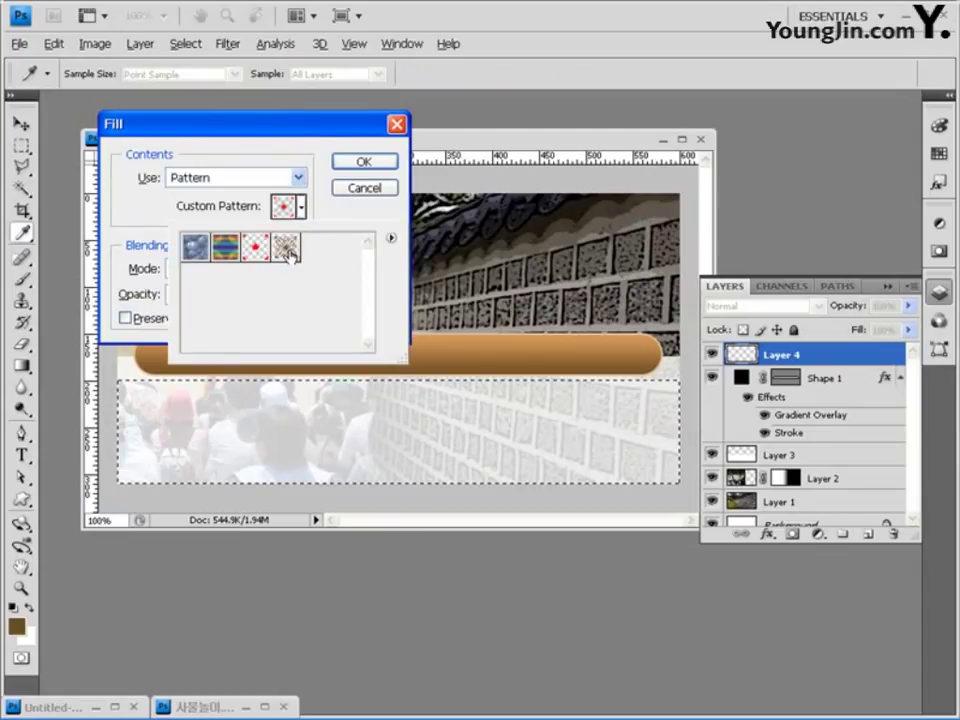
pyautogui.click(288, 255)
pyautogui.click(324, 132)
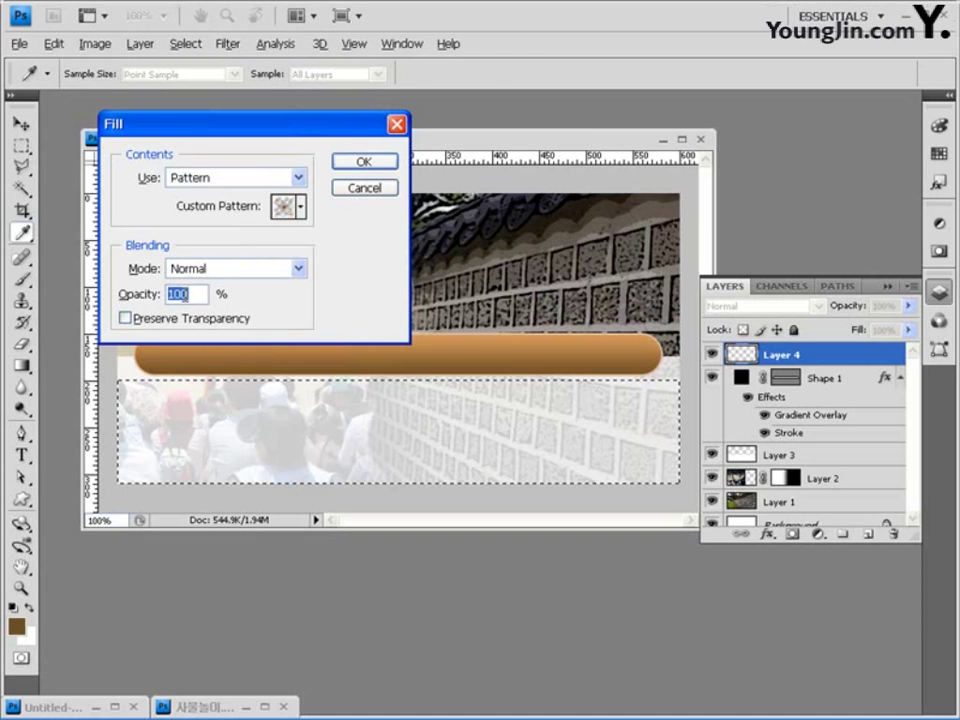
pyautogui.click(364, 163)
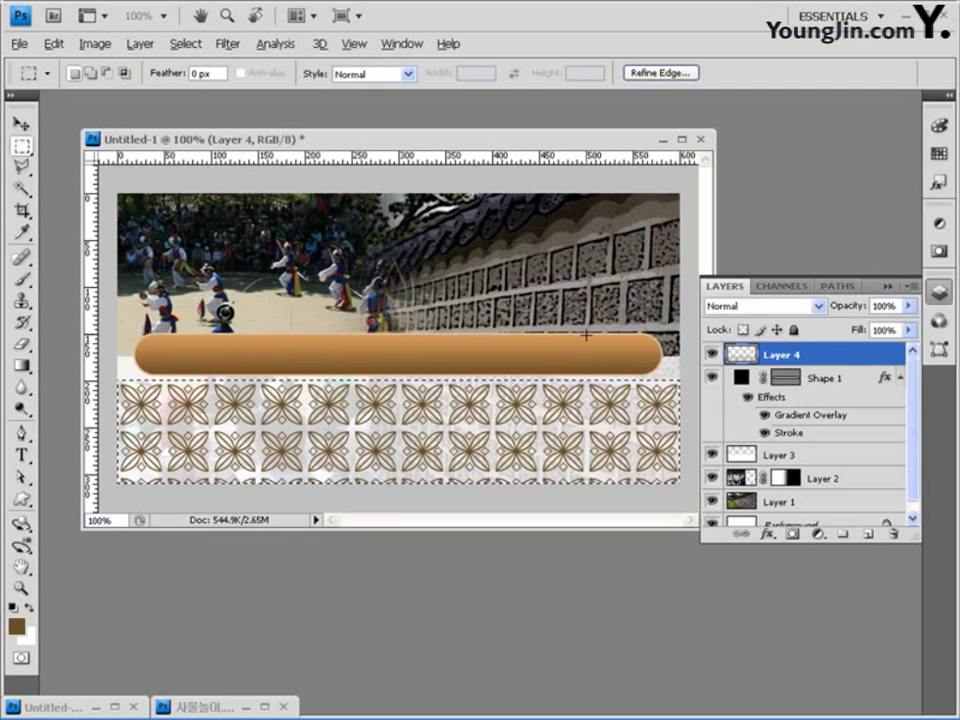
# - Set the pattern layer's opacity to 60% and deselect the filled area
pyautogui.click(884, 305)
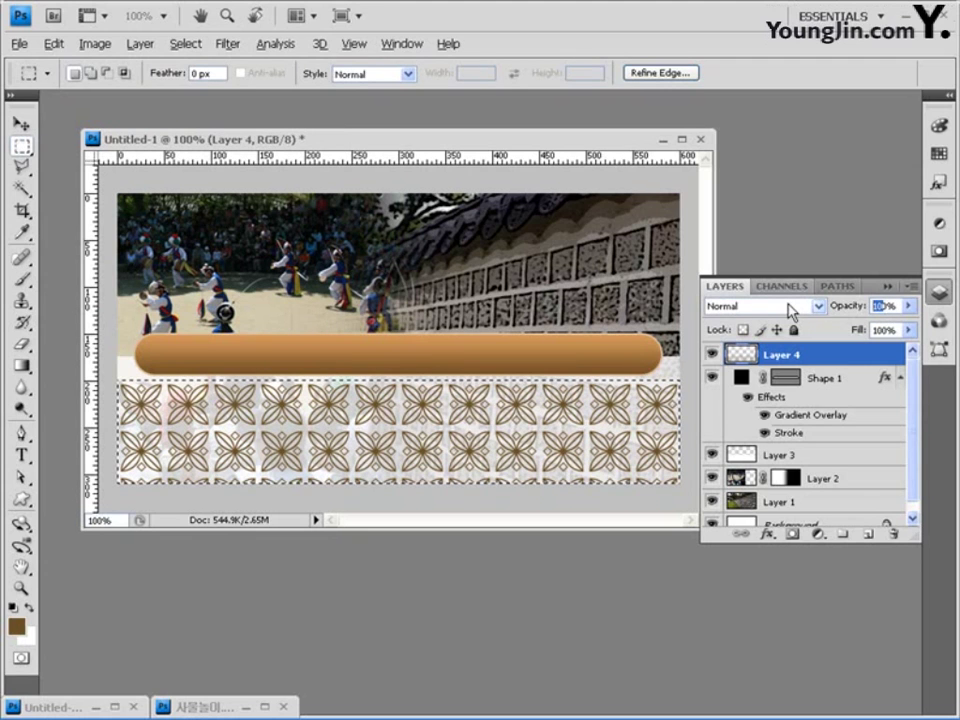
pyautogui.write('60')
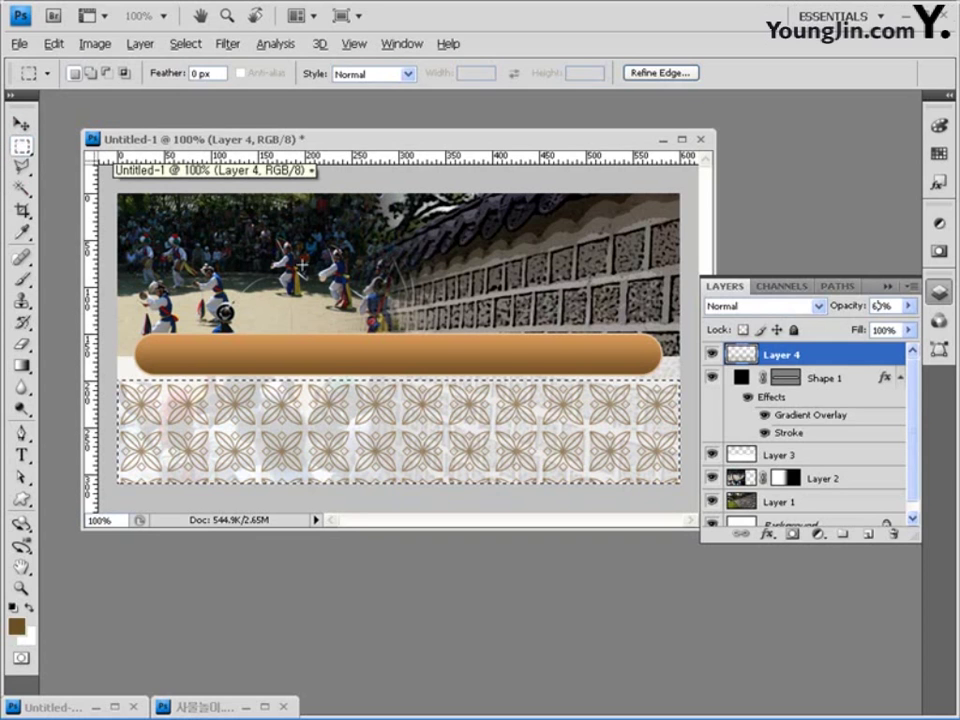
pyautogui.hotkey('ctrl', 'd')
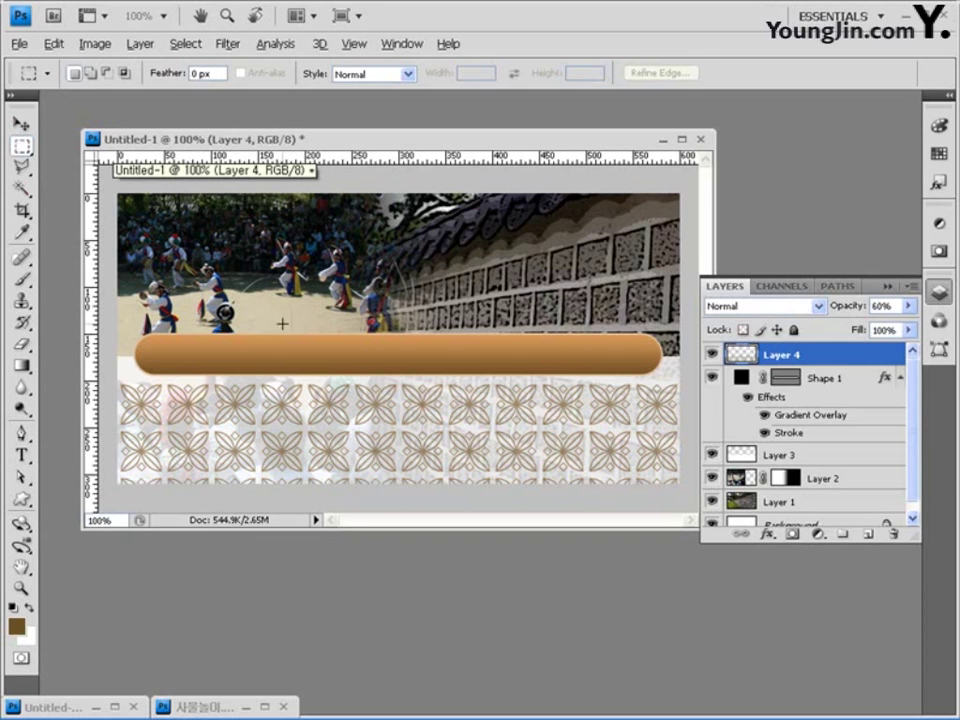
# - Add the white 18 pt 굴림 text "여는마당 / 소리마당 / 공연마당 / 어울림마당" on the orange menu bar
pyautogui.click(21, 455)
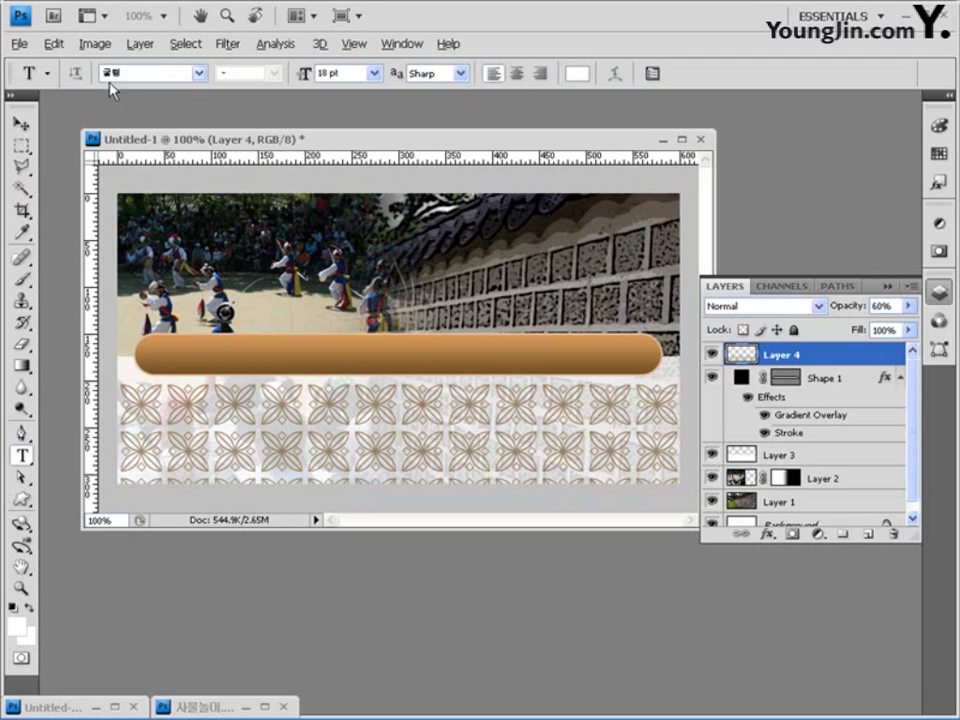
pyautogui.moveTo(332, 77); pyautogui.dragTo(317, 75)
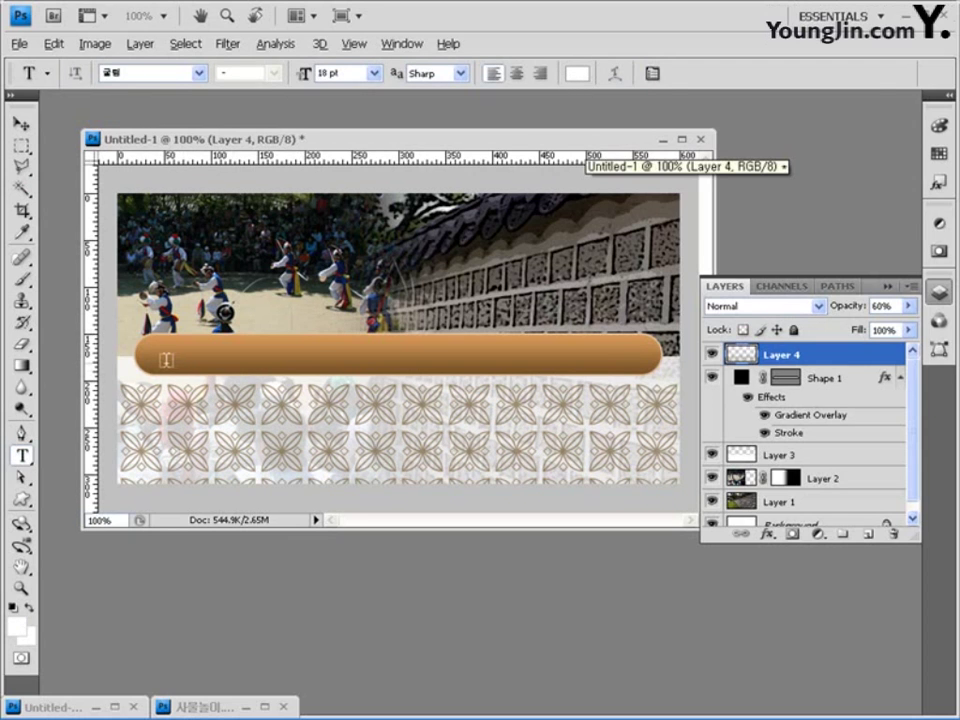
pyautogui.click(164, 359)
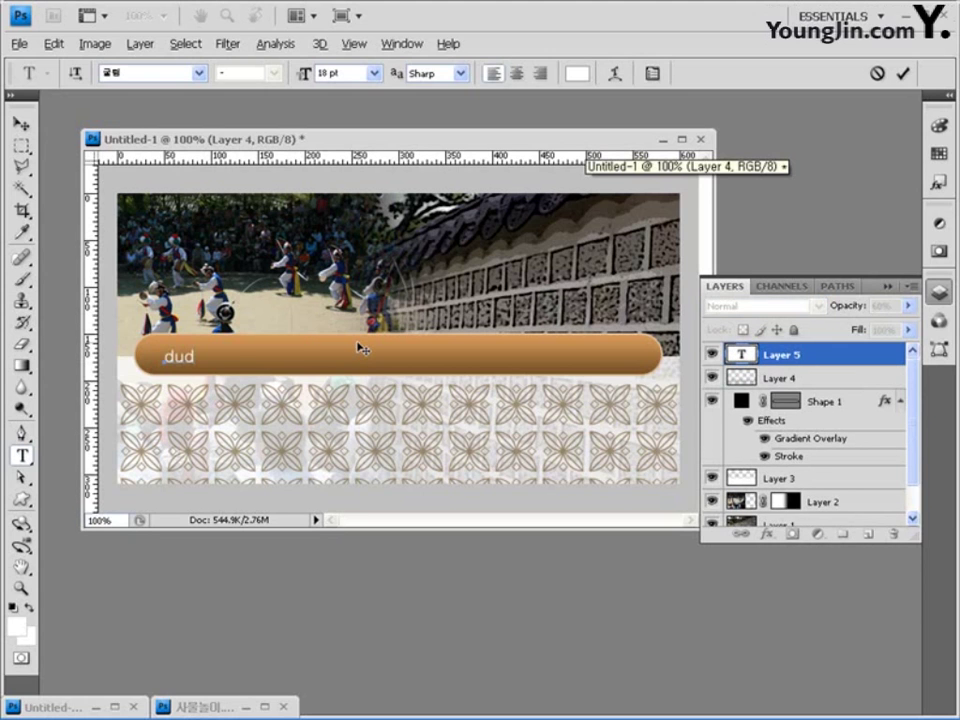
pyautogui.write('d')
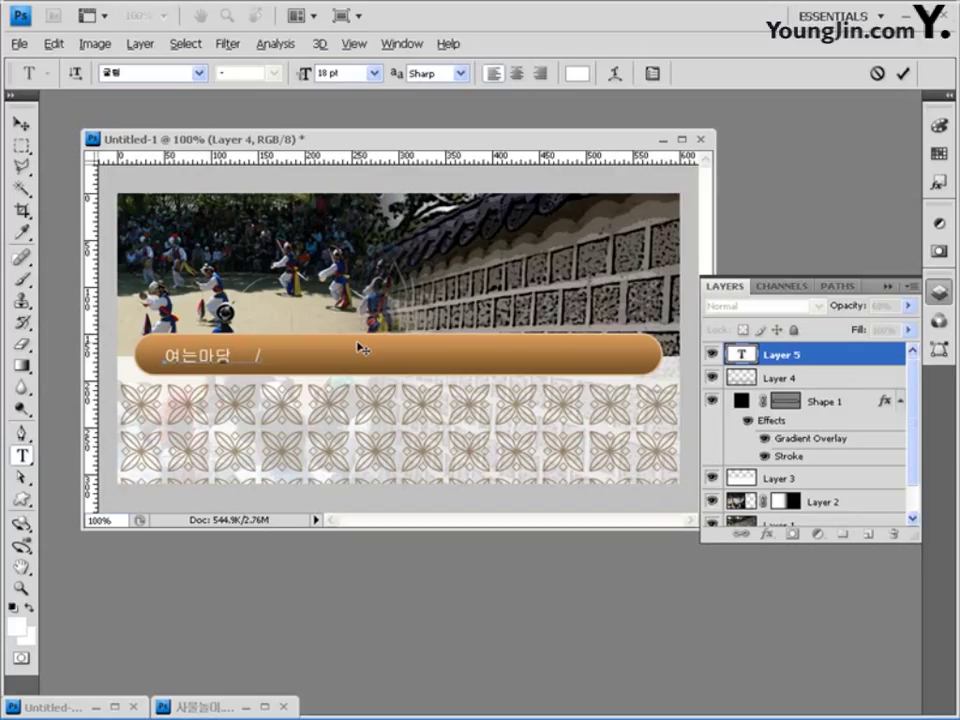
pyautogui.write('소리마디')
pyautogui.write('ㅇ')
pyautogui.write(' /   공연마당   /   어울림마당')
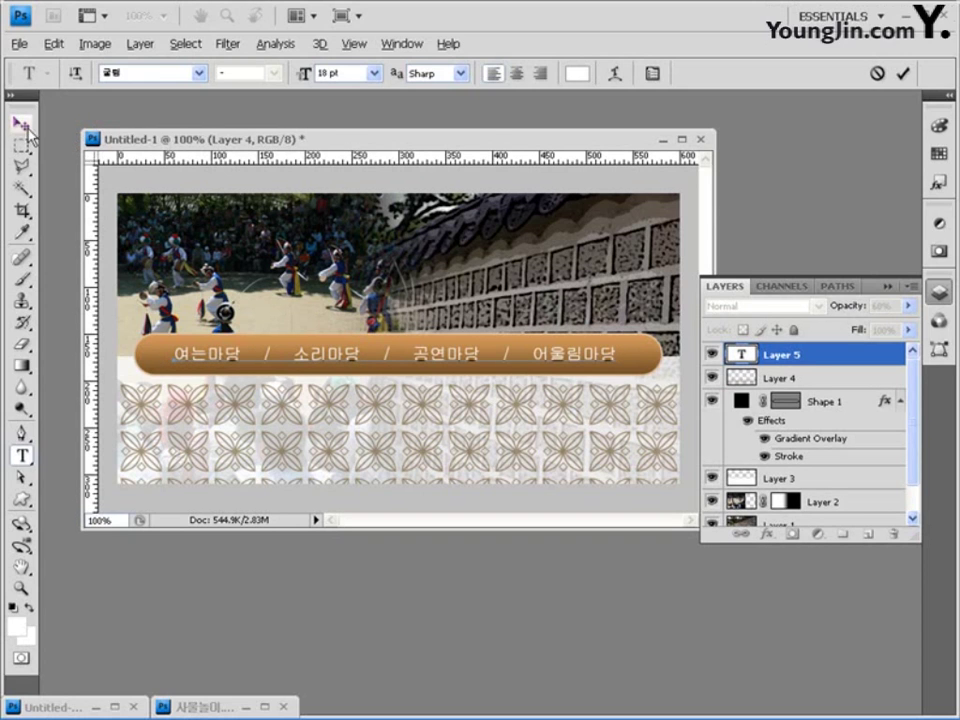
pyautogui.click(20, 123)
# - Add the white 24 pt 궁서 text "전통이 살아 있는 거리" over the stone wall photo
pyautogui.click(22, 456)
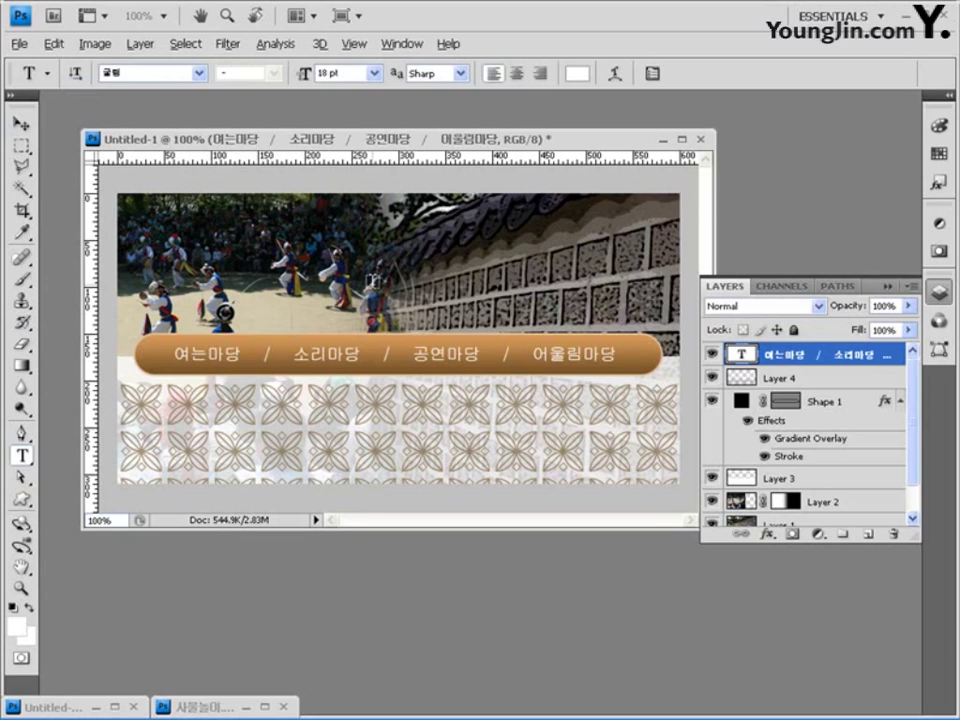
pyautogui.click(406, 277)
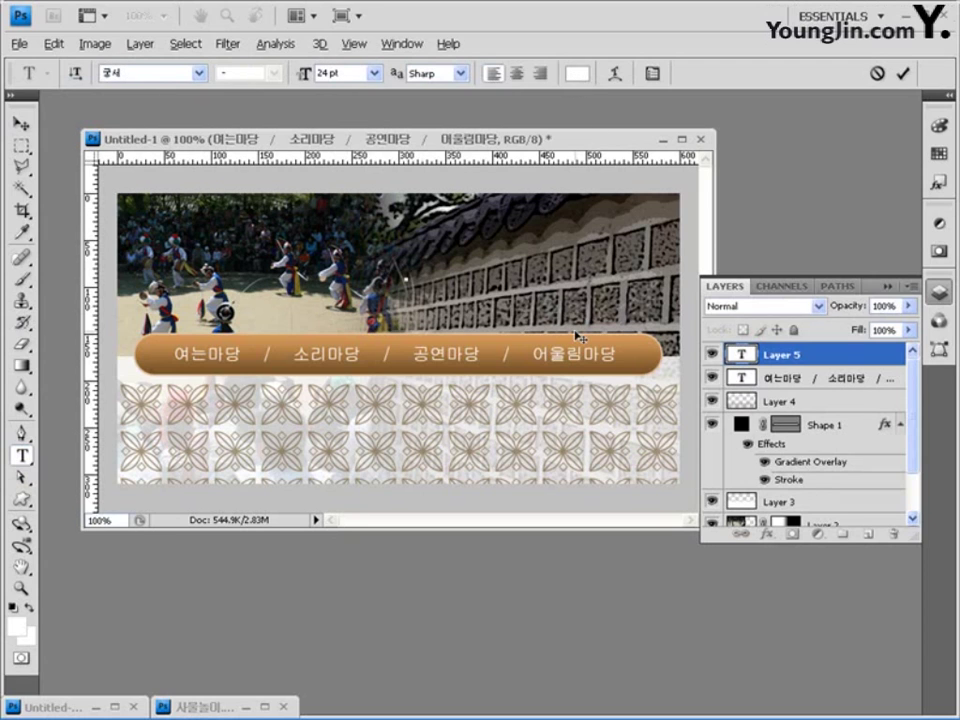
pyautogui.write('전통')
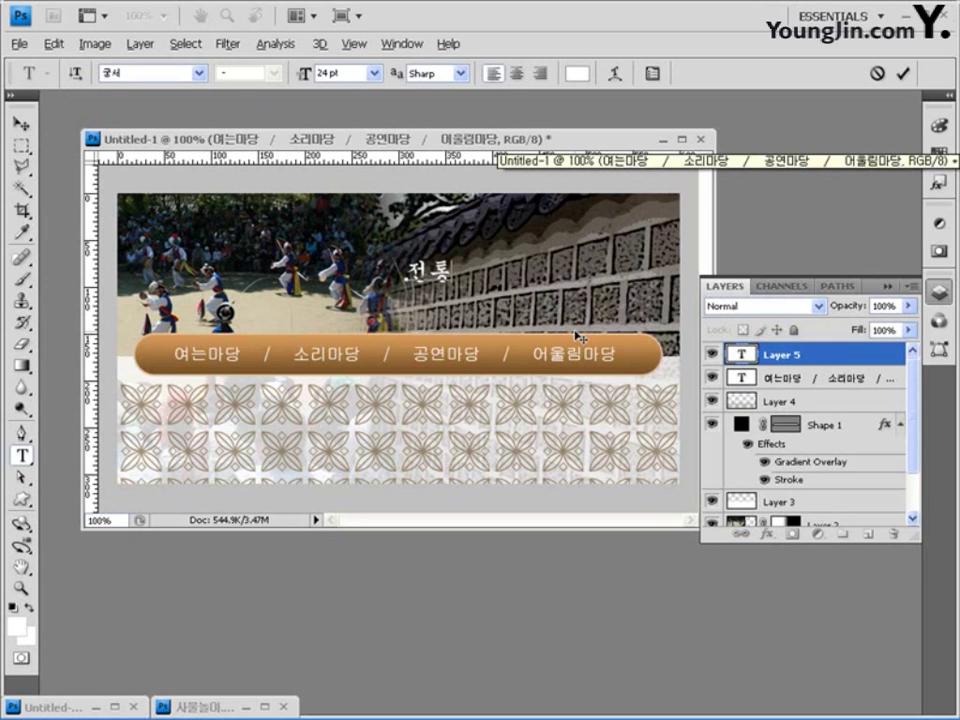
pyautogui.write('이')
pyautogui.press('BackSpace')
pyautogui.press('BackSpace')
pyautogui.press('BackSpace')
pyautogui.press('BackSpace')
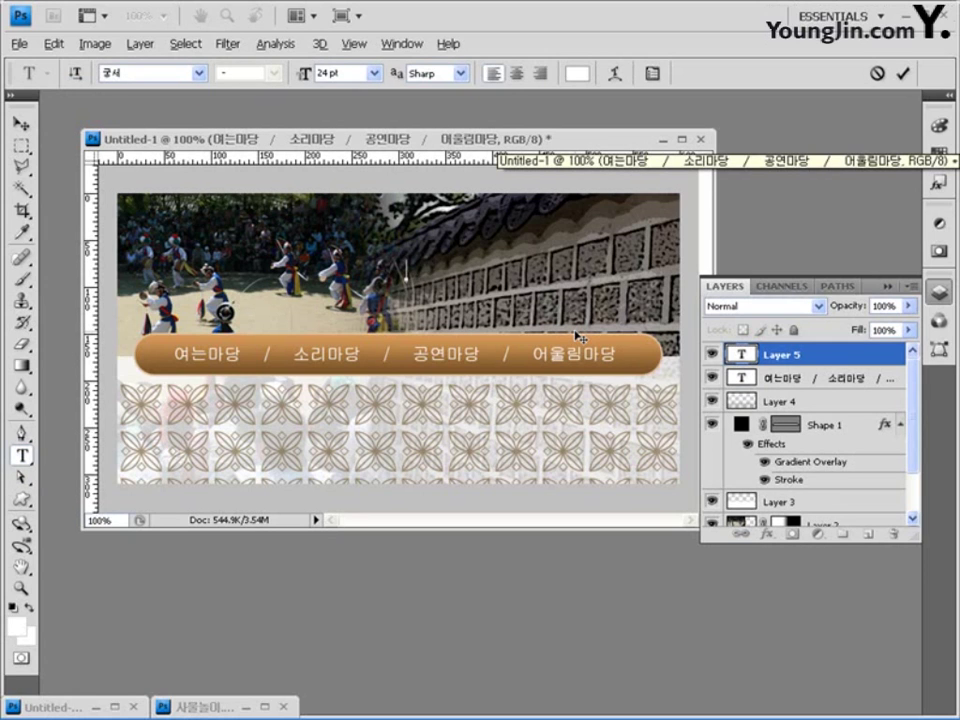
pyautogui.write('전통이 살아')
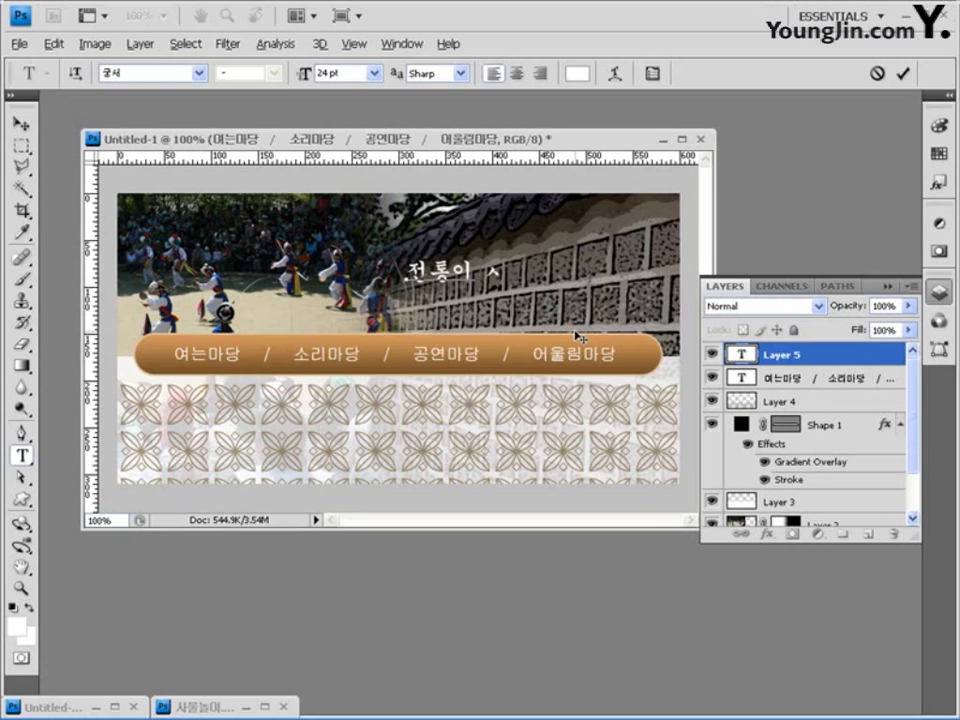
pyautogui.write(' 있는 거리')
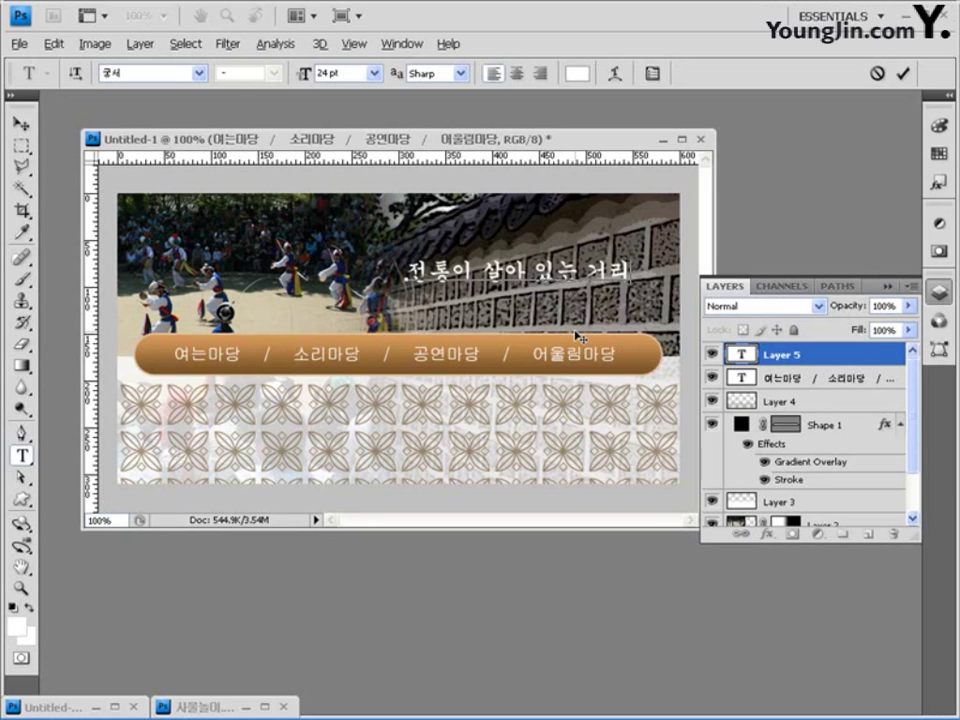
pyautogui.hotkey('ctrl', 'Return')
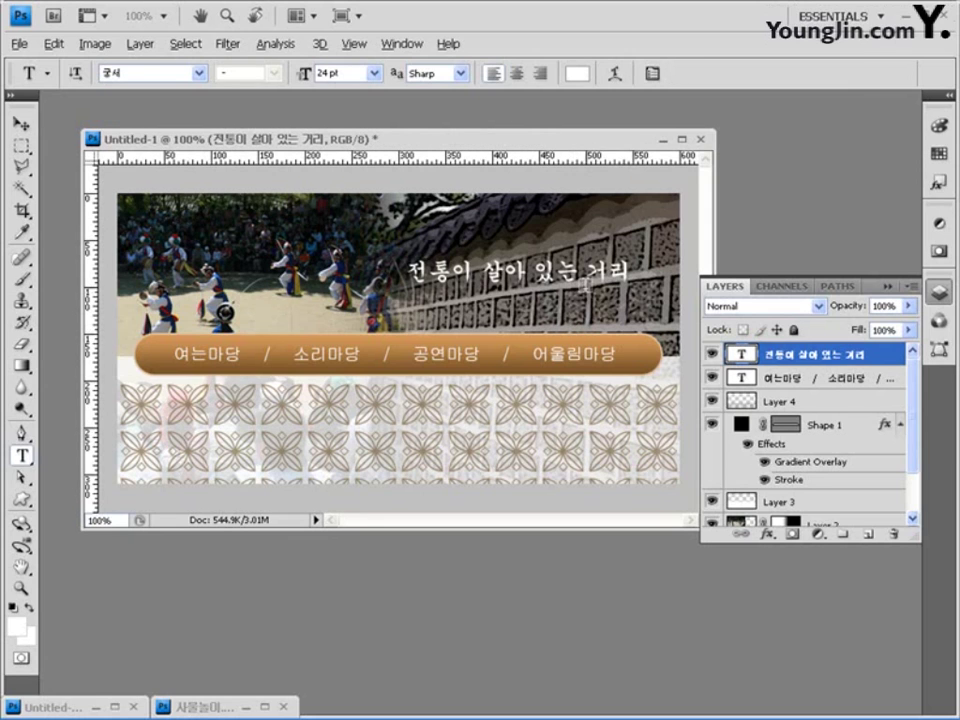
# - Warp the title "전통이 살아 있는 거리" with the Arc style, Vertical orientation and a -10% bend
pyautogui.click(616, 74)
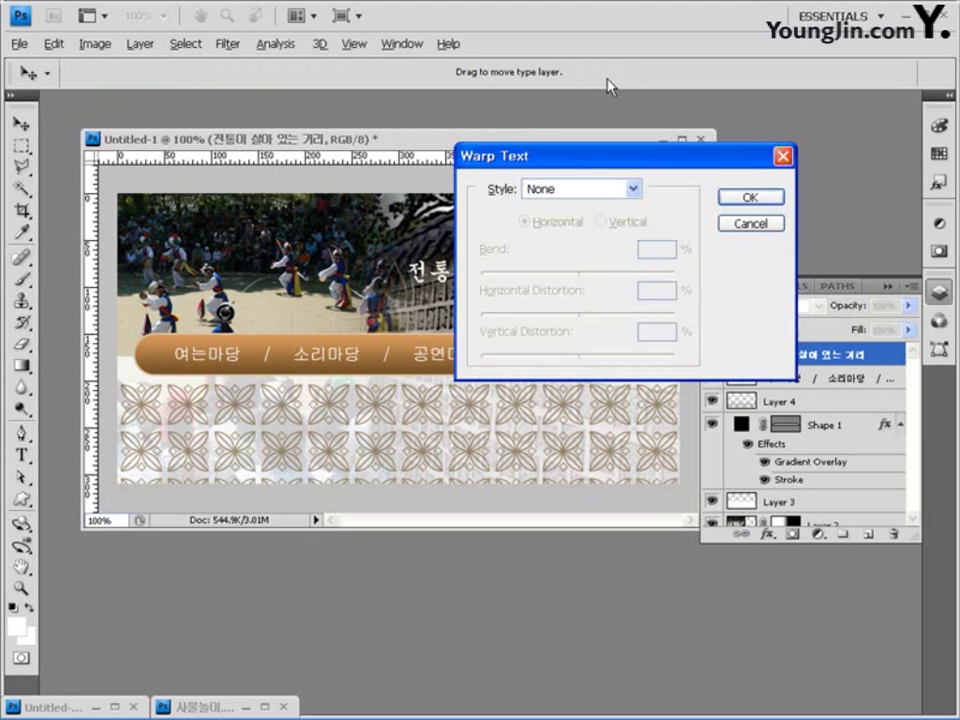
pyautogui.click(620, 190)
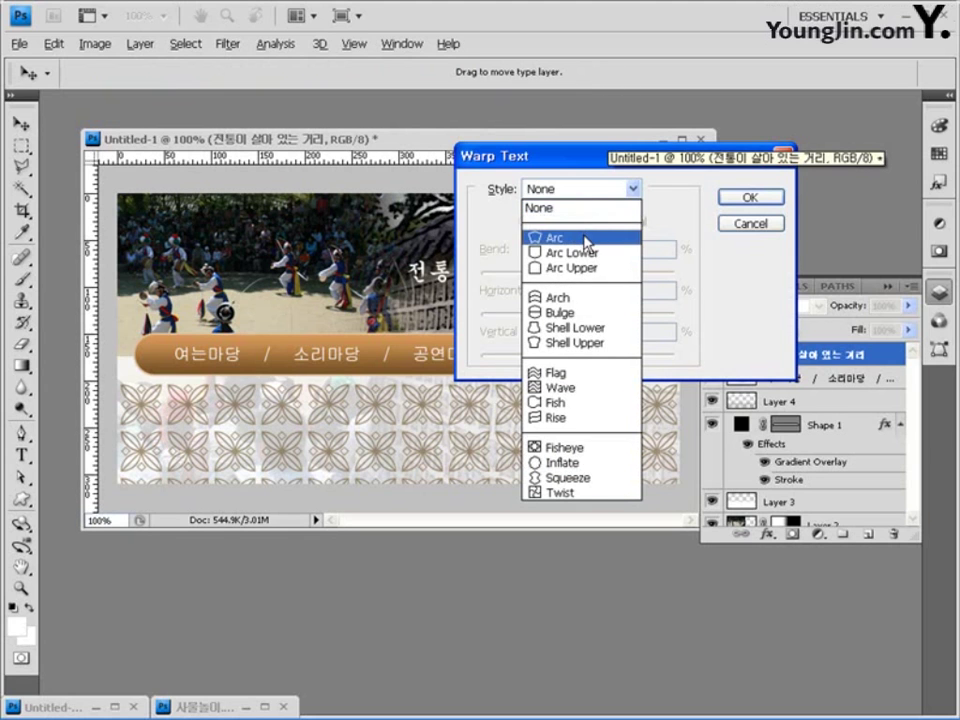
pyautogui.click(586, 240)
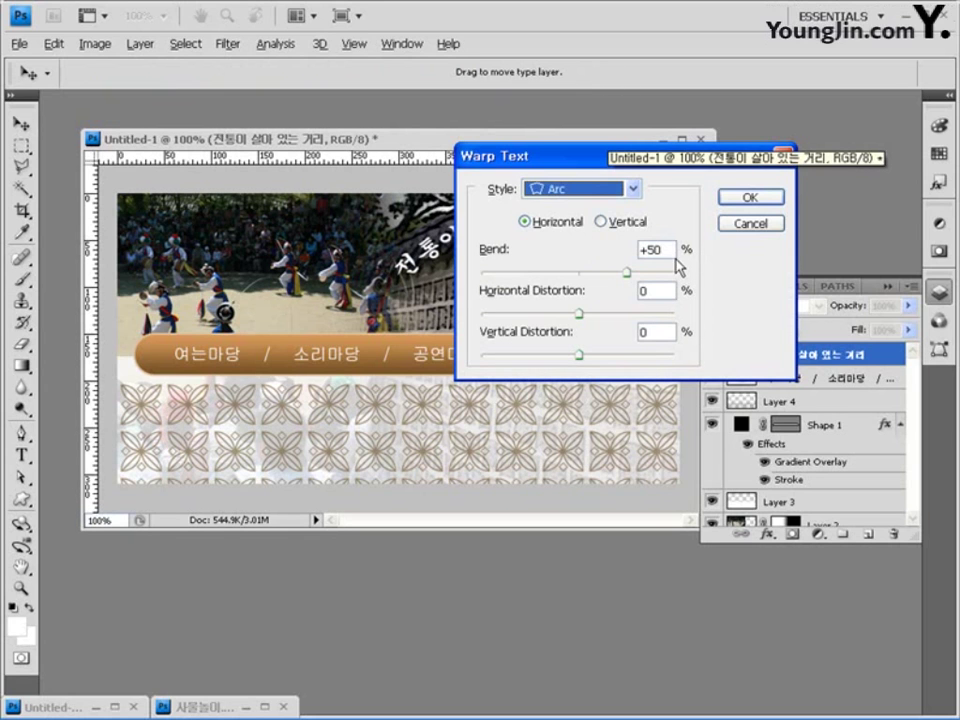
pyautogui.moveTo(671, 156); pyautogui.dragTo(646, 333)
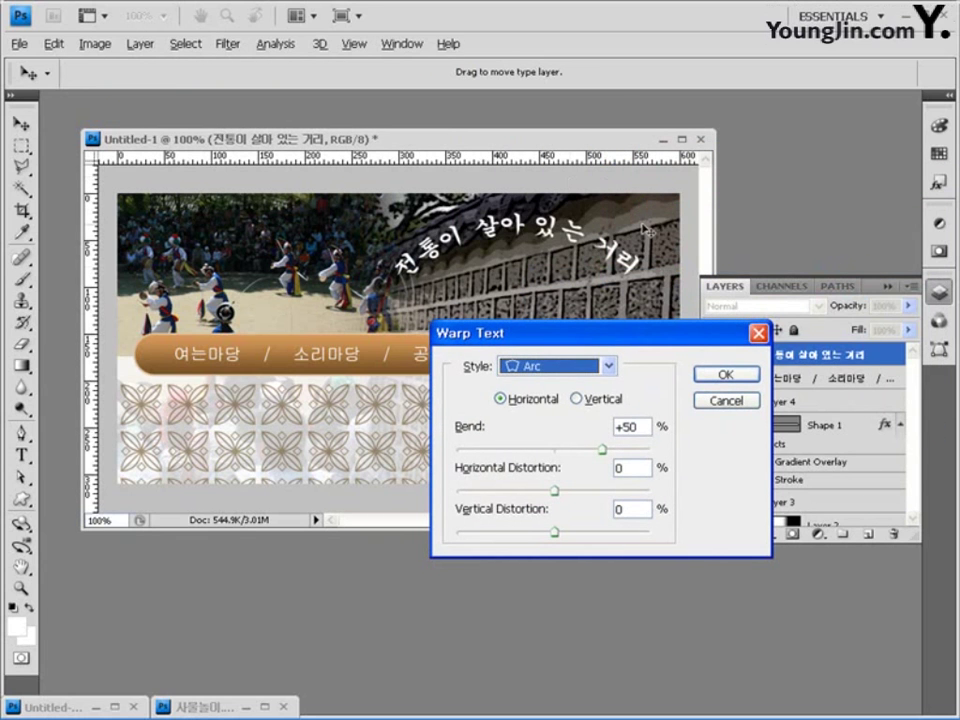
pyautogui.click(595, 400)
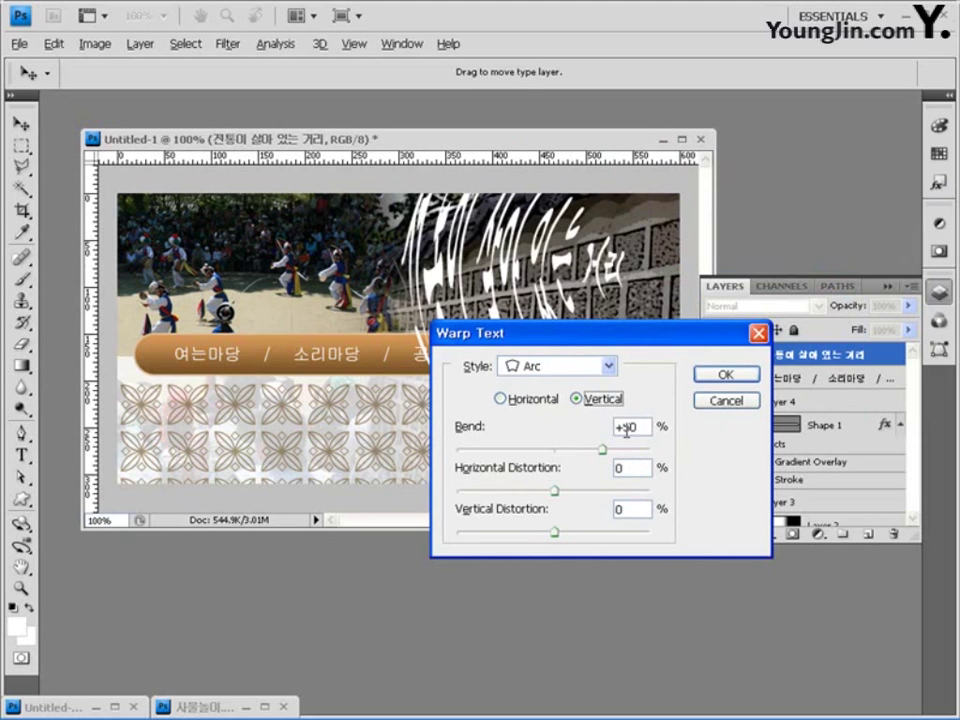
pyautogui.doubleClick(627, 427)
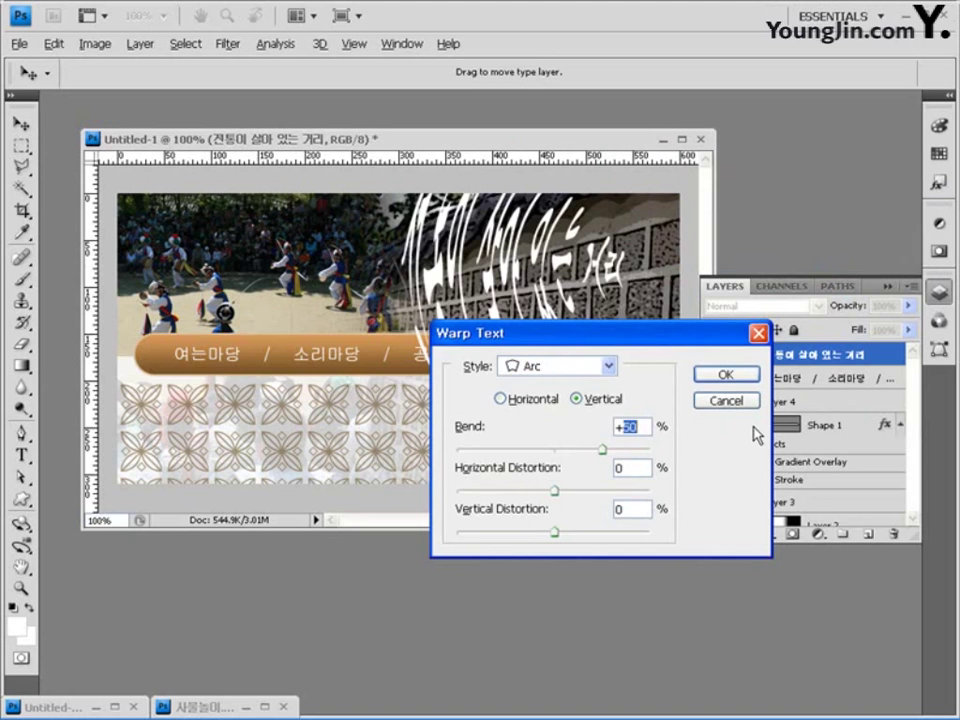
pyautogui.write('-10')
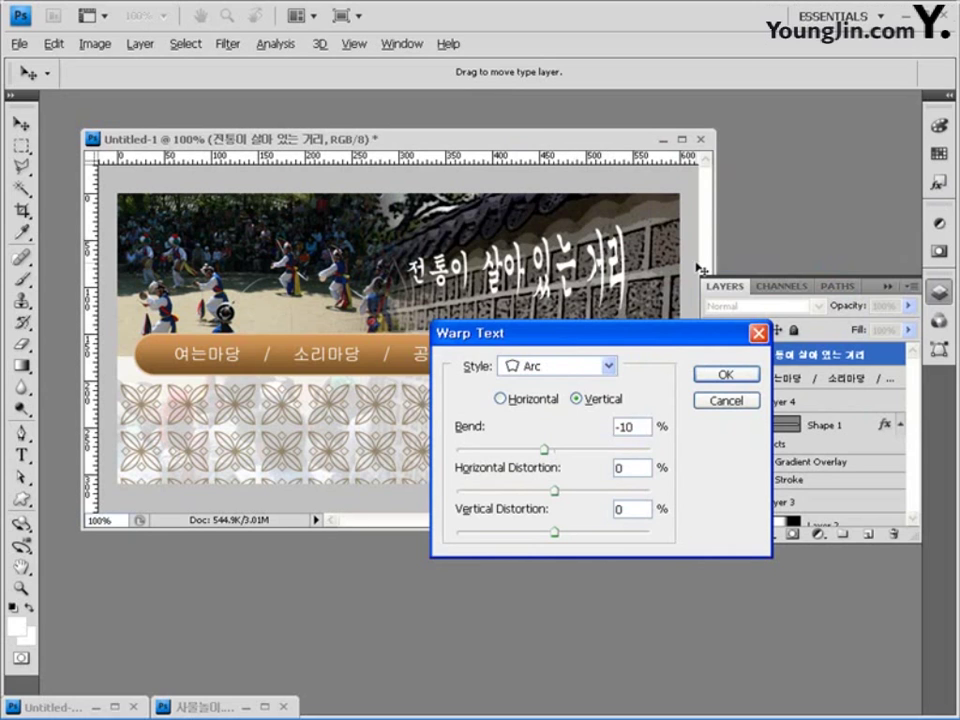
pyautogui.click(716, 378)
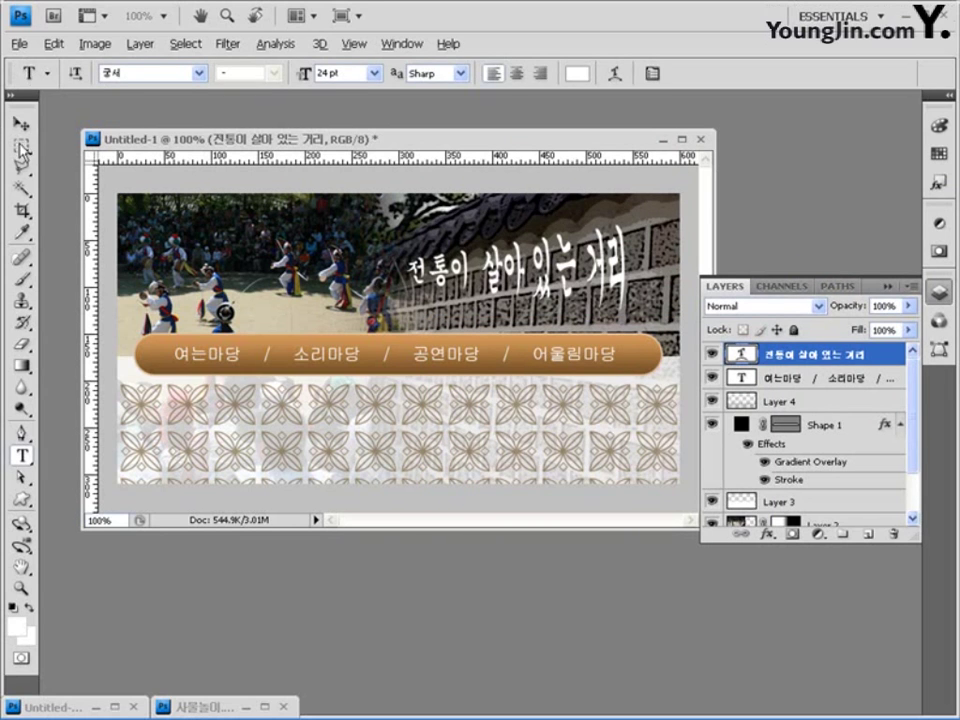
pyautogui.press('v')
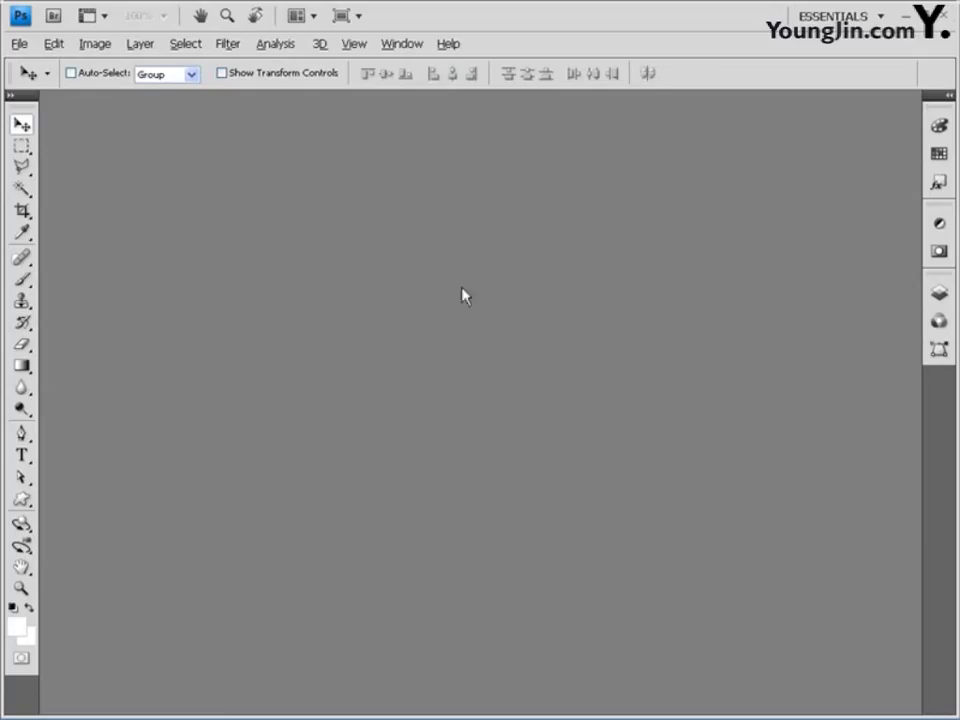
# - Create a new 600 × 400 pixel RGB document at 72 pixels/inch with white background, and place its window in the workspace
pyautogui.click(19, 43)
pyautogui.click(35, 62)
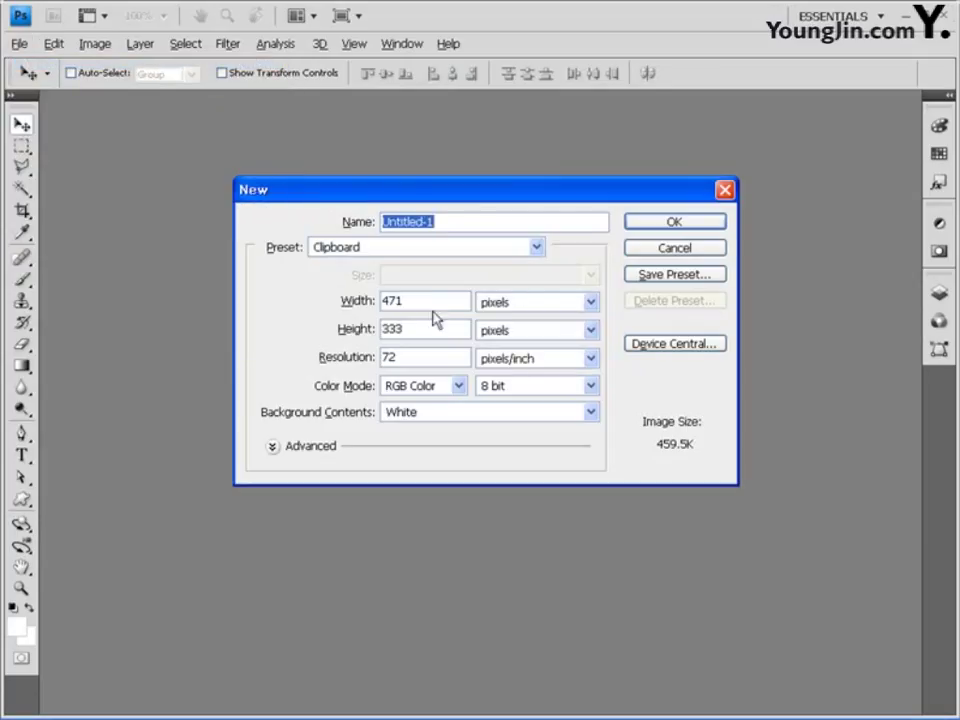
pyautogui.moveTo(430, 308); pyautogui.dragTo(274, 310)
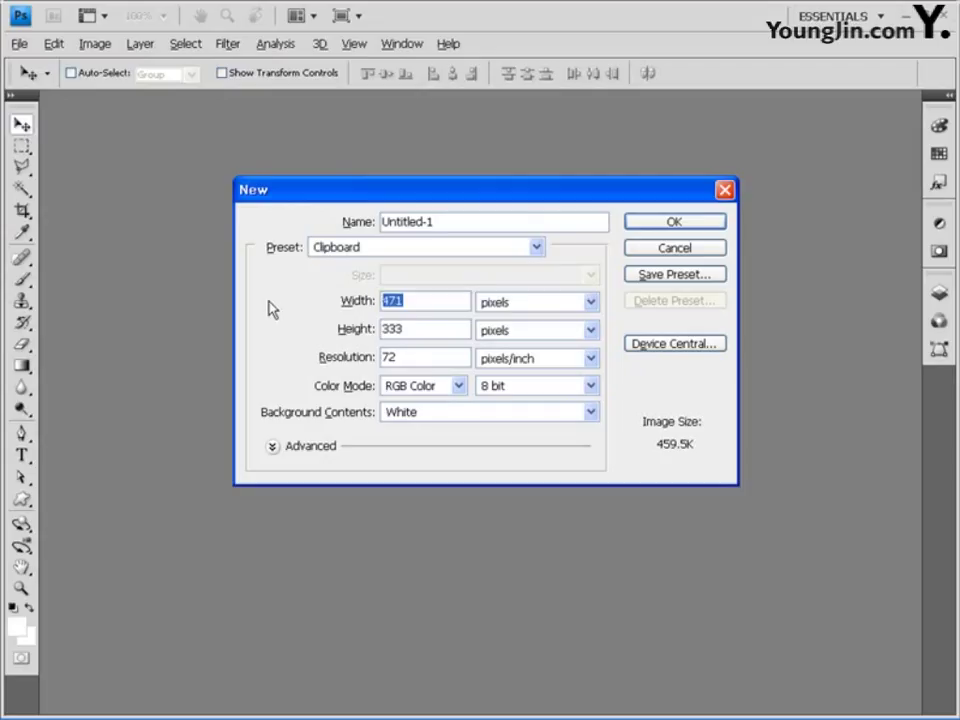
pyautogui.write('600')
pyautogui.press('Tab')
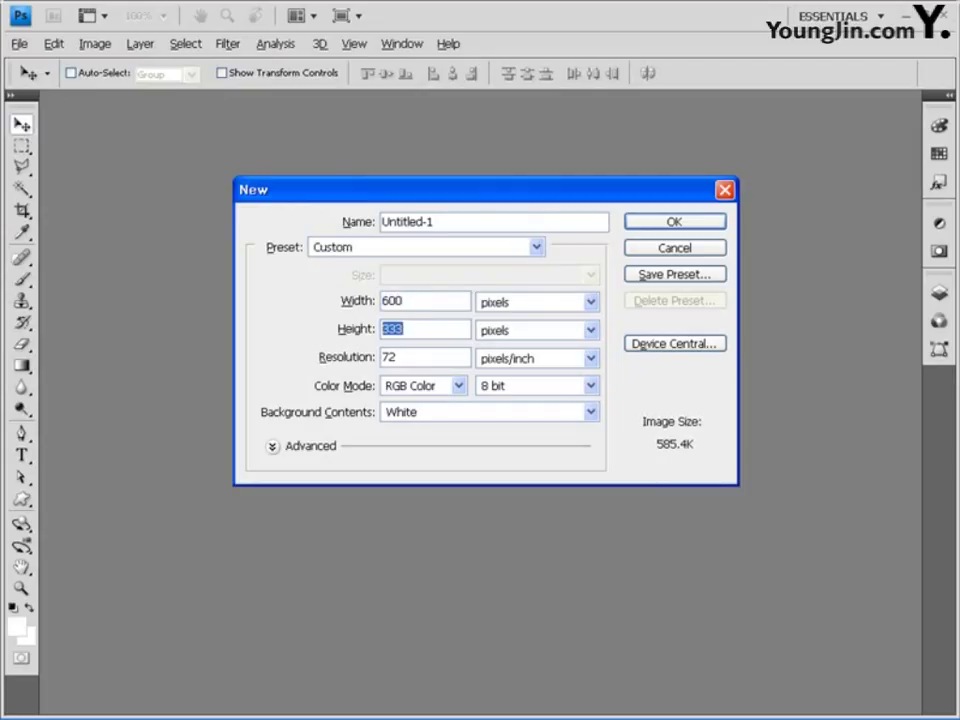
pyautogui.write('400')
pyautogui.click(674, 222)
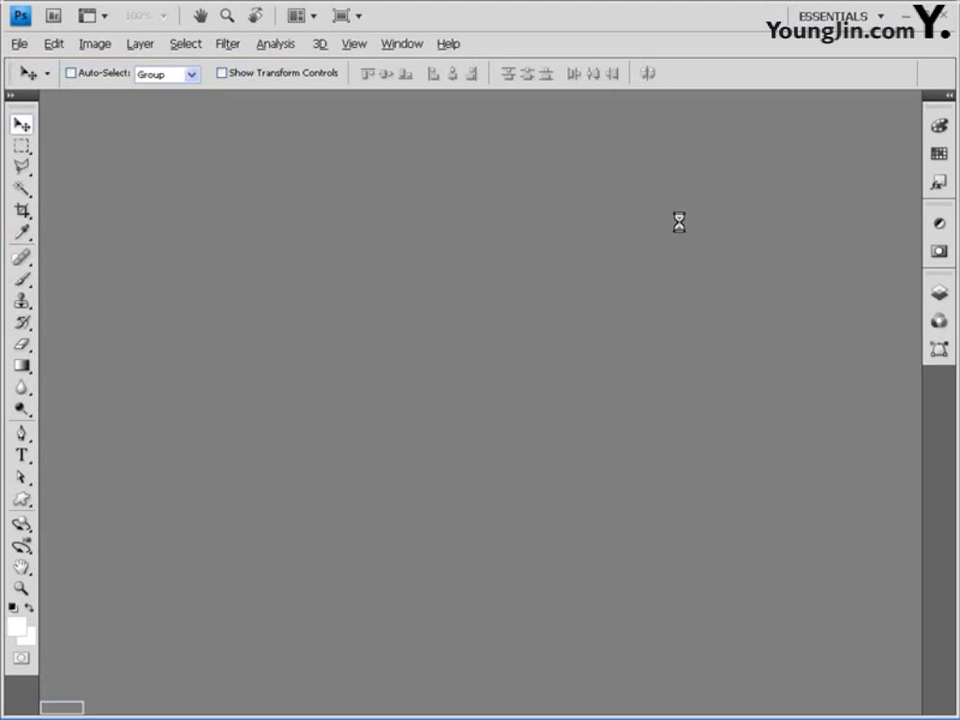
pyautogui.moveTo(158, 108); pyautogui.dragTo(210, 199)
pyautogui.moveTo(350, 170); pyautogui.dragTo(360, 155)
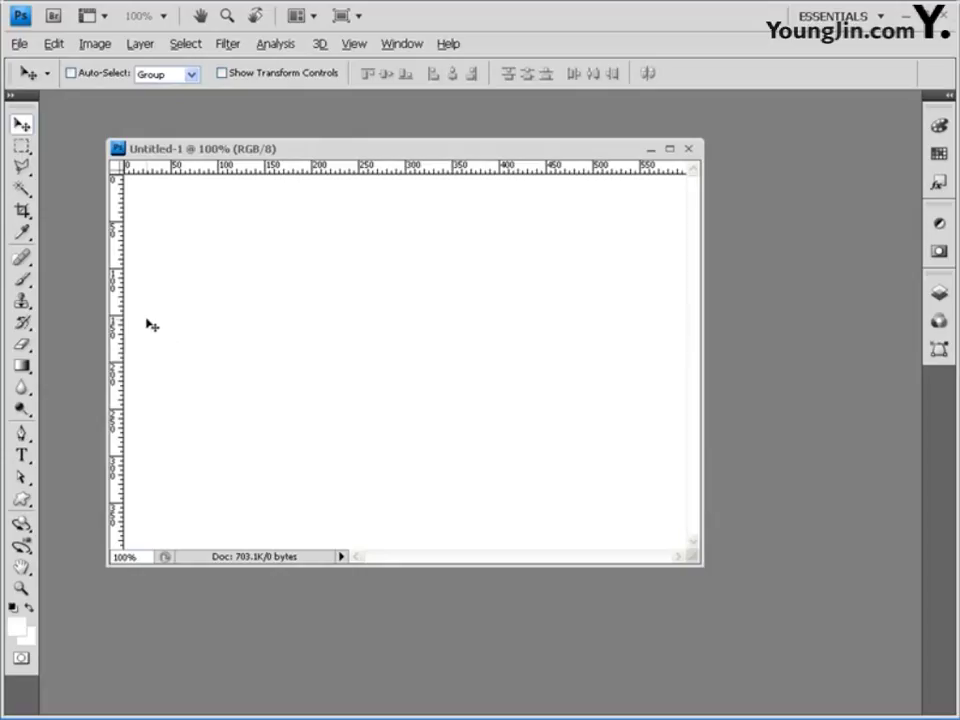
# - Add vertical guides at 100, 200, 300, 400 and 500 pixels and horizontal guides at 100, 200 and 300 pixels
pyautogui.moveTo(121, 308); pyautogui.dragTo(311, 279)
pyautogui.moveTo(121, 266); pyautogui.dragTo(405, 270)
pyautogui.moveTo(120, 272); pyautogui.dragTo(499, 261)
pyautogui.moveTo(117, 290); pyautogui.dragTo(593, 281)
pyautogui.moveTo(471, 178); pyautogui.dragTo(447, 268)
pyautogui.moveTo(364, 180); pyautogui.dragTo(334, 456)
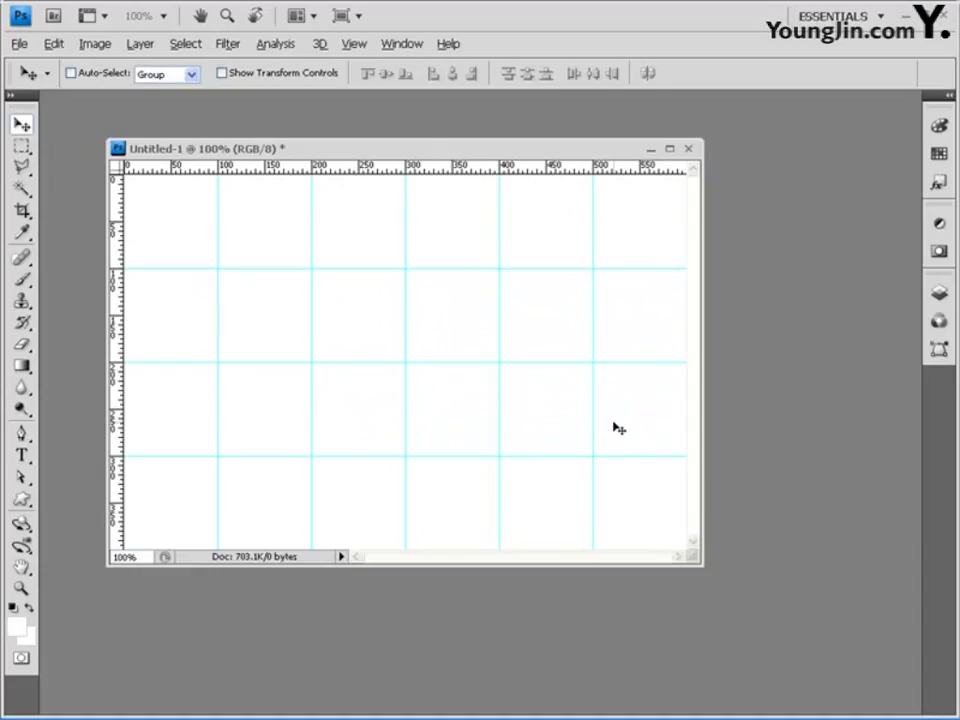
# - Save the document to the desktop in Photoshop format, named with the examinee number, the examinee's name and the suffix -4
pyautogui.click(19, 43)
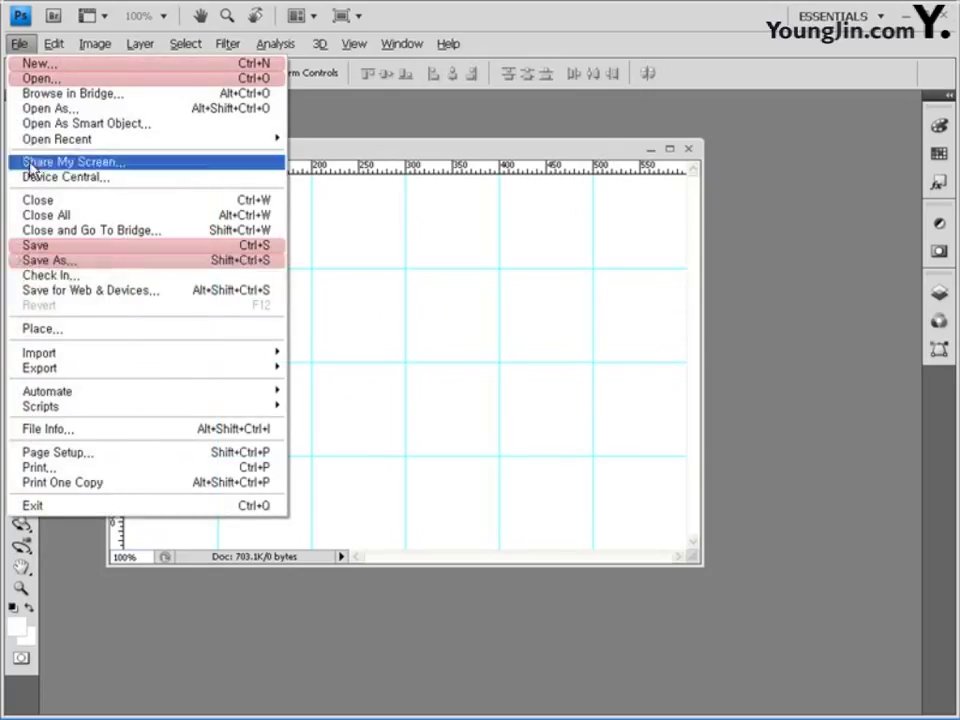
pyautogui.click(72, 261)
pyautogui.click(212, 190)
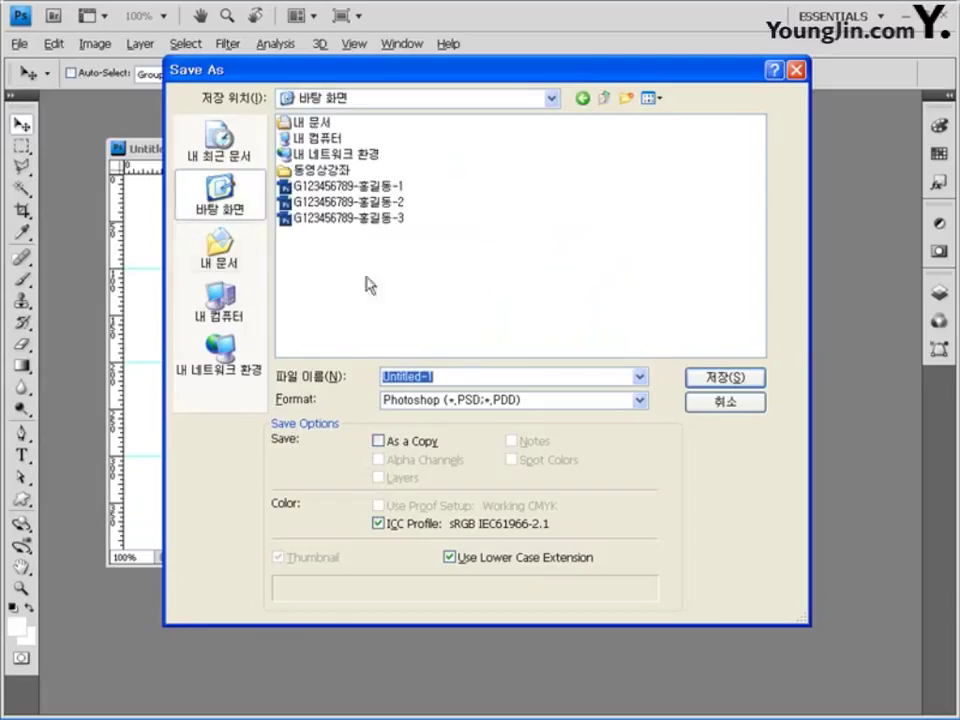
pyautogui.click(318, 217)
pyautogui.doubleClick(418, 376)
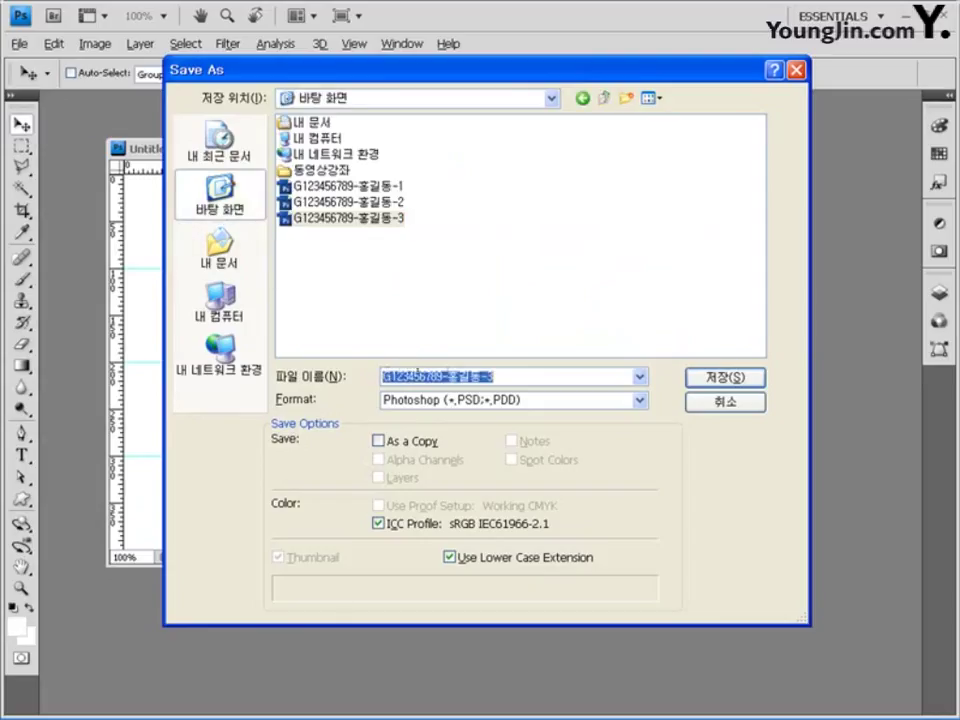
pyautogui.moveTo(444, 376); pyautogui.dragTo(514, 374)
pyautogui.write('4')
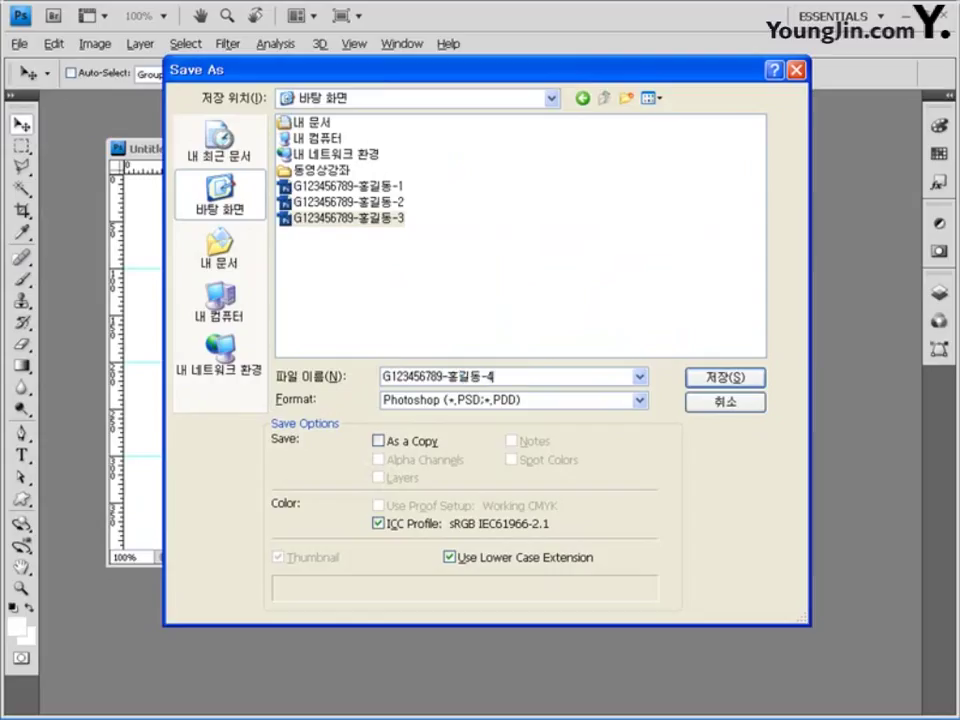
pyautogui.click(727, 380)
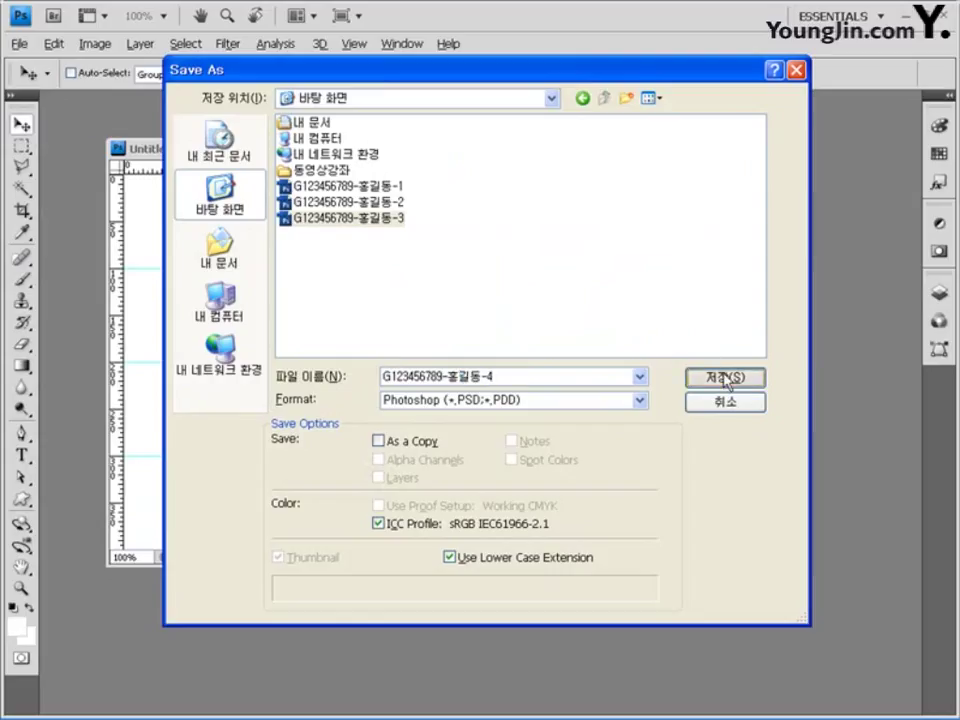
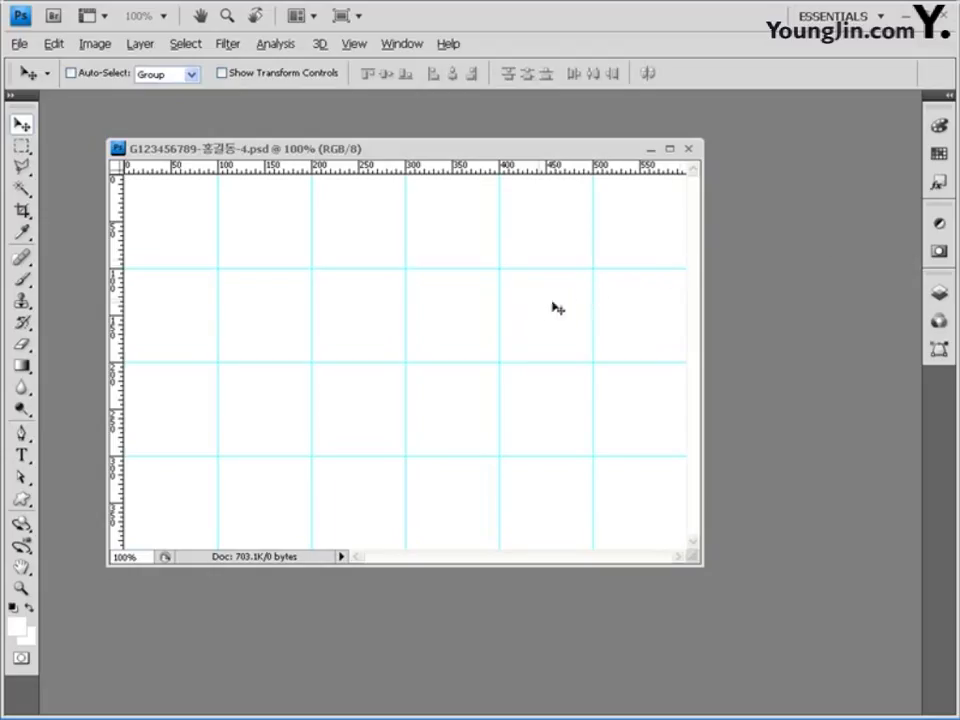
# - Set the gradient's foreground colour to cc9966 and keep the background colour white (ffffff)
pyautogui.click(21, 365)
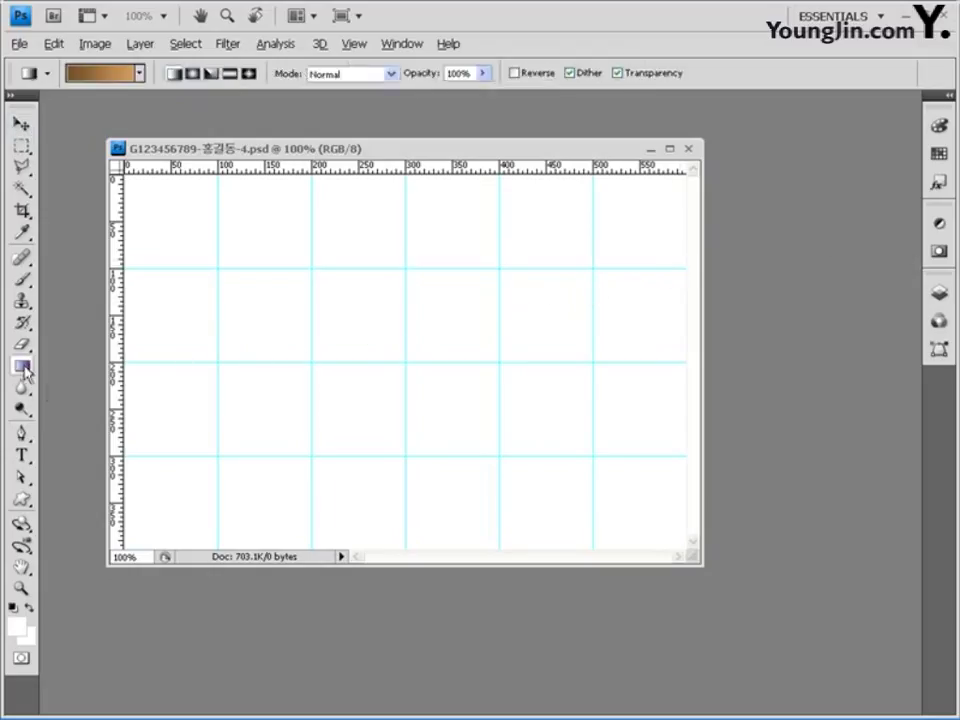
pyautogui.click(17, 628)
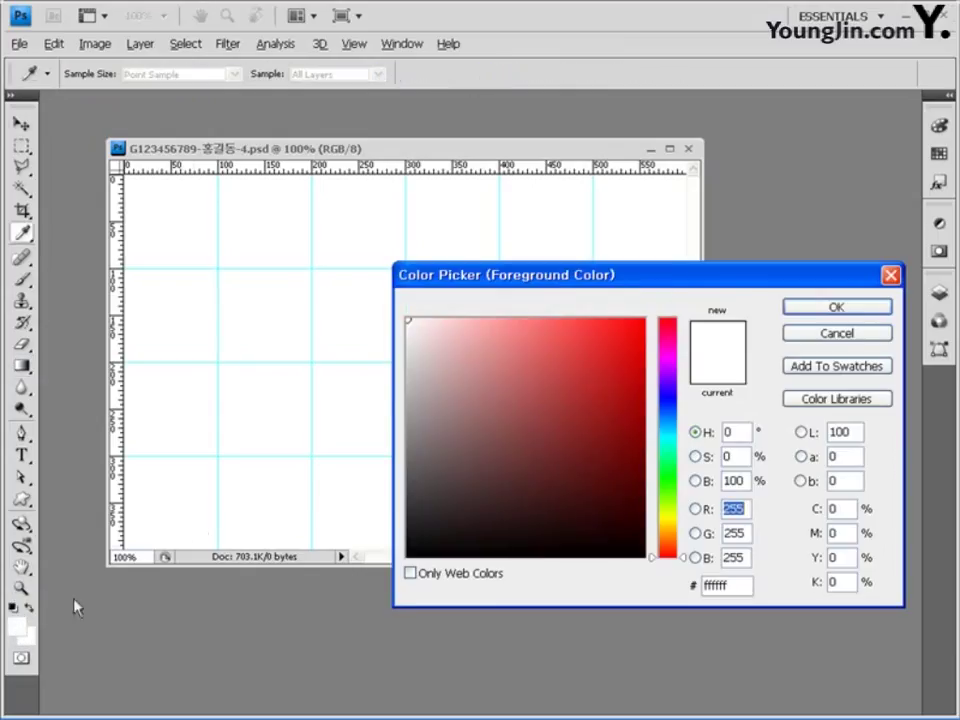
pyautogui.doubleClick(735, 585)
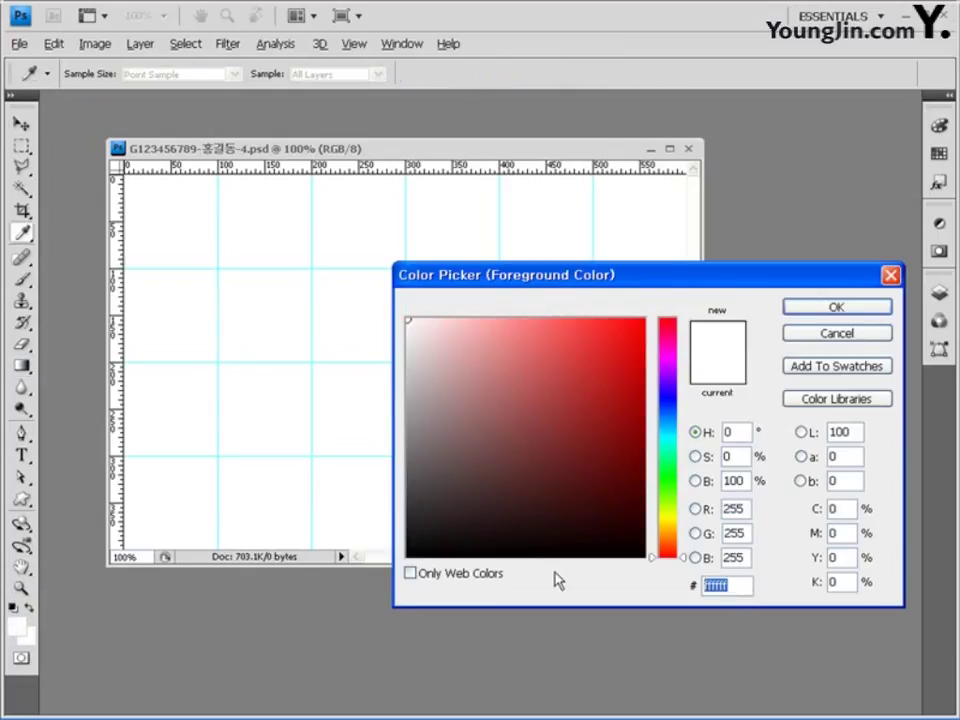
pyautogui.write('0')
pyautogui.press('BackSpace')
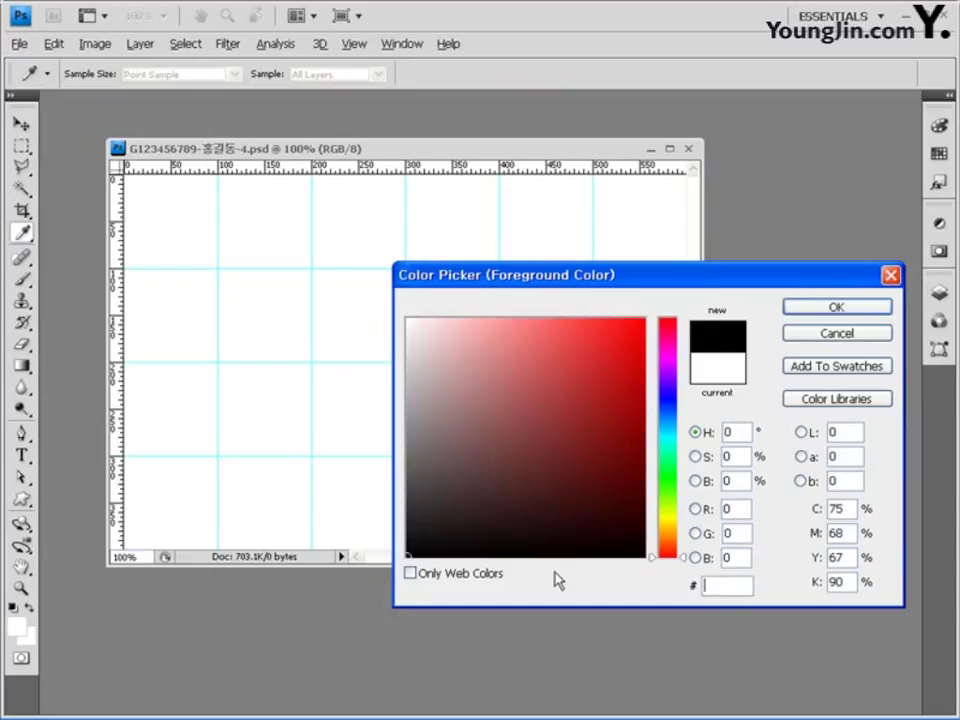
pyautogui.write('cc9966')
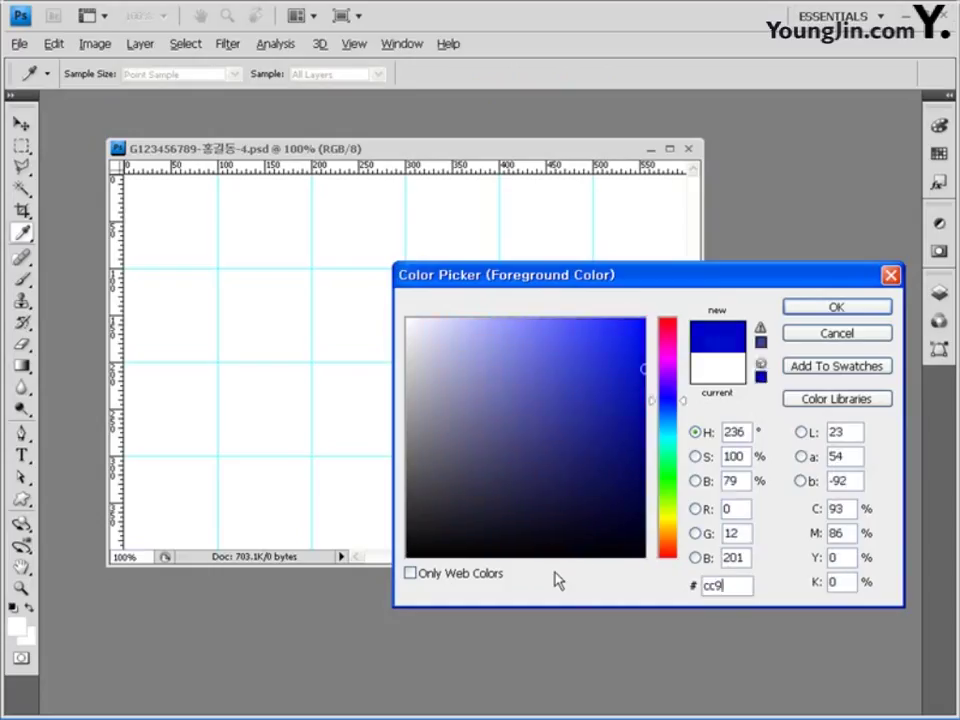
pyautogui.click(836, 307)
pyautogui.press('g')
pyautogui.click(27, 638)
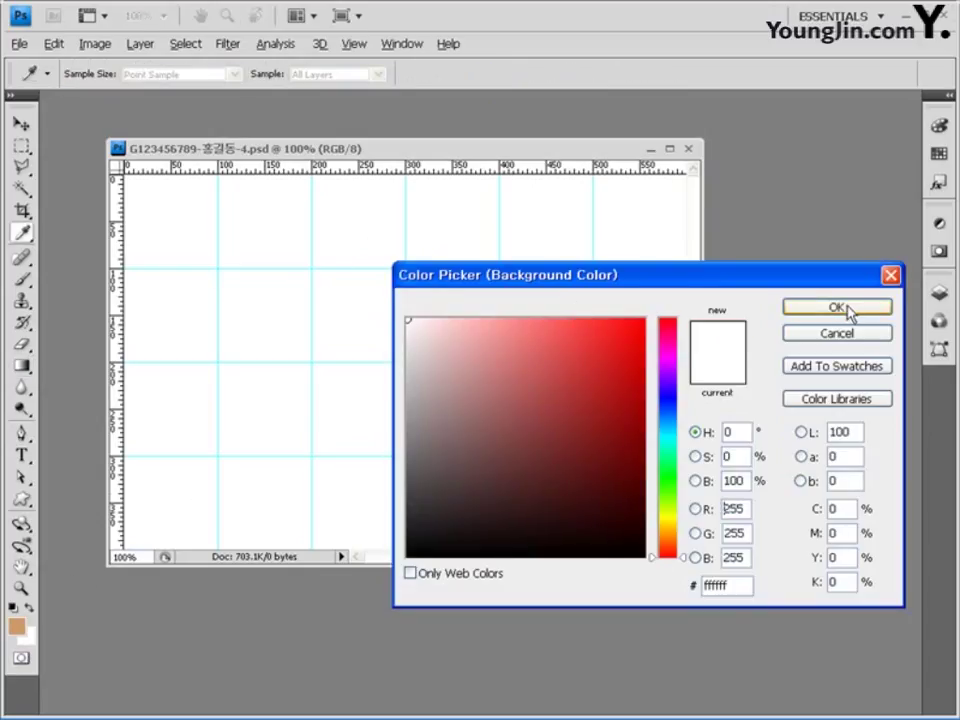
pyautogui.click(790, 309)
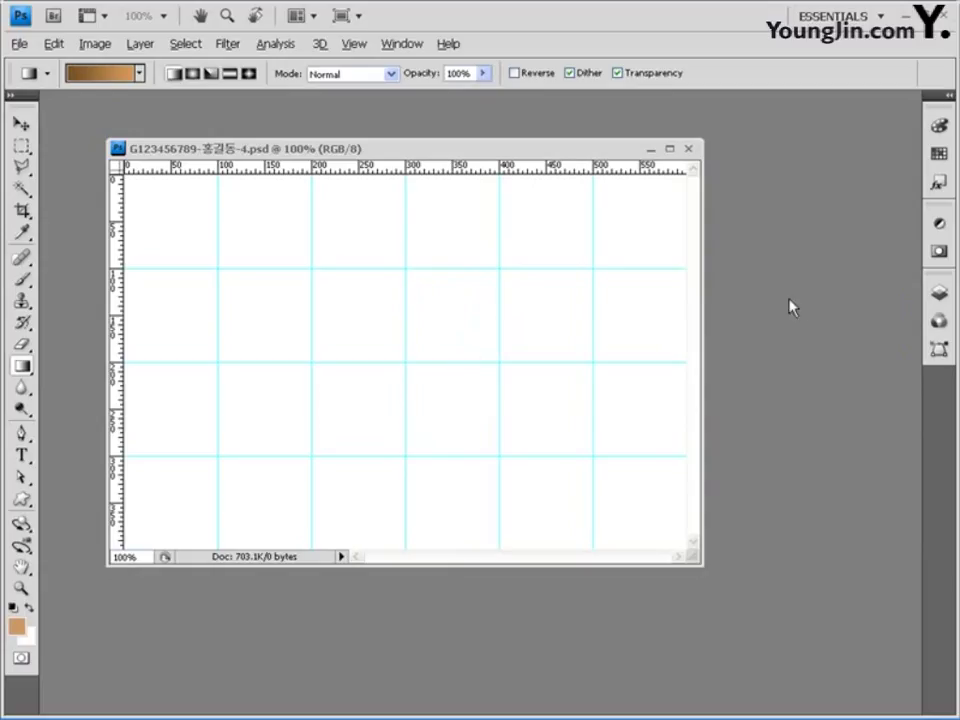
# - Fill the canvas with a linear foreground-to-background gradient running vertically from the tan upper part down to white at the lower edge
pyautogui.click(136, 75)
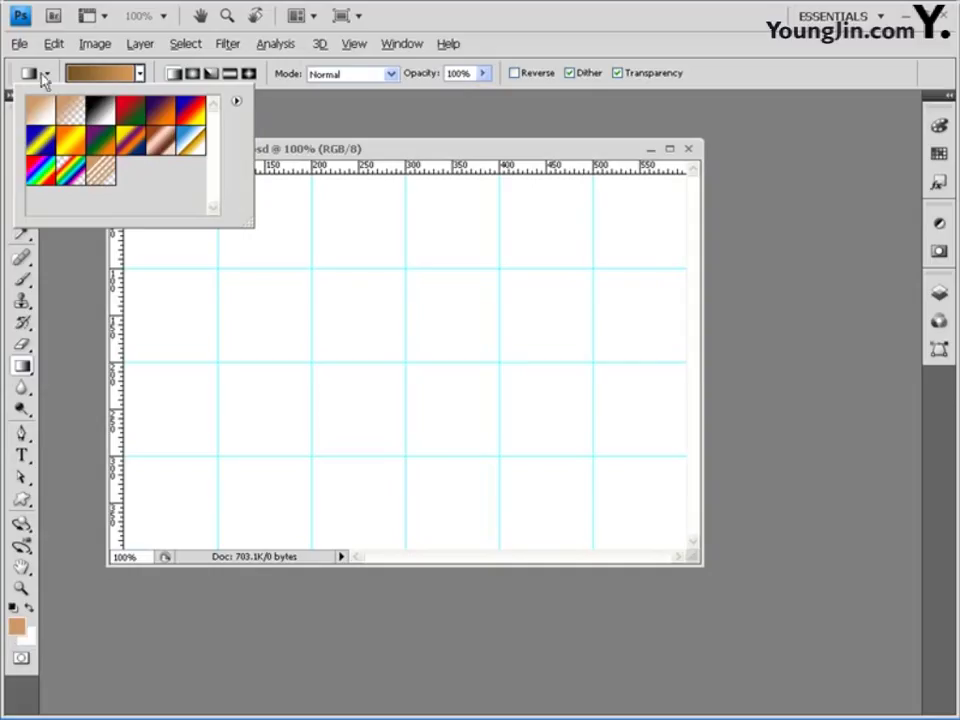
pyautogui.click(41, 114)
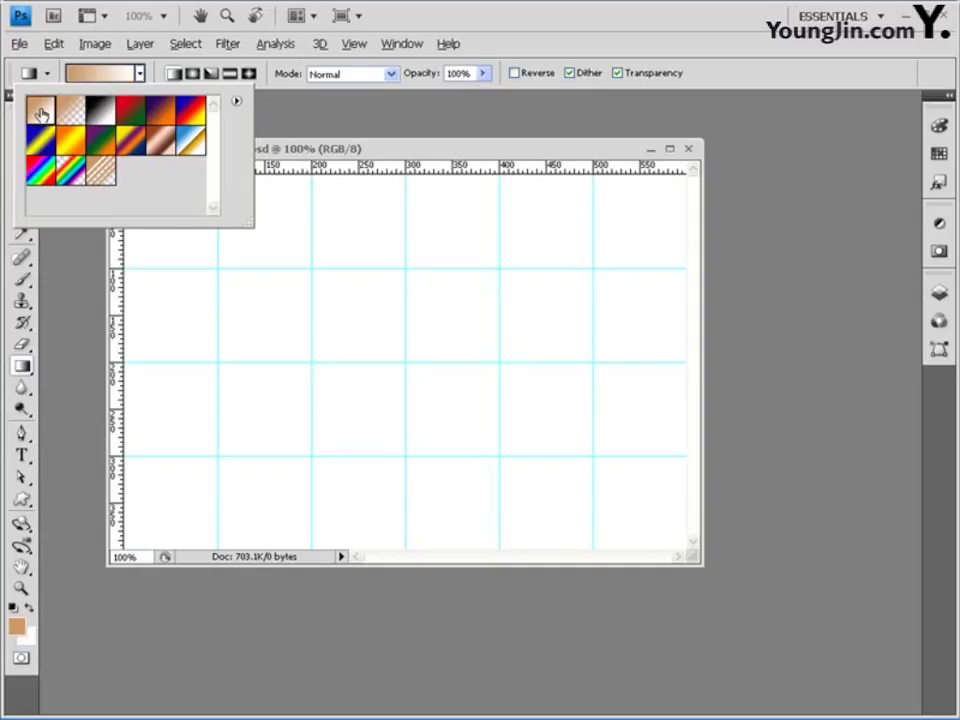
pyautogui.click(553, 21)
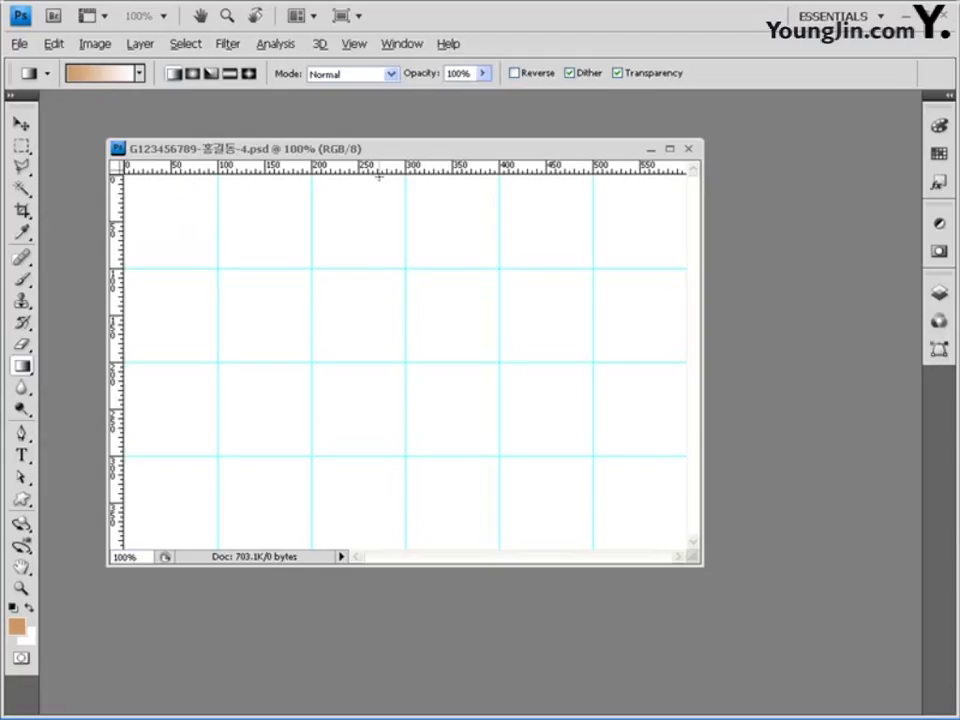
pyautogui.moveTo(379, 241); pyautogui.dragTo(388, 548)
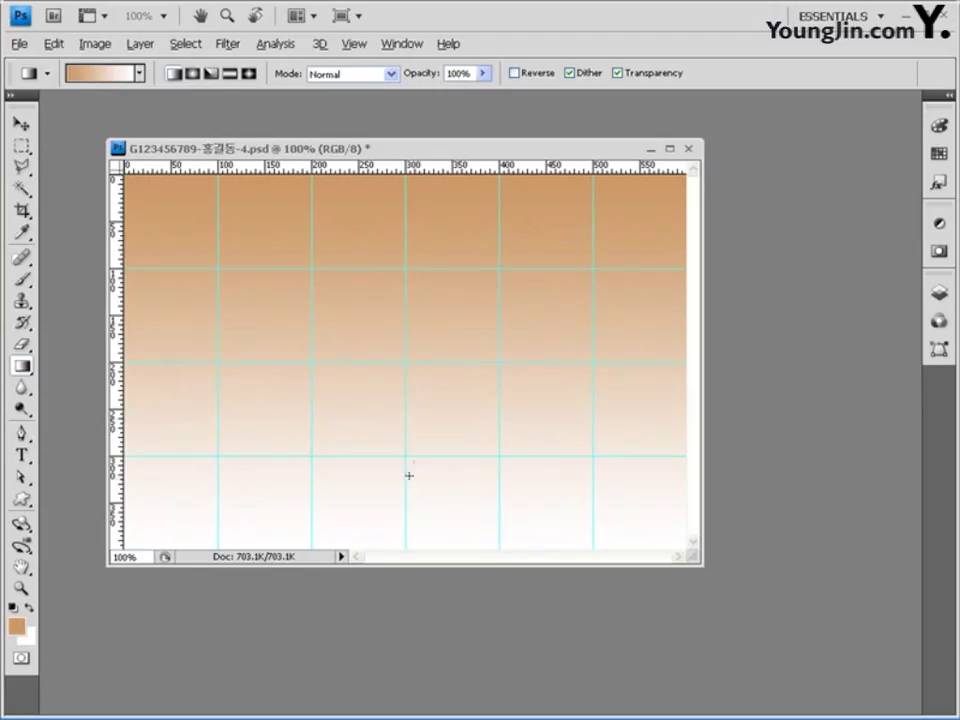
# - Create a new 5 × 5 pixel RGB document at 72 pixels/inch with a white background
pyautogui.click(19, 44)
pyautogui.click(26, 62)
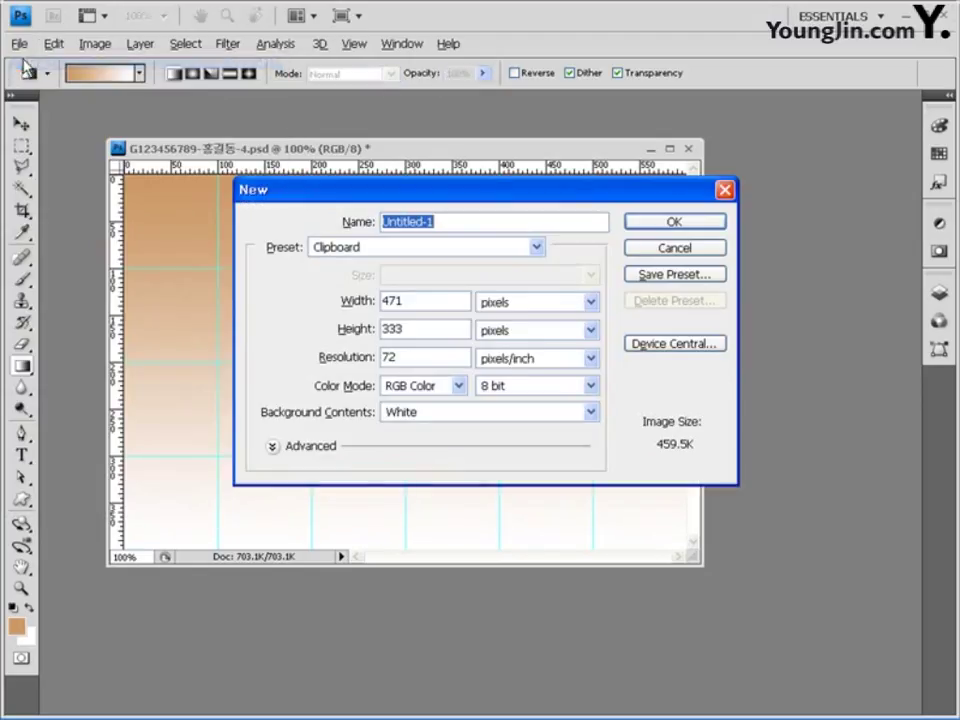
pyautogui.press('Tab')
pyautogui.press('Tab')
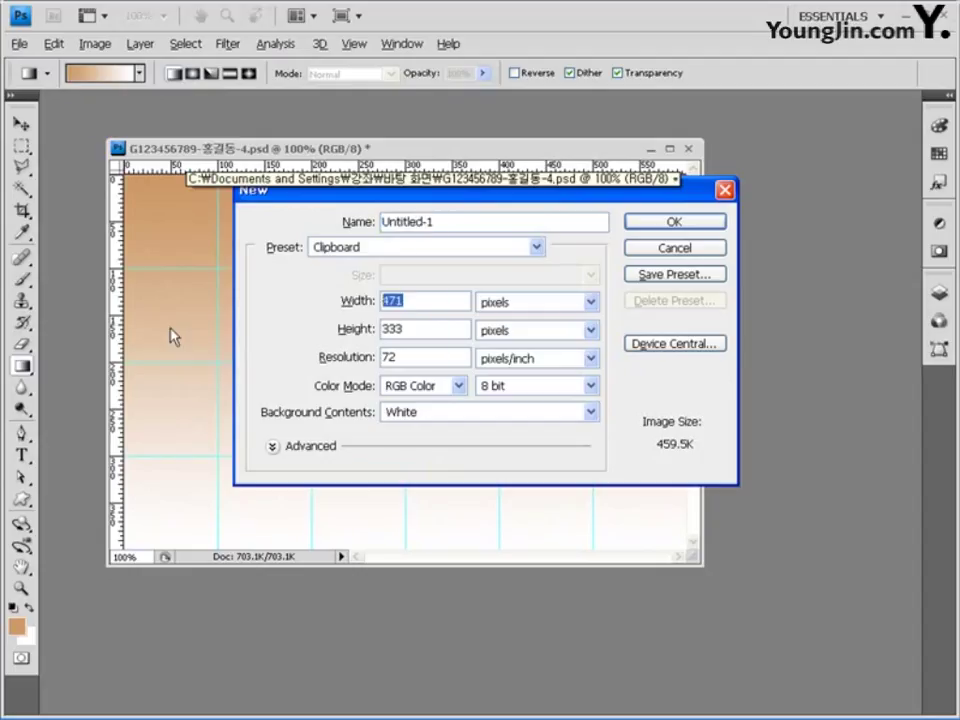
pyautogui.write('5')
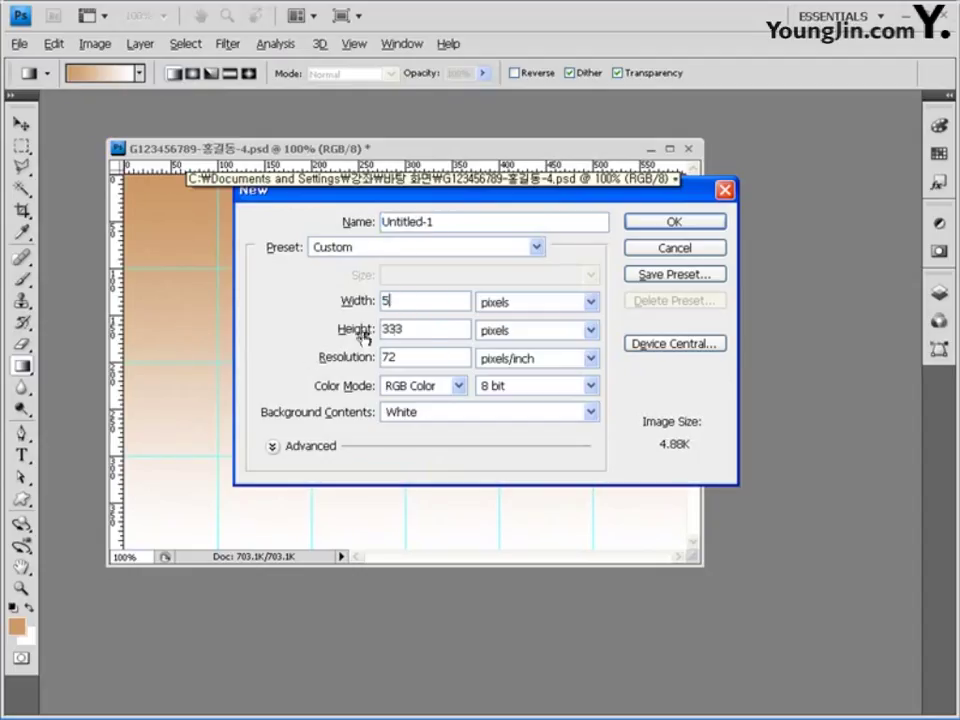
pyautogui.press('Tab')
pyautogui.write('5')
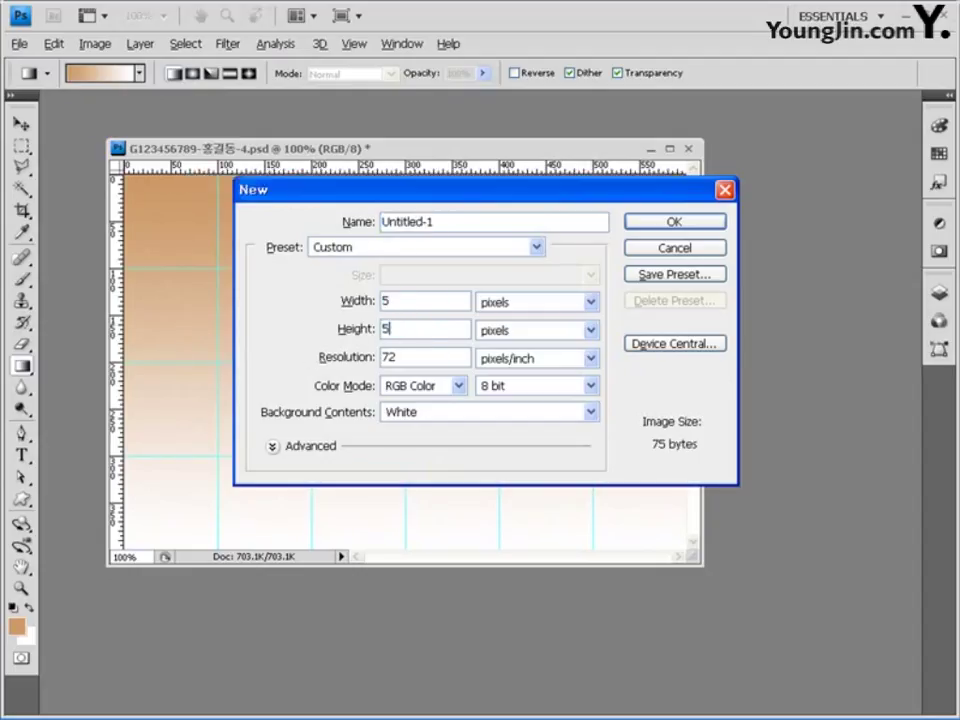
pyautogui.click(674, 222)
pyautogui.click(368, 376)
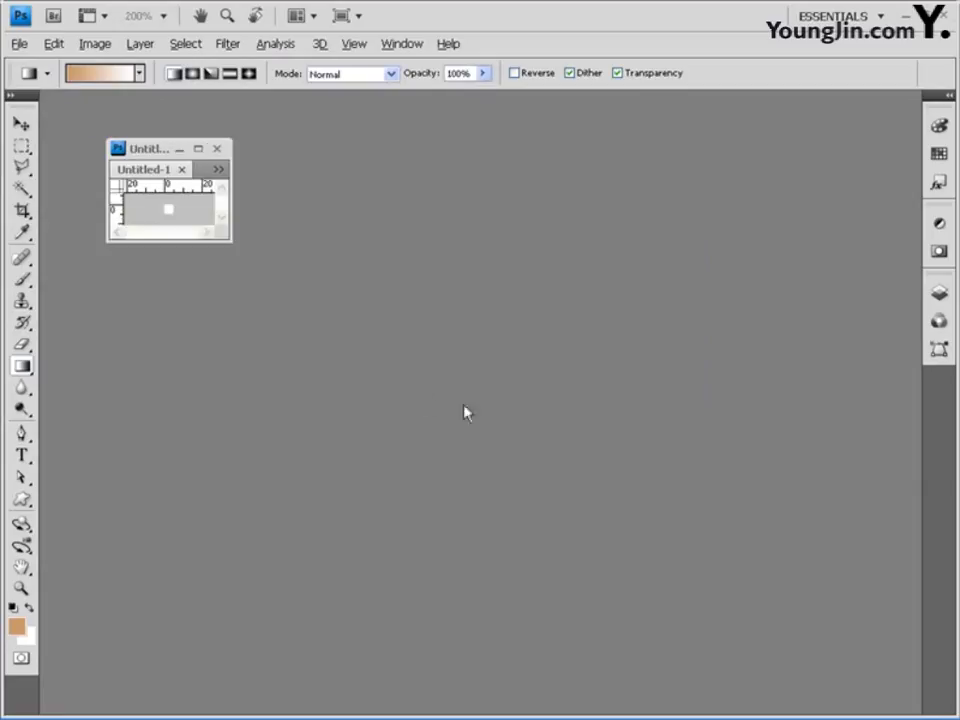
# - Separate the 5 × 5 pixel document into its own window, magnify it to 3200%, and arrange it above the gradient composition's window
pyautogui.moveTo(150, 169); pyautogui.dragTo(405, 293)
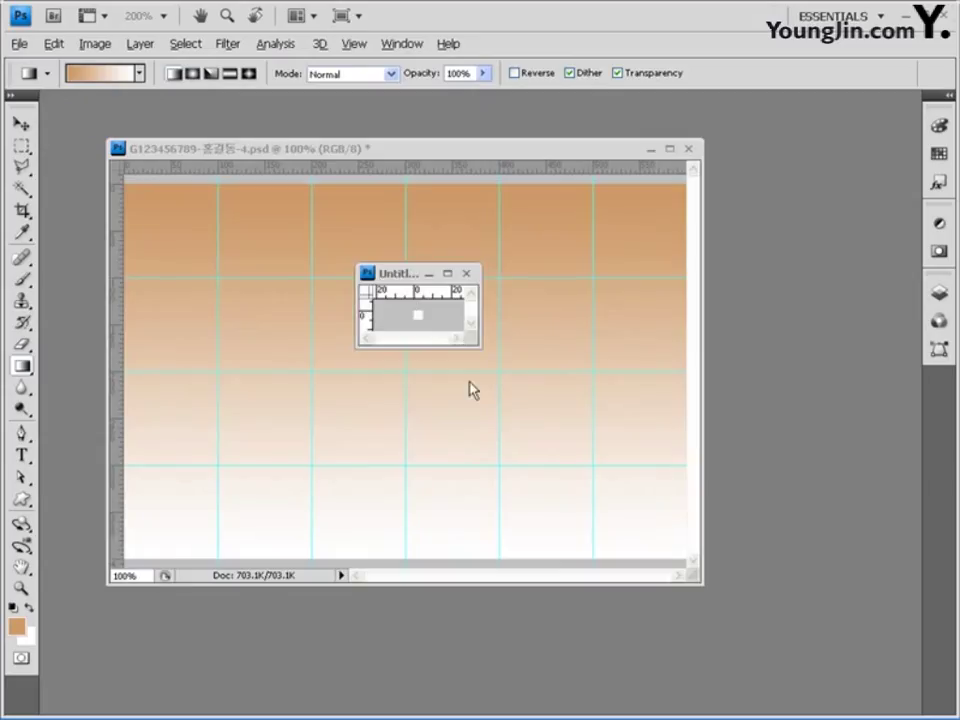
pyautogui.click(416, 319)
pyautogui.click(422, 316)
pyautogui.click(424, 316)
pyautogui.click(424, 316)
pyautogui.click(424, 316)
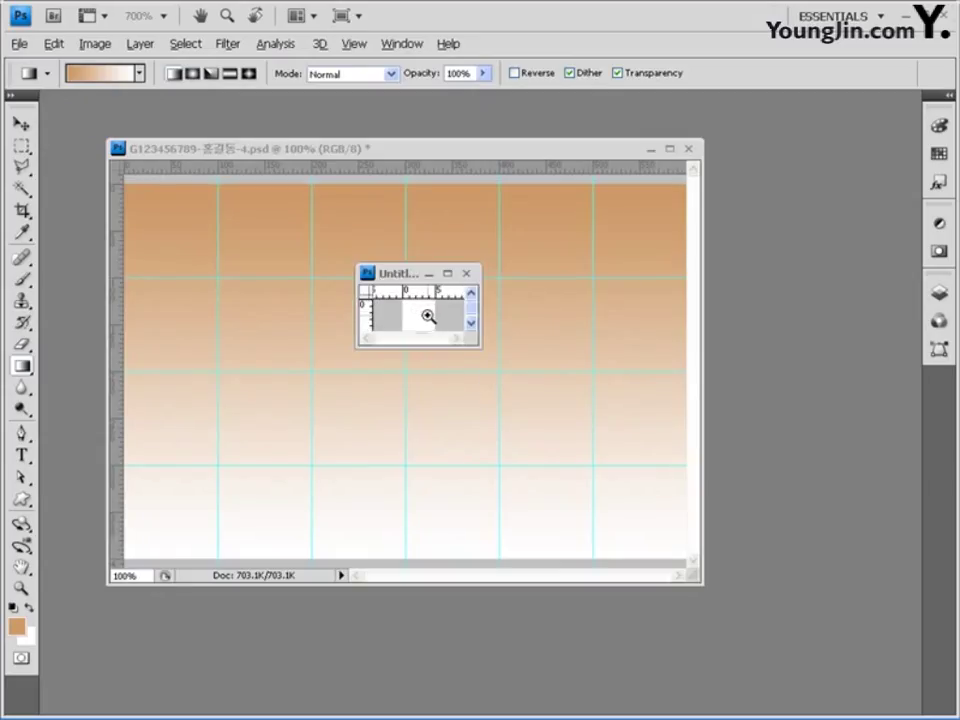
pyautogui.moveTo(480, 346); pyautogui.dragTo(583, 544)
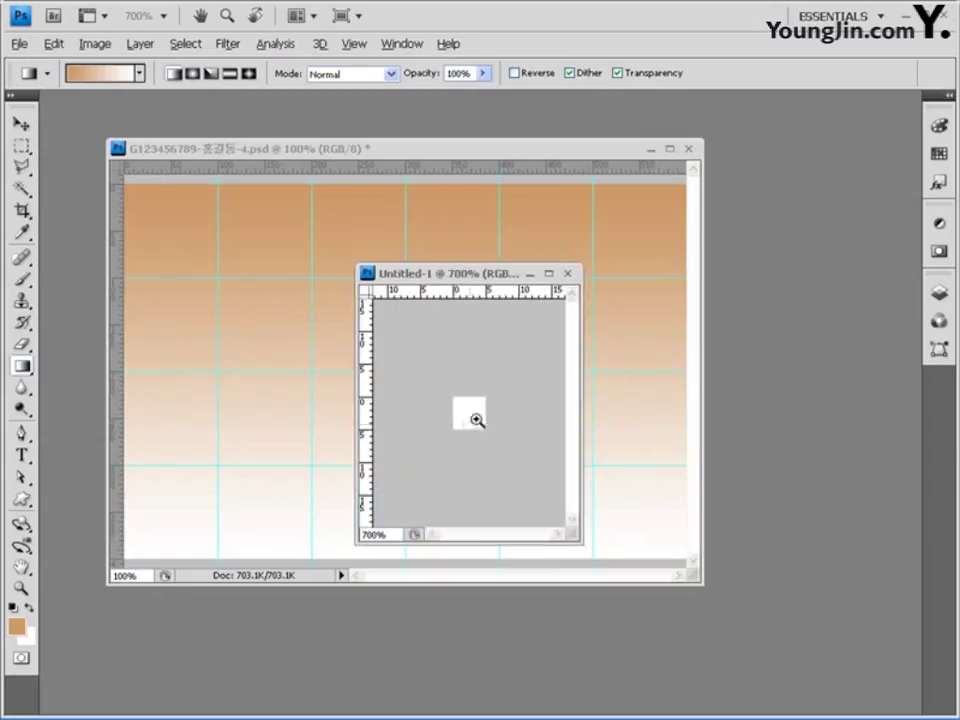
pyautogui.click(429, 321)
pyautogui.moveTo(214, 149); pyautogui.dragTo(274, 359)
pyautogui.moveTo(409, 279); pyautogui.dragTo(359, 183)
pyautogui.moveTo(384, 233); pyautogui.dragTo(605, 447)
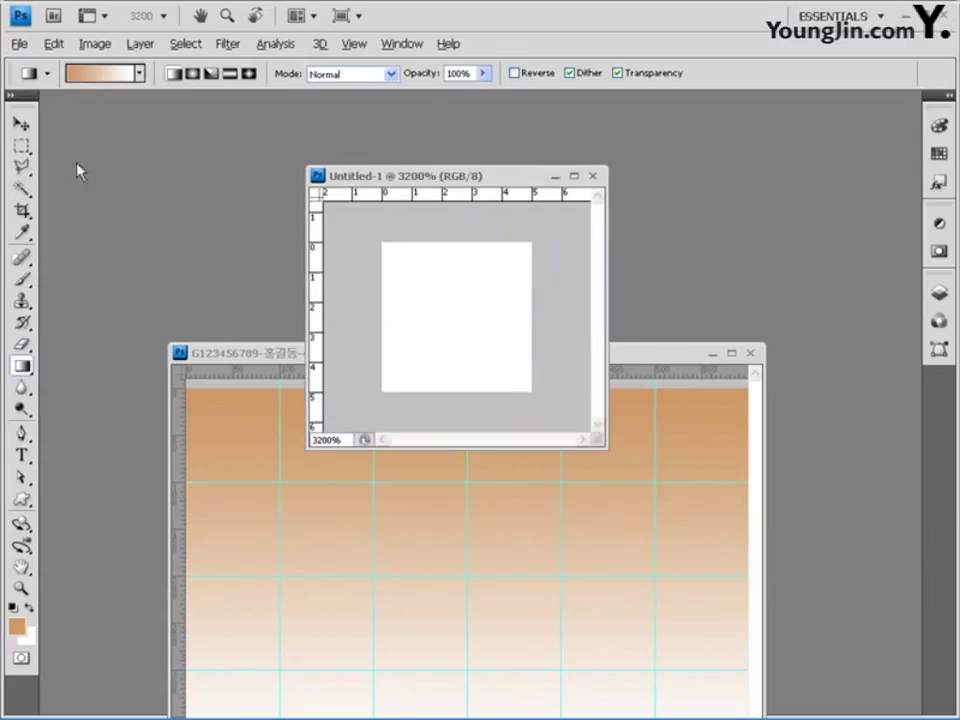
# - Add a new layer to the small document and select the uppermost one-pixel-high strip across its full width
pyautogui.click(21, 145)
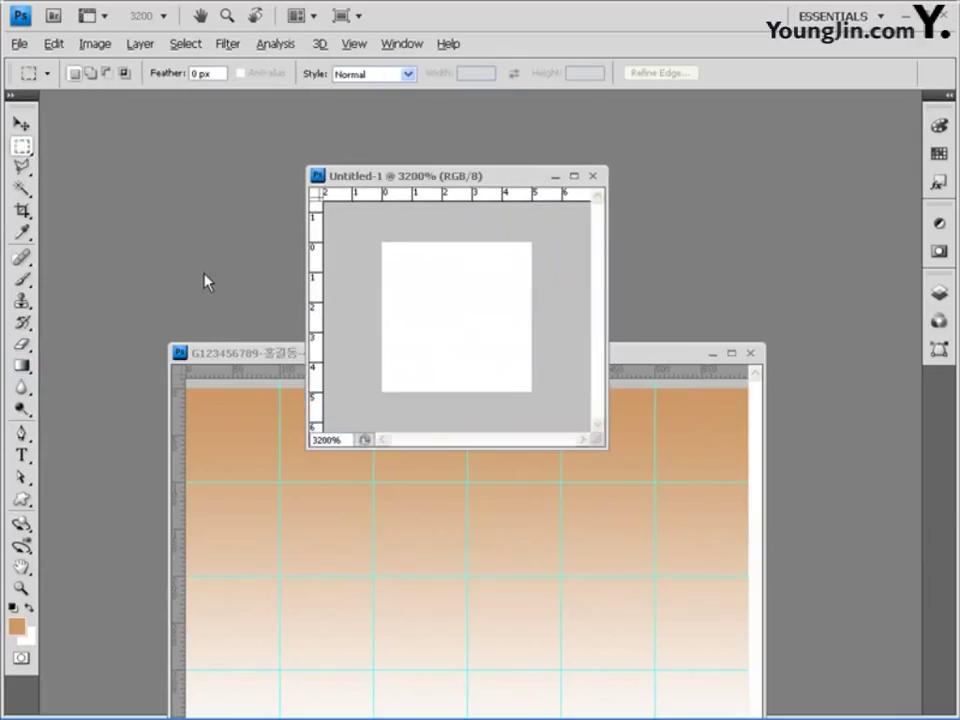
pyautogui.click(938, 291)
pyautogui.click(868, 534)
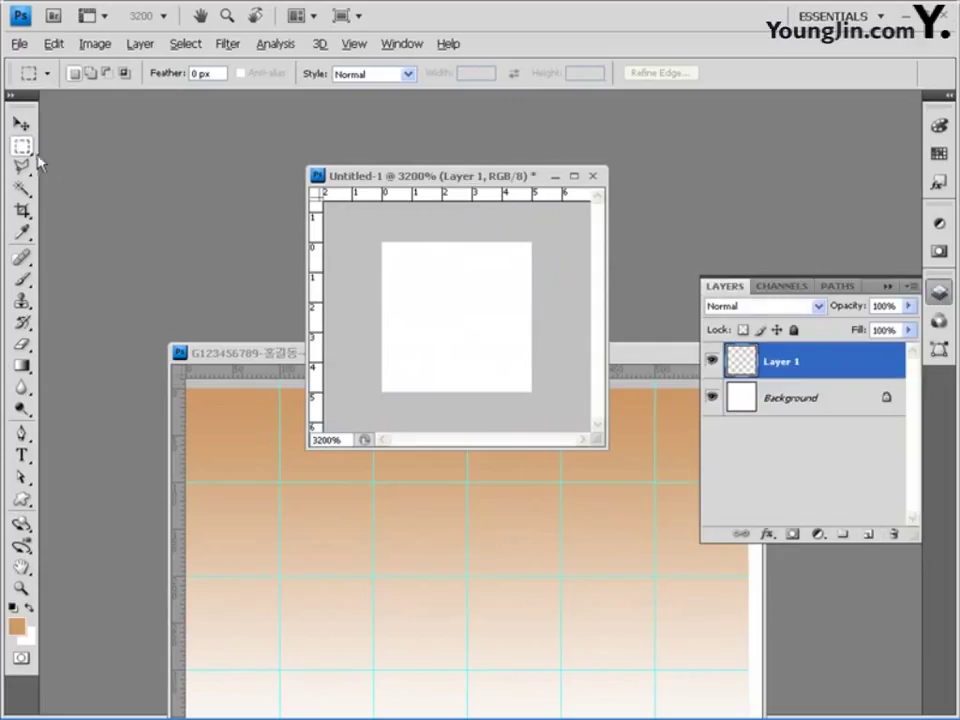
pyautogui.moveTo(381, 271); pyautogui.dragTo(531, 242)
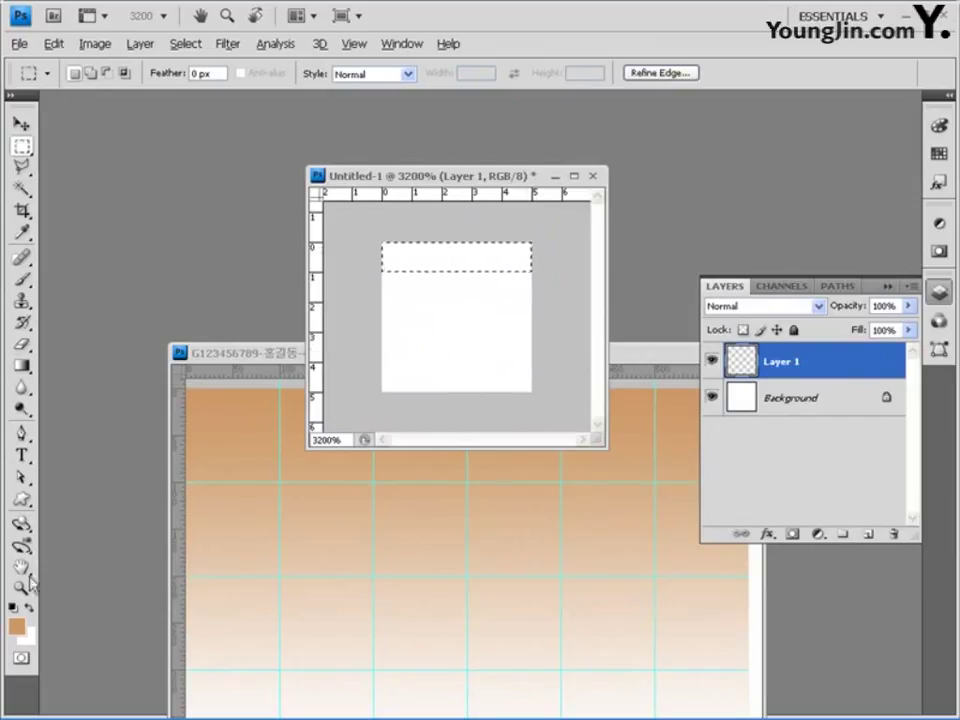
# - Fill the selected strip with white (ffffff) on the new layer and hide the Background layer
pyautogui.click(16, 624)
pyautogui.moveTo(633, 450); pyautogui.dragTo(366, 238)
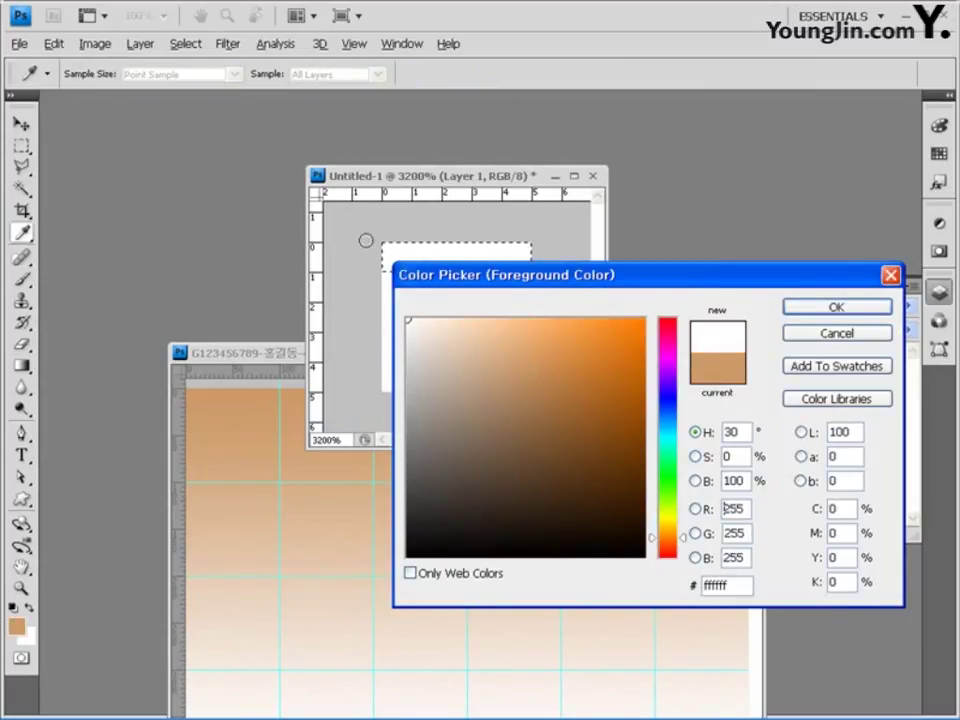
pyautogui.click(866, 309)
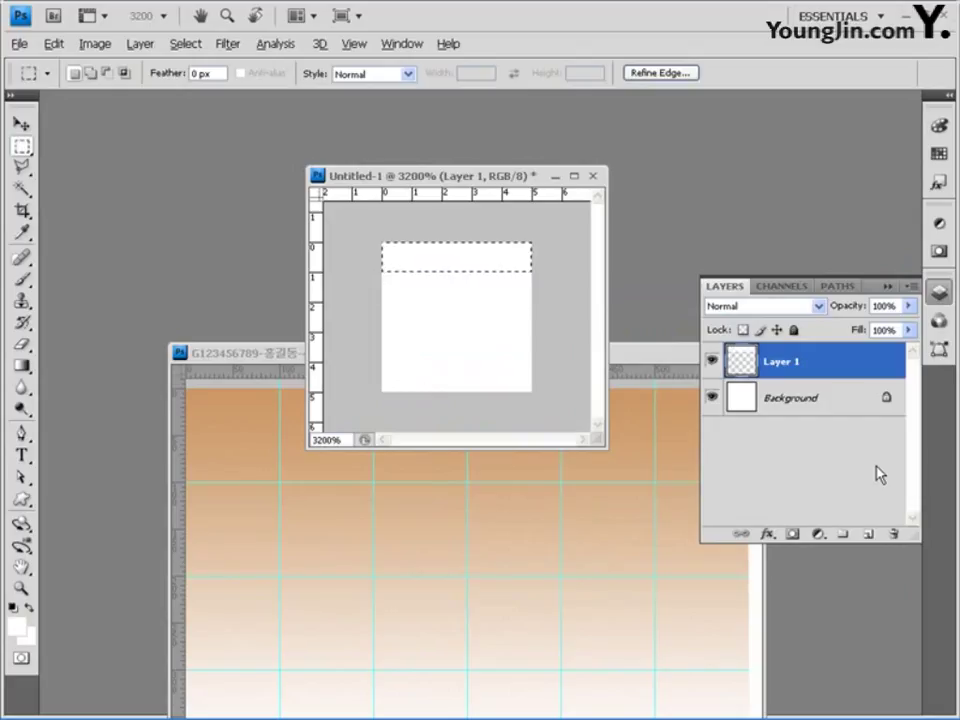
pyautogui.click(712, 400)
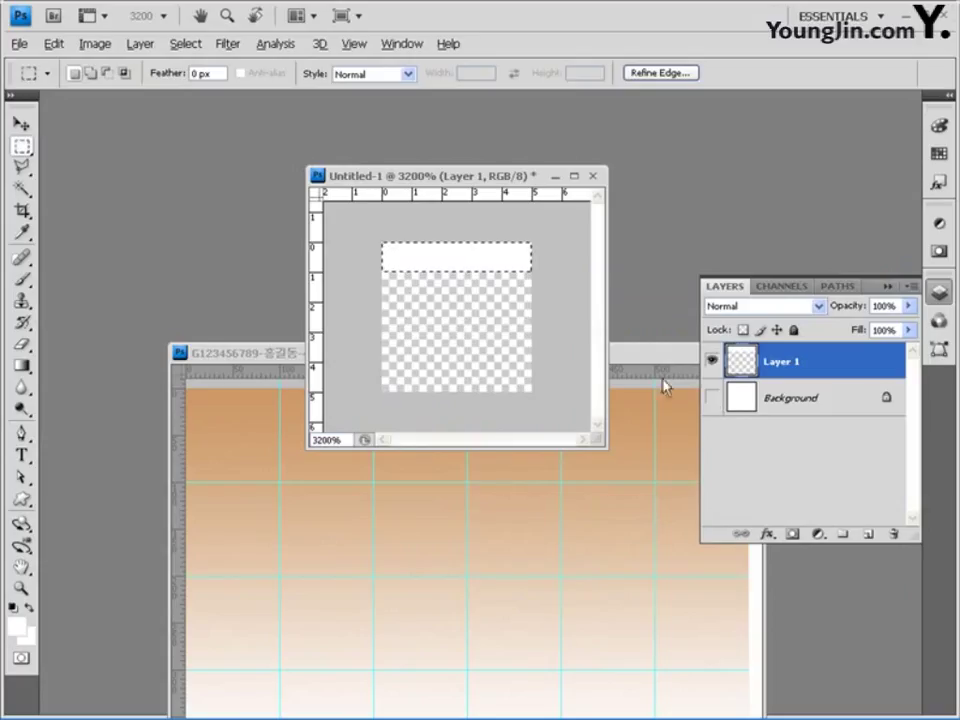
# - Select the whole 5 × 5 pixel canvas and define it as a pattern named 선
pyautogui.moveTo(369, 229)
pyautogui.mouseDown()
pyautogui.moveTo(551, 386)
pyautogui.moveTo(545, 393)
pyautogui.mouseUp()
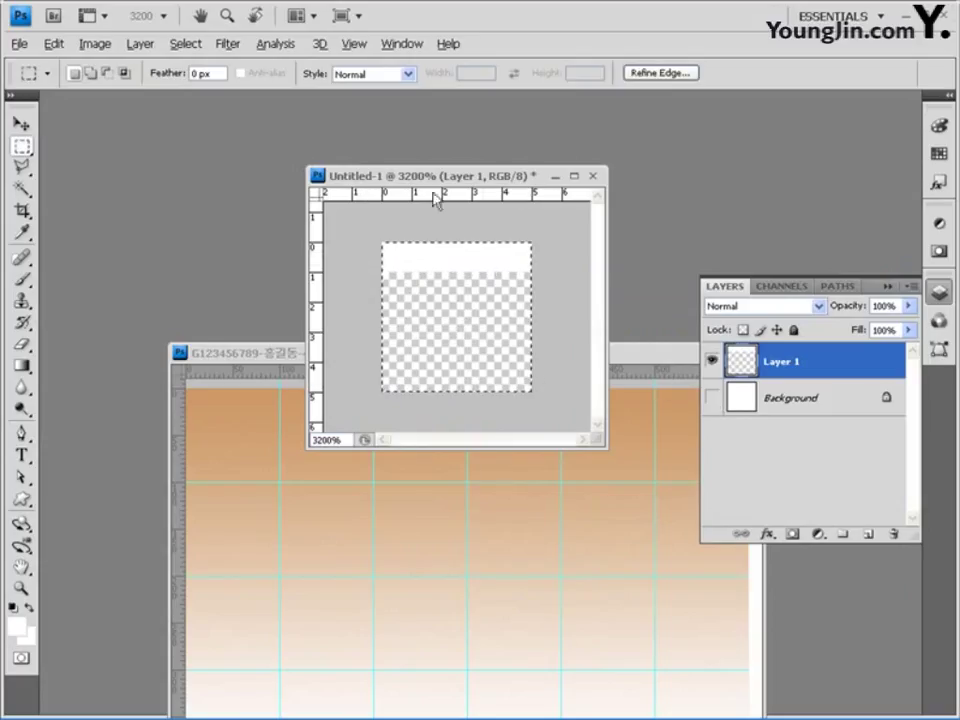
pyautogui.click(53, 44)
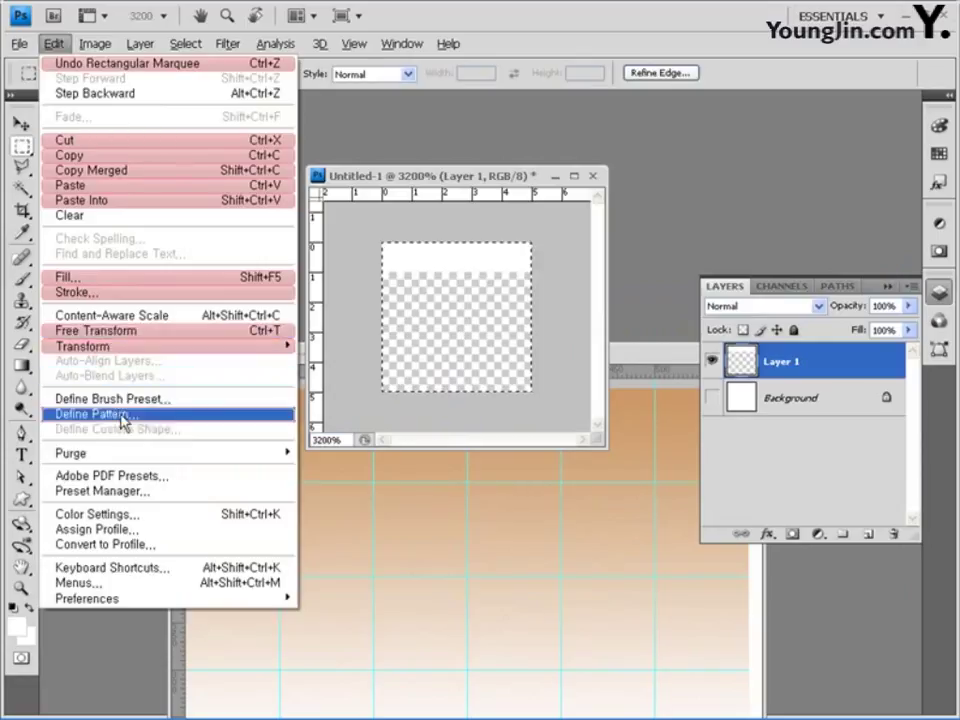
pyautogui.click(122, 414)
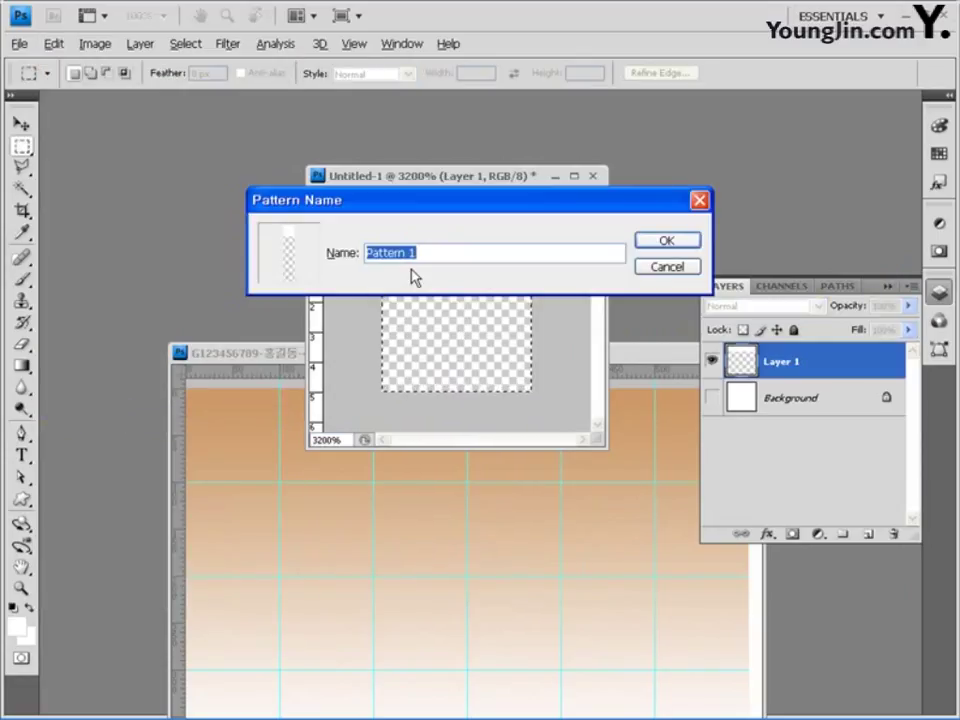
pyautogui.write('tjs')
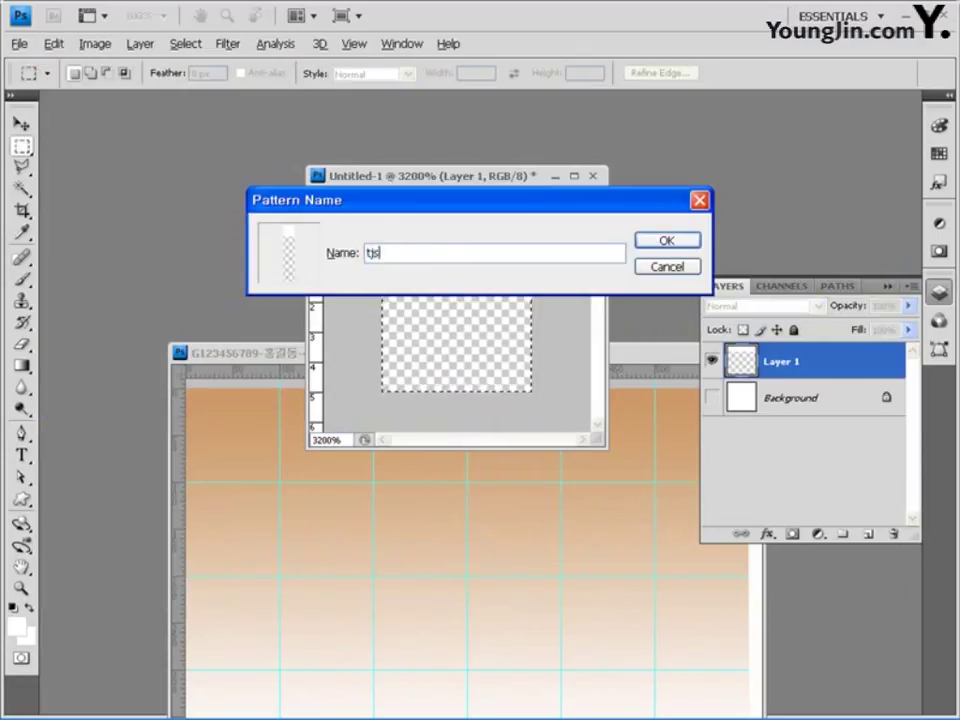
pyautogui.press('BackSpace')
pyautogui.press('BackSpace')
pyautogui.press('BackSpace')
pyautogui.write('ㅅ')
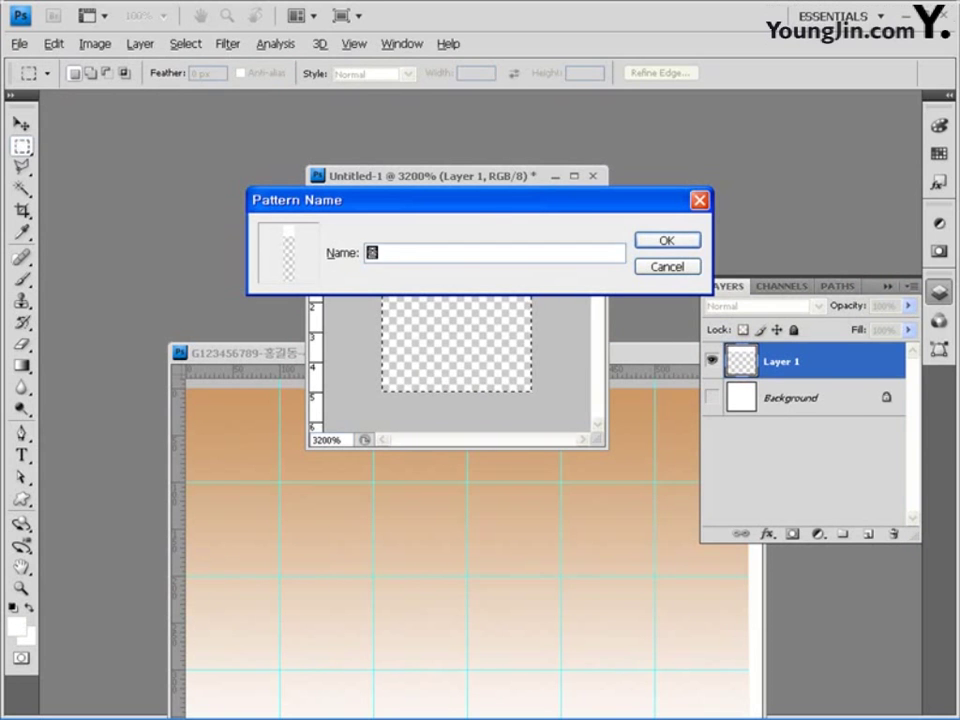
pyautogui.click(670, 246)
# - Return to the gradient composition, minimise the pattern document, and add a new layer above the Background
pyautogui.click(623, 351)
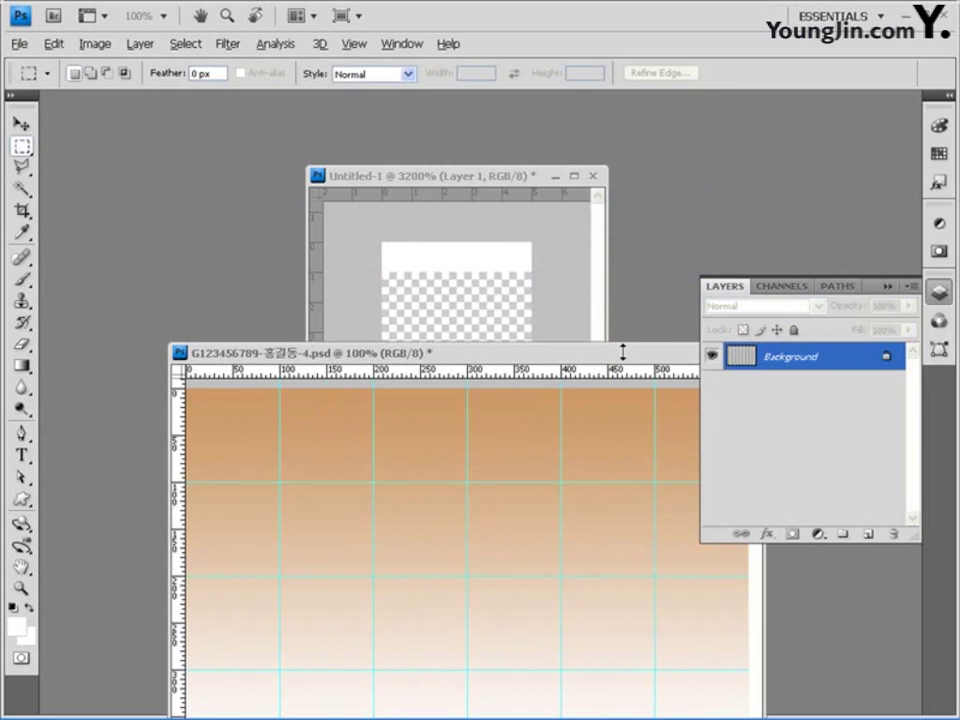
pyautogui.moveTo(623, 351); pyautogui.dragTo(498, 140)
pyautogui.click(555, 177)
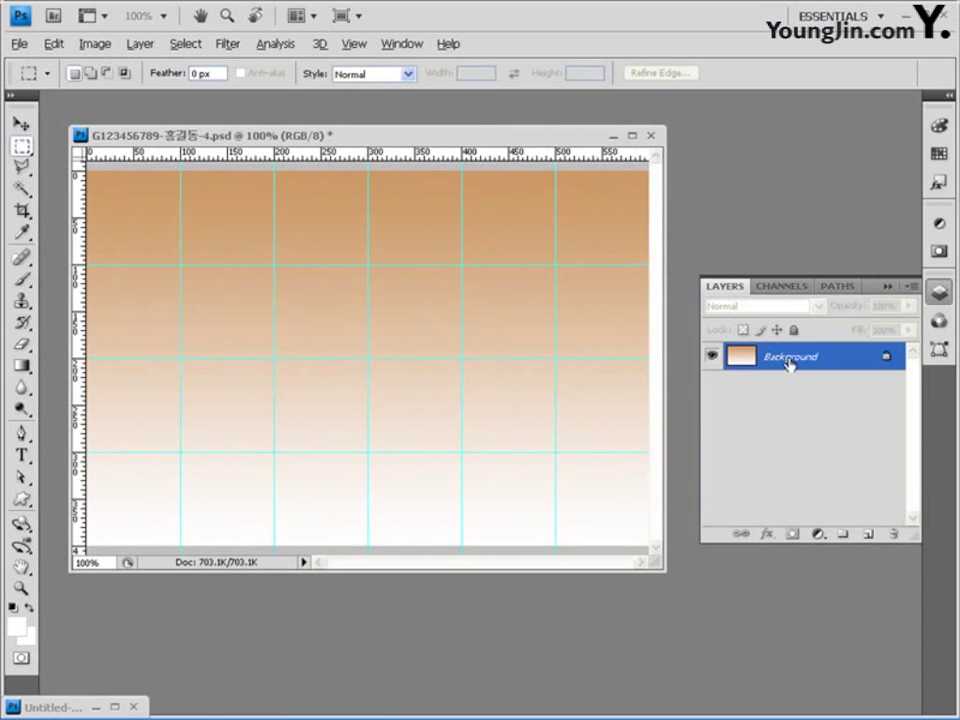
pyautogui.click(870, 535)
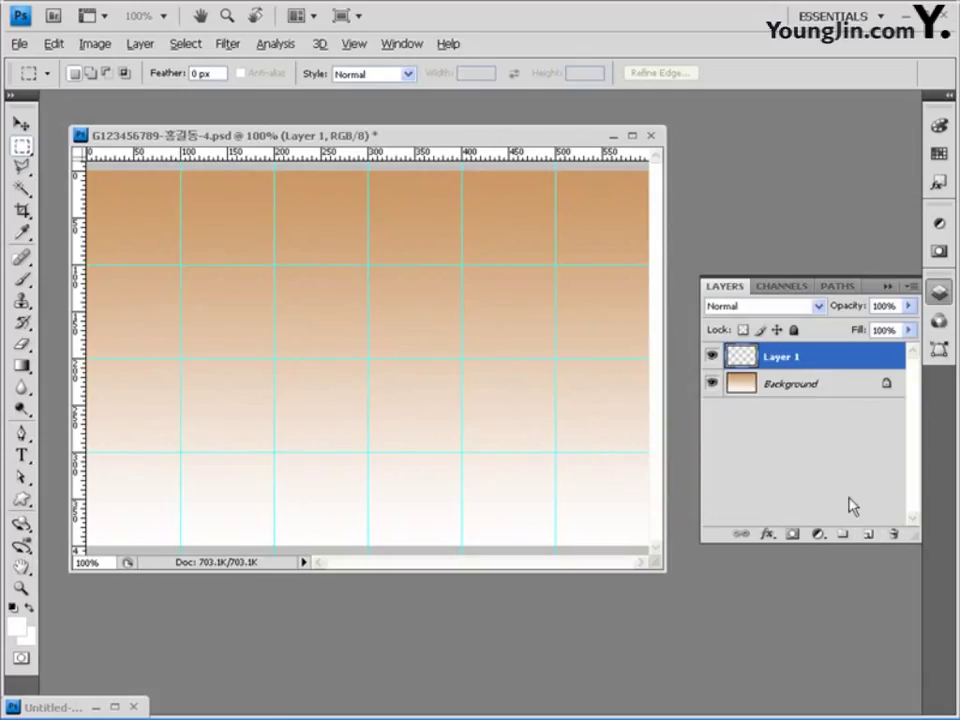
# - Fill the new layer with the custom white-stripe pattern in Normal mode and set the layer's opacity to 70%
pyautogui.click(56, 44)
pyautogui.click(69, 275)
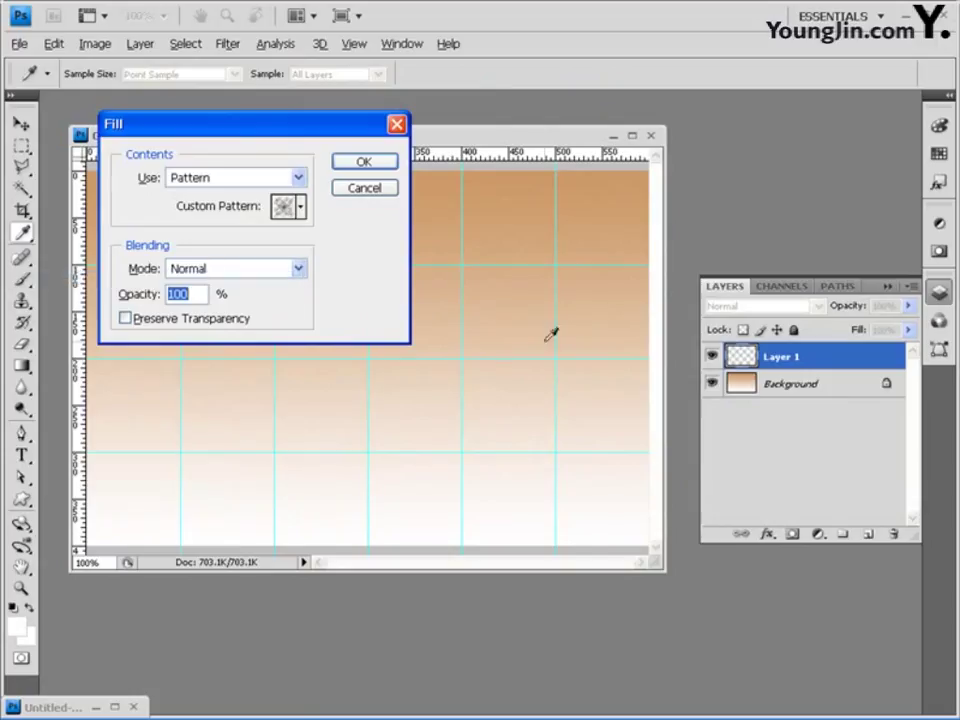
pyautogui.click(301, 207)
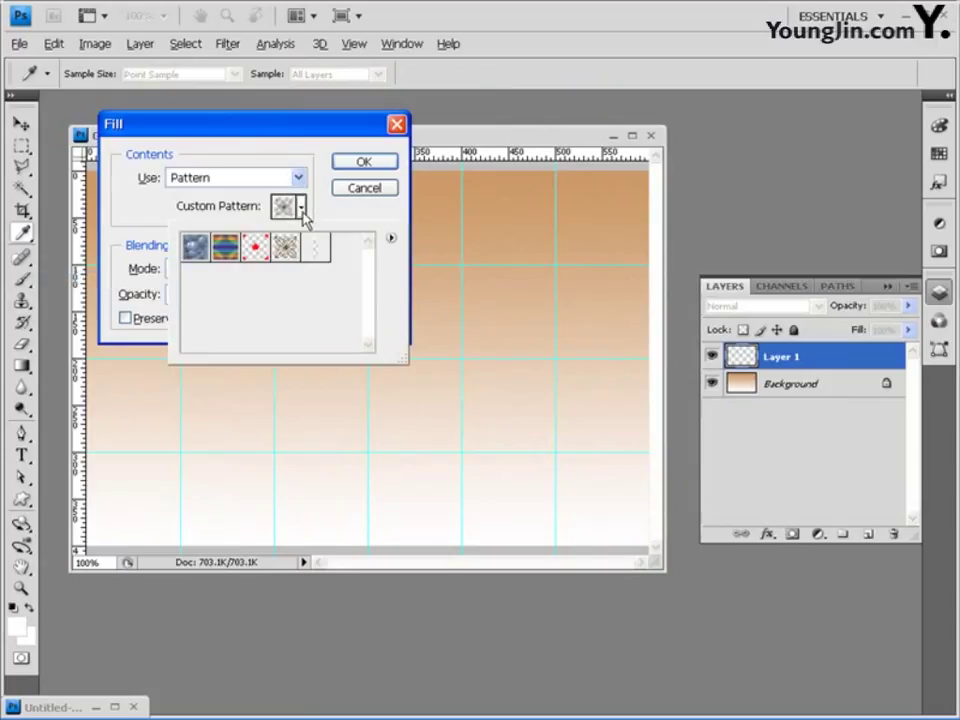
pyautogui.click(319, 250)
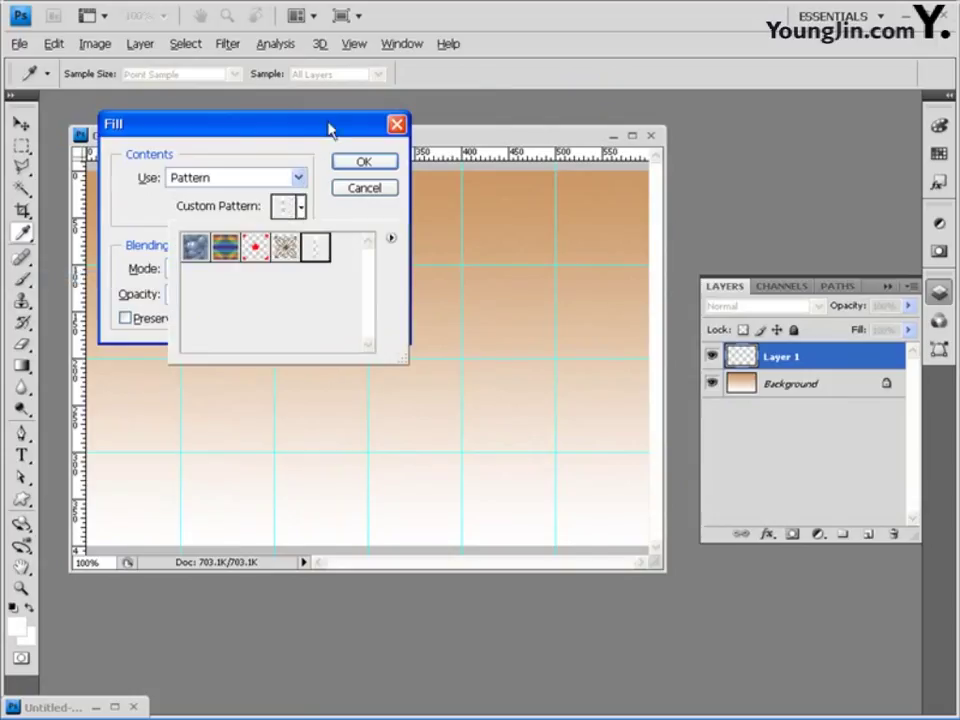
pyautogui.click(330, 128)
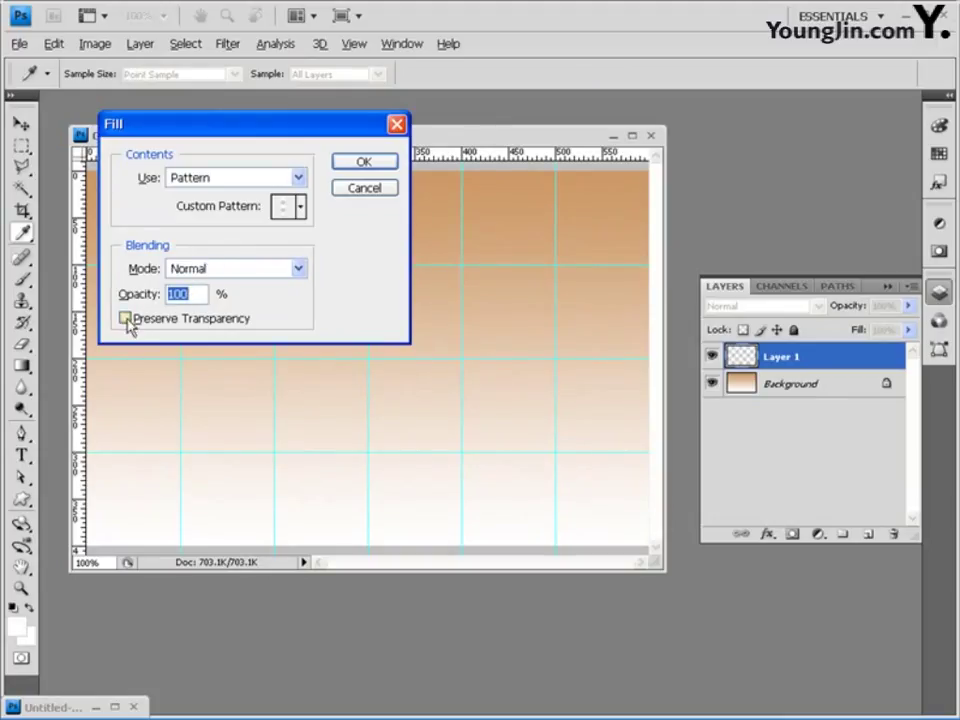
pyautogui.click(366, 163)
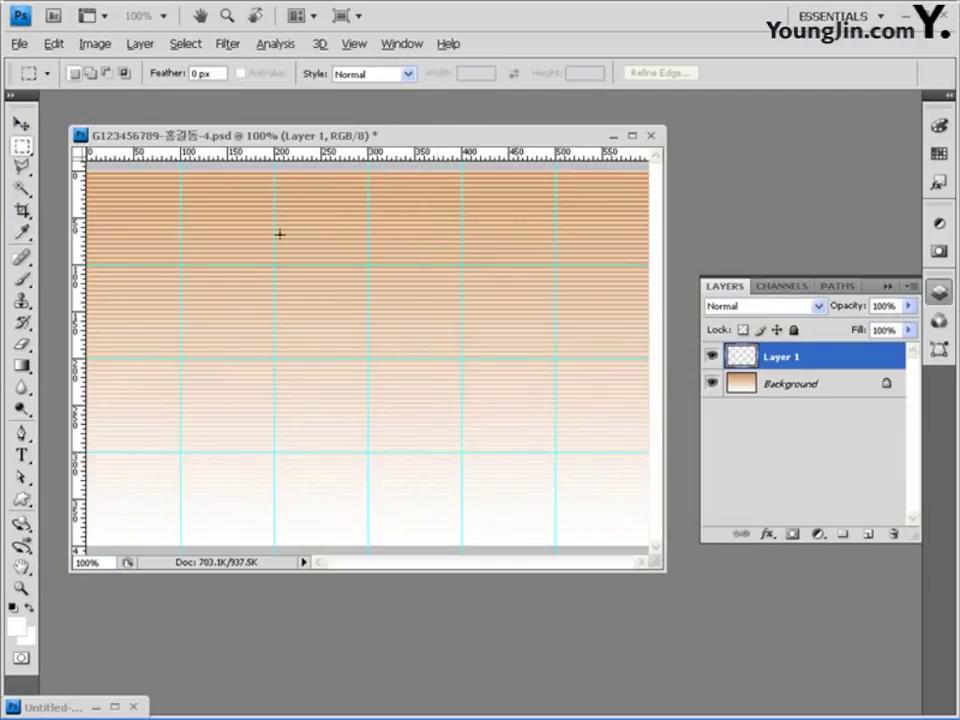
pyautogui.click(884, 306)
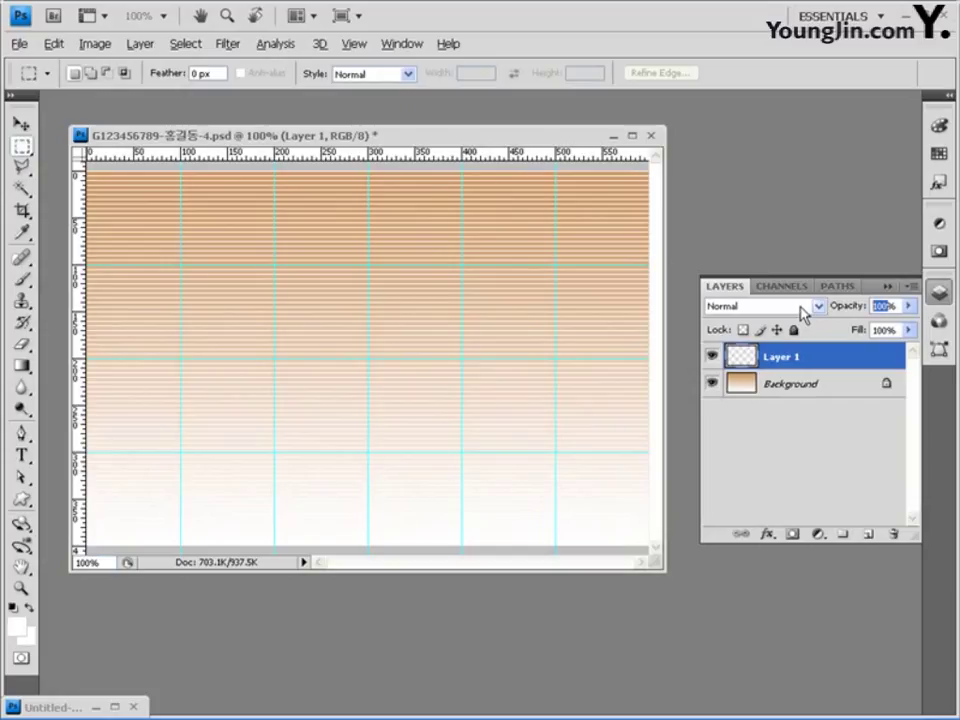
pyautogui.write('70')
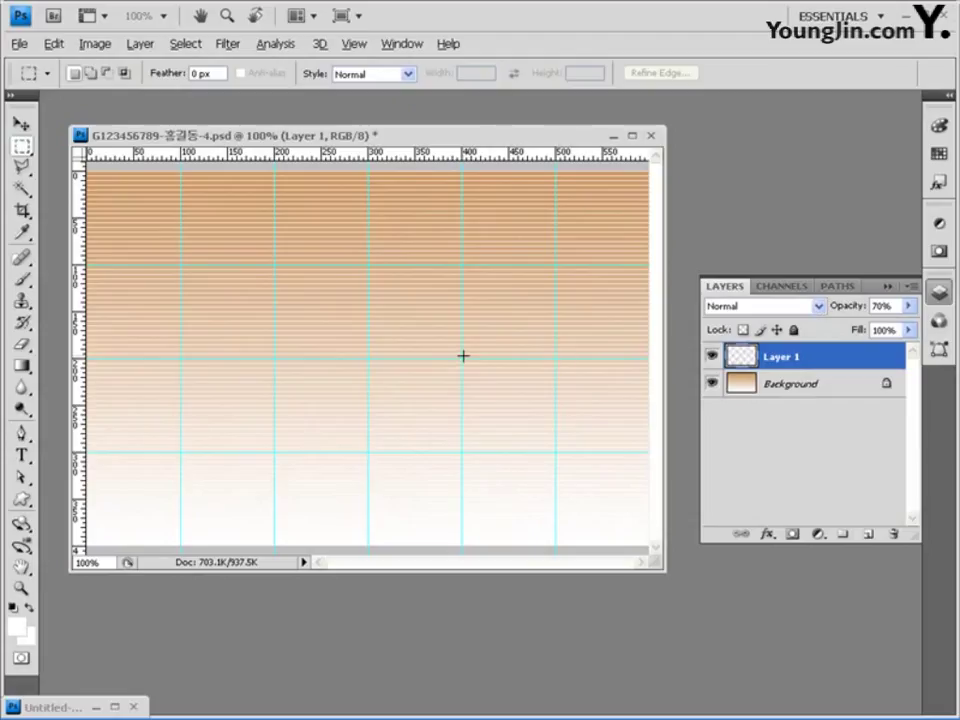
# - Set the Pen tool to draw shape layers with no layer style
pyautogui.click(21, 436)
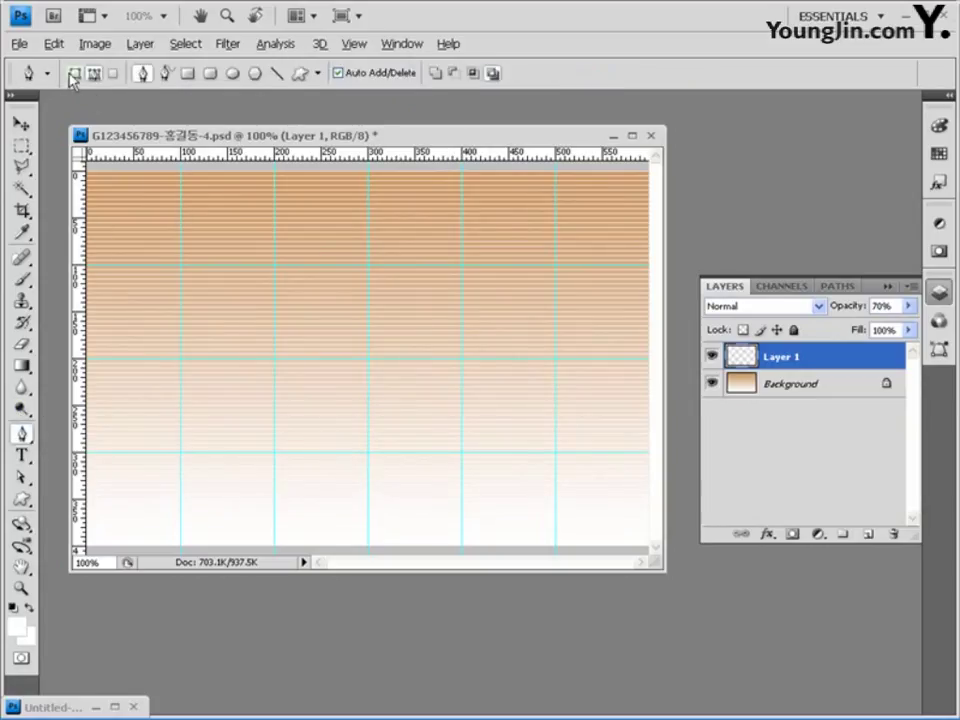
pyautogui.click(75, 74)
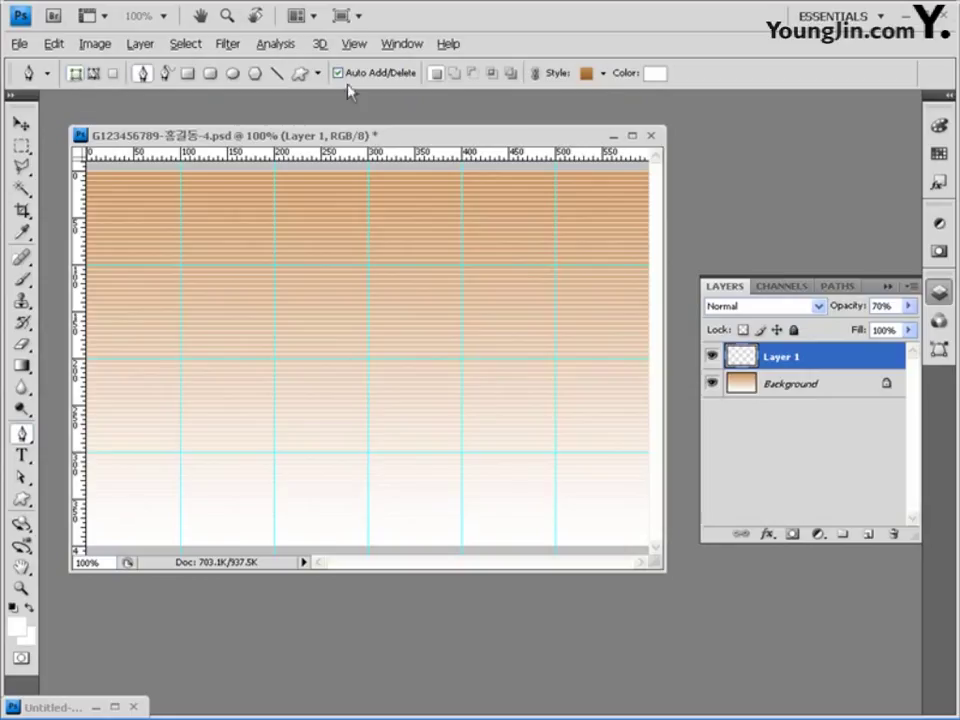
pyautogui.click(588, 75)
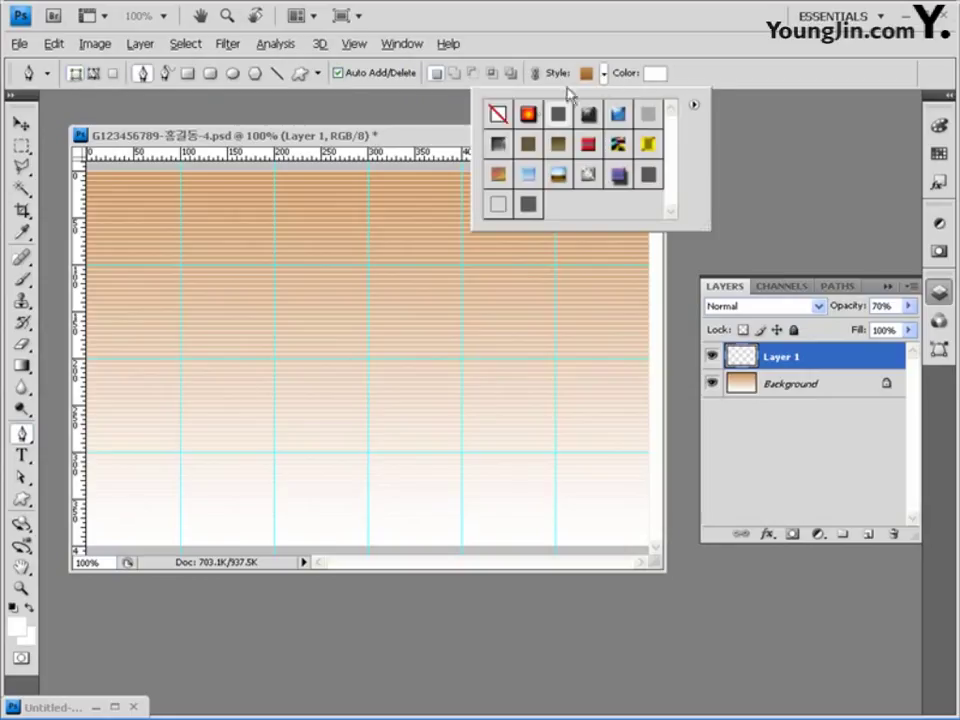
pyautogui.click(498, 113)
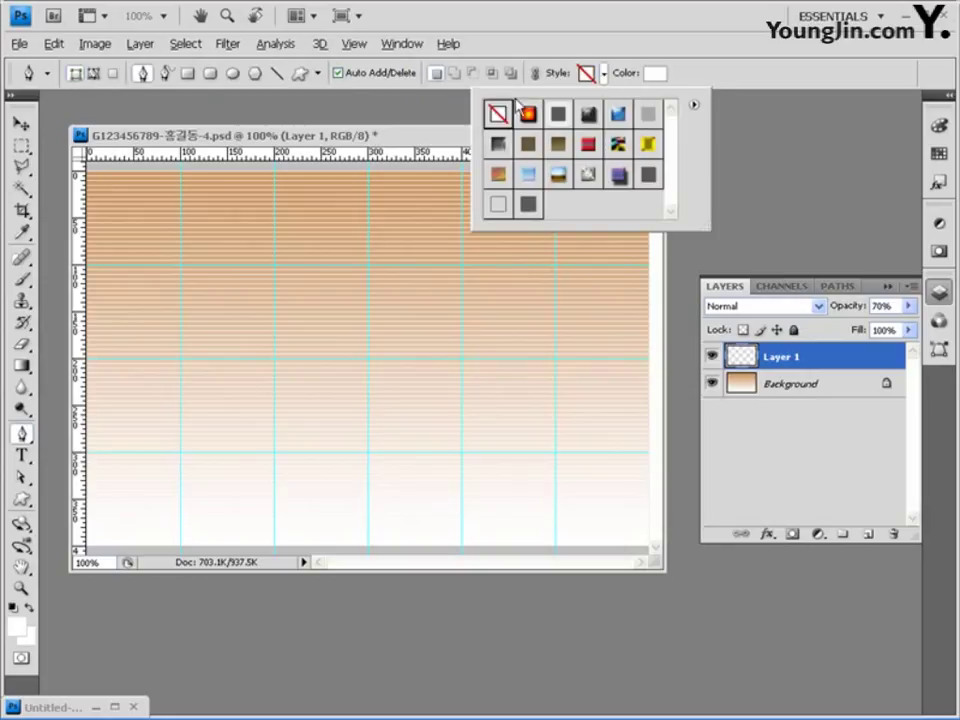
# - Set the Pen tool's shape layer style to none and its fill color to cccc66
pyautogui.click(514, 55)
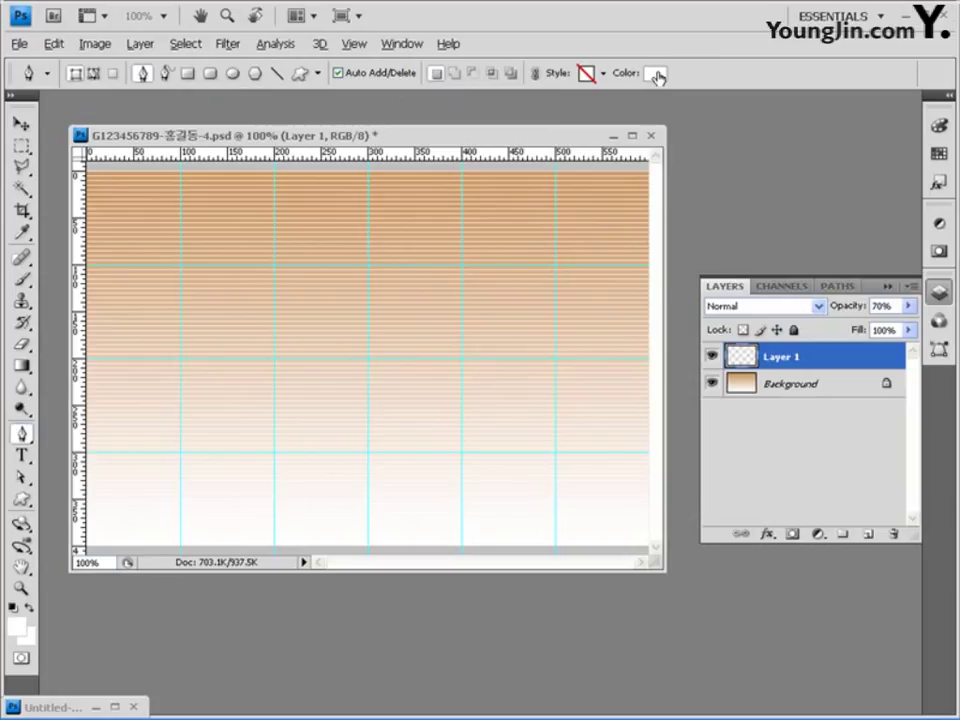
pyautogui.click(656, 76)
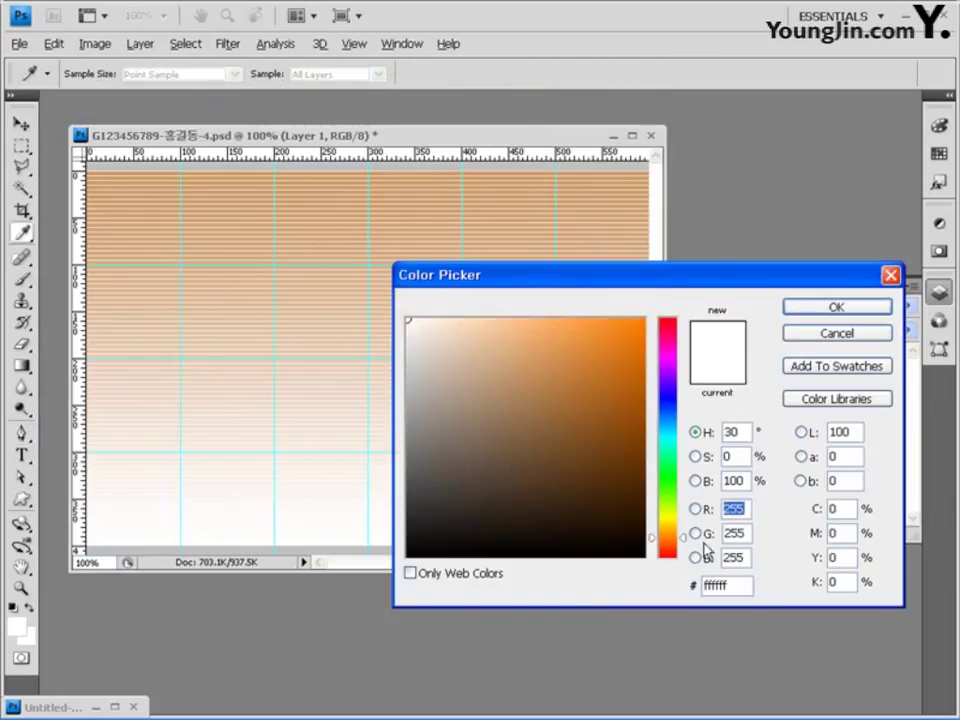
pyautogui.click(690, 584)
pyautogui.write('0')
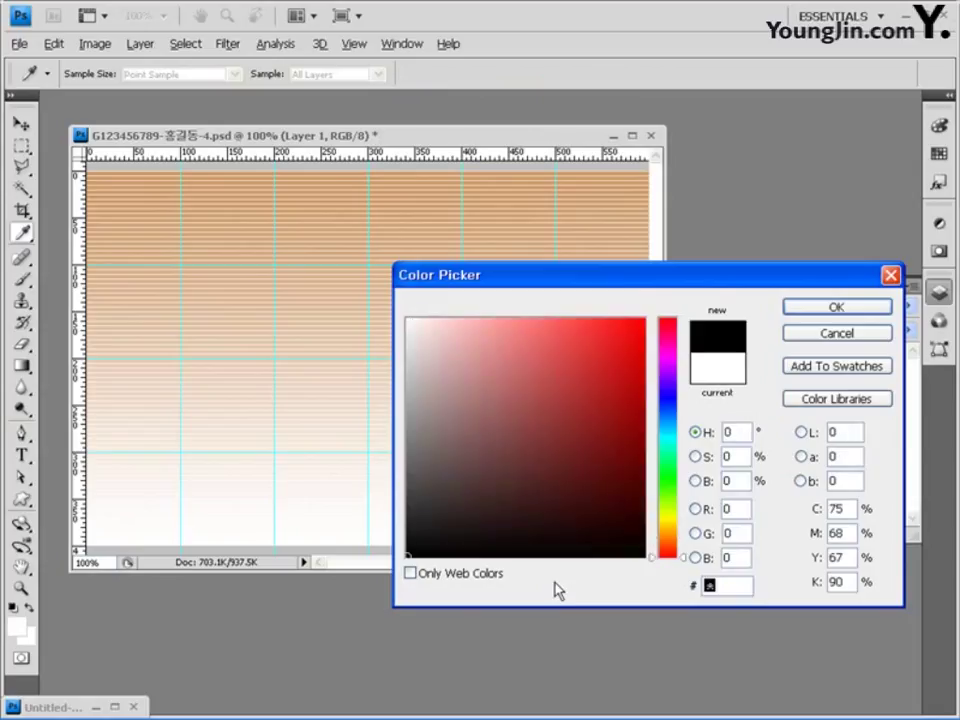
pyautogui.write('cccc66')
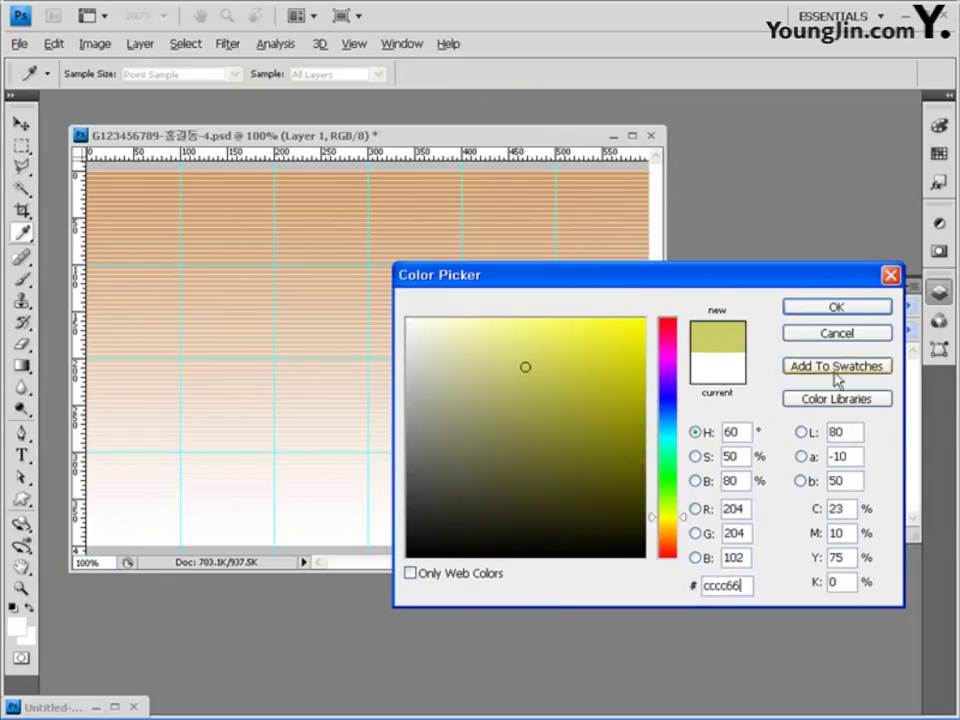
pyautogui.click(843, 305)
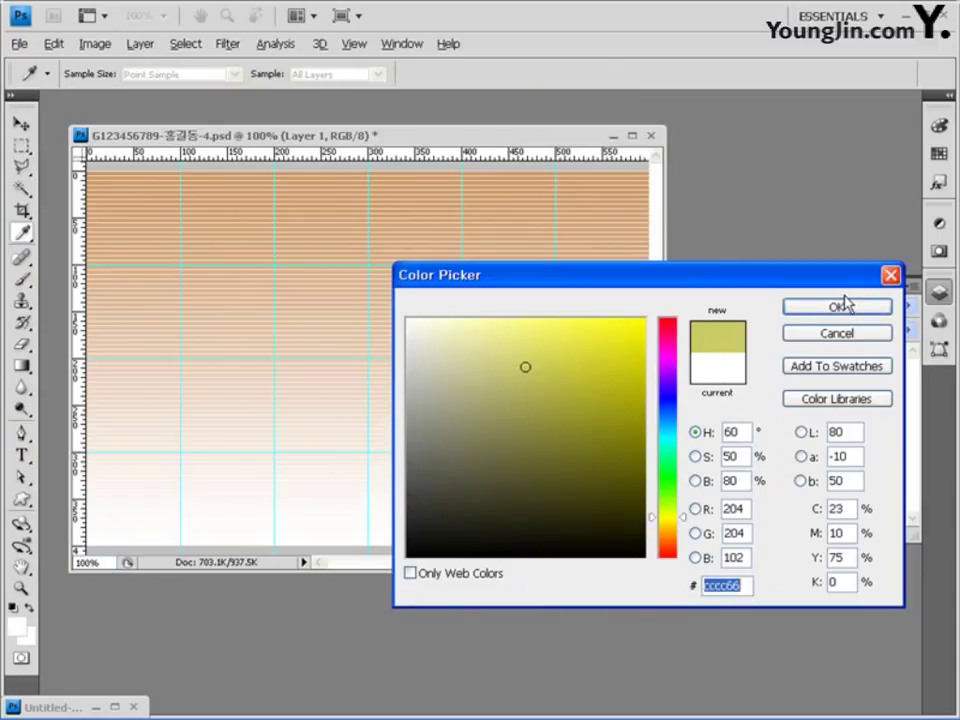
pyautogui.click(845, 306)
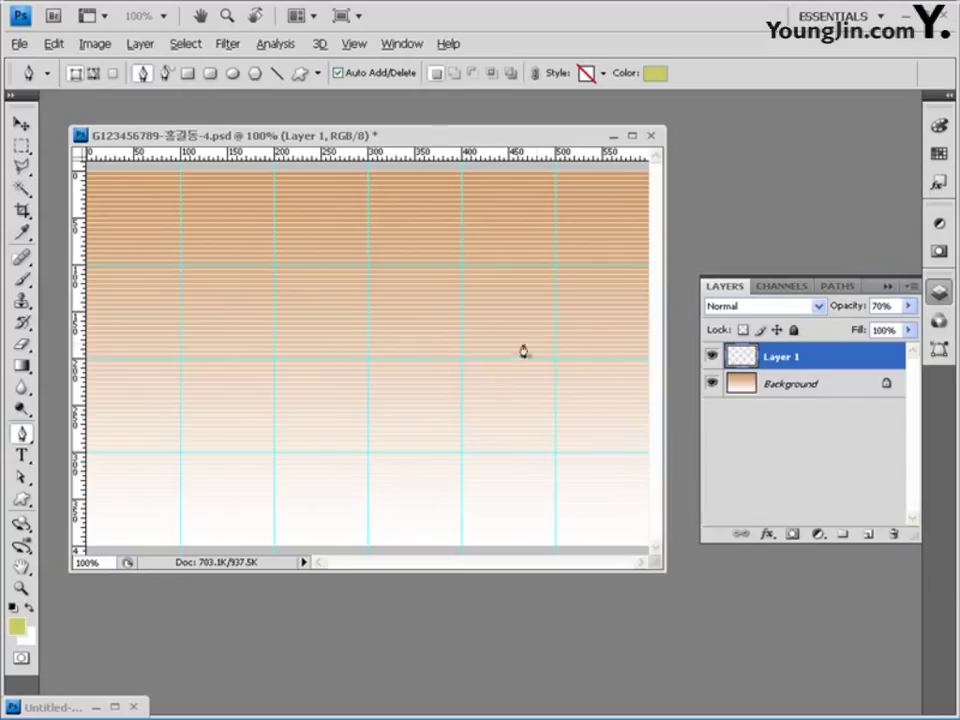
# - Draw a closed, slanted leaf-like shape with the Pen tool, about 440 px wide and 260 px high, across the canvas middle
pyautogui.click(581, 312)
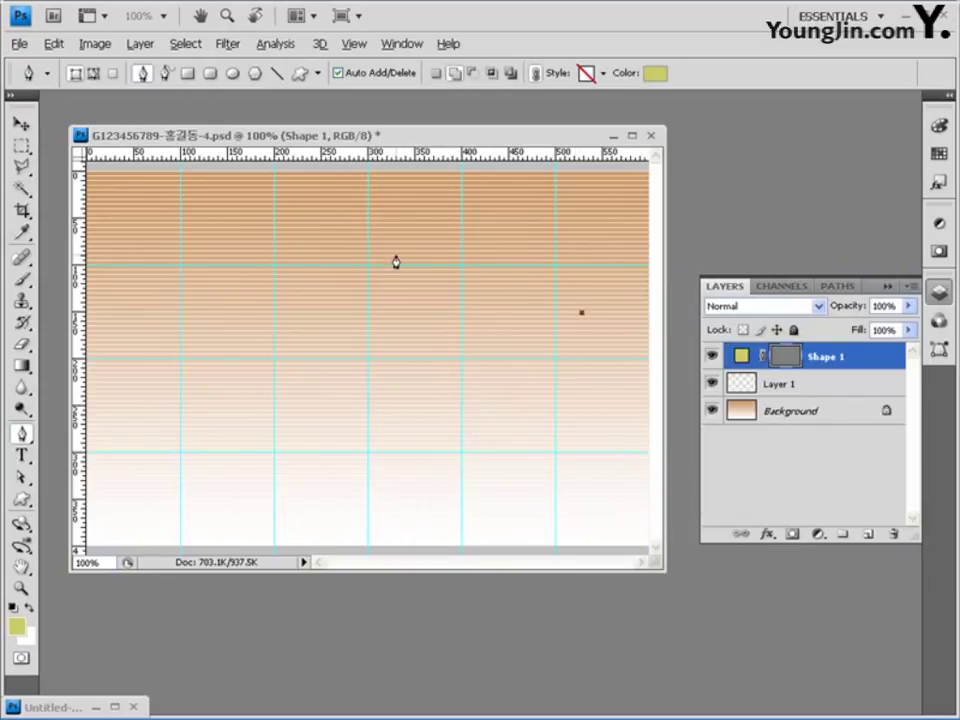
pyautogui.moveTo(400, 256); pyautogui.dragTo(306, 271)
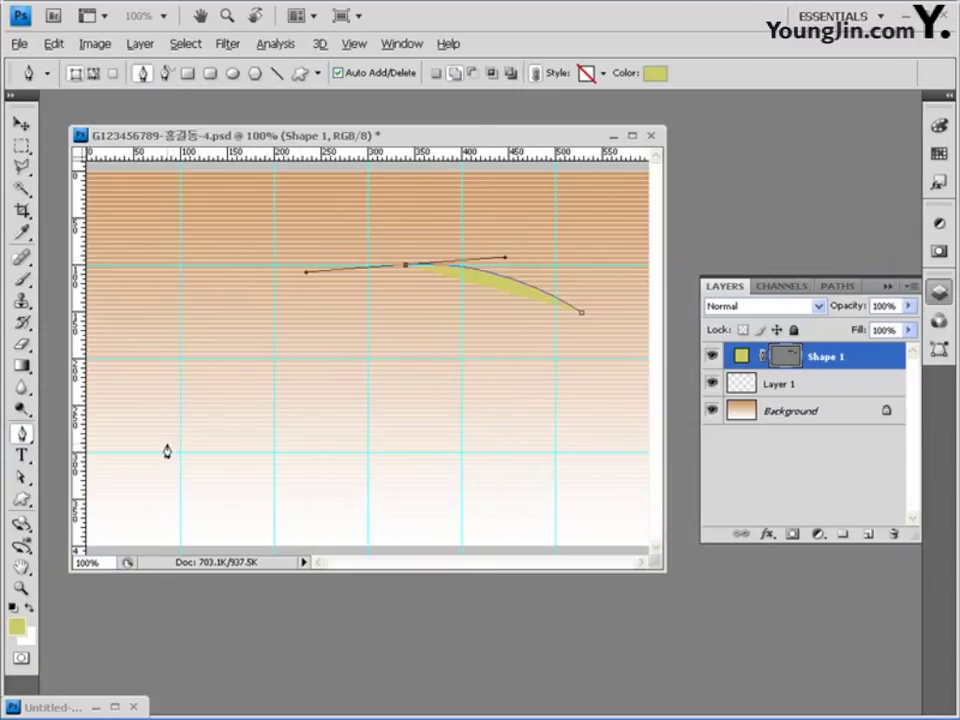
pyautogui.moveTo(167, 444); pyautogui.dragTo(138, 549)
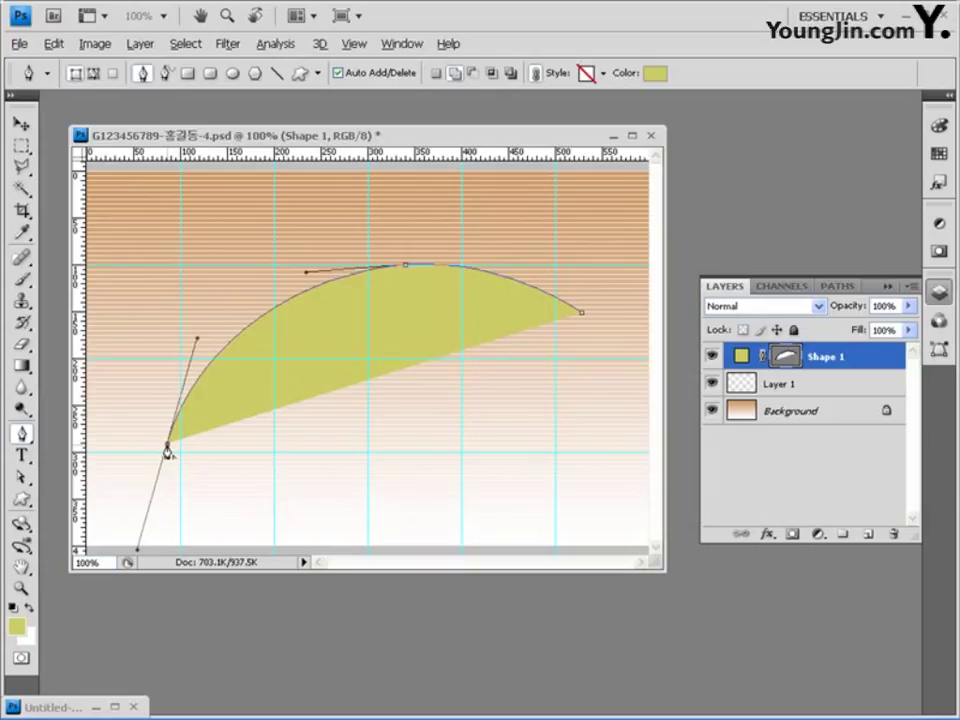
pyautogui.moveTo(167, 450); pyautogui.dragTo(247, 527)
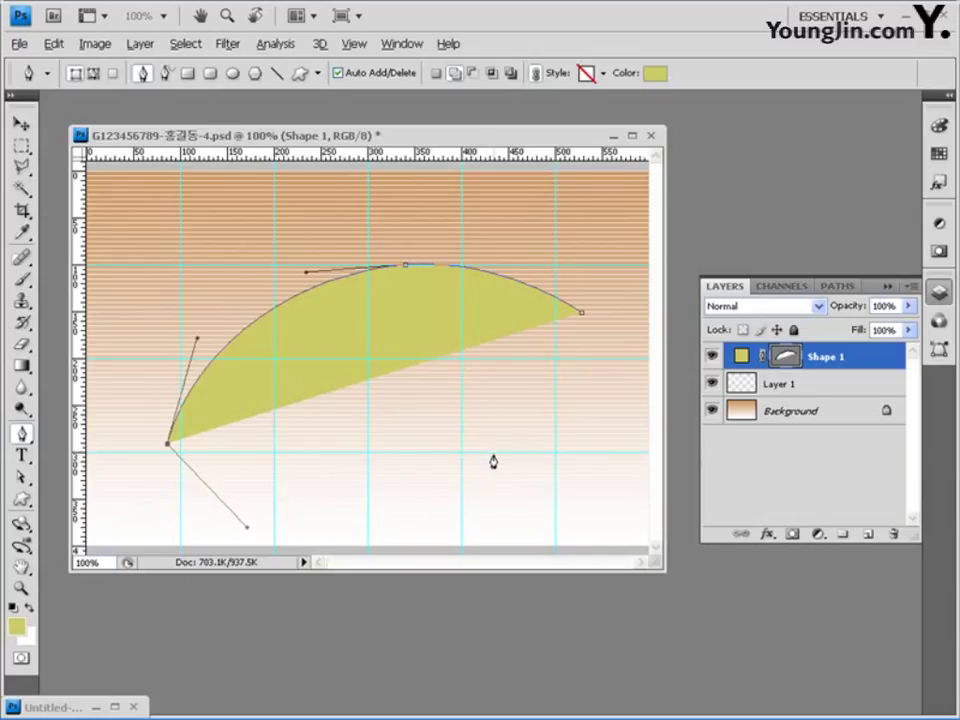
pyautogui.moveTo(497, 453); pyautogui.dragTo(587, 371)
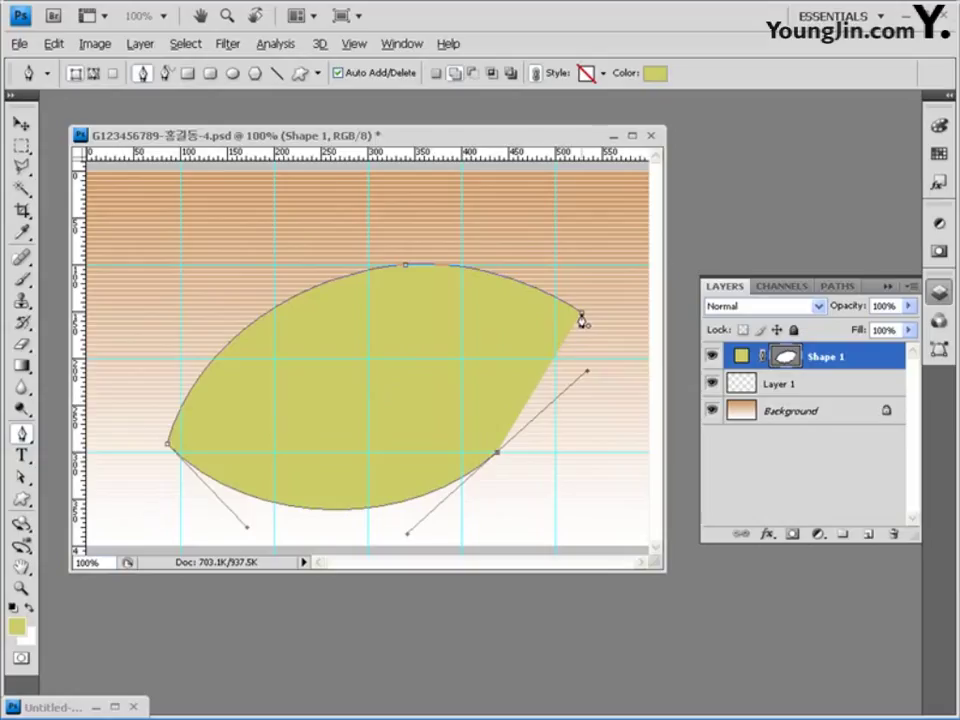
pyautogui.click(582, 318)
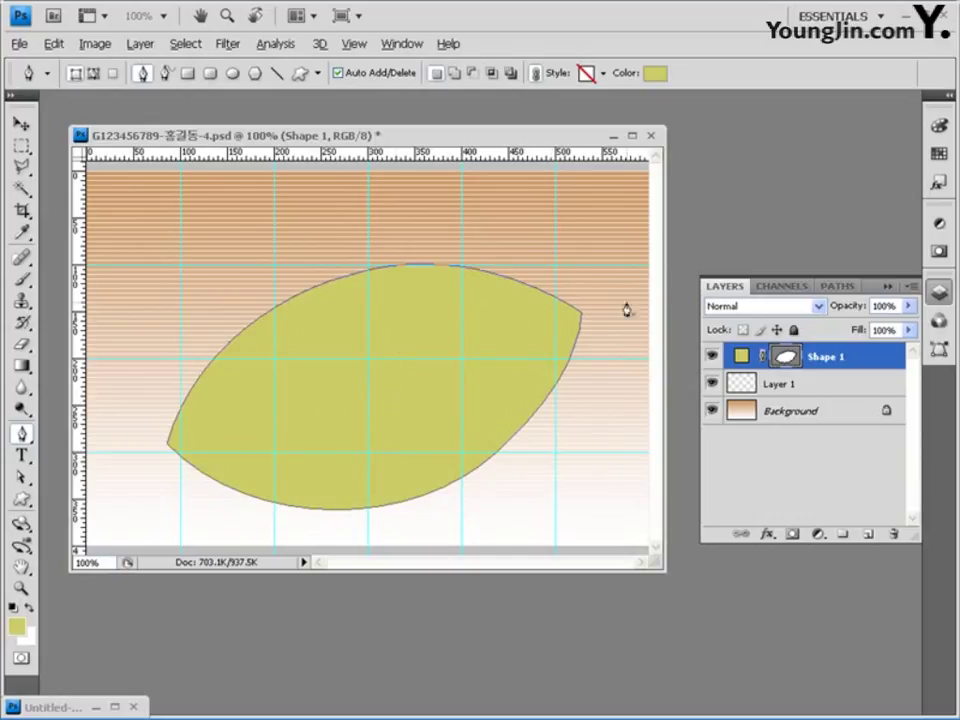
# - Add a 5 px black outside stroke to the leaf-like shape layer
pyautogui.click(767, 535)
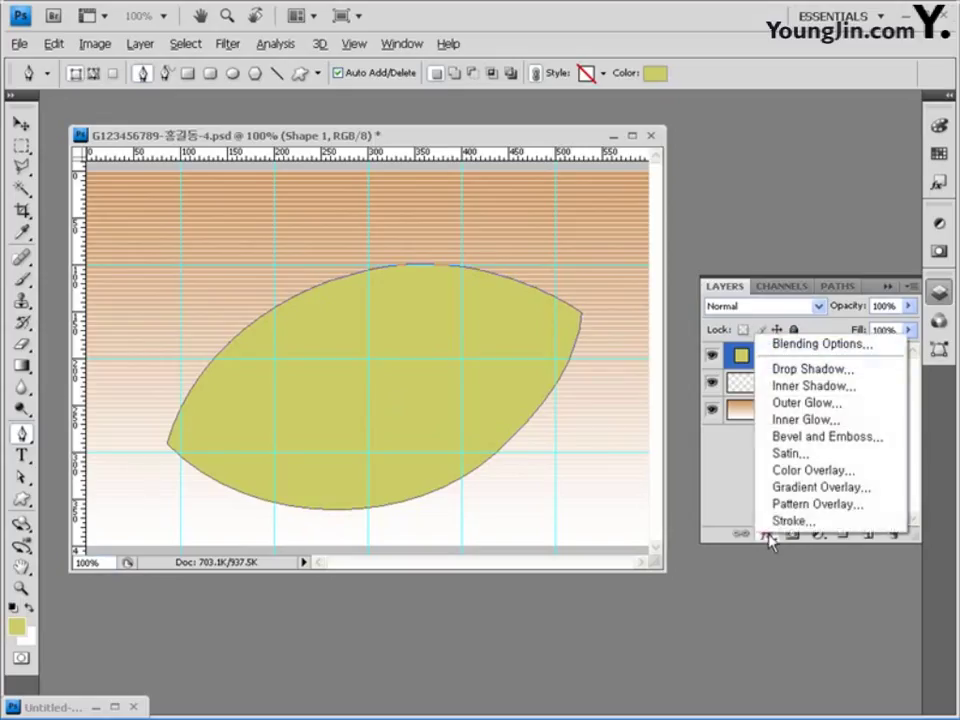
pyautogui.click(790, 521)
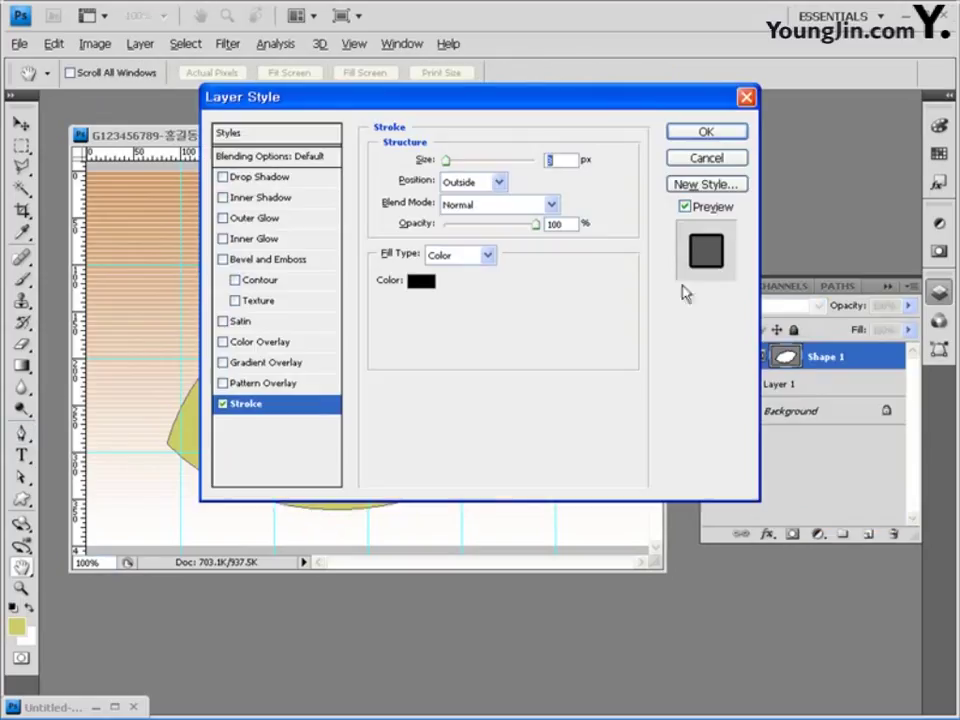
pyautogui.write('5')
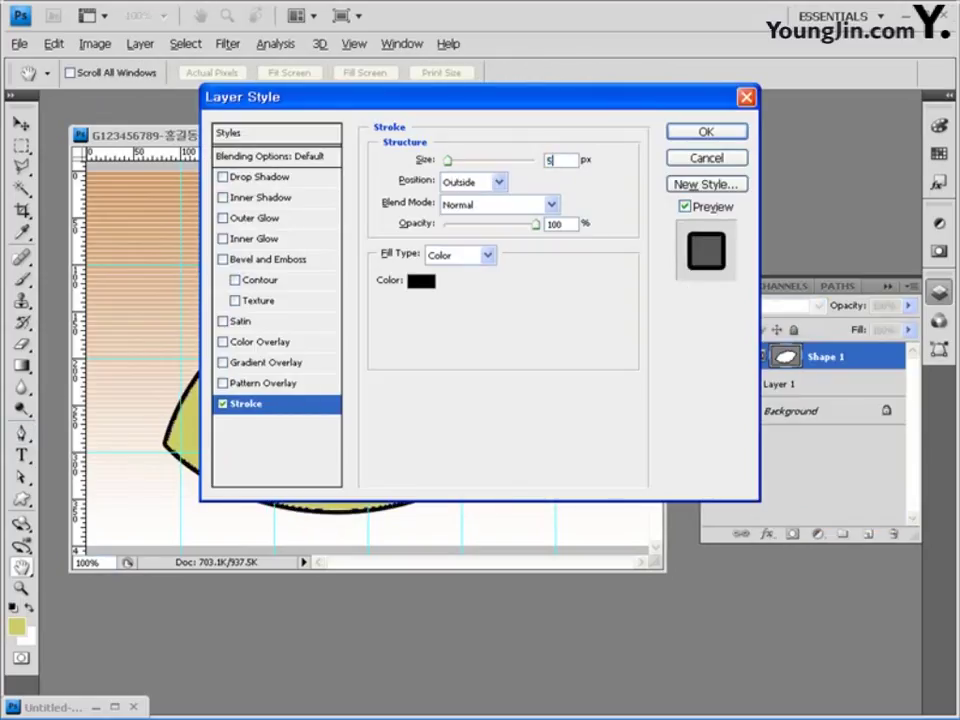
pyautogui.click(420, 281)
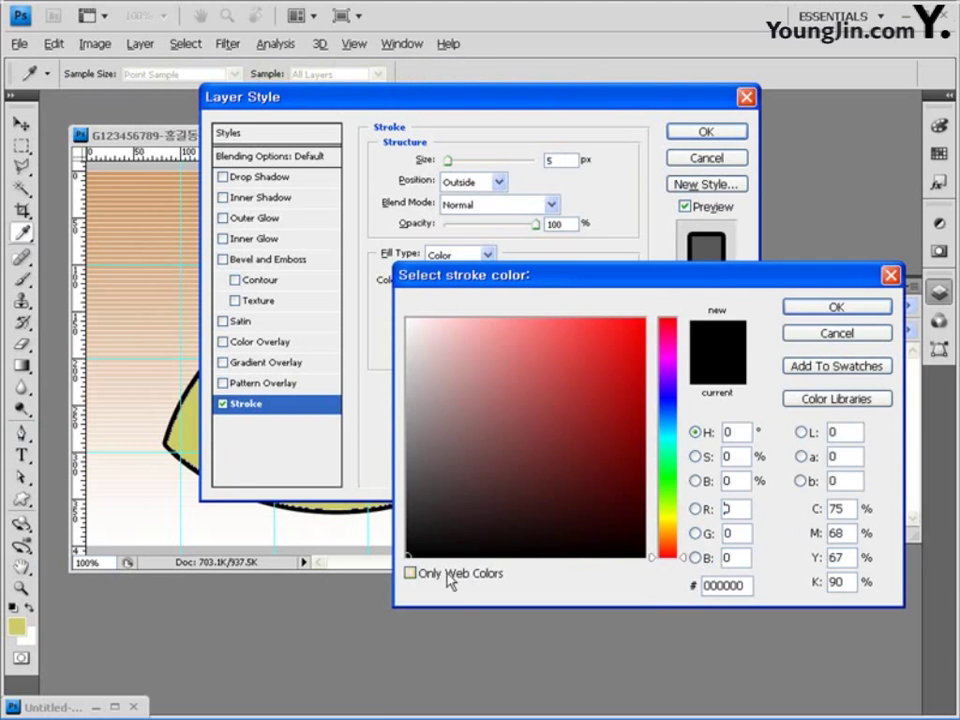
pyautogui.click(733, 585)
pyautogui.press('Return')
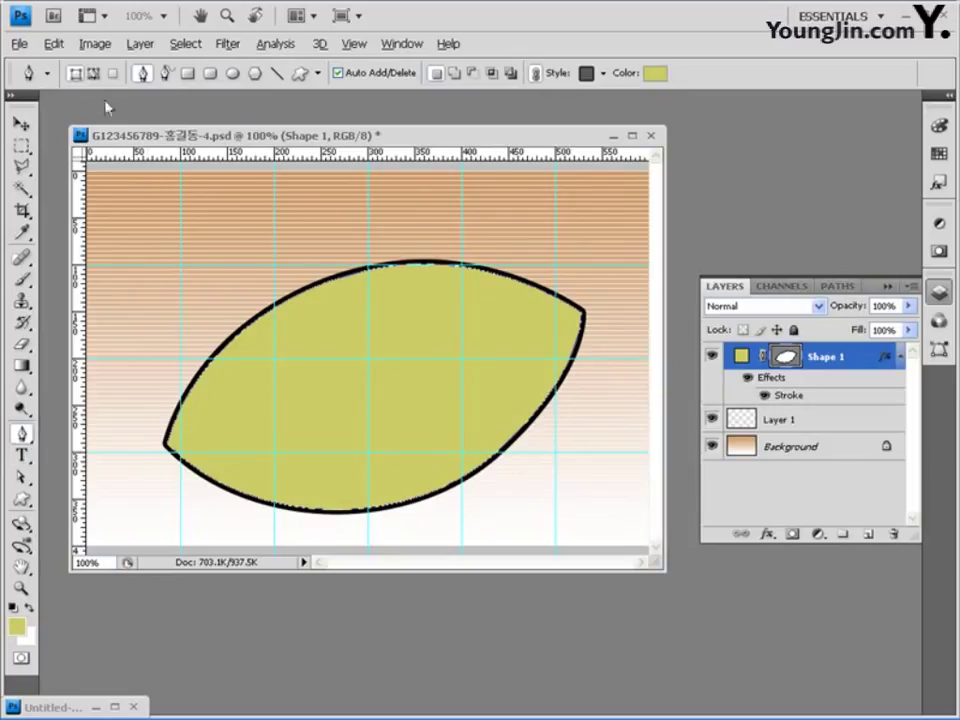
# - Draw three small tapered, lash-like paths with the Pen tool in path mode along the shape's upper-left edge
pyautogui.click(94, 74)
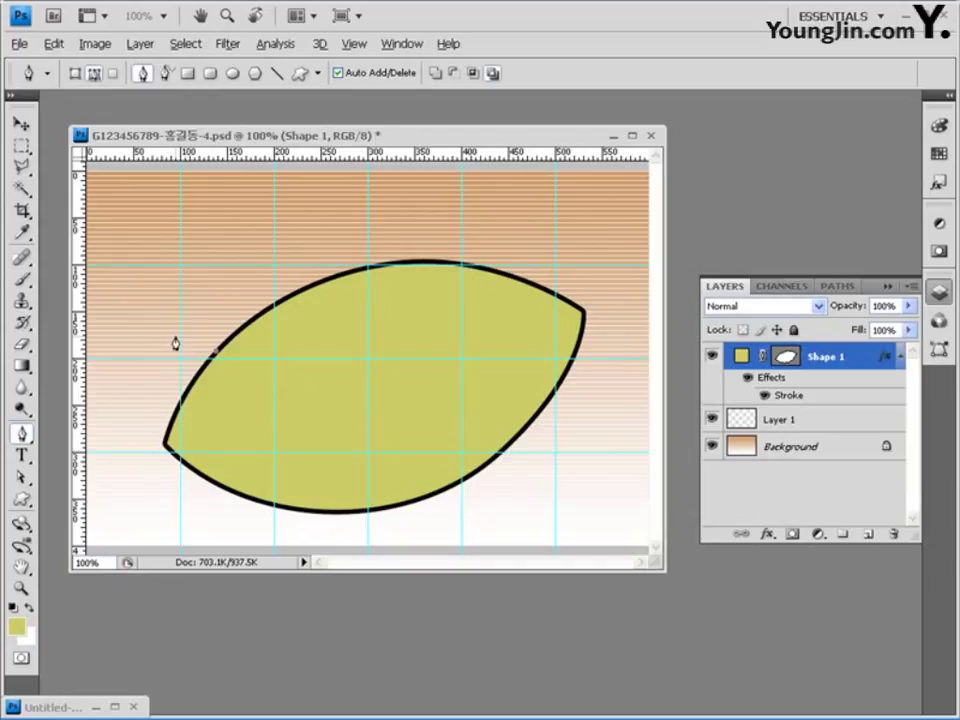
pyautogui.moveTo(173, 332); pyautogui.dragTo(172, 338)
pyautogui.moveTo(211, 357); pyautogui.dragTo(232, 358)
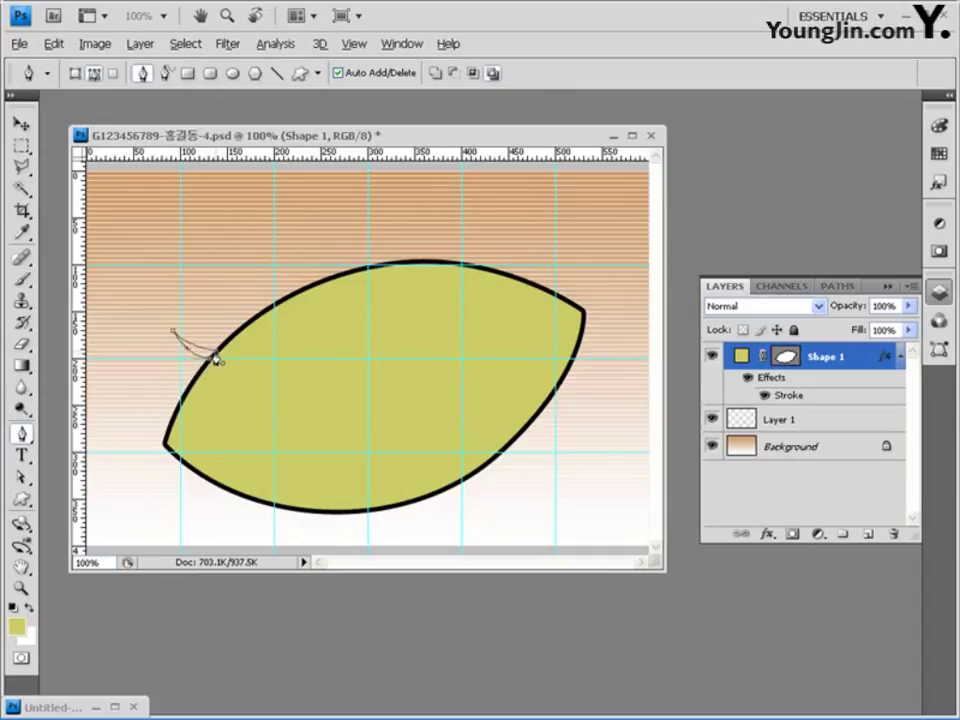
pyautogui.click(218, 359)
pyautogui.moveTo(161, 357); pyautogui.dragTo(201, 376)
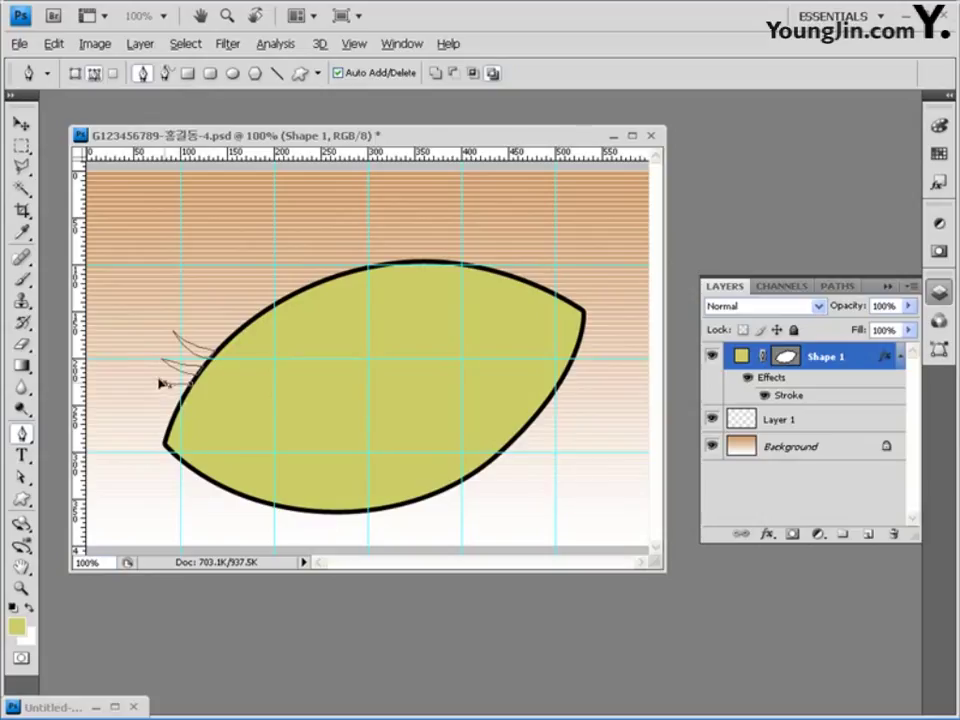
pyautogui.click(165, 388)
pyautogui.moveTo(165, 390); pyautogui.dragTo(196, 392)
# - Load the lash work path as a selection and create a new layer above the leaf-like shape
pyautogui.click(838, 287)
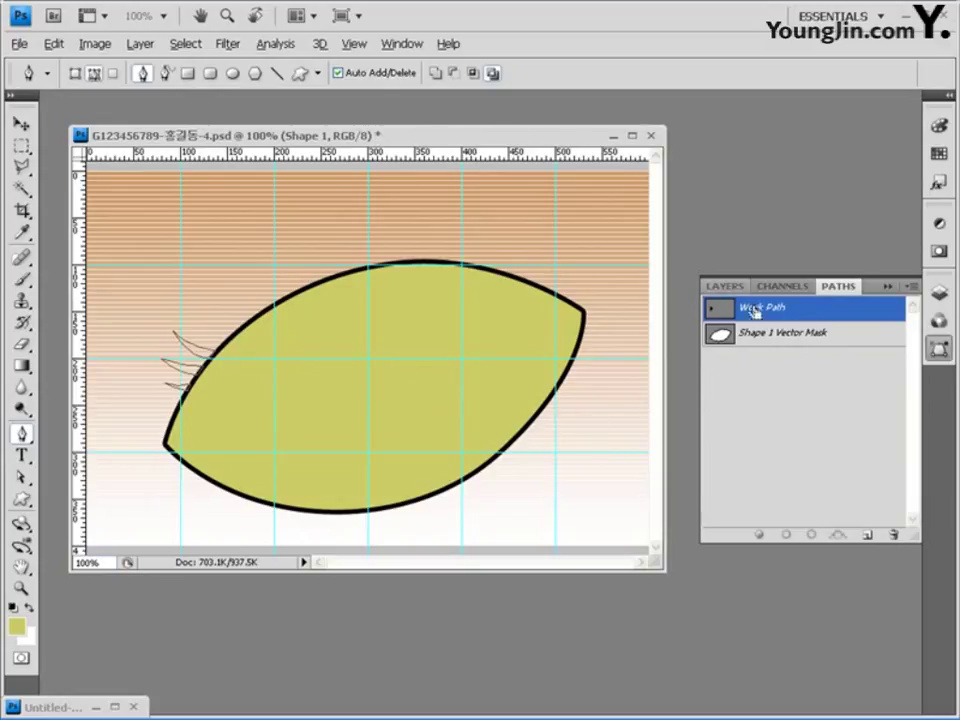
pyautogui.keyDown('ctrl'); pyautogui.click(718, 310); pyautogui.keyUp('ctrl')
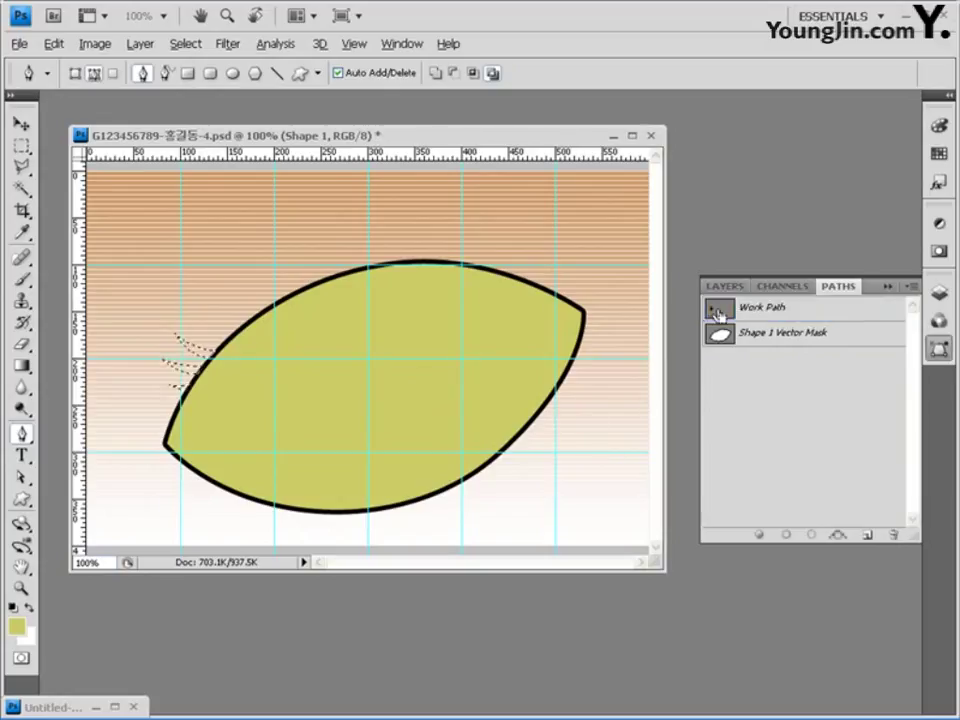
pyautogui.click(727, 286)
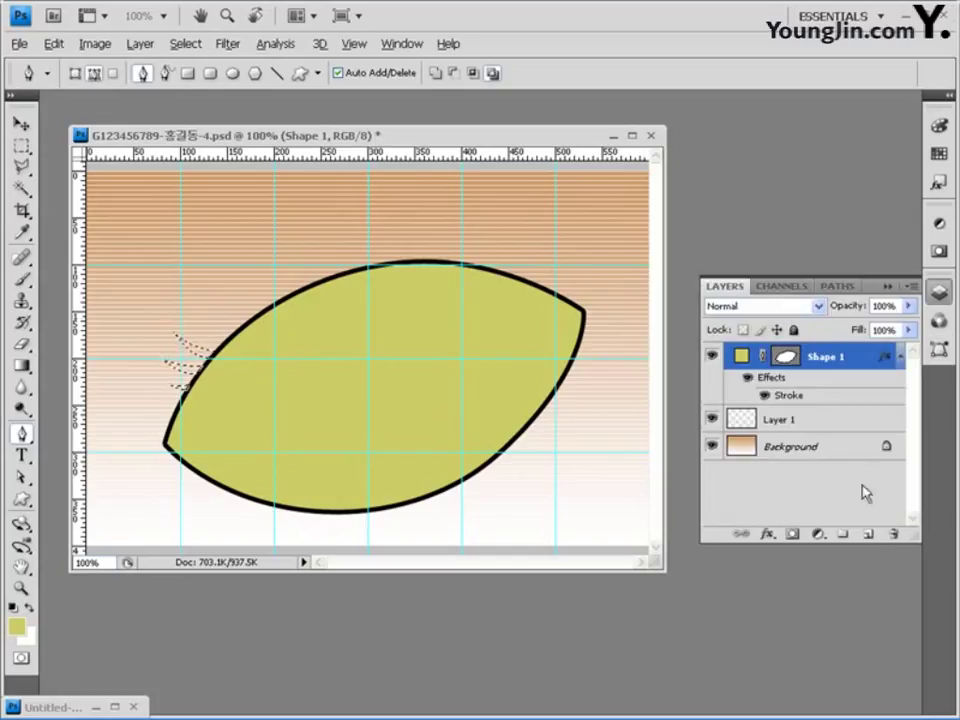
pyautogui.click(868, 535)
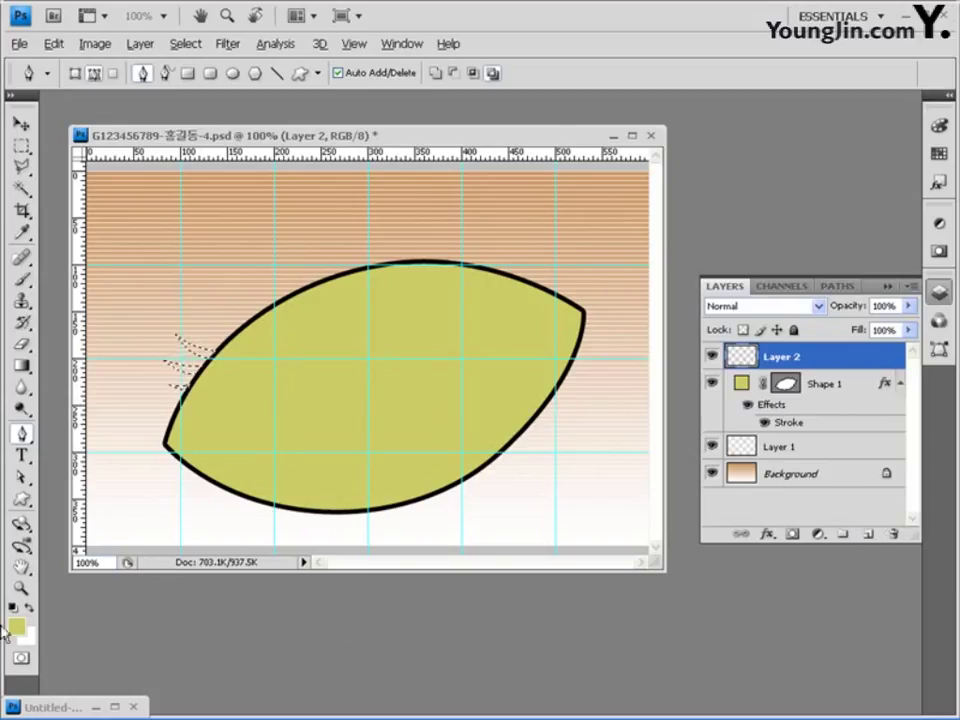
# - Fill the lash selection with black on the new layer and deselect, placing Shape 1 above that layer
pyautogui.click(16, 626)
pyautogui.click(450, 495)
pyautogui.click(408, 556)
pyautogui.click(840, 307)
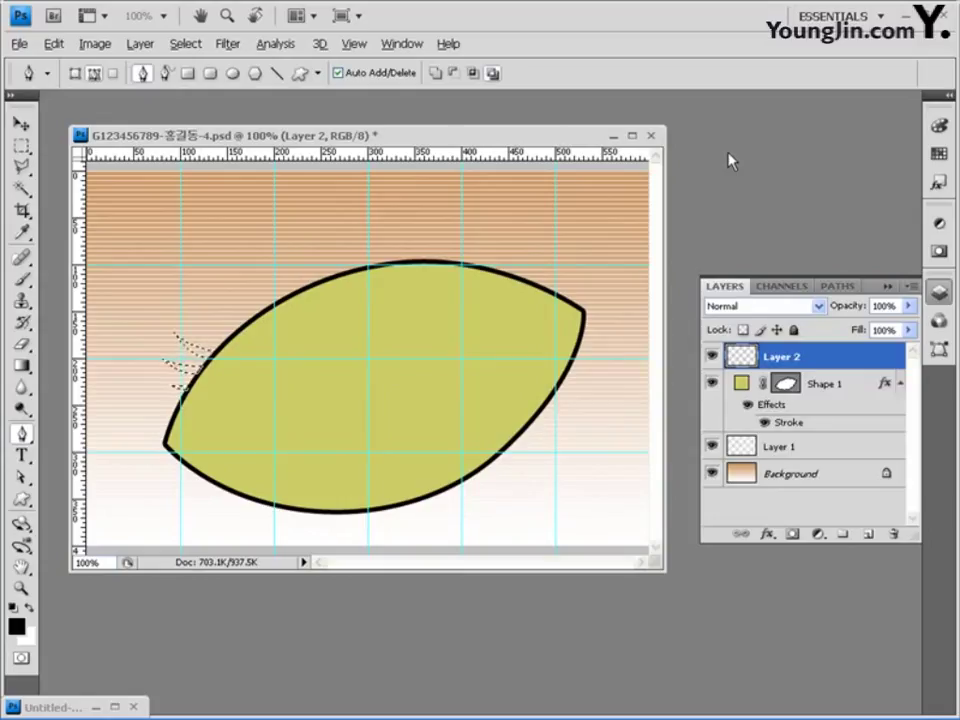
pyautogui.click(21, 145)
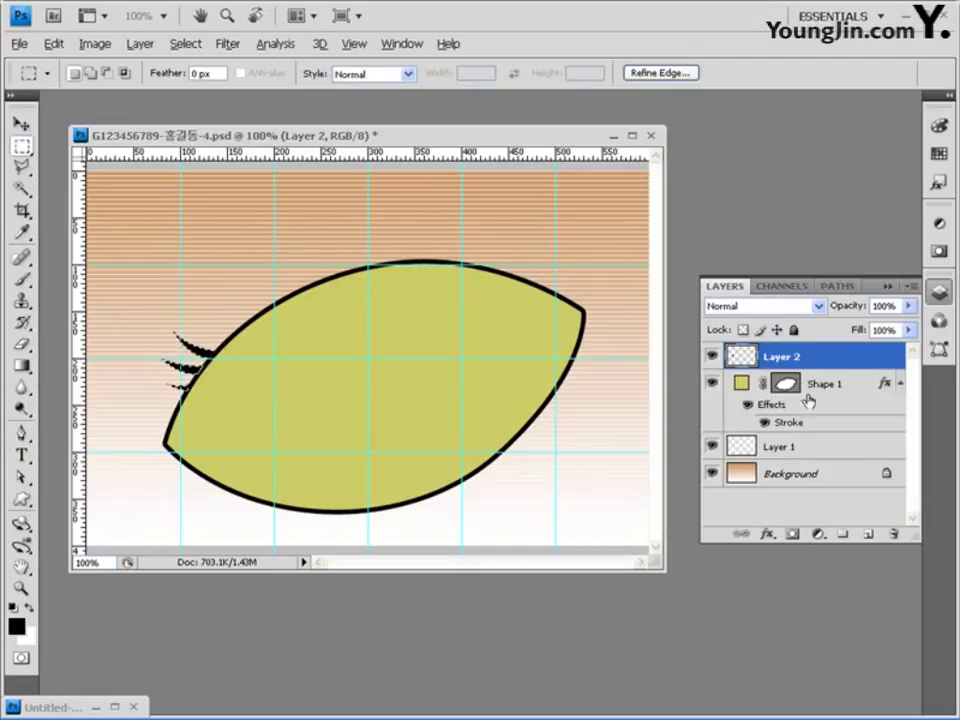
pyautogui.click(219, 326)
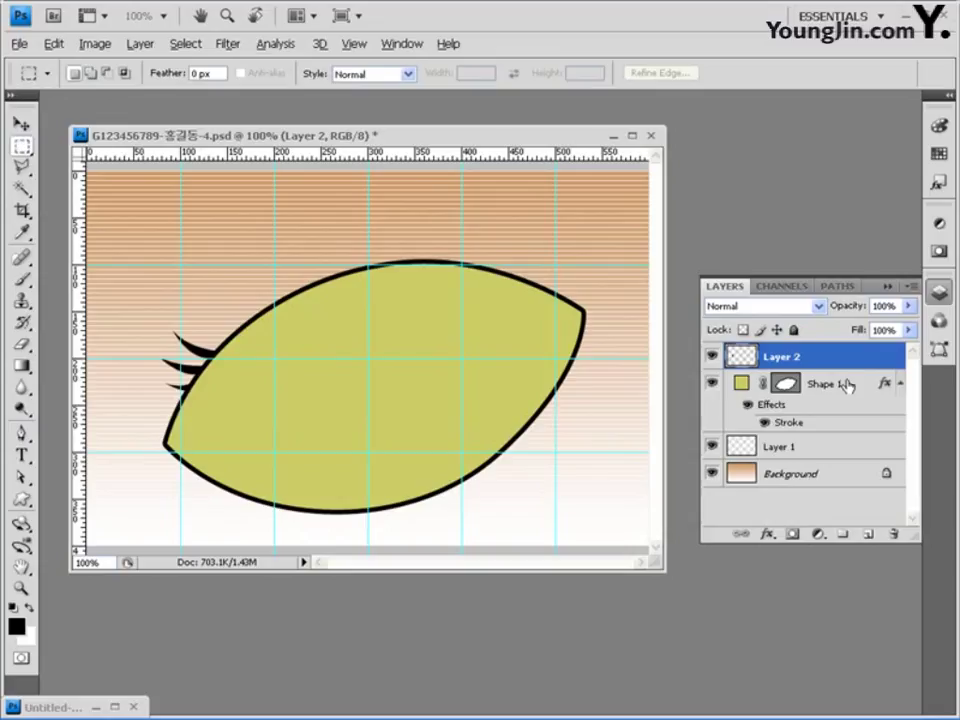
pyautogui.moveTo(848, 389); pyautogui.dragTo(840, 351)
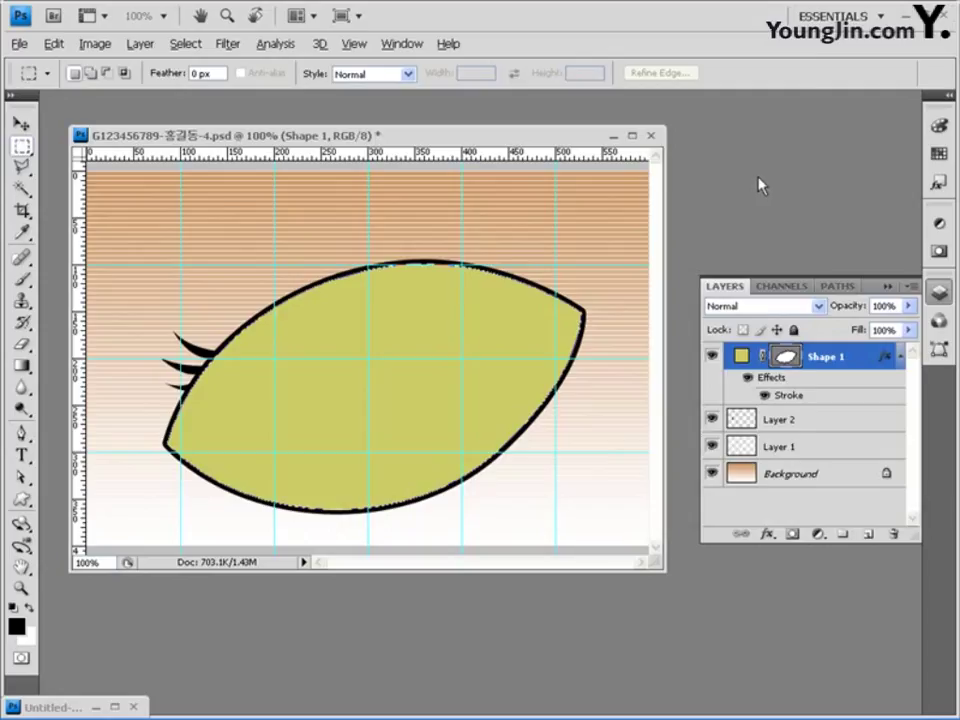
# - Open the six images 1급-36 through 1급-41 from the Chapter04 folder in Part03
pyautogui.hotkey('ctrl', 'o')
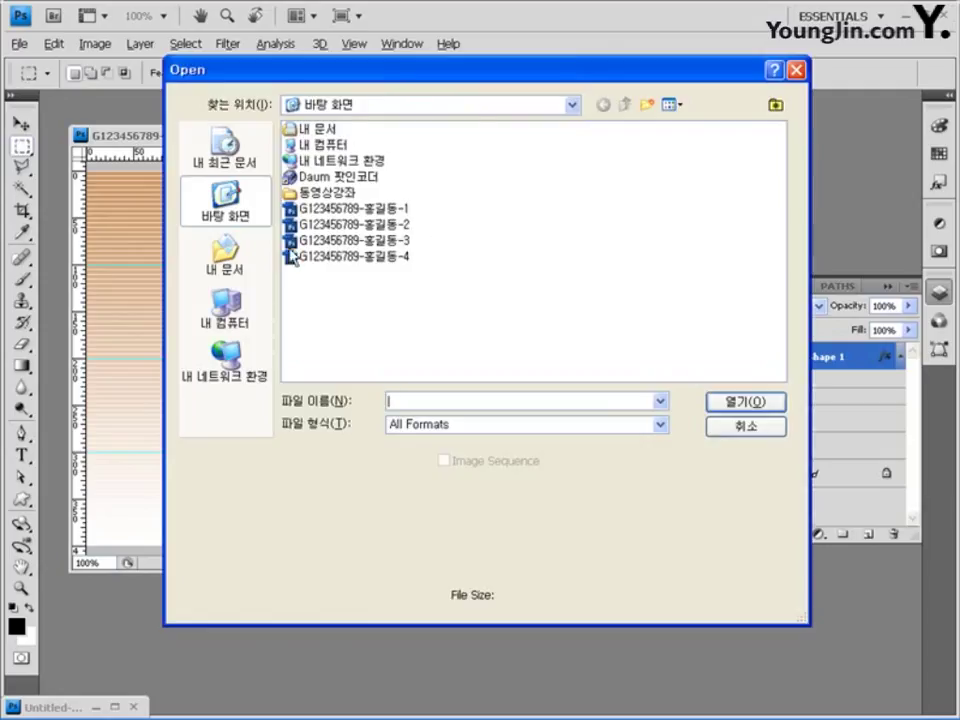
pyautogui.click(224, 255)
pyautogui.doubleClick(313, 177)
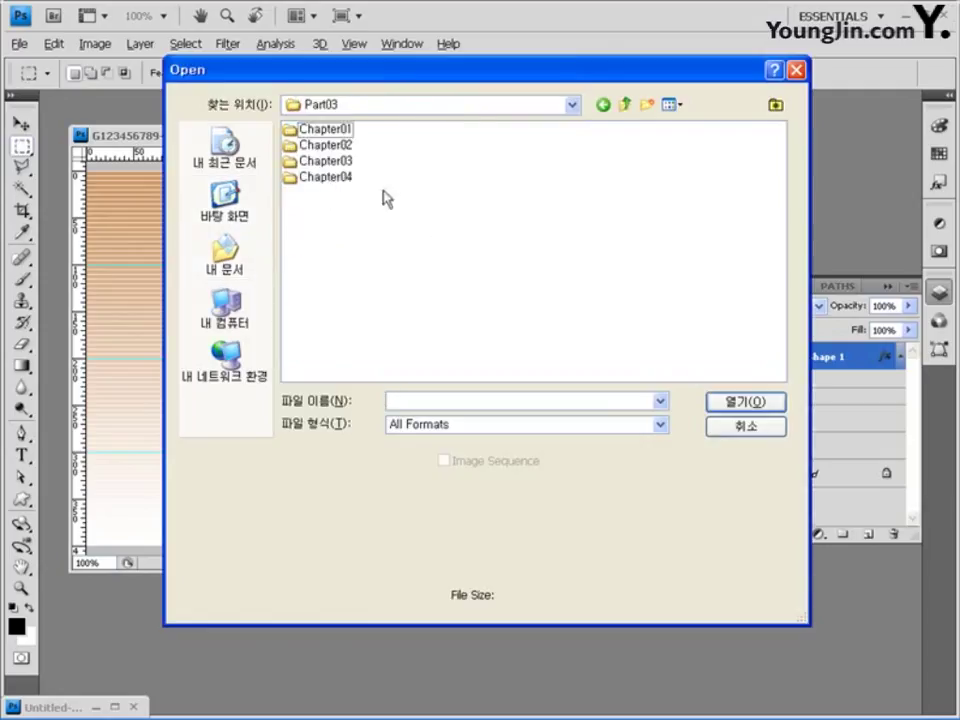
pyautogui.doubleClick(325, 177)
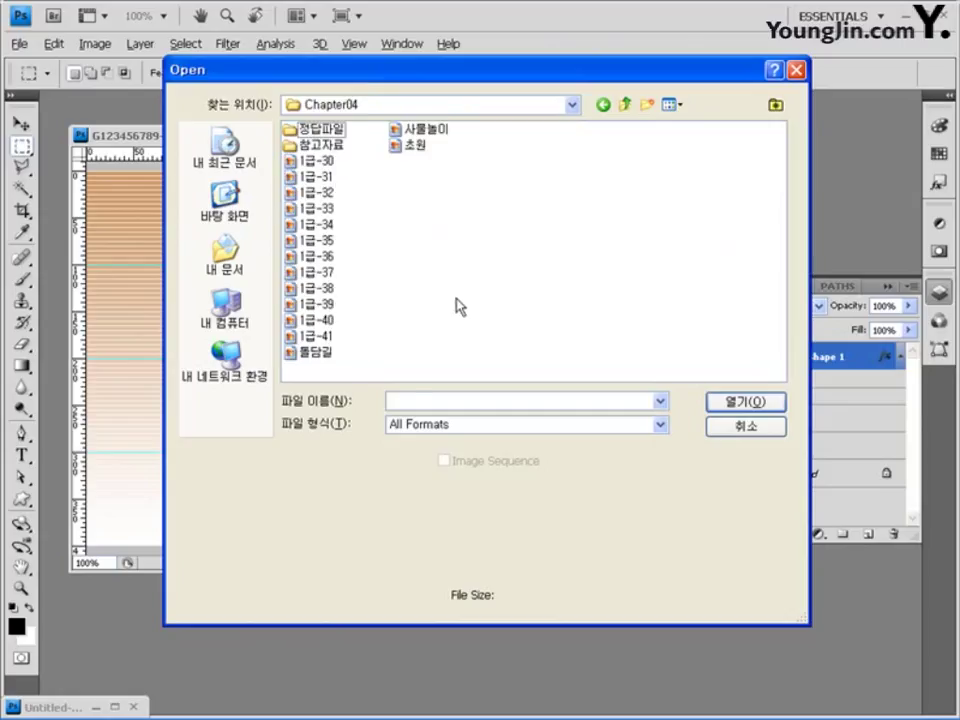
pyautogui.click(318, 256)
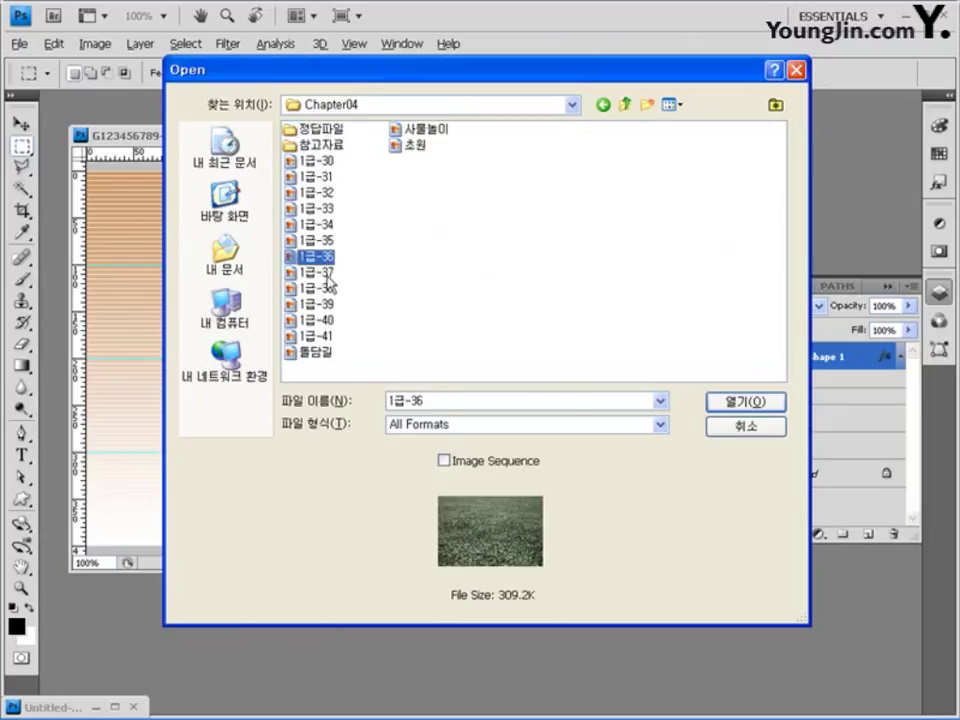
pyautogui.keyDown('ctrl'); pyautogui.click(318, 272); pyautogui.keyUp('ctrl')
pyautogui.keyDown('ctrl'); pyautogui.click(318, 288); pyautogui.keyUp('ctrl')
pyautogui.keyDown('ctrl'); pyautogui.click(318, 304); pyautogui.keyUp('ctrl')
pyautogui.keyDown('ctrl'); pyautogui.click(318, 320); pyautogui.keyUp('ctrl')
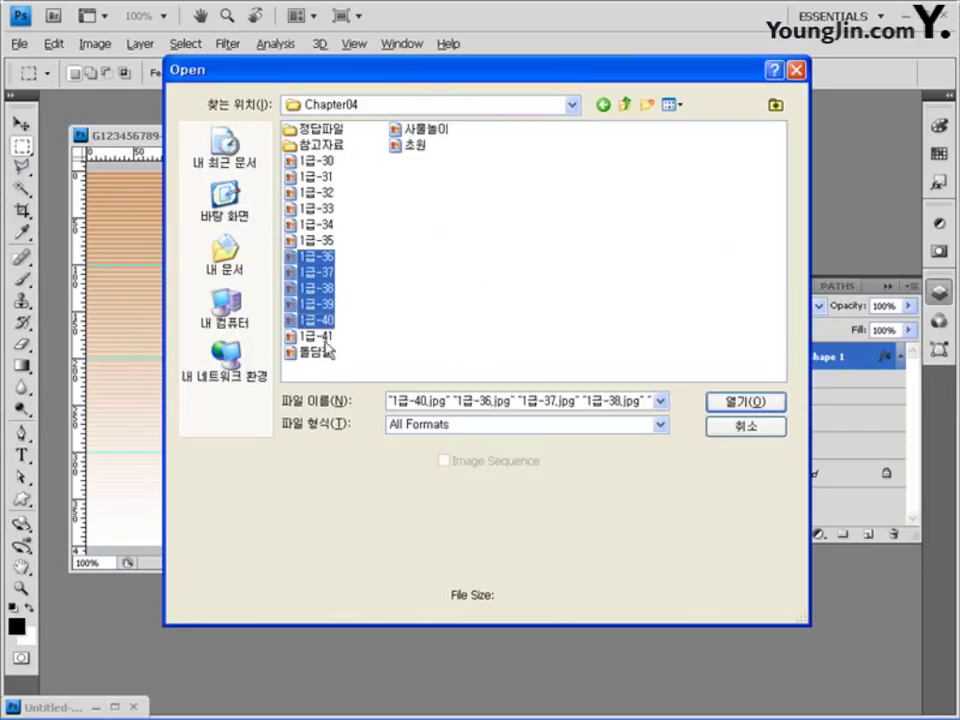
pyautogui.keyDown('ctrl'); pyautogui.click(318, 336); pyautogui.keyUp('ctrl')
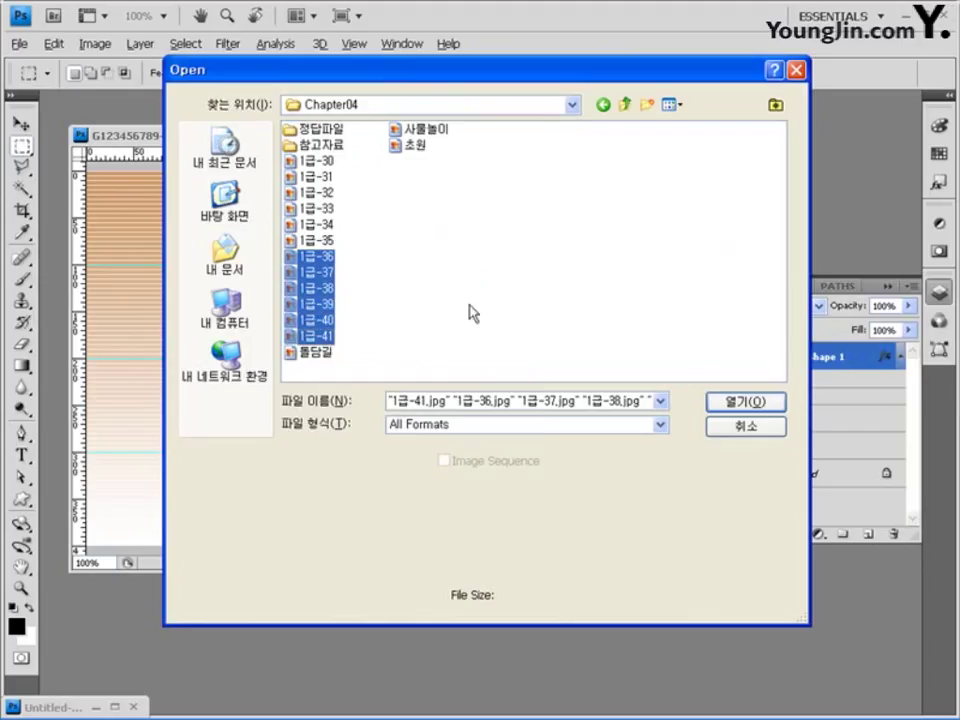
pyautogui.click(739, 401)
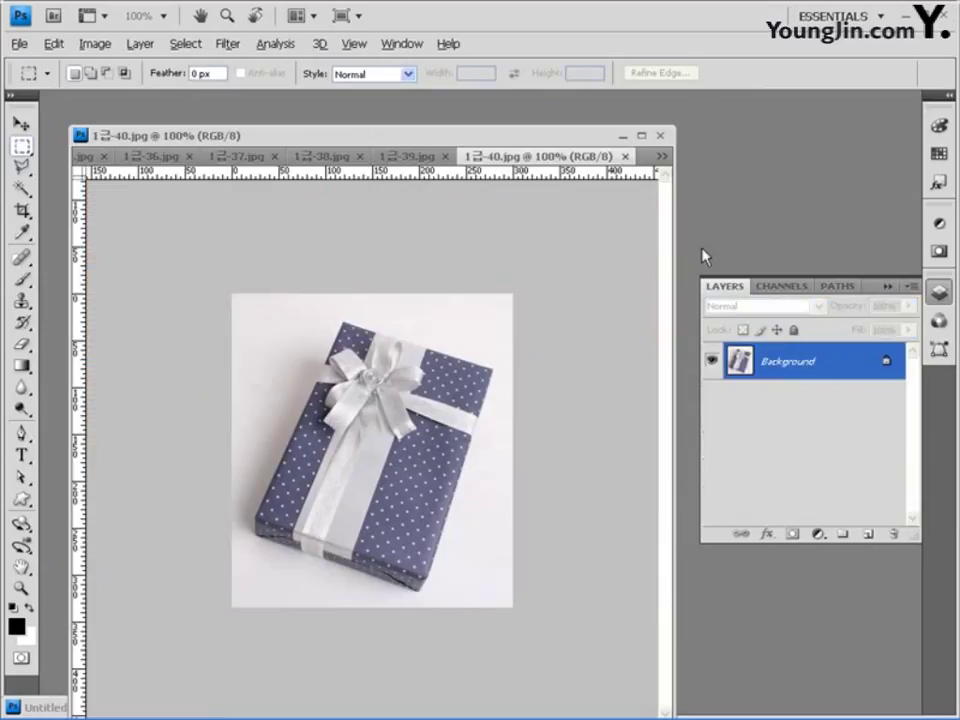
# - Bring up the composite PSD document and detach it from the tabbed group into its own floating window
pyautogui.click(661, 156)
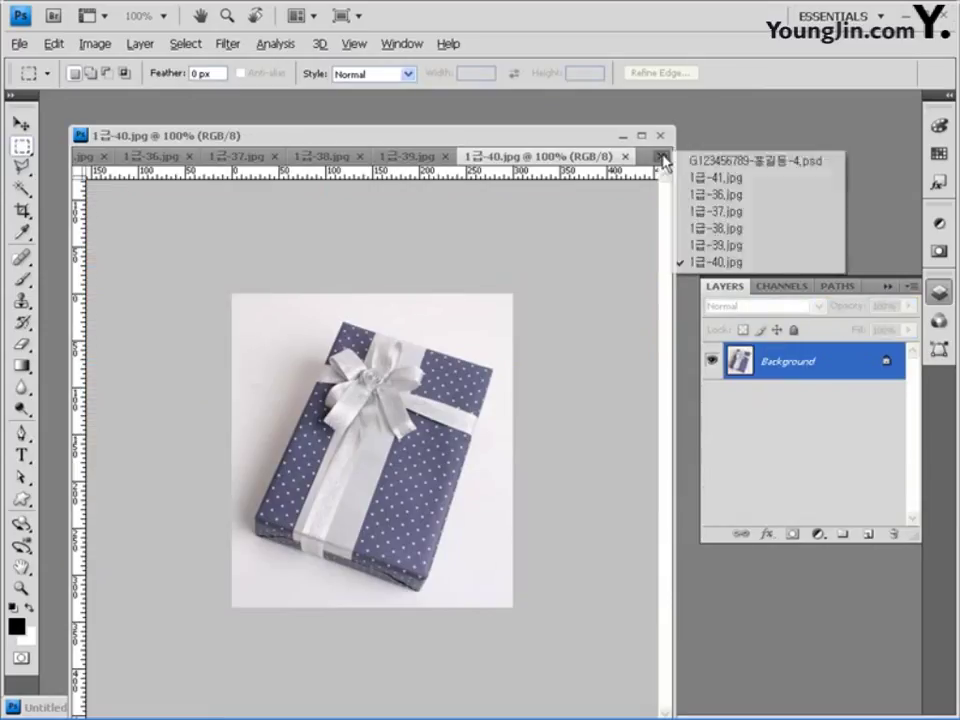
pyautogui.click(790, 163)
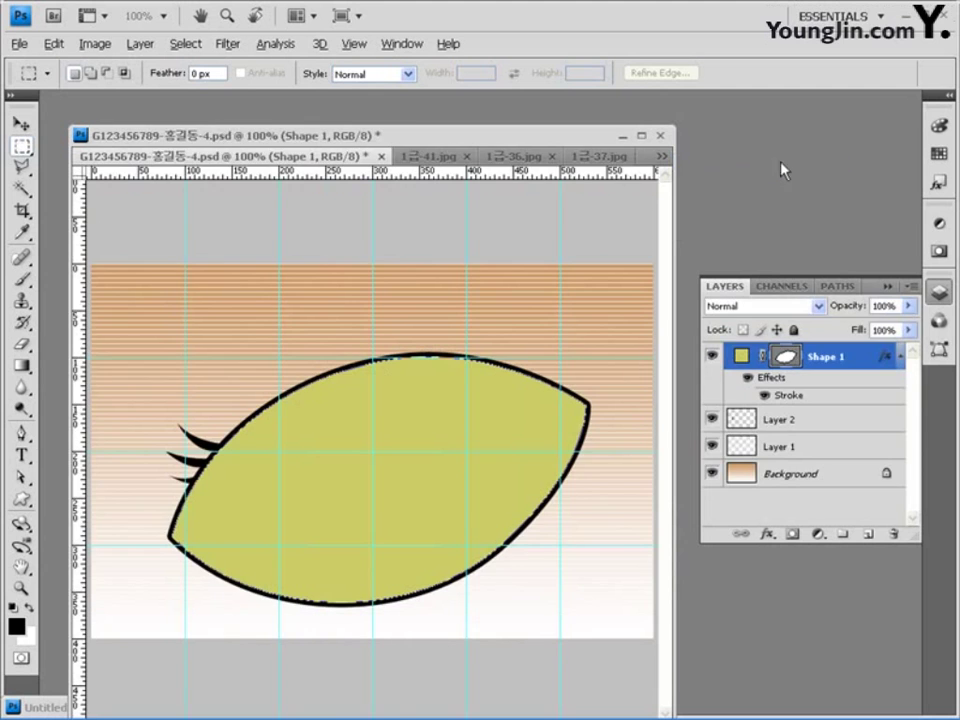
pyautogui.moveTo(363, 157)
pyautogui.mouseDown()
pyautogui.moveTo(493, 178)
pyautogui.moveTo(510, 146)
pyautogui.moveTo(476, 152)
pyautogui.moveTo(473, 141)
pyautogui.moveTo(436, 367)
pyautogui.moveTo(439, 420)
pyautogui.mouseUp()
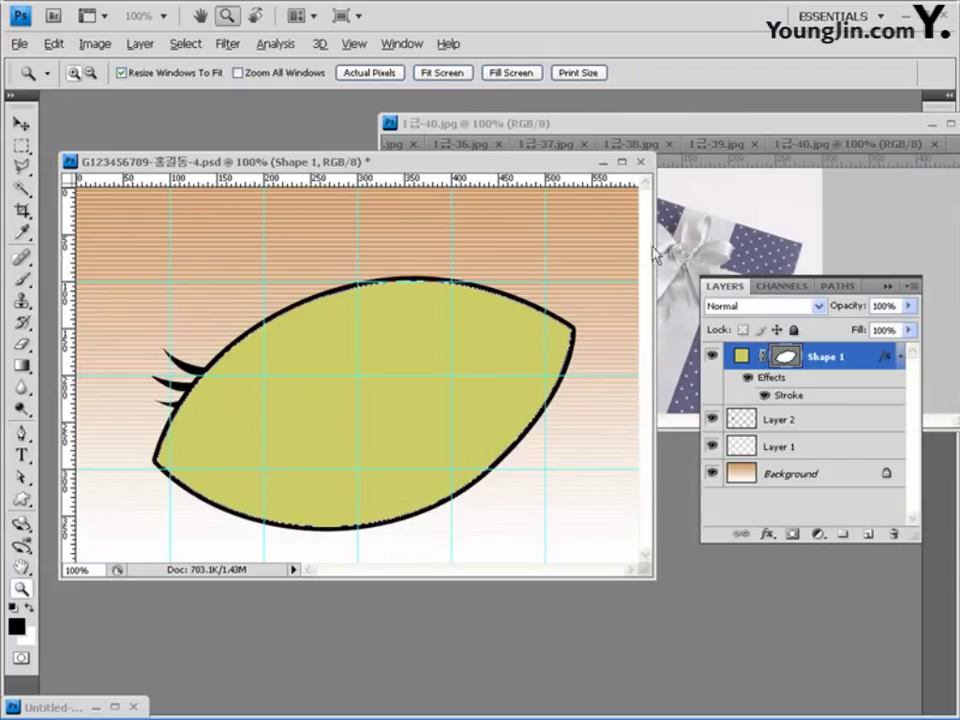
# - Copy the whole grass photo 1급-36.jpg and paste it into the composite as a new layer above Shape 1
pyautogui.click(750, 127)
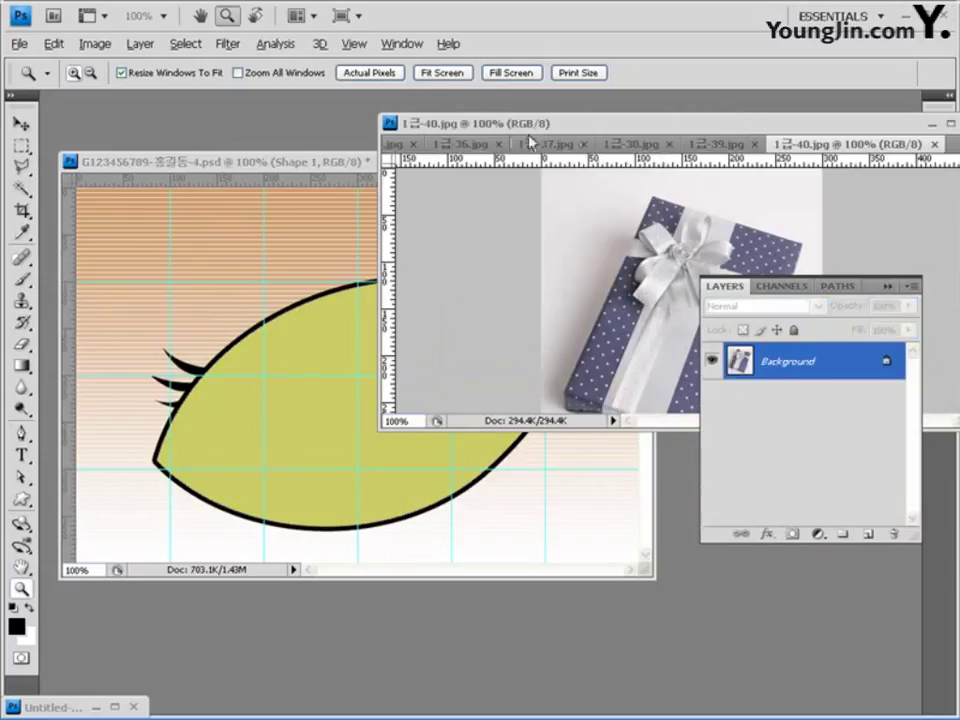
pyautogui.click(450, 146)
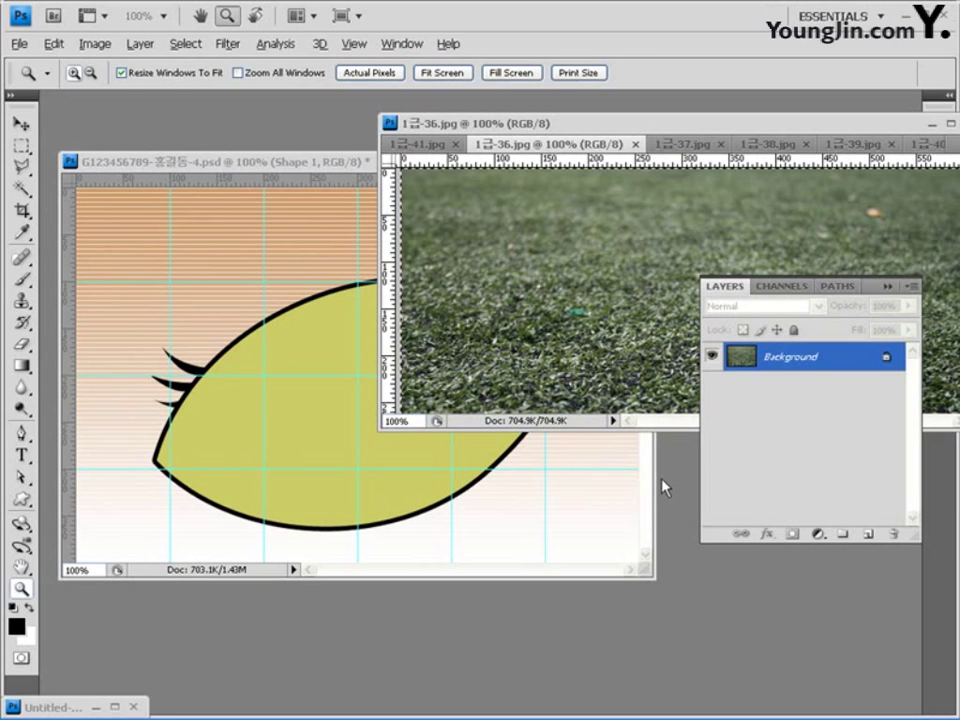
pyautogui.click(340, 163)
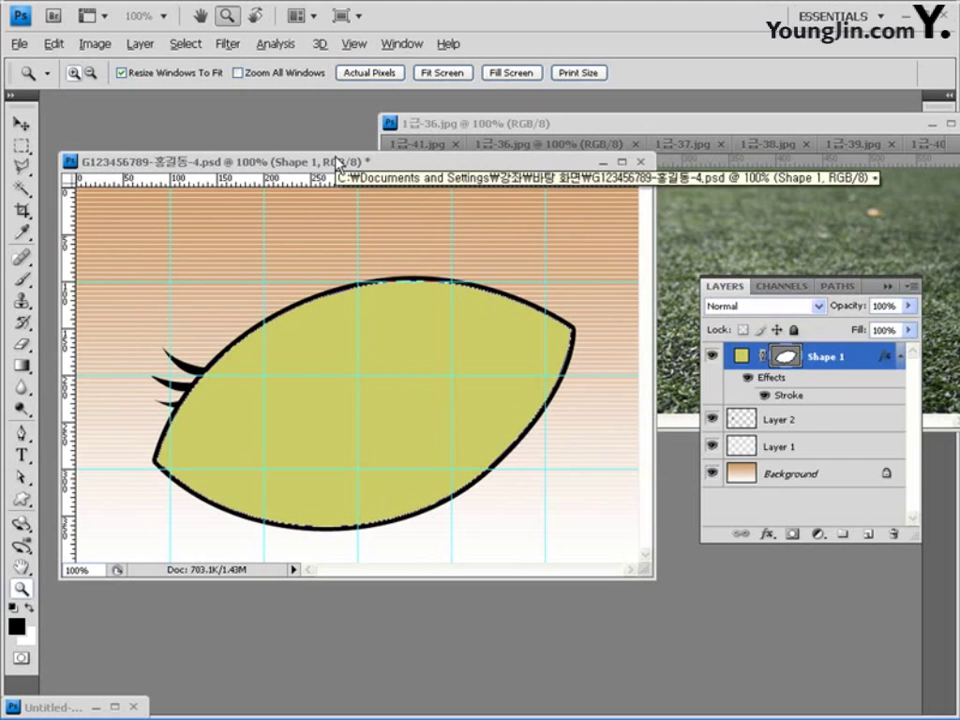
pyautogui.hotkey('ctrl', 'v')
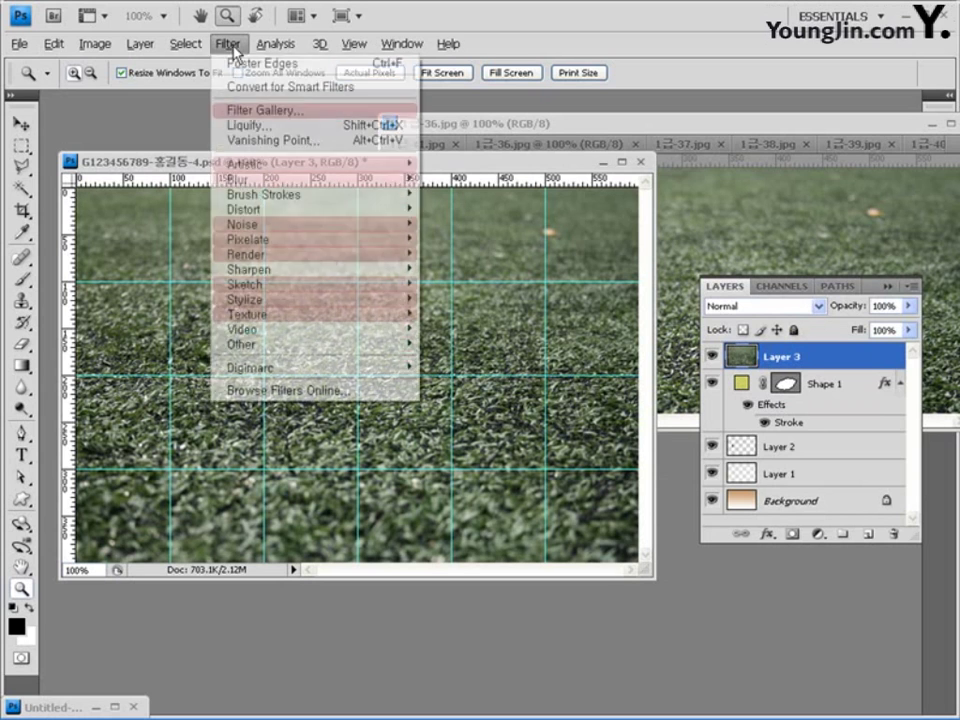
# - Apply the Crosshatch filter to the grass layer with Stroke Length 9, Sharpness 6 and Strength 1, and clip the layer to Shape 1
pyautogui.click(228, 44)
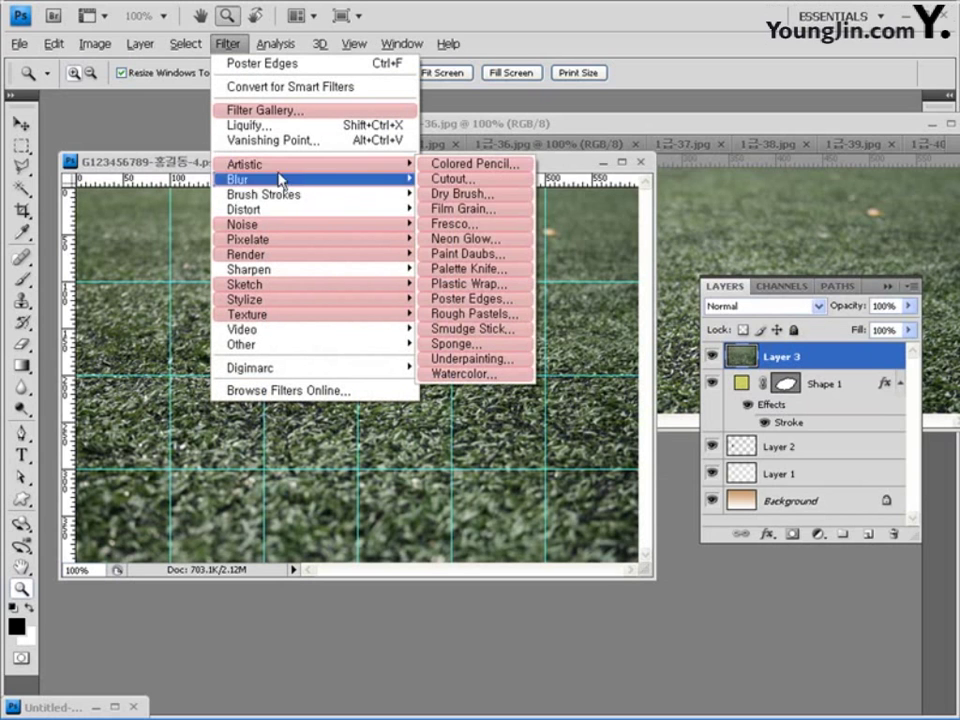
pyautogui.moveTo(300, 195)
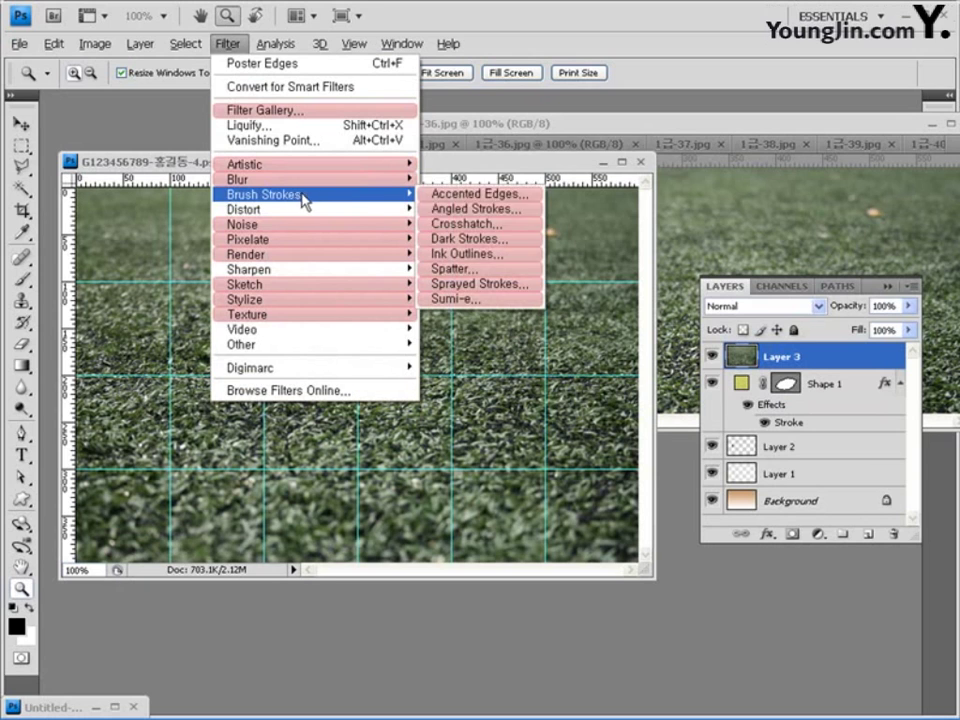
pyautogui.click(483, 226)
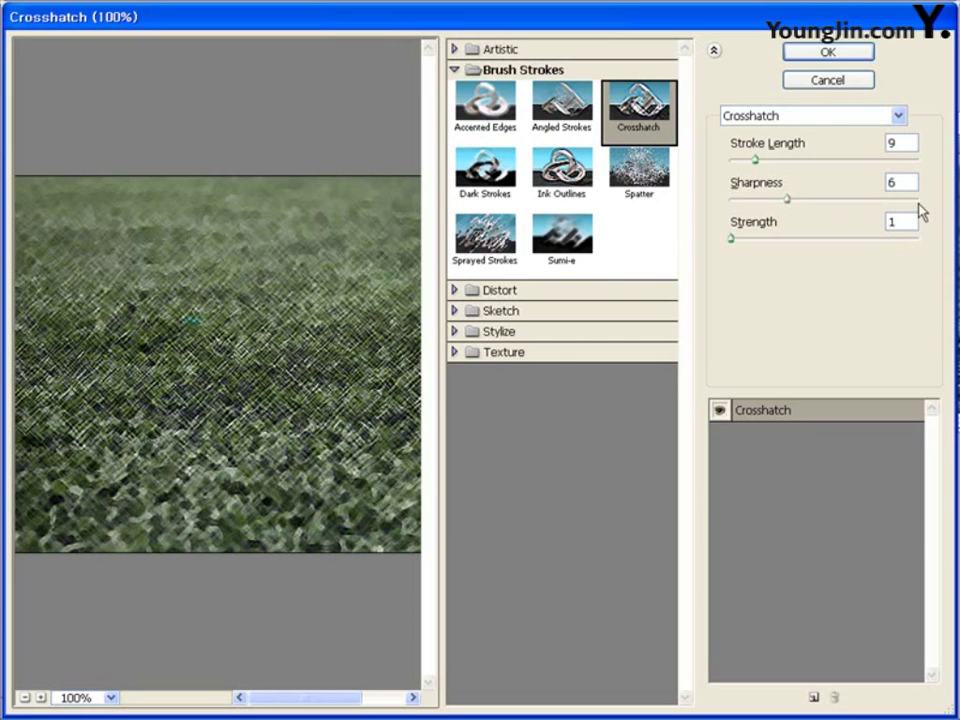
pyautogui.click(841, 57)
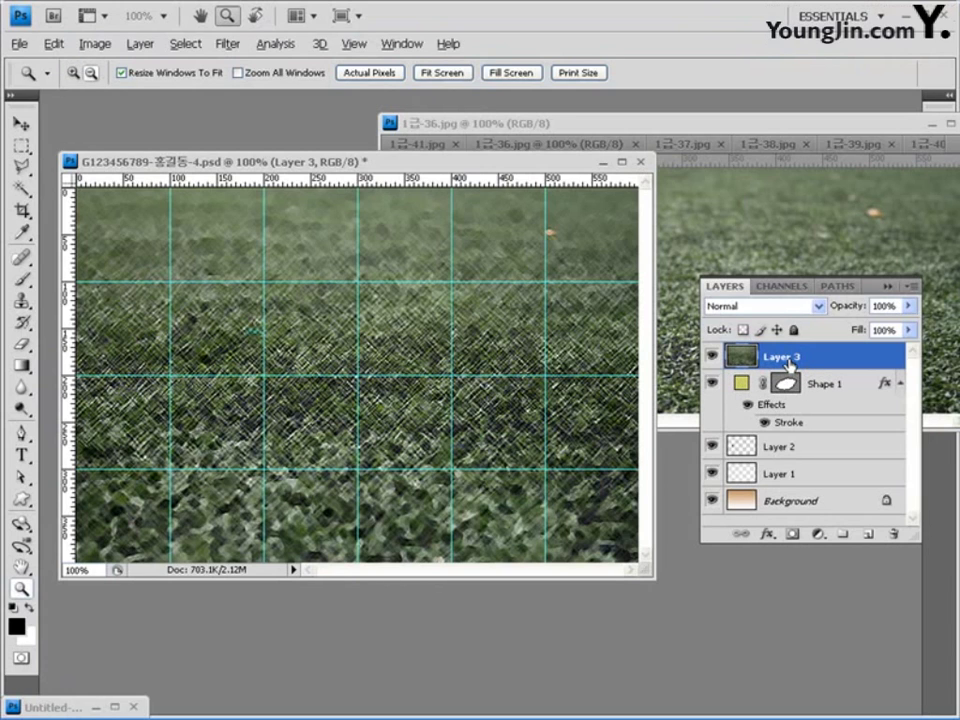
pyautogui.keyDown('alt'); pyautogui.click(839, 369); pyautogui.keyUp('alt')
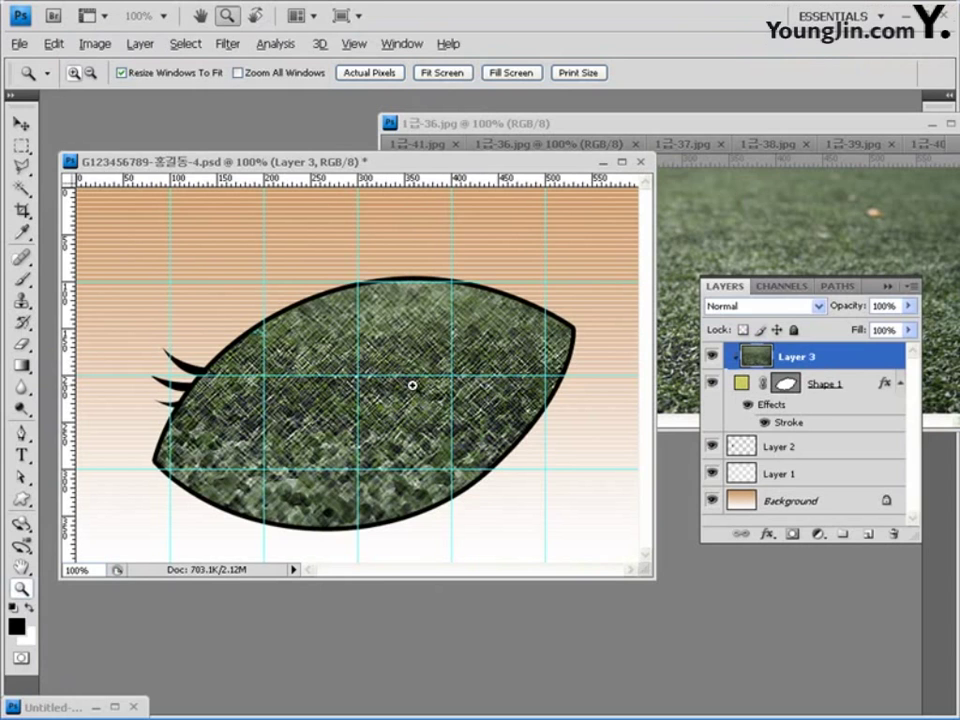
# - Add a layer mask to the grass layer and fade out its upper part with a vertical black-to-white linear gradient
pyautogui.click(792, 535)
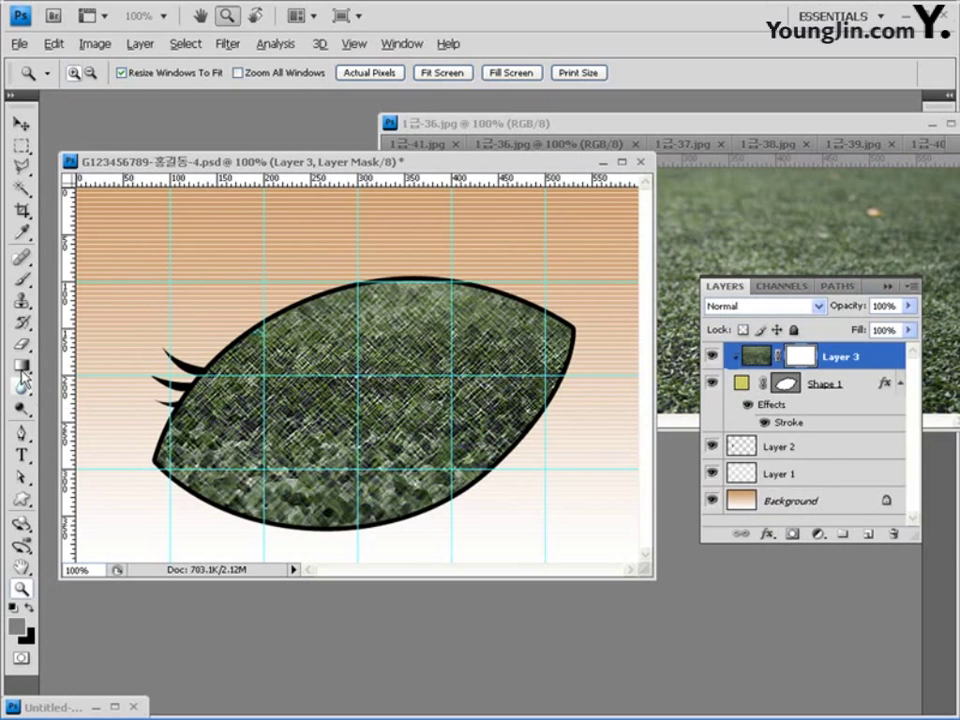
pyautogui.press('g')
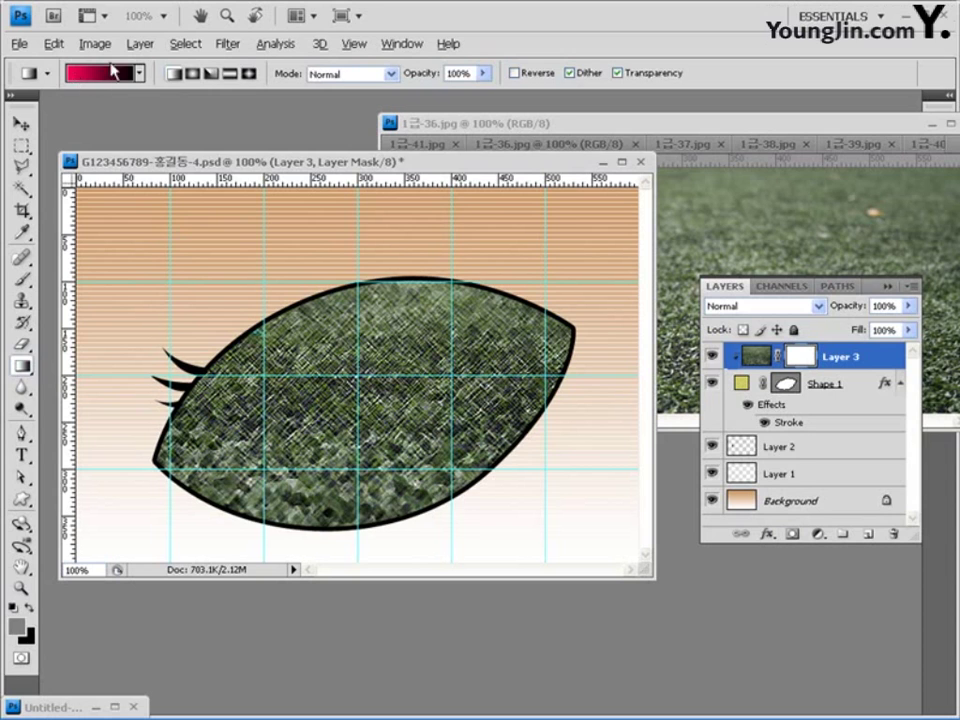
pyautogui.click(139, 72)
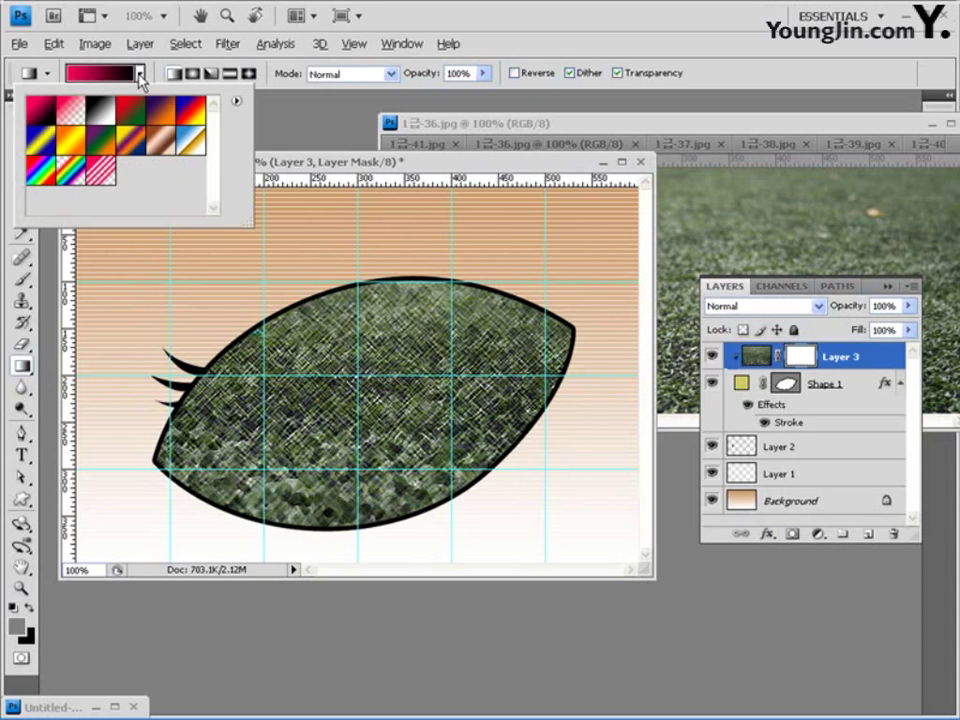
pyautogui.click(91, 118)
pyautogui.click(352, 166)
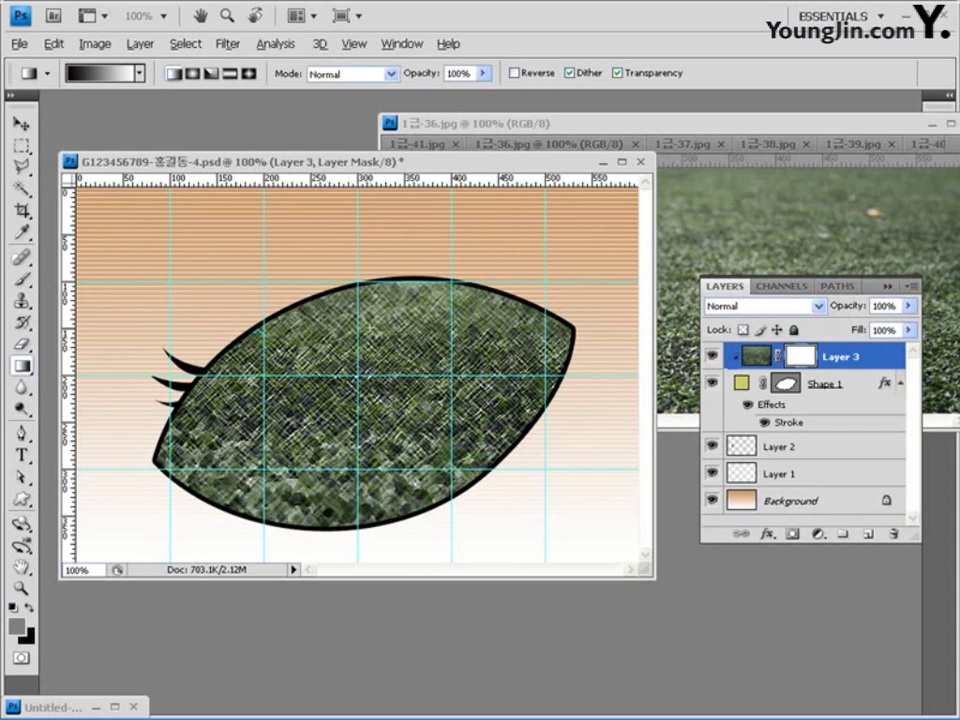
pyautogui.moveTo(337, 318); pyautogui.dragTo(338, 400)
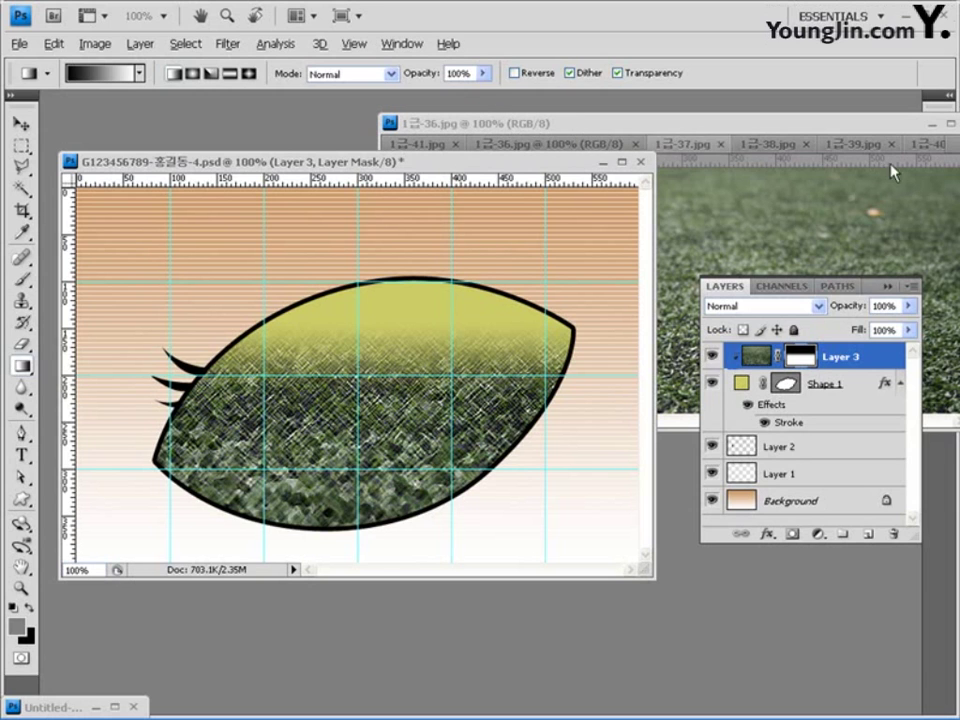
# - In 1급-39.jpg, select the sky around the dog with the Magic Wand at tolerance 32 and invert the selection
pyautogui.click(848, 146)
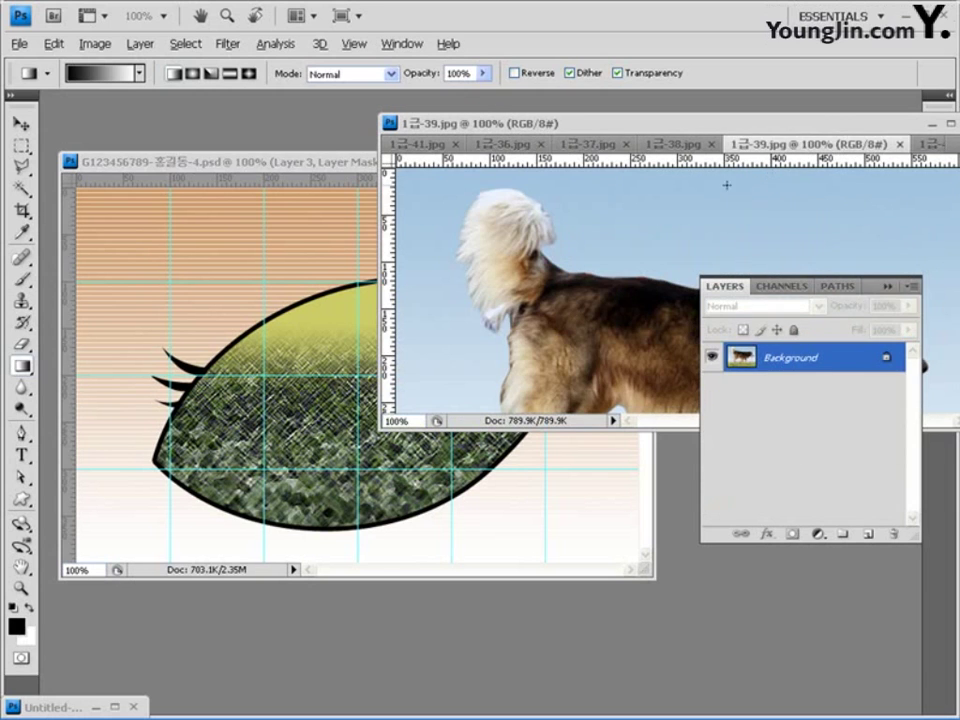
pyautogui.keyDown('alt'); pyautogui.click(590, 311); pyautogui.keyUp('alt')
pyautogui.keyDown('alt'); pyautogui.click(580, 291); pyautogui.keyUp('alt')
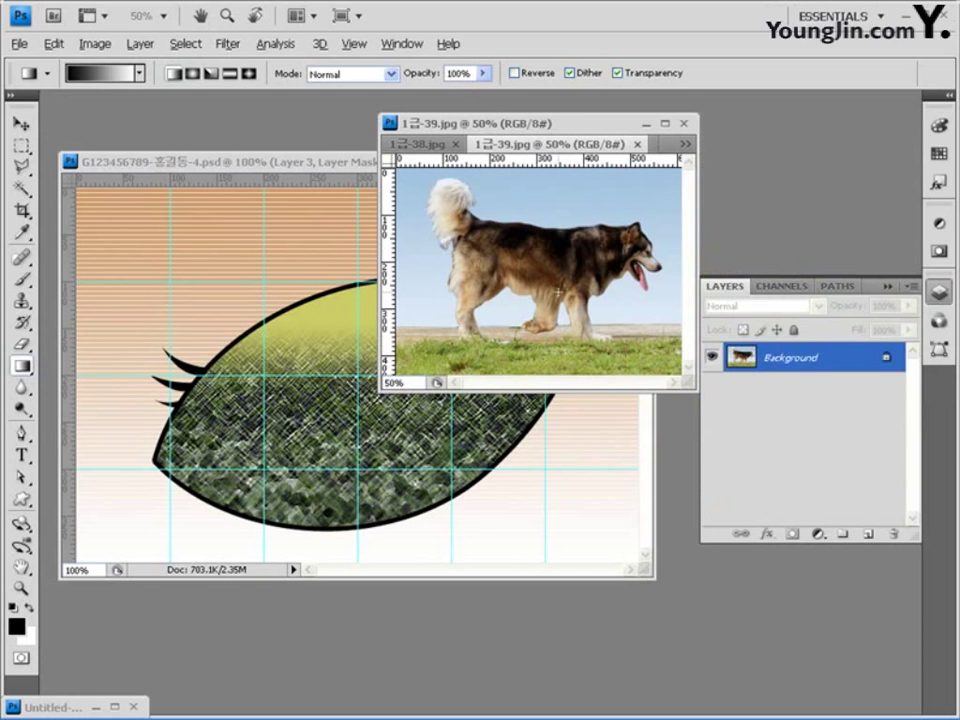
pyautogui.press('w')
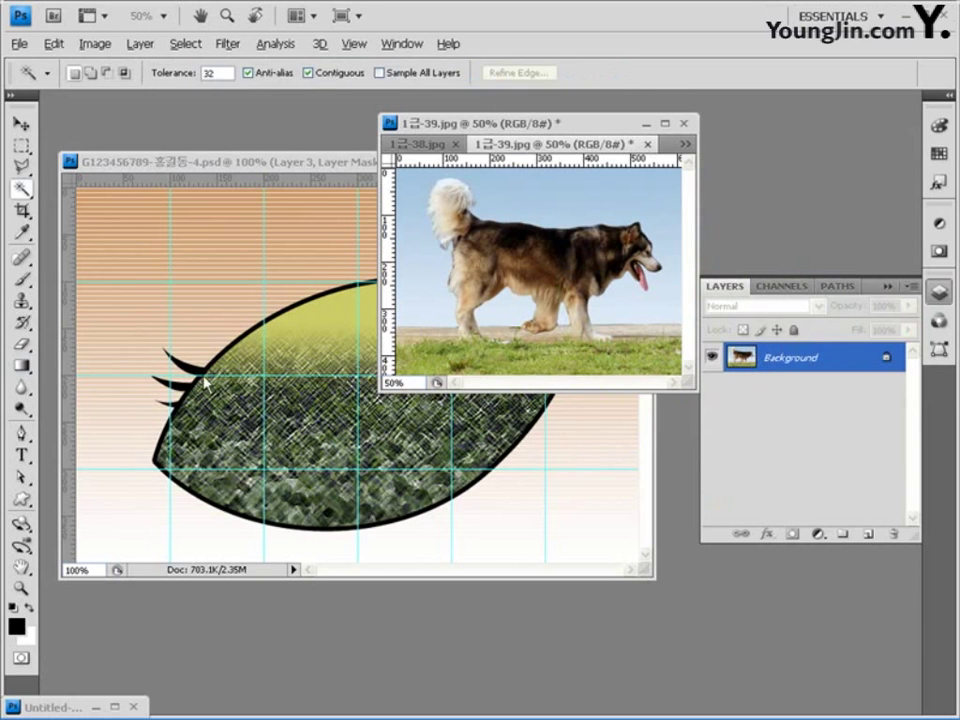
pyautogui.click(656, 293)
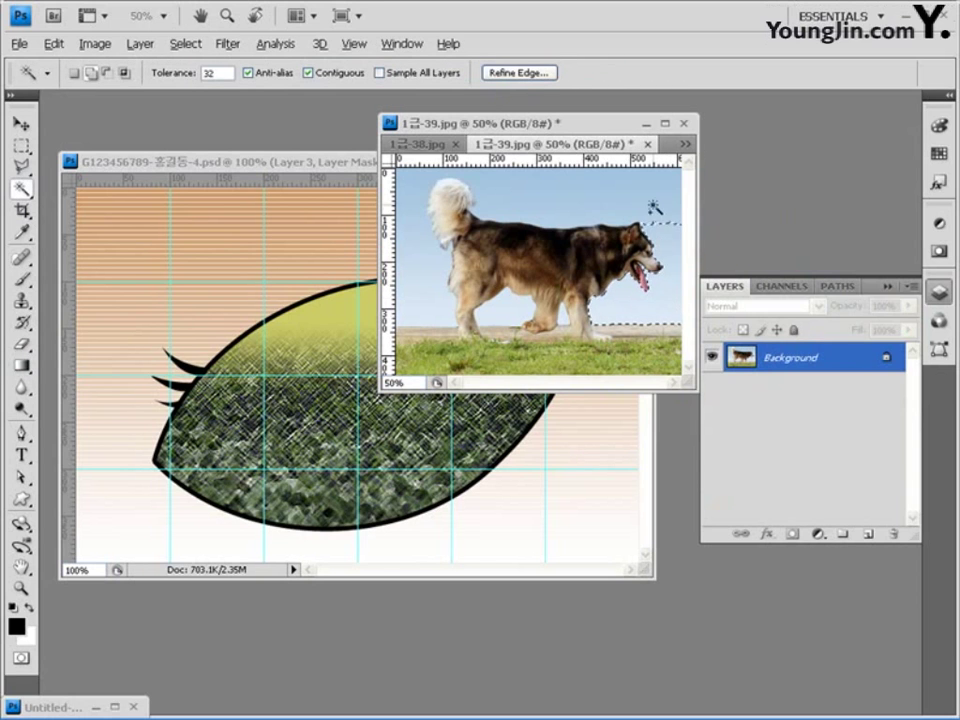
pyautogui.keyDown('shift'); pyautogui.click(435, 313); pyautogui.keyUp('shift')
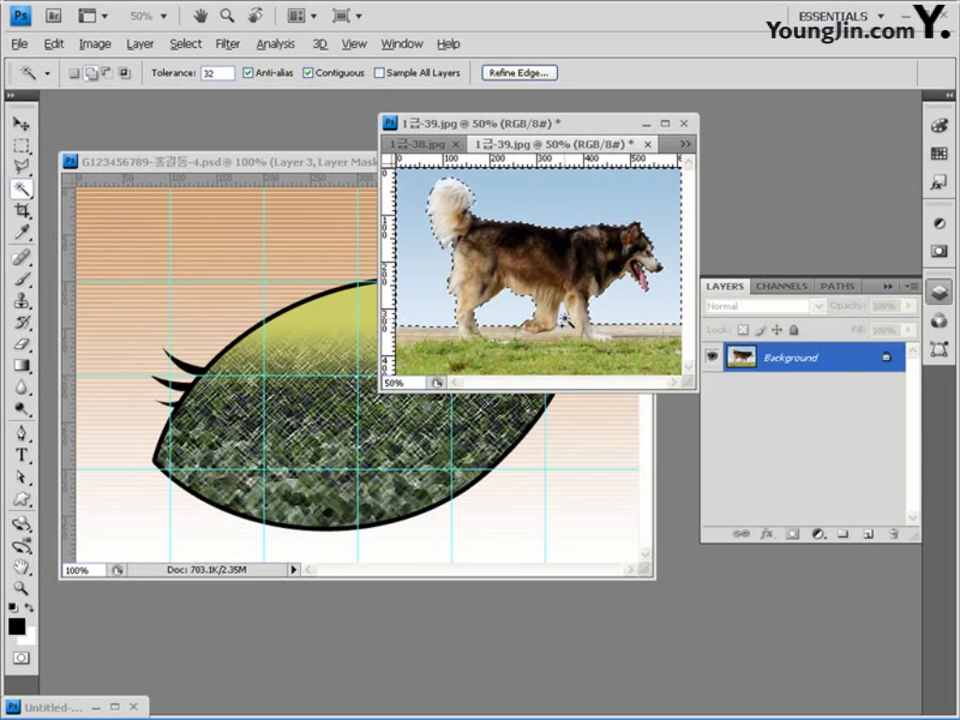
pyautogui.click(185, 44)
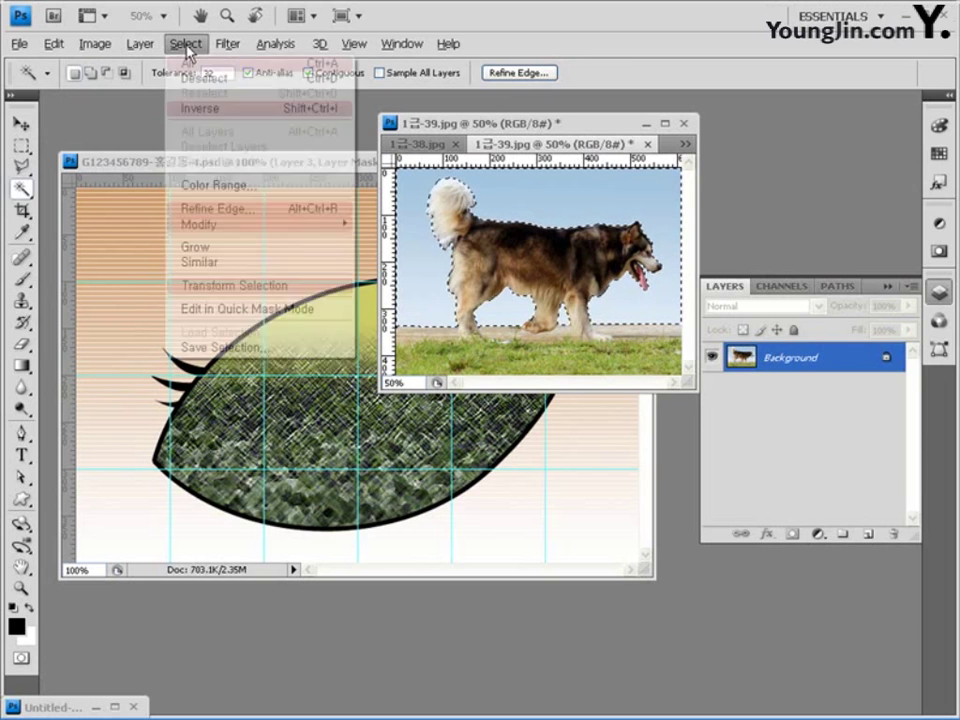
pyautogui.click(221, 112)
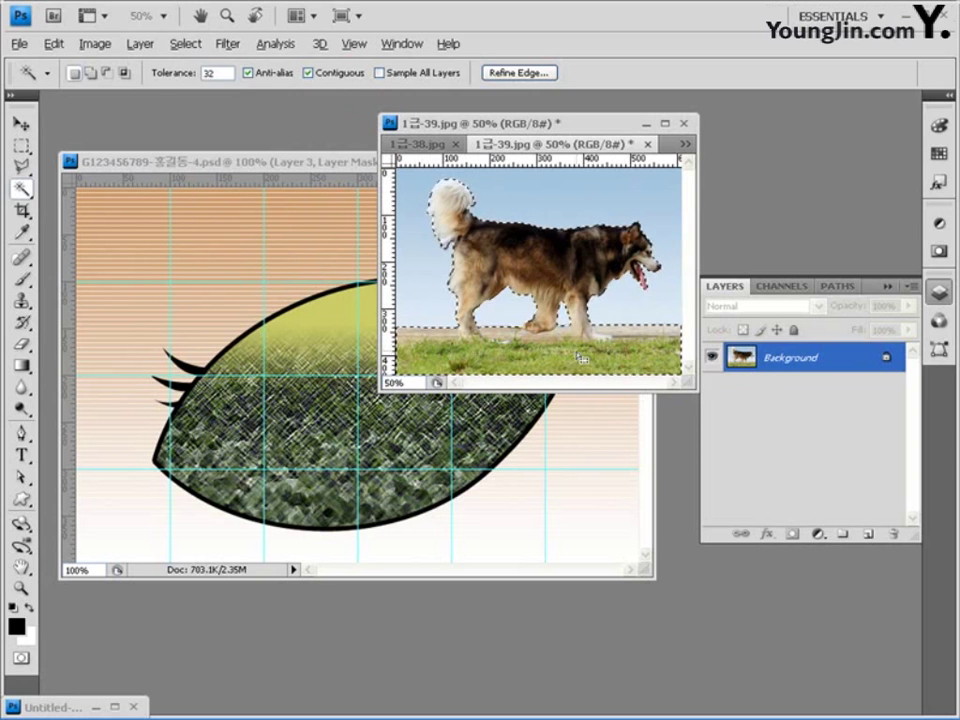
# - Subtract the grass and wooden ledge around the dog's legs from the selection with the Polygonal Lasso, leaving only the dog selected
pyautogui.keyDown('ctrl'); pyautogui.click(491, 331); pyautogui.keyUp('ctrl')
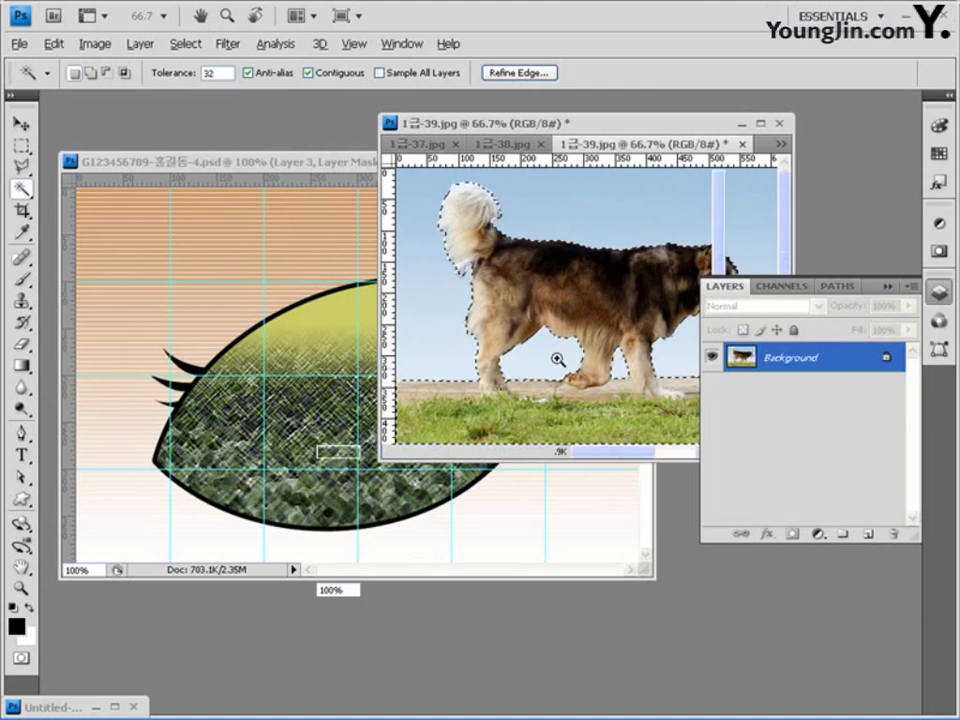
pyautogui.keyDown('ctrl'); pyautogui.click(553, 356); pyautogui.keyUp('ctrl')
pyautogui.moveTo(459, 134); pyautogui.dragTo(282, 129)
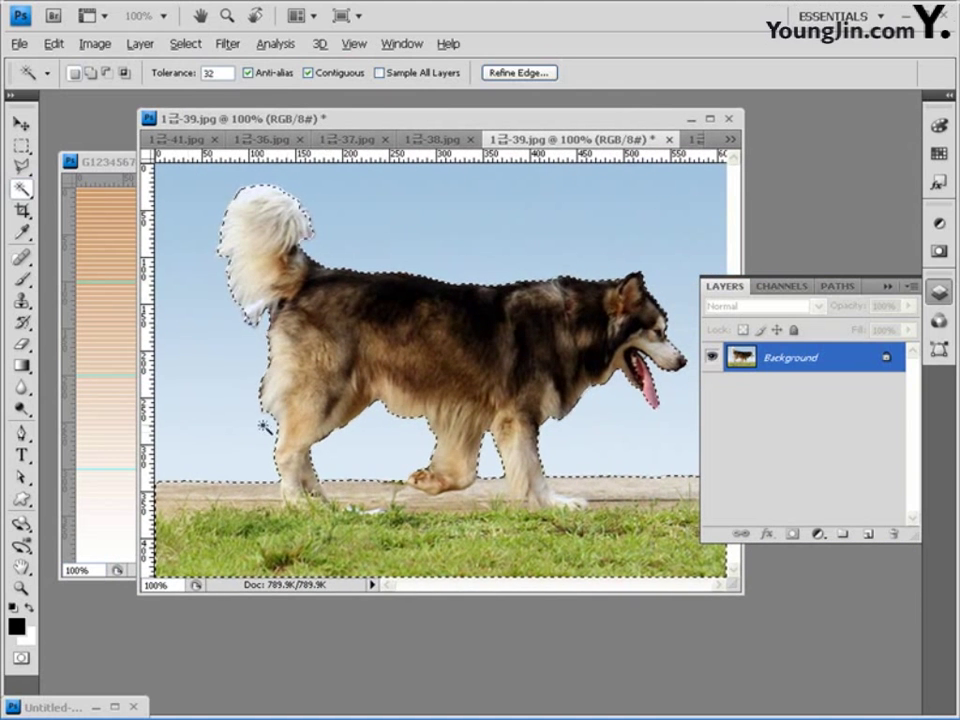
pyautogui.click(22, 166)
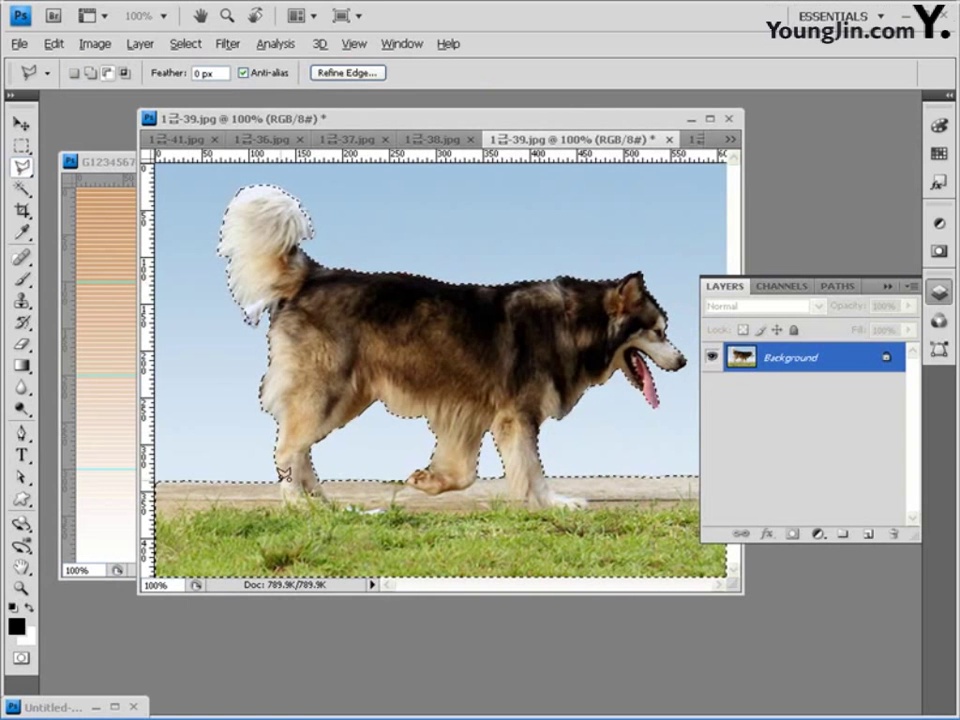
pyautogui.click(284, 485)
pyautogui.click(292, 507)
pyautogui.click(328, 507)
pyautogui.click(323, 470)
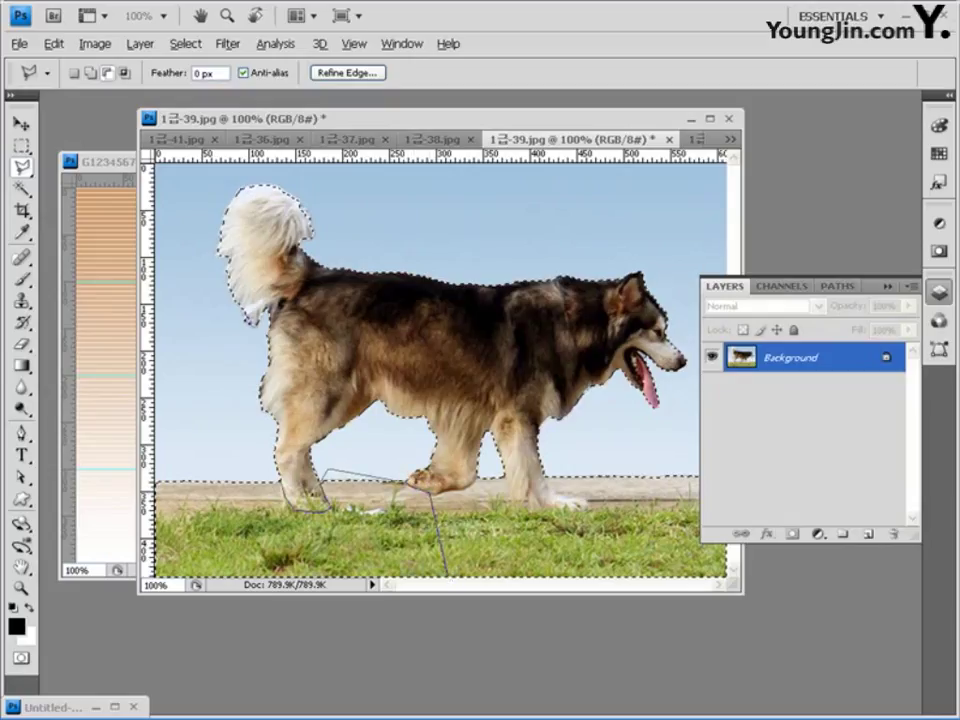
pyautogui.click(149, 574)
pyautogui.click(153, 468)
pyautogui.click(230, 466)
pyautogui.click(415, 485)
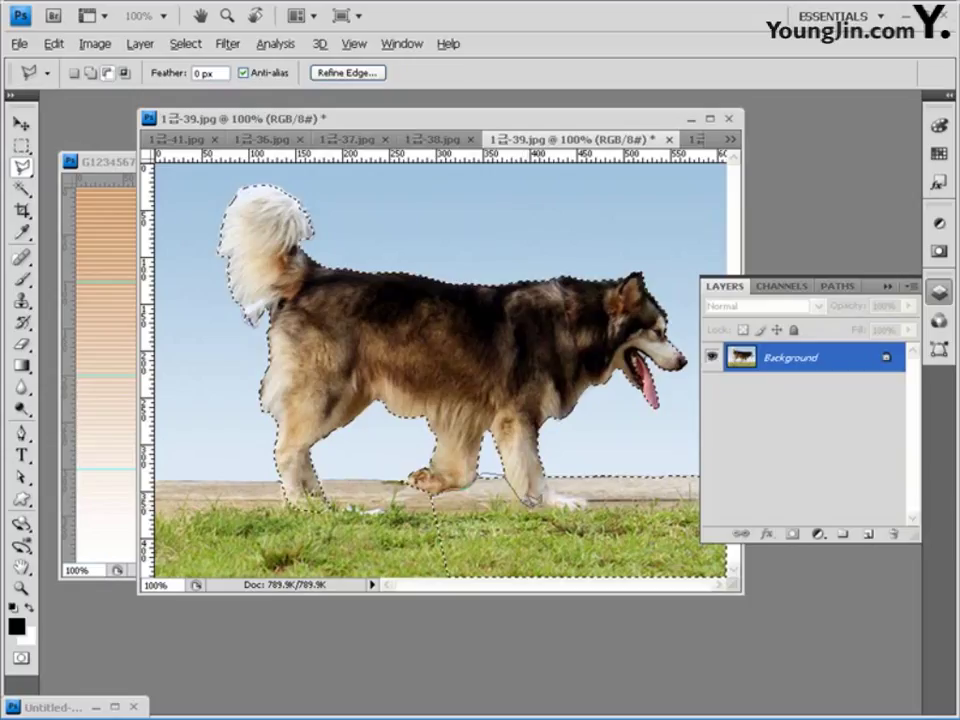
pyautogui.moveTo(545, 507)
pyautogui.mouseDown()
pyautogui.moveTo(594, 497)
pyautogui.moveTo(556, 493)
pyautogui.moveTo(544, 473)
pyautogui.moveTo(611, 446)
pyautogui.moveTo(713, 443)
pyautogui.moveTo(761, 453)
pyautogui.moveTo(760, 528)
pyautogui.mouseUp()
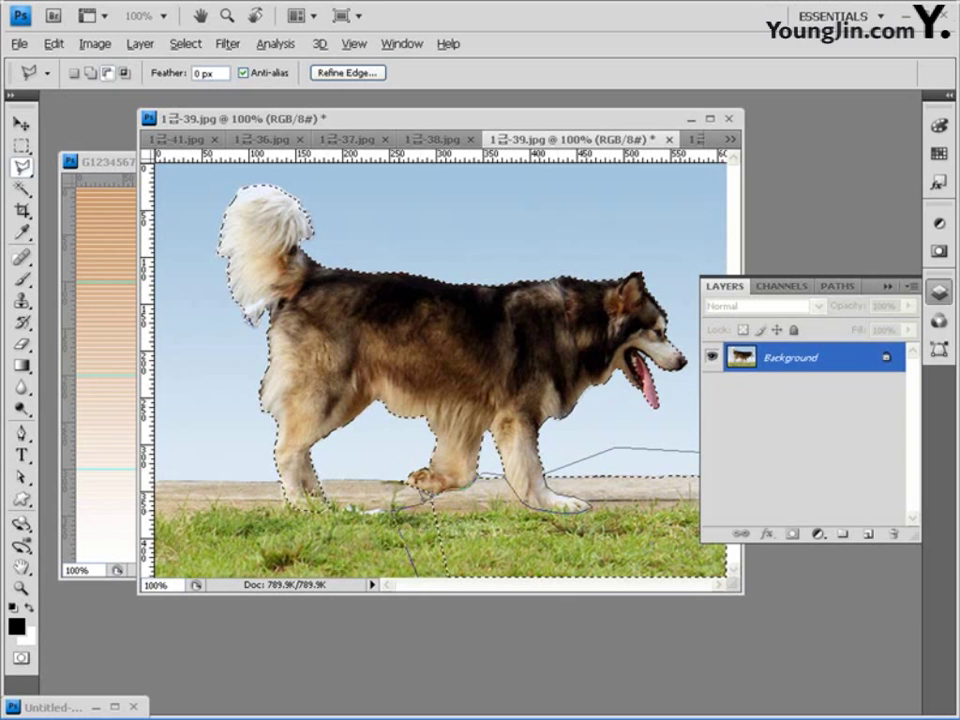
pyautogui.press('Return')
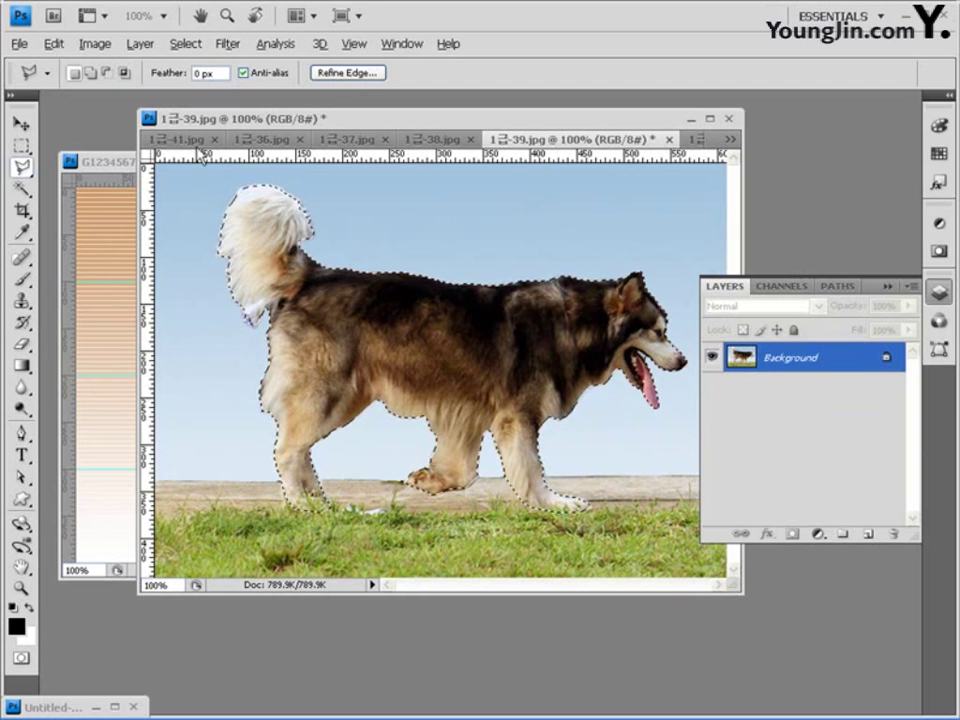
# - Paste the selected dog into the composite above the grass layer and shift it slightly to the right
pyautogui.click(115, 162)
pyautogui.click(20, 122)
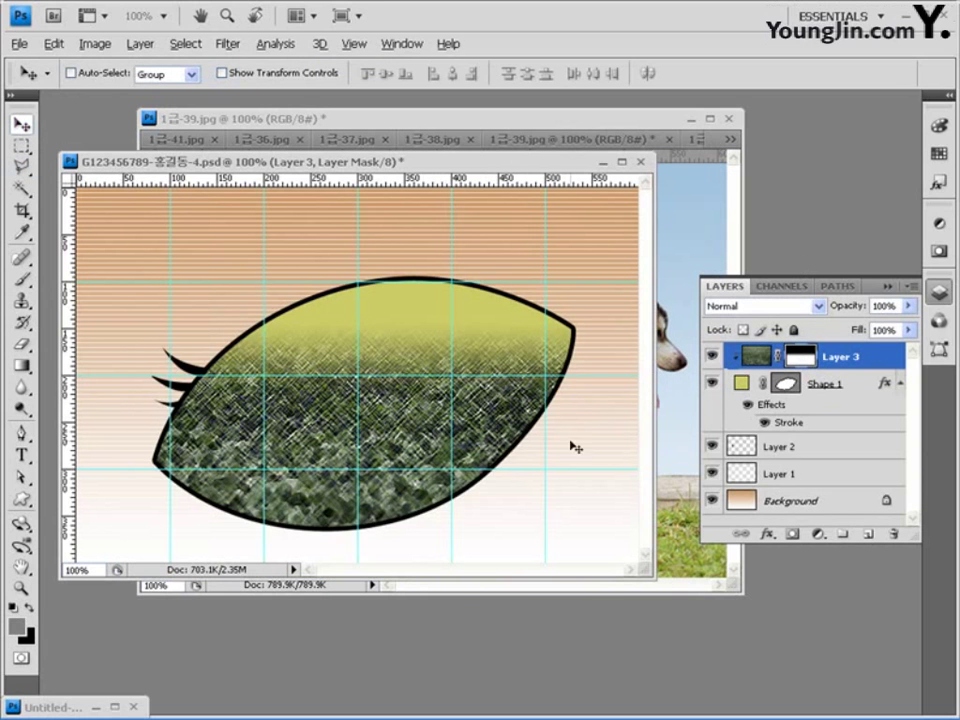
pyautogui.hotkey('ctrl', 'v')
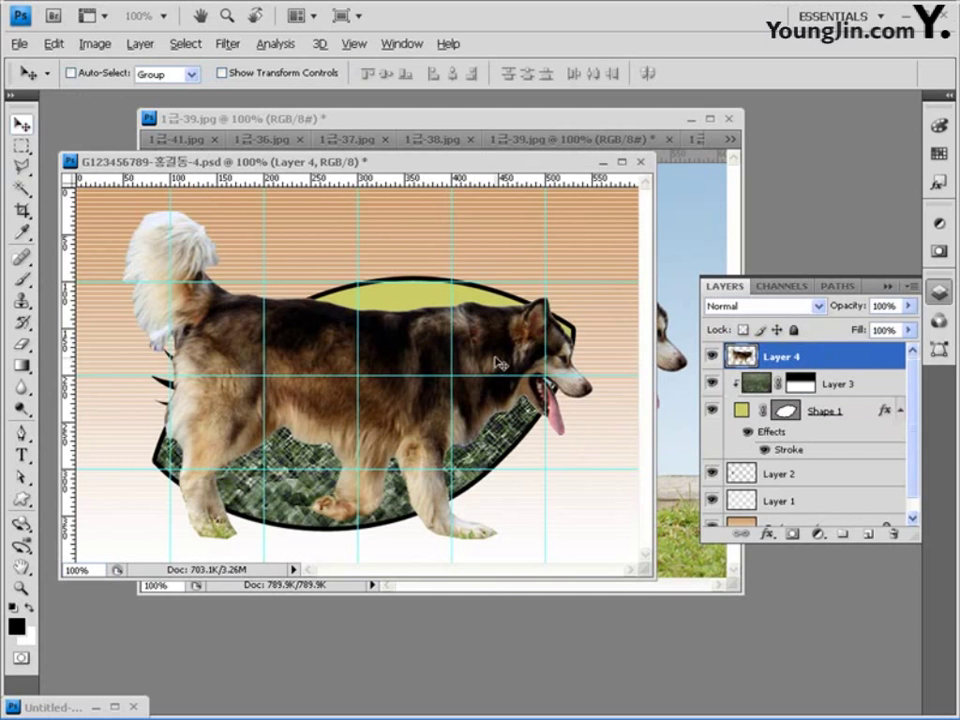
pyautogui.moveTo(492, 361); pyautogui.dragTo(512, 359)
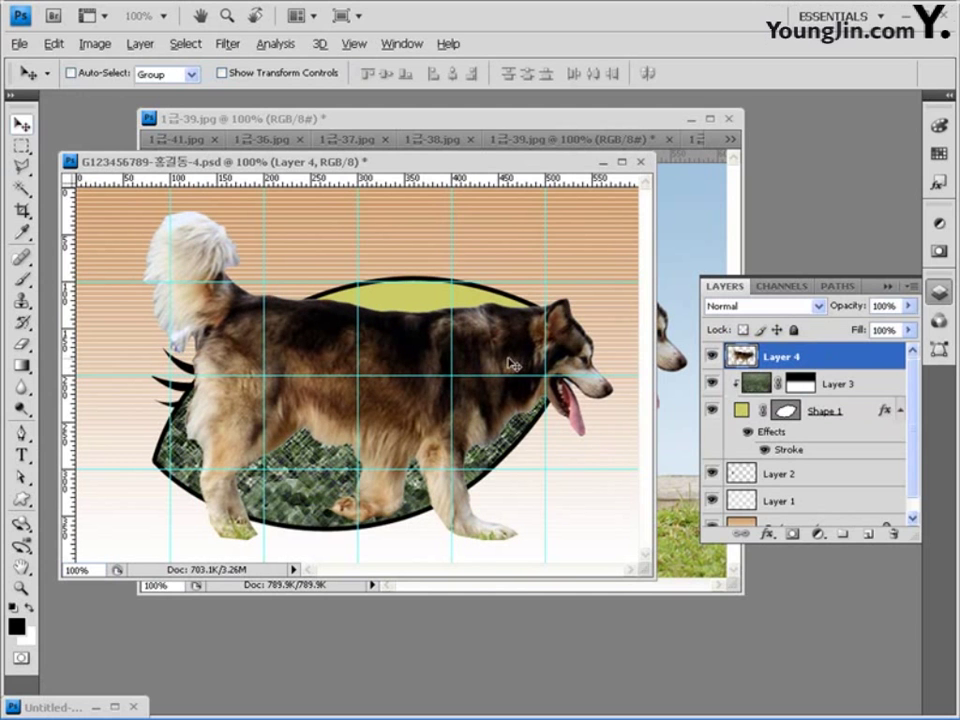
# - Flip the dog layer horizontally and shift it right until its head sits inside the left part of the eye shape
pyautogui.click(53, 43)
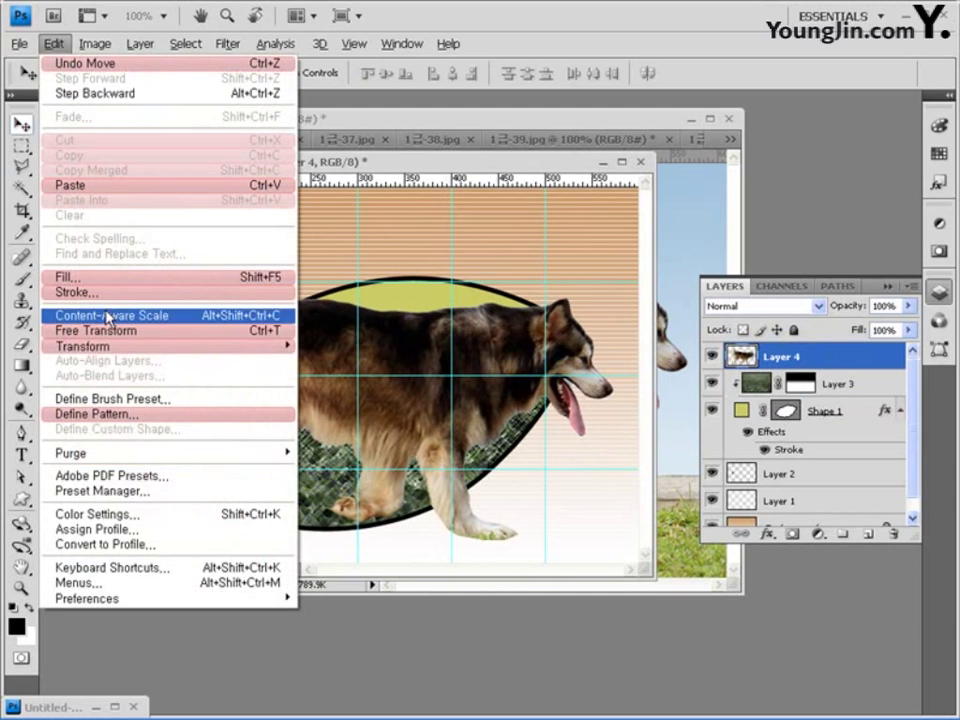
pyautogui.moveTo(128, 347)
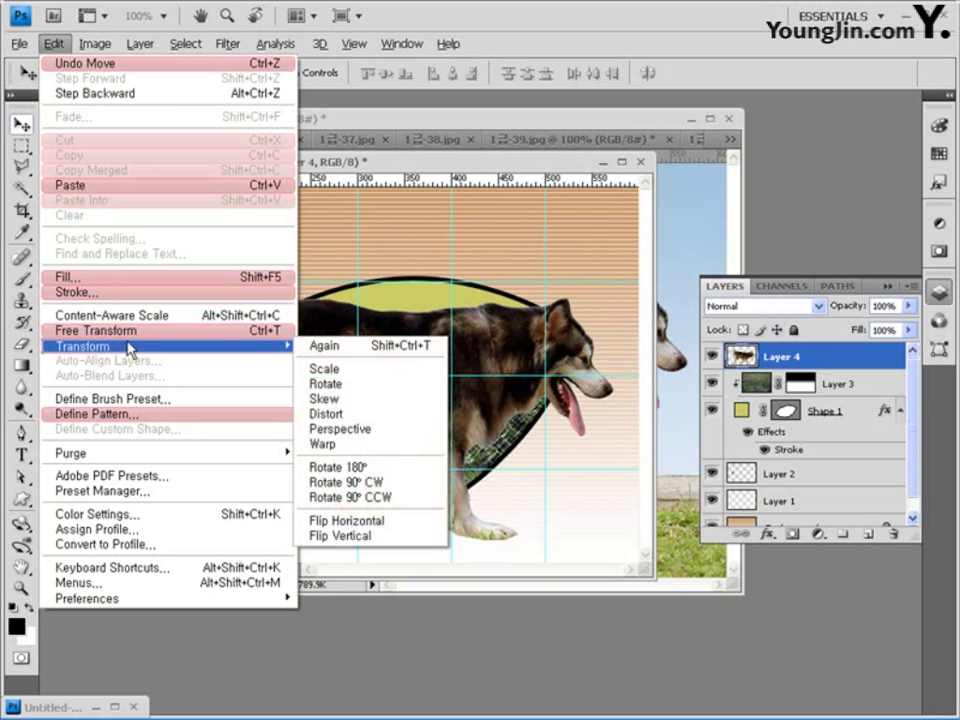
pyautogui.click(410, 527)
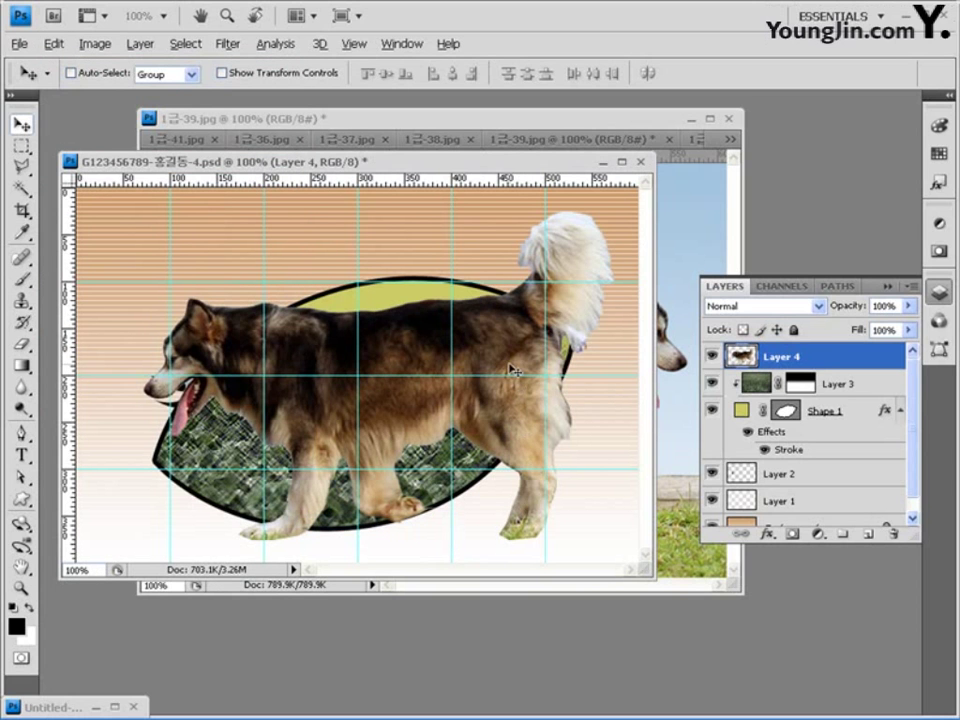
pyautogui.hotkey('shift', 'Right')
pyautogui.hotkey('shift', 'Right')
pyautogui.hotkey('shift', 'Right')
pyautogui.hotkey('shift', 'Right')
pyautogui.hotkey('shift', 'Right')
pyautogui.hotkey('shift', 'Down')
pyautogui.hotkey('shift', 'Down')
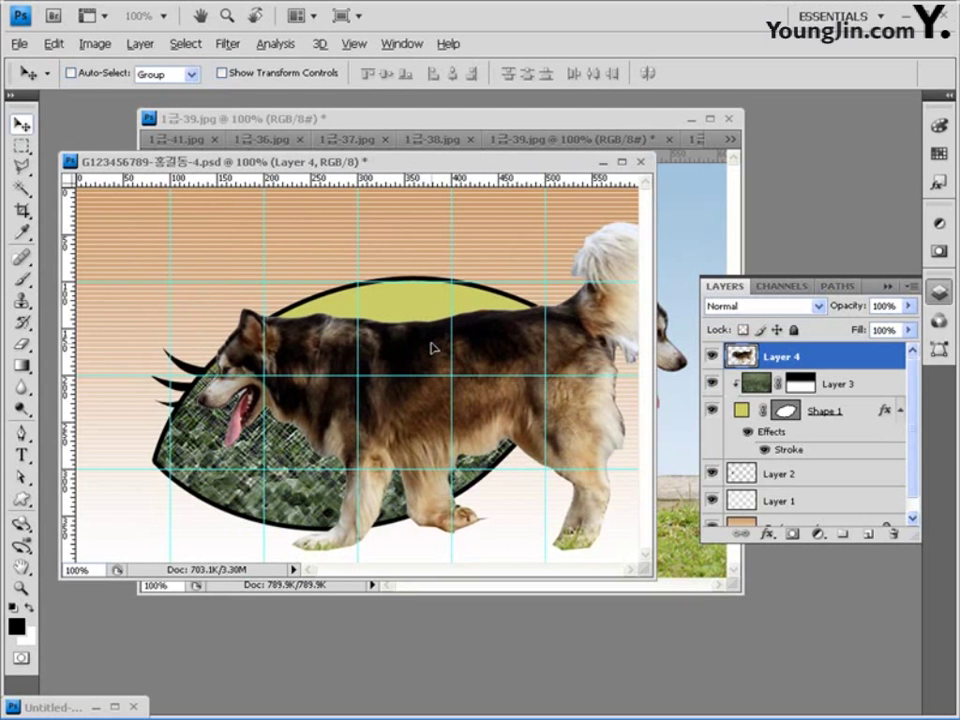
pyautogui.hotkey('shift', 'Right')
pyautogui.hotkey('shift', 'Right')
pyautogui.hotkey('shift', 'Up')
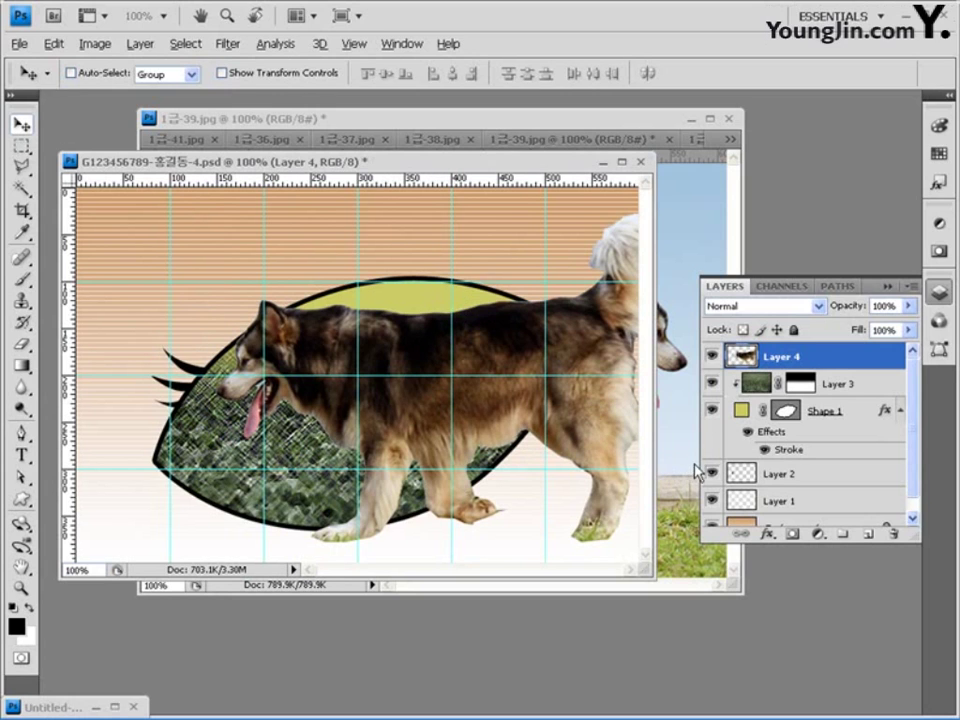
# - Mask the dog layer to the Shape 1 outline and fill a rectangle of the mask around the ear with white
pyautogui.keyDown('ctrl'); pyautogui.click(785, 412); pyautogui.keyUp('ctrl')
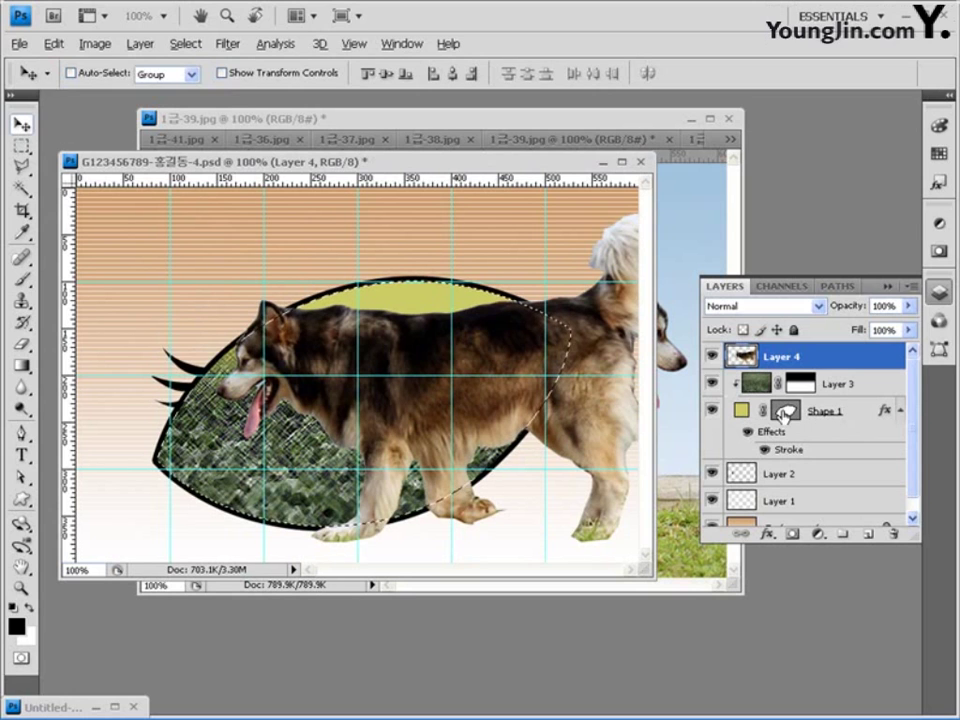
pyautogui.click(793, 536)
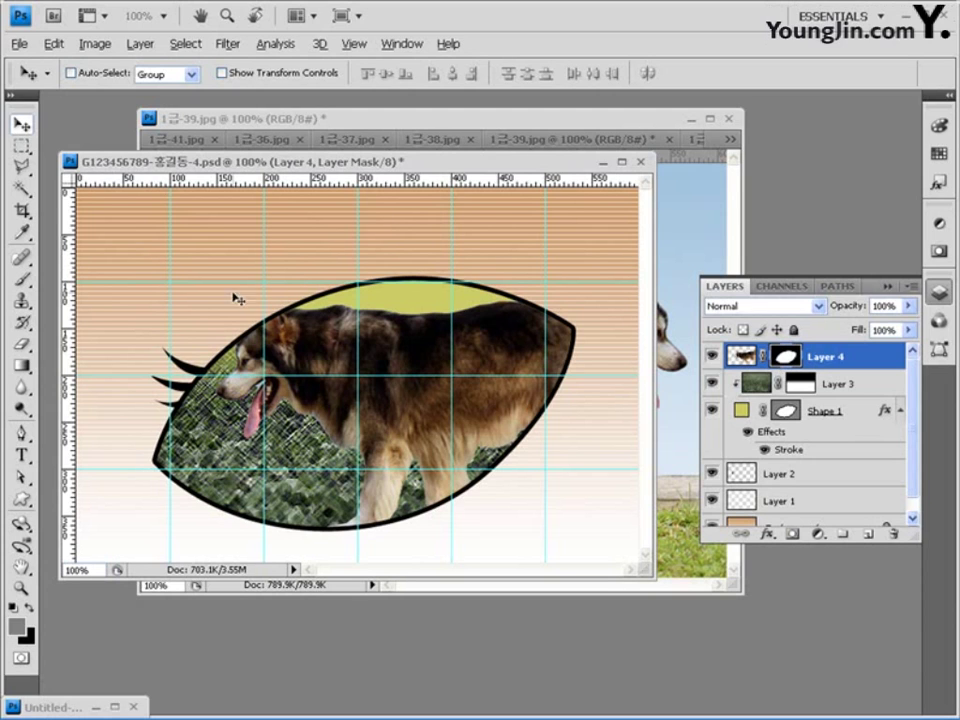
pyautogui.click(20, 145)
pyautogui.moveTo(222, 282); pyautogui.dragTo(313, 349)
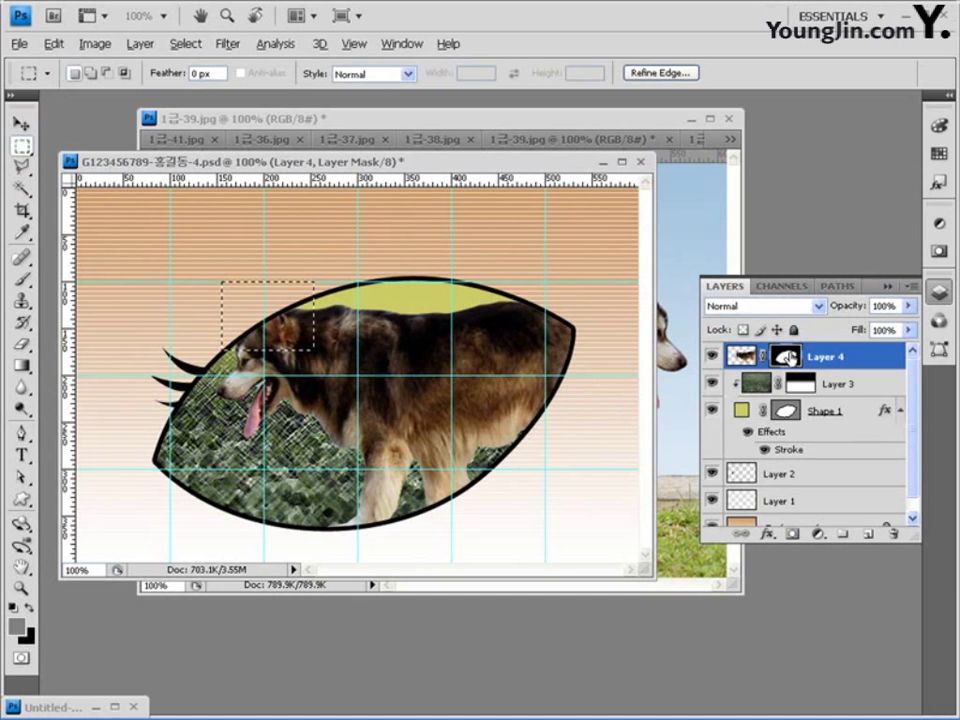
pyautogui.click(16, 625)
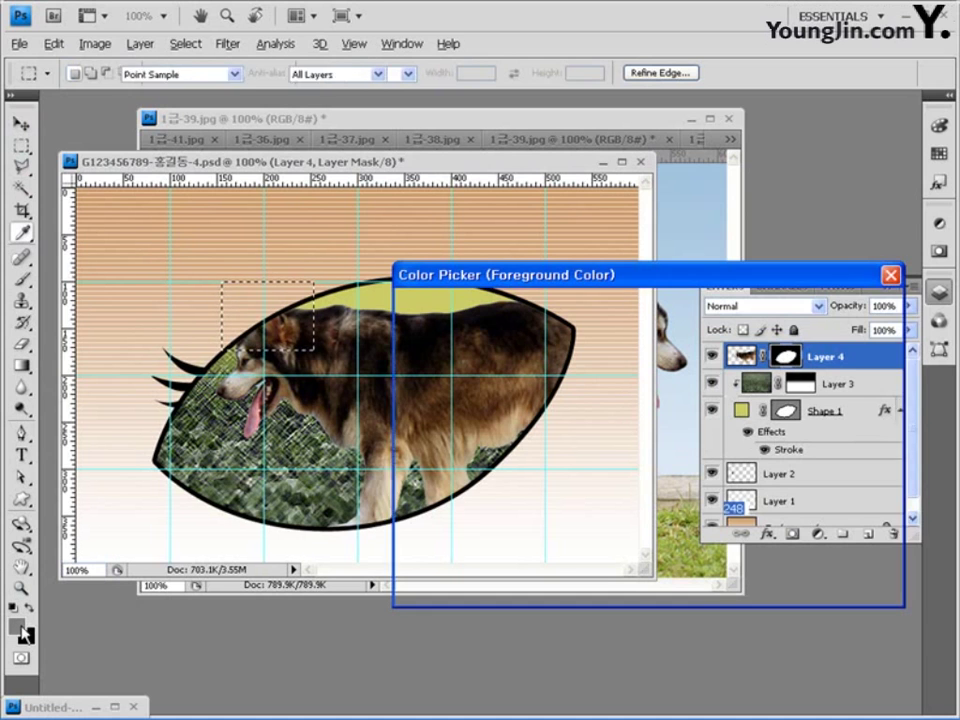
pyautogui.click(409, 320)
pyautogui.click(855, 308)
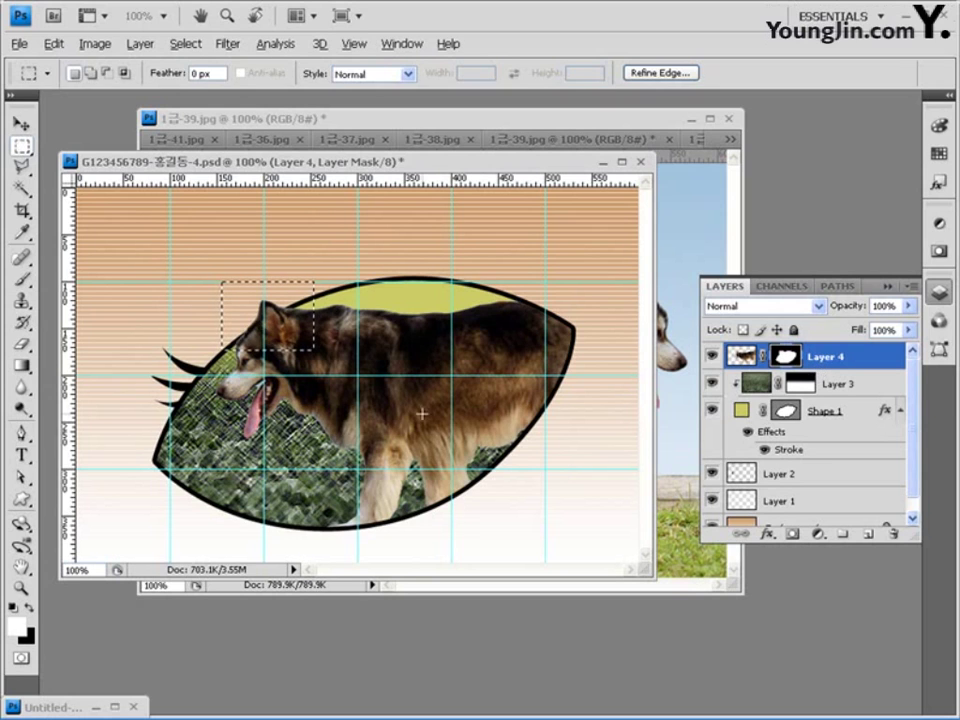
pyautogui.click(271, 318)
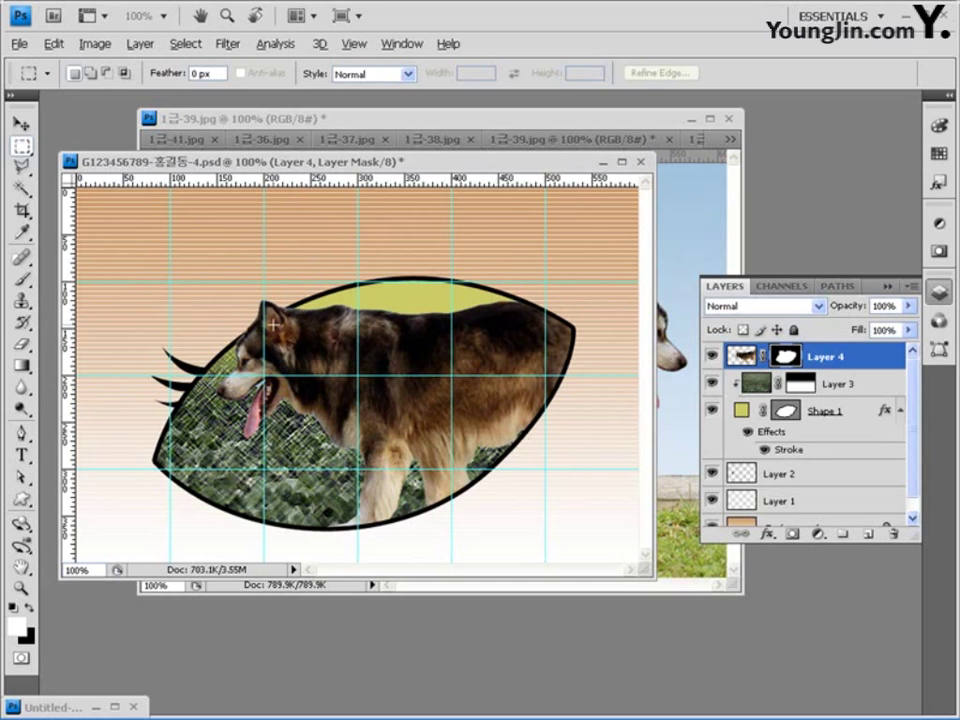
# - In 1급-41.jpg, select the standing chalkboard including its legs with the Magnetic Lasso
pyautogui.click(710, 157)
pyautogui.click(731, 139)
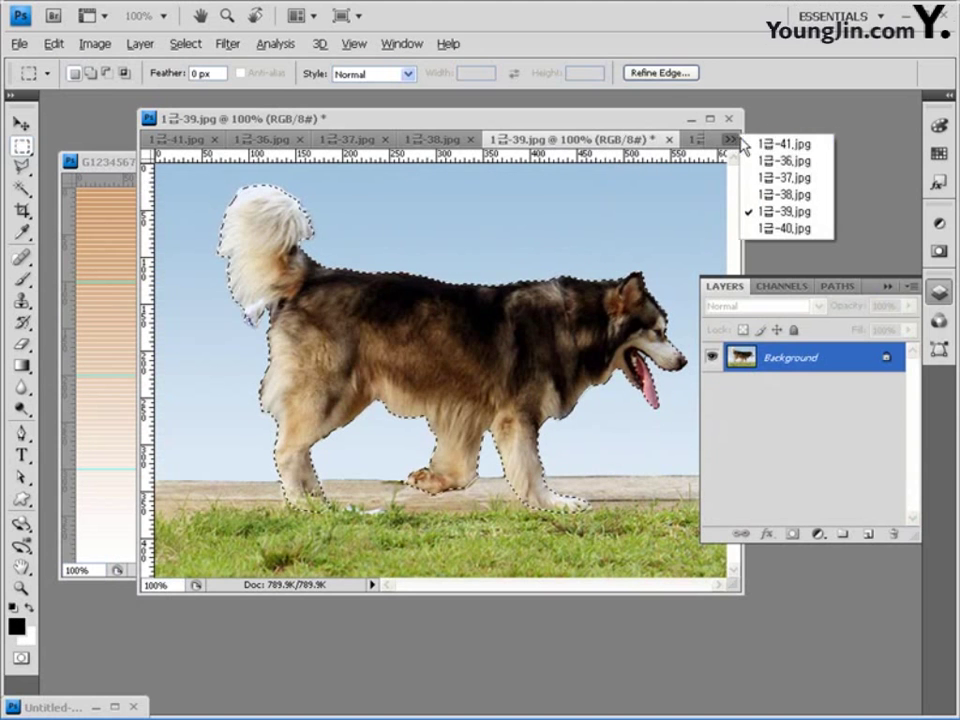
pyautogui.click(786, 144)
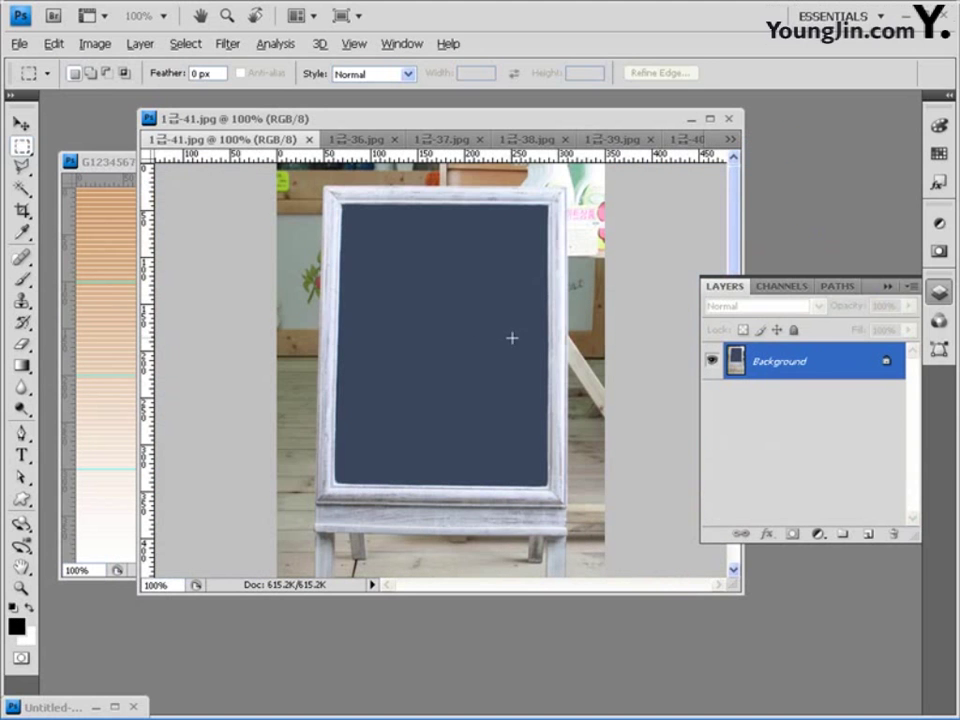
pyautogui.keyDown('alt'); pyautogui.click(461, 373); pyautogui.keyUp('alt')
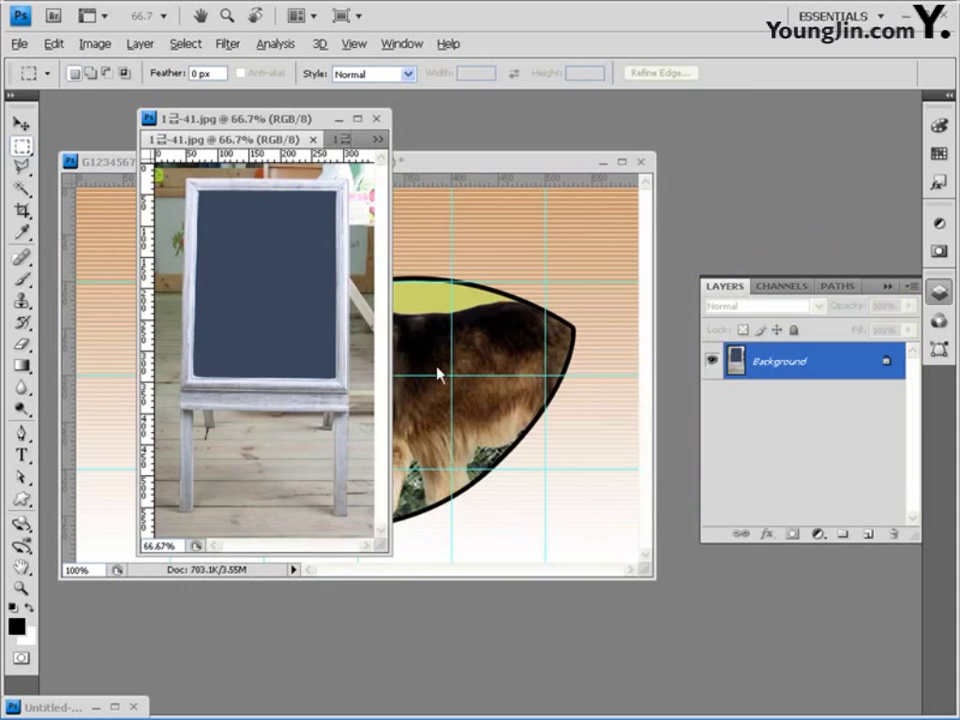
pyautogui.moveTo(298, 112); pyautogui.dragTo(505, 113)
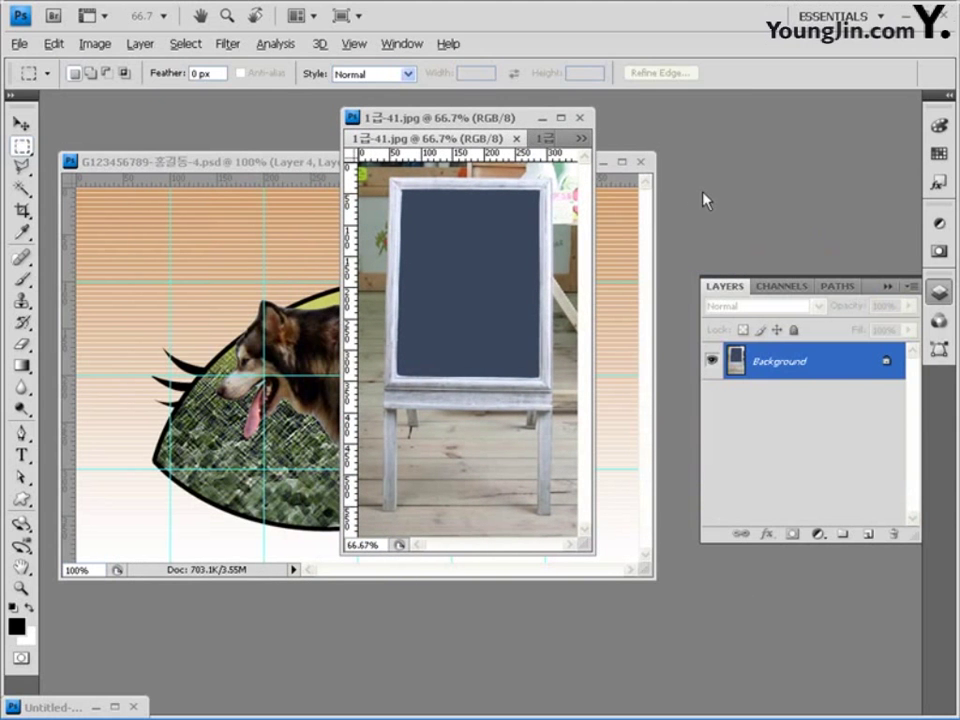
pyautogui.click(21, 167)
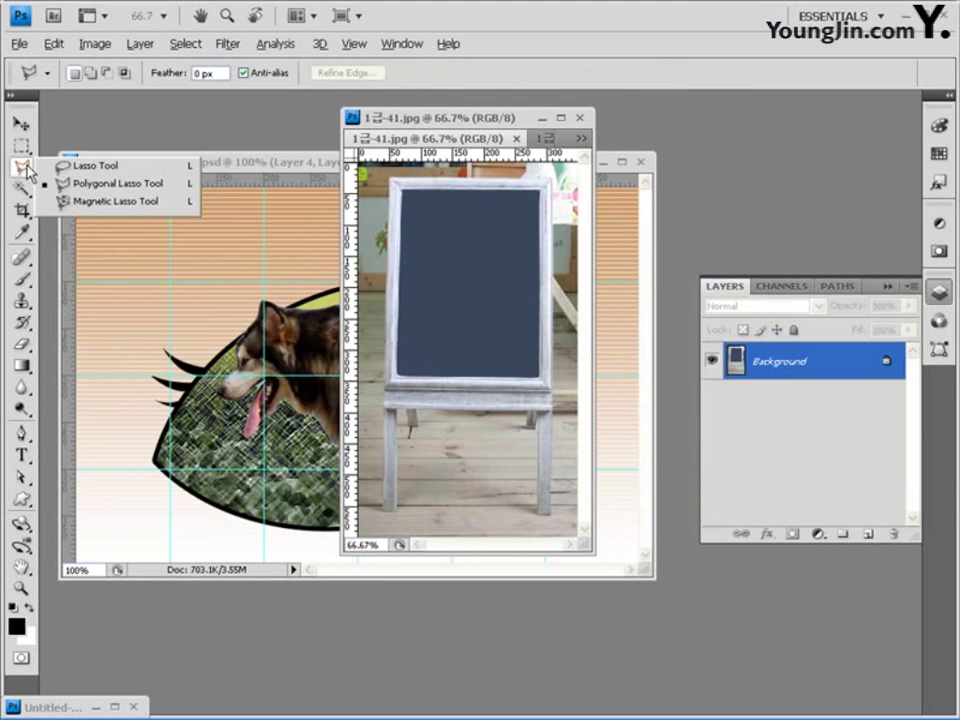
pyautogui.click(96, 203)
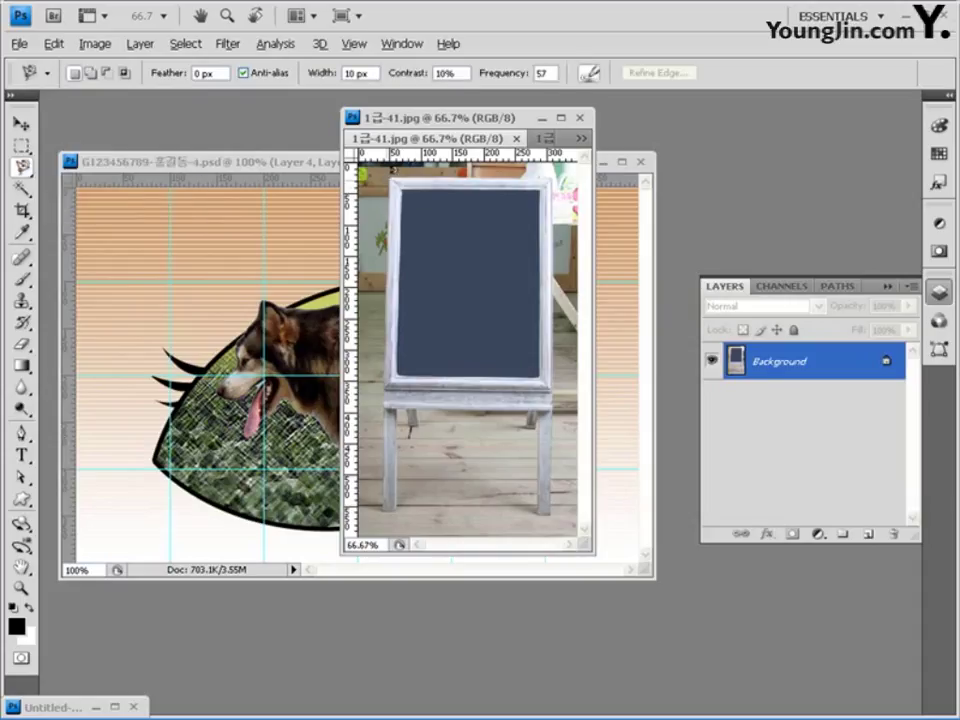
pyautogui.click(389, 187)
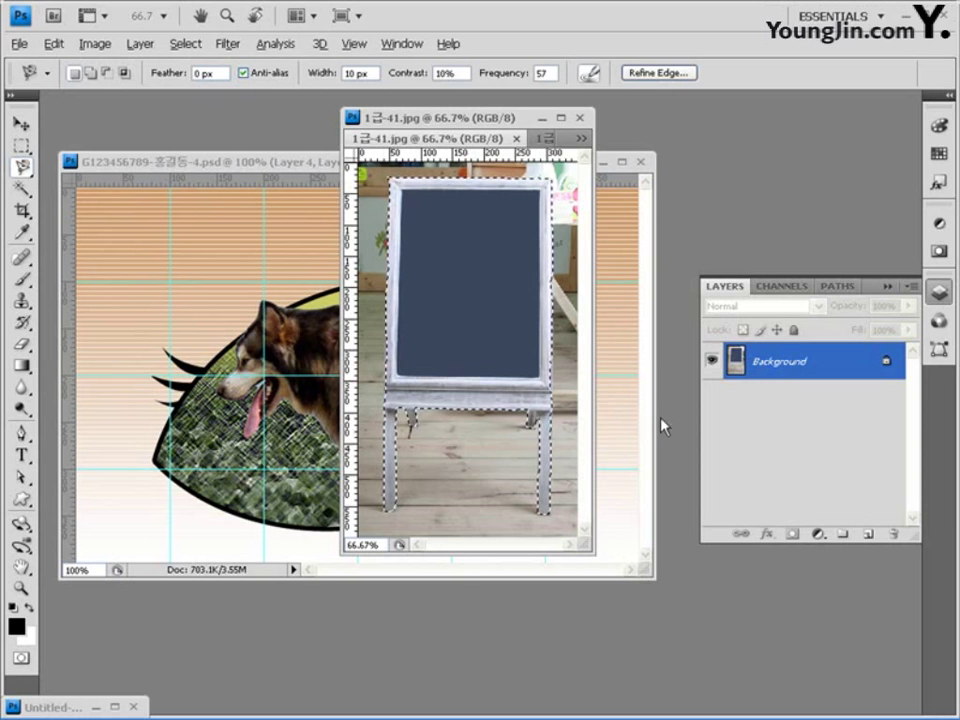
# - Paste the chalkboard as a new layer above the dog, scale it to about 52.5%, and place it over the eye shape's right end
pyautogui.click(208, 161)
pyautogui.press('d')
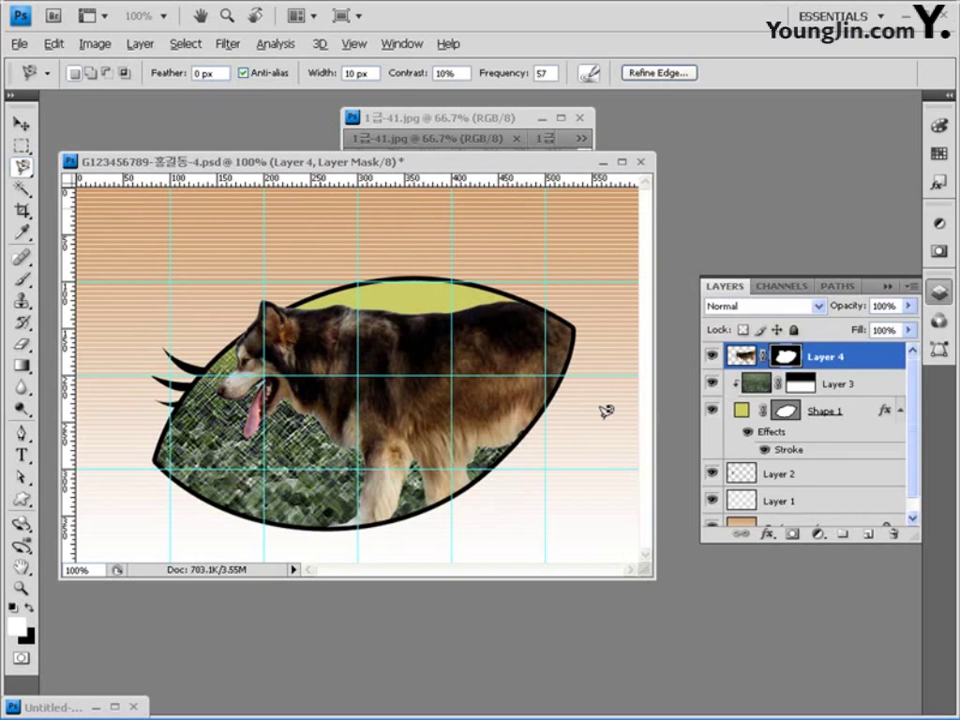
pyautogui.hotkey('ctrl', 'shift', 'alt', 'n')
pyautogui.hotkey('ctrl', 'v')
pyautogui.hotkey('ctrl', 't')
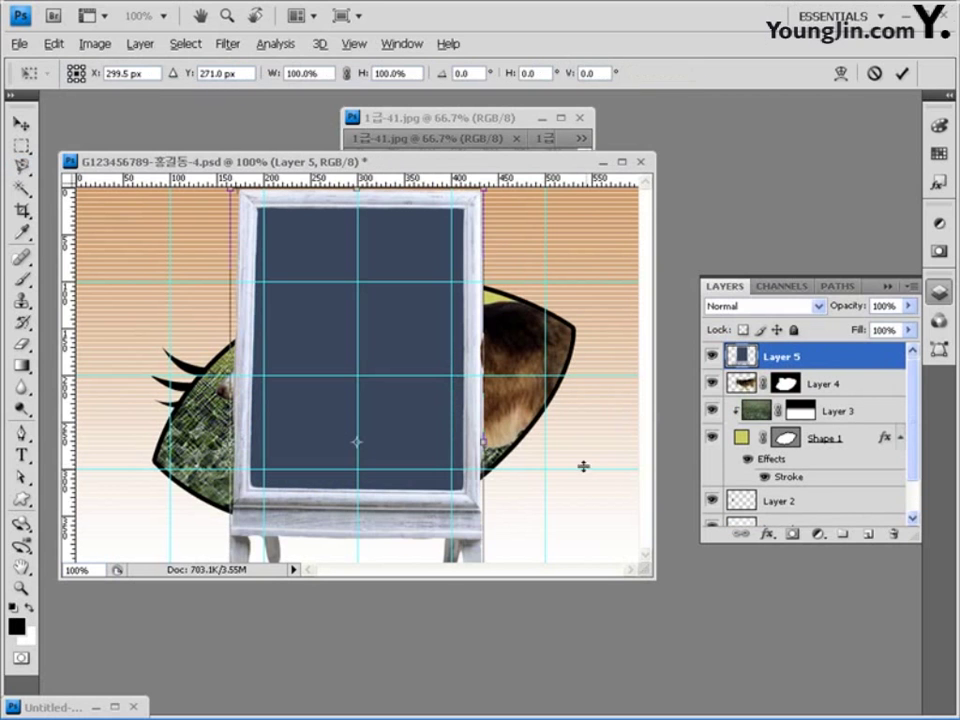
pyautogui.moveTo(478, 197); pyautogui.dragTo(428, 299)
pyautogui.moveTo(394, 351); pyautogui.dragTo(583, 313)
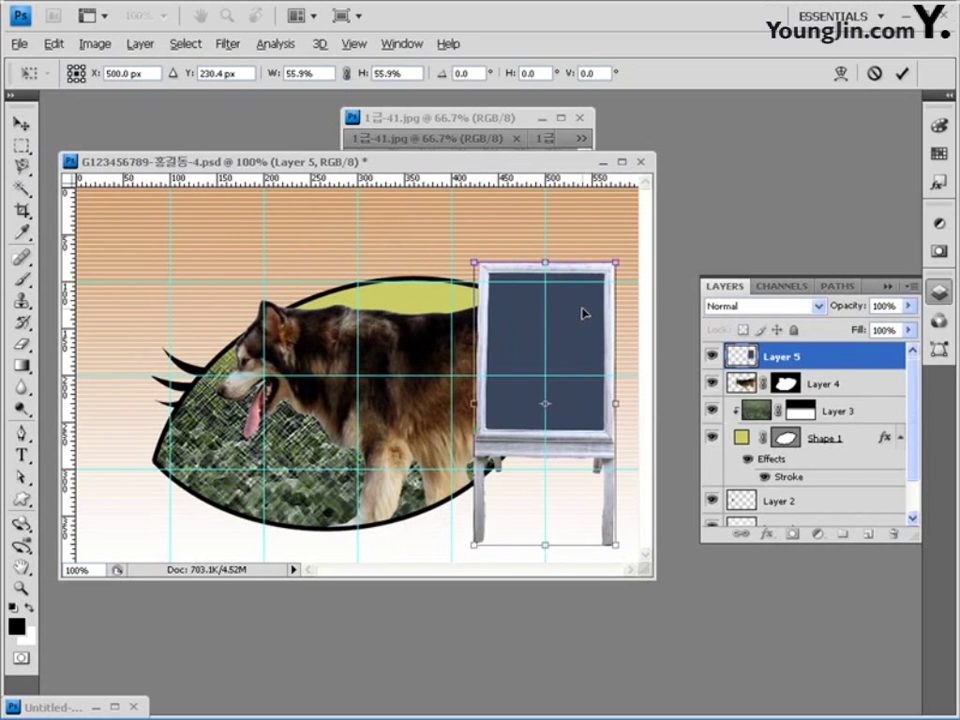
pyautogui.moveTo(470, 548); pyautogui.dragTo(484, 526)
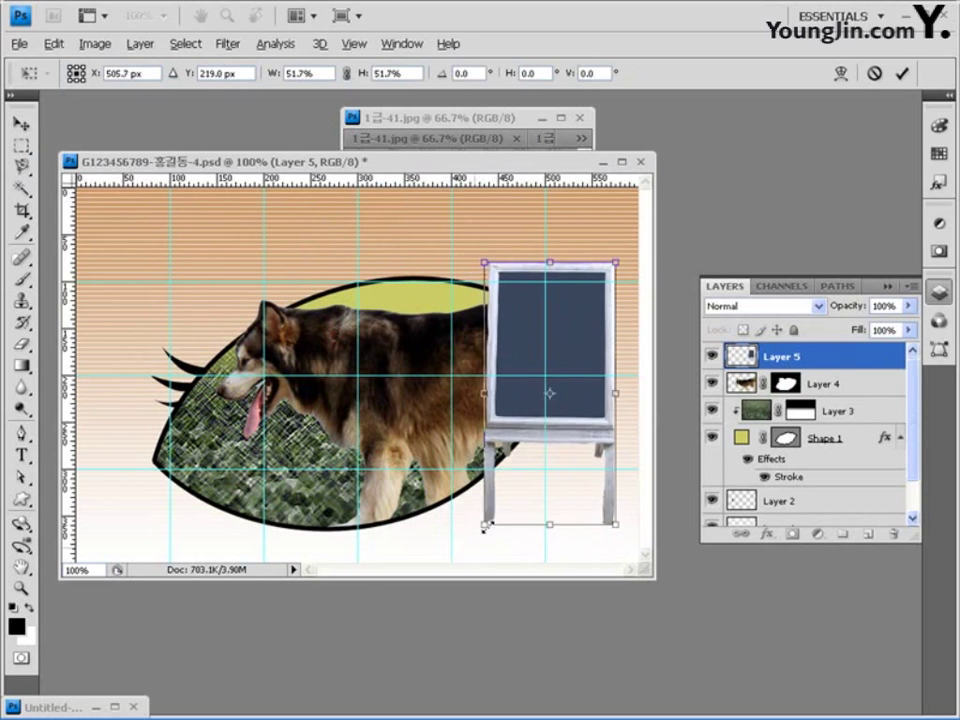
pyautogui.moveTo(583, 333); pyautogui.dragTo(596, 333)
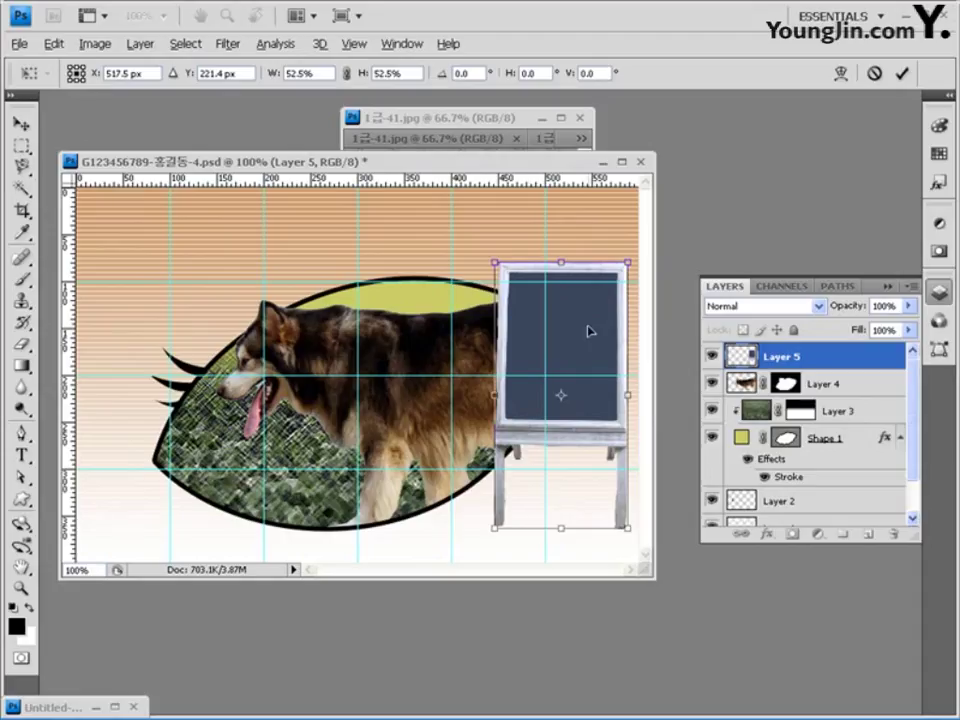
pyautogui.press('Return')
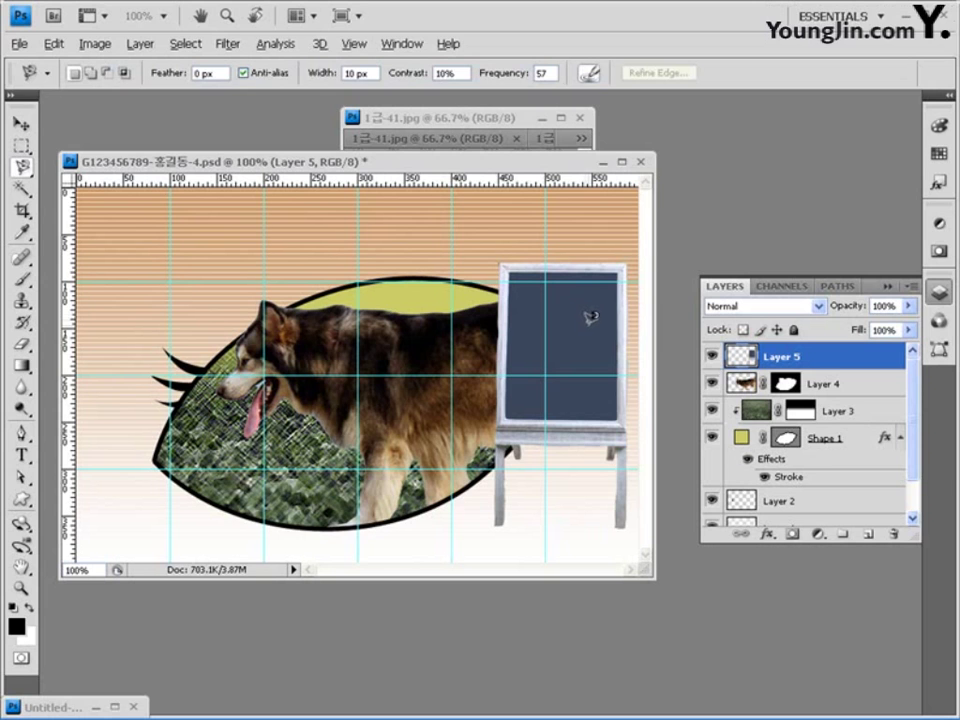
# - Add a Drop Shadow to the chalkboard layer with Multiply, 75% opacity, 120° angle, 5 px distance and 5 px size
pyautogui.click(767, 534)
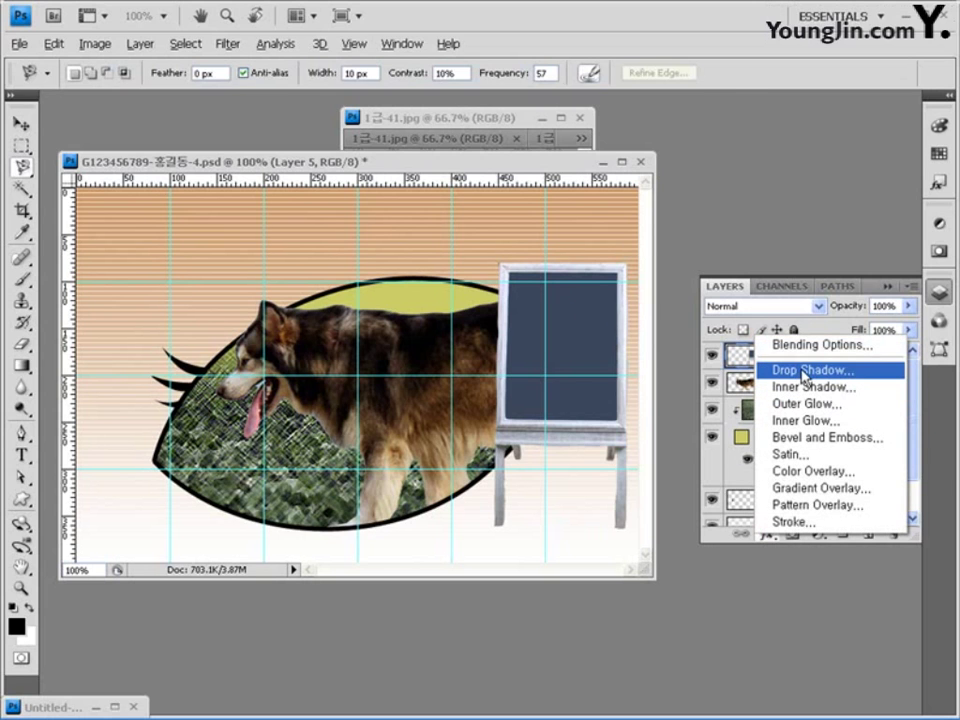
pyautogui.click(806, 372)
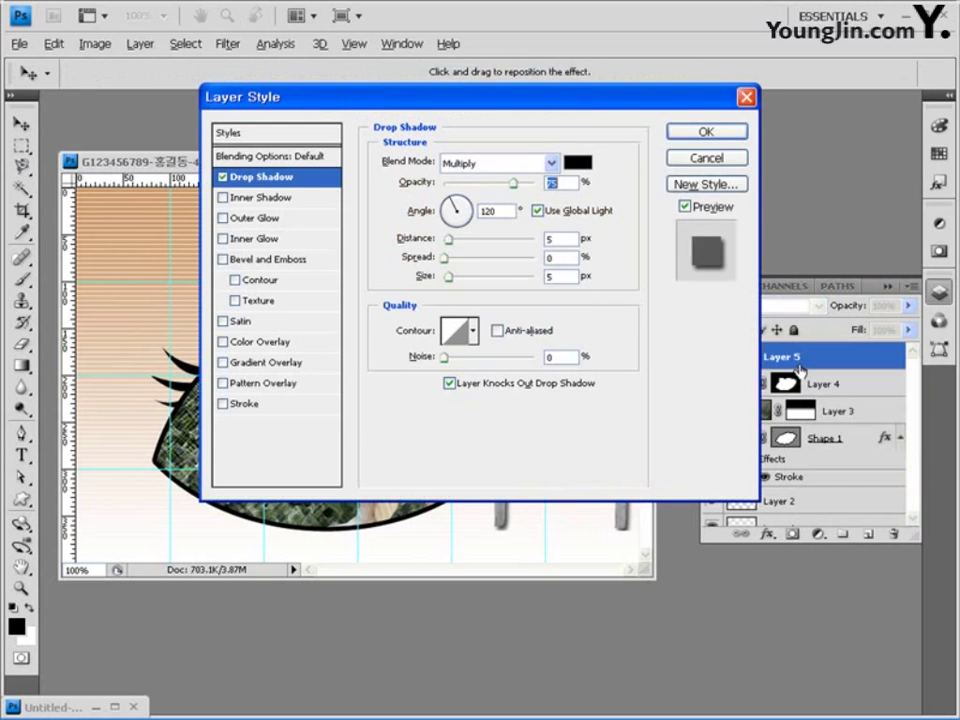
pyautogui.click(705, 133)
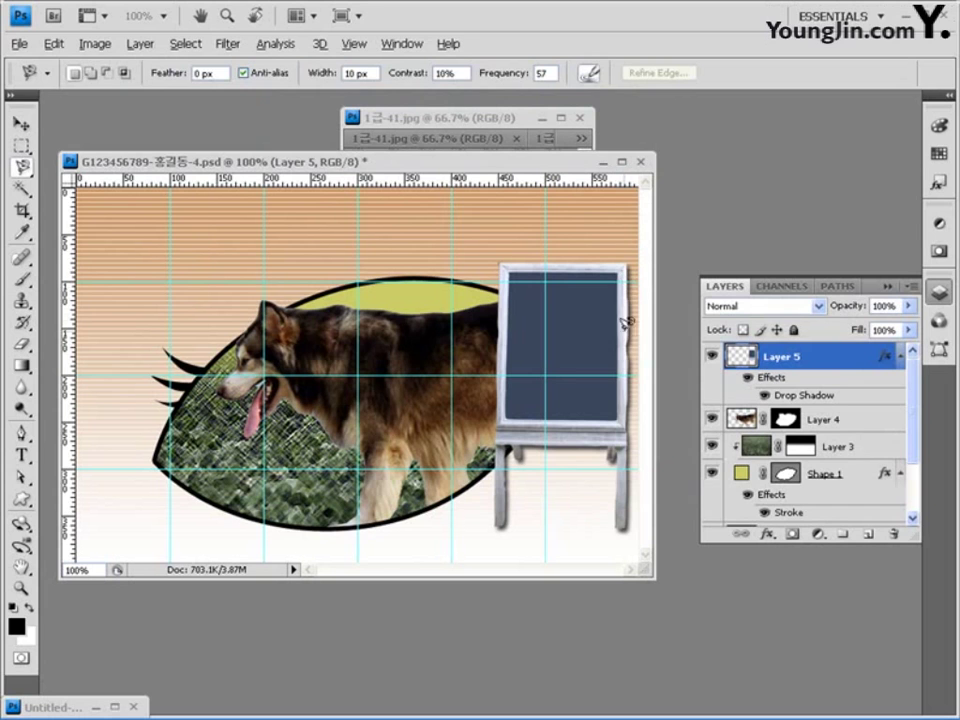
# - In 1급-41.jpg, try to trim the chalkboard selection along its right edge with the Polygonal Lasso in subtract mode
pyautogui.click(487, 122)
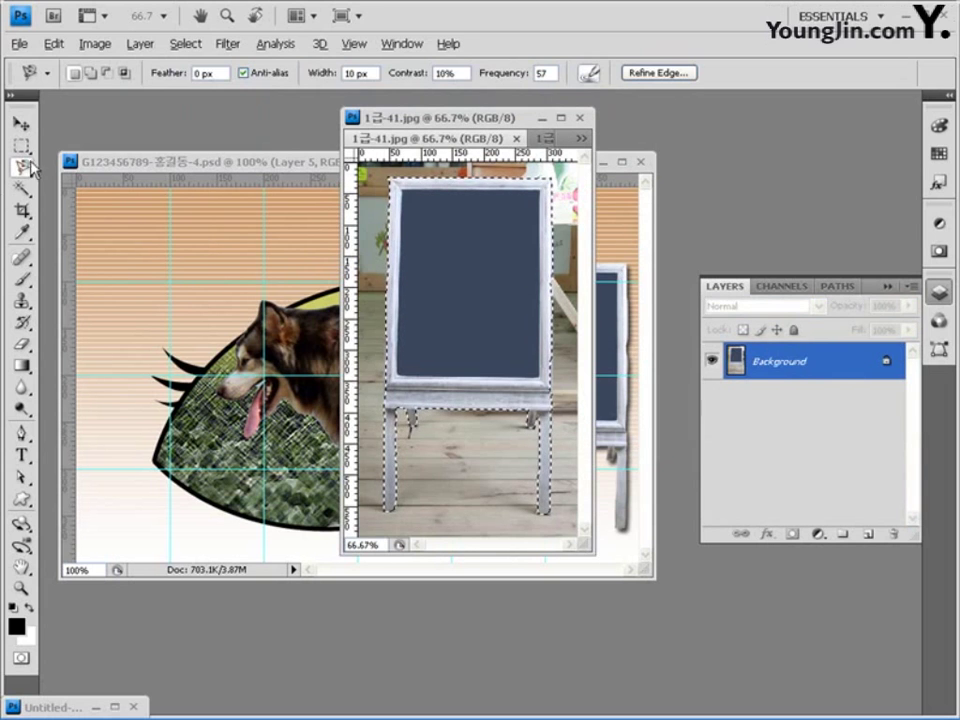
pyautogui.moveTo(20, 165); pyautogui.dragTo(78, 184)
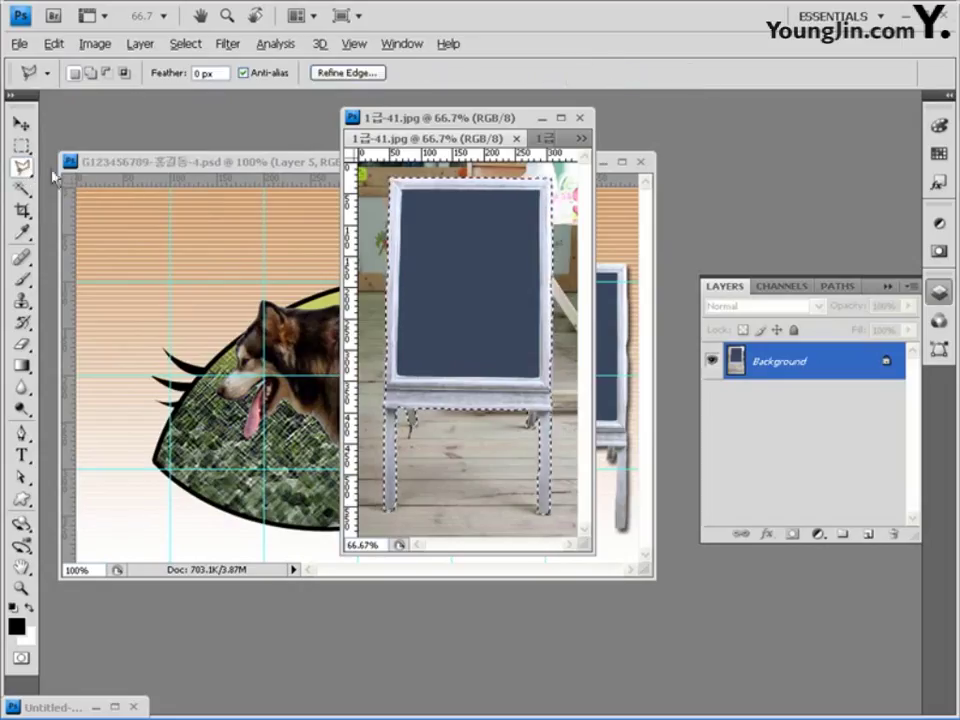
pyautogui.press('alt')
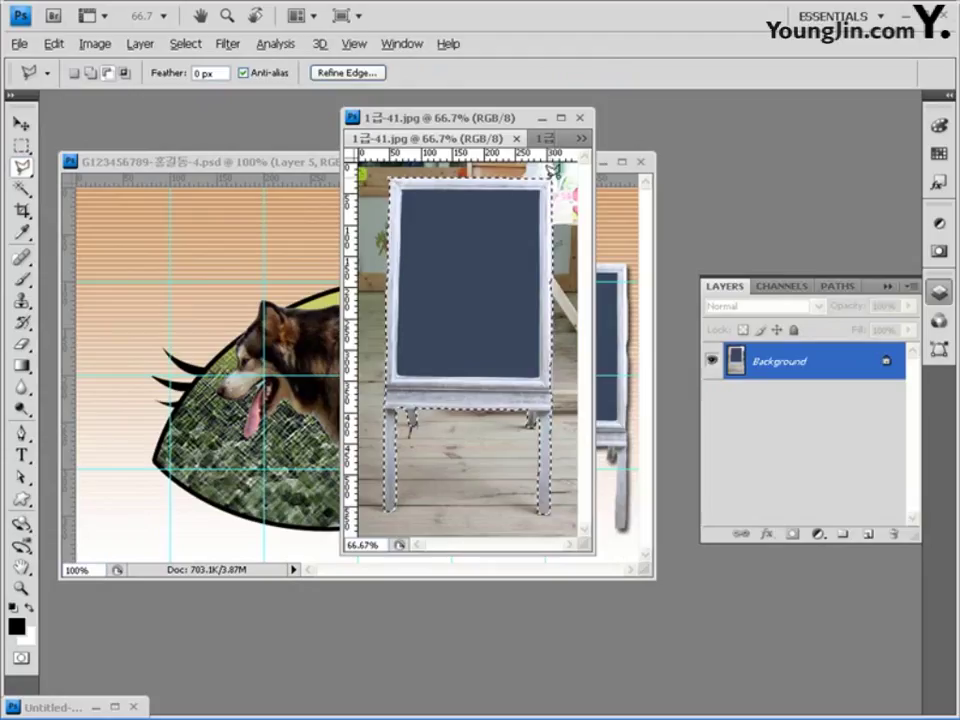
pyautogui.moveTo(578, 312)
pyautogui.mouseDown()
pyautogui.moveTo(583, 232)
pyautogui.moveTo(552, 170)
pyautogui.mouseUp()
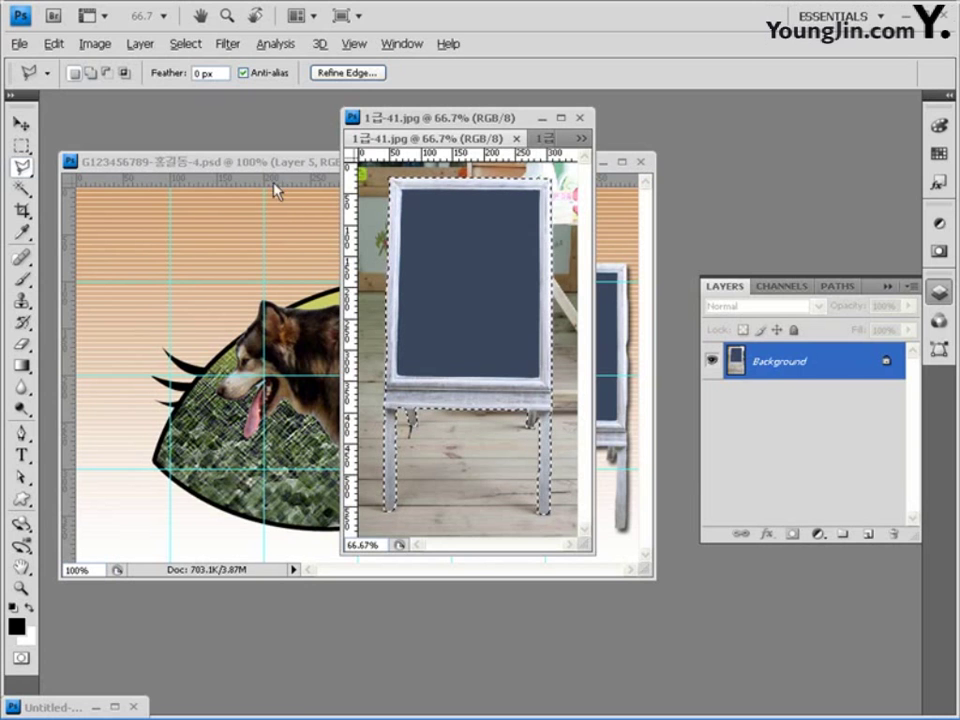
# - In 1급-40.jpg, outline the dotted gift box with the Polygonal Lasso to select it
pyautogui.click(581, 138)
pyautogui.click(648, 228)
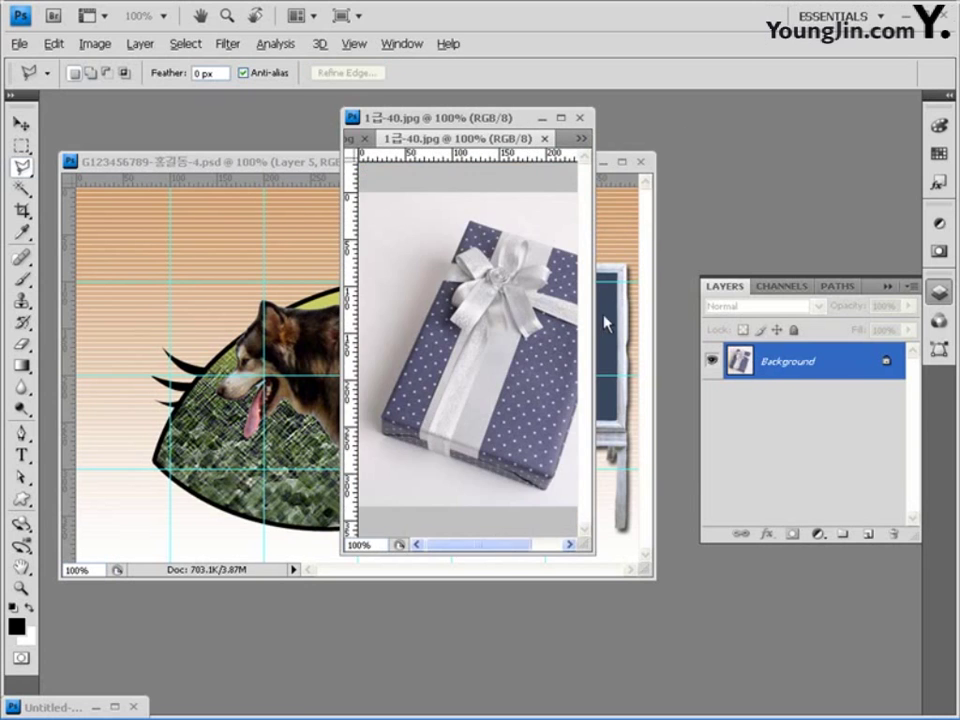
pyautogui.moveTo(594, 308); pyautogui.dragTo(750, 313)
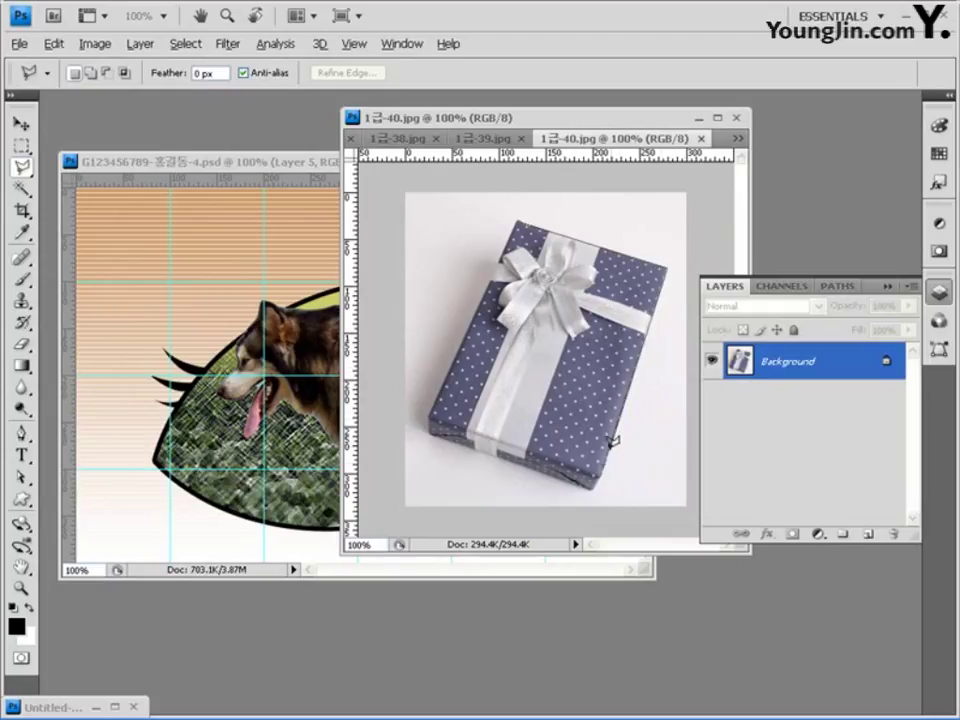
pyautogui.doubleClick(600, 480)
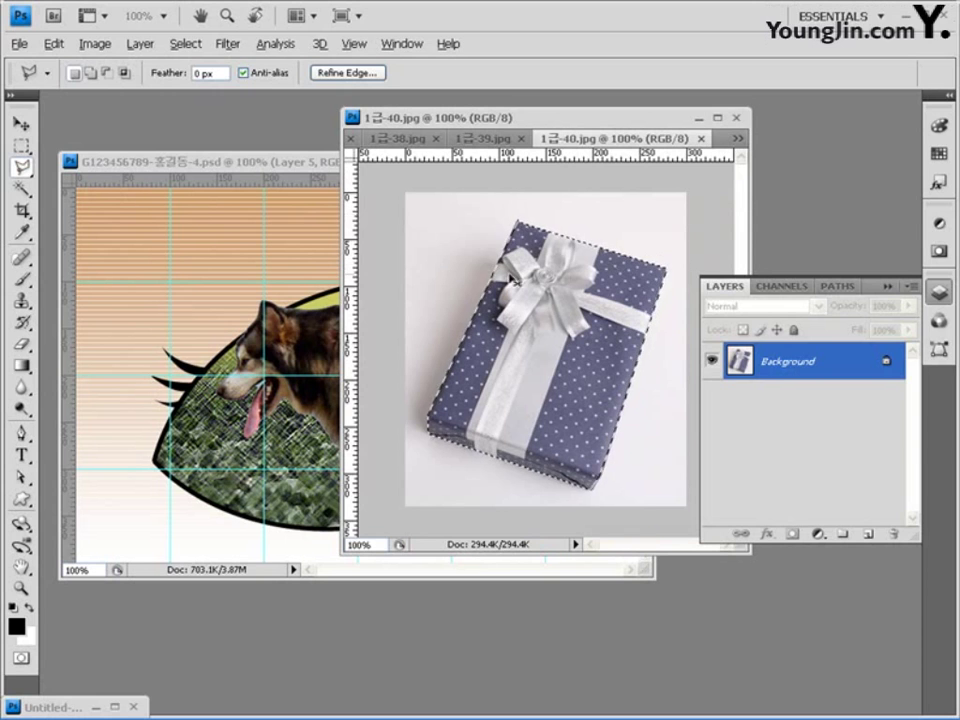
# - Paste the gift box as a new layer in the composite, scale it to about 35.8%, and place it between the chalkboard's legs
pyautogui.click(289, 162)
pyautogui.click(21, 123)
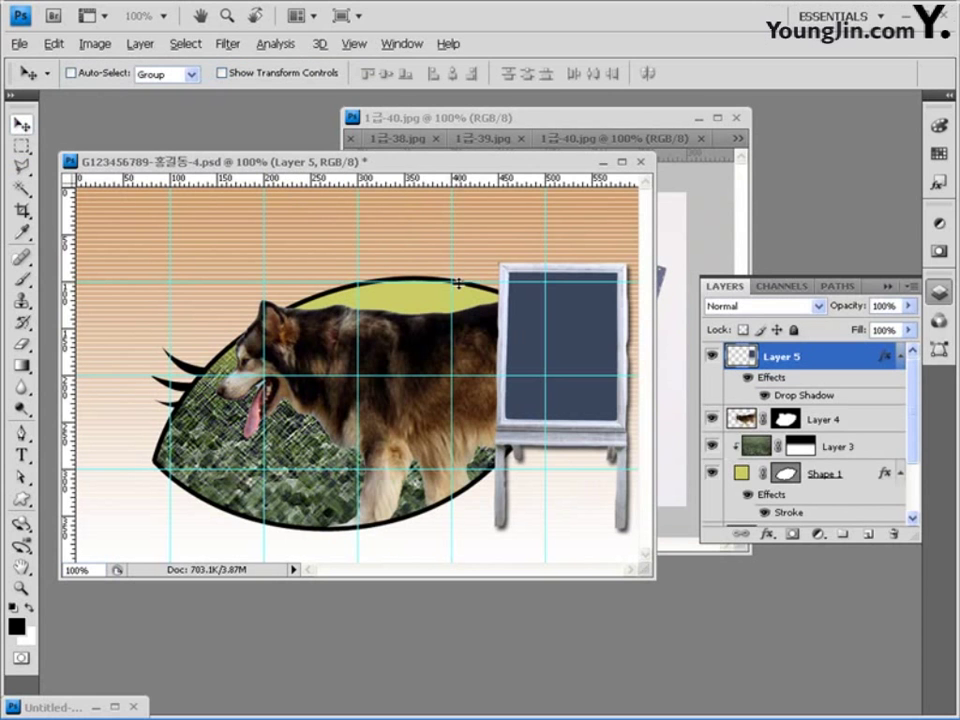
pyautogui.hotkey('ctrl', 'v')
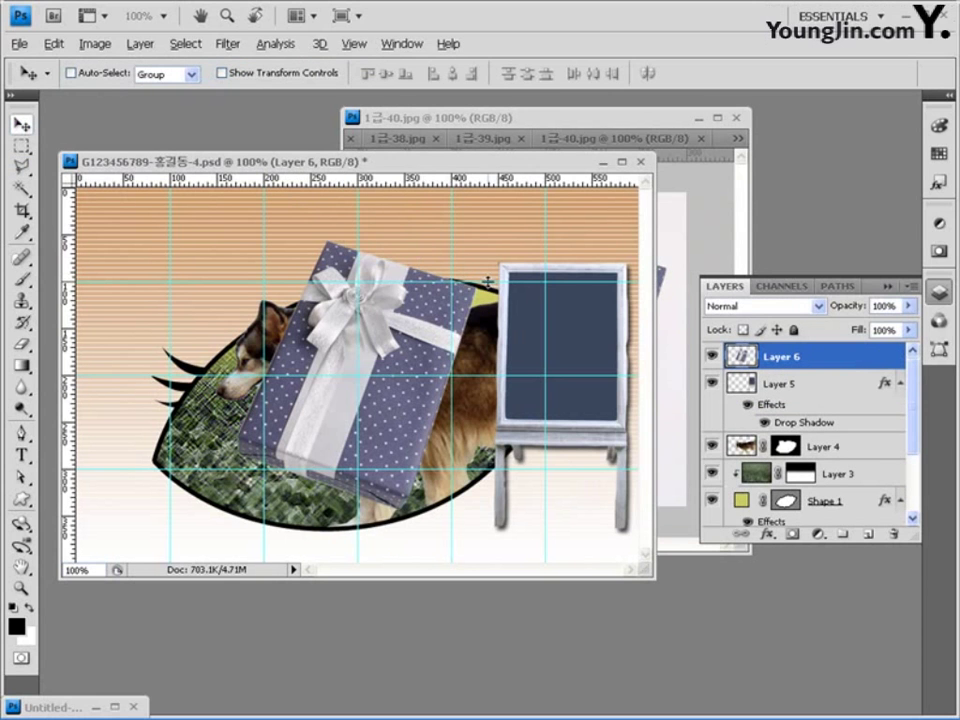
pyautogui.hotkey('ctrl', 't')
pyautogui.moveTo(480, 236); pyautogui.dragTo(370, 390)
pyautogui.moveTo(311, 413); pyautogui.dragTo(593, 465)
pyautogui.moveTo(620, 425); pyautogui.dragTo(586, 491)
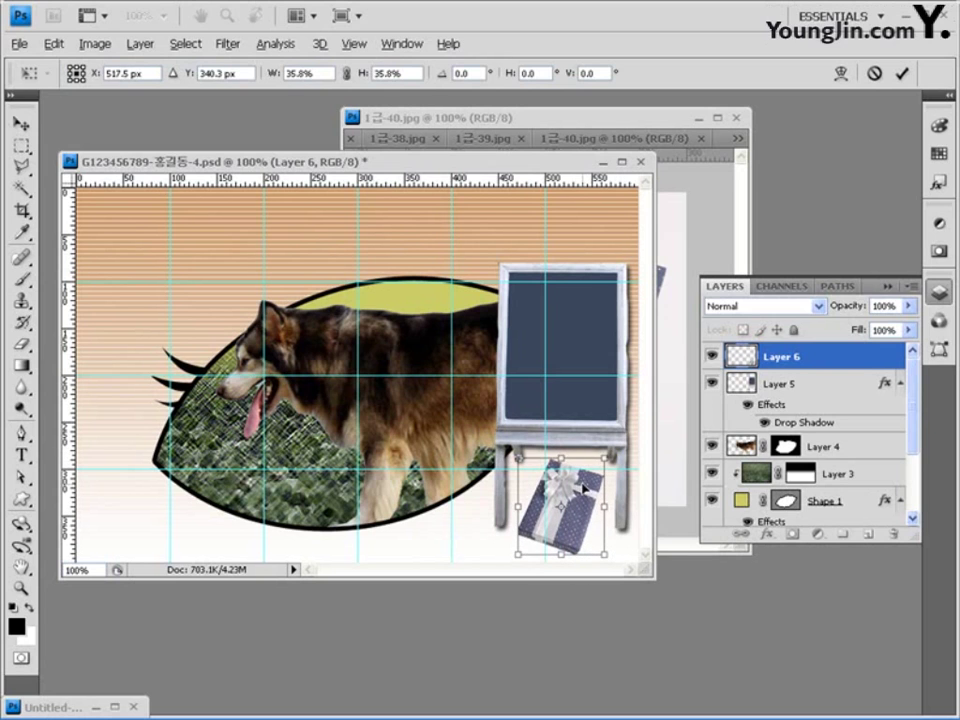
pyautogui.press('Return')
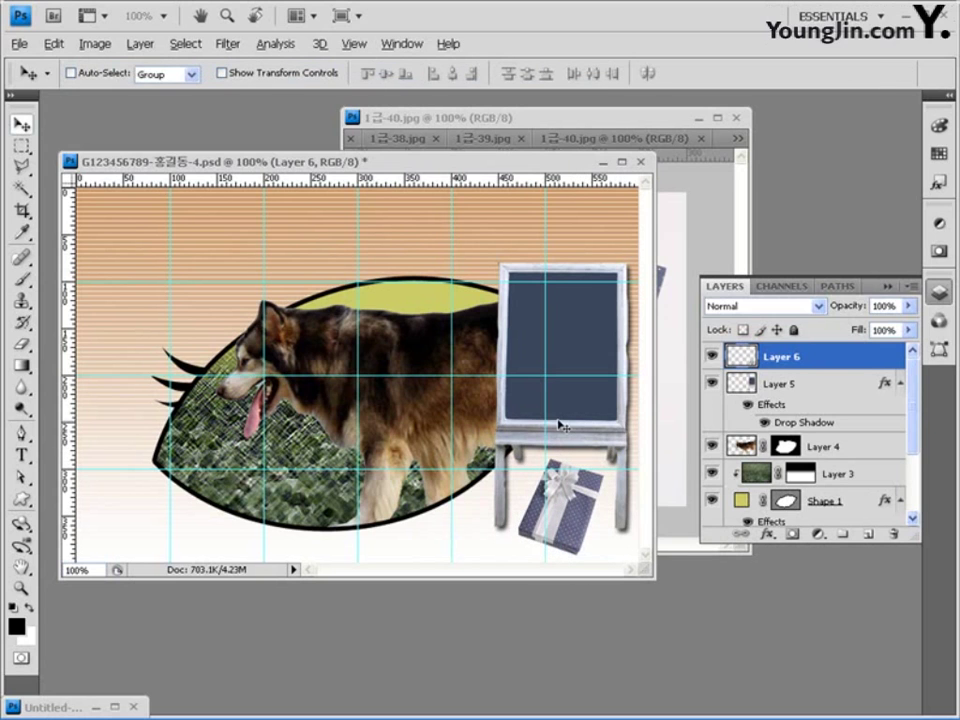
# - Add a Drop Shadow to the gift box layer with Multiply, 75% opacity, 120° angle, 5 px distance and 5 px size
pyautogui.click(767, 535)
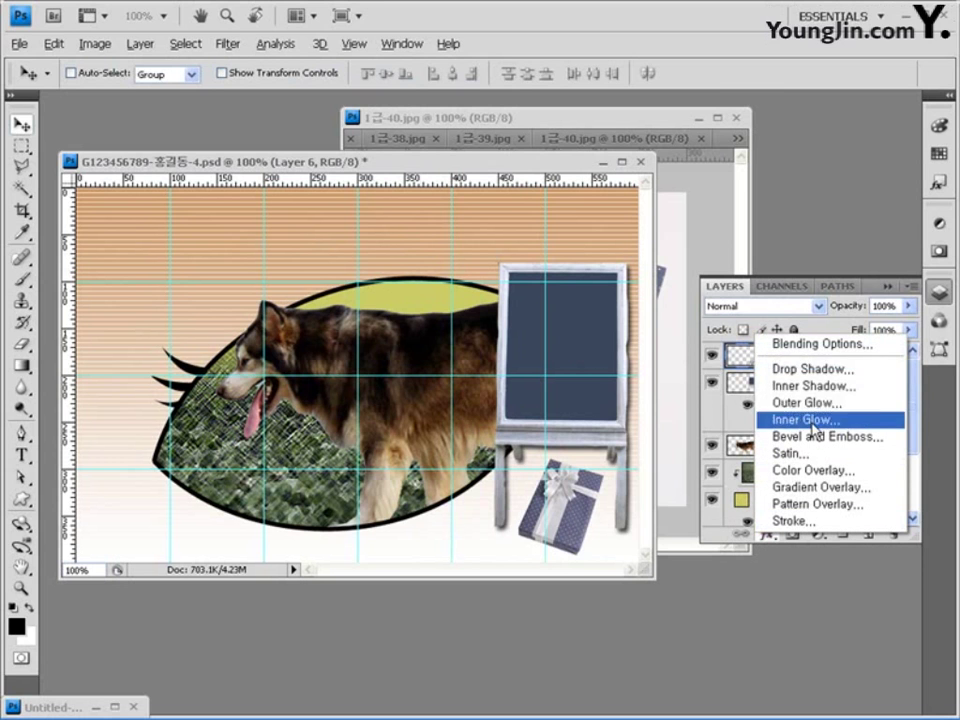
pyautogui.click(813, 370)
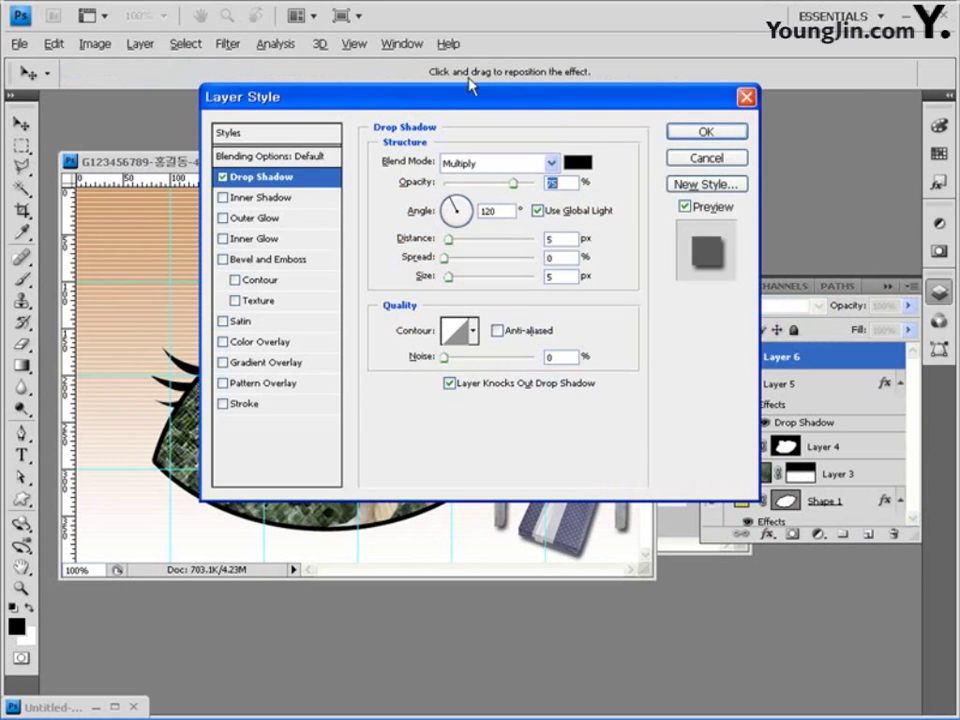
pyautogui.click(707, 132)
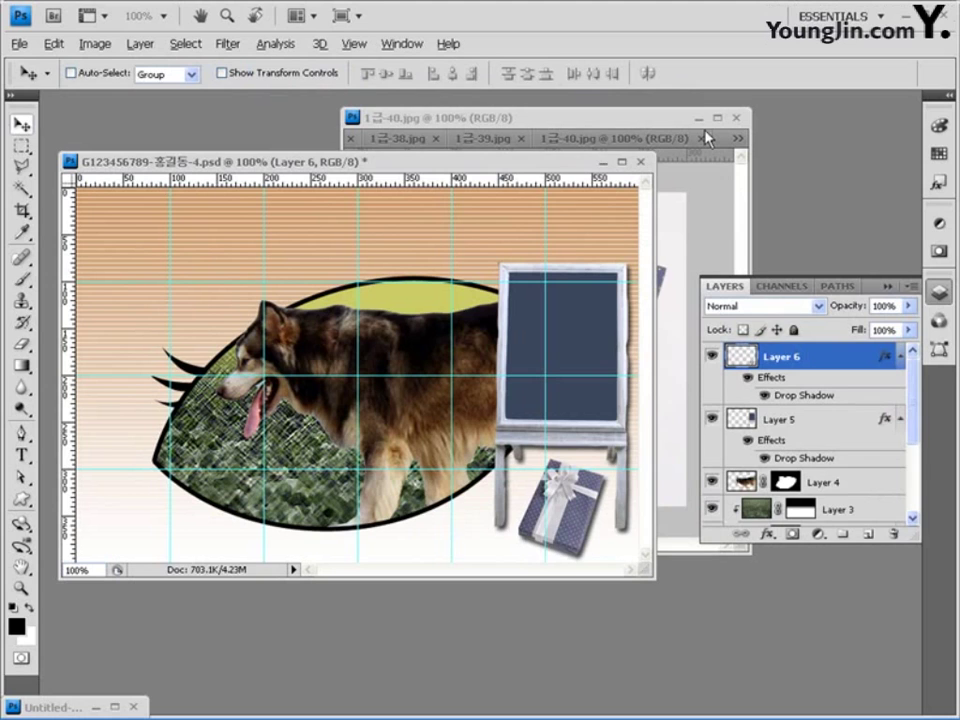
# - Select the gift box in the composite and subtract its ribbon and bow with the Polygonal Lasso, keeping only the dotted paper selected
pyautogui.click(588, 511)
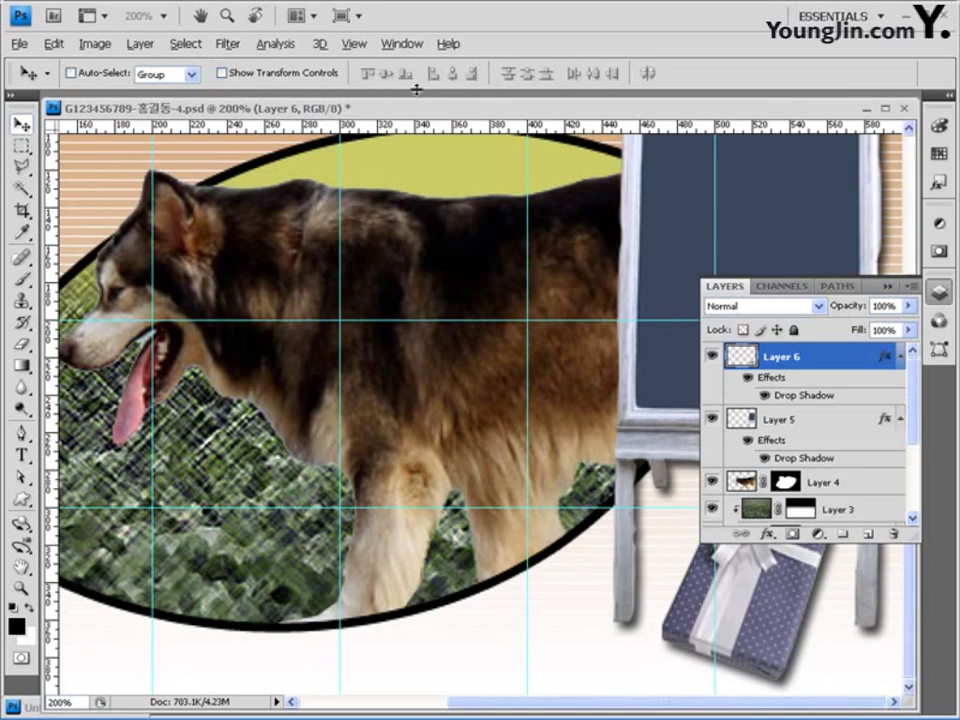
pyautogui.moveTo(381, 112); pyautogui.dragTo(127, 171)
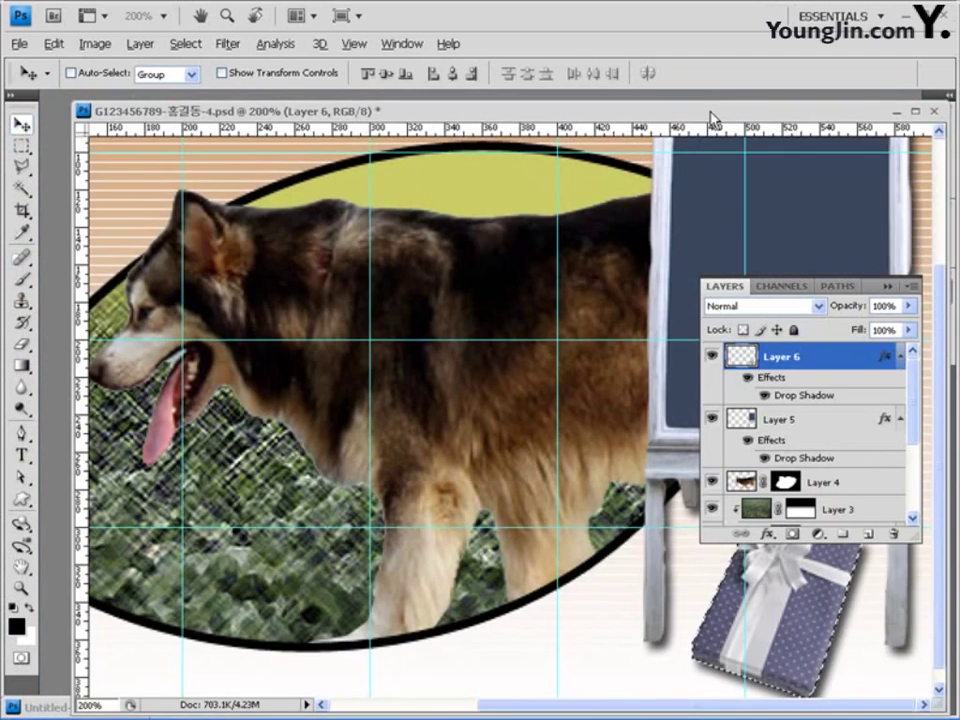
pyautogui.moveTo(710, 114); pyautogui.dragTo(708, 119)
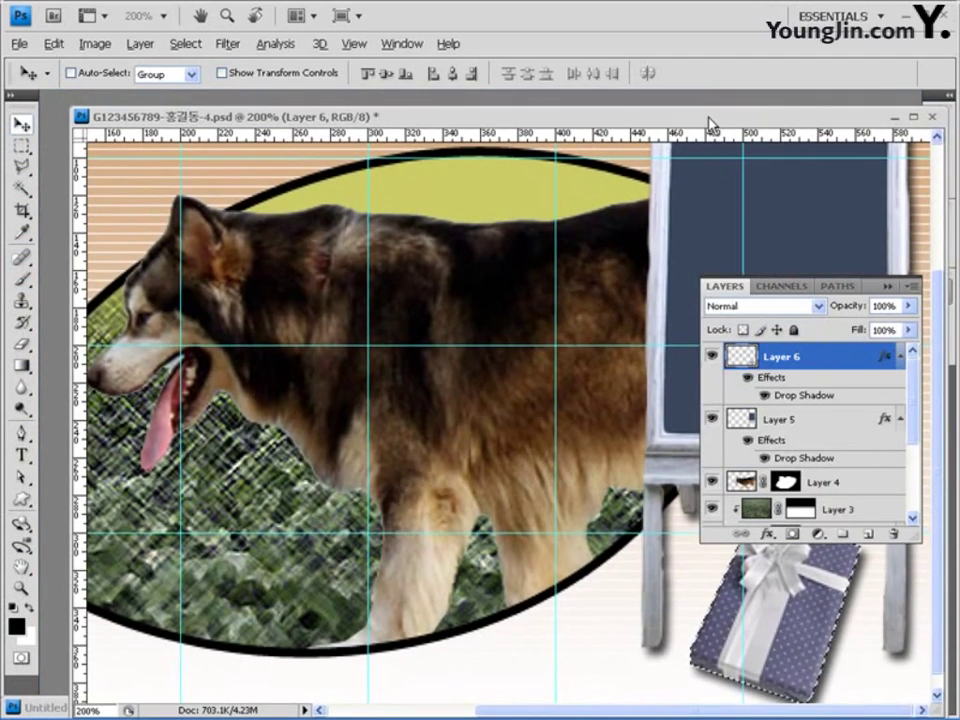
pyautogui.click(23, 170)
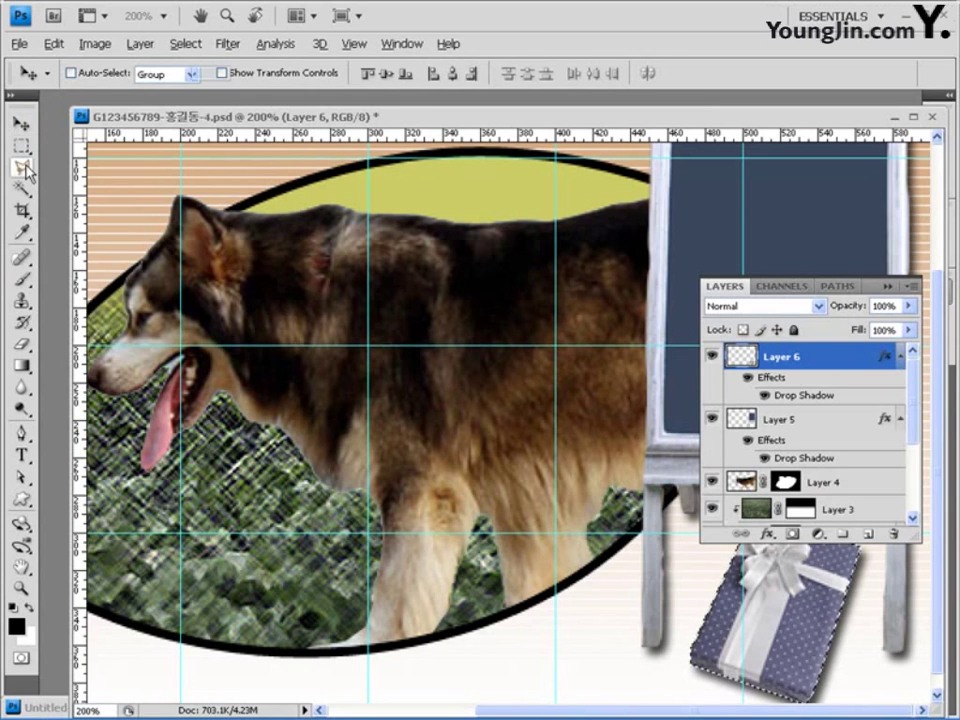
pyautogui.click(947, 300)
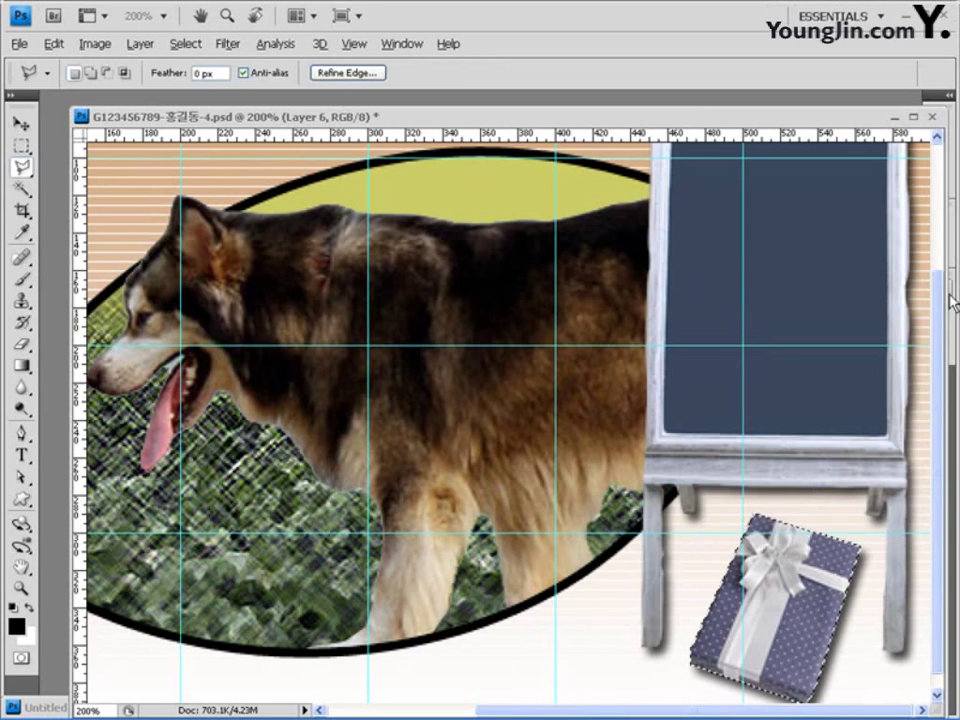
pyautogui.scroll(-1, 814, 396)
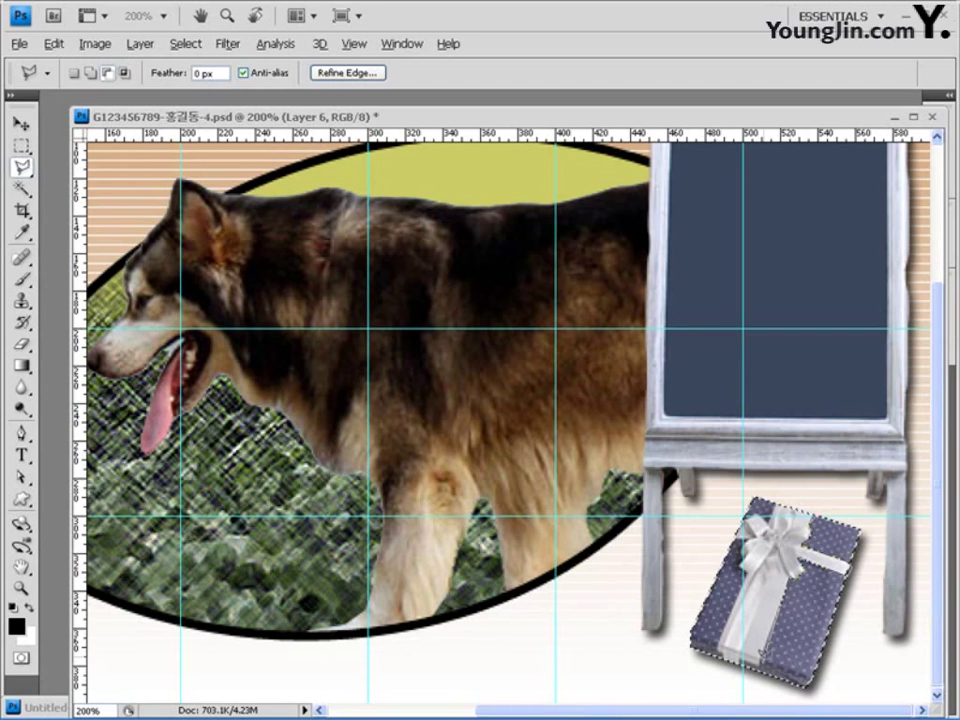
pyautogui.click(718, 658)
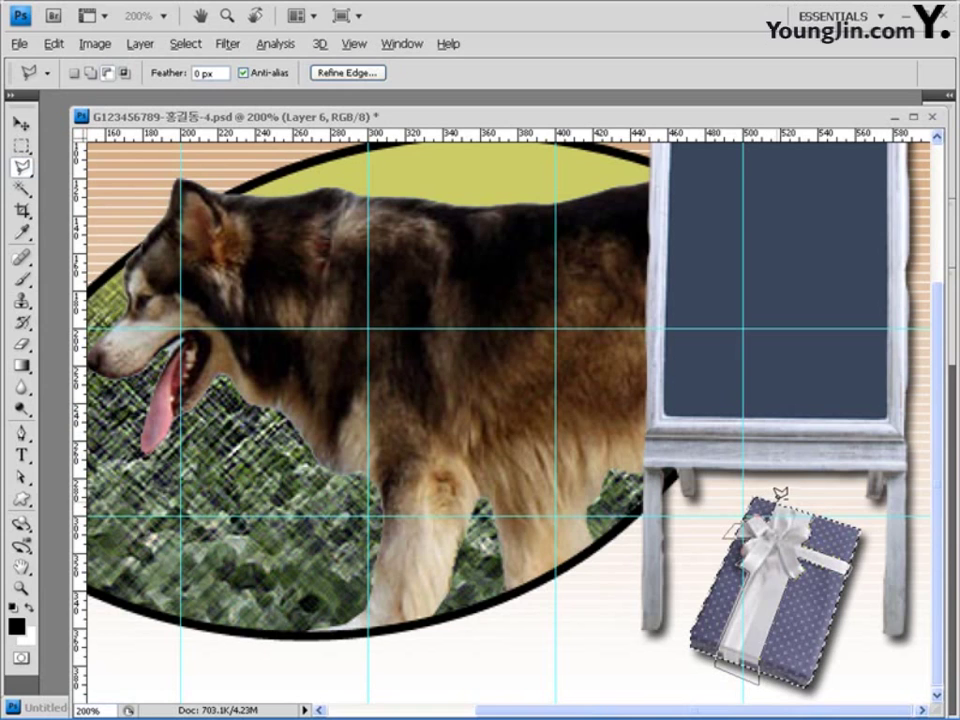
pyautogui.doubleClick(810, 506)
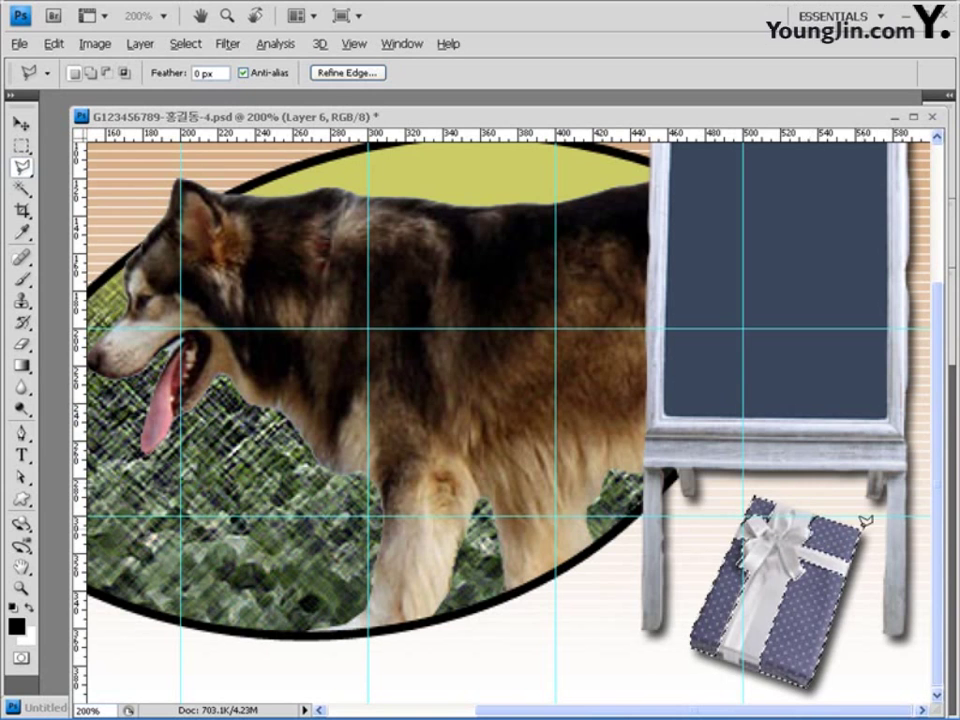
pyautogui.keyDown('alt'); pyautogui.click(724, 514); pyautogui.keyUp('alt')
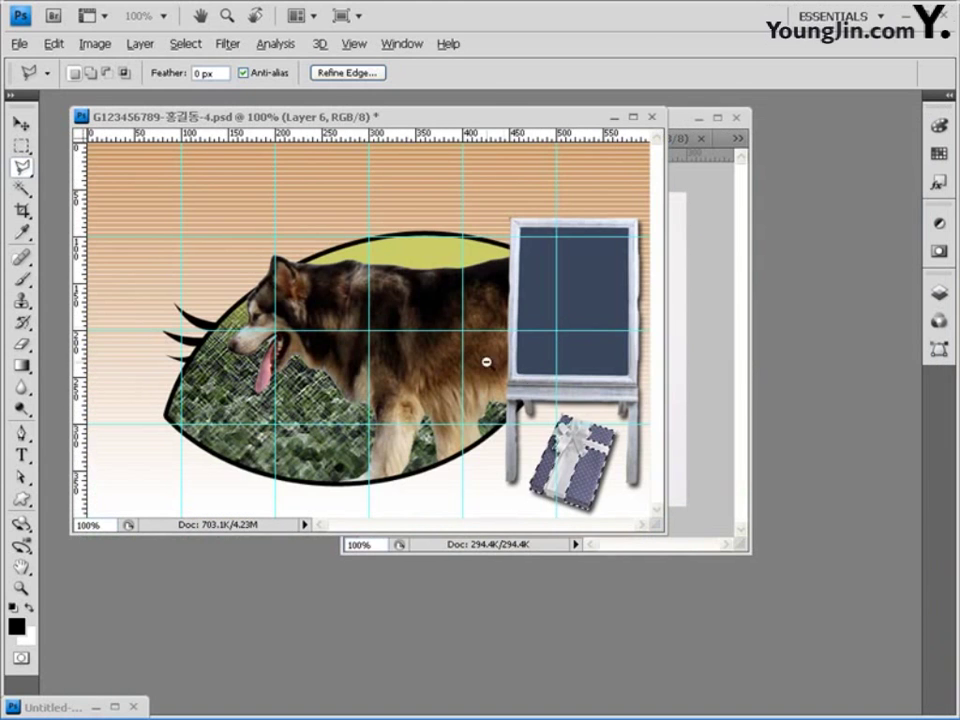
pyautogui.moveTo(497, 127); pyautogui.dragTo(506, 201)
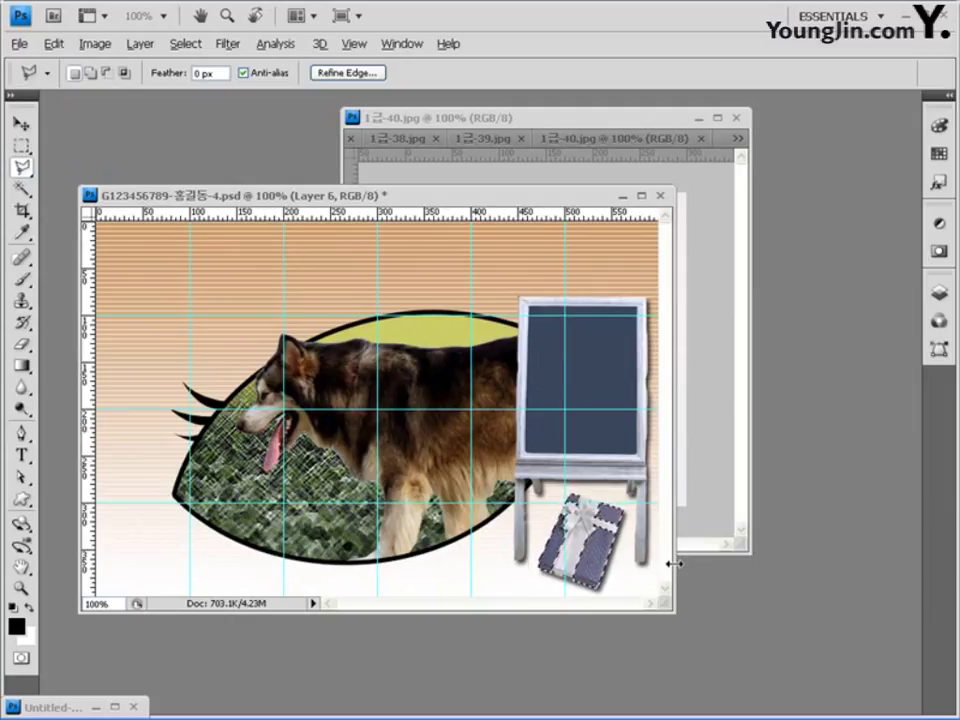
# - Recolor the selected wrapping paper red with a Hue/Saturation adjustment layer, using Colorize, Hue 0 and a higher saturation
pyautogui.click(939, 292)
pyautogui.click(818, 536)
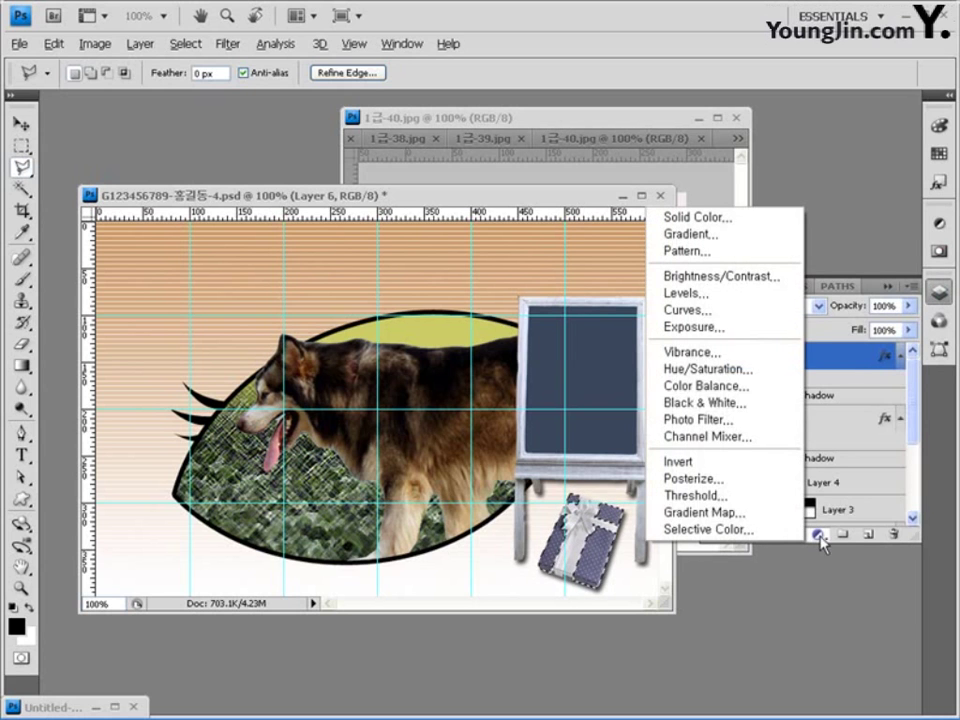
pyautogui.click(750, 369)
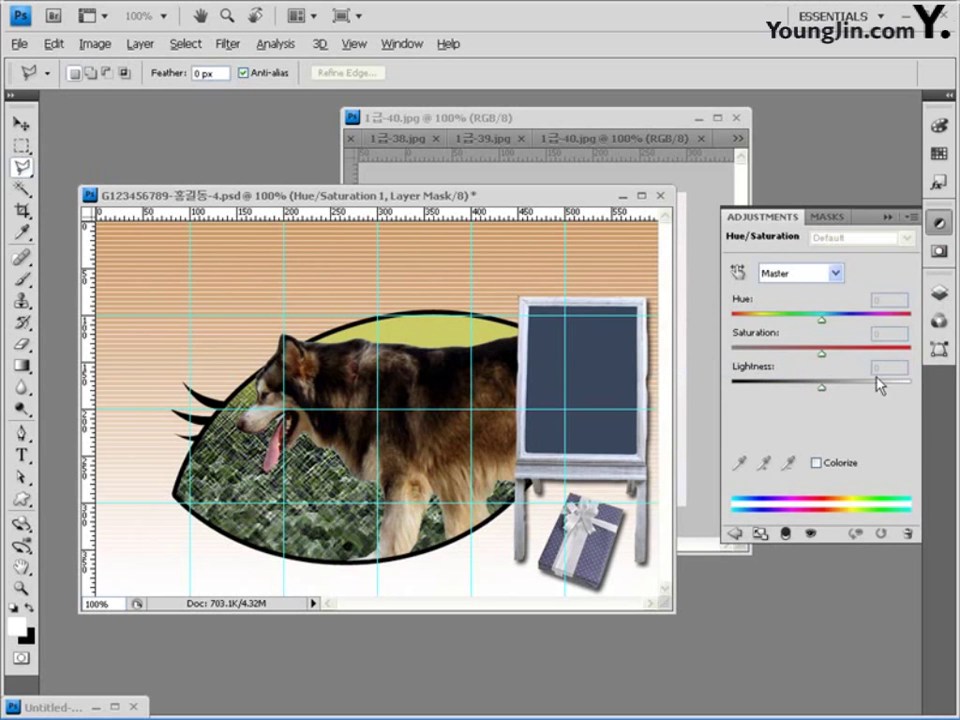
pyautogui.click(816, 463)
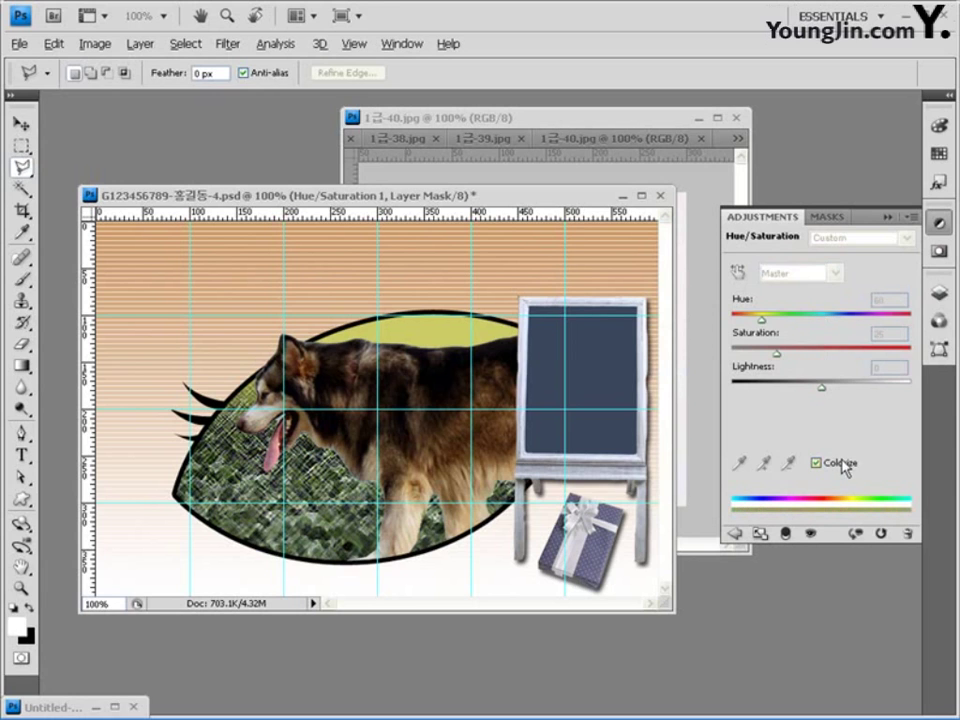
pyautogui.moveTo(822, 319); pyautogui.dragTo(724, 326)
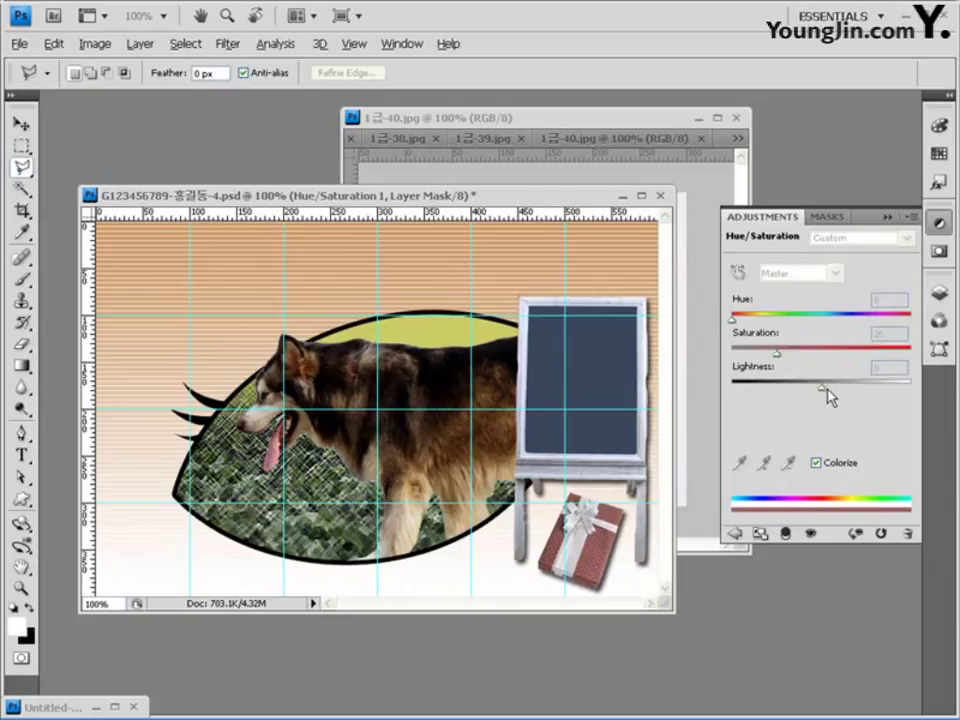
pyautogui.moveTo(777, 353); pyautogui.dragTo(821, 351)
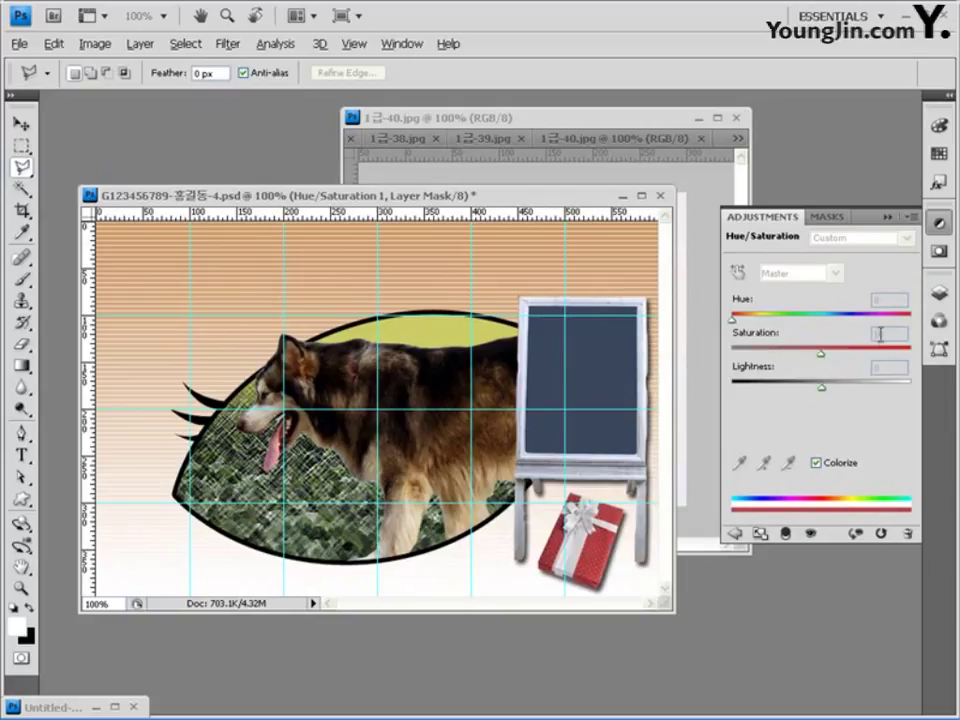
pyautogui.click(938, 292)
pyautogui.click(851, 358)
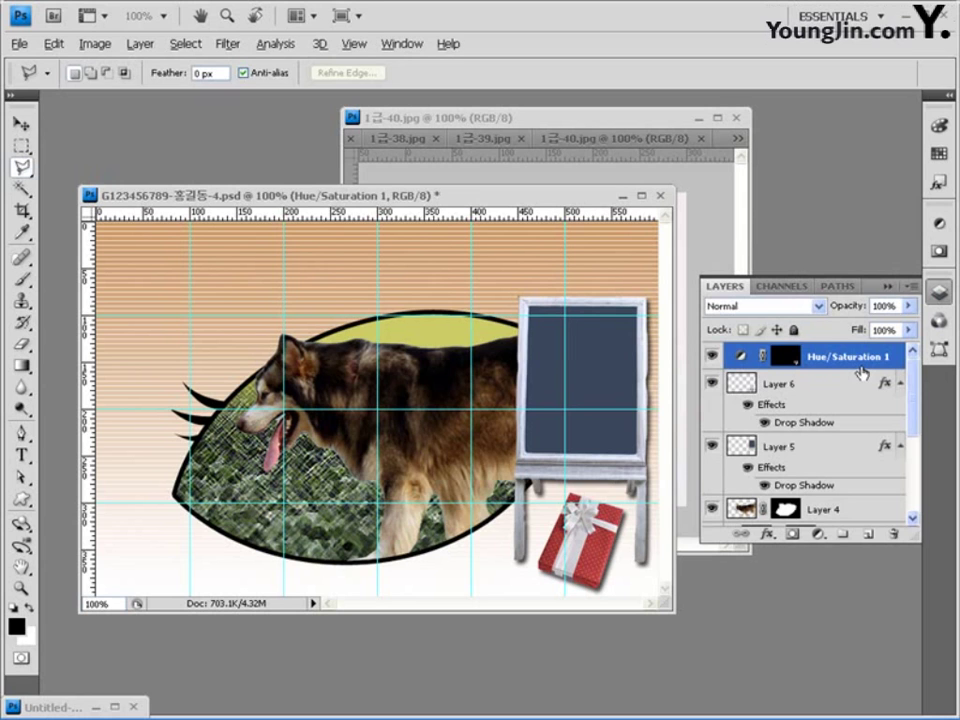
# - In 1급-38.jpg, outline the wine bottle with the Magnetic Lasso and add the wine glass to the selection
pyautogui.click(619, 121)
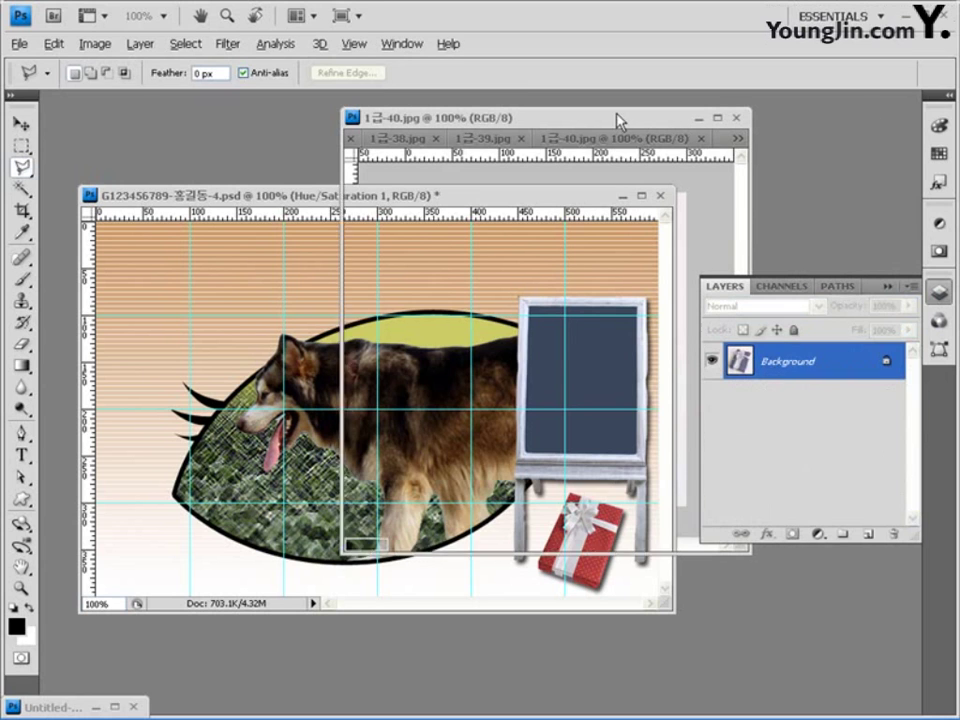
pyautogui.click(740, 139)
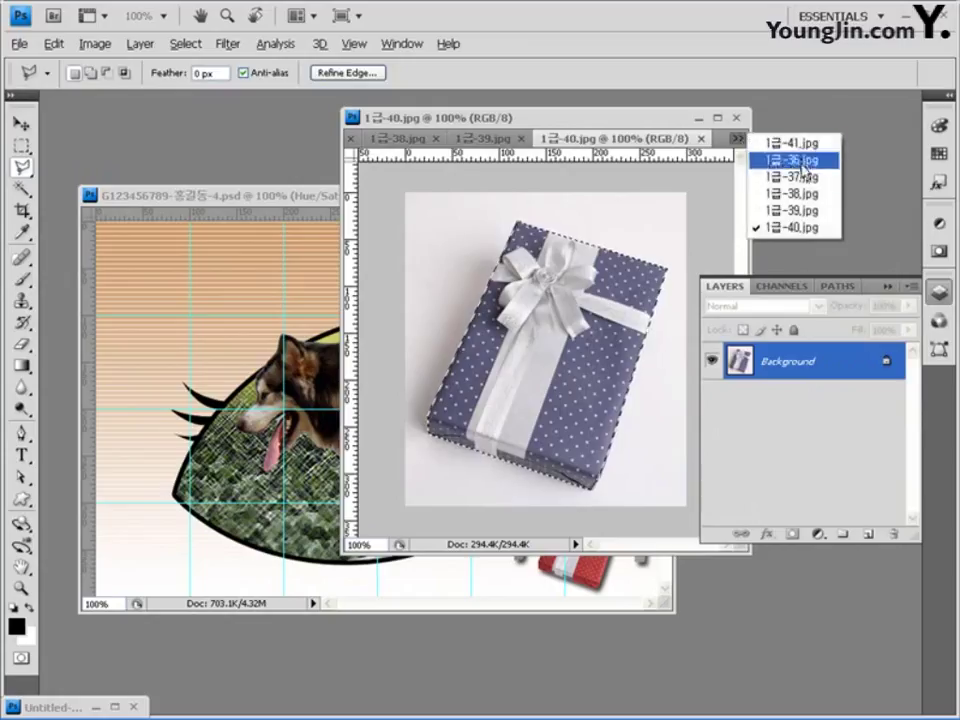
pyautogui.click(785, 193)
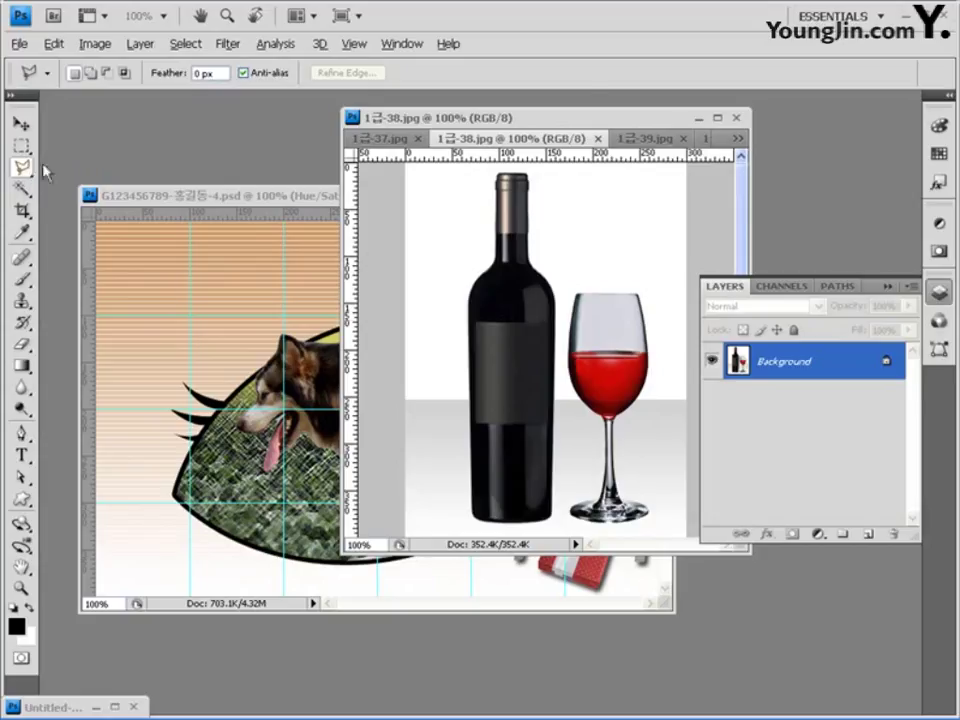
pyautogui.moveTo(22, 167); pyautogui.dragTo(92, 208)
pyautogui.click(91, 204)
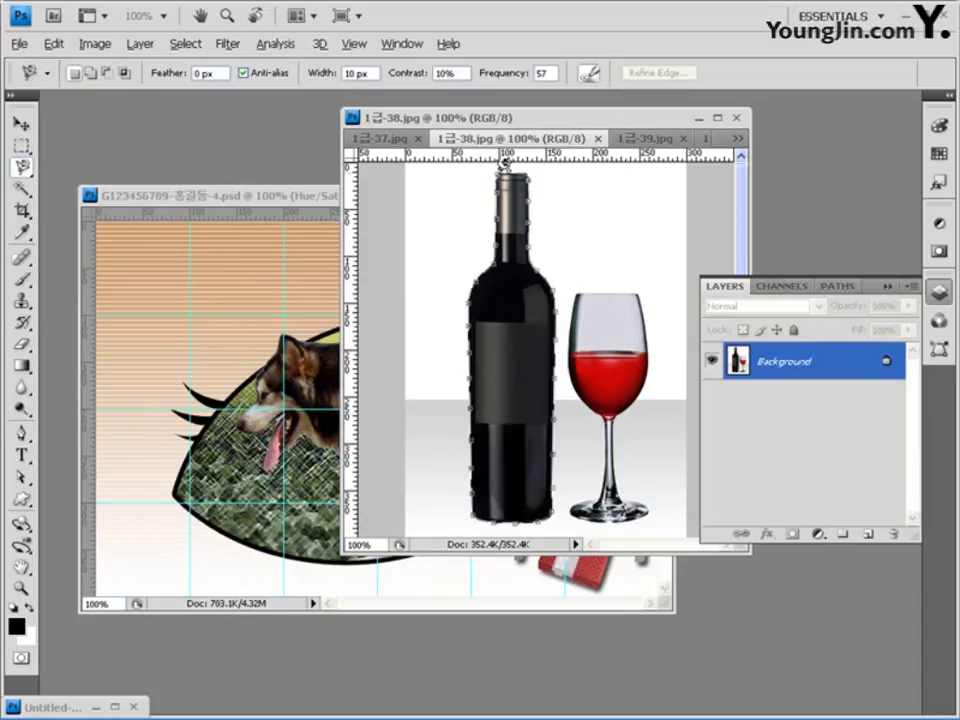
pyautogui.click(505, 162)
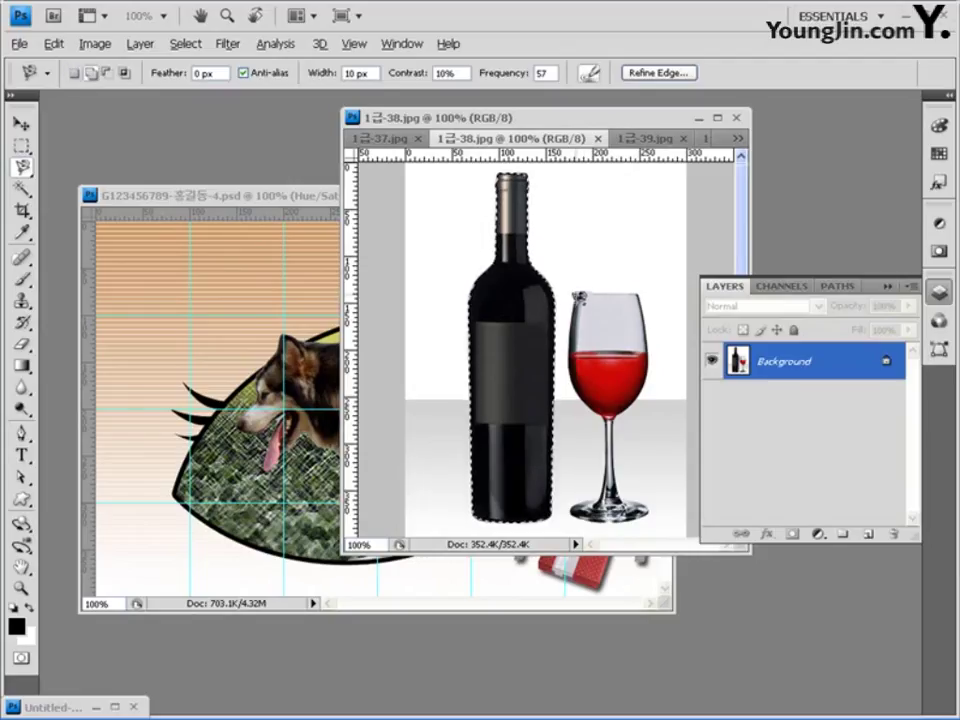
pyautogui.click(577, 295)
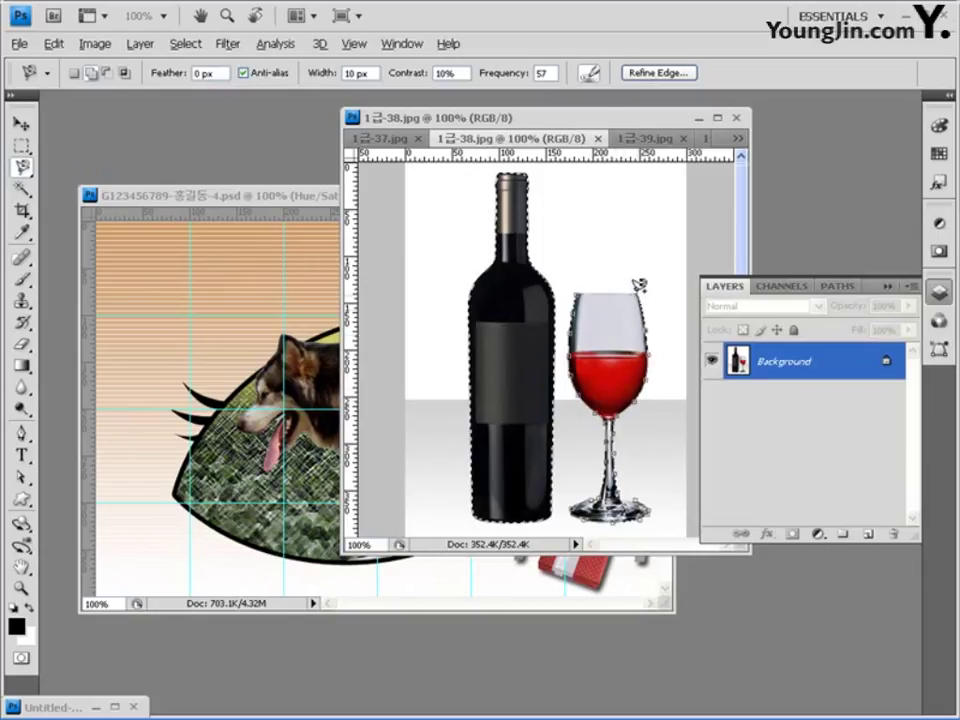
pyautogui.click(596, 283)
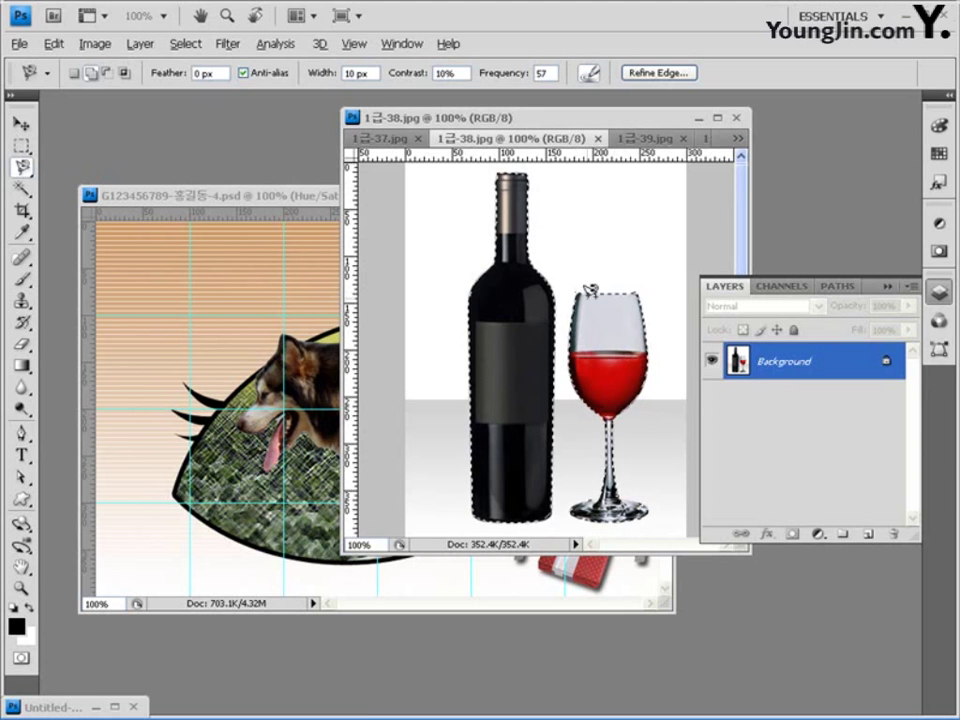
# - Subtract the stray selection above the glass rim with the Rectangular Marquee, and refine the glass outline with the Polygonal Lasso
pyautogui.keyDown('ctrl'); pyautogui.click(600, 312); pyautogui.keyUp('ctrl')
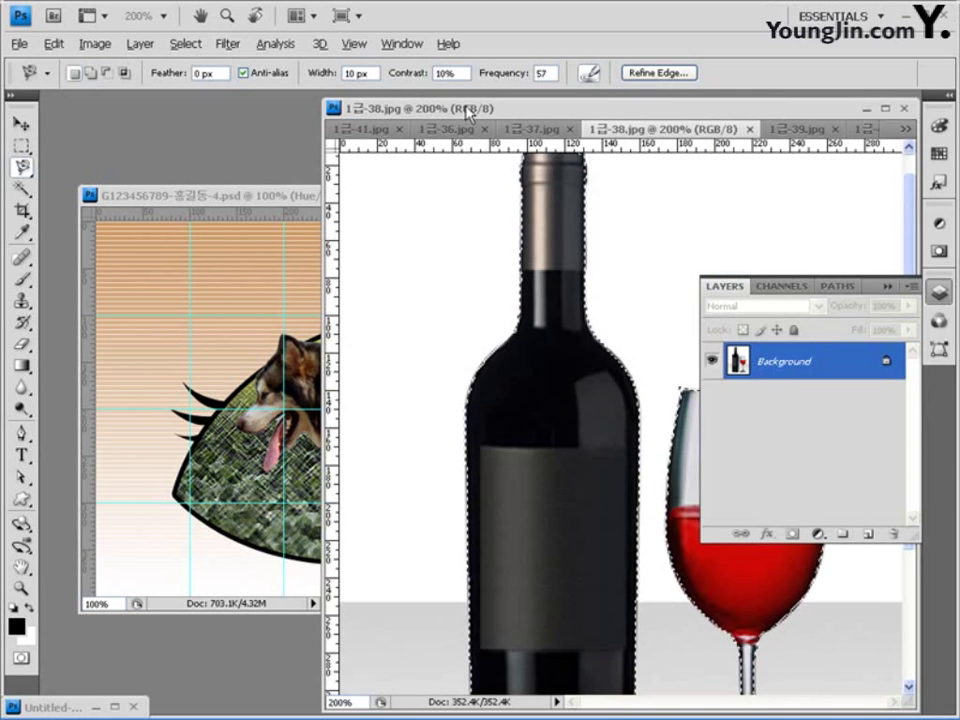
pyautogui.moveTo(640, 106); pyautogui.dragTo(333, 220)
pyautogui.moveTo(350, 157); pyautogui.dragTo(352, 149)
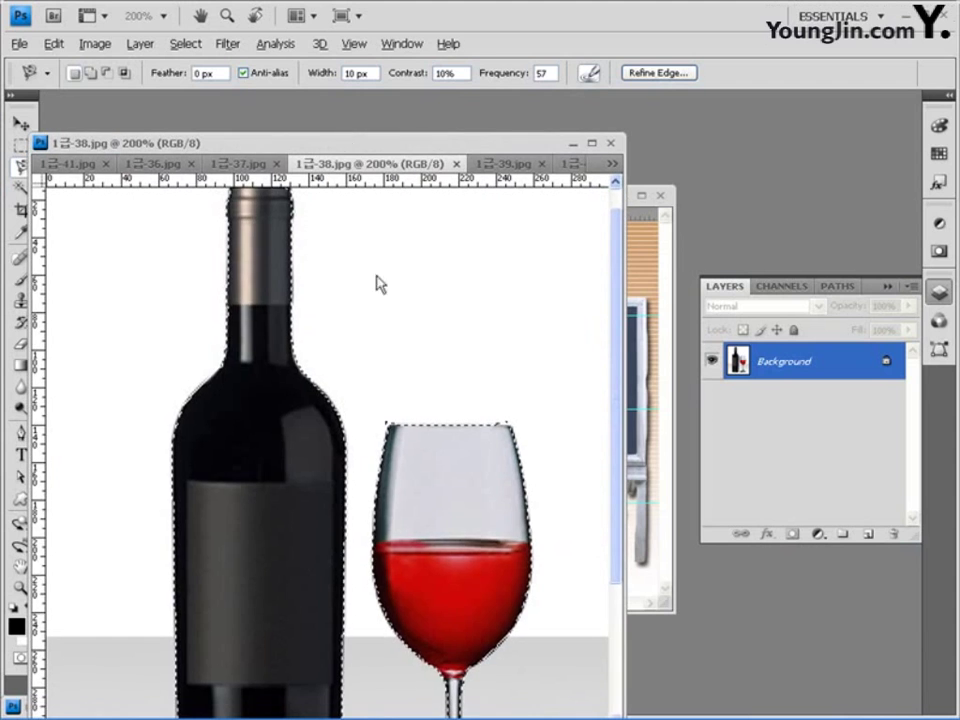
pyautogui.scroll(-5, 400, 290)
pyautogui.click(19, 146)
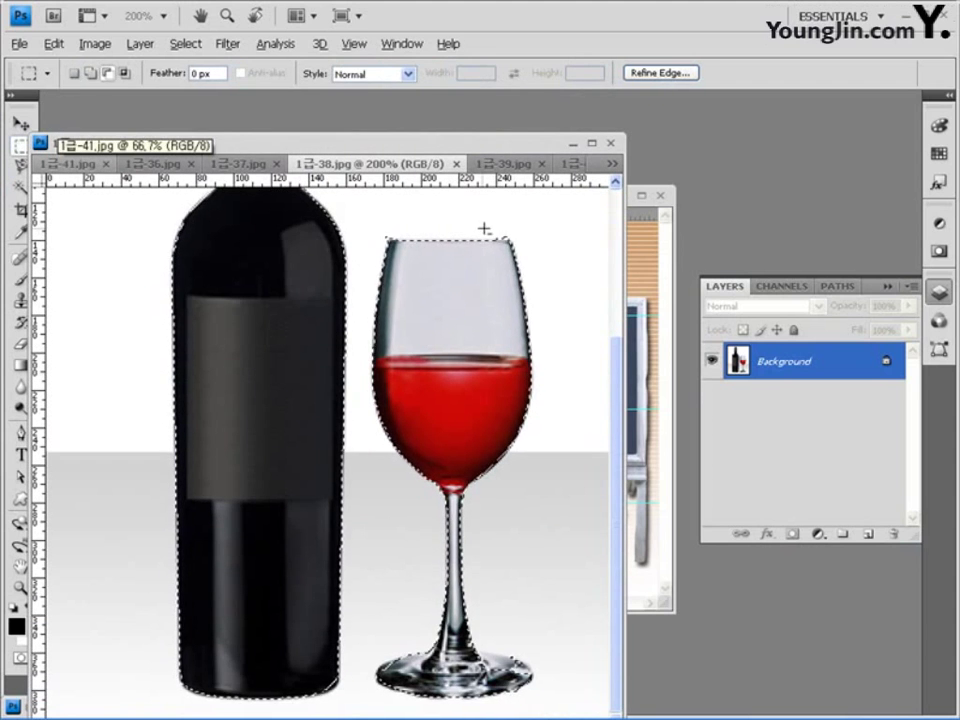
pyautogui.moveTo(521, 238); pyautogui.dragTo(521, 238)
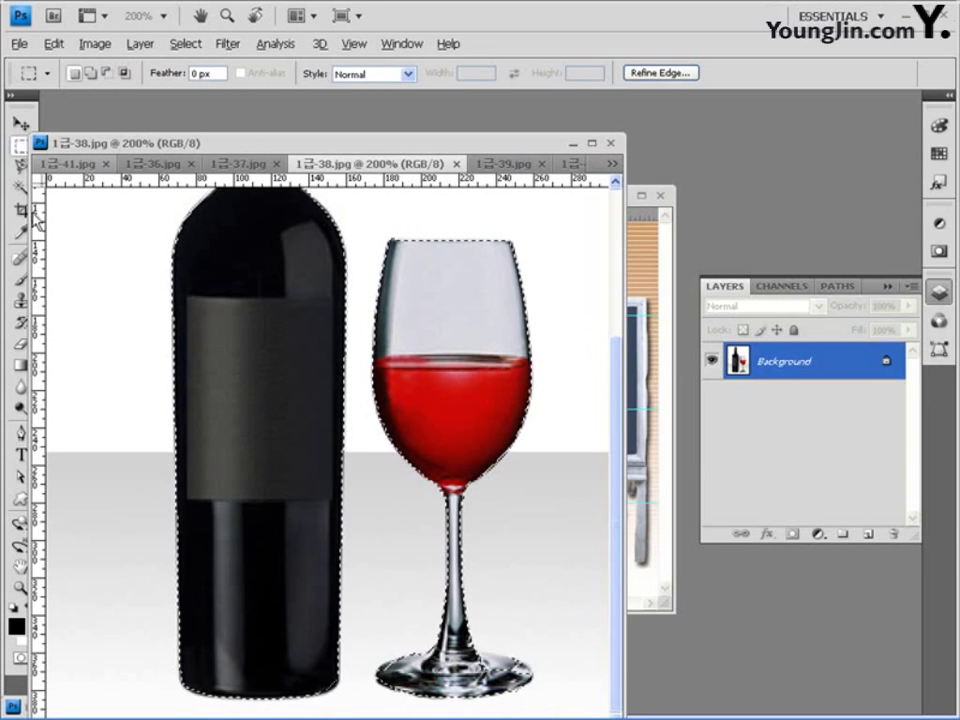
pyautogui.moveTo(18, 168); pyautogui.dragTo(77, 186)
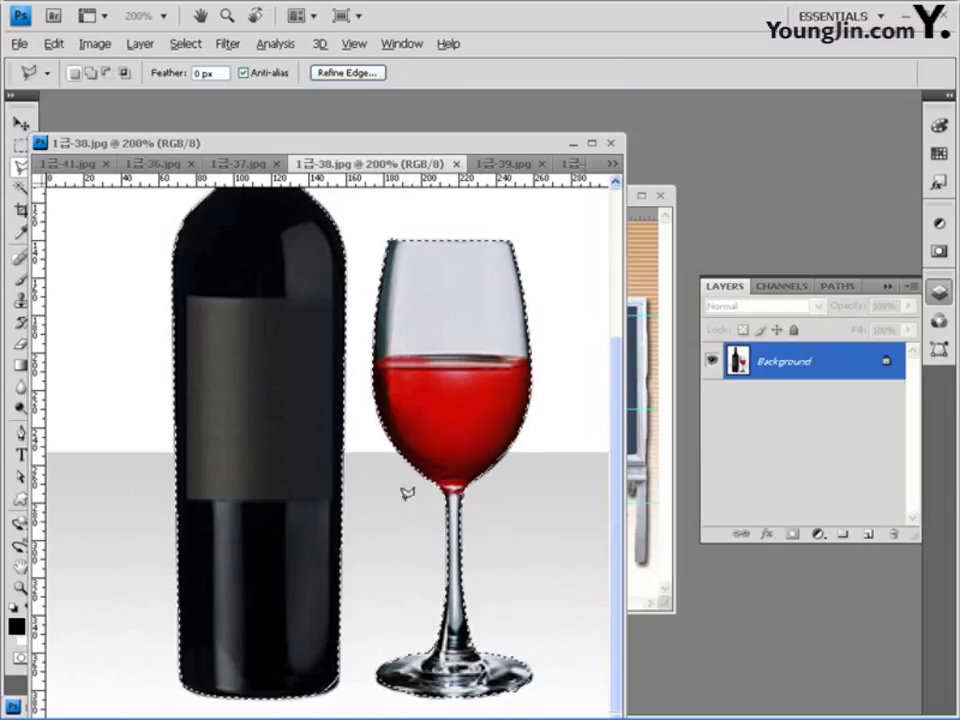
# - Copy the selected wine bottle and glass from 1급-38.jpg and paste them into the composite as a new layer
pyautogui.doubleClick(20, 588)
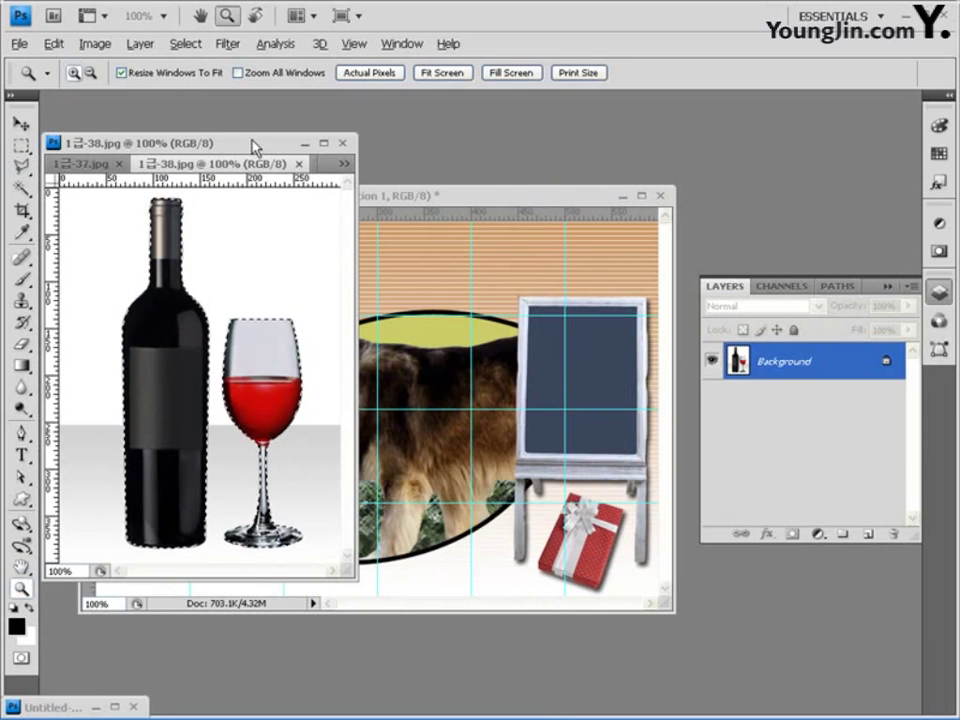
pyautogui.moveTo(253, 146); pyautogui.dragTo(591, 194)
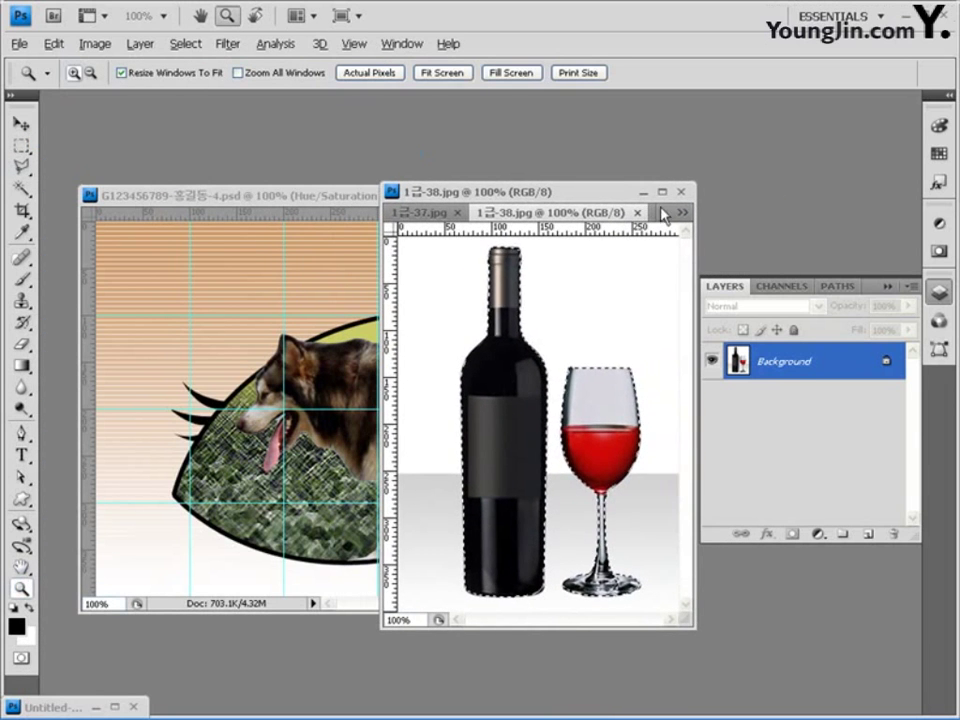
pyautogui.click(320, 198)
pyautogui.click(20, 122)
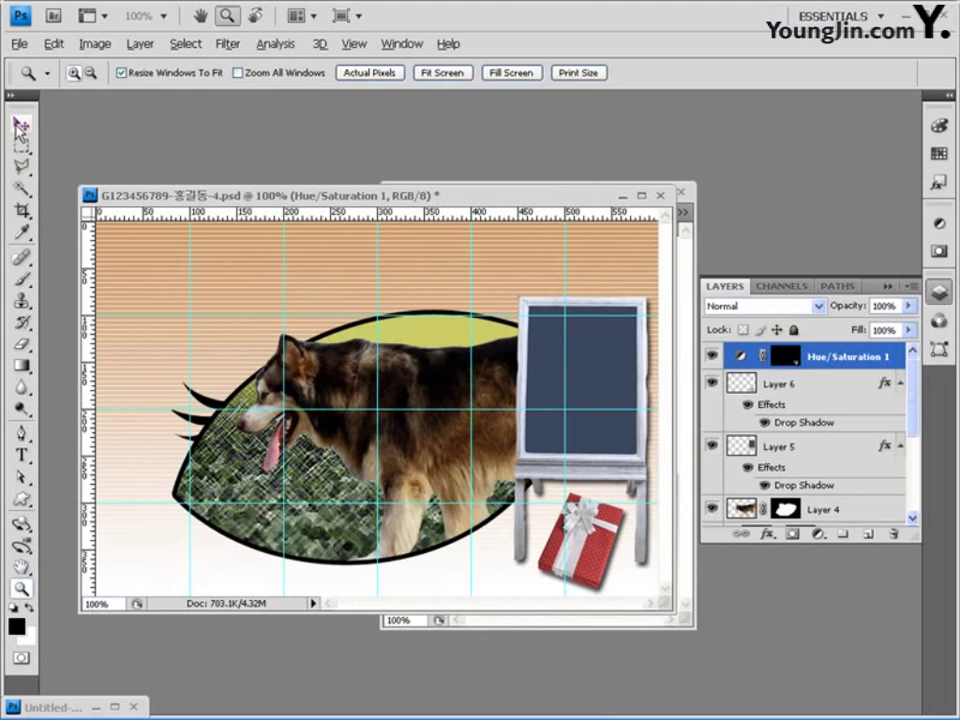
pyautogui.hotkey('ctrl', 'v')
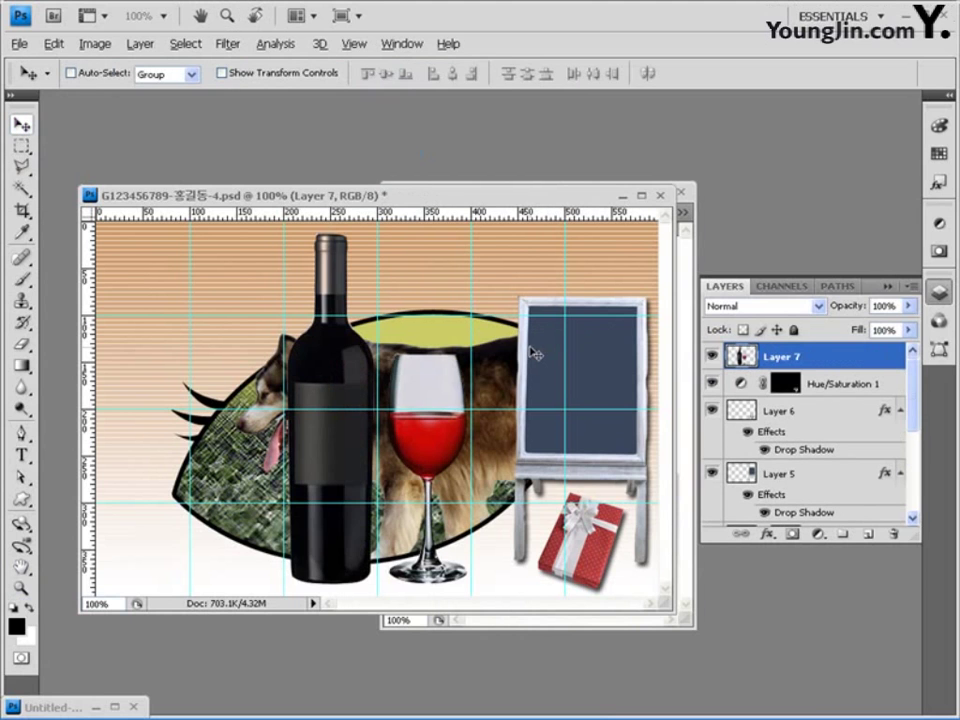
# - Scale the bottle and glass layer proportionally to about 34.4% and place it beside the gift box, near the chalkboard's near leg
pyautogui.hotkey('ctrl', 't')
pyautogui.moveTo(466, 233); pyautogui.dragTo(487, 520)
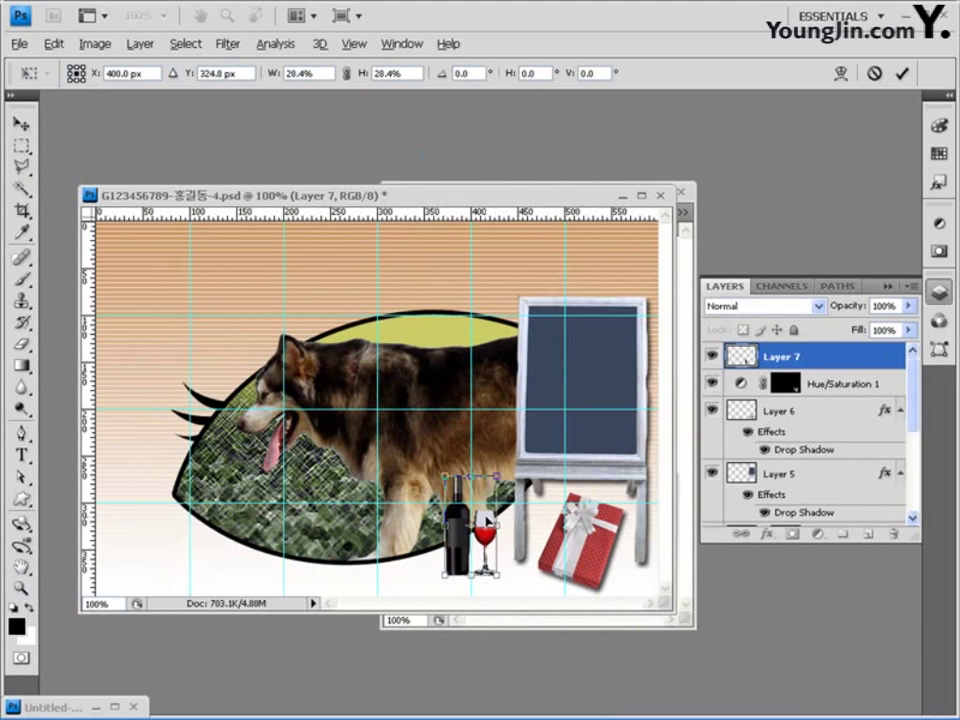
pyautogui.moveTo(498, 476); pyautogui.dragTo(547, 462)
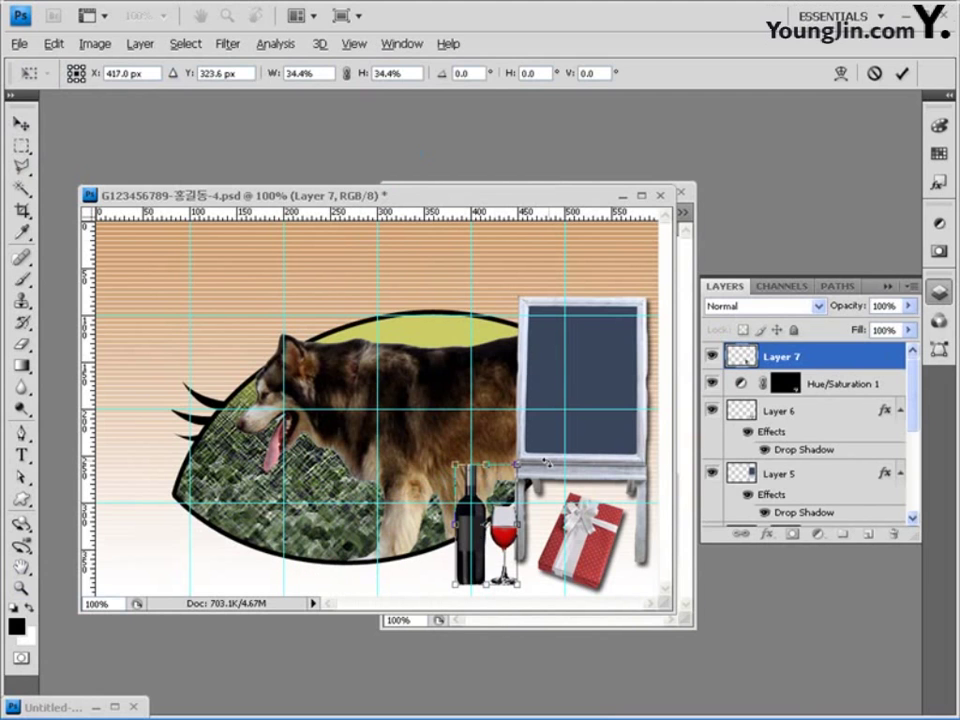
pyautogui.press('Return')
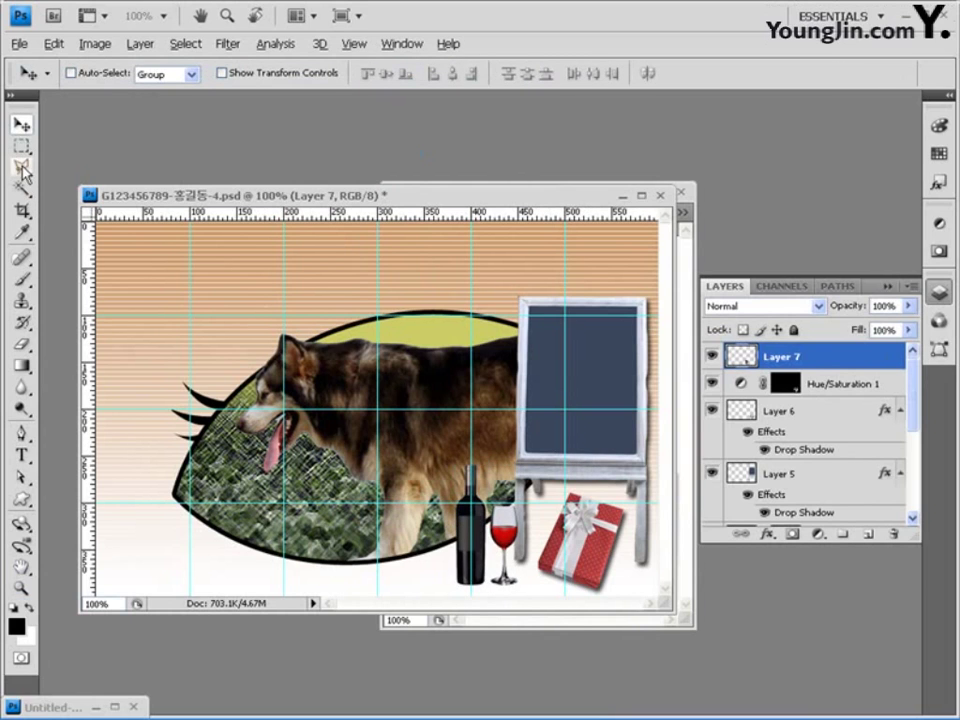
# - Select only the wine glass with the Polygonal Lasso, rotate it about -11.8° toward the bottle, and deselect it
pyautogui.press('l')
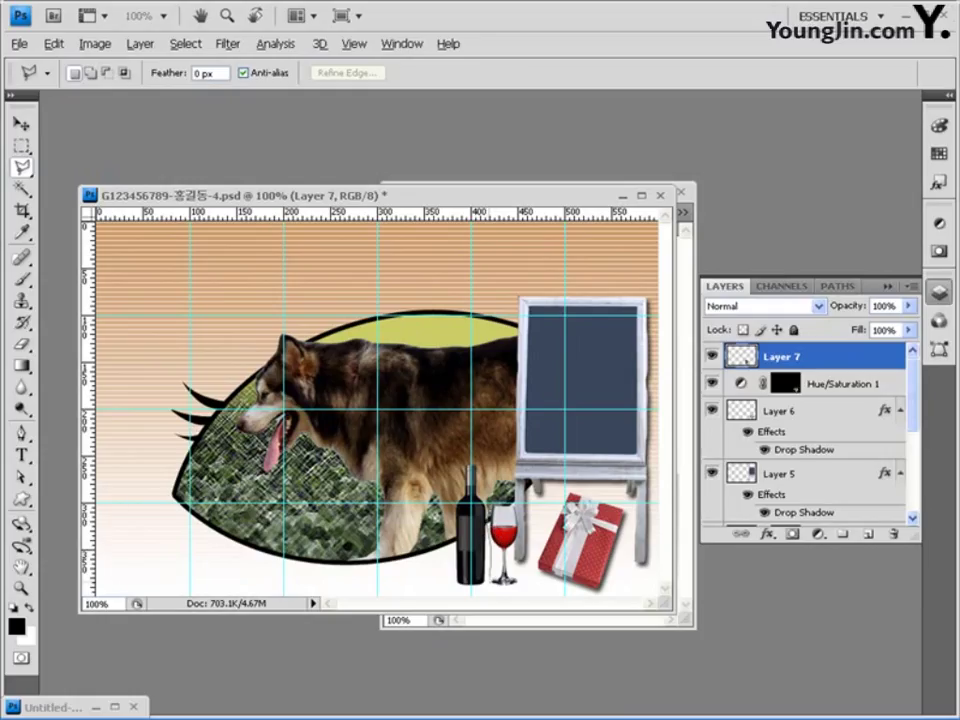
pyautogui.moveTo(521, 586)
pyautogui.mouseDown()
pyautogui.moveTo(529, 482)
pyautogui.moveTo(490, 512)
pyautogui.moveTo(493, 586)
pyautogui.mouseUp()
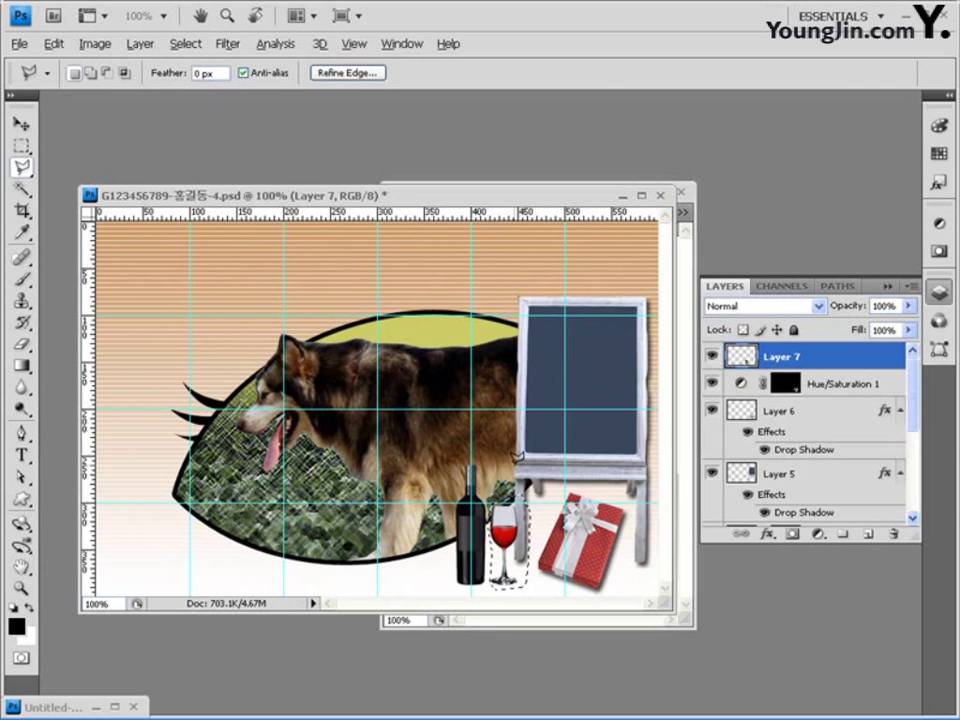
pyautogui.hotkey('ctrl', 't')
pyautogui.moveTo(515, 456); pyautogui.dragTo(509, 466)
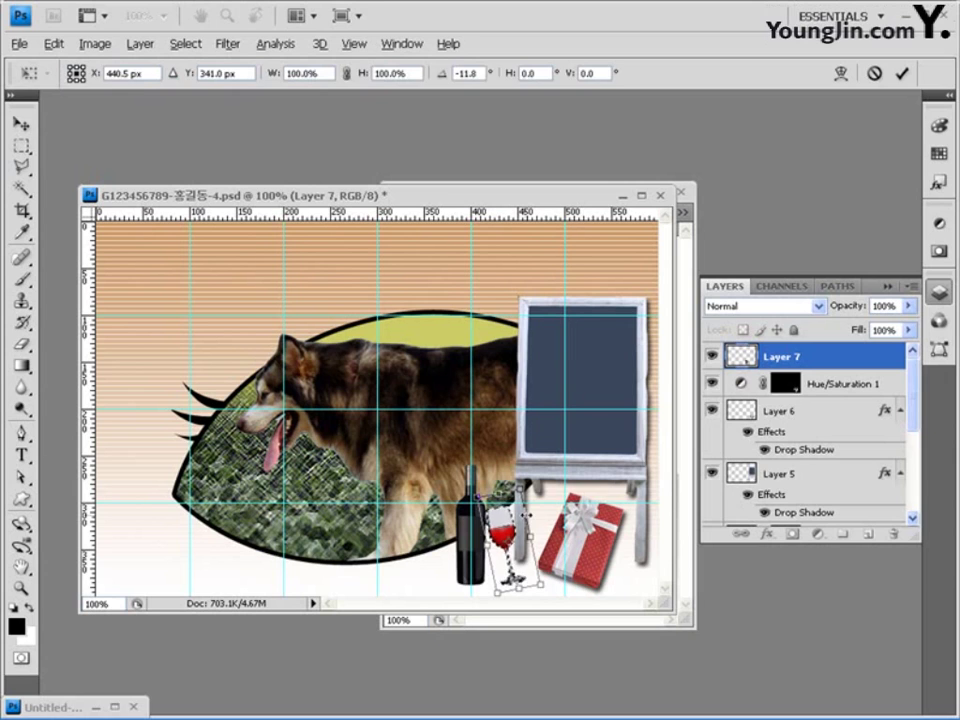
pyautogui.press('Return')
pyautogui.press('l')
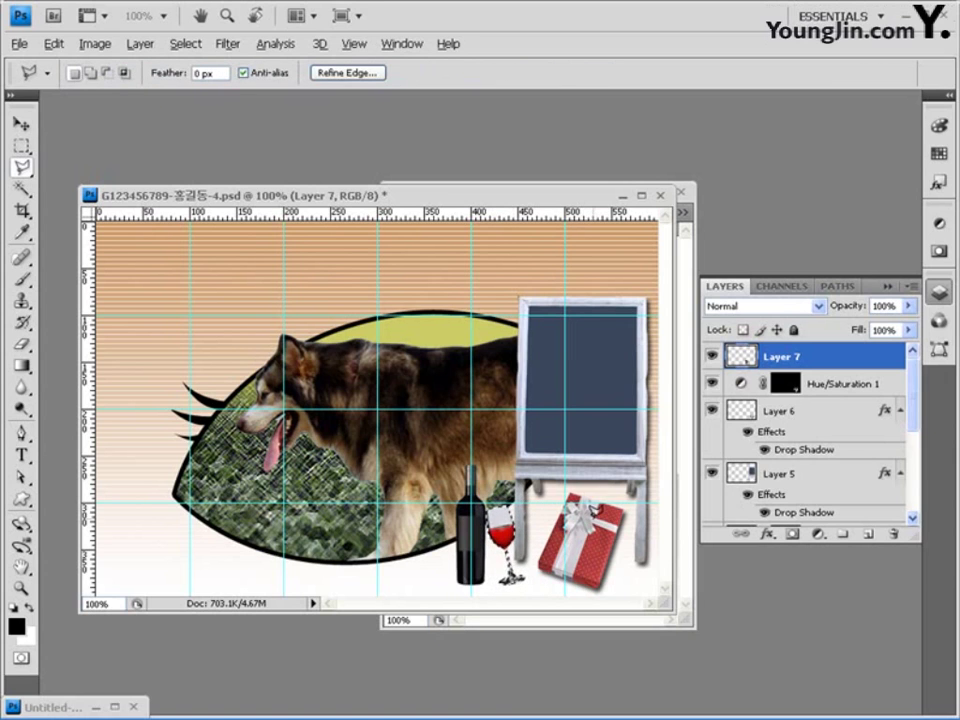
pyautogui.click(21, 145)
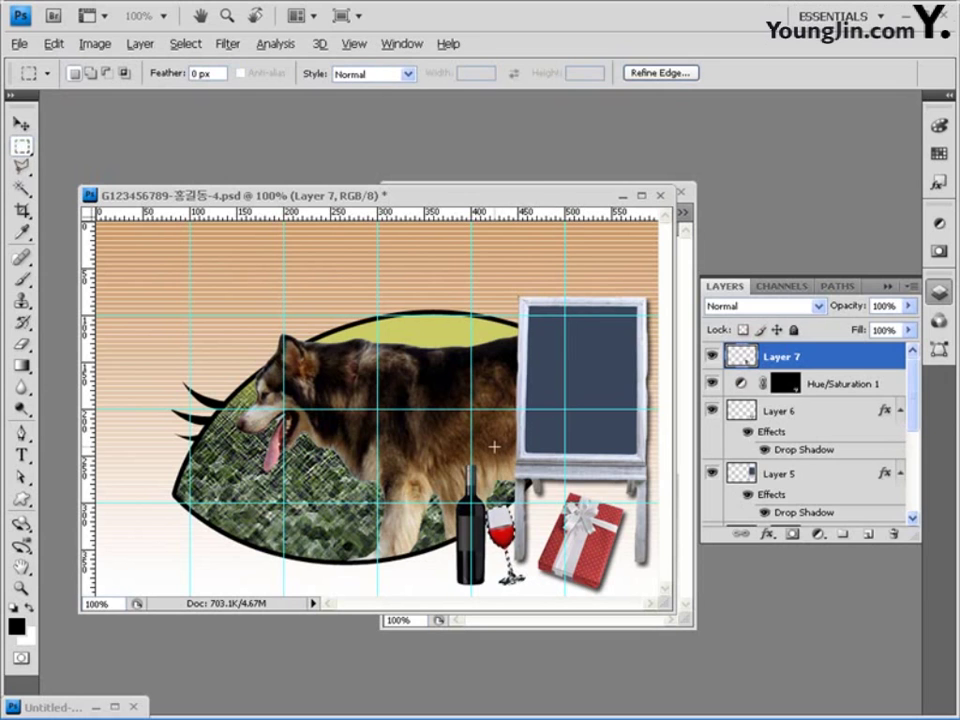
pyautogui.hotkey('ctrl', 'd')
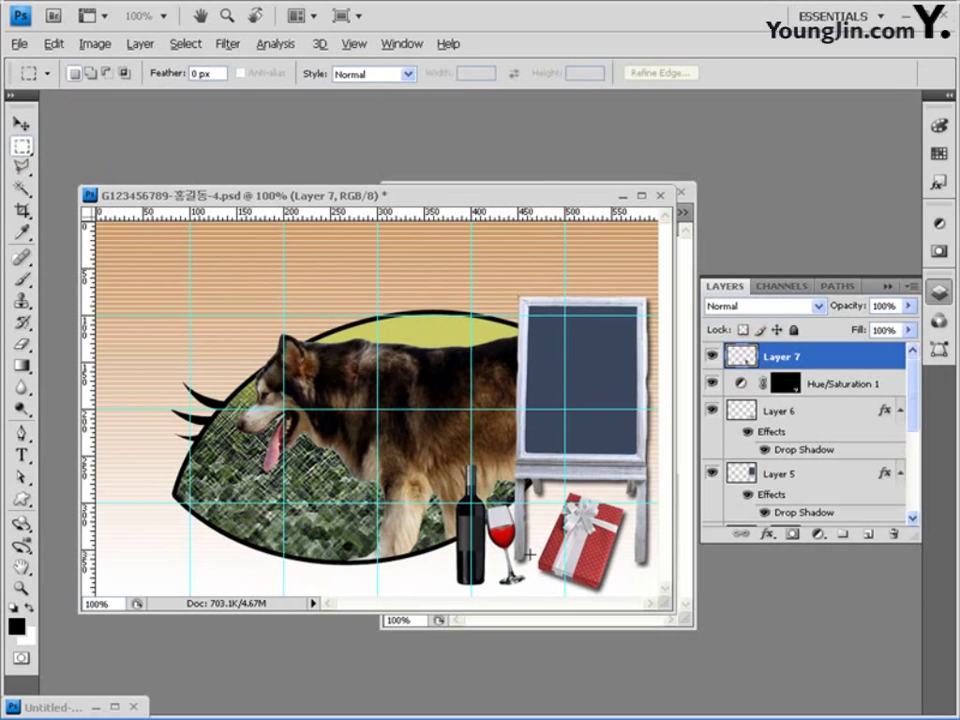
# - Add a Drop Shadow with the default settings to the bottle and glass layer
pyautogui.click(768, 534)
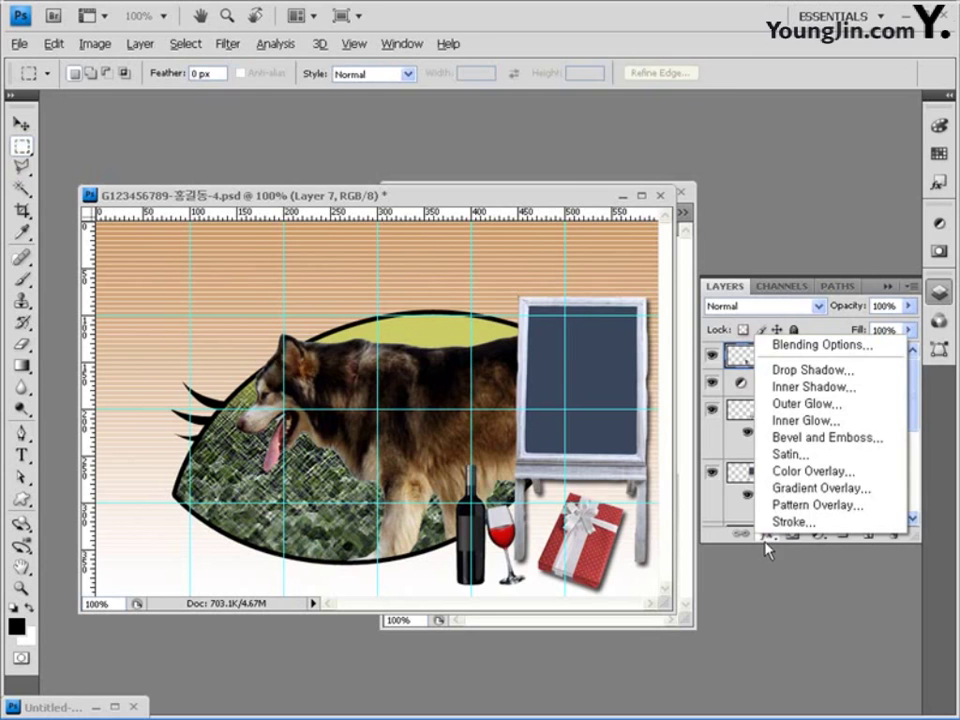
pyautogui.click(813, 371)
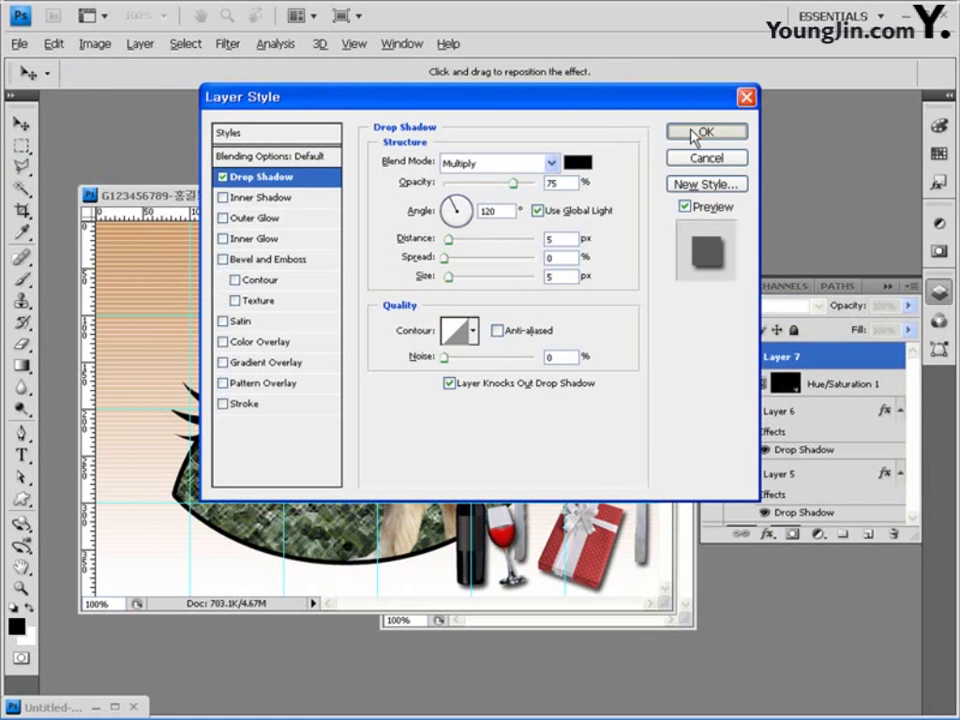
pyautogui.click(704, 133)
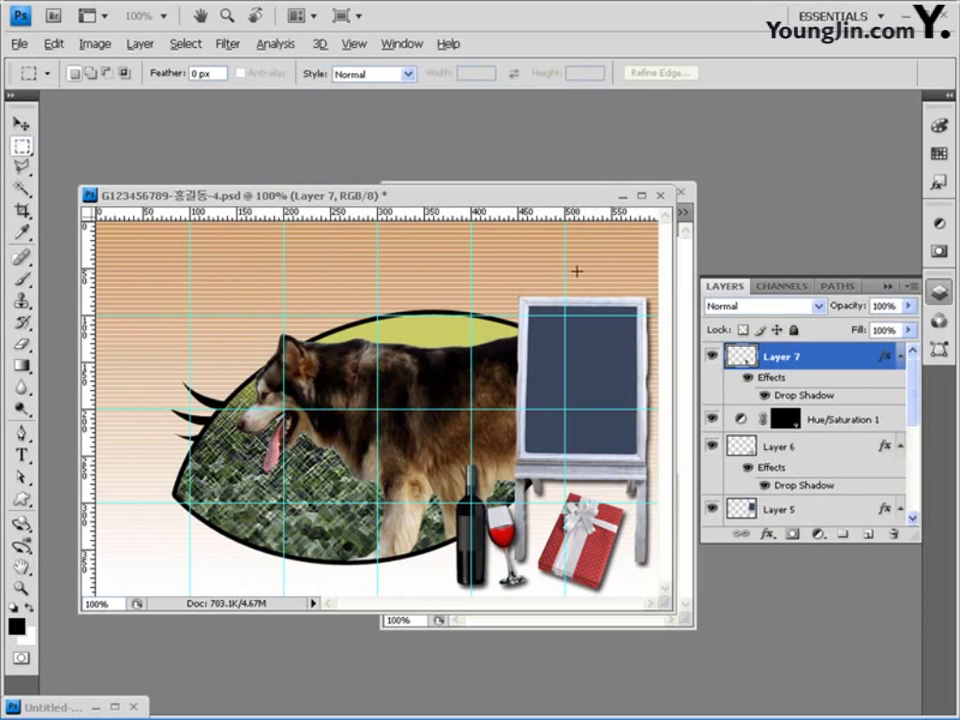
# - Draw a rounded rectangle shape layer about 320 by 35 px above the chalkboard, with 40 px radius, no style and color cc9966
pyautogui.moveTo(20, 499); pyautogui.dragTo(85, 518)
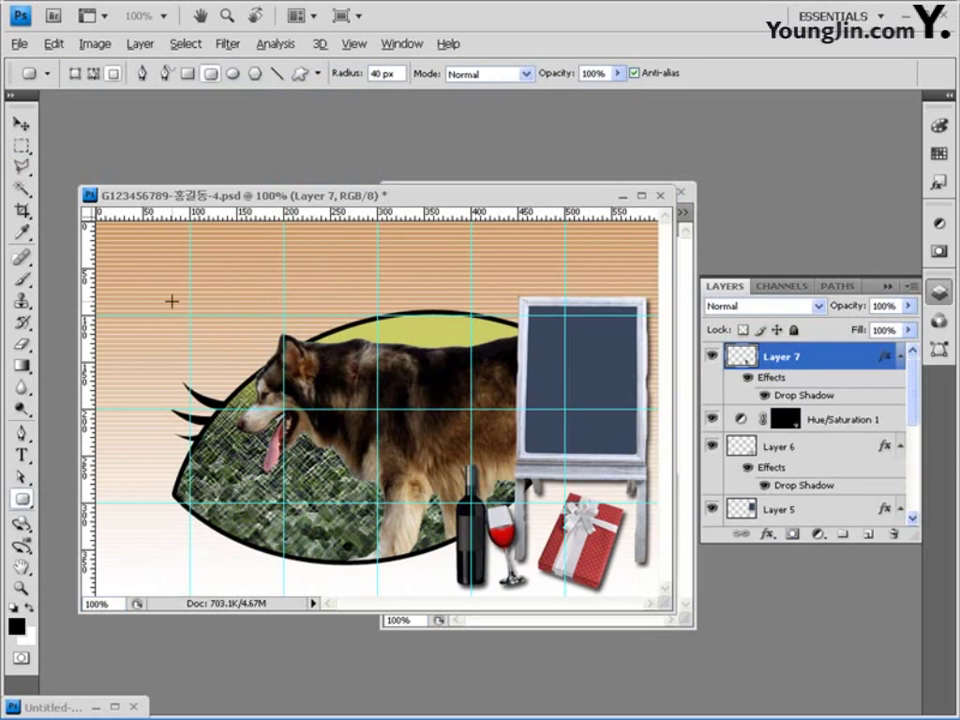
pyautogui.click(75, 73)
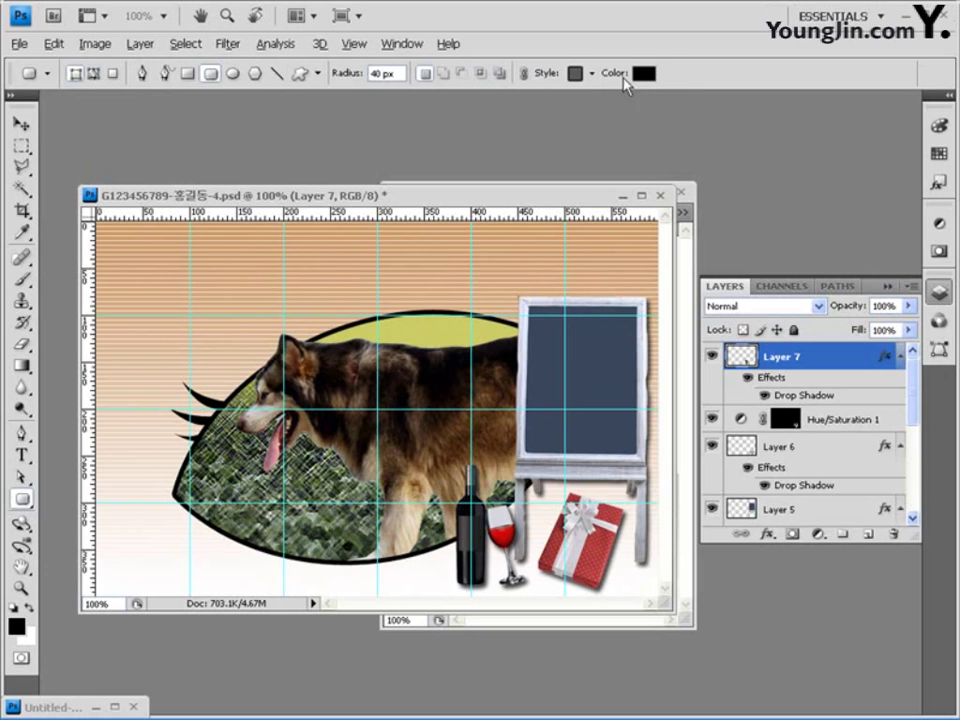
pyautogui.click(592, 76)
pyautogui.click(486, 111)
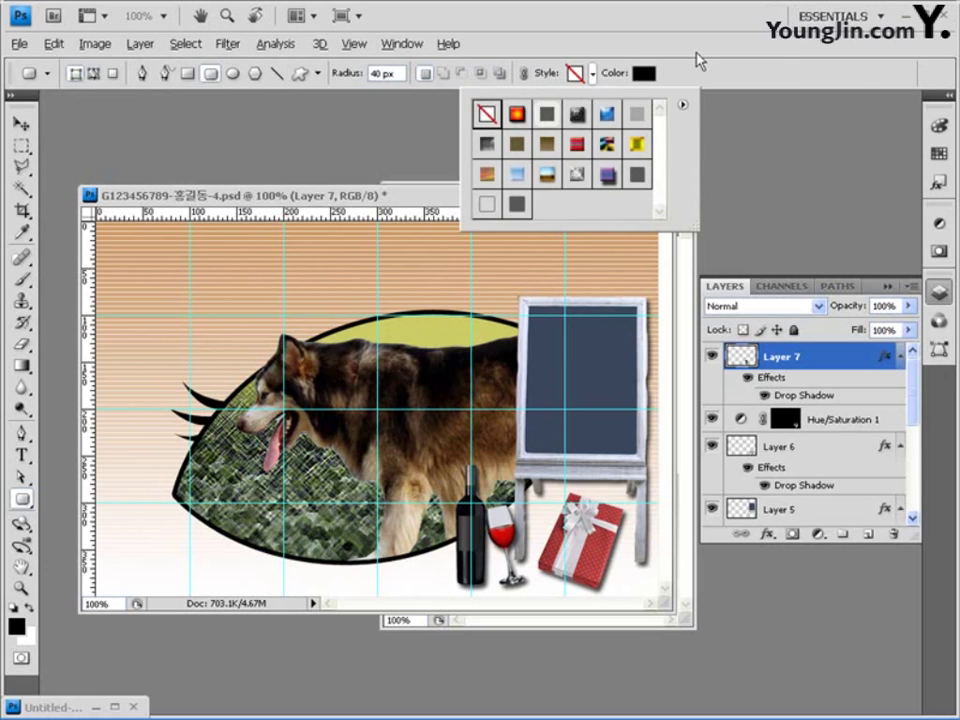
pyautogui.click(694, 60)
pyautogui.click(640, 73)
pyautogui.click(726, 582)
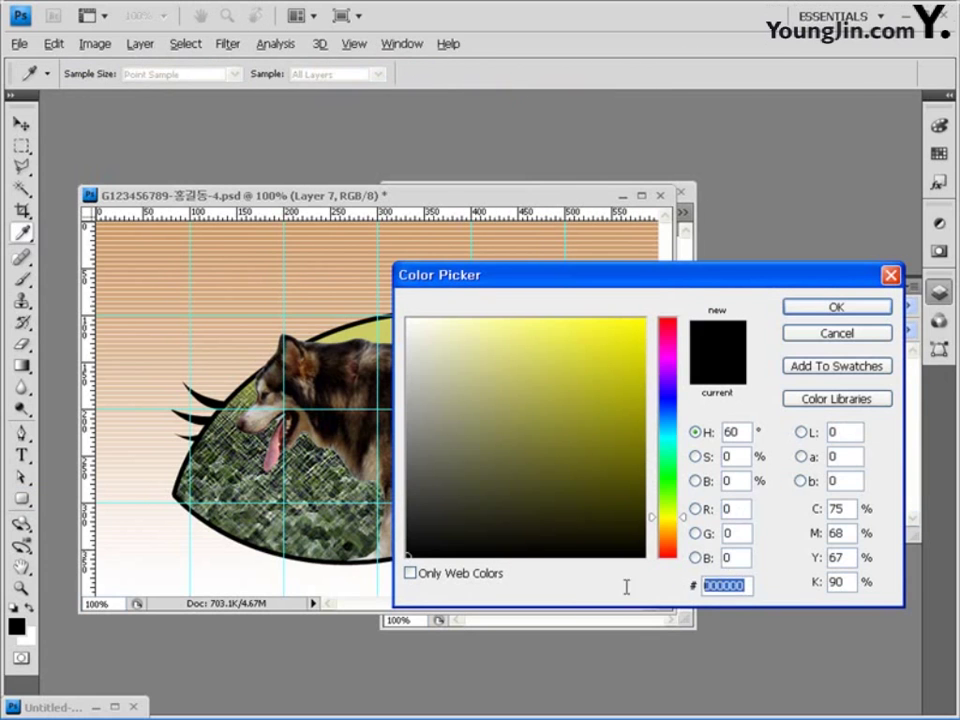
pyautogui.write('cc9966')
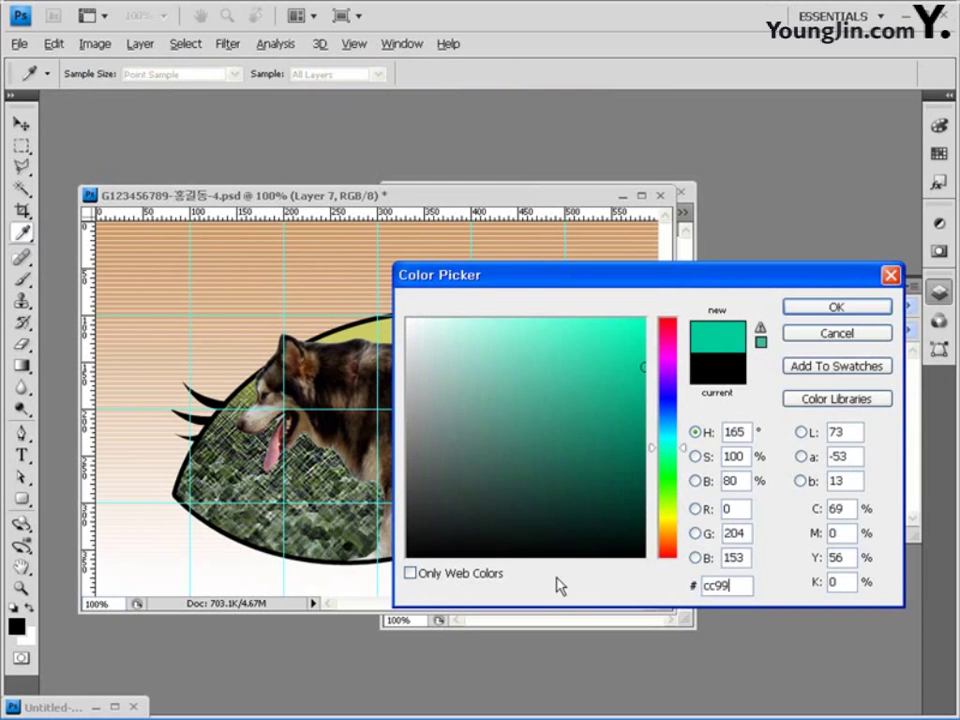
pyautogui.click(850, 308)
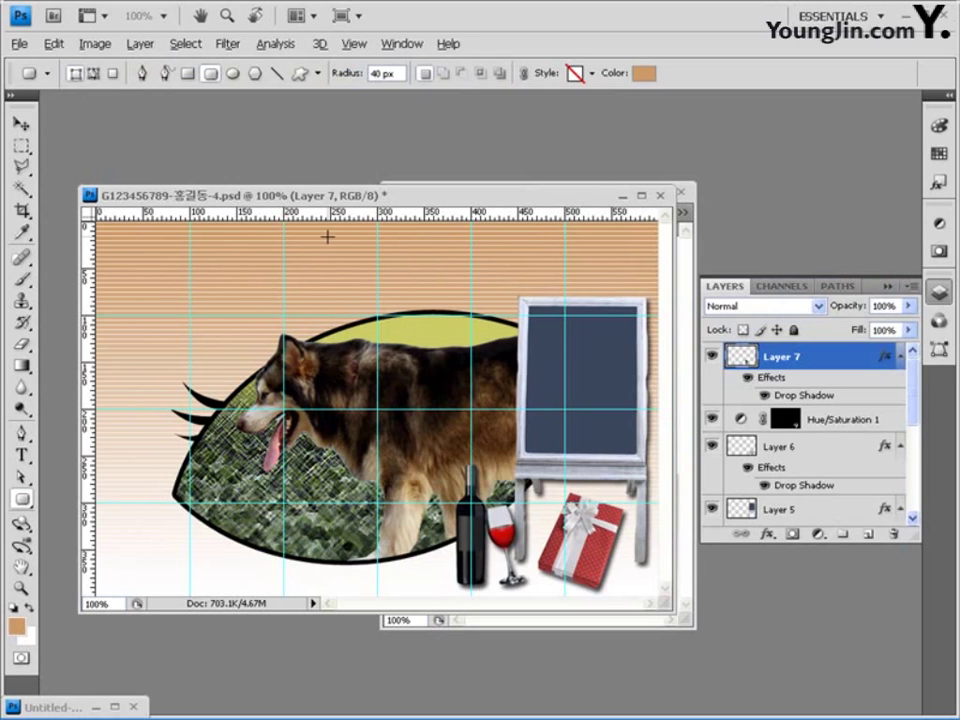
pyautogui.moveTo(329, 242)
pyautogui.mouseDown()
pyautogui.moveTo(467, 270)
pyautogui.moveTo(627, 274)
pyautogui.mouseUp()
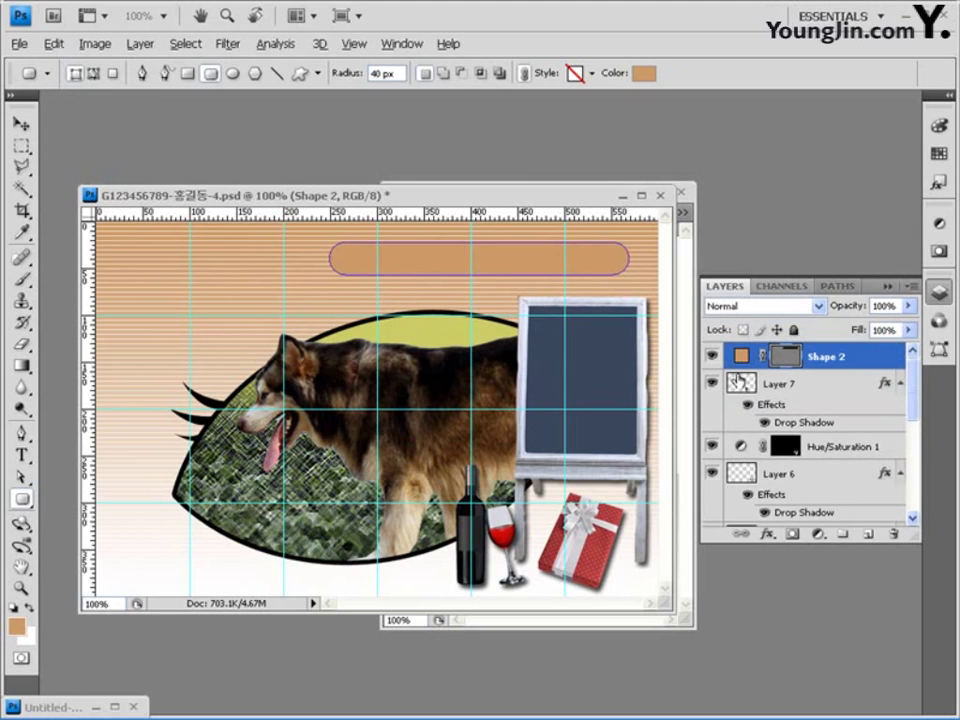
# - Apply a default Inner Bevel through Bevel and Emboss to the rounded rectangle
pyautogui.click(767, 538)
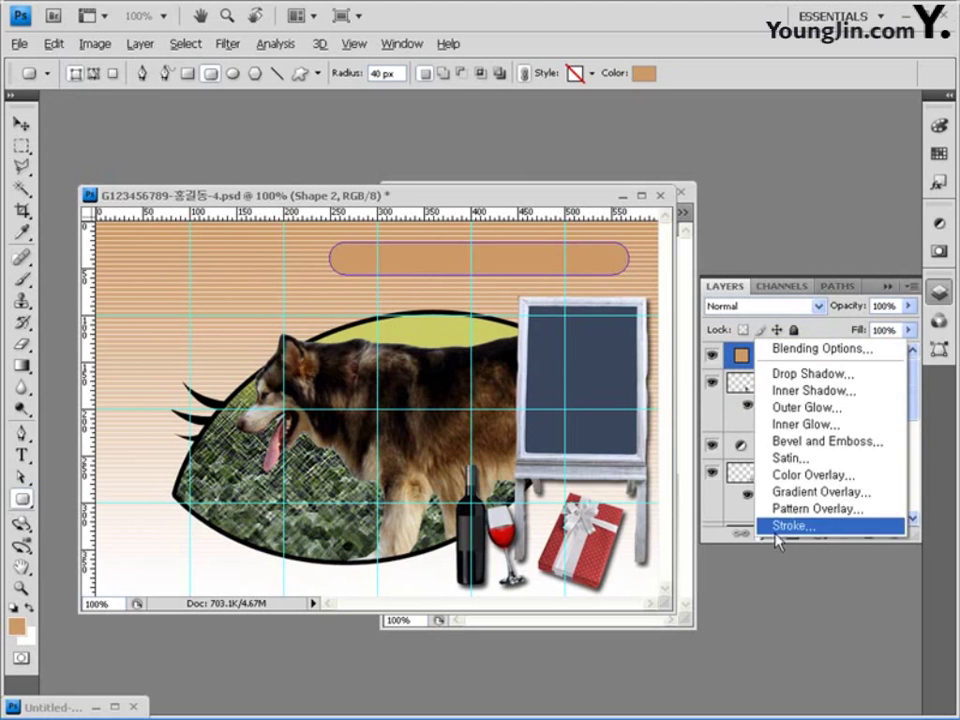
pyautogui.click(847, 443)
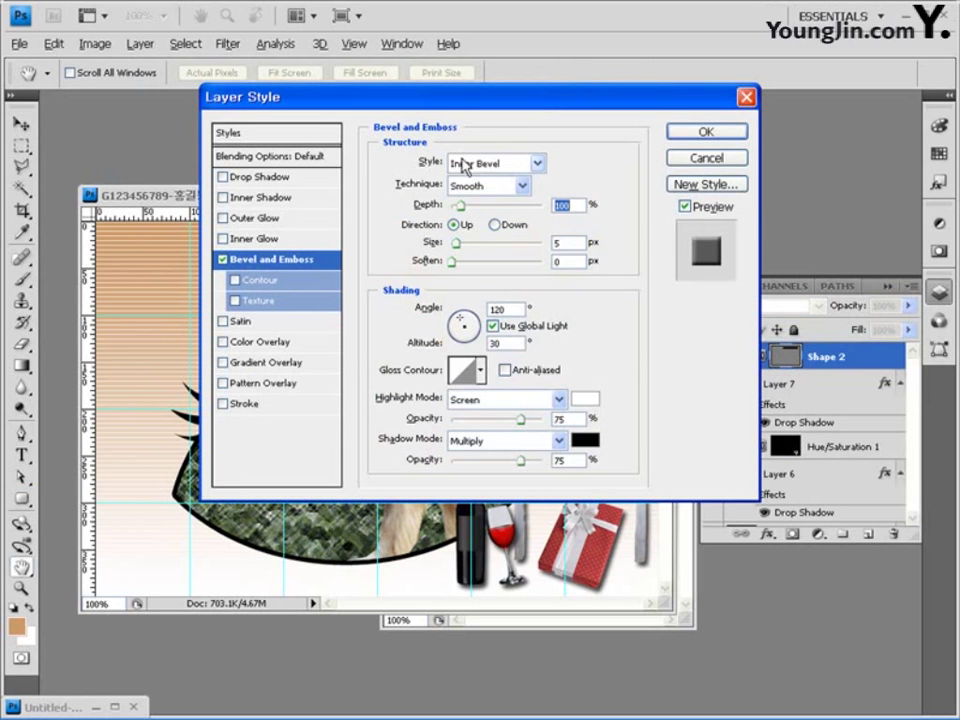
pyautogui.click(704, 132)
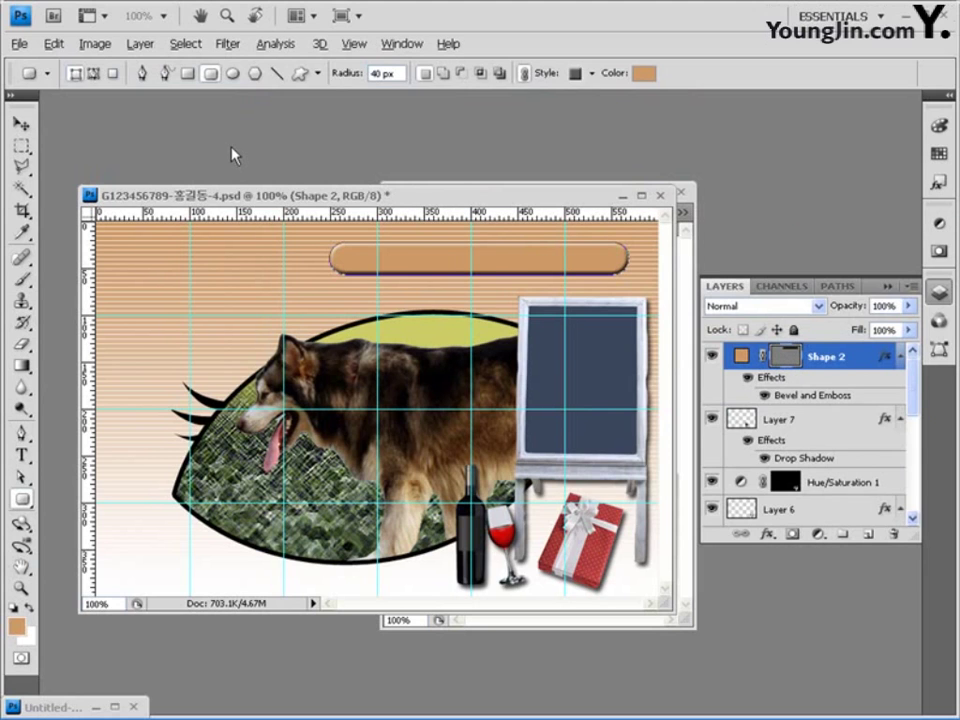
# - Choose the Ellipse shape tool, try setting the style to none, and undo that style change on the rounded rectangle
pyautogui.click(234, 73)
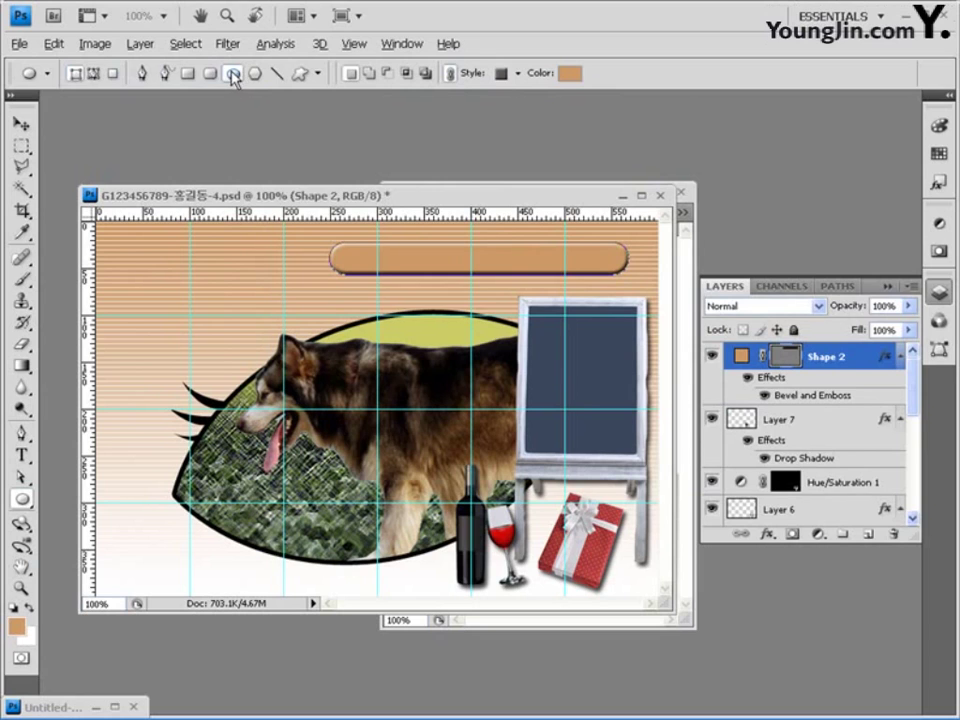
pyautogui.click(518, 76)
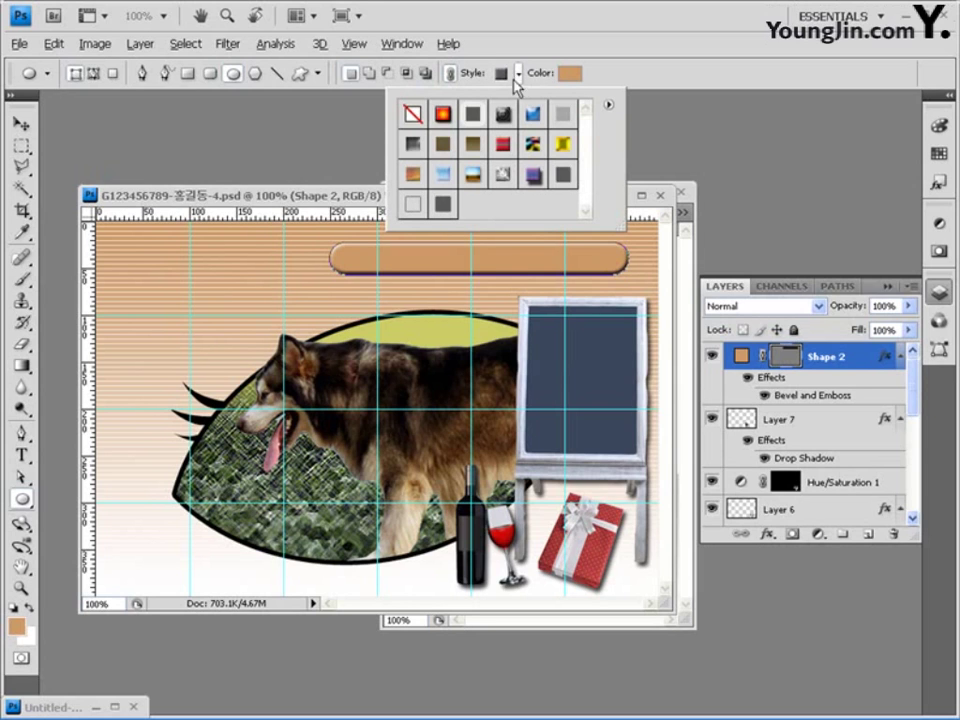
pyautogui.click(409, 117)
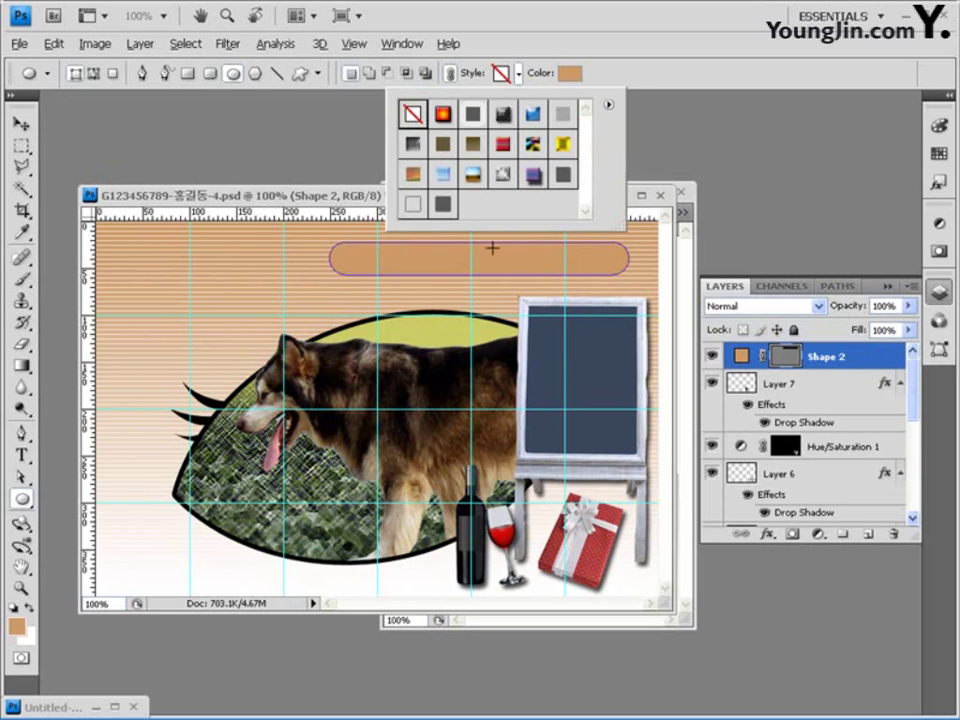
pyautogui.hotkey('ctrl', 'z')
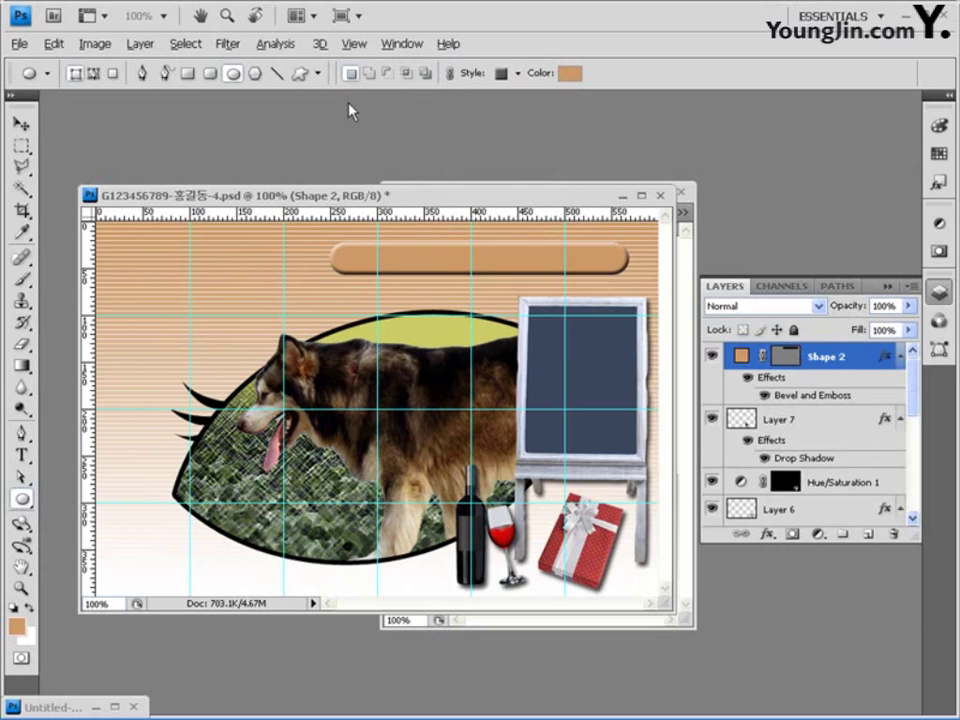
# - Draw a white ffffff circle about 94 px across with no style, on the striped background above the eyelashes
pyautogui.click(519, 74)
pyautogui.click(413, 113)
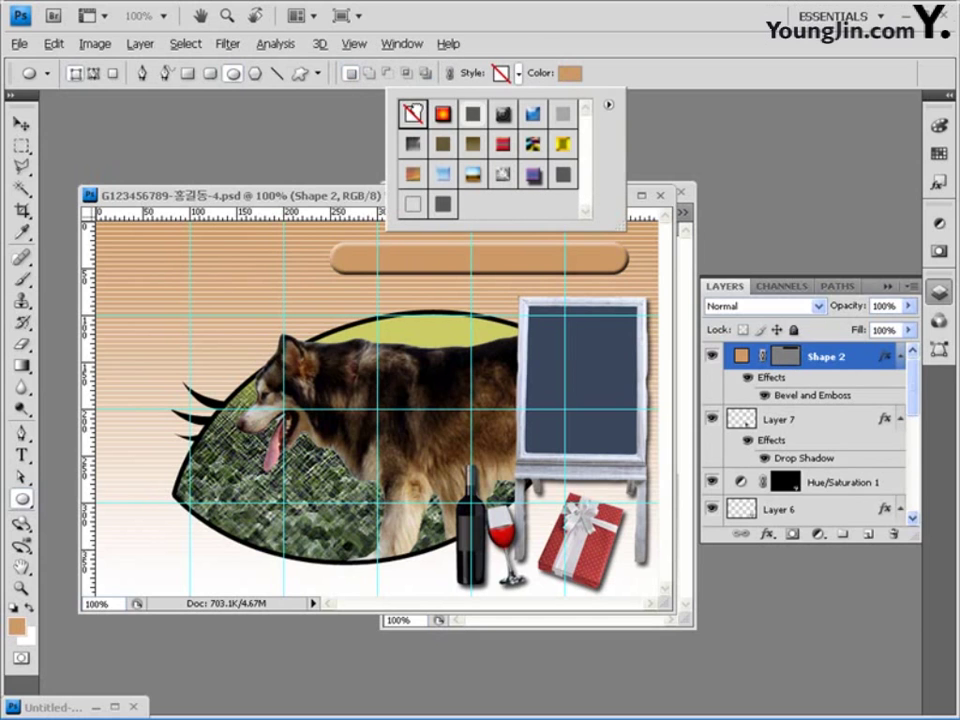
pyautogui.click(540, 39)
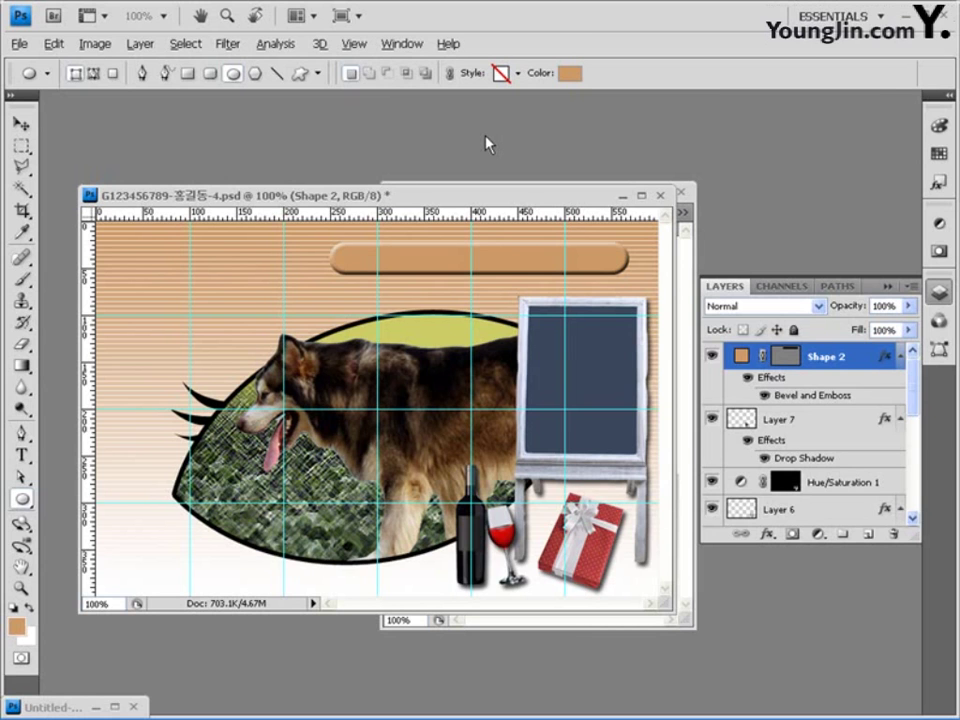
pyautogui.click(569, 73)
pyautogui.click(307, 230)
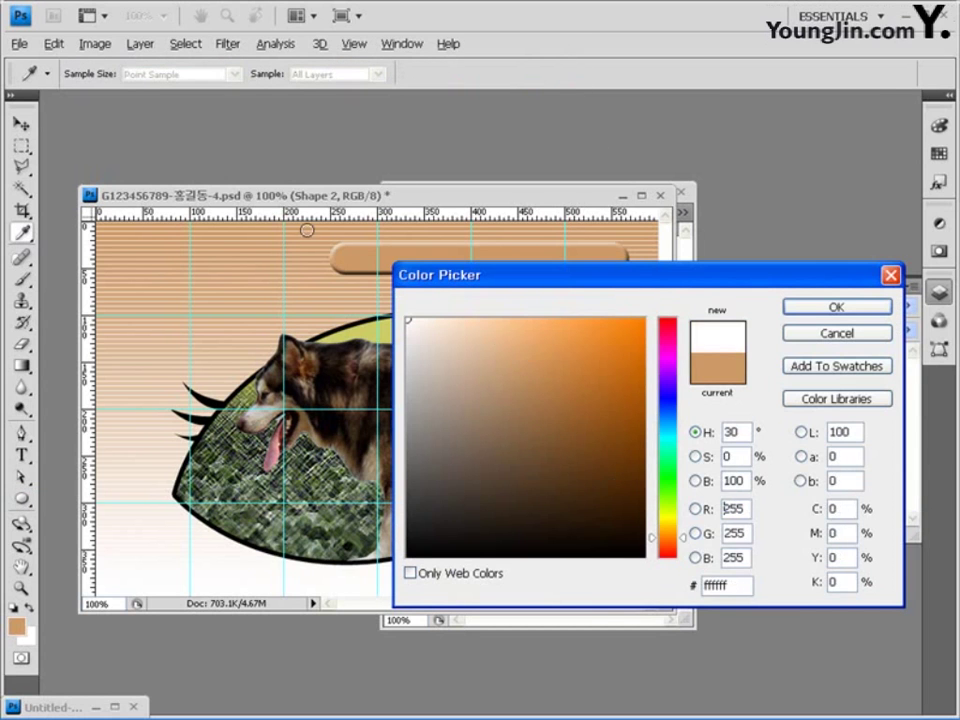
pyautogui.click(816, 306)
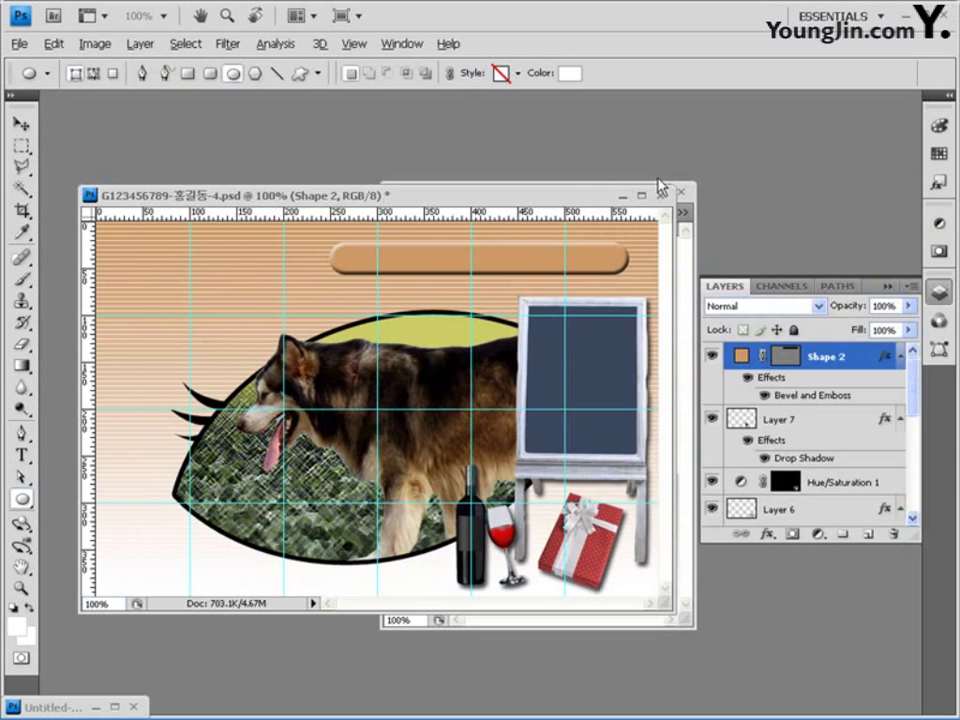
pyautogui.moveTo(115, 279); pyautogui.dragTo(231, 369)
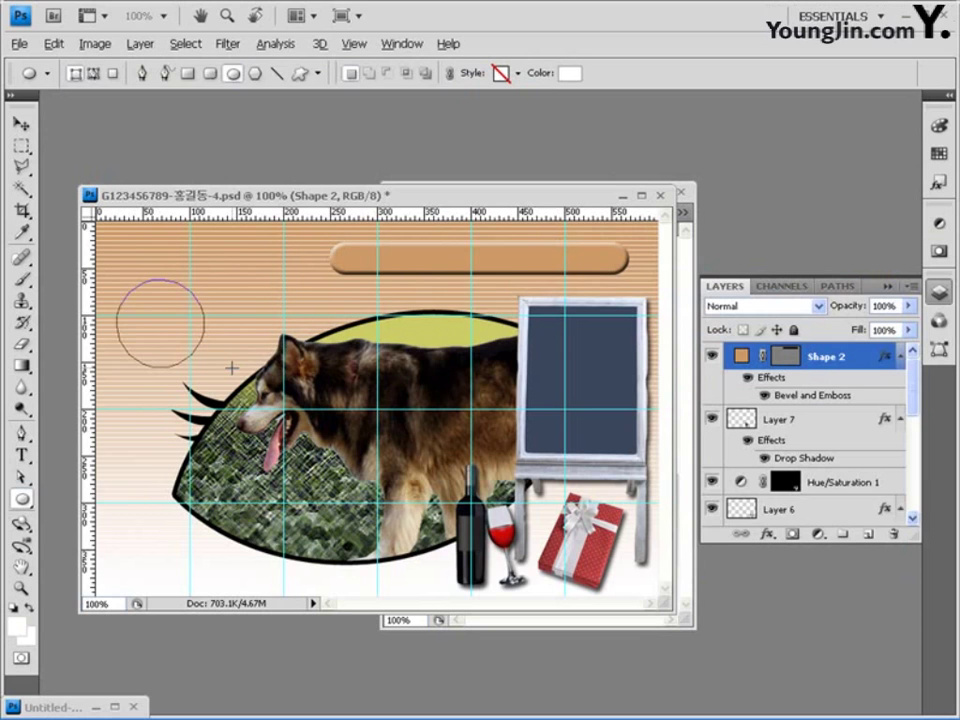
# - Apply a default Inner Shadow to the white circle
pyautogui.click(768, 534)
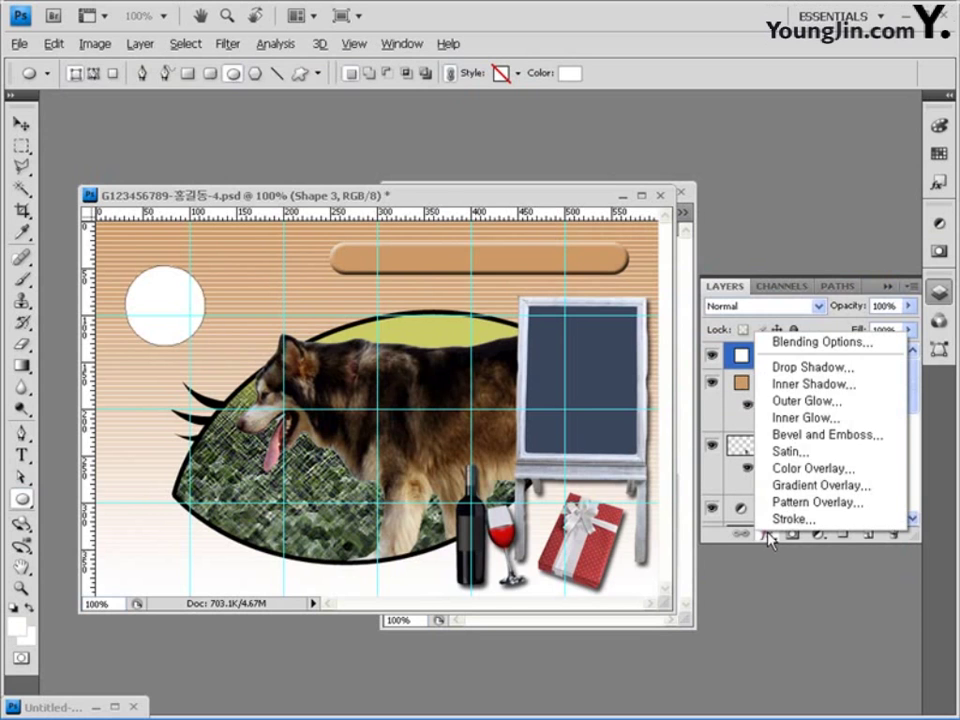
pyautogui.click(825, 385)
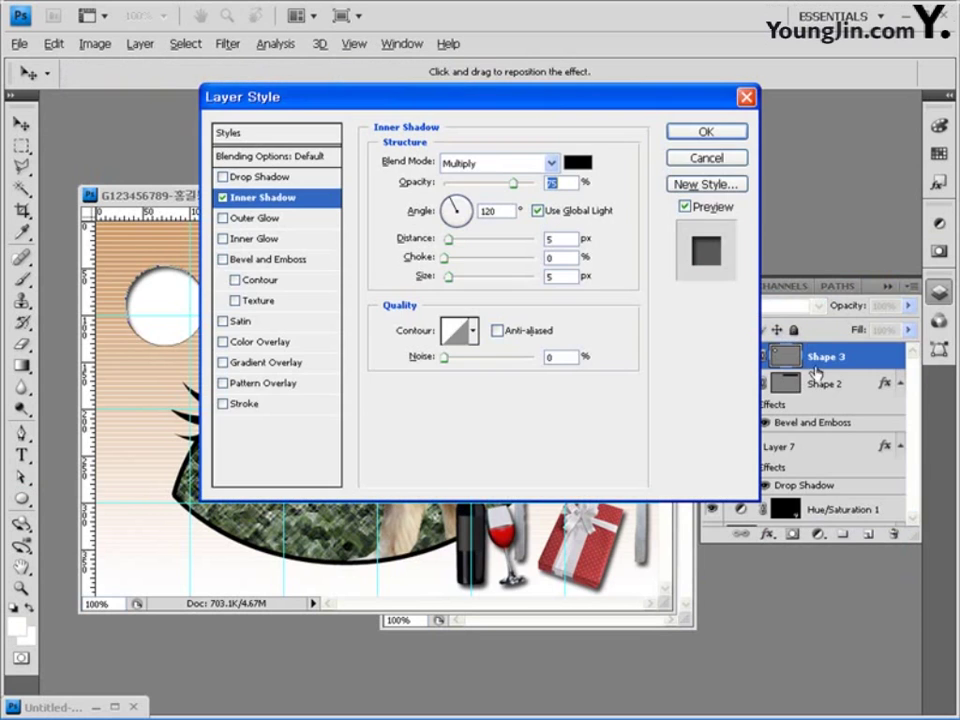
pyautogui.click(705, 134)
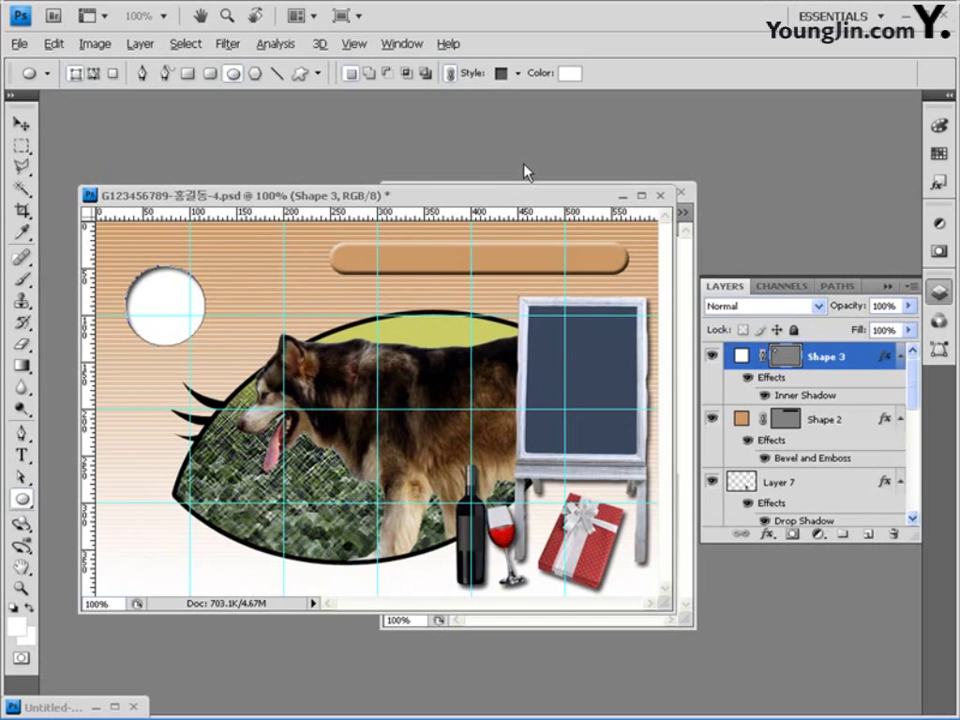
# - Draw a paw-print custom shape about 33 px across beside the eye's outer corner, with no style and color cc9966
pyautogui.click(300, 73)
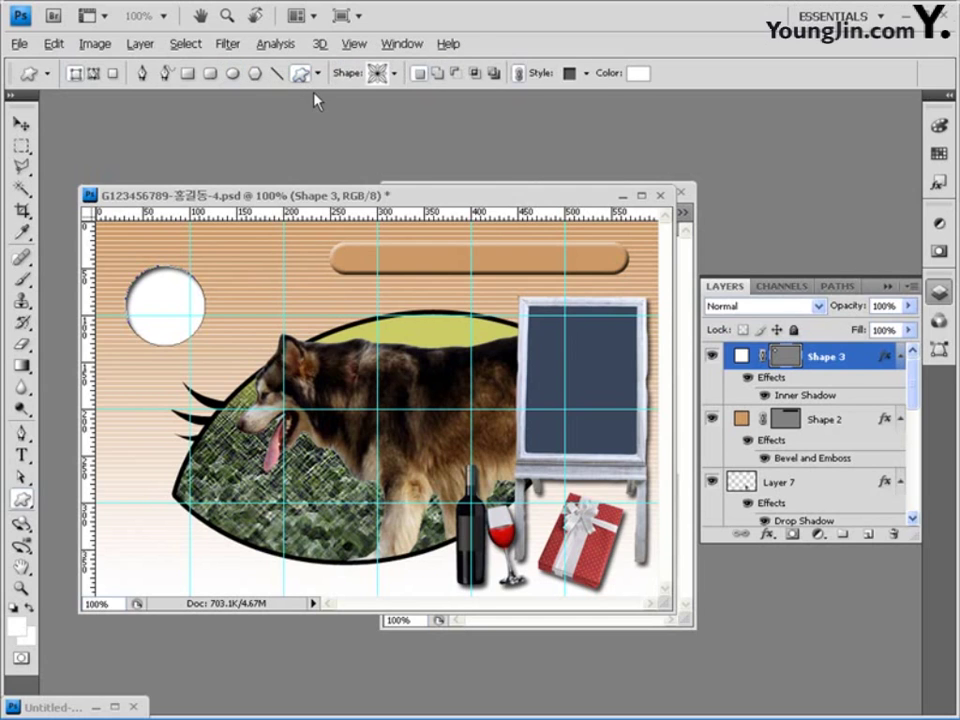
pyautogui.click(394, 74)
pyautogui.moveTo(529, 223); pyautogui.dragTo(533, 143)
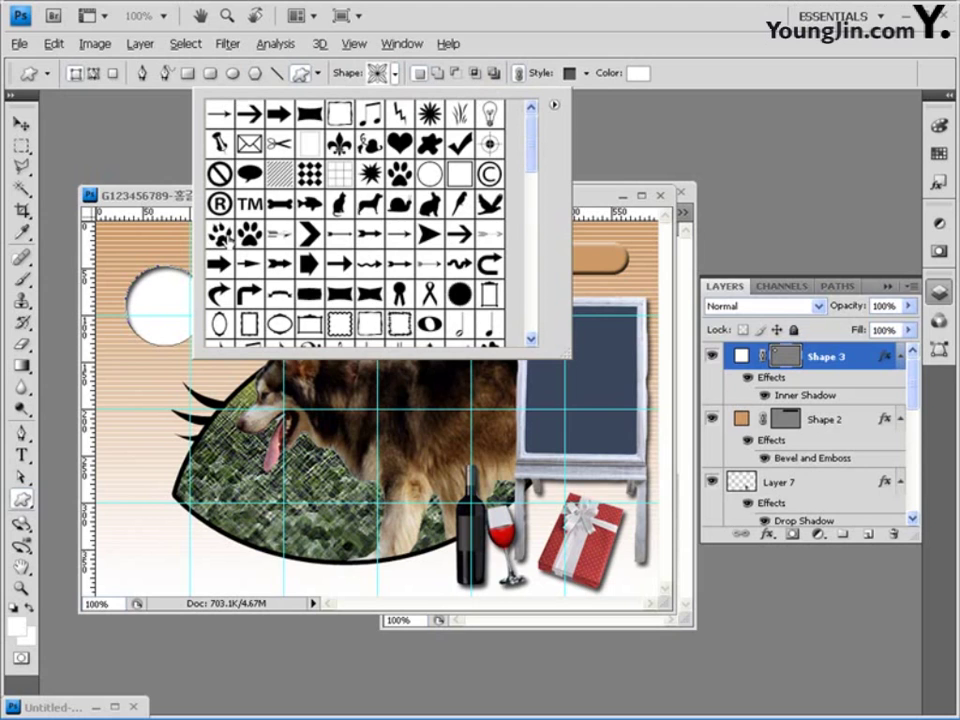
pyautogui.click(250, 237)
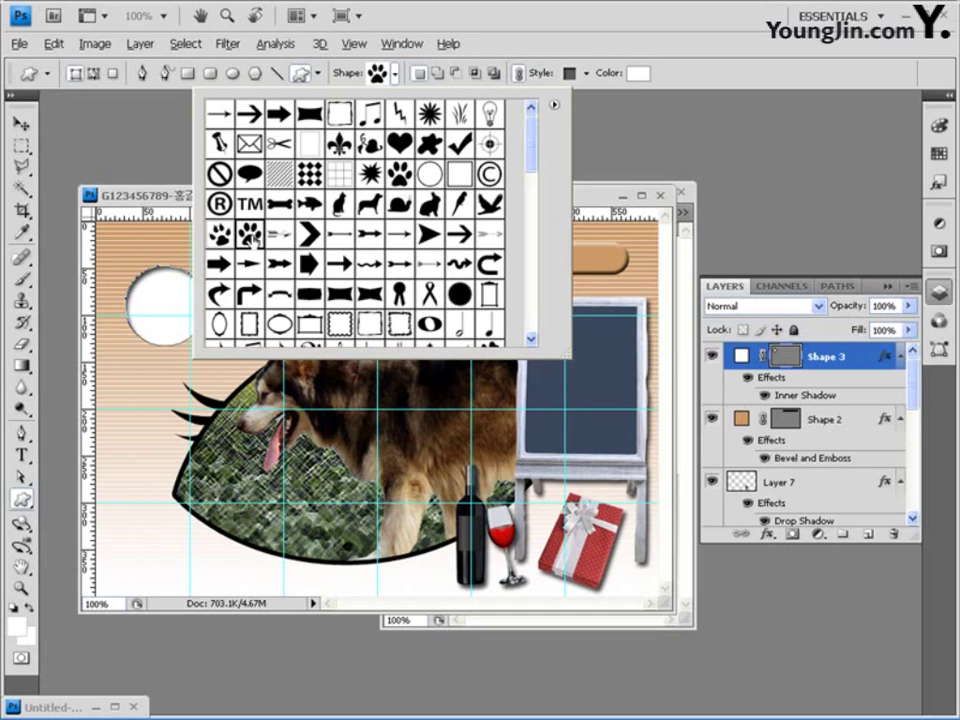
pyautogui.click(471, 111)
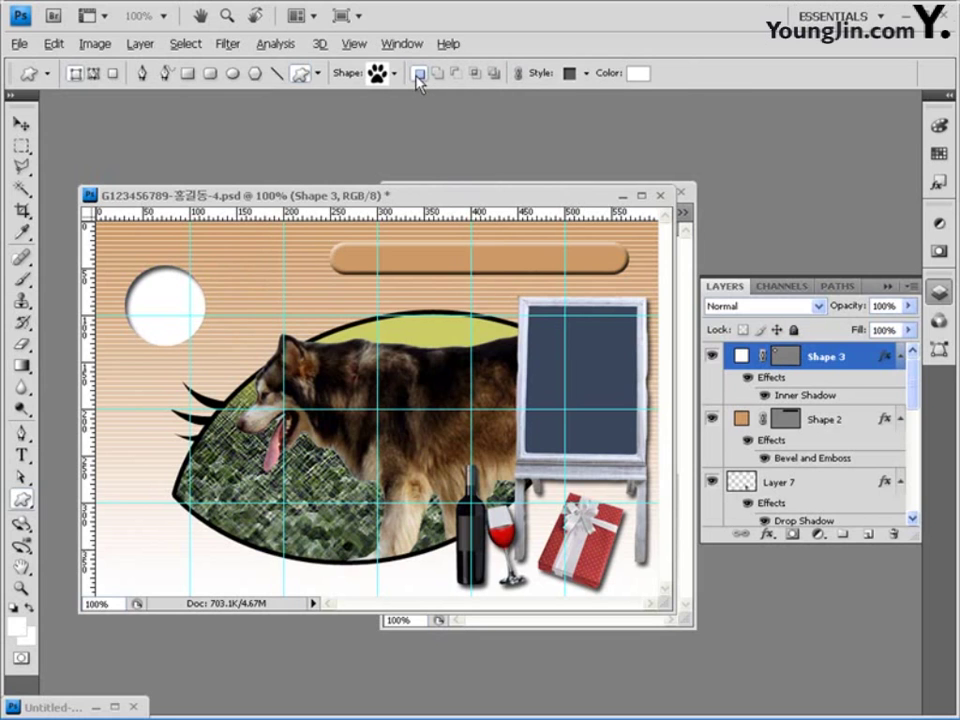
pyautogui.click(584, 75)
pyautogui.click(481, 113)
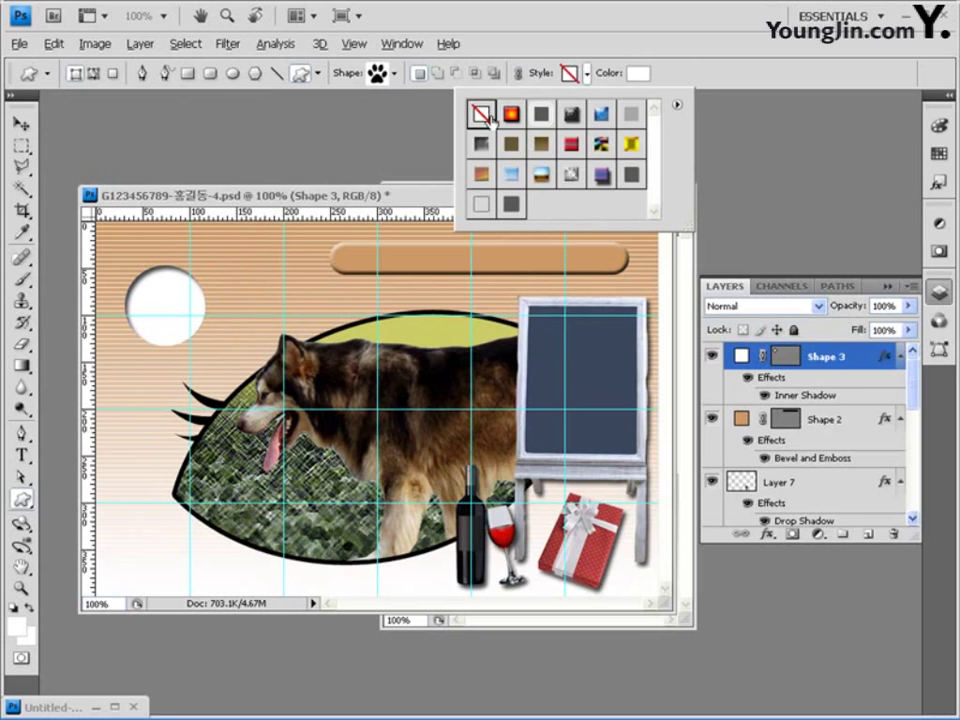
pyautogui.click(638, 74)
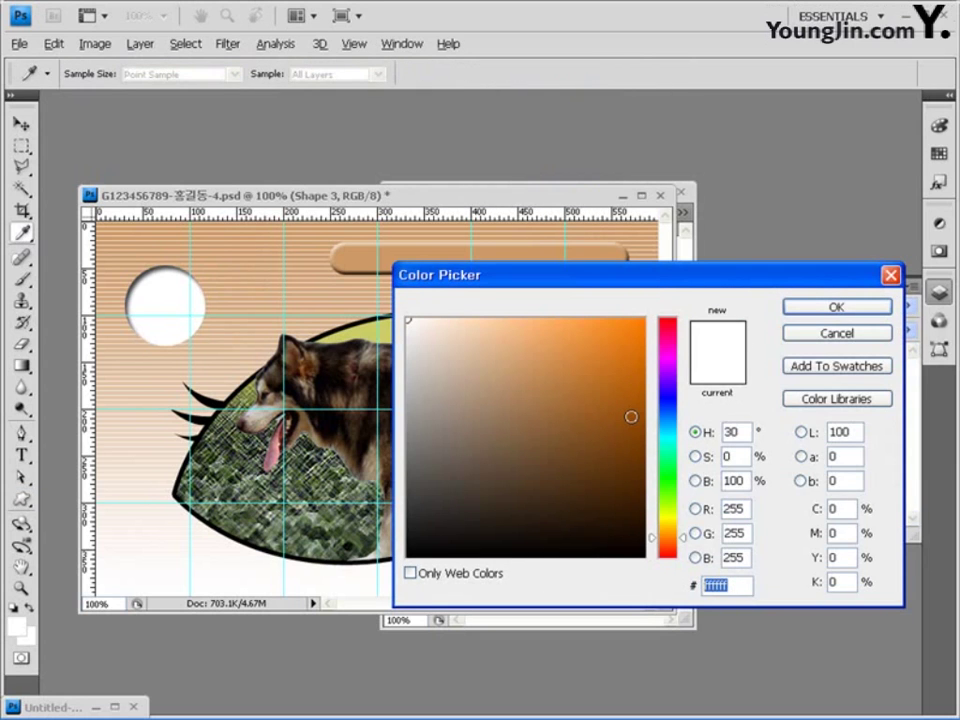
pyautogui.write('cc99')
pyautogui.write('66')
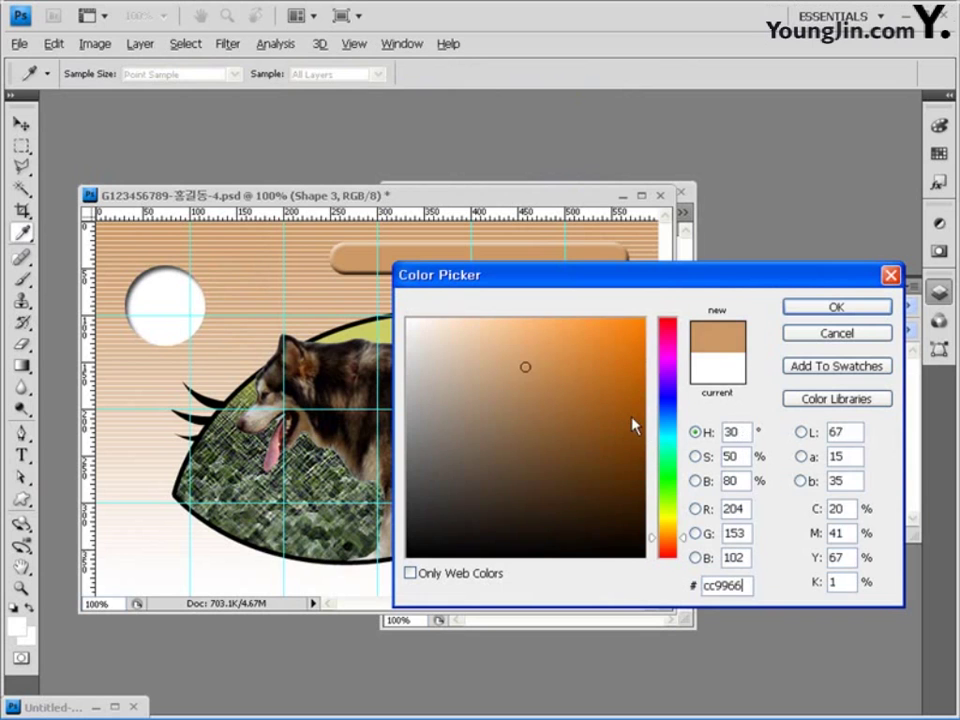
pyautogui.click(847, 314)
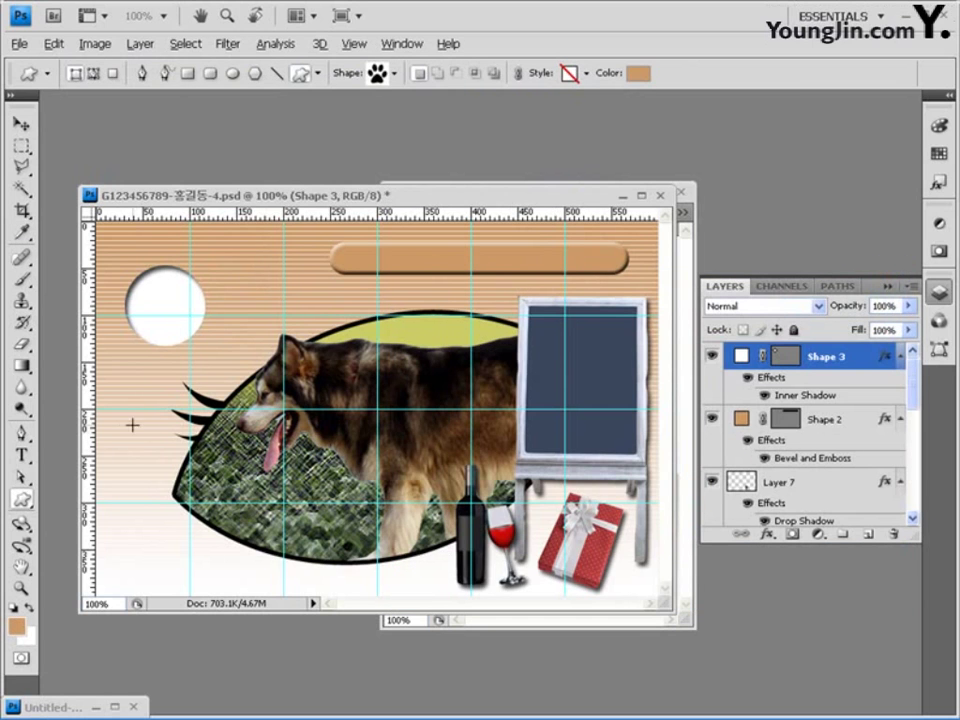
pyautogui.moveTo(108, 467); pyautogui.dragTo(139, 497)
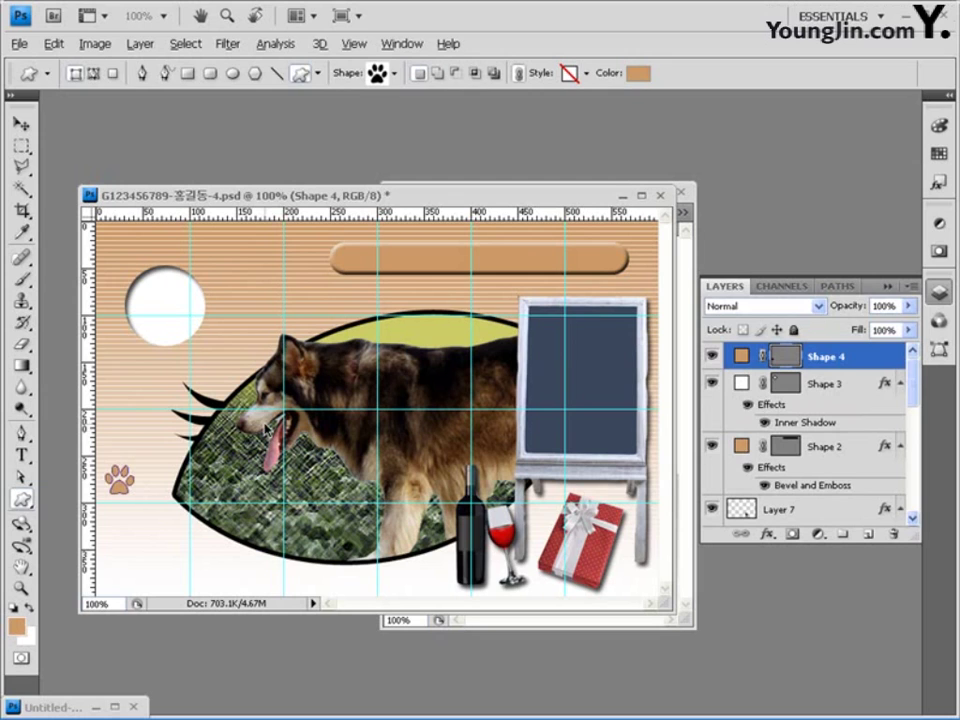
# - Nudge the paw print a few pixels right and down with the Move tool
pyautogui.click(18, 121)
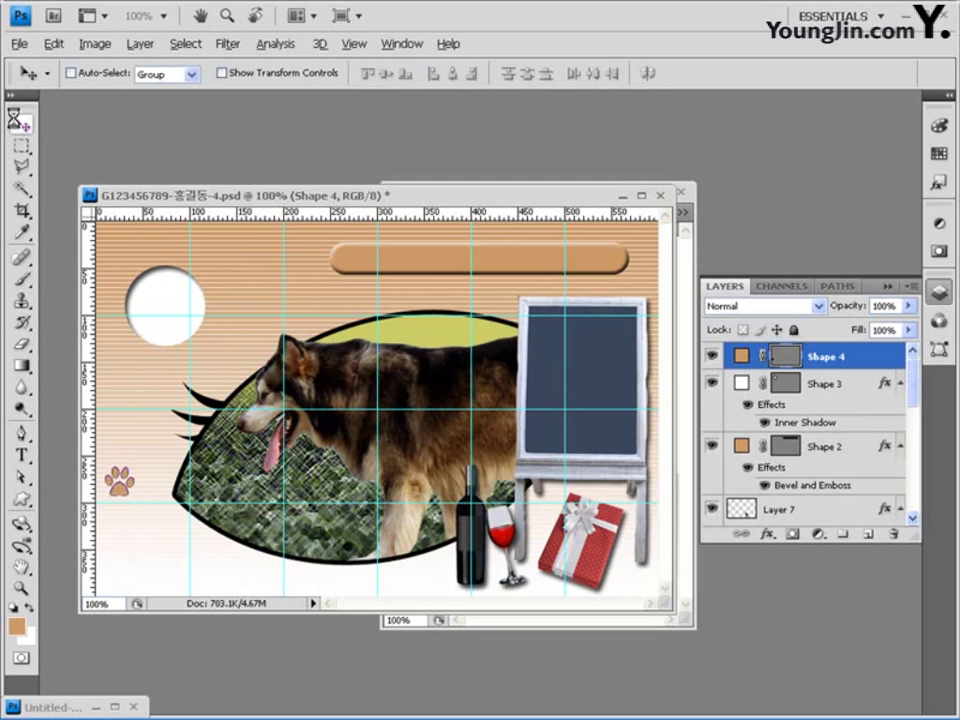
pyautogui.press('Right')
pyautogui.press('Down')
pyautogui.press('Right')
pyautogui.press('Down')
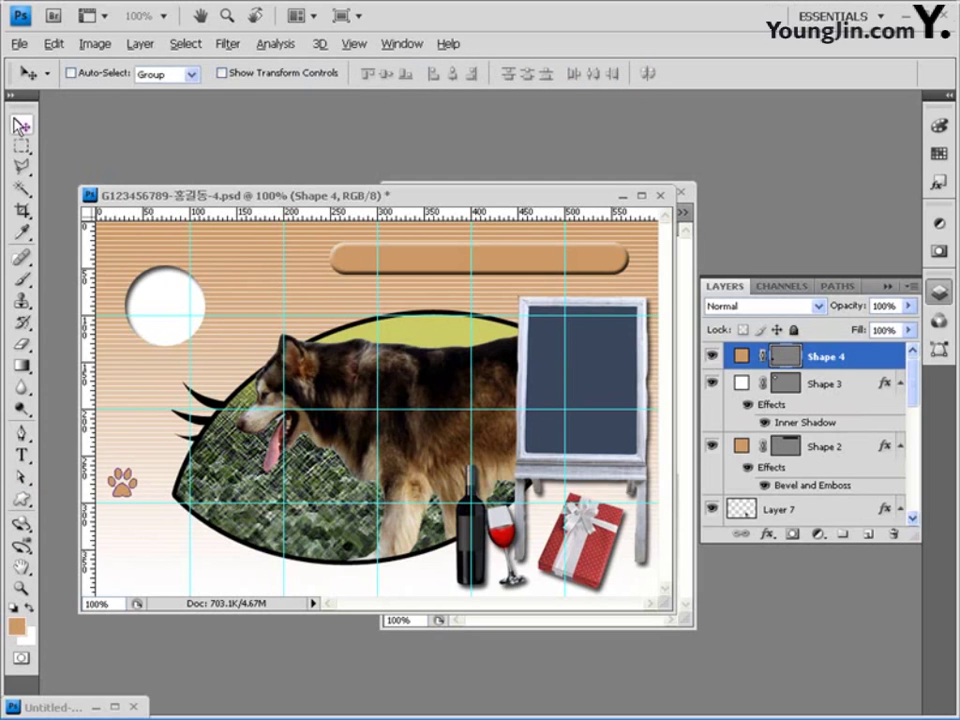
pyautogui.press('Right')
pyautogui.press('Down')
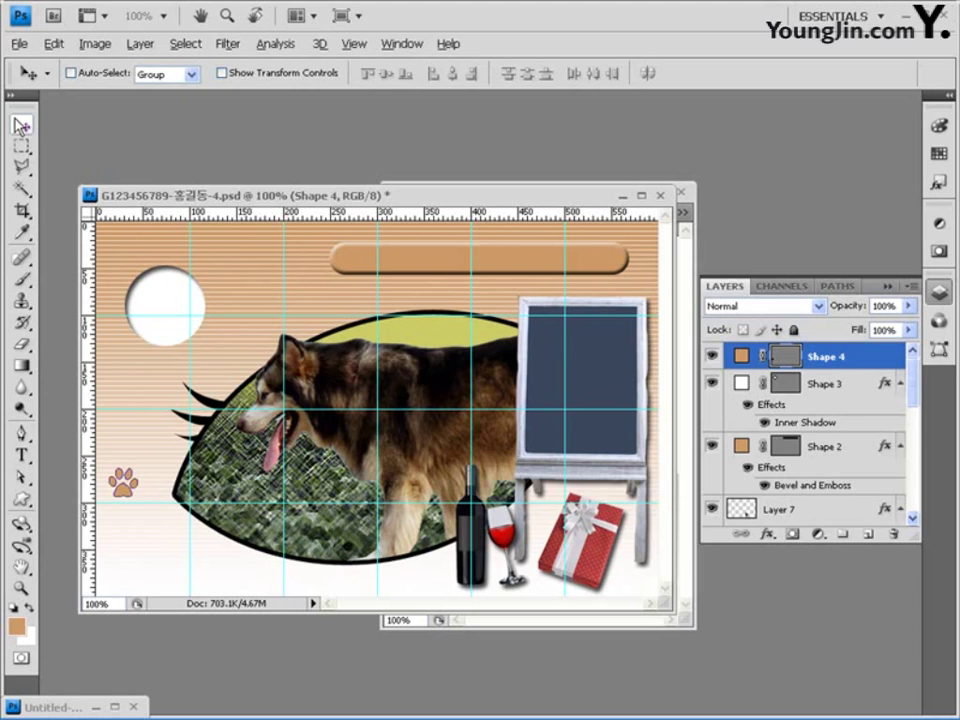
# - Apply a default Inner Shadow to the paw print
pyautogui.click(768, 535)
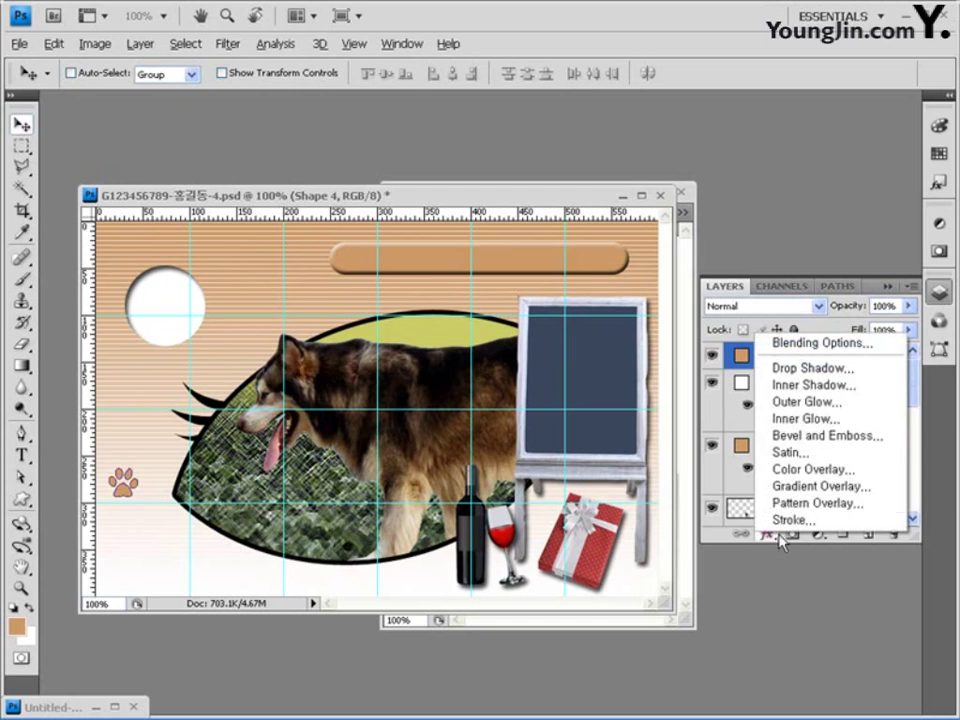
pyautogui.click(840, 387)
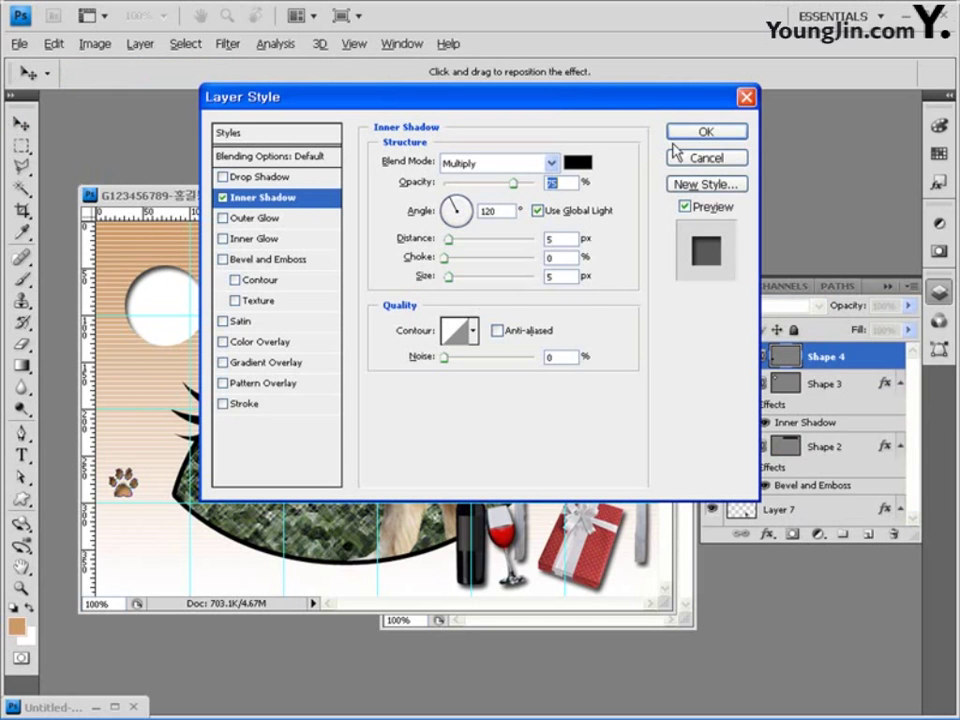
pyautogui.click(703, 133)
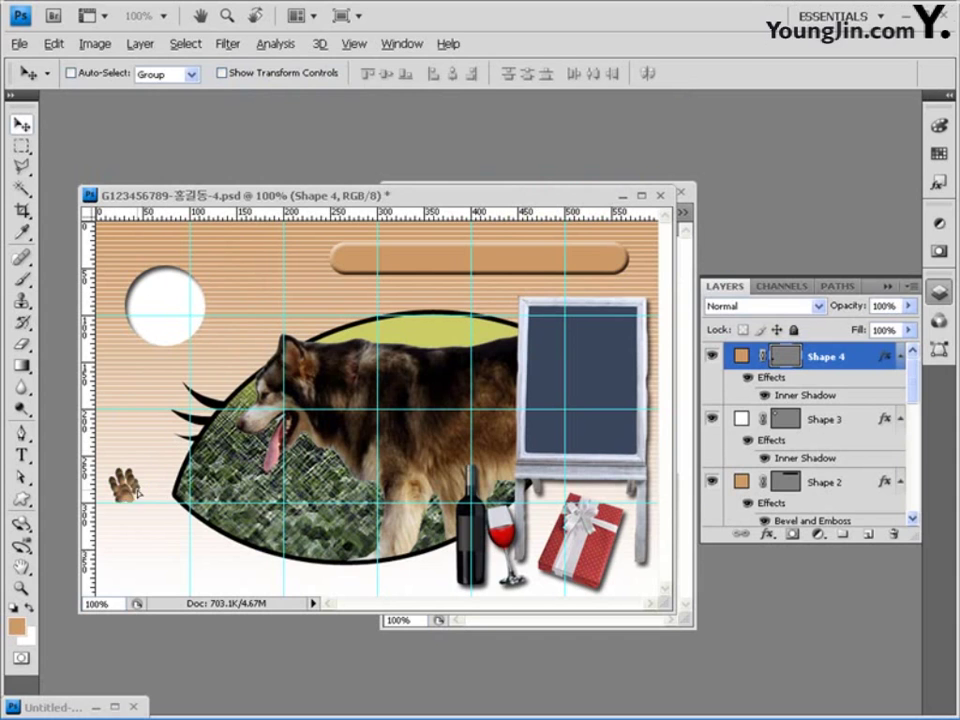
# - Duplicate the paw print twice, placing one copy below and slightly right, and the other lower, partly off the canvas's left edge
pyautogui.moveTo(124, 482); pyautogui.dragTo(152, 520)
pyautogui.hotkey('shift', 'Left')
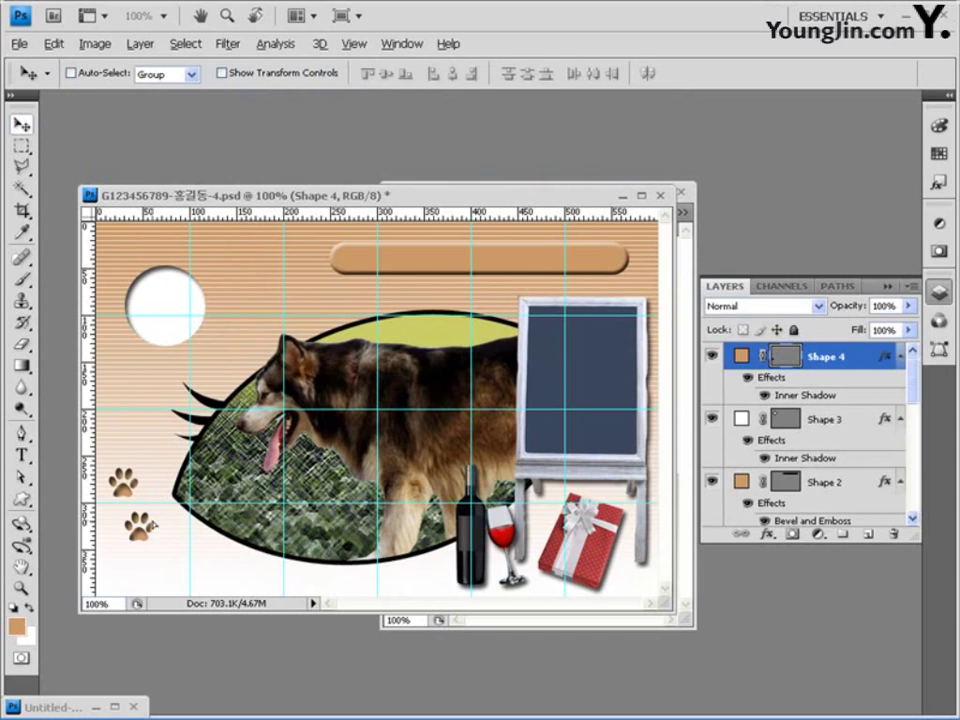
pyautogui.hotkey('ctrl', 'j')
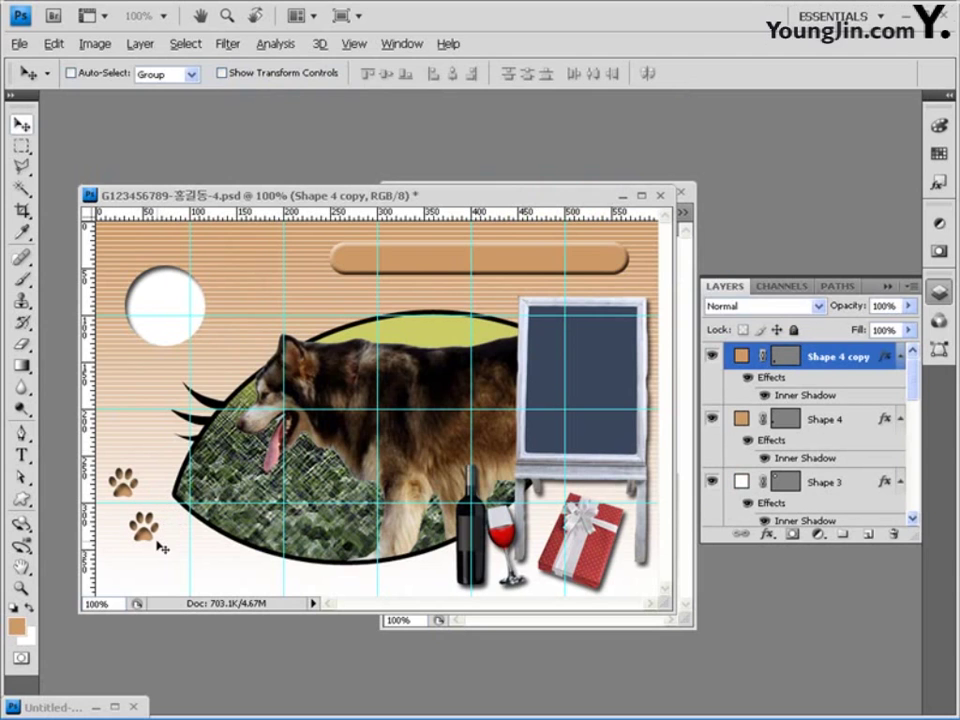
pyautogui.moveTo(145, 534); pyautogui.dragTo(104, 562)
pyautogui.hotkey('ctrl', 'j')
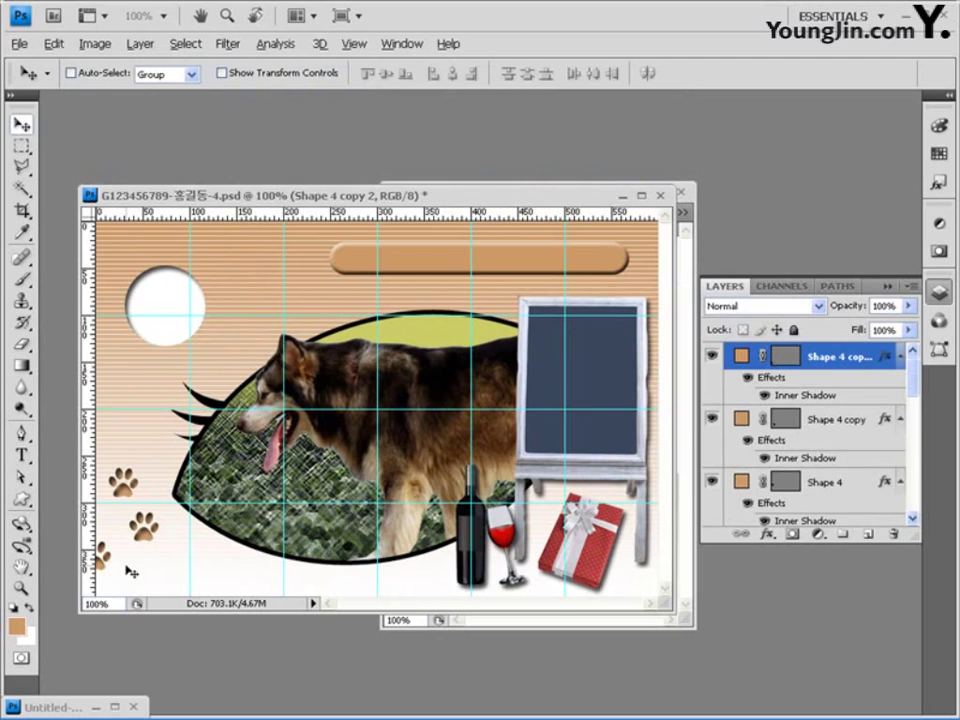
pyautogui.moveTo(129, 571); pyautogui.dragTo(132, 571)
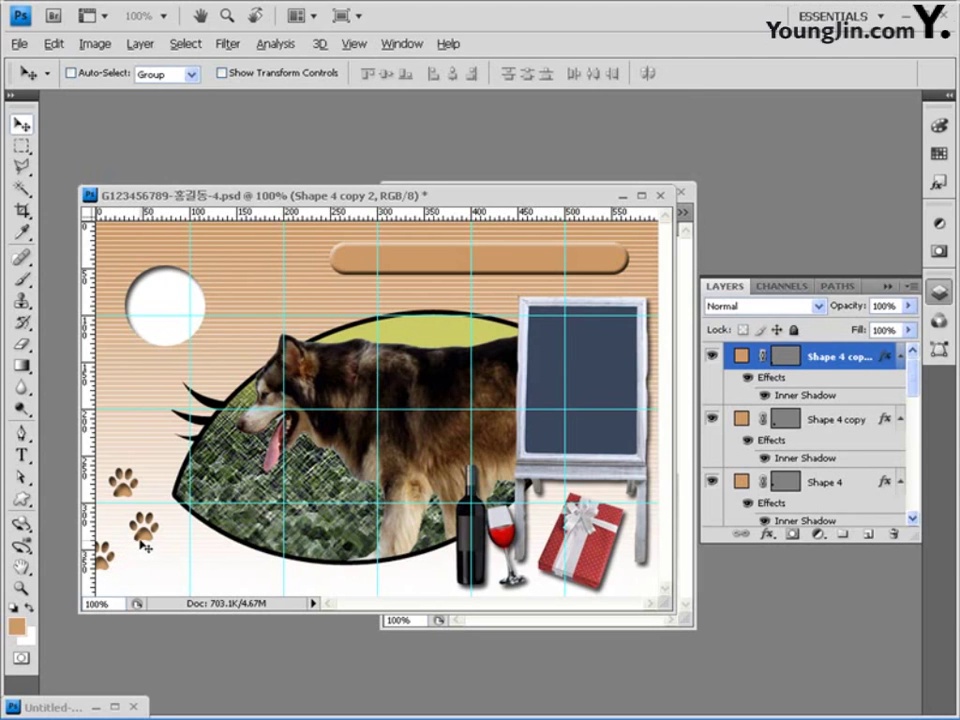
# - Add the horizontal text "기관소개 | 공지사항 | 입양문의 | 이벤트" on the rounded bar at 14 pt in color 663300
pyautogui.click(22, 457)
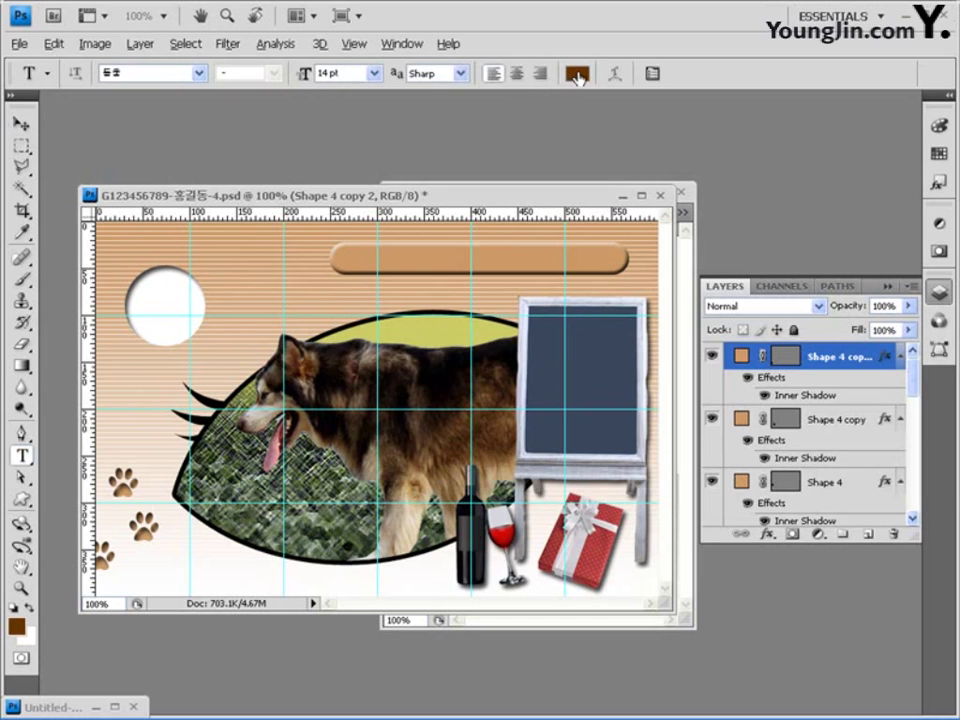
pyautogui.click(577, 76)
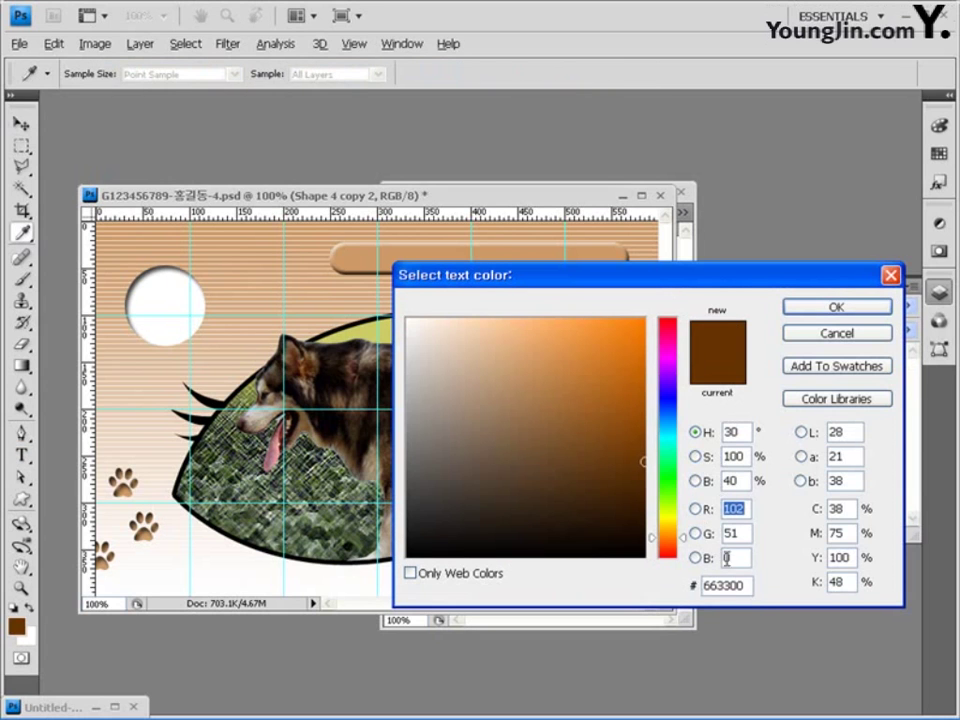
pyautogui.click(838, 308)
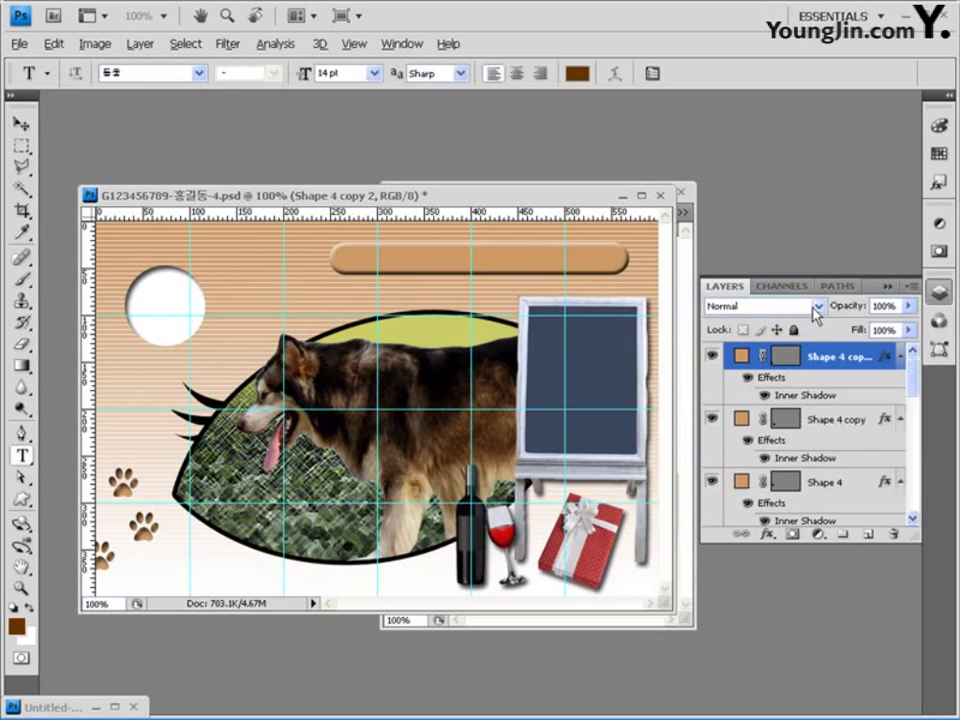
pyautogui.click(355, 258)
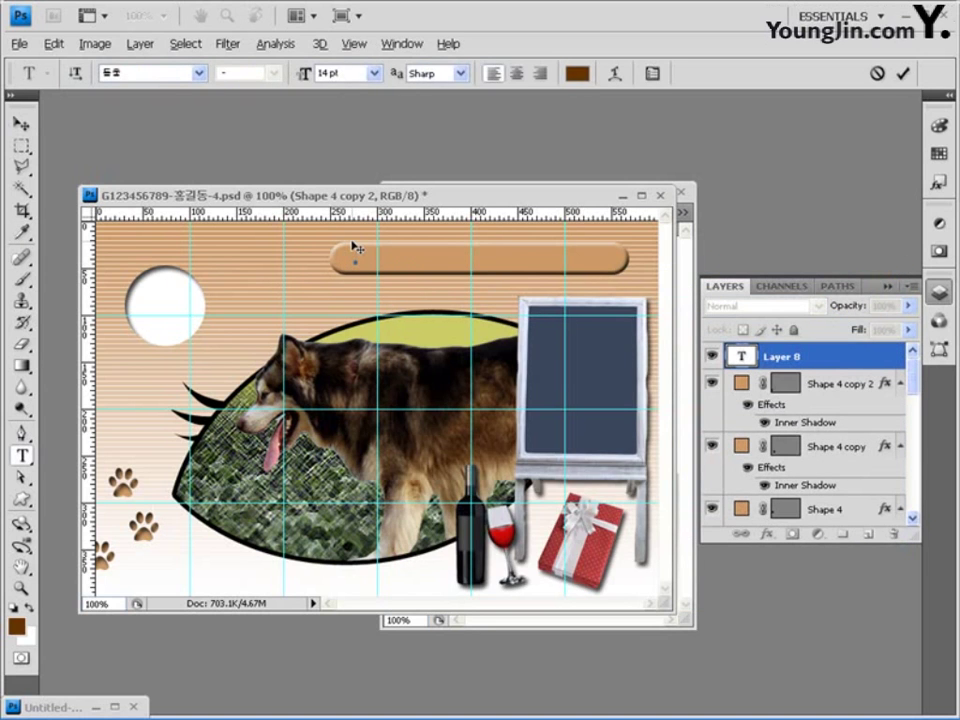
pyautogui.write('기관소개 |')
pyautogui.write('공지사항 | 입양문의 | 이벤트')
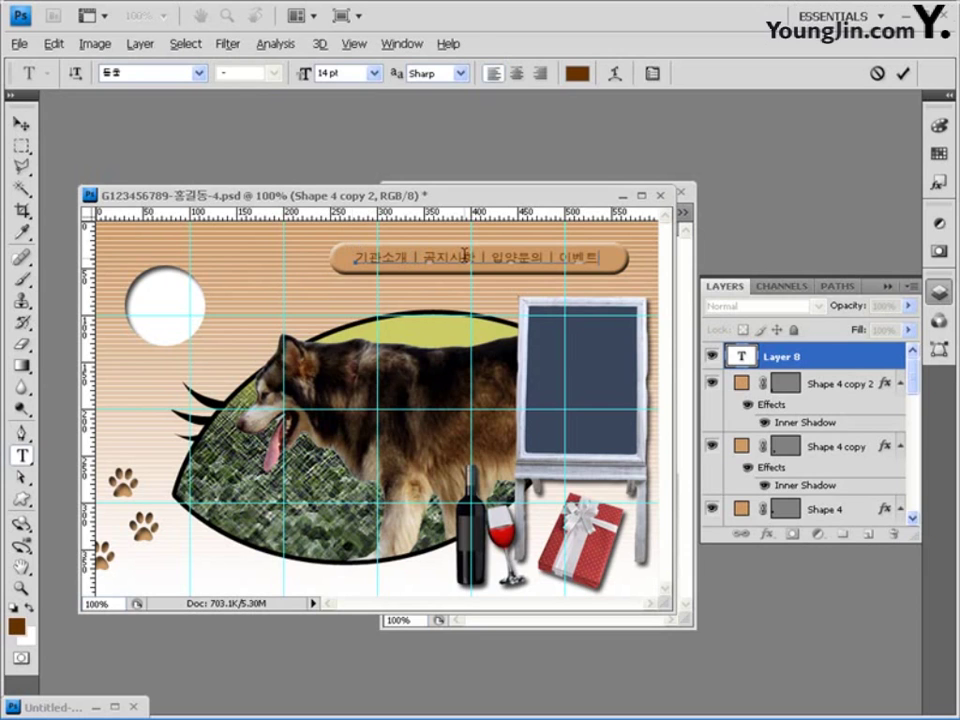
pyautogui.click(20, 123)
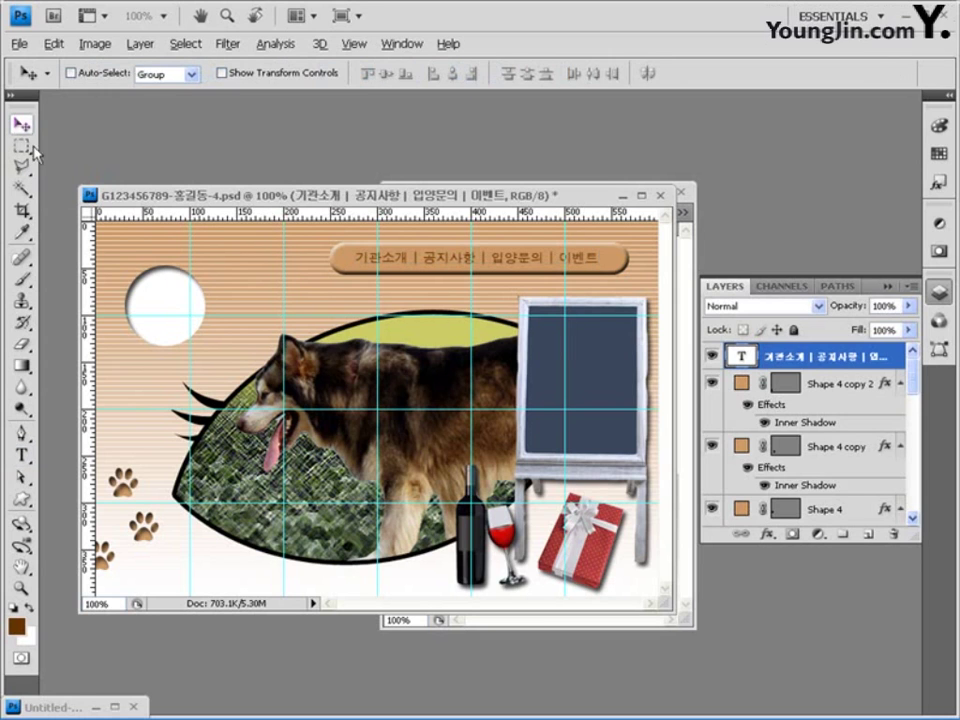
# - Apply a 2 px outside Stroke in color ffffff to the menu text on the rounded bar
pyautogui.click(773, 535)
pyautogui.click(800, 519)
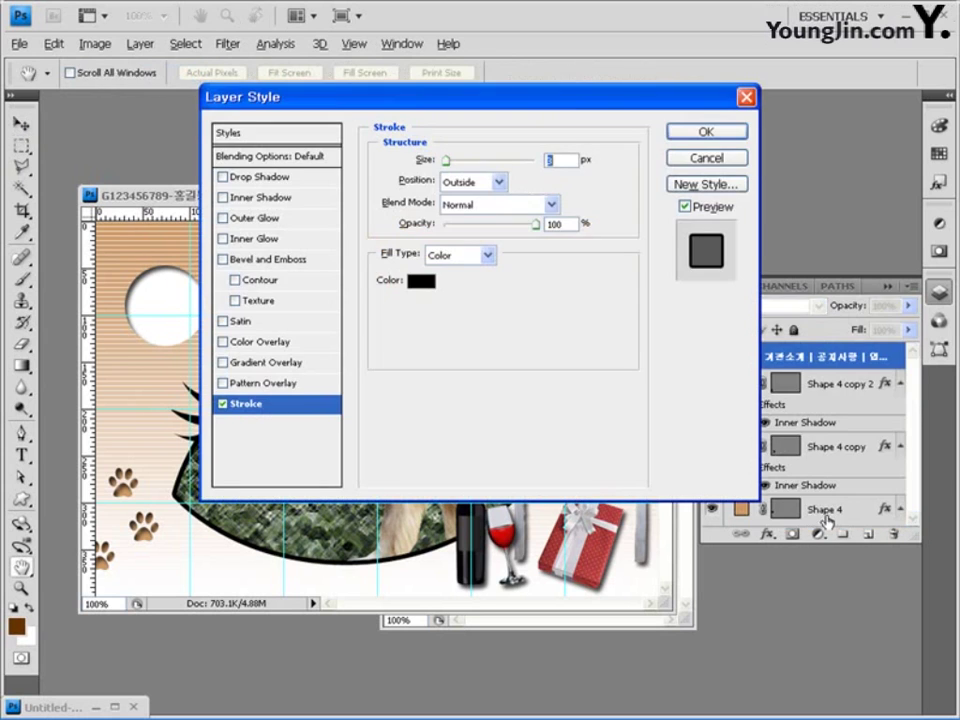
pyautogui.write('1')
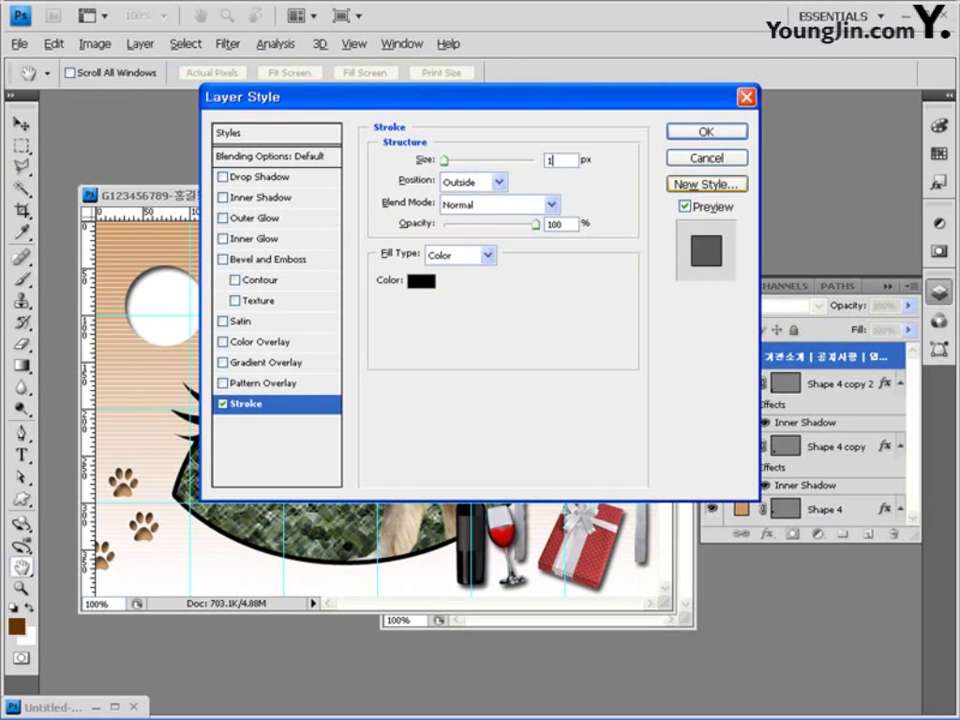
pyautogui.click(420, 281)
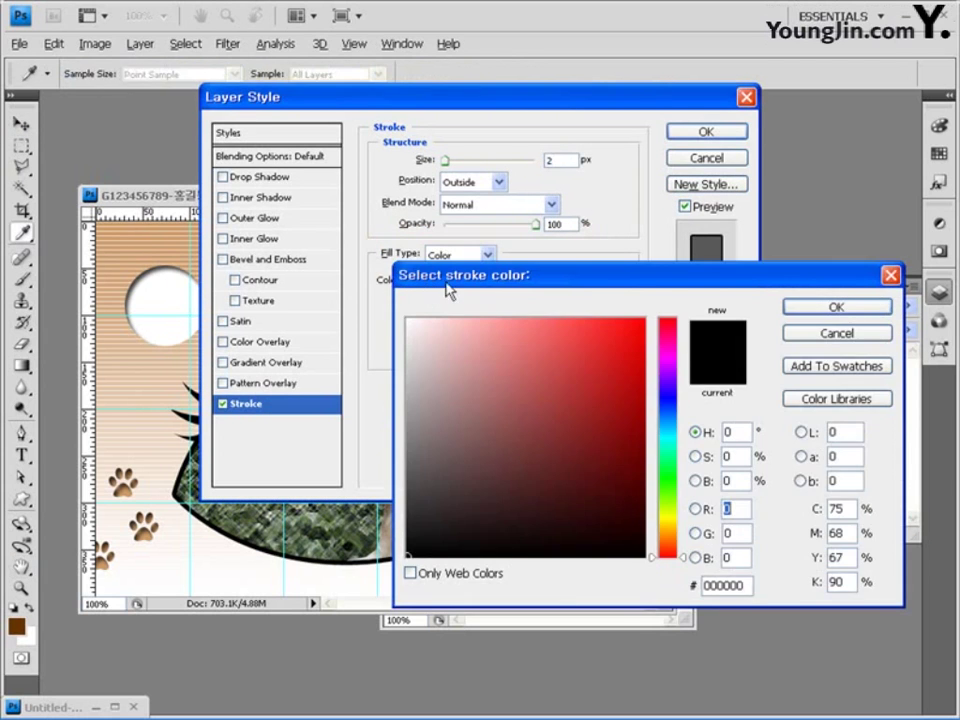
pyautogui.doubleClick(748, 581)
pyautogui.write('ffffff')
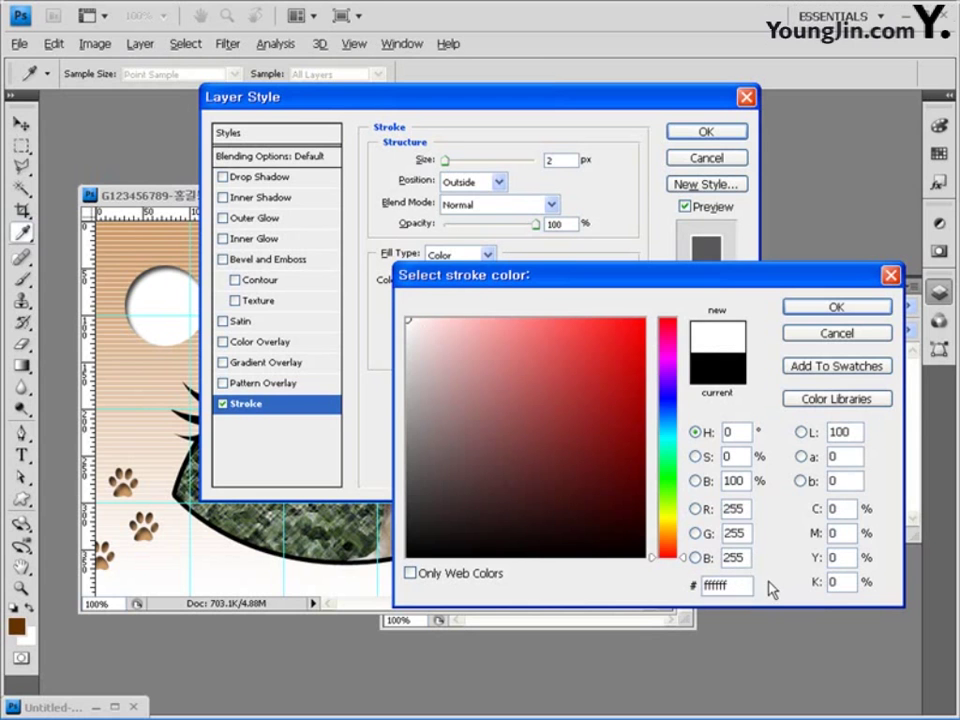
pyautogui.press('Return')
pyautogui.click(706, 131)
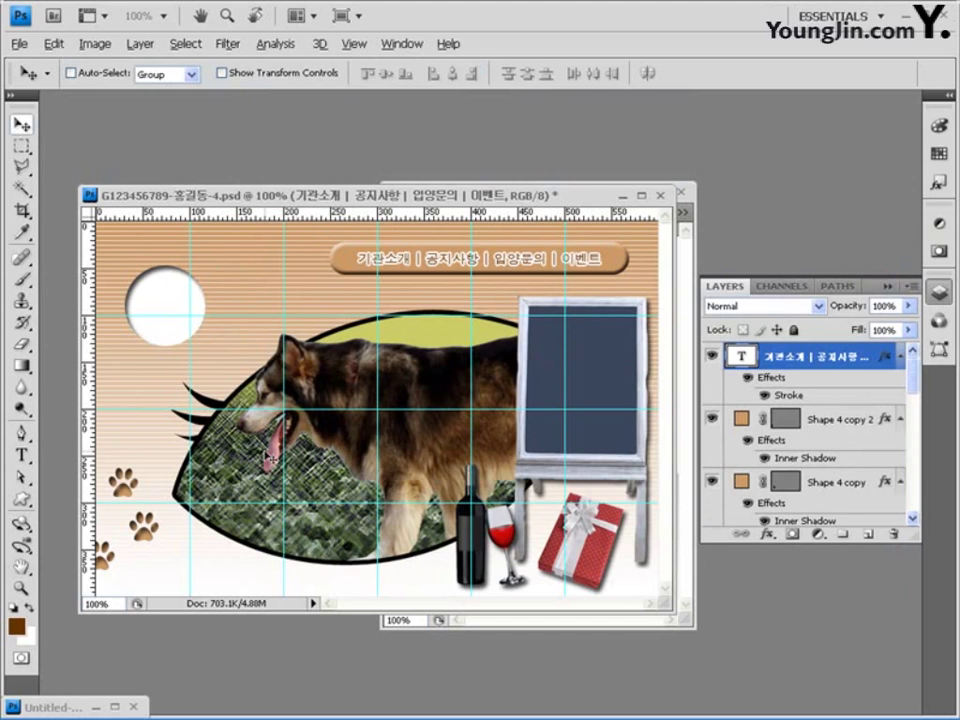
# - Add the centered two-line text "동물사랑 이벤트" near the chalkboard's upper edge in 궁서, 18 pt, white
pyautogui.click(24, 460)
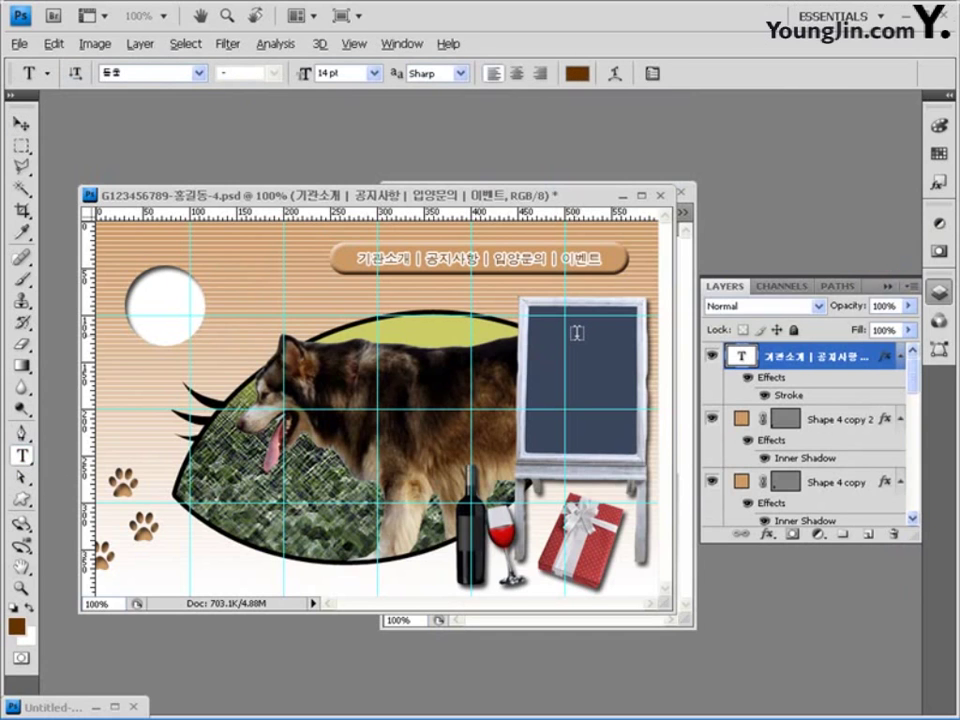
pyautogui.click(577, 332)
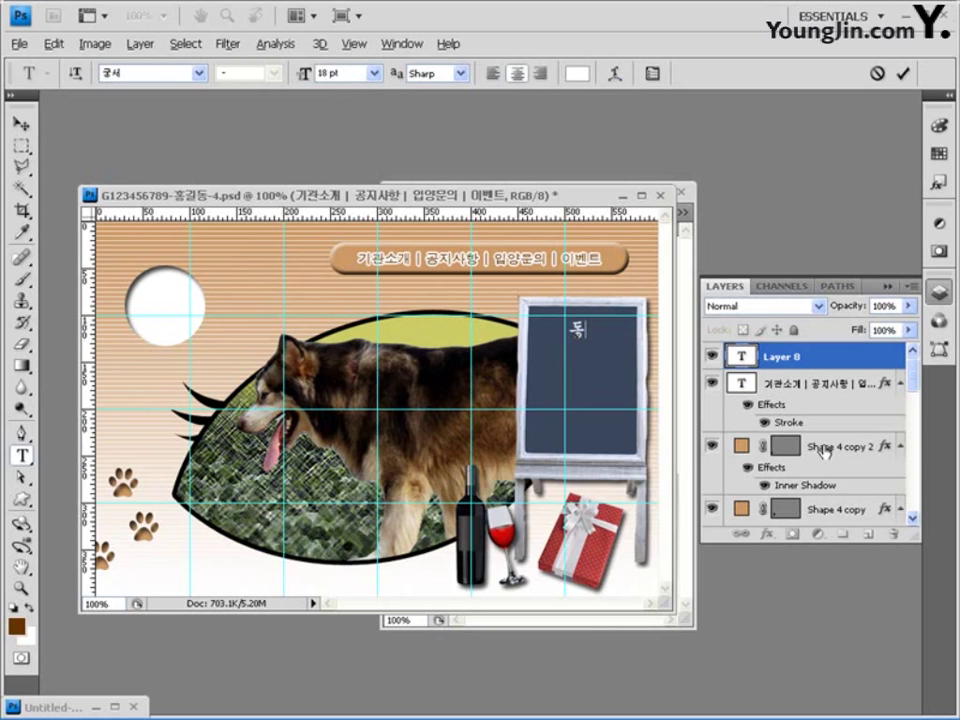
pyautogui.write('동물사랑 이벤트')
pyautogui.click(20, 123)
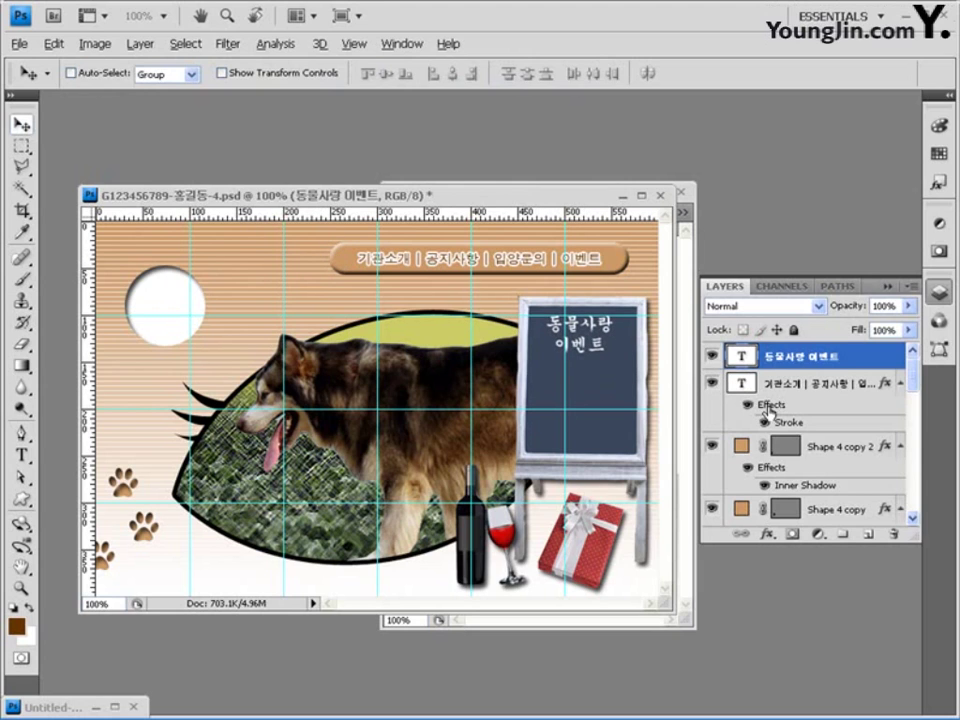
# - Apply a 2 px outside Stroke in color ff6666 to the chalkboard heading text
pyautogui.click(768, 535)
pyautogui.click(800, 522)
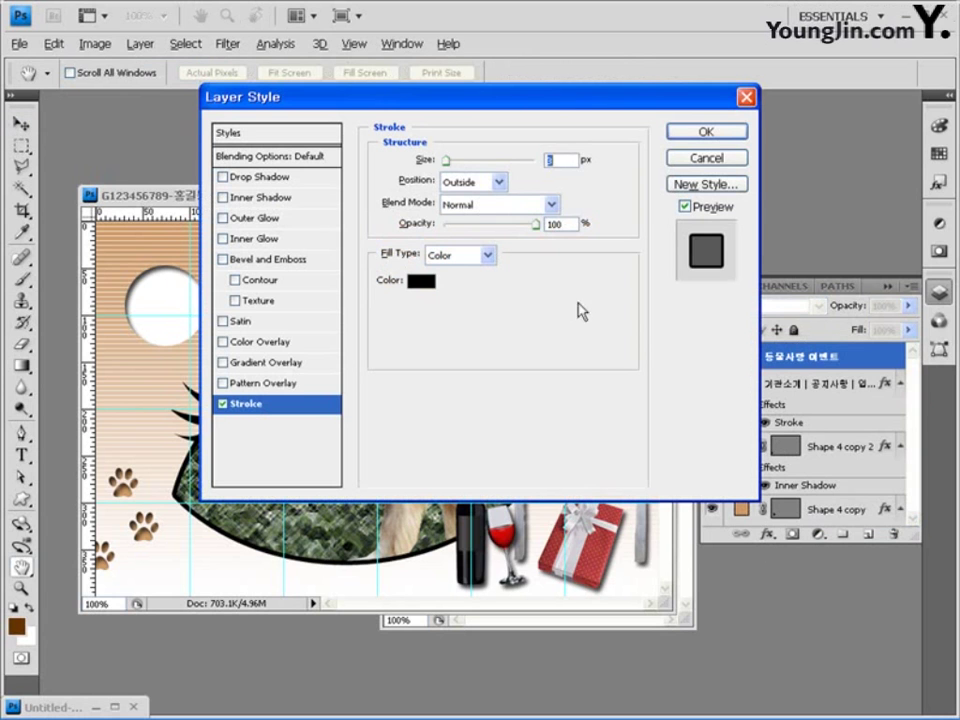
pyautogui.doubleClick(560, 158)
pyautogui.write('2')
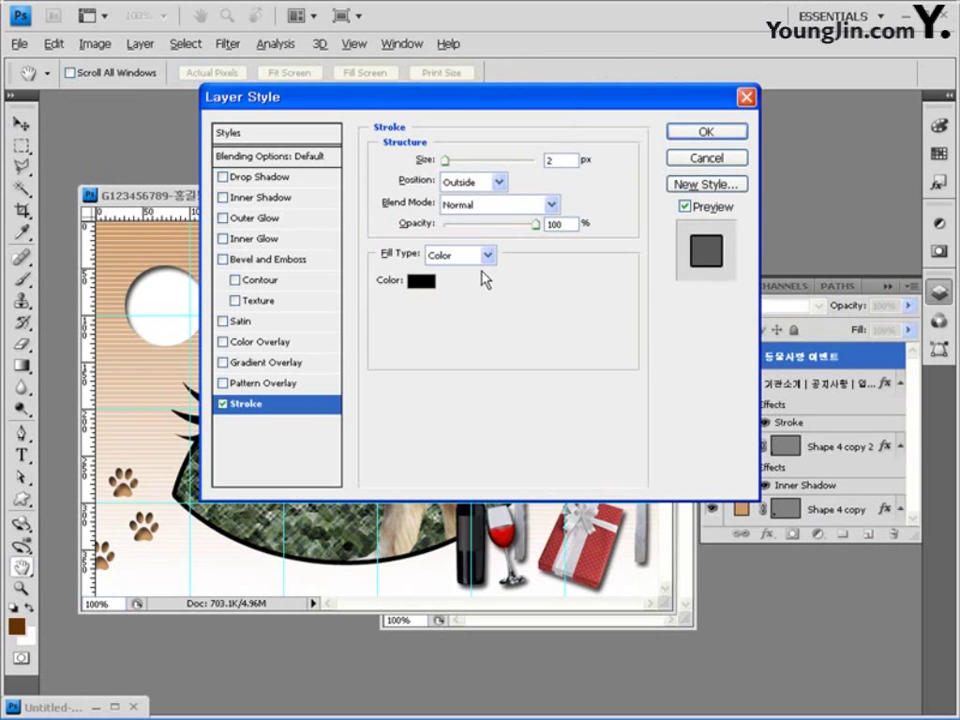
pyautogui.click(422, 284)
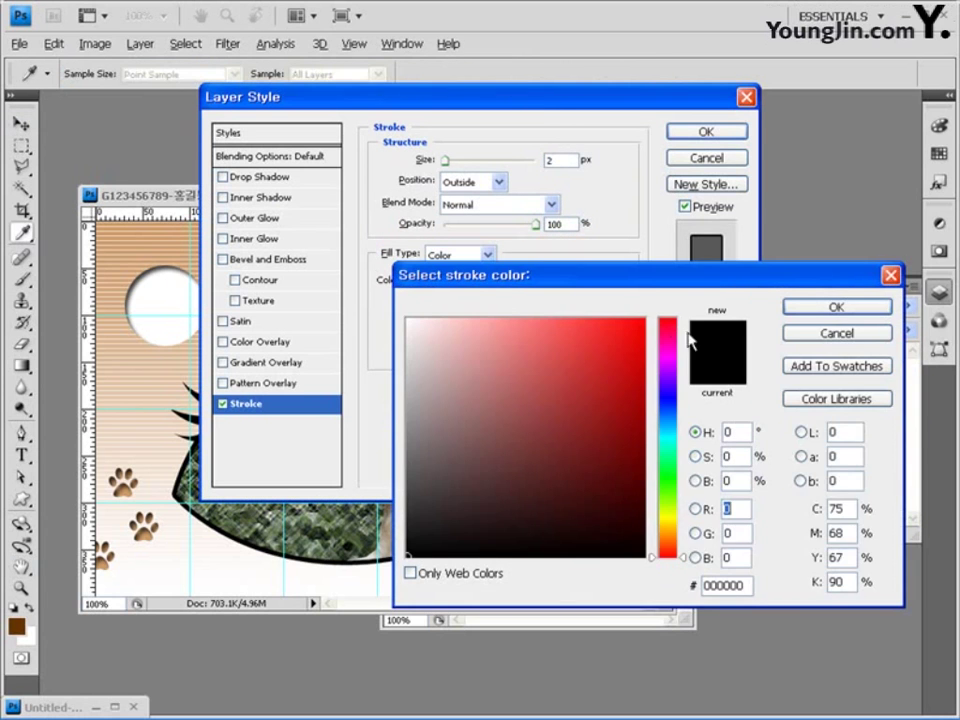
pyautogui.click(745, 585)
pyautogui.write('ff')
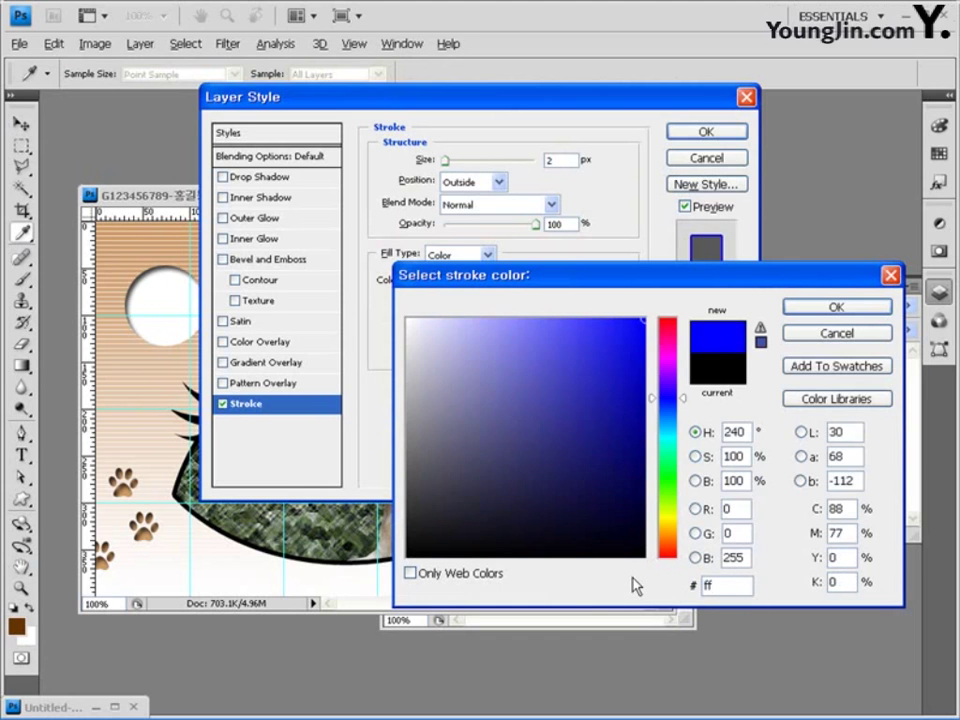
pyautogui.write('6666')
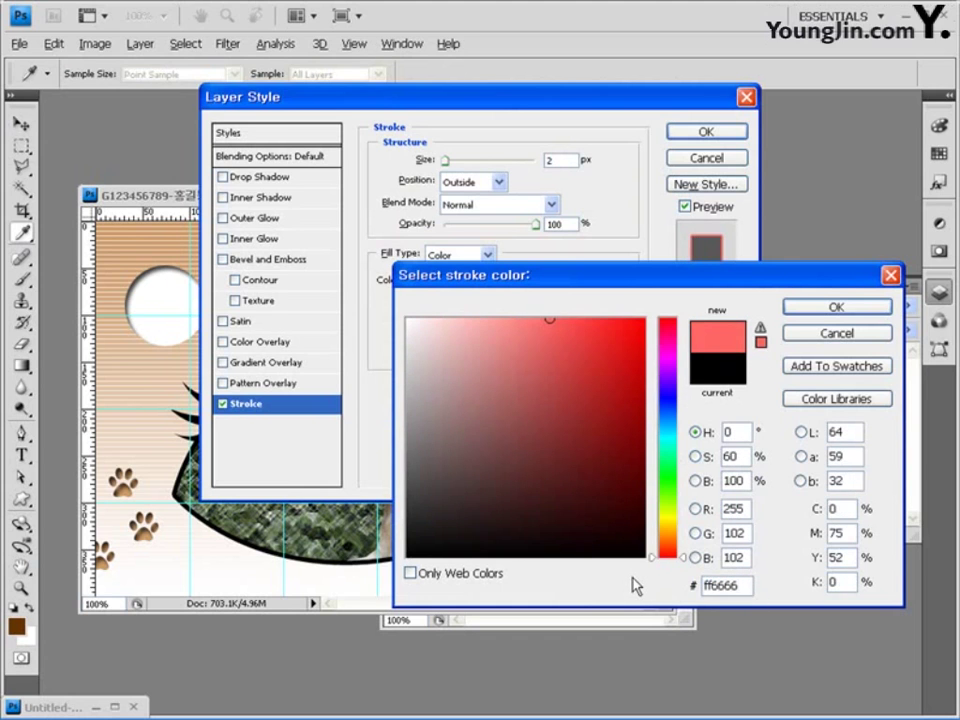
pyautogui.click(845, 310)
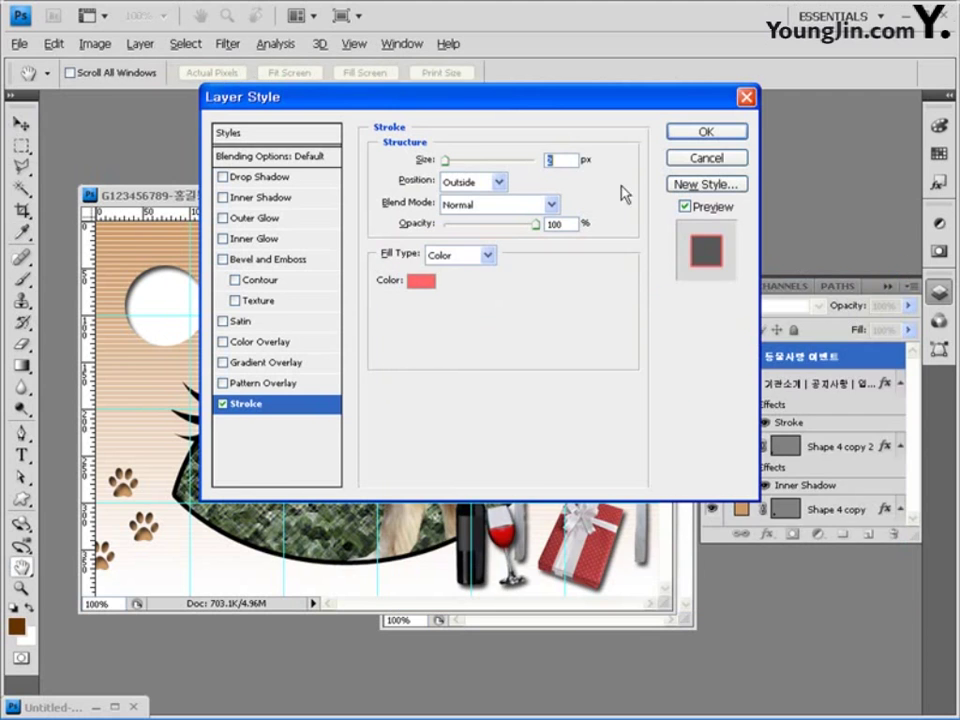
pyautogui.click(707, 132)
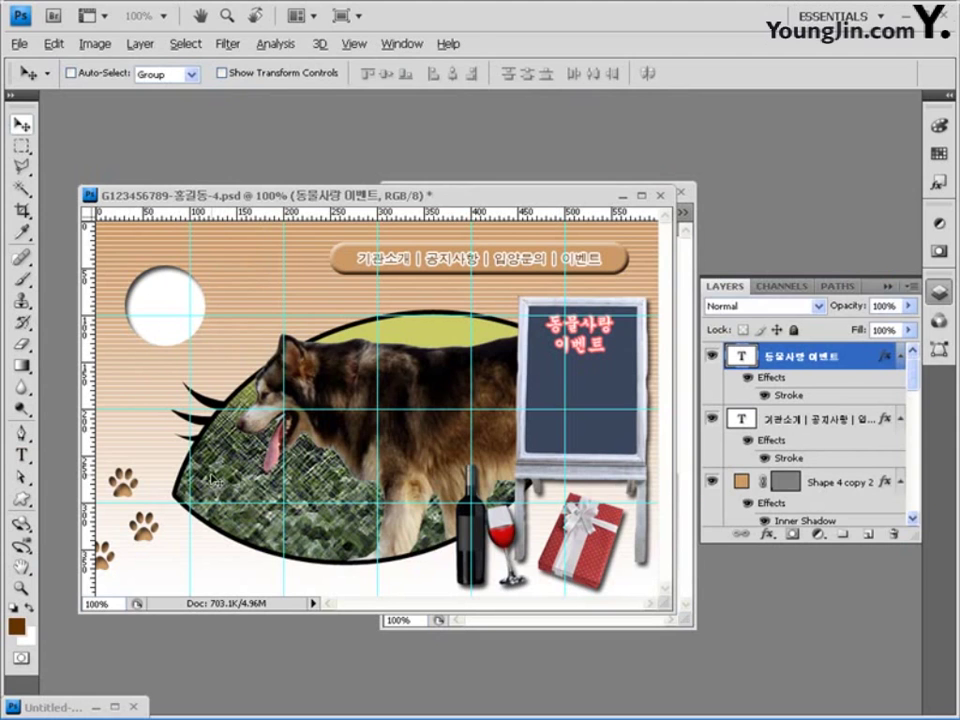
# - Add the centered four-line text "우리사회 곳곳에 동물사랑의 씨앗을 뿌려주세요." below the chalkboard heading in 돋움, 14 pt, black
pyautogui.click(20, 456)
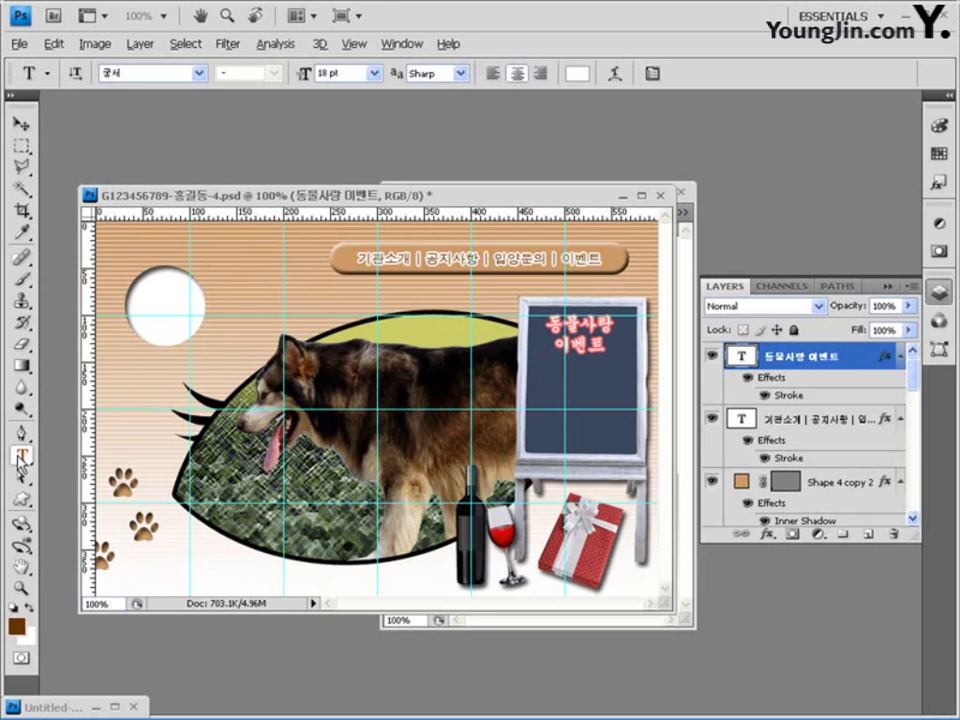
pyautogui.click(566, 383)
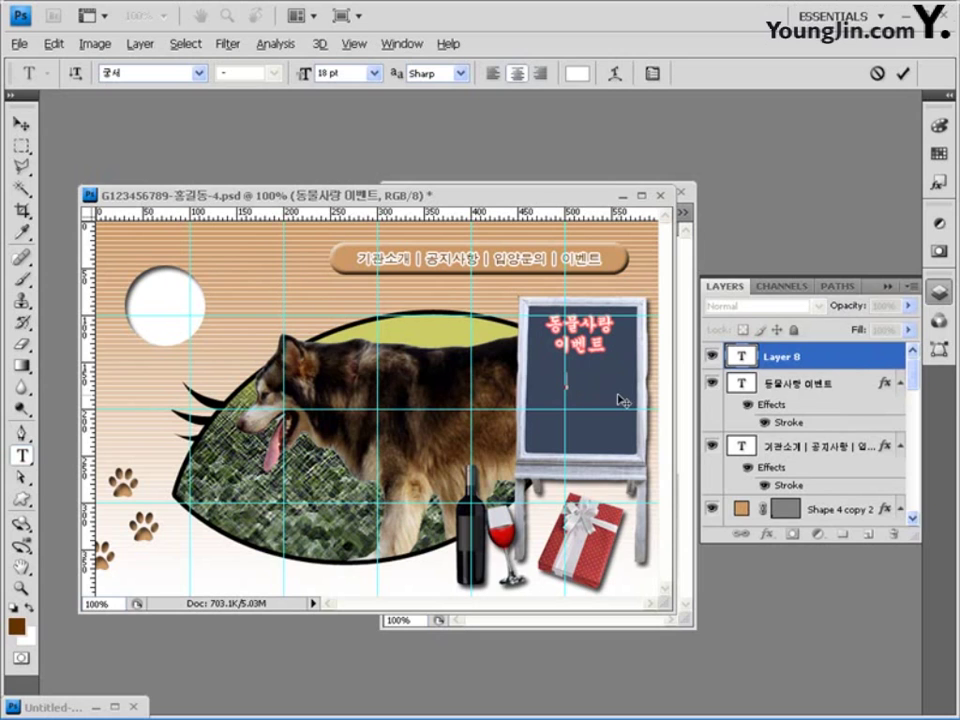
pyautogui.click(426, 377)
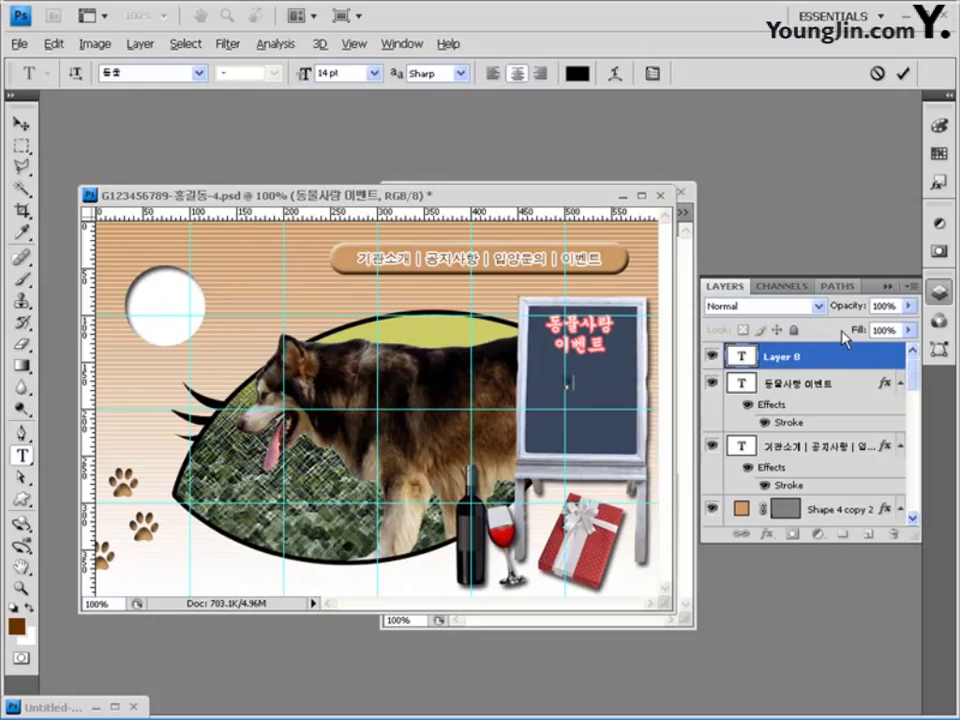
pyautogui.write('우리시의 공공에')
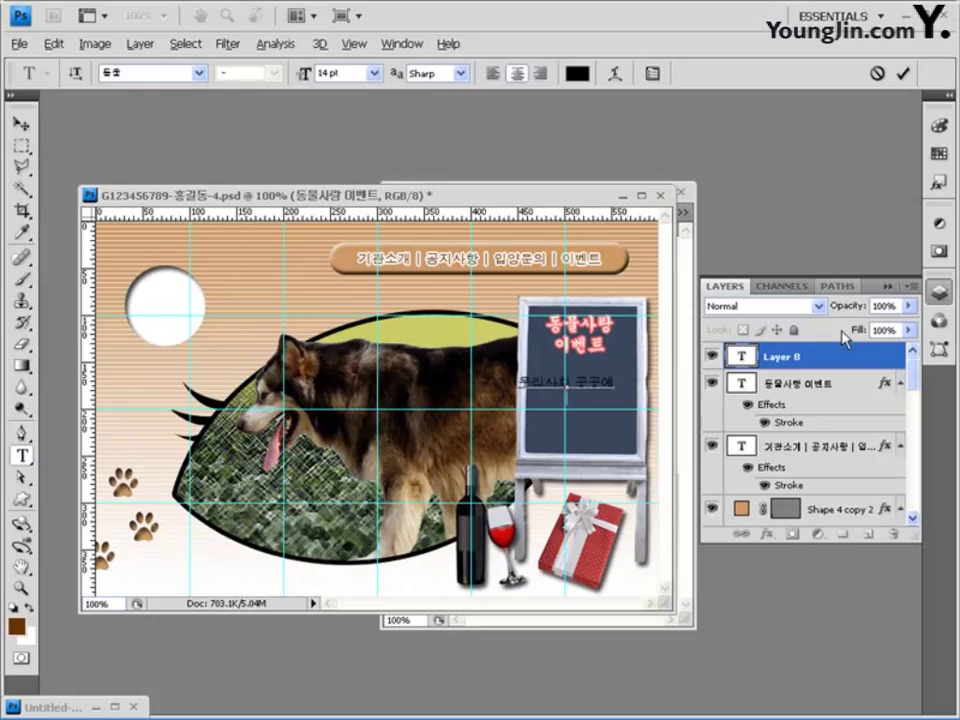
pyautogui.write('동물사랑의 씨앗을 뿌려주세요')
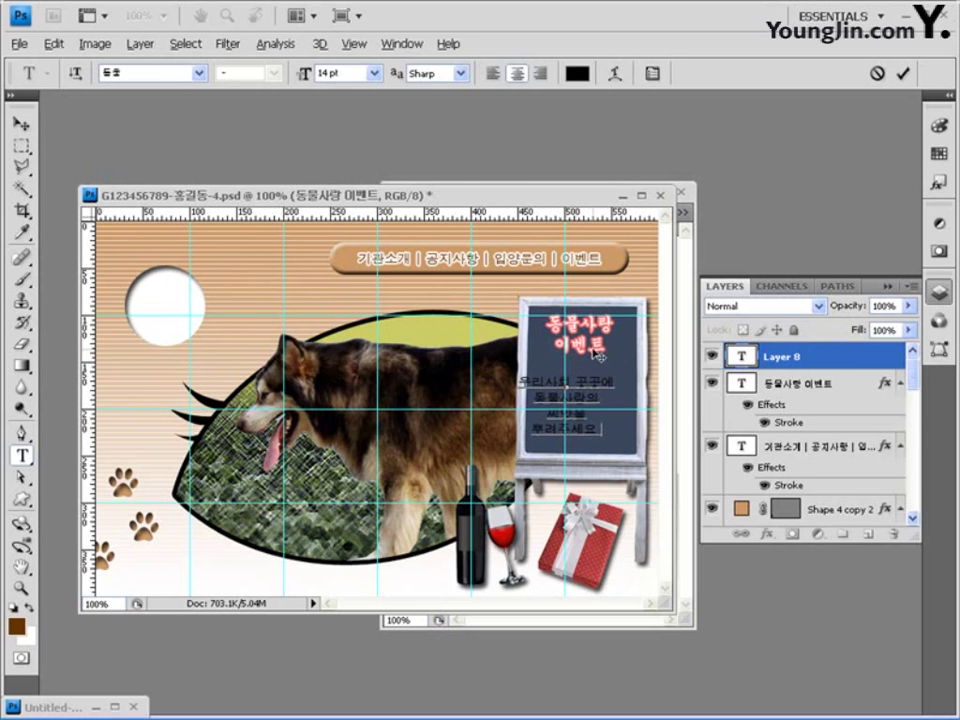
pyautogui.click(20, 122)
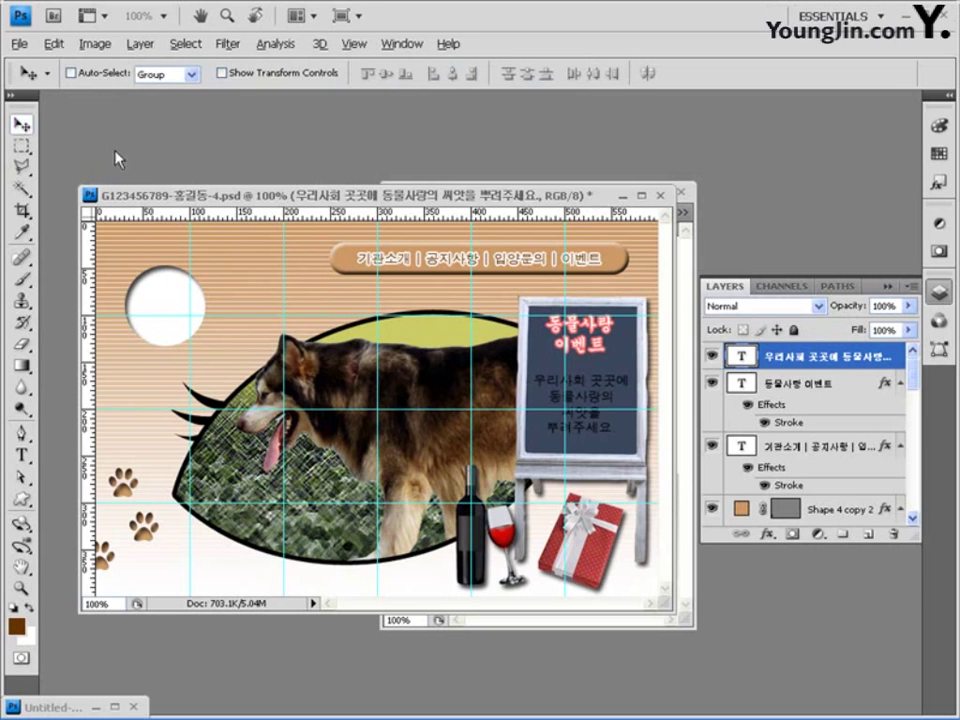
# - Apply a 2 px outside Stroke in white to the four-line chalkboard text
pyautogui.click(768, 534)
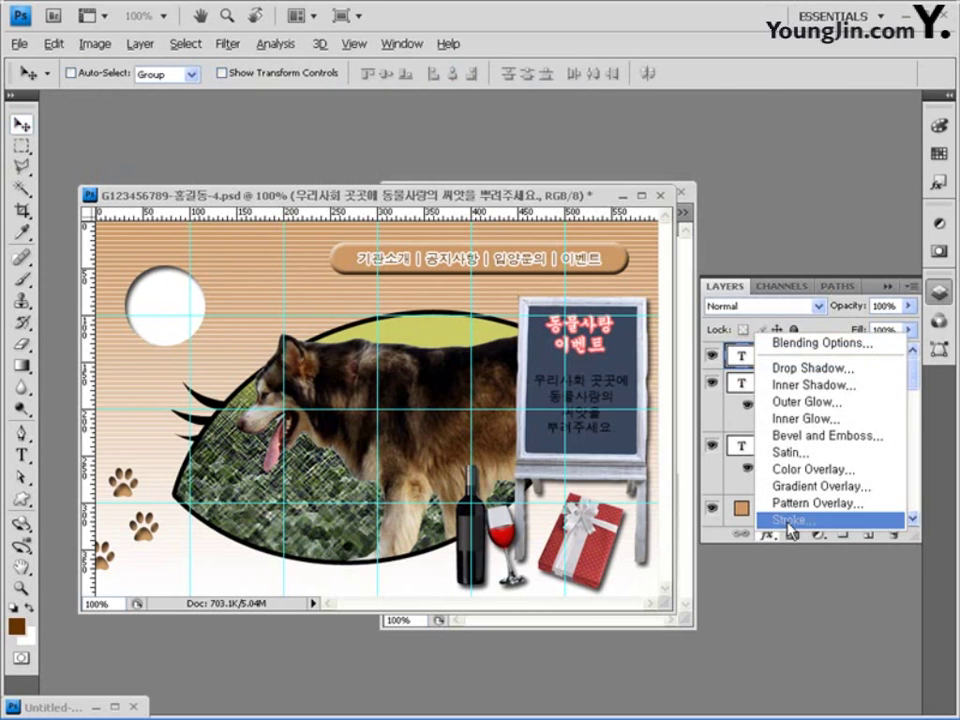
pyautogui.click(790, 516)
pyautogui.write('2')
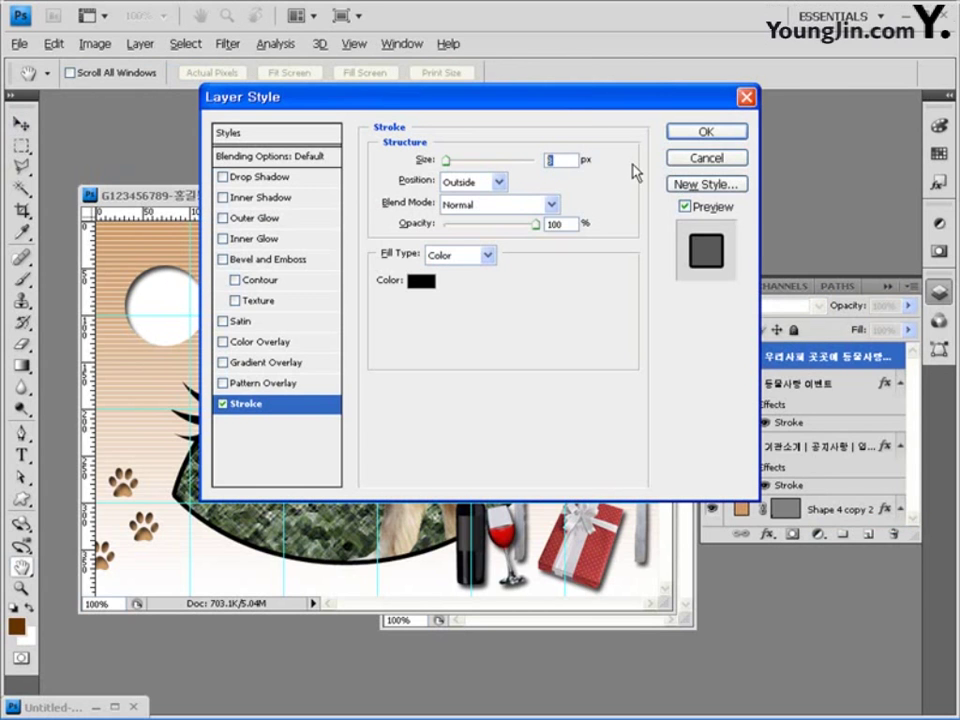
pyautogui.click(420, 281)
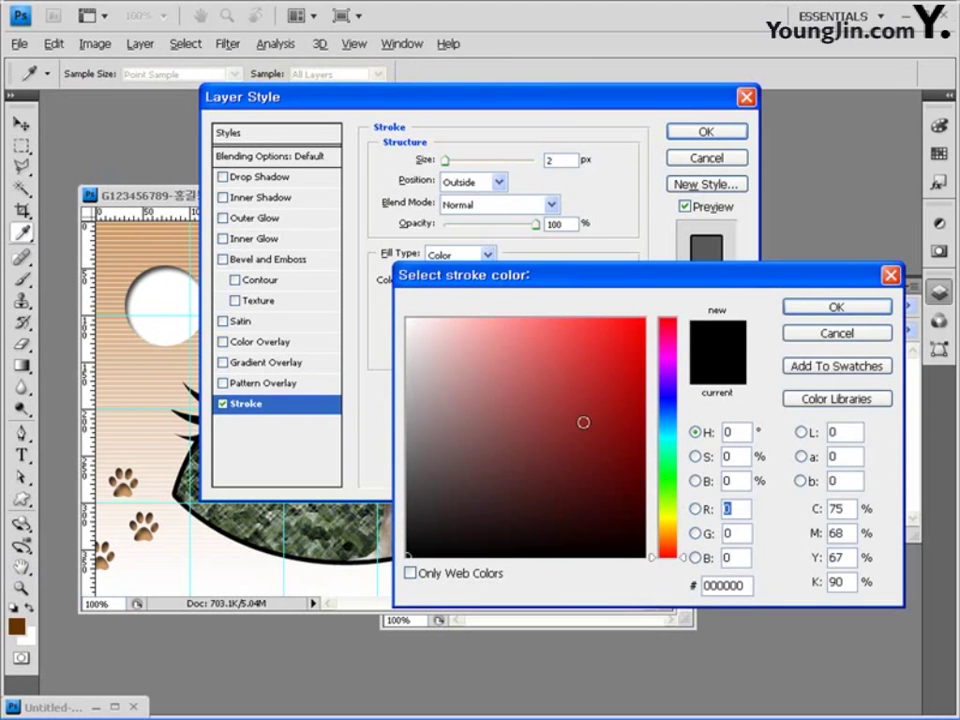
pyautogui.click(409, 320)
pyautogui.click(836, 306)
pyautogui.click(706, 132)
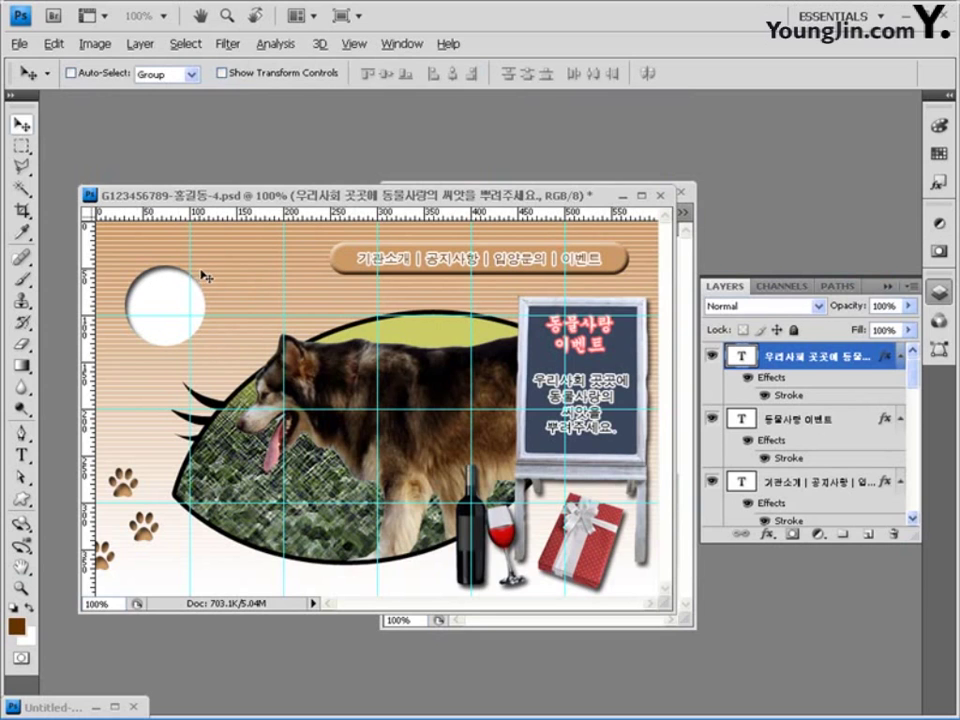
# - Add the centered two-line text "반려동물 협회" on the white circle in 궁서, 20 pt, black
pyautogui.click(22, 457)
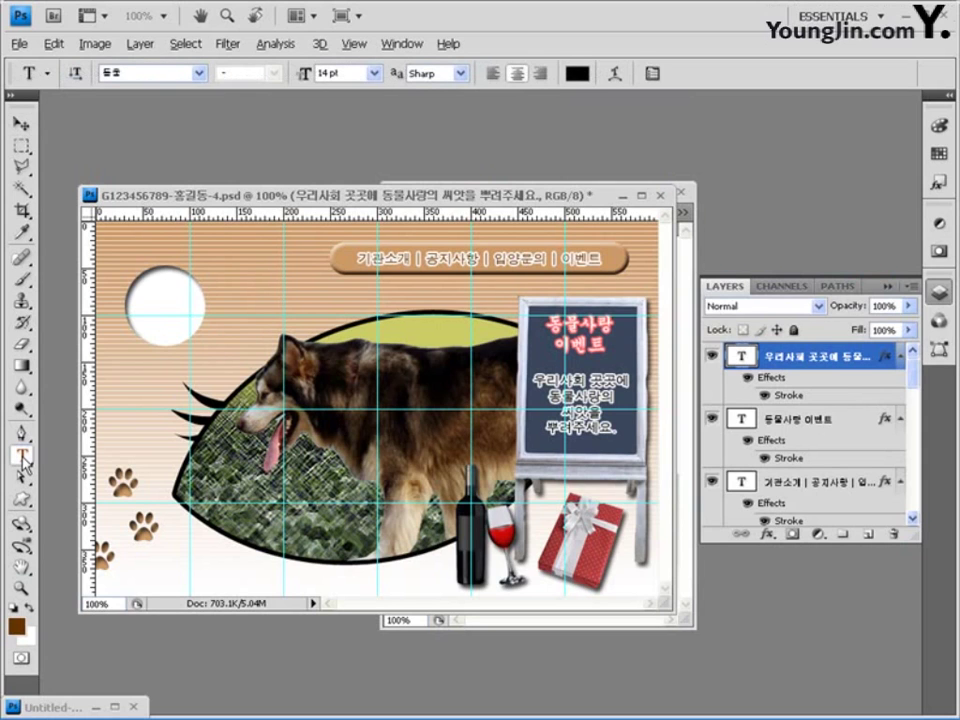
pyautogui.click(161, 296)
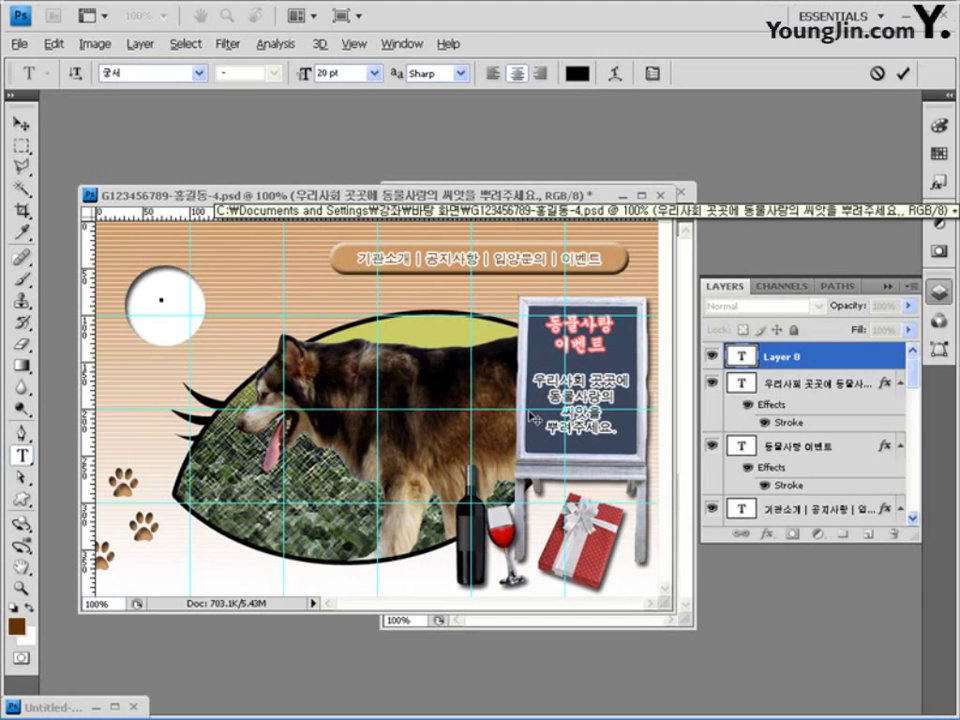
pyautogui.write('ㅏ')
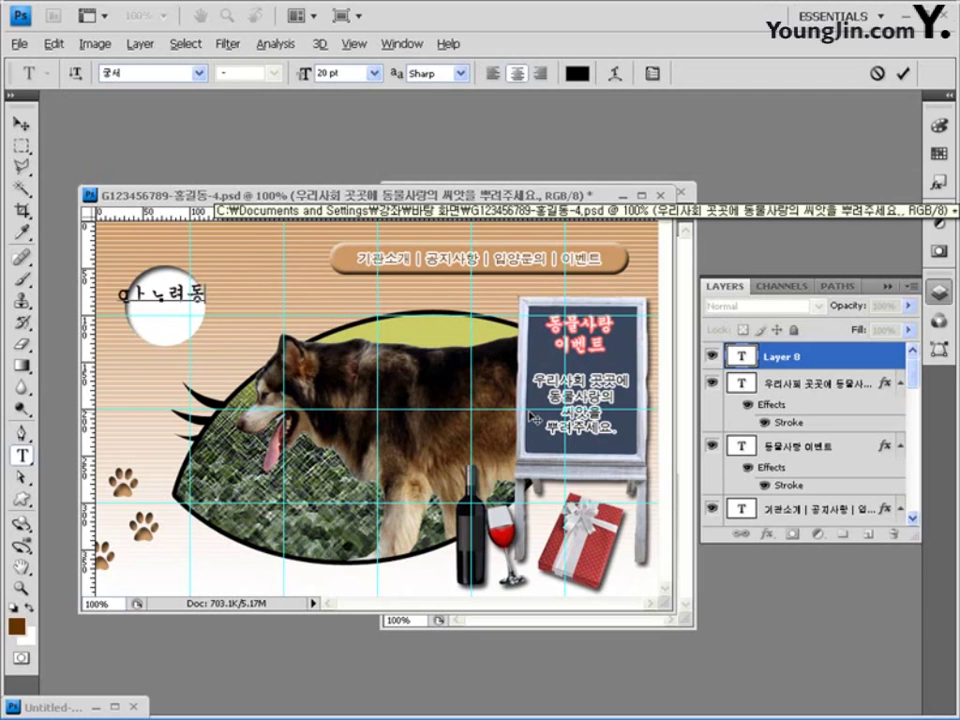
pyautogui.press('BackSpace')
pyautogui.press('BackSpace')
pyautogui.write('반려')
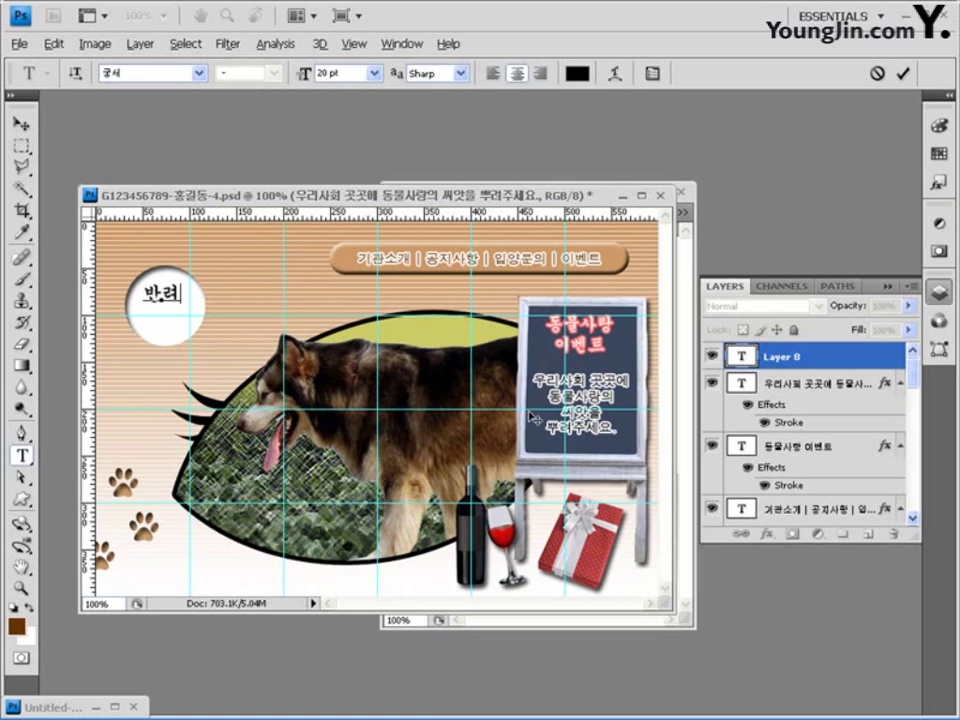
pyautogui.write('동물')
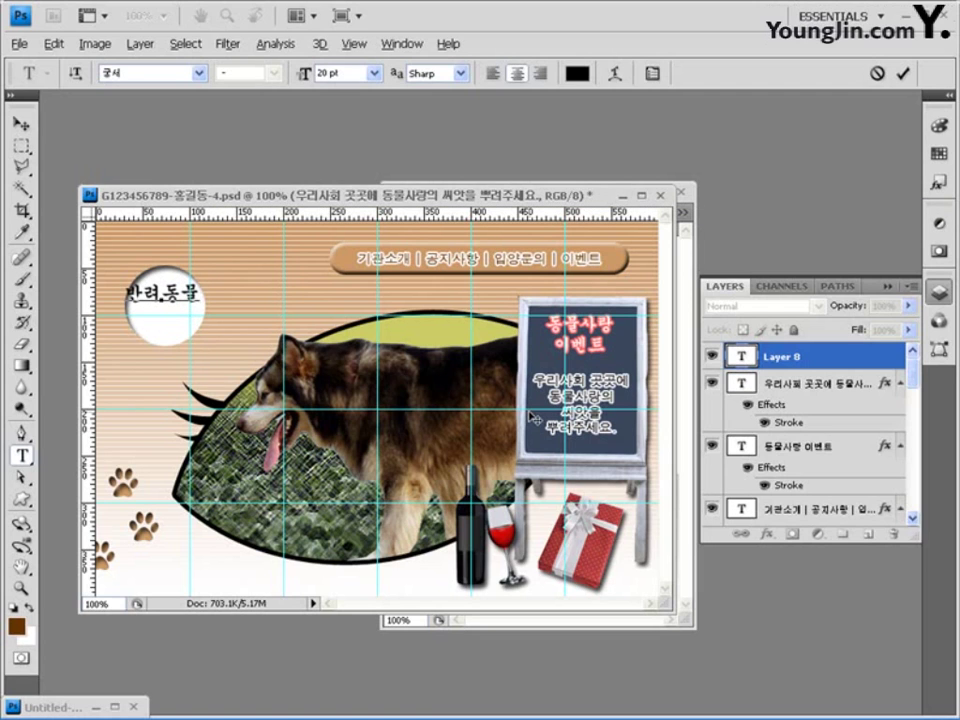
pyautogui.press('Return')
pyautogui.write('협회')
pyautogui.click(21, 124)
# - Nudge the circle text slightly down and right so it sits centered in the white circle
pyautogui.press('Down')
pyautogui.press('Down')
pyautogui.press('Down')
pyautogui.press('Down')
pyautogui.press('Down')
pyautogui.press('Down')
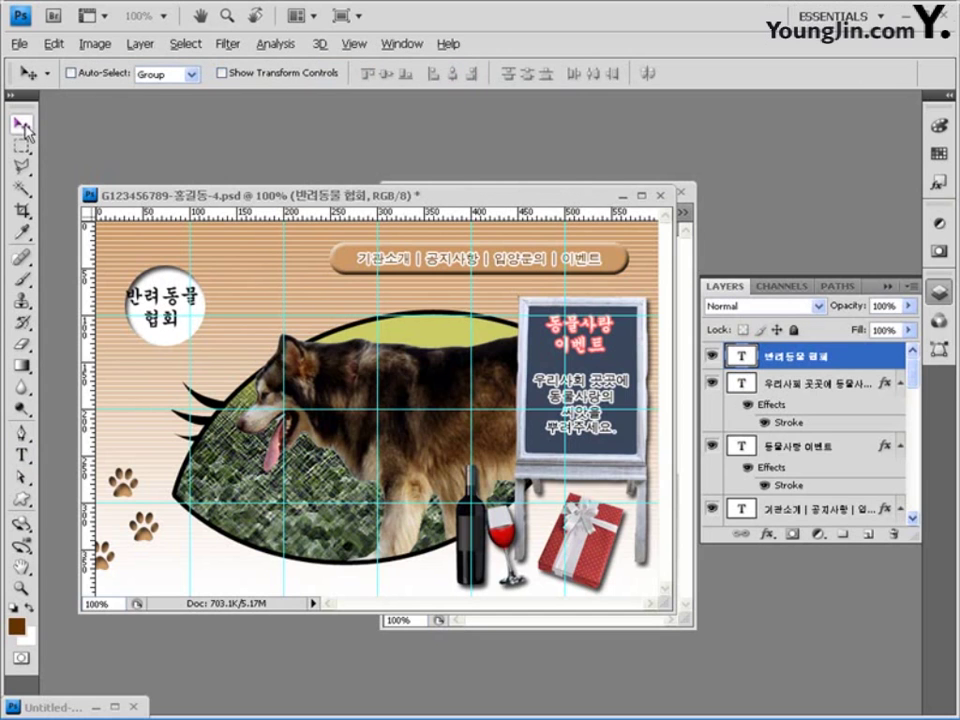
pyautogui.press('Down')
pyautogui.press('Down')
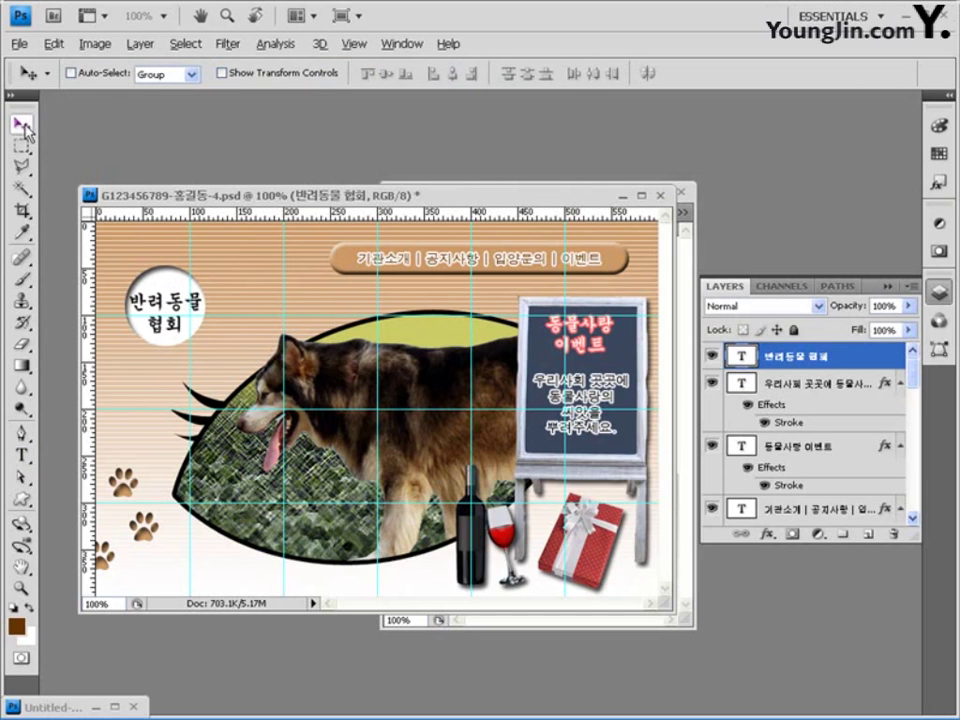
pyautogui.press('Down')
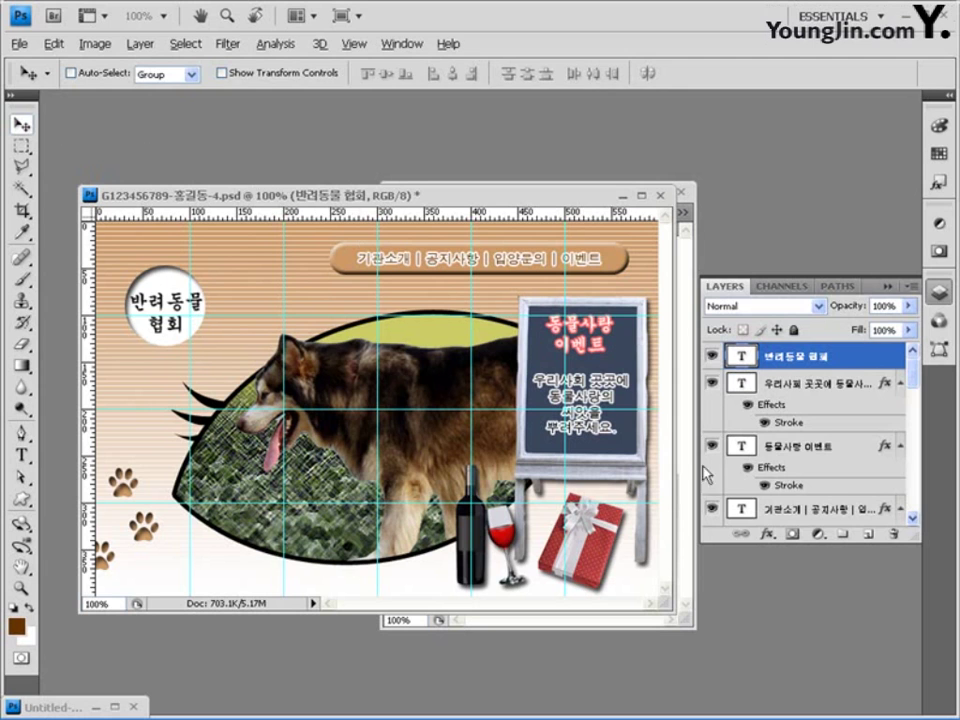
# - Add a linear Gradient Overlay to the "반려동물 협회" text and set its starting colour stop to #290a59
pyautogui.click(771, 541)
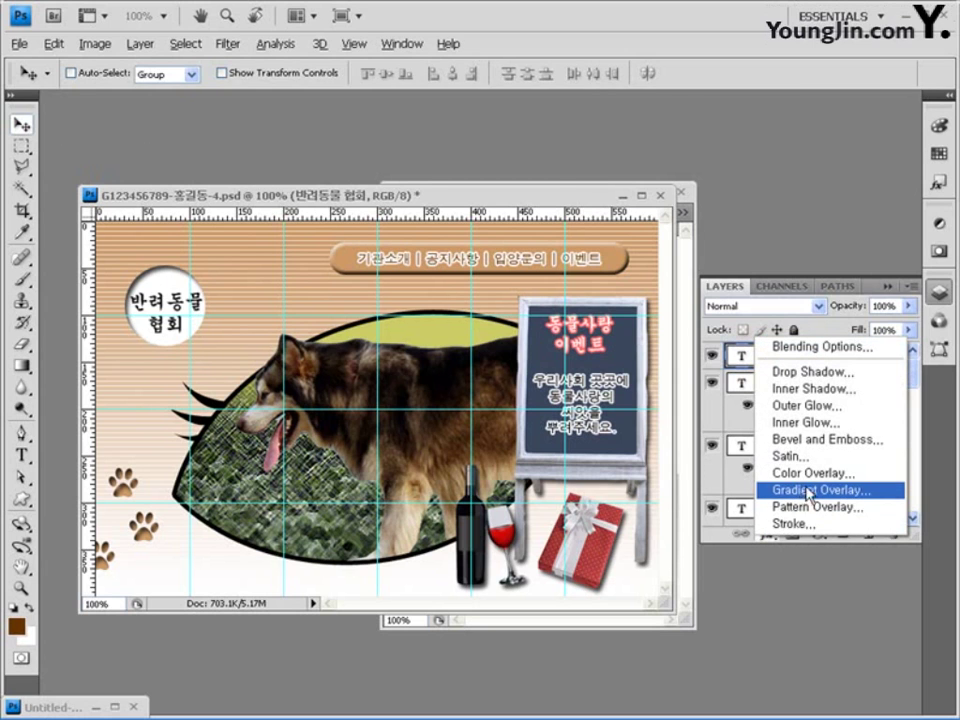
pyautogui.click(810, 492)
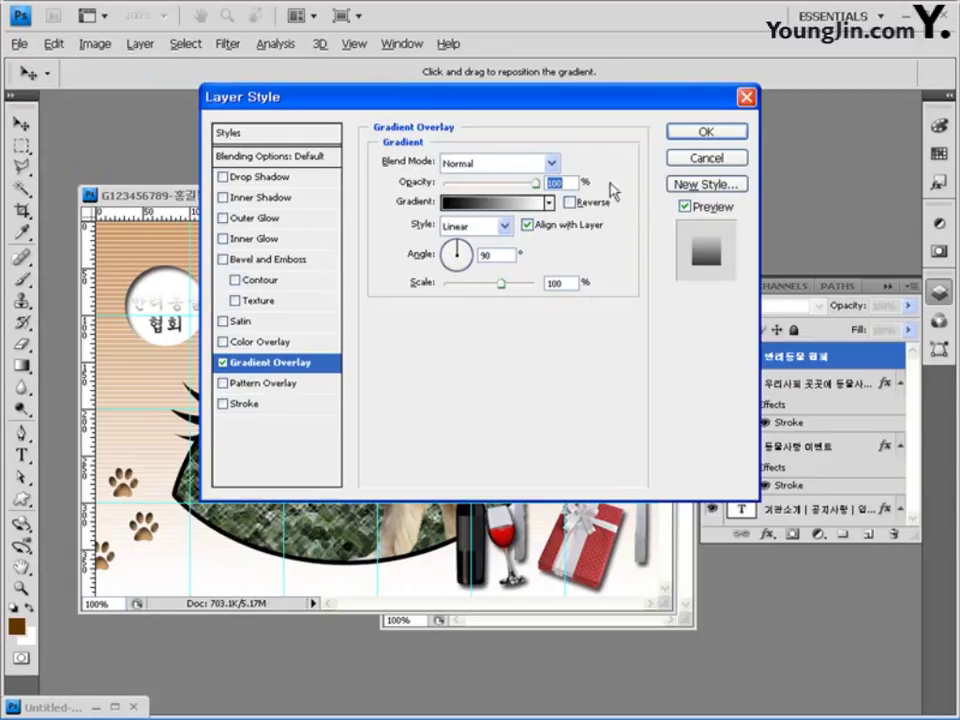
pyautogui.click(494, 206)
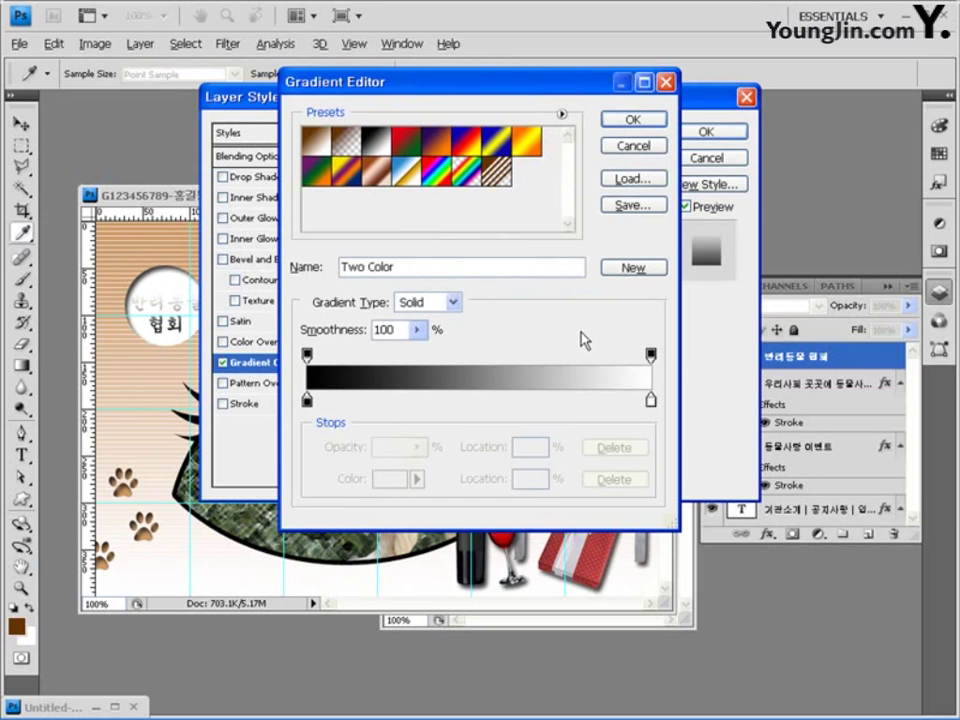
pyautogui.click(307, 401)
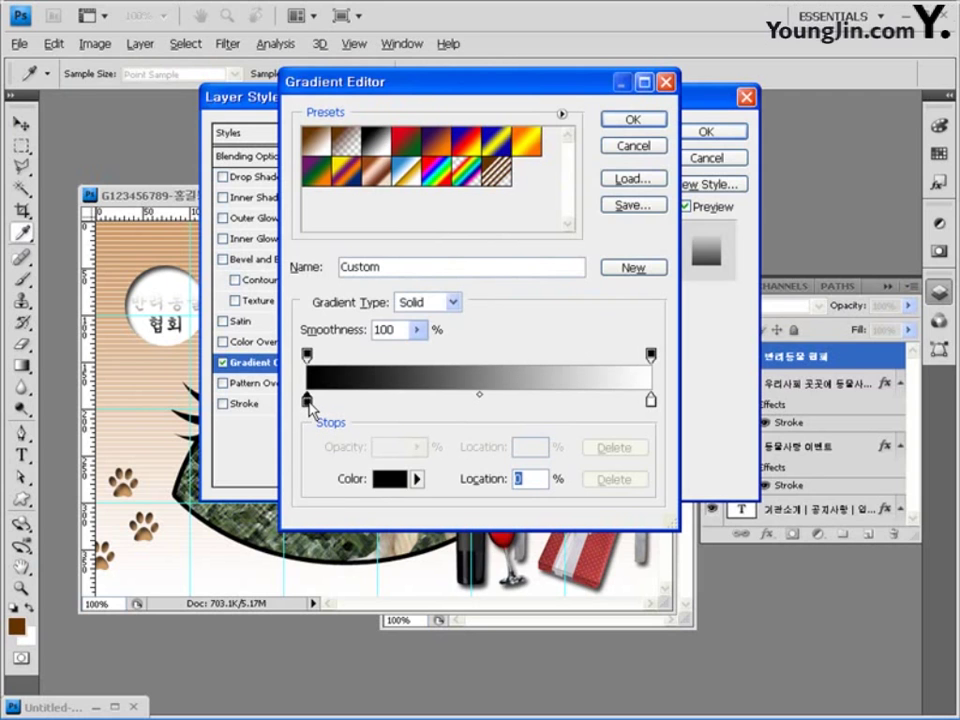
pyautogui.doubleClick(307, 401)
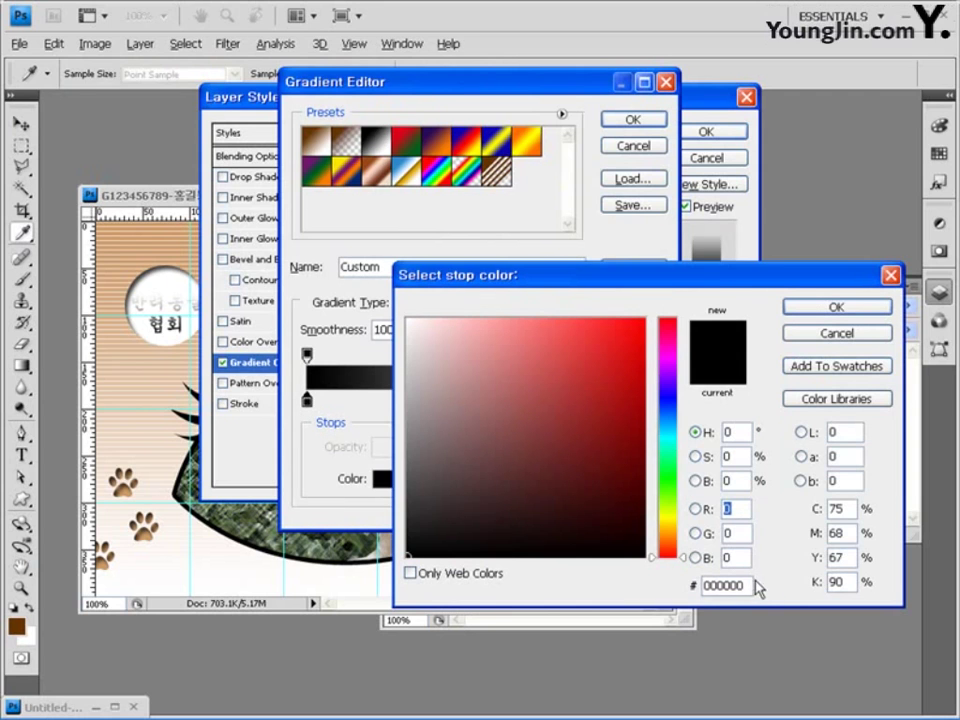
pyautogui.moveTo(750, 586); pyautogui.dragTo(607, 597)
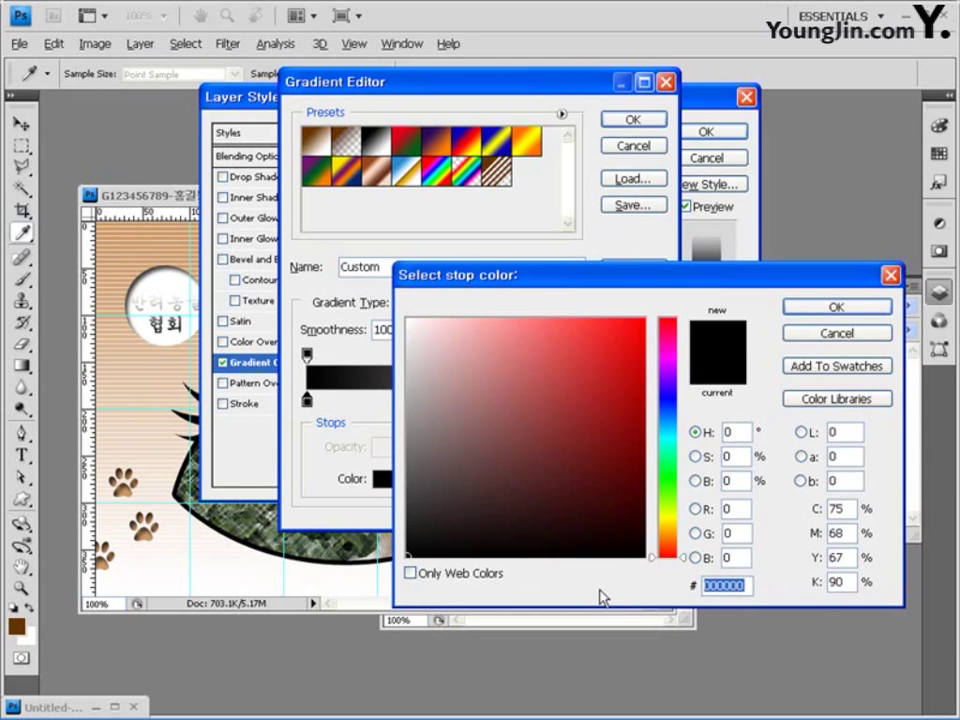
pyautogui.write('290a')
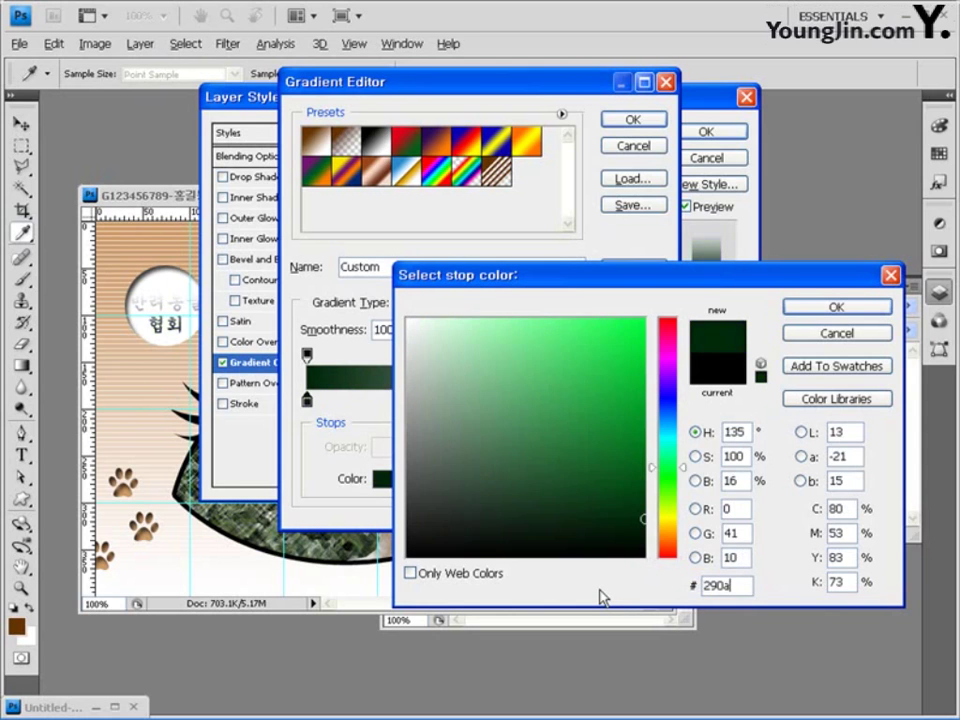
pyautogui.write('59')
pyautogui.click(829, 309)
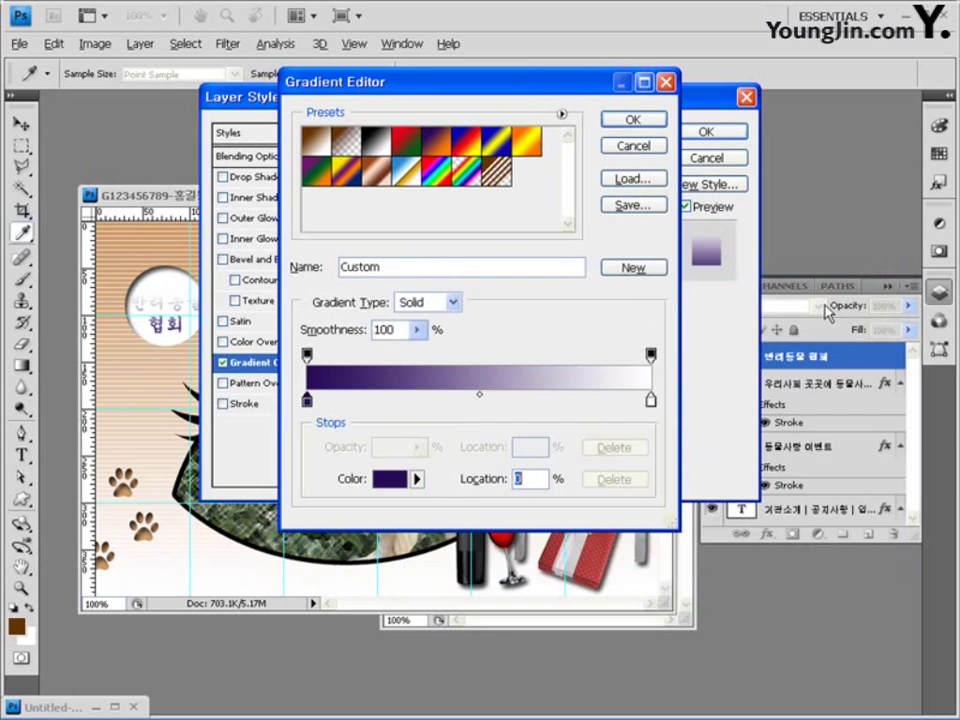
# - Set the gradient's end colour stop to #ff7c00 and apply the overlay to the circle text
pyautogui.click(651, 400)
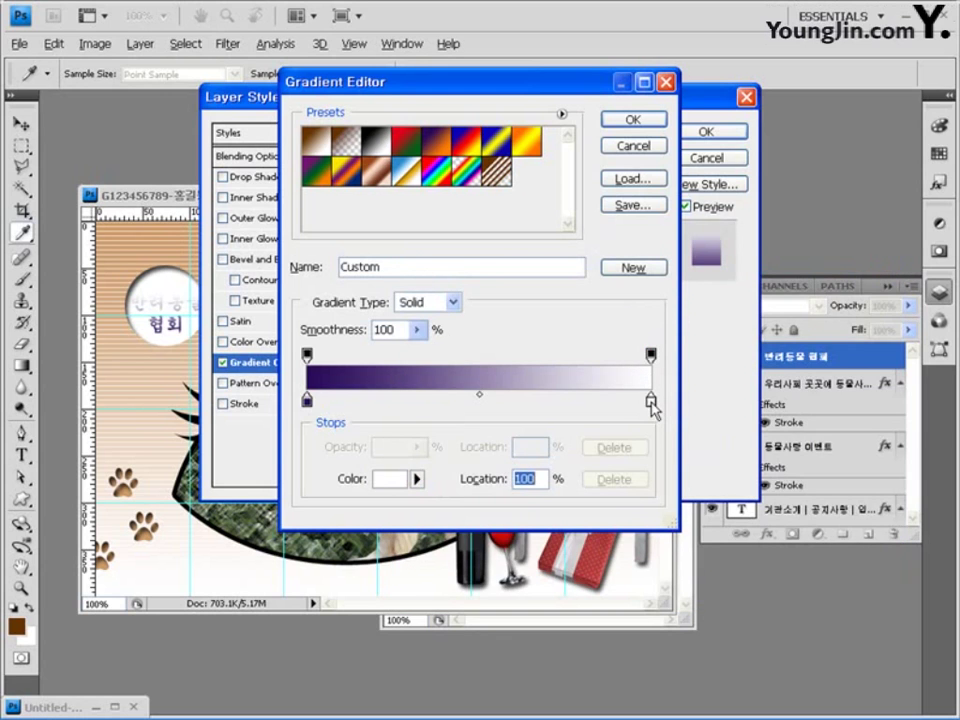
pyautogui.doubleClick(651, 400)
pyautogui.doubleClick(733, 585)
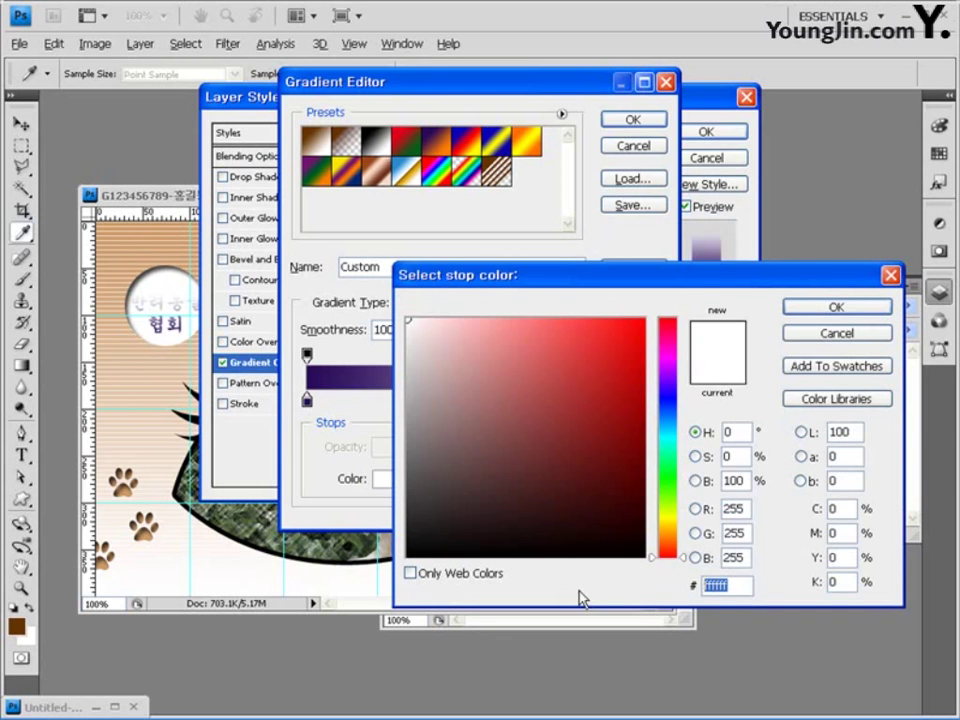
pyautogui.write('ff7c00')
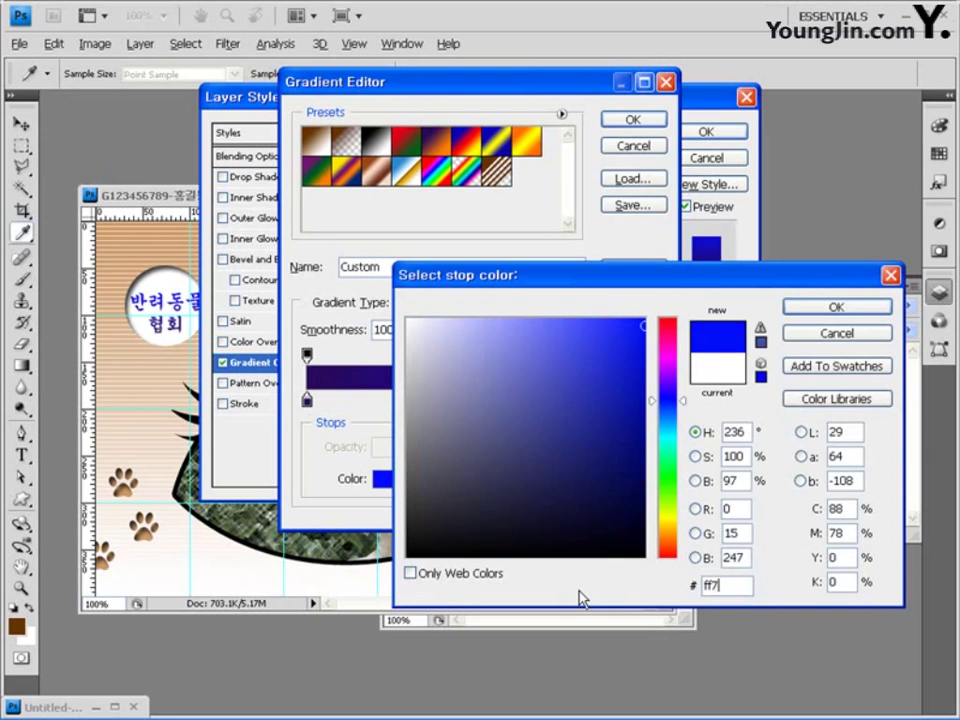
pyautogui.click(848, 309)
pyautogui.click(645, 120)
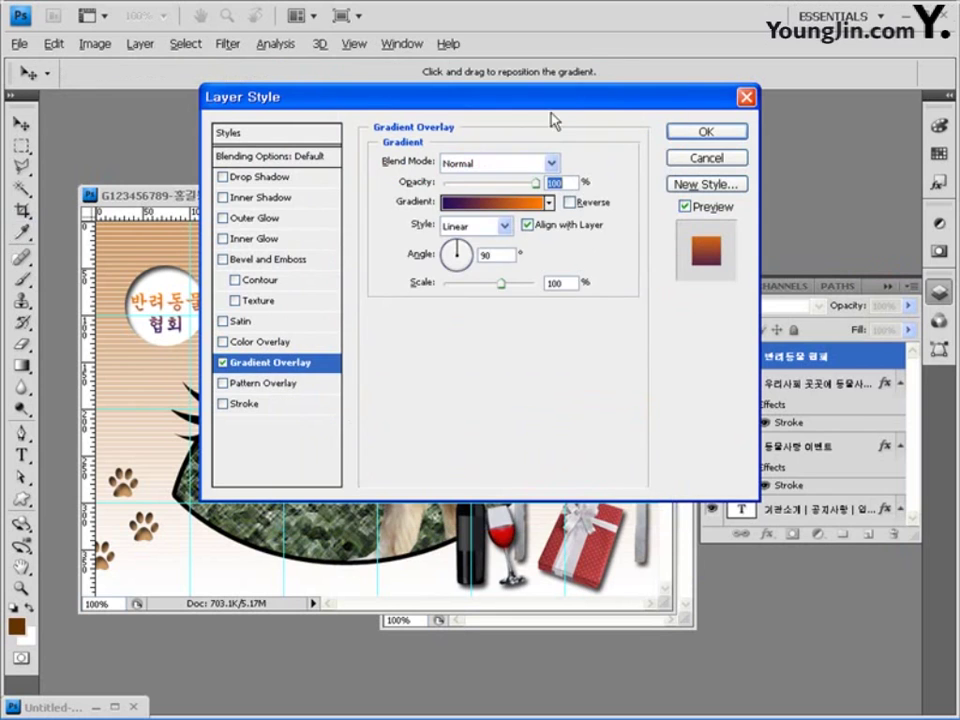
pyautogui.click(724, 134)
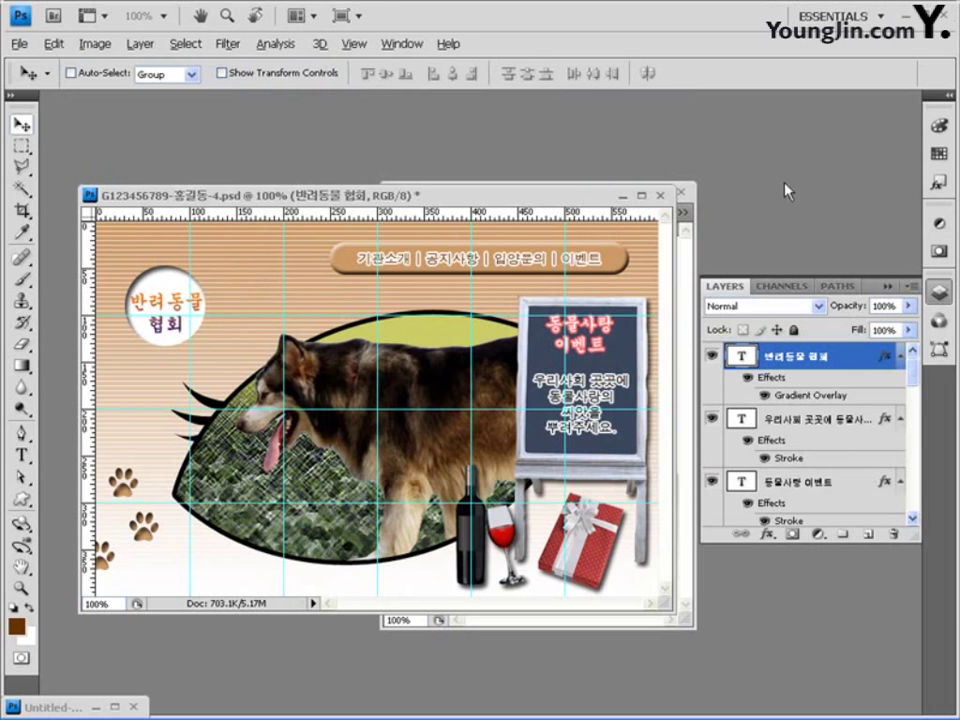
# - In 1급-37.jpg, select the green background around the balloons with the Magic Wand at tolerance 32, and invert the selection
pyautogui.moveTo(533, 197); pyautogui.dragTo(533, 248)
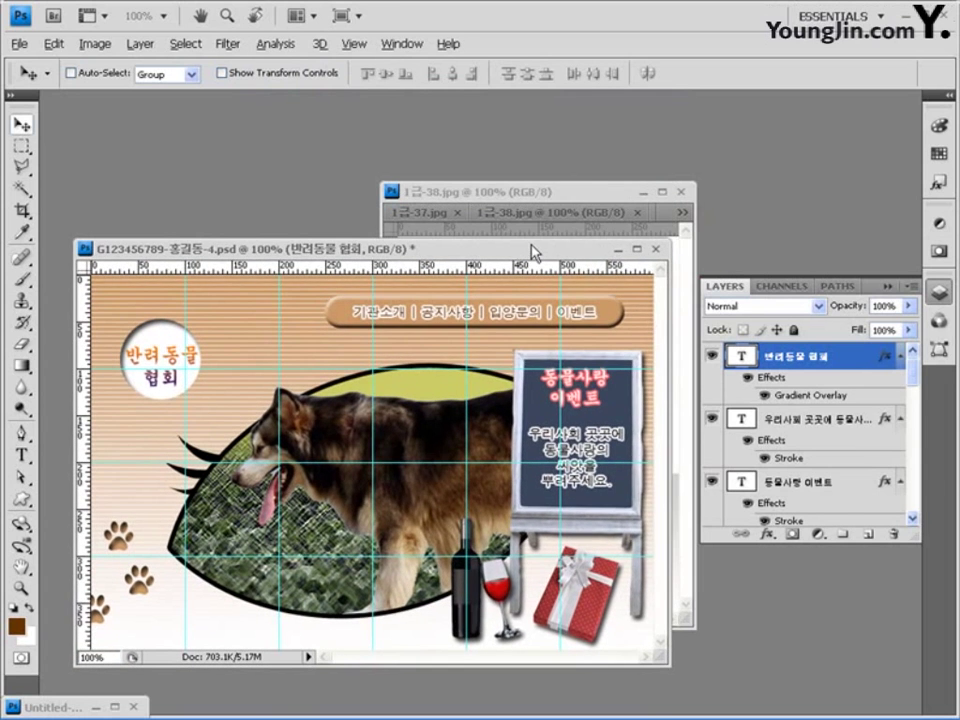
pyautogui.moveTo(591, 189); pyautogui.dragTo(623, 135)
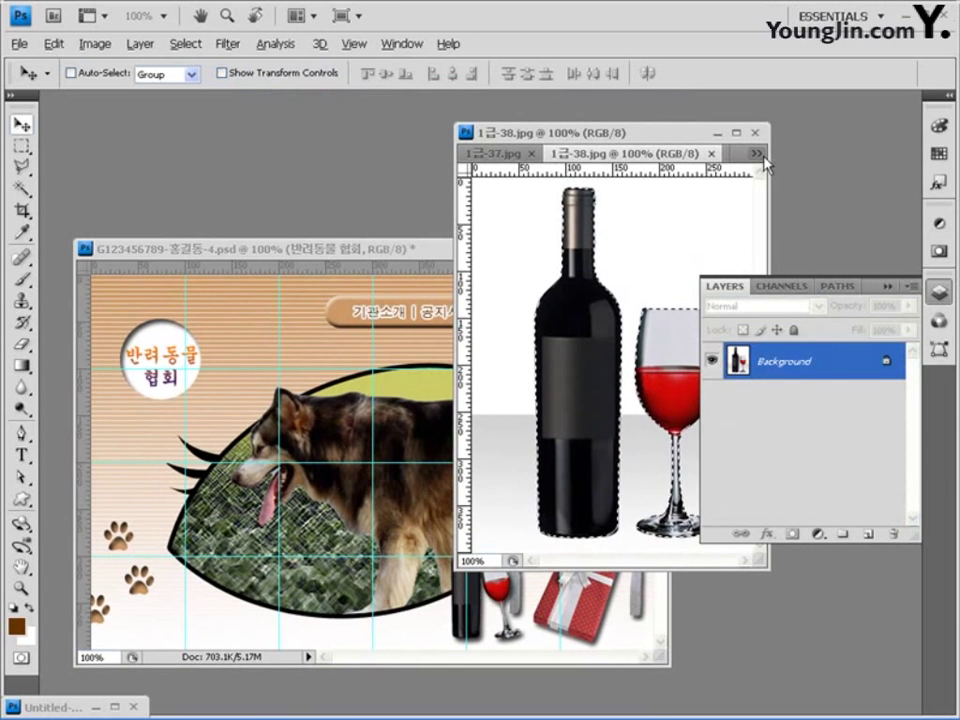
pyautogui.click(755, 153)
pyautogui.click(812, 192)
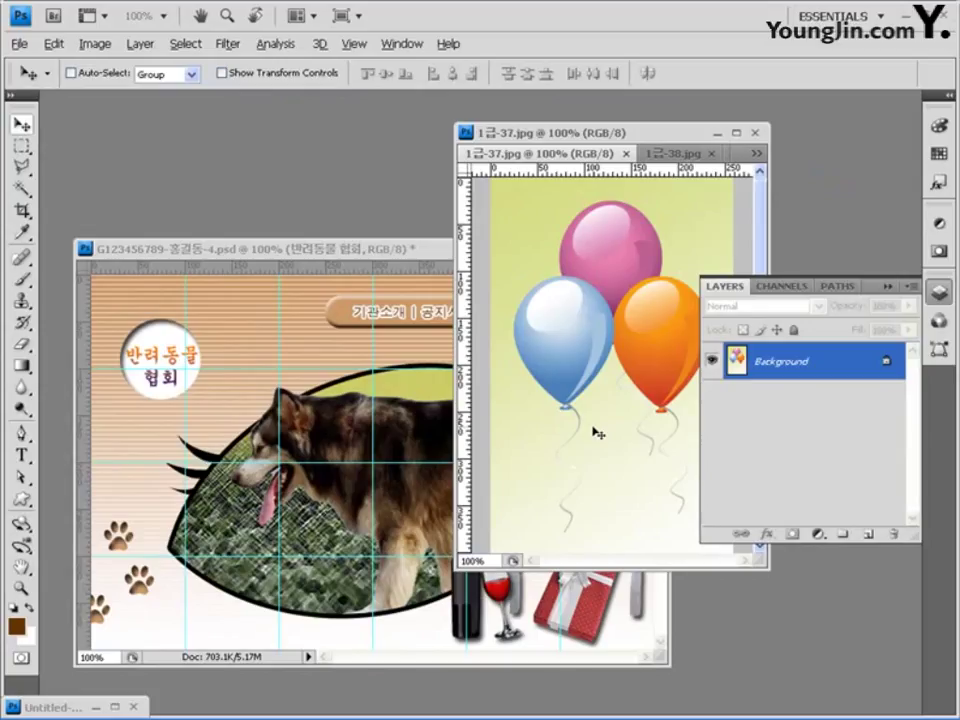
pyautogui.click(20, 189)
pyautogui.click(679, 216)
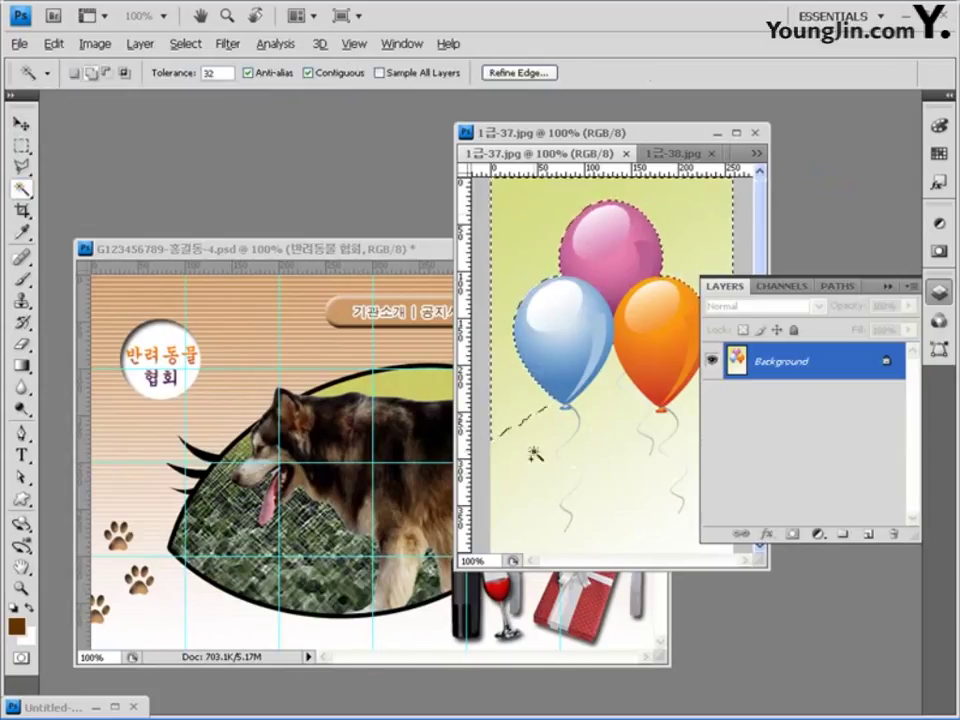
pyautogui.keyDown('shift'); pyautogui.click(679, 550); pyautogui.keyUp('shift')
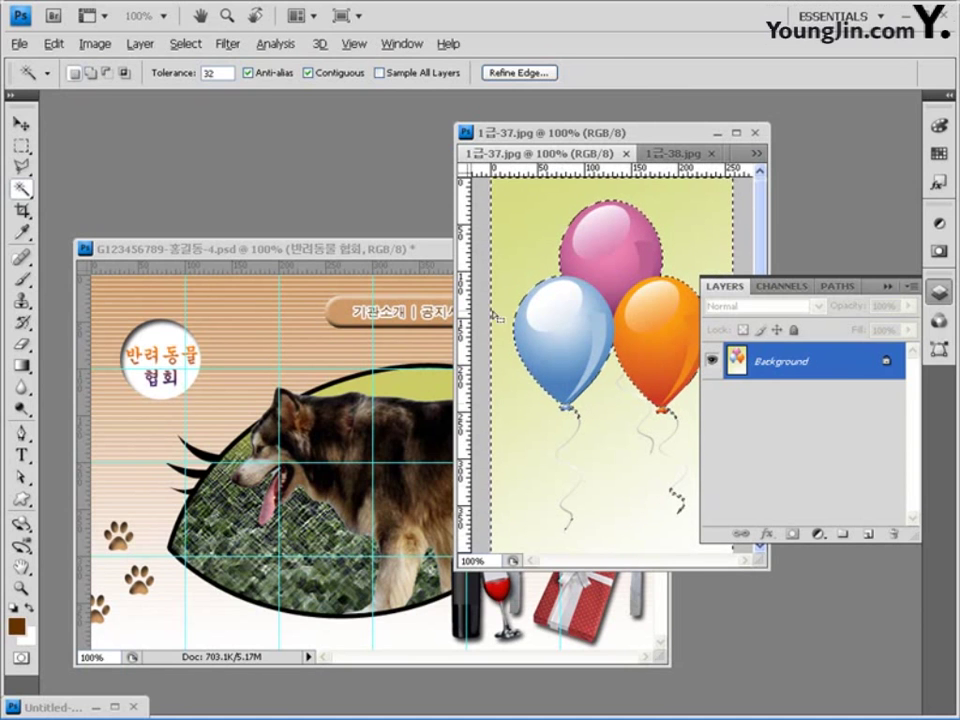
pyautogui.click(185, 43)
pyautogui.click(195, 108)
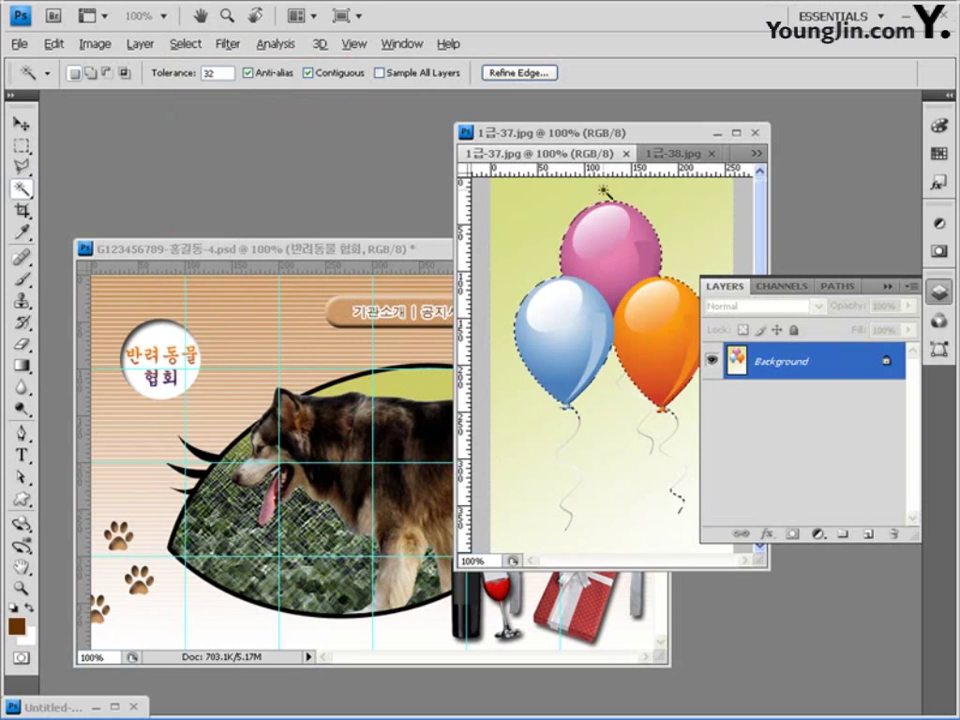
# - Add the thin balloon strings to the selection by tracing them with the Polygonal Lasso at 0 px feather
pyautogui.moveTo(610, 137); pyautogui.dragTo(425, 140)
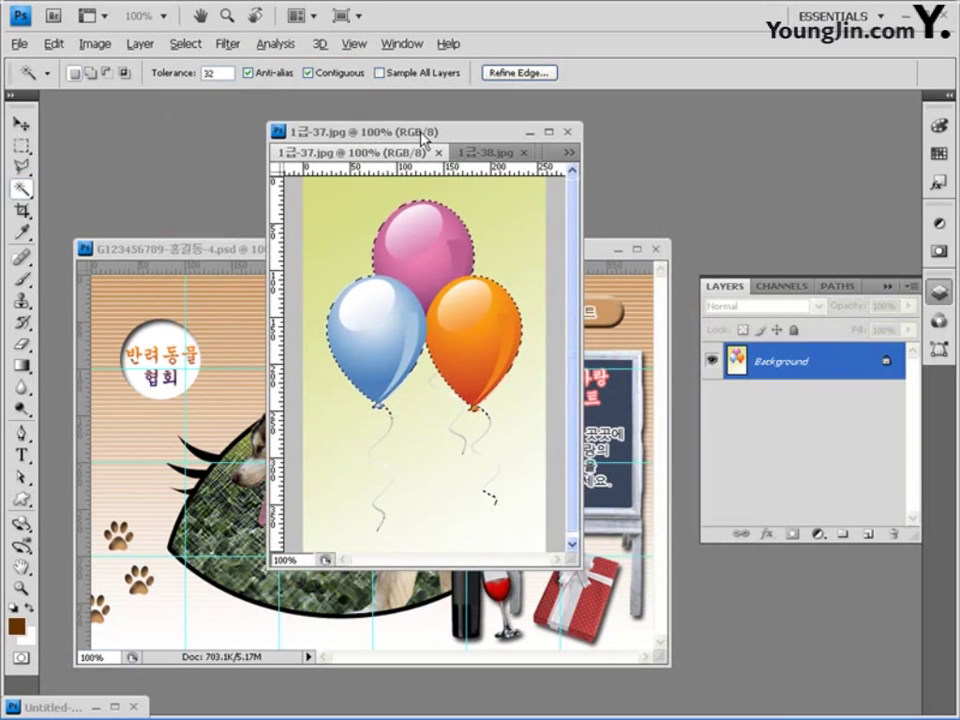
pyautogui.keyDown('ctrl'); pyautogui.keyDown('space'); pyautogui.click(461, 469); pyautogui.keyUp('space'); pyautogui.keyUp('ctrl')
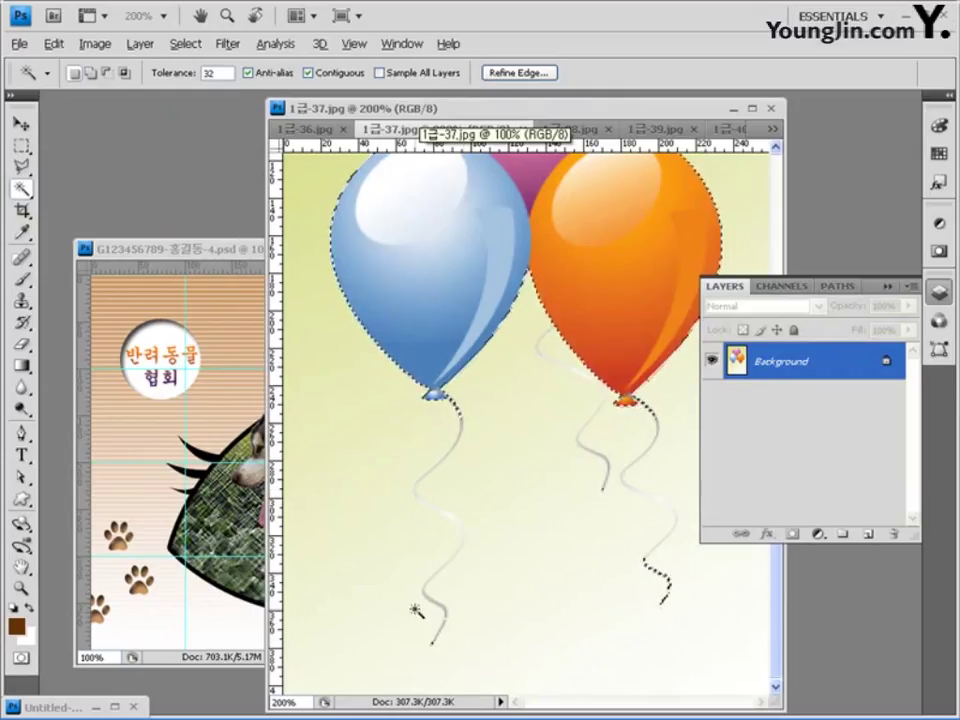
pyautogui.click(22, 168)
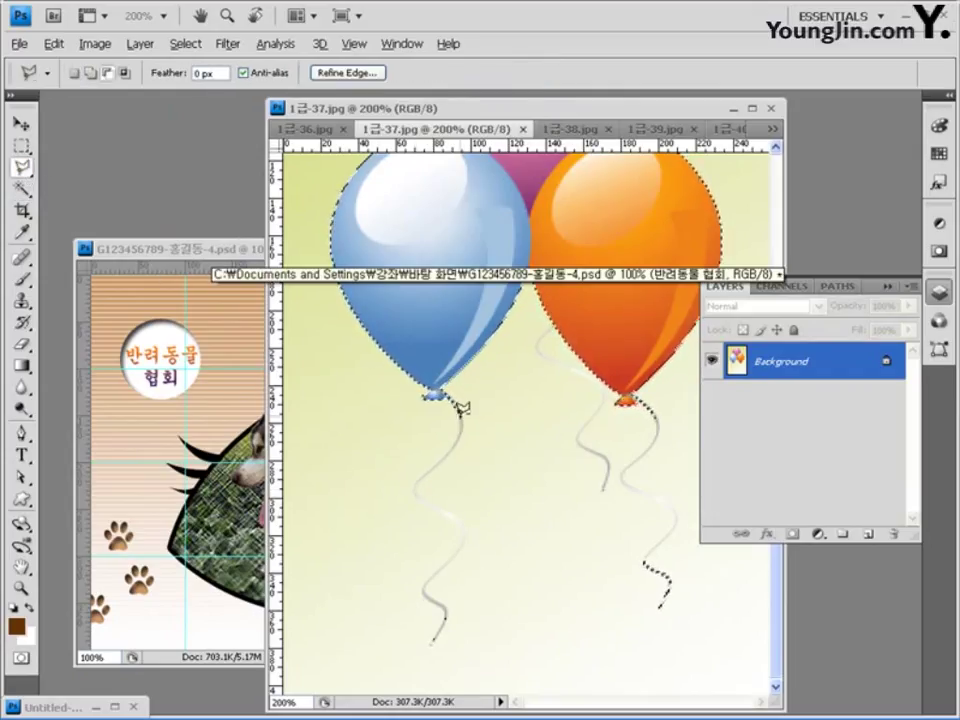
pyautogui.click(458, 404)
pyautogui.click(458, 422)
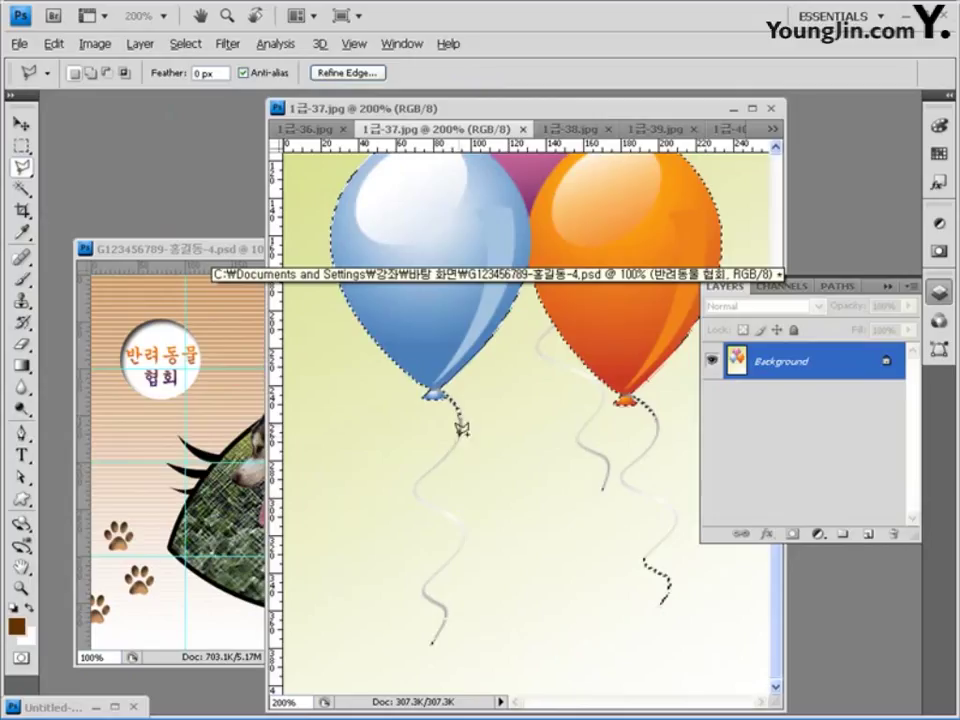
pyautogui.click(456, 436)
pyautogui.click(450, 447)
pyautogui.click(443, 461)
pyautogui.click(422, 476)
pyautogui.click(416, 495)
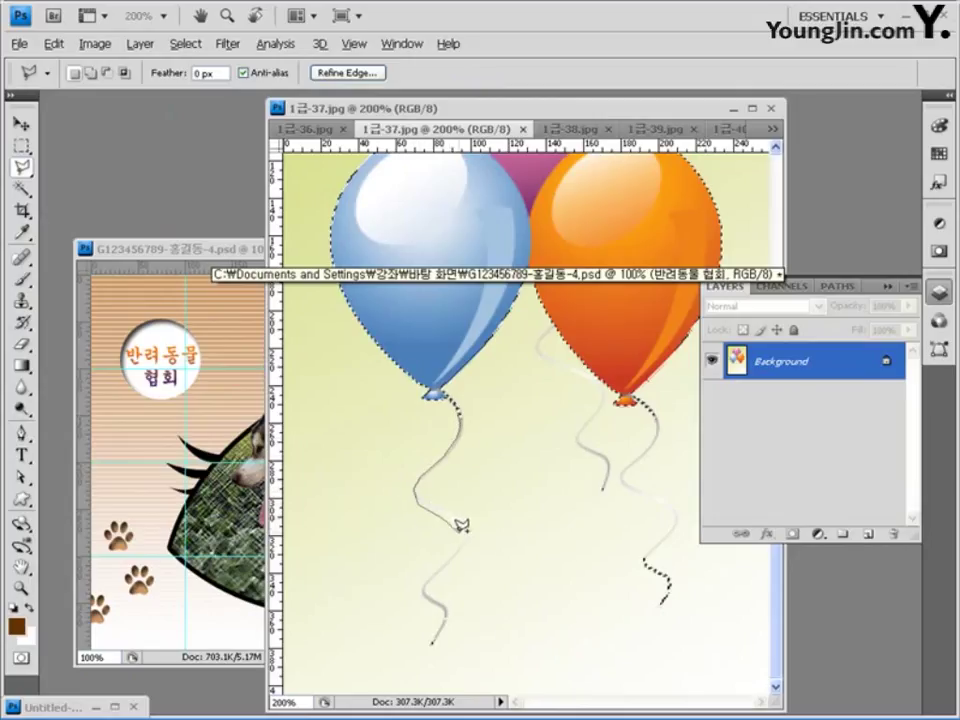
pyautogui.click(460, 541)
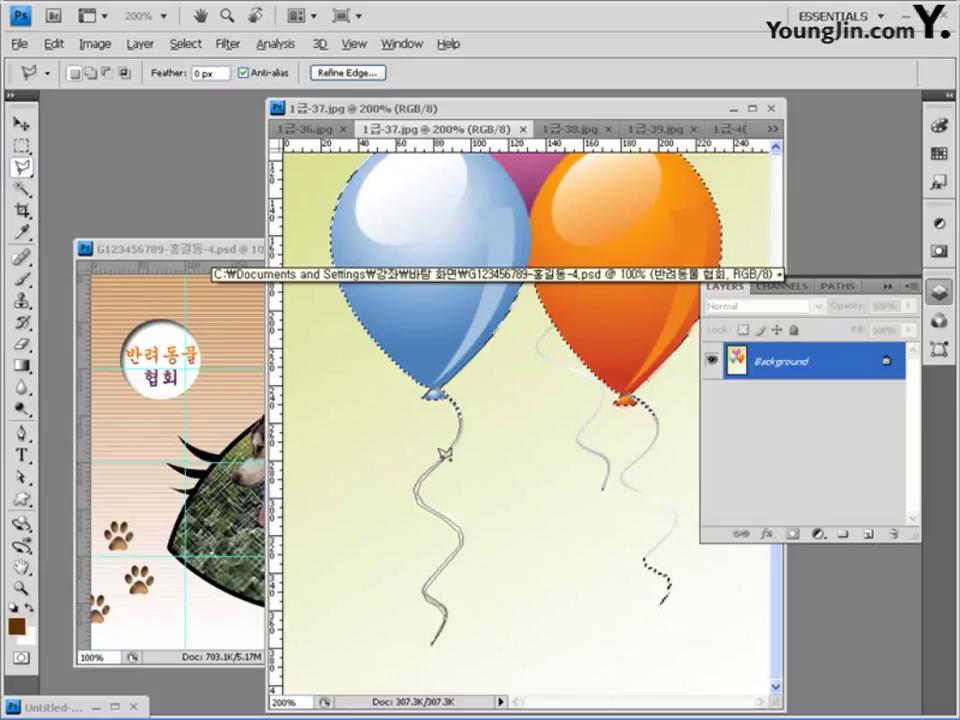
pyautogui.click(463, 408)
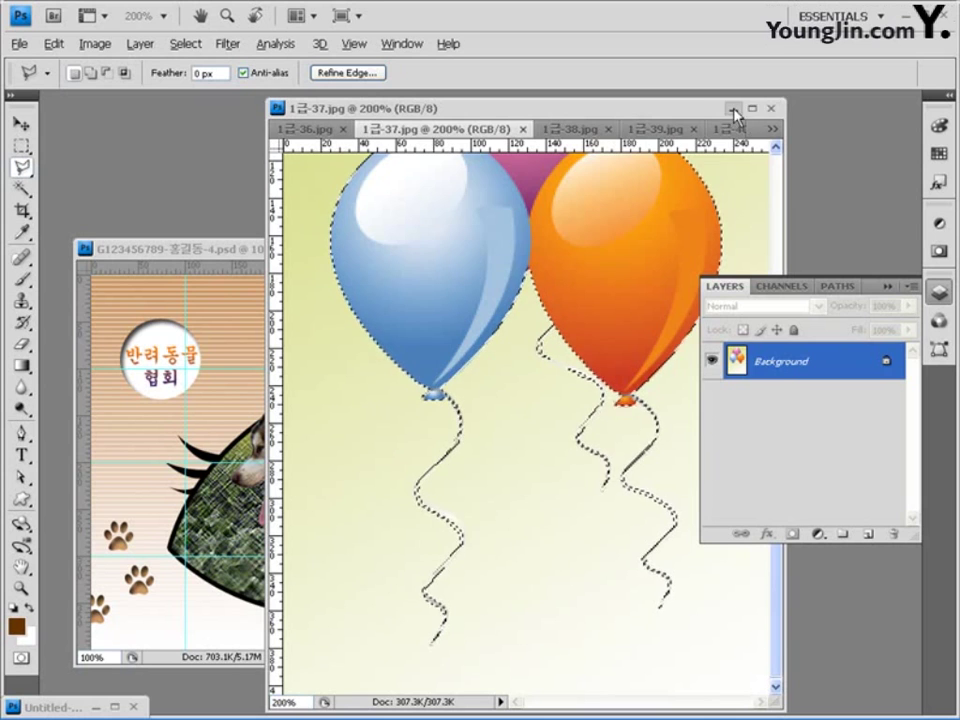
# - Paste the selected balloons into the G123456789 composite, scale them down and place them in the canvas's upper-left corner above the circle
pyautogui.click(733, 108)
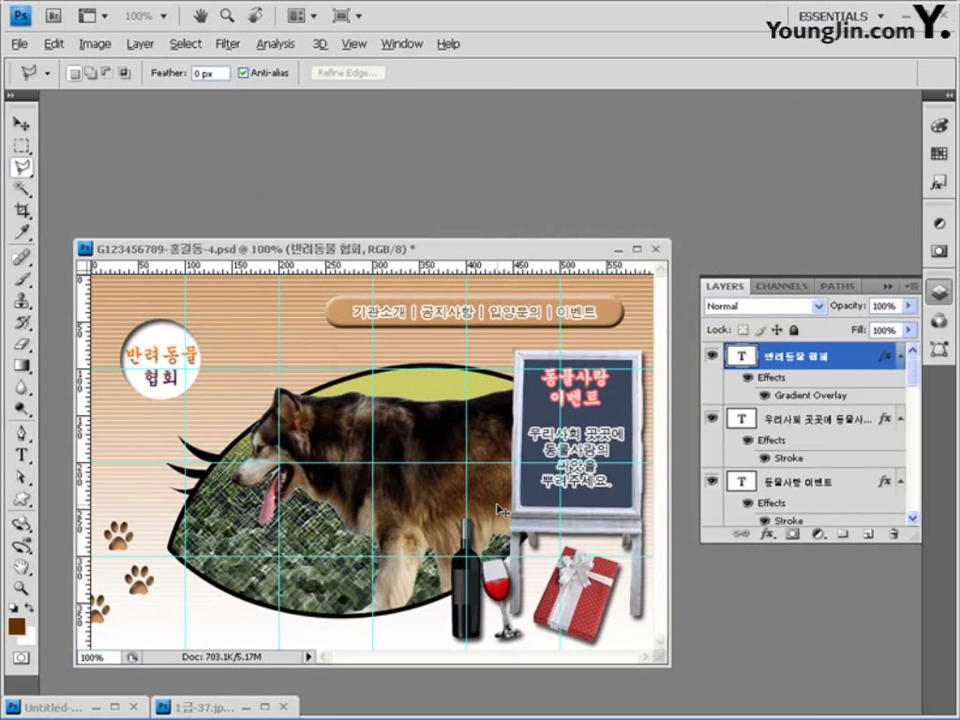
pyautogui.hotkey('ctrl', 'v')
pyautogui.click(20, 122)
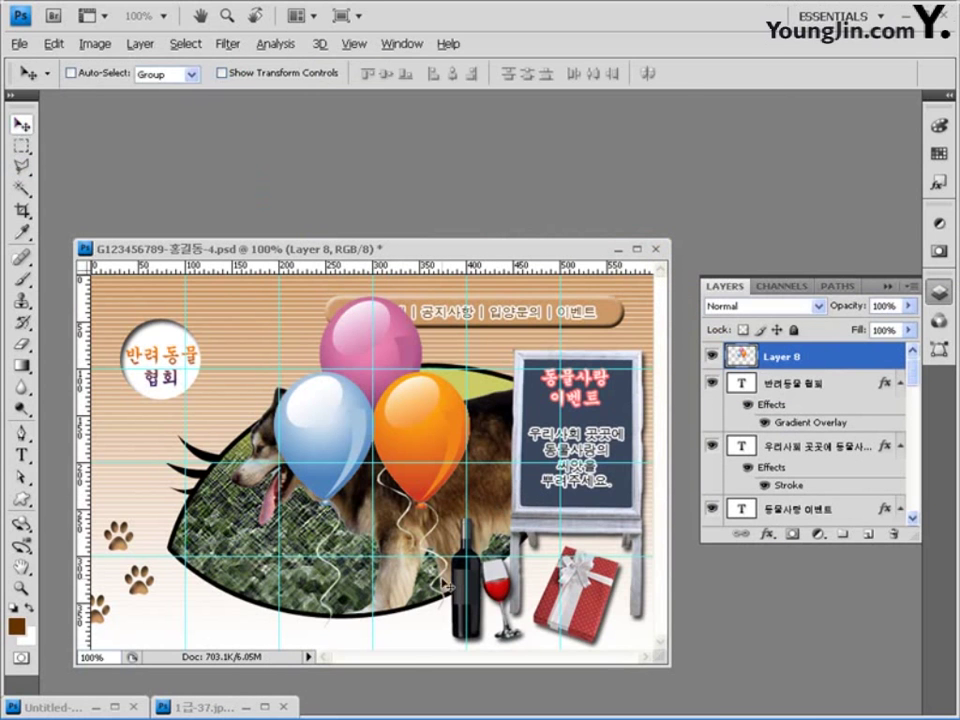
pyautogui.hotkey('ctrl', 't')
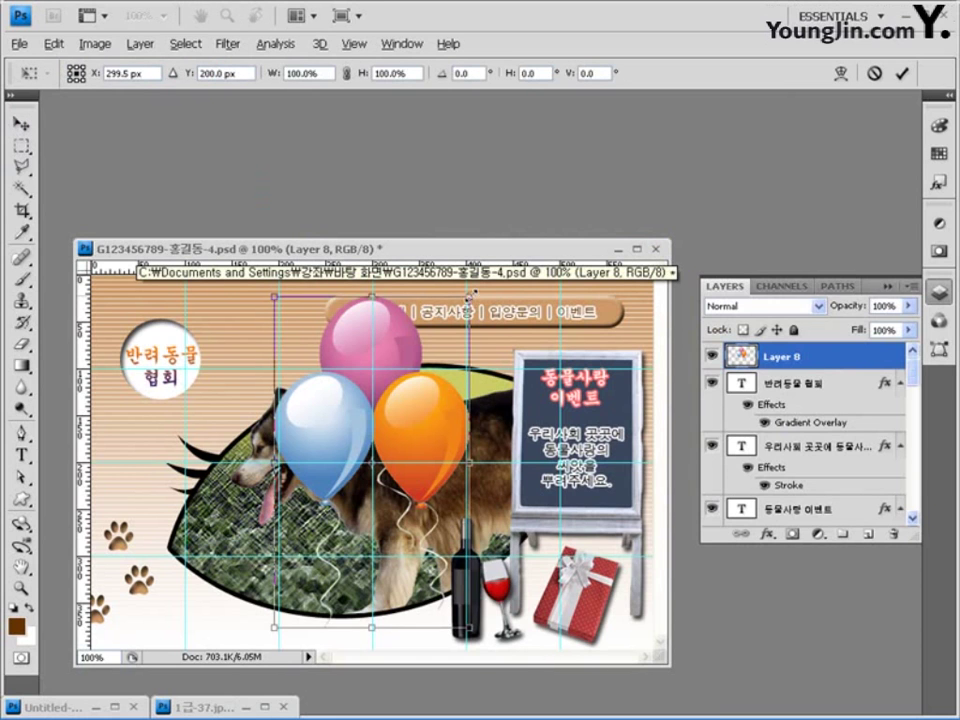
pyautogui.moveTo(470, 293); pyautogui.dragTo(358, 489)
pyautogui.moveTo(345, 543); pyautogui.dragTo(146, 313)
pyautogui.press('Return')
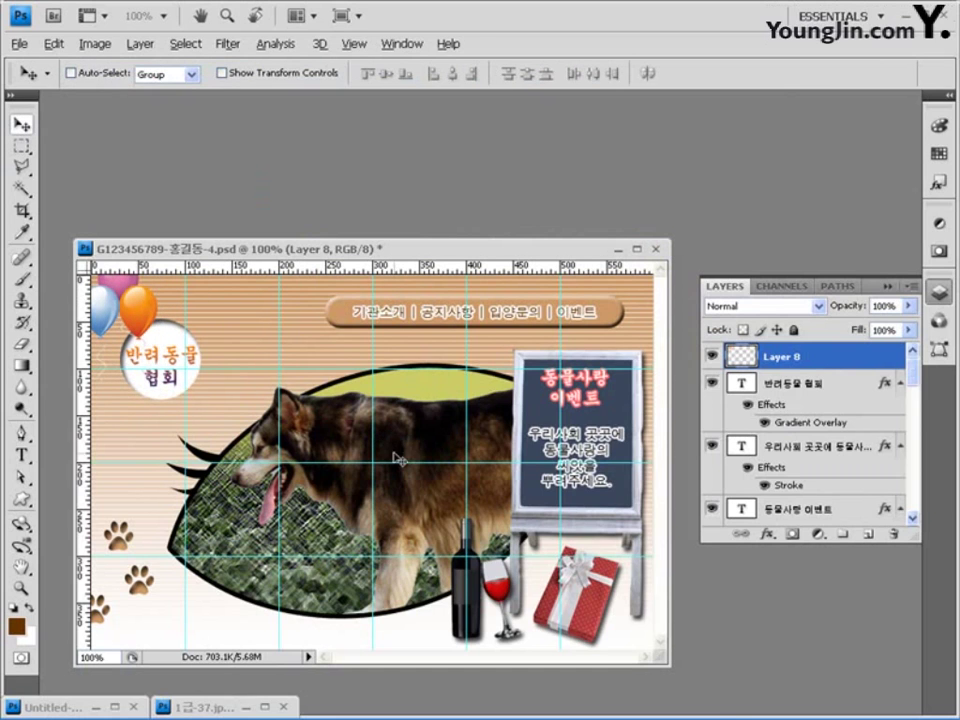
# - Set the balloon layer's blend mode to Hard Light and apply a Drop Shadow with the default settings
pyautogui.click(820, 307)
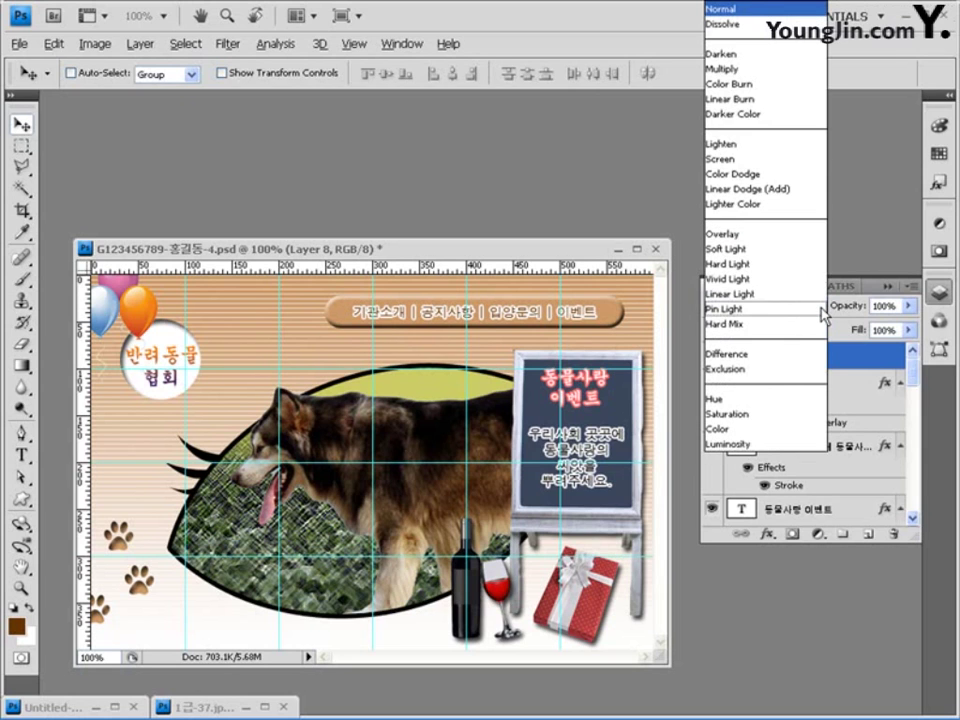
pyautogui.click(780, 264)
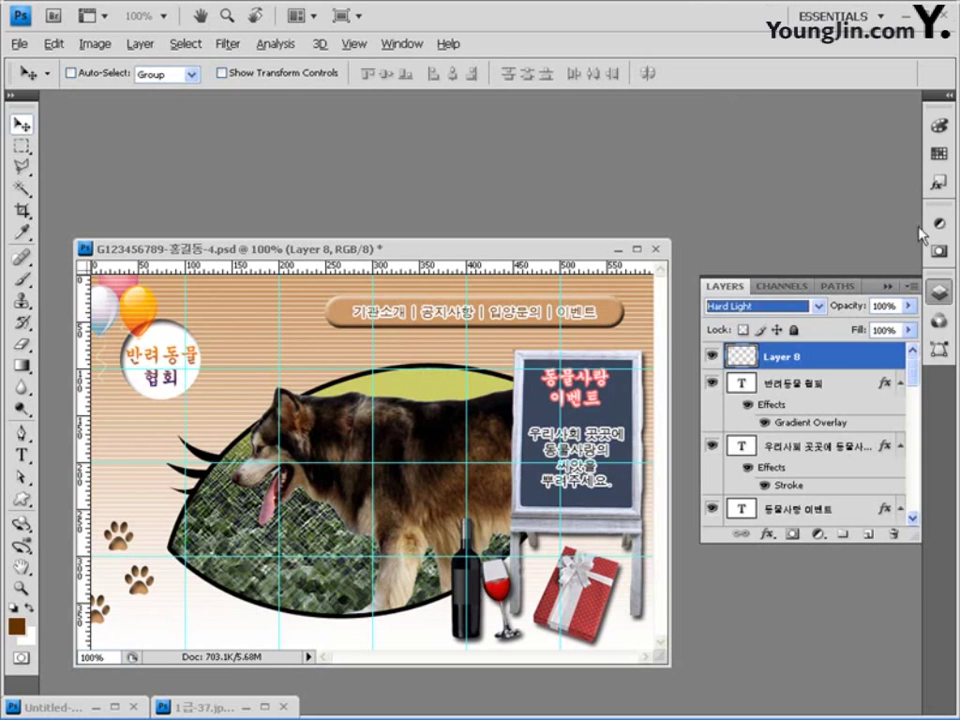
pyautogui.click(767, 534)
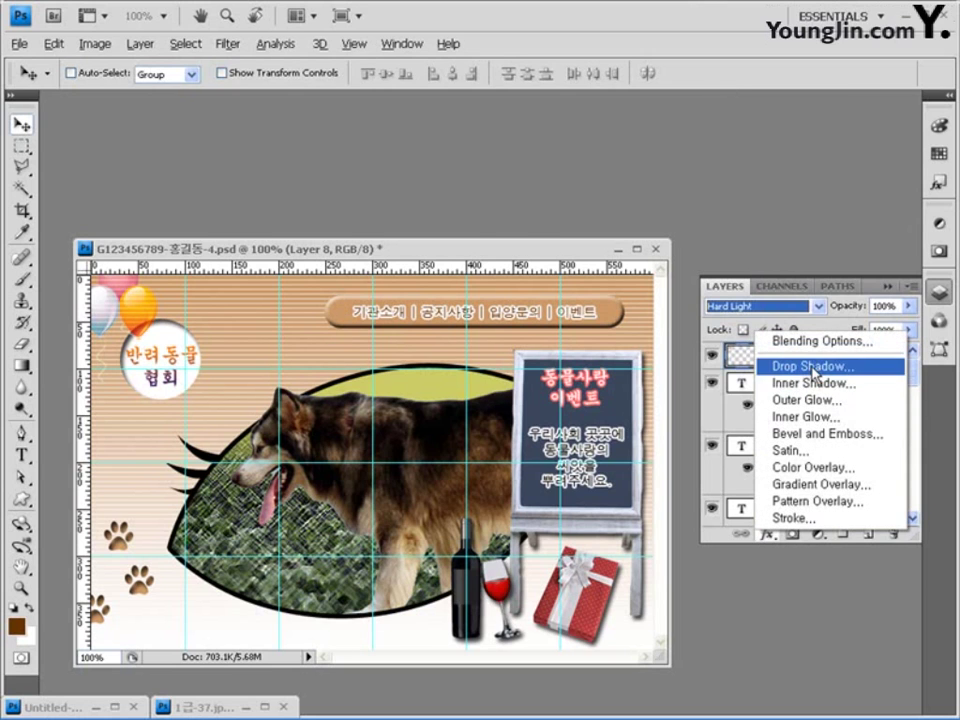
pyautogui.click(813, 368)
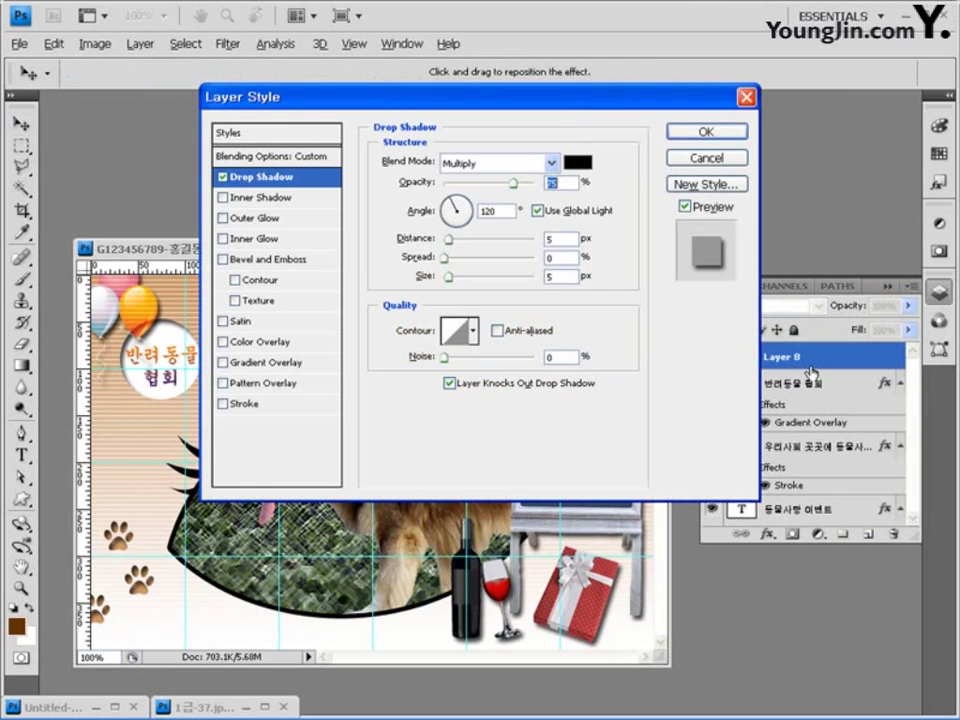
pyautogui.click(707, 132)
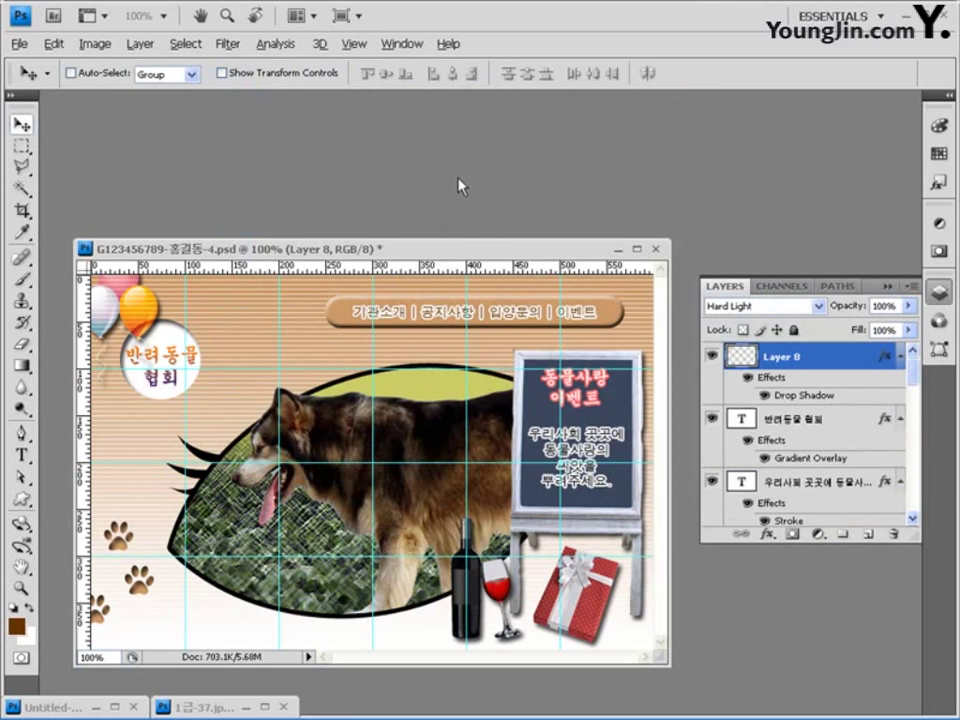
# - Clear all guides from the composite
pyautogui.moveTo(414, 252); pyautogui.dragTo(414, 143)
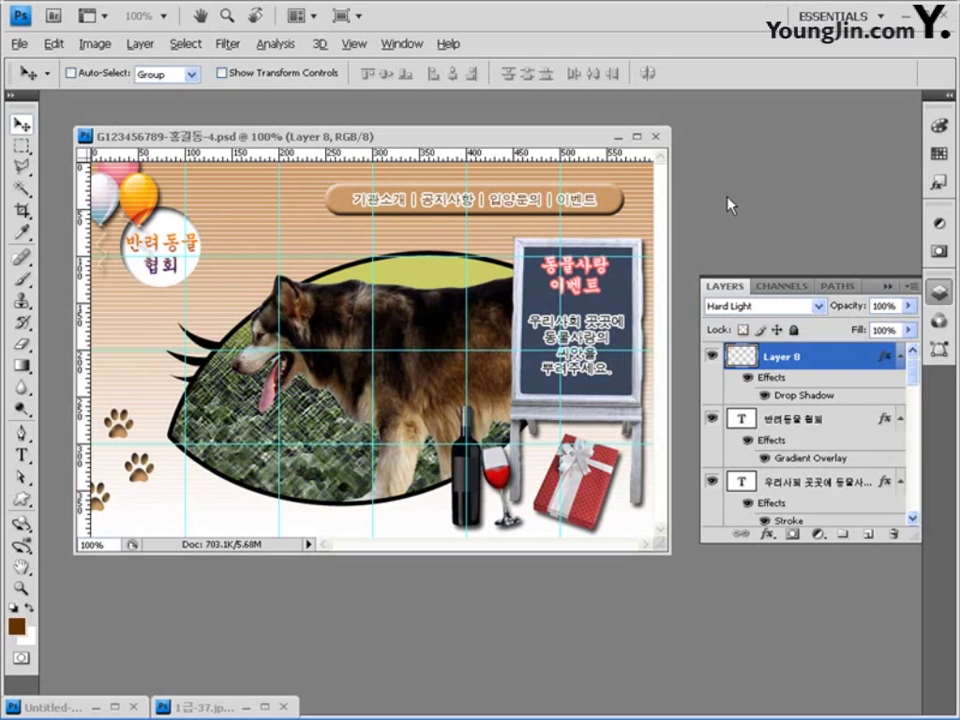
pyautogui.click(354, 44)
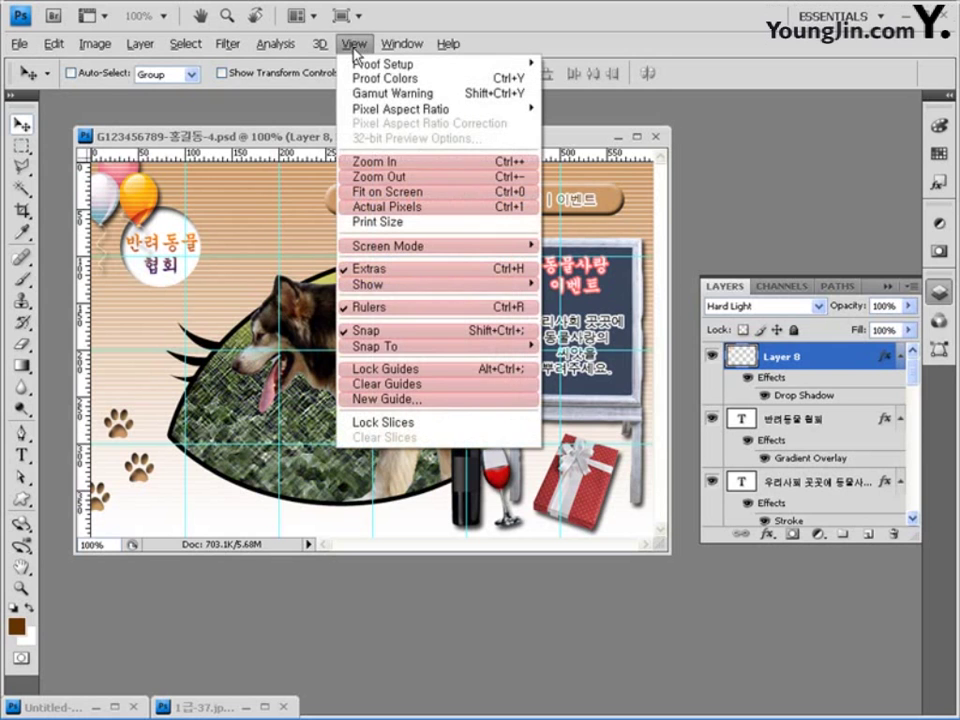
pyautogui.click(390, 384)
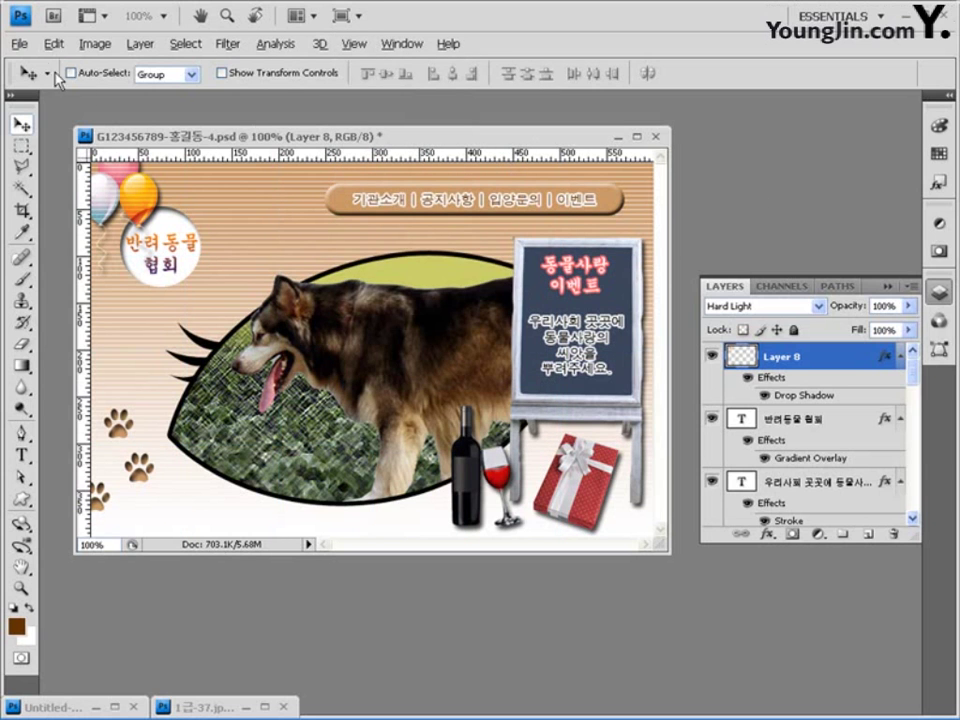
# - Save a JPEG copy of the composite in the GTQ folder of My Documents under its existing name, with quality 8 (High) and Baseline ("Standard")
pyautogui.click(19, 44)
pyautogui.click(84, 262)
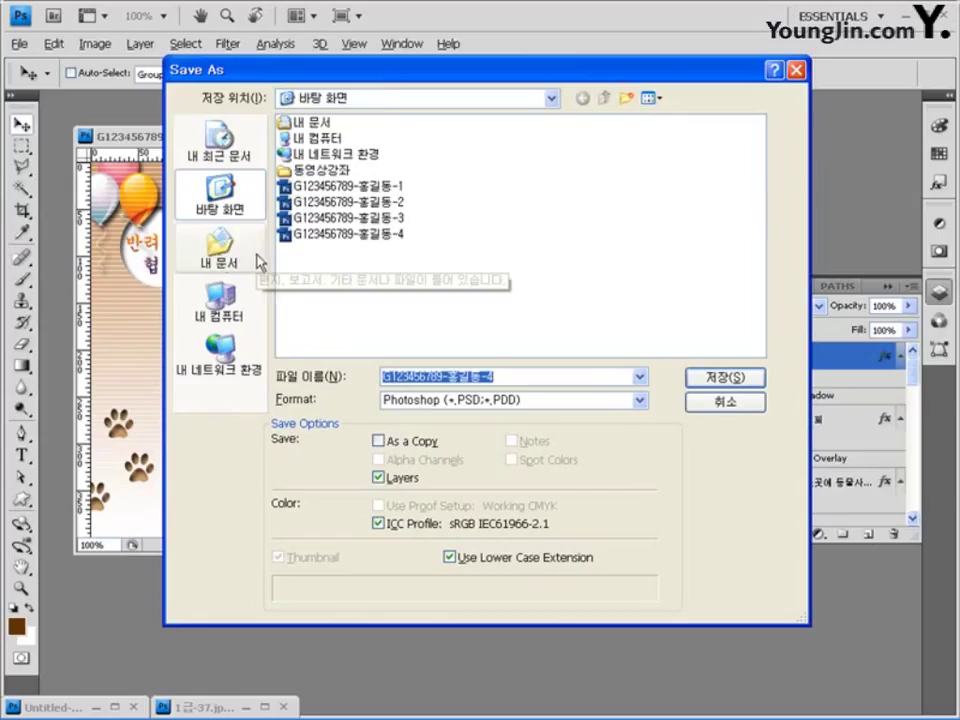
pyautogui.click(250, 255)
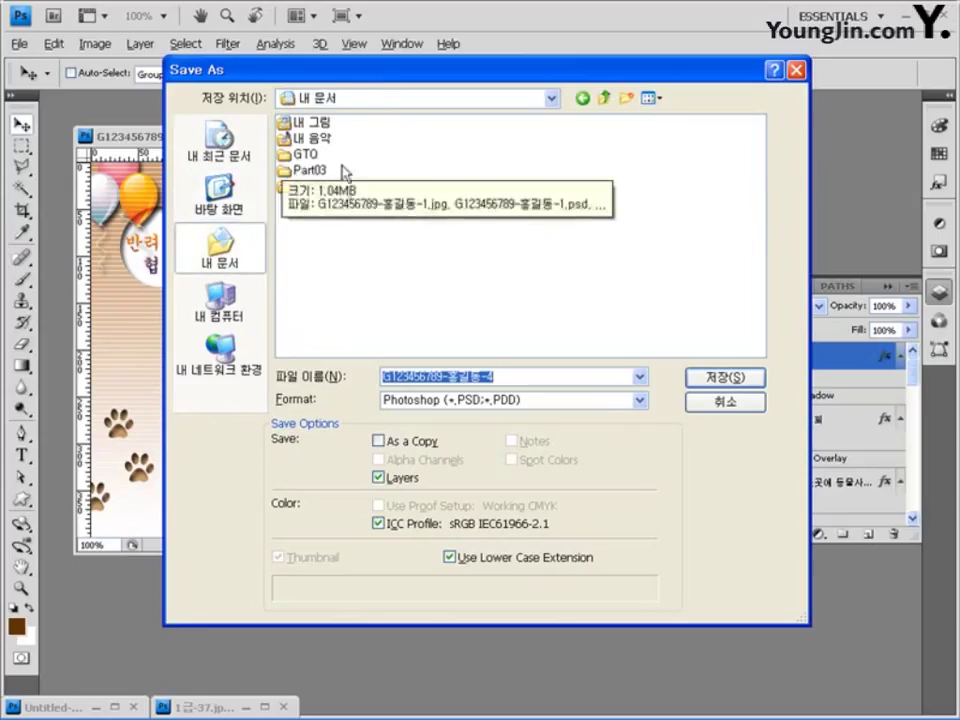
pyautogui.doubleClick(304, 154)
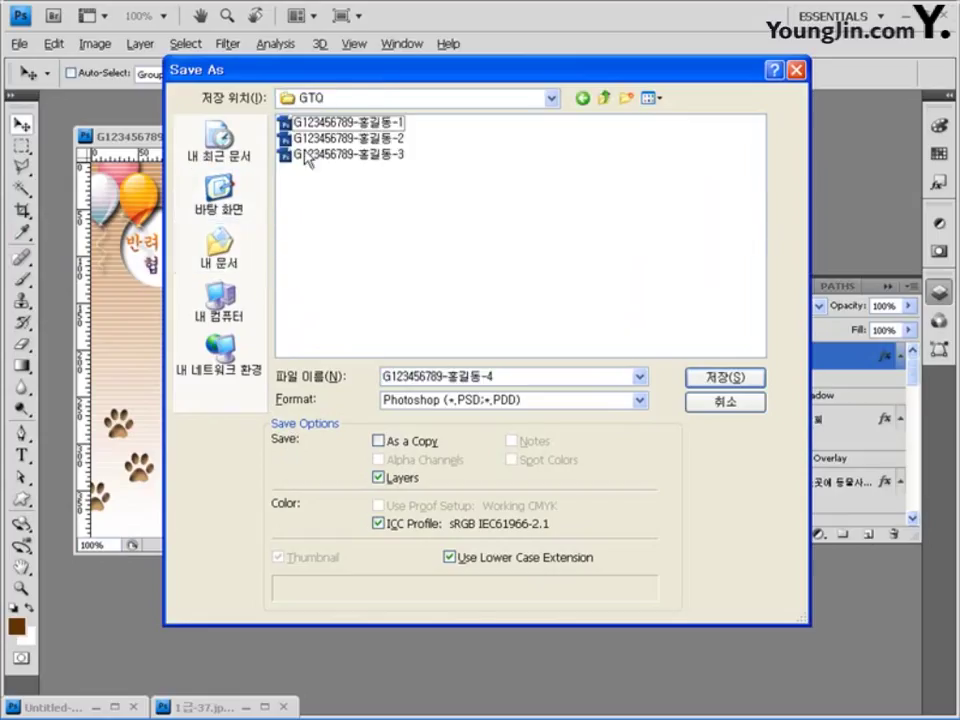
pyautogui.click(516, 401)
pyautogui.click(503, 518)
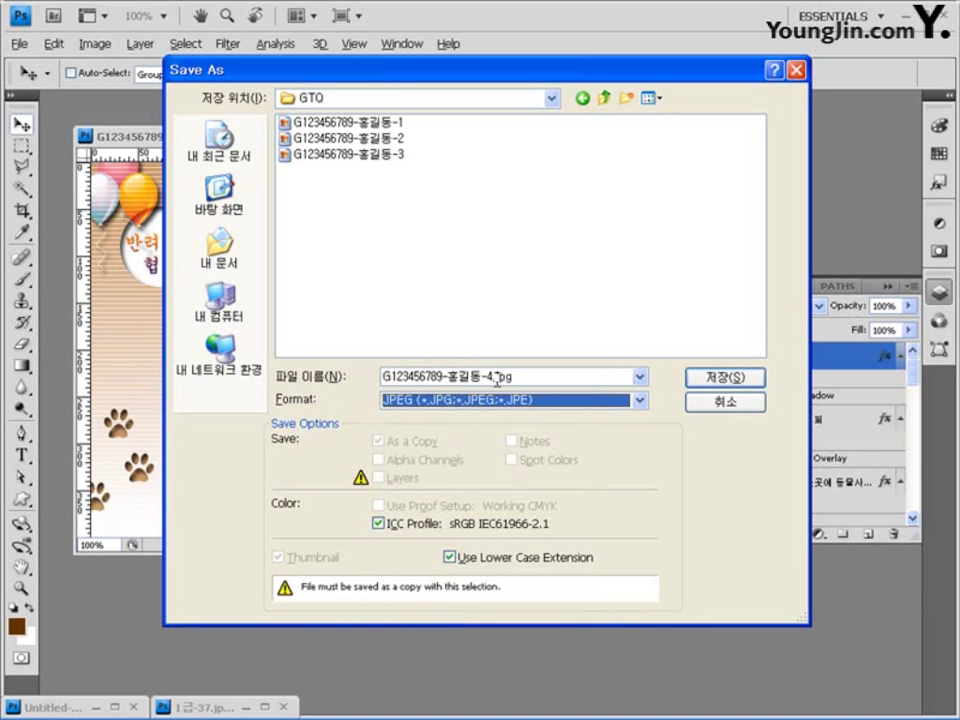
pyautogui.click(718, 377)
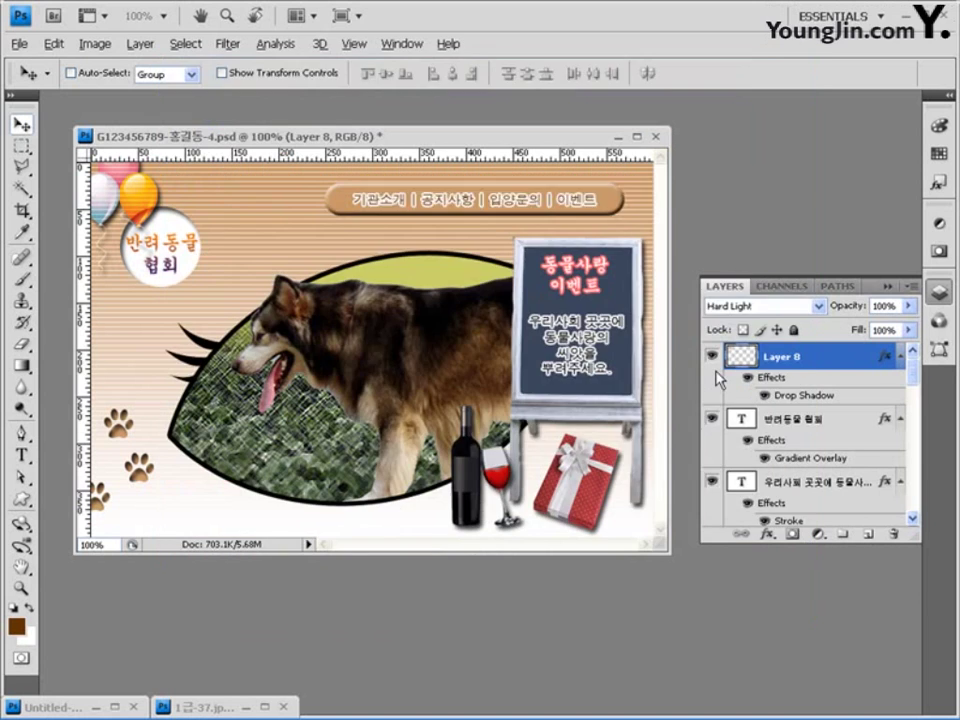
pyautogui.click(514, 316)
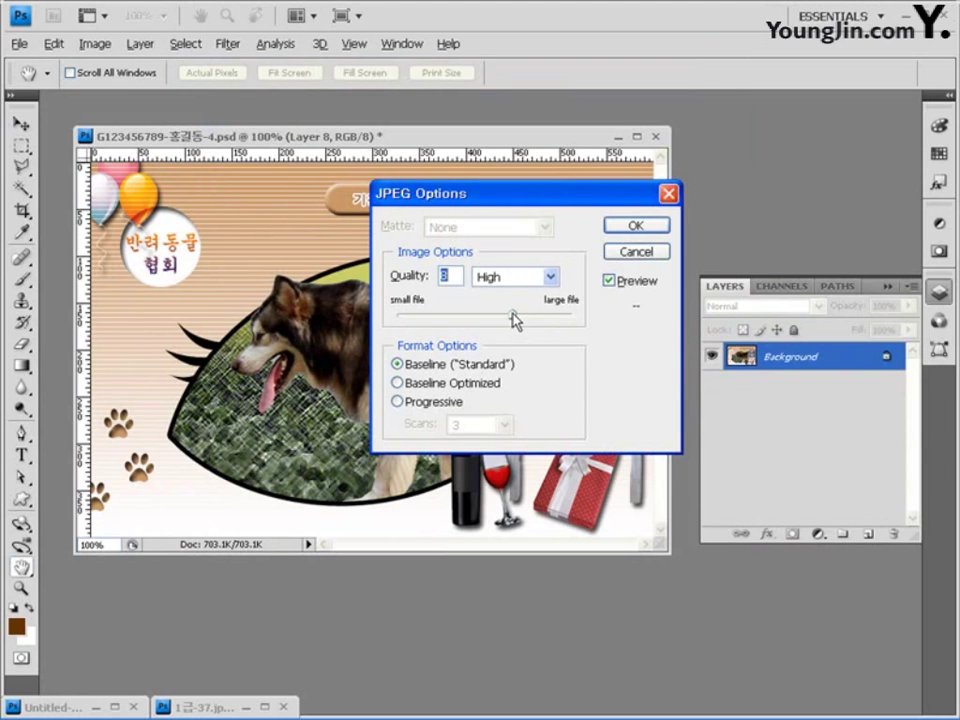
pyautogui.click(655, 227)
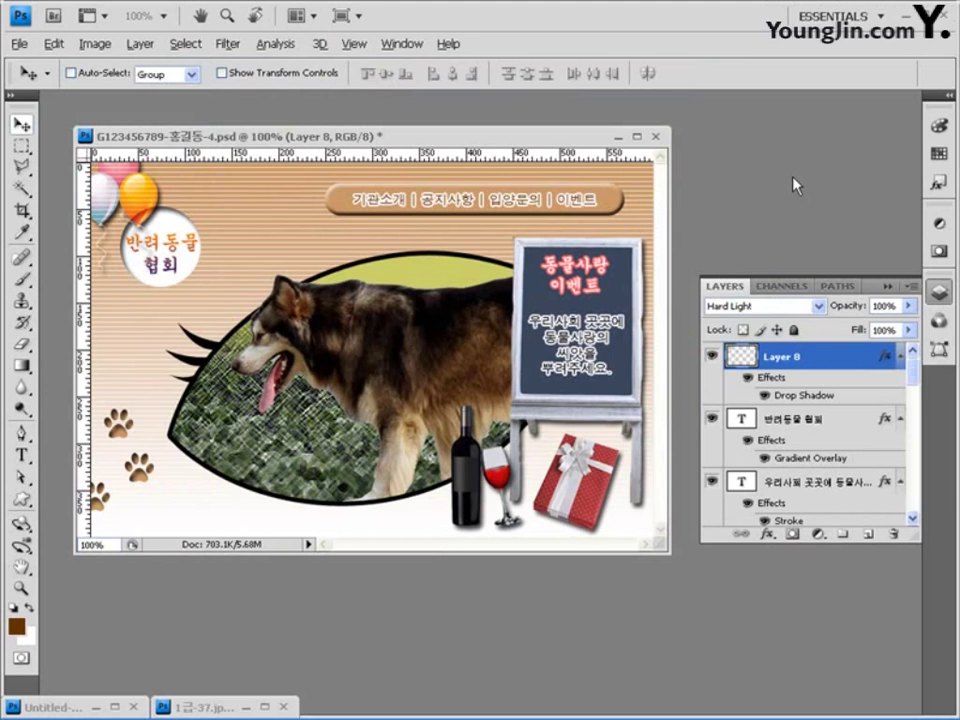
# - Resize the composite image to 60 pixels wide with styles scaled and proportions constrained
pyautogui.click(95, 44)
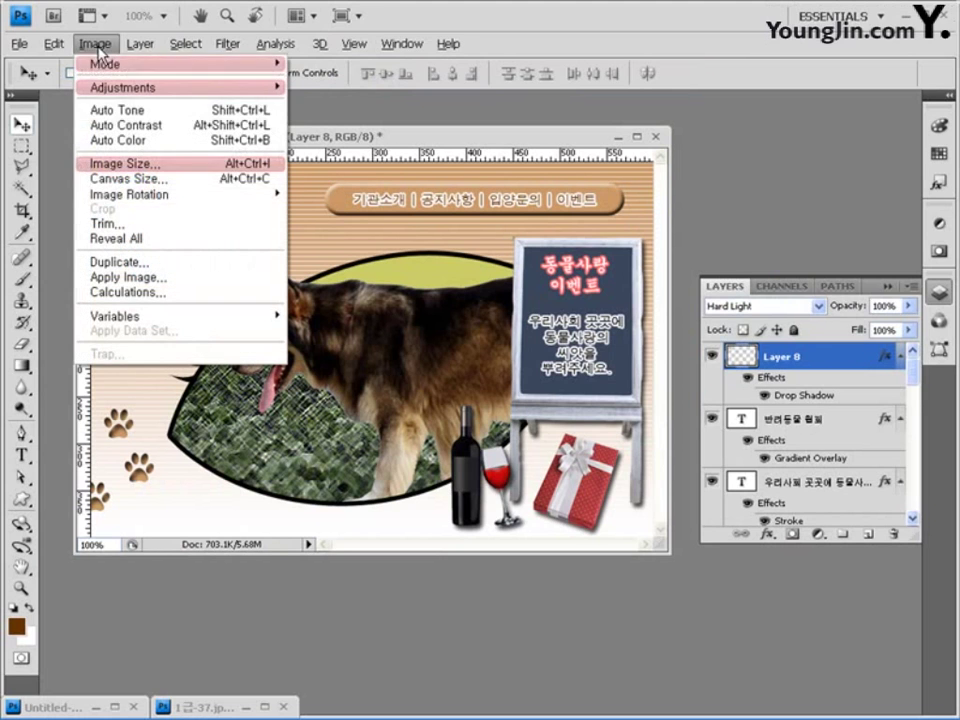
pyautogui.click(130, 163)
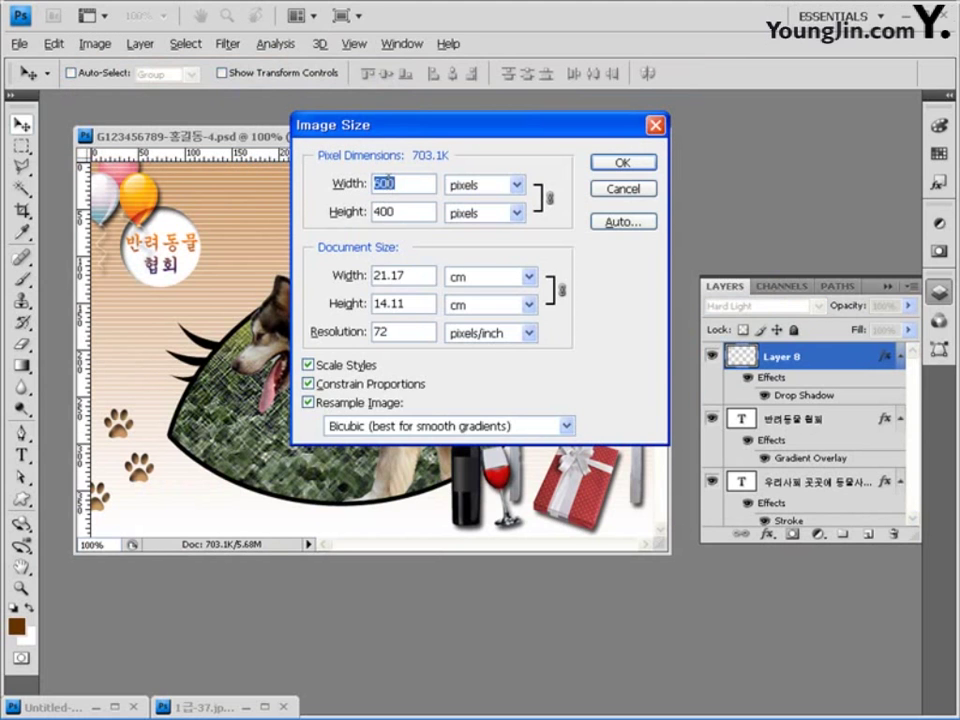
pyautogui.press('BackSpace')
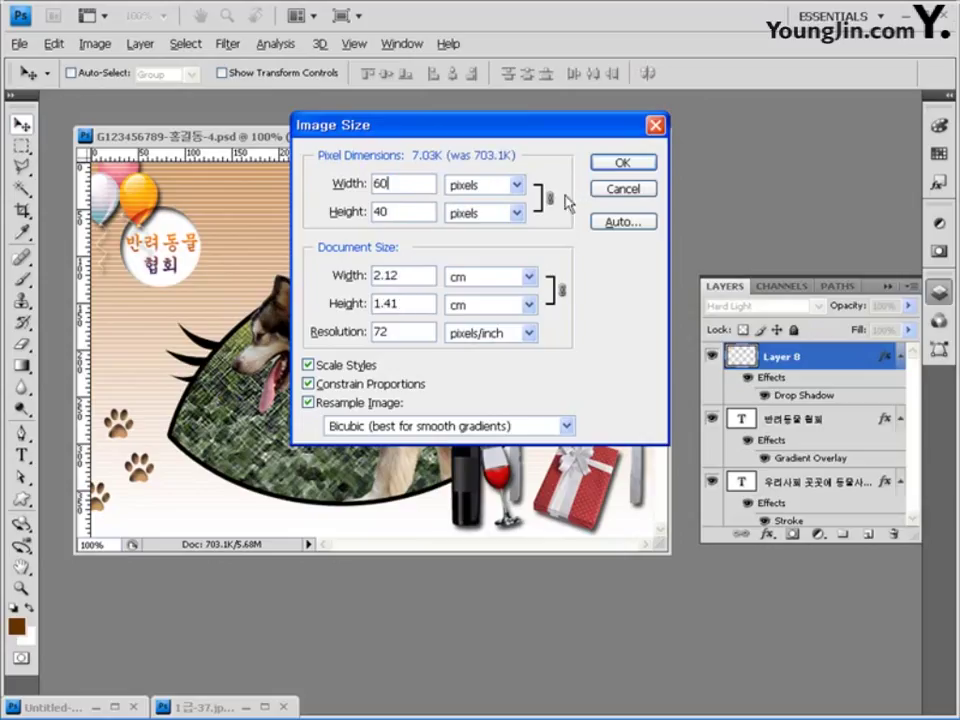
pyautogui.click(624, 163)
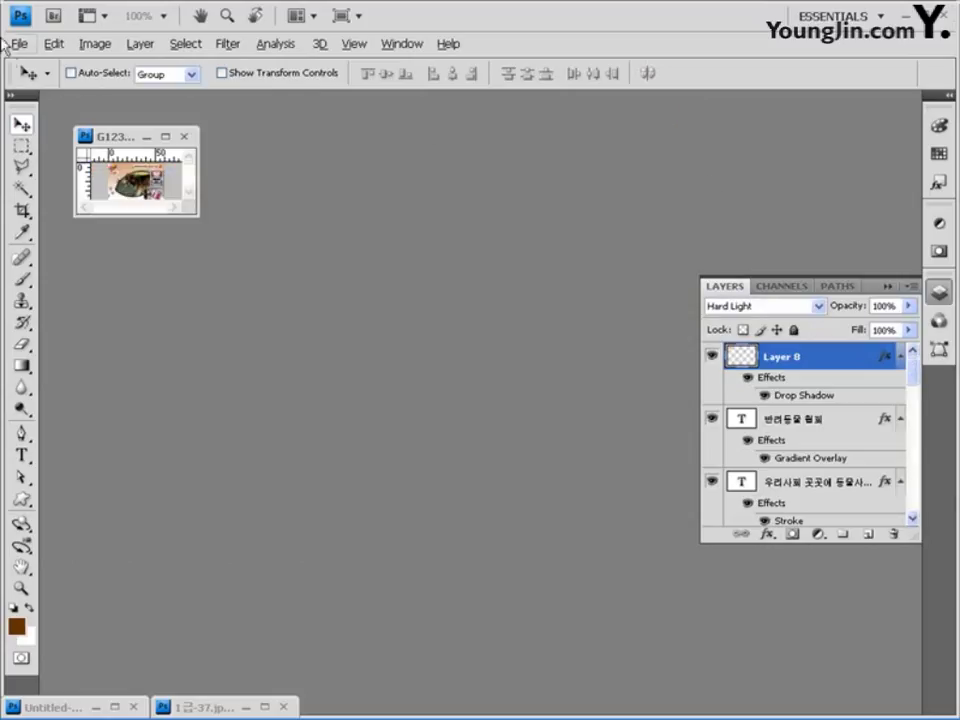
# - Save the reduced composite with its layers as a Photoshop PSD in the GTQ folder of My Documents, keeping its file name
pyautogui.click(19, 44)
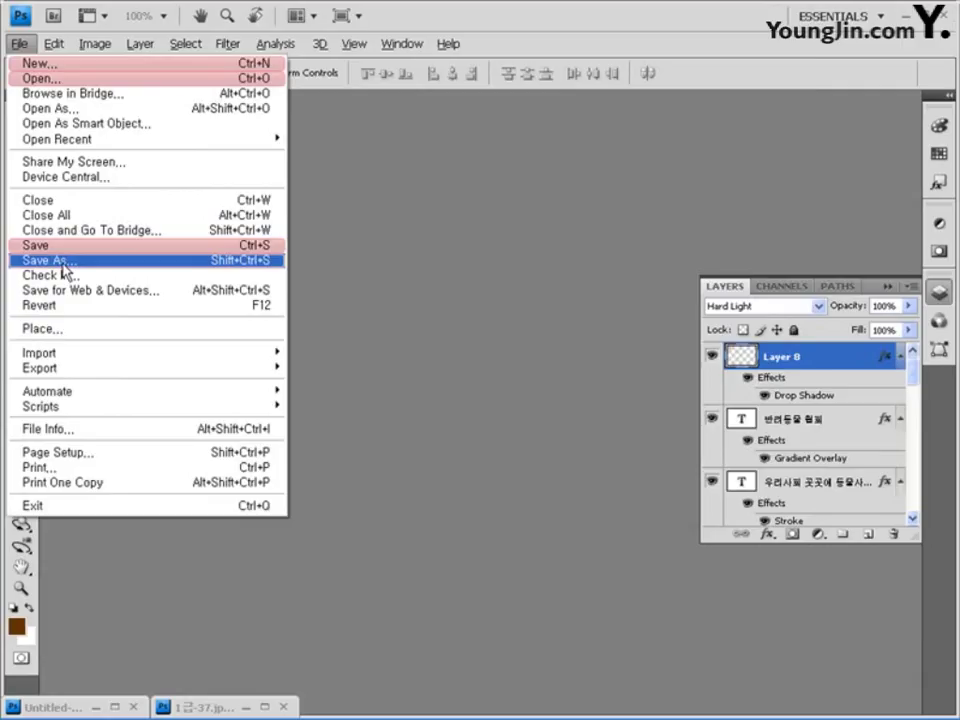
pyautogui.click(63, 268)
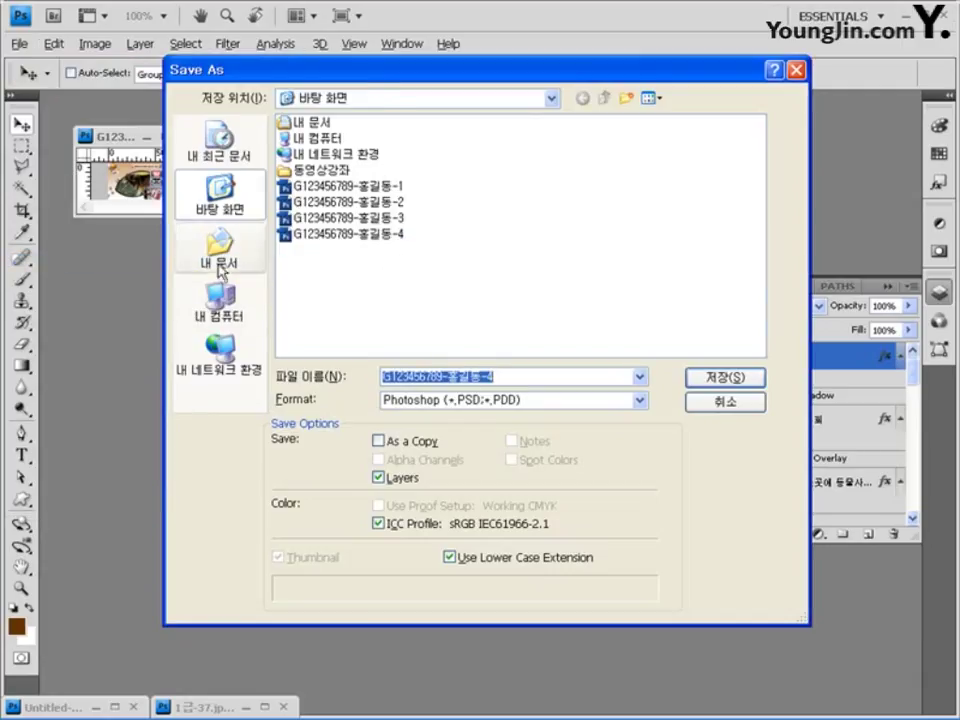
pyautogui.click(222, 268)
pyautogui.doubleClick(306, 154)
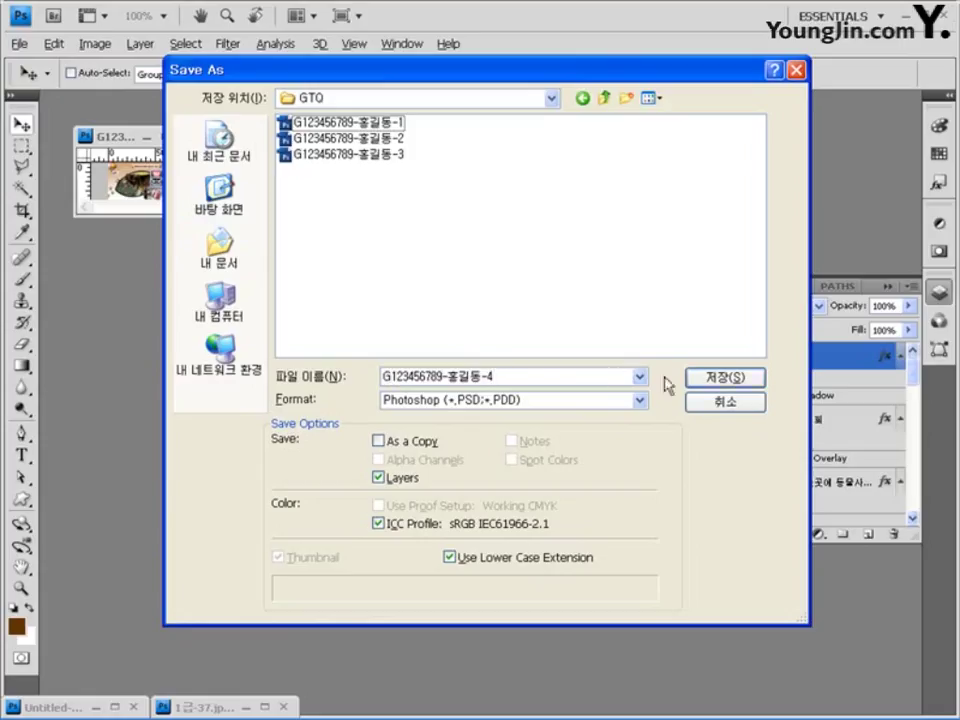
pyautogui.click(722, 378)
pyautogui.click(693, 230)
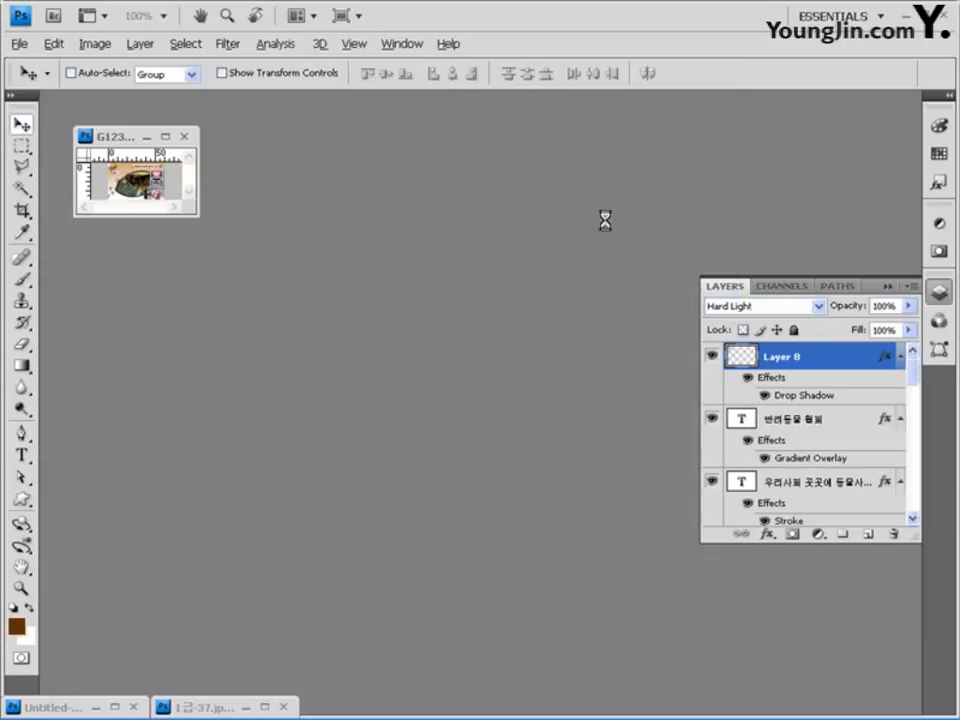